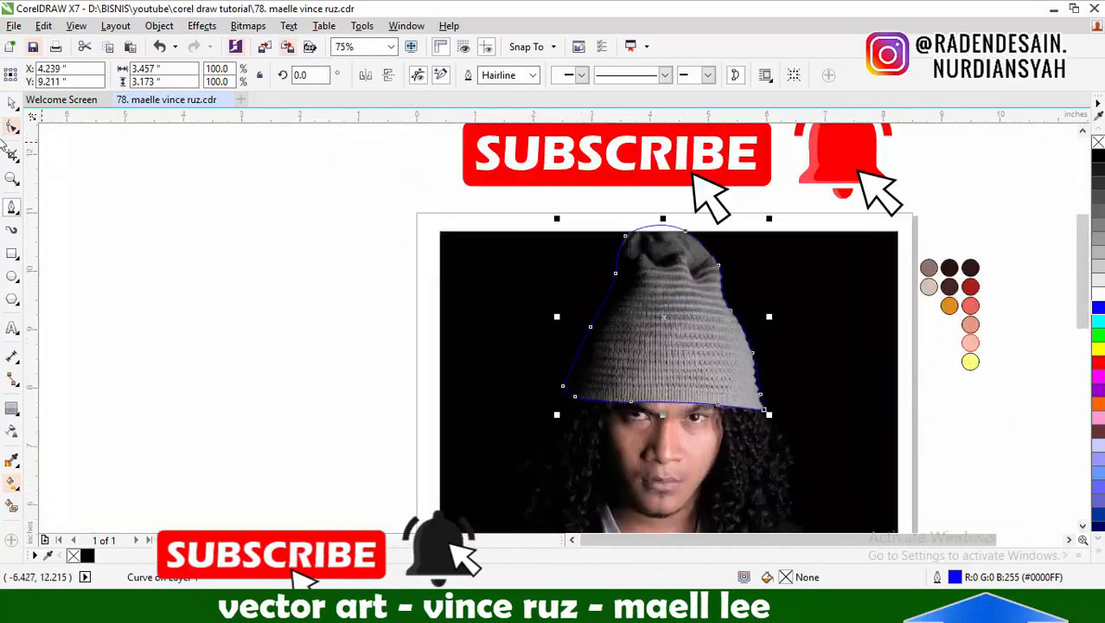
Raise the node at the lower-left corner of the hat outline so the curve follows the brim
{"action": "left_click", "coordinate": [11, 103]}
{"action": "scroll", "coordinate": [824, 317], "scroll_direction": "up", "scroll_amount": 1}
{"action": "left_click", "coordinate": [11, 408]}
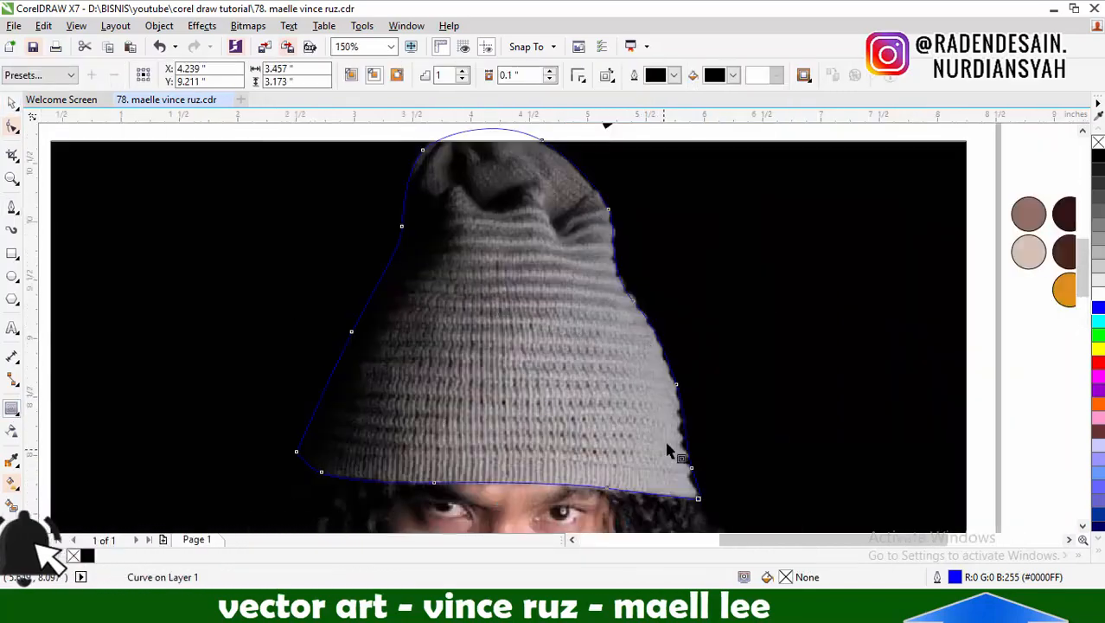
{"action": "scroll", "coordinate": [675, 487], "scroll_direction": "up", "scroll_amount": 1}
Adjust the remaining nodes along the lower edge of the hat outline to fit the brim up to its right corner
{"action": "scroll", "coordinate": [653, 385], "scroll_direction": "down", "scroll_amount": 1}
{"action": "left_click", "coordinate": [12, 126]}
{"action": "scroll", "coordinate": [377, 417], "scroll_direction": "up", "scroll_amount": 1}
{"action": "scroll", "coordinate": [217, 423], "scroll_direction": "up", "scroll_amount": 1}
{"action": "left_click_drag", "start_coordinate": [258, 411], "coordinate": [263, 396]}
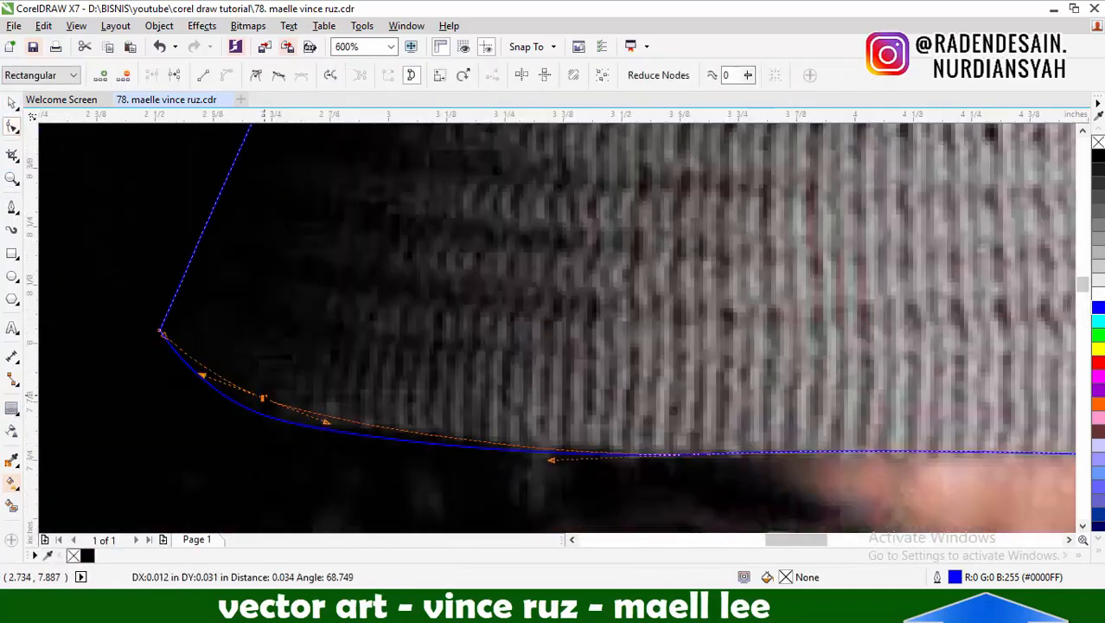
{"action": "scroll", "coordinate": [273, 397], "scroll_direction": "down", "scroll_amount": 1}
{"action": "scroll", "coordinate": [435, 428], "scroll_direction": "up", "scroll_amount": 1}
{"action": "left_click_drag", "start_coordinate": [549, 423], "coordinate": [552, 410]}
{"action": "scroll", "coordinate": [551, 409], "scroll_direction": "down", "scroll_amount": 2}
{"action": "scroll", "coordinate": [837, 428], "scroll_direction": "up", "scroll_amount": 2}
{"action": "left_click_drag", "start_coordinate": [747, 419], "coordinate": [746, 398]}
{"action": "scroll", "coordinate": [382, 370], "scroll_direction": "down", "scroll_amount": 1}
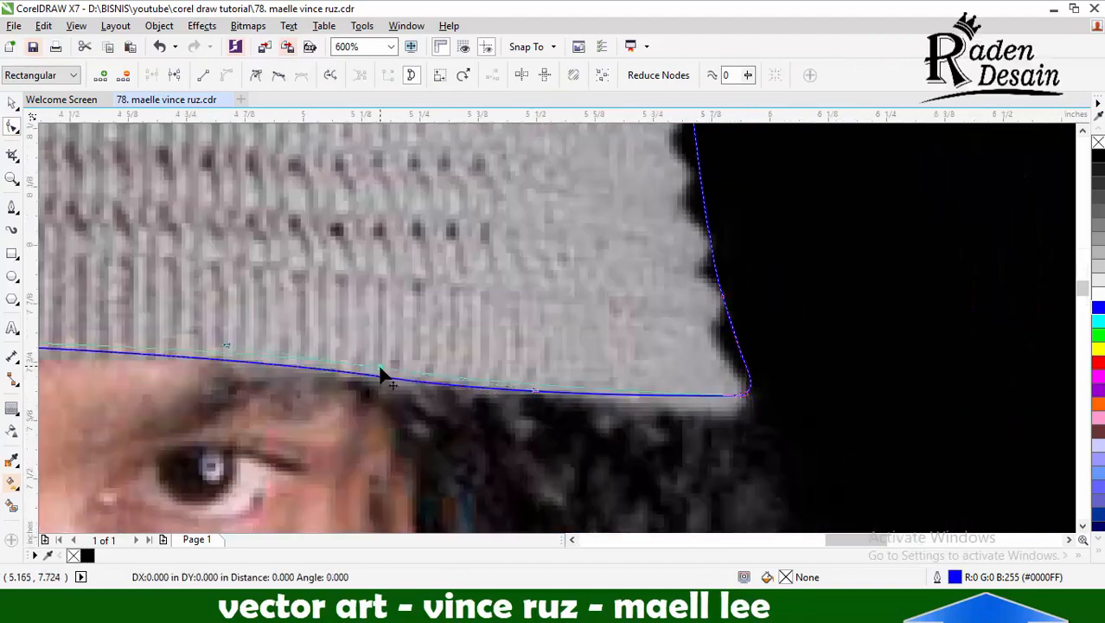
Add a one-step outside contour to the hat outline with an offset of 0.04"
{"action": "scroll", "coordinate": [226, 333], "scroll_direction": "down", "scroll_amount": 1}
{"action": "scroll", "coordinate": [324, 351], "scroll_direction": "up", "scroll_amount": 2}
{"action": "left_click", "coordinate": [13, 105]}
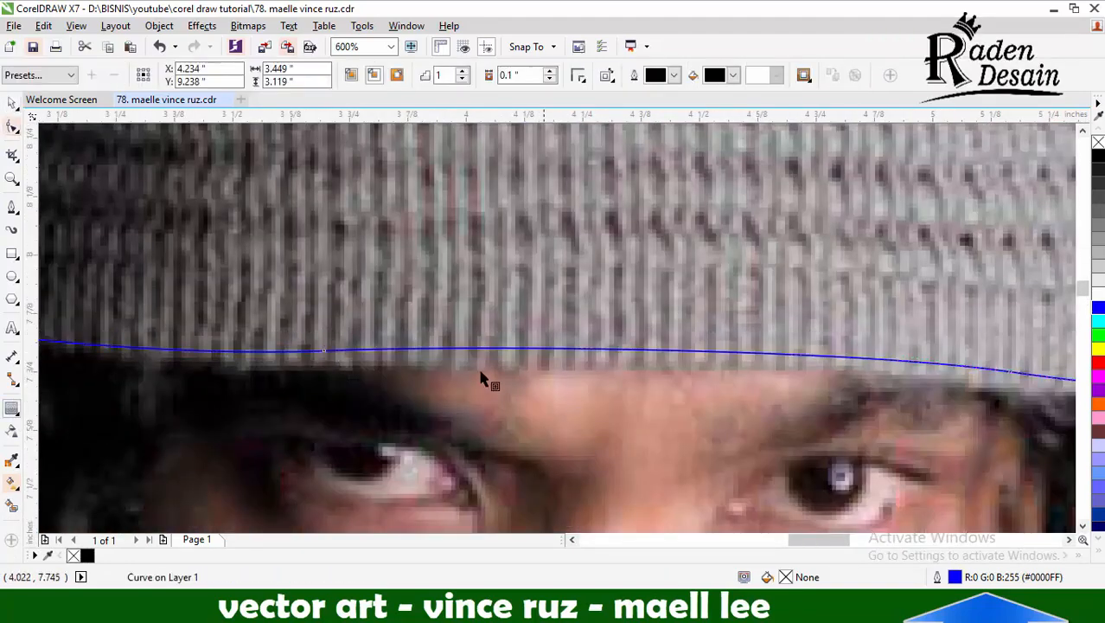
{"action": "scroll", "coordinate": [705, 424], "scroll_direction": "down", "scroll_amount": 1}
{"action": "left_click", "coordinate": [554, 80]}
{"action": "left_click", "coordinate": [554, 80]}
{"action": "left_click", "coordinate": [554, 80]}
{"action": "left_click", "coordinate": [554, 80]}
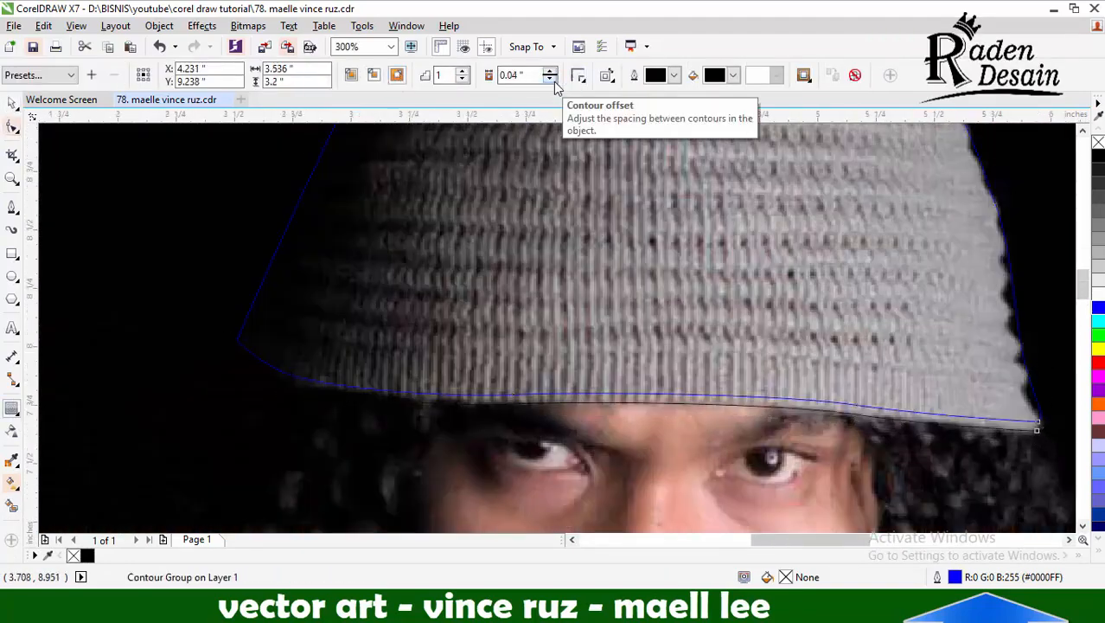
{"action": "scroll", "coordinate": [684, 324], "scroll_direction": "down", "scroll_amount": 1}
{"action": "scroll", "coordinate": [649, 326], "scroll_direction": "up", "scroll_amount": 3}
{"action": "scroll", "coordinate": [536, 190], "scroll_direction": "down", "scroll_amount": 1}
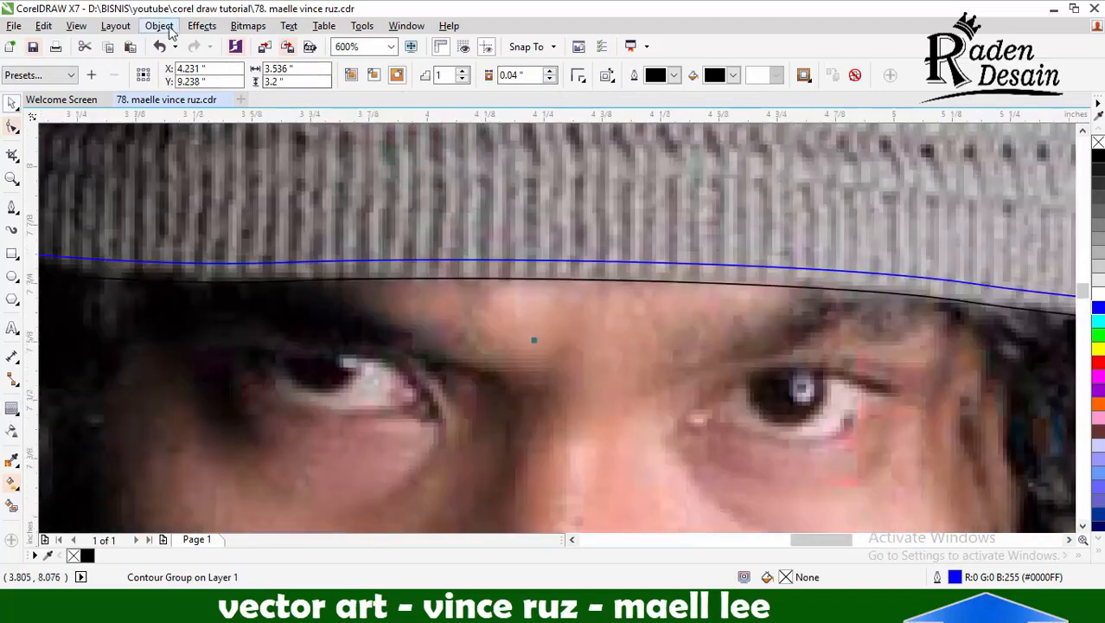
Break the hat's contour group apart and trim the outer curve with the inner one to leave a thin border
{"action": "left_click", "coordinate": [168, 29]}
{"action": "left_click", "coordinate": [233, 266]}
{"action": "left_click", "coordinate": [566, 261]}
{"action": "left_click", "coordinate": [571, 280], "text": "shift"}
{"action": "left_click", "coordinate": [465, 76]}
{"action": "left_click", "coordinate": [558, 277]}
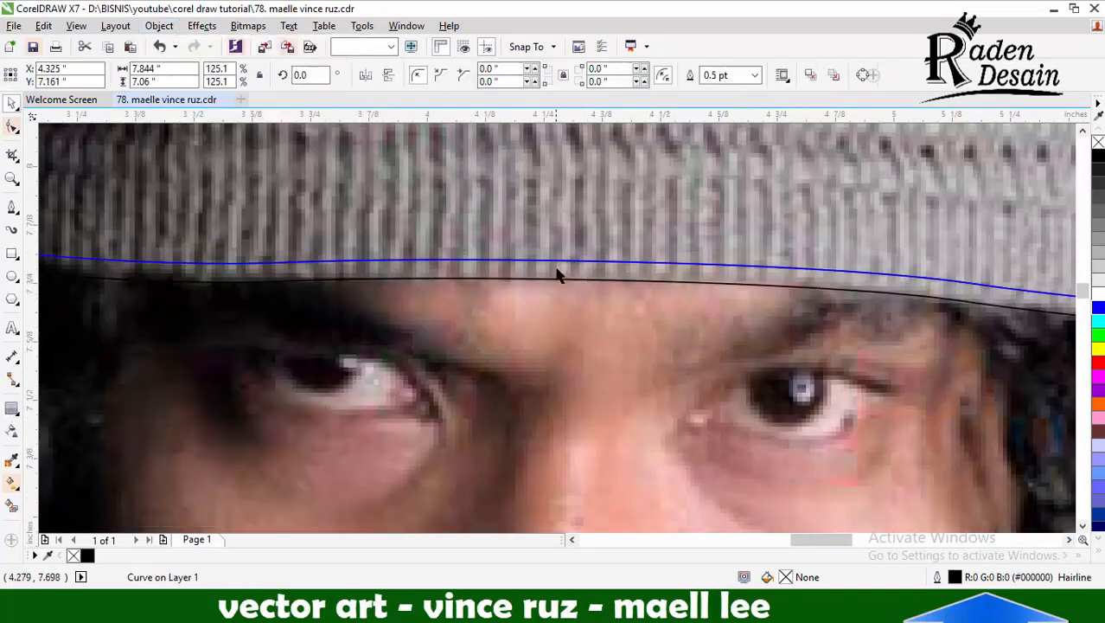
Sample a dark maroon swatch and fill the thin border around the hat with it
{"action": "scroll", "coordinate": [565, 303], "scroll_direction": "down", "scroll_amount": 3}
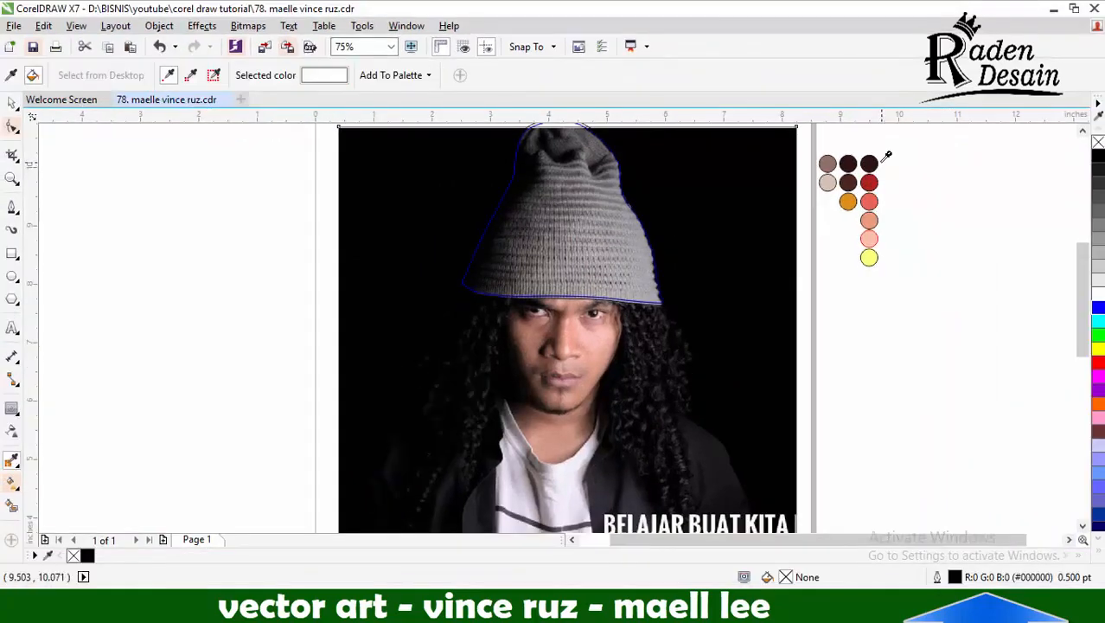
{"action": "scroll", "coordinate": [619, 279], "scroll_direction": "up", "scroll_amount": 2}
{"action": "scroll", "coordinate": [571, 348], "scroll_direction": "down", "scroll_amount": 2}
{"action": "left_click", "coordinate": [840, 212]}
{"action": "scroll", "coordinate": [608, 349], "scroll_direction": "up", "scroll_amount": 3}
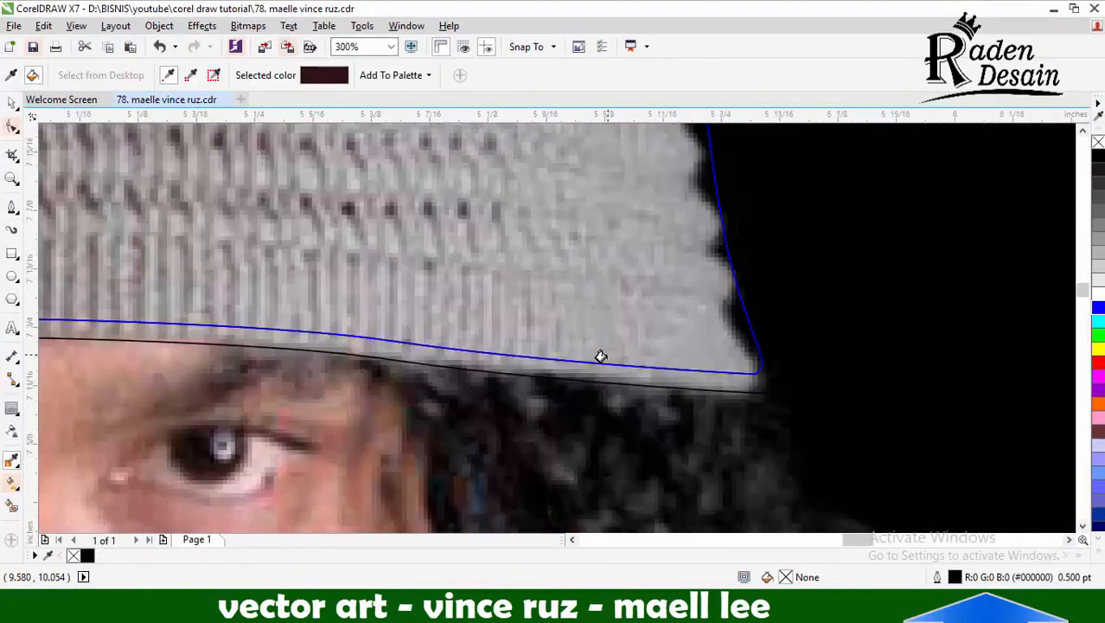
{"action": "left_click", "coordinate": [603, 367]}
{"action": "scroll", "coordinate": [662, 314], "scroll_direction": "down", "scroll_amount": 3}
Start a Bezier curve below the hat's brim and trace the shadow edge through the lower folds
{"action": "left_click", "coordinate": [11, 207]}
{"action": "scroll", "coordinate": [548, 266], "scroll_direction": "up", "scroll_amount": 2}
{"action": "scroll", "coordinate": [563, 277], "scroll_direction": "down", "scroll_amount": 2}
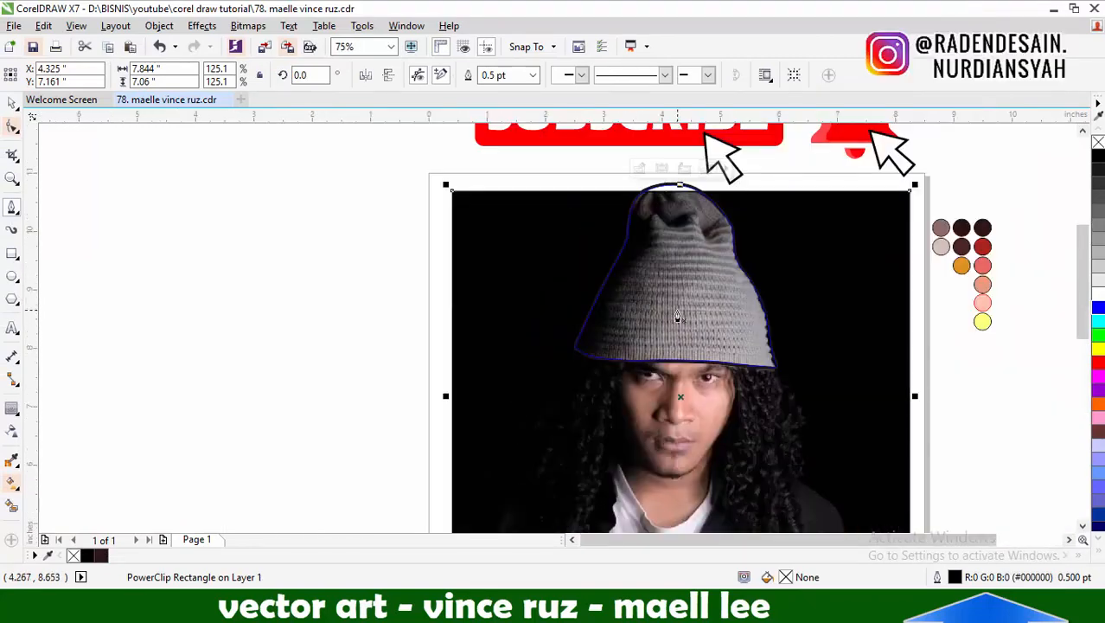
{"action": "scroll", "coordinate": [588, 259], "scroll_direction": "up", "scroll_amount": 2}
{"action": "scroll", "coordinate": [606, 251], "scroll_direction": "down", "scroll_amount": 2}
{"action": "scroll", "coordinate": [635, 235], "scroll_direction": "up", "scroll_amount": 2}
{"action": "scroll", "coordinate": [635, 235], "scroll_direction": "down", "scroll_amount": 3}
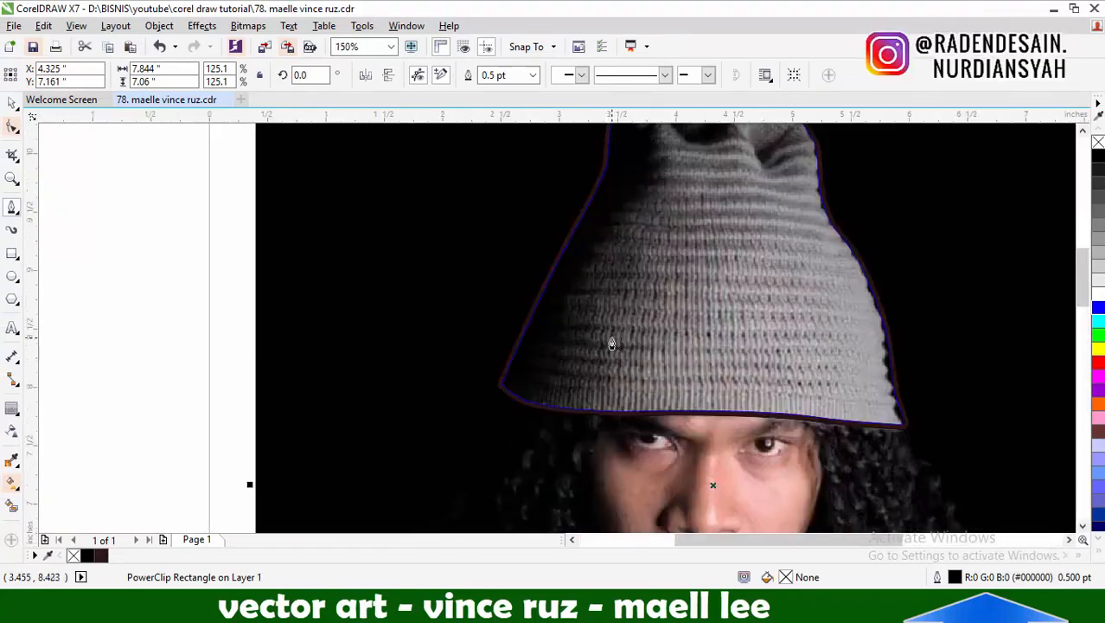
{"action": "scroll", "coordinate": [515, 362], "scroll_direction": "up", "scroll_amount": 2}
{"action": "scroll", "coordinate": [451, 350], "scroll_direction": "up", "scroll_amount": 2}
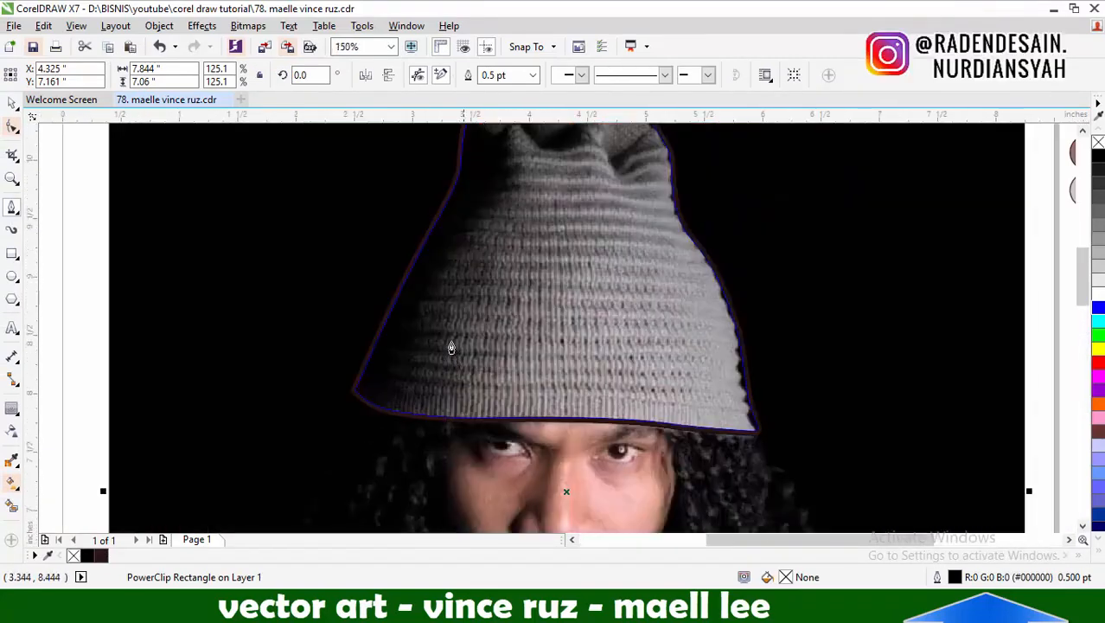
{"action": "left_click", "coordinate": [531, 437]}
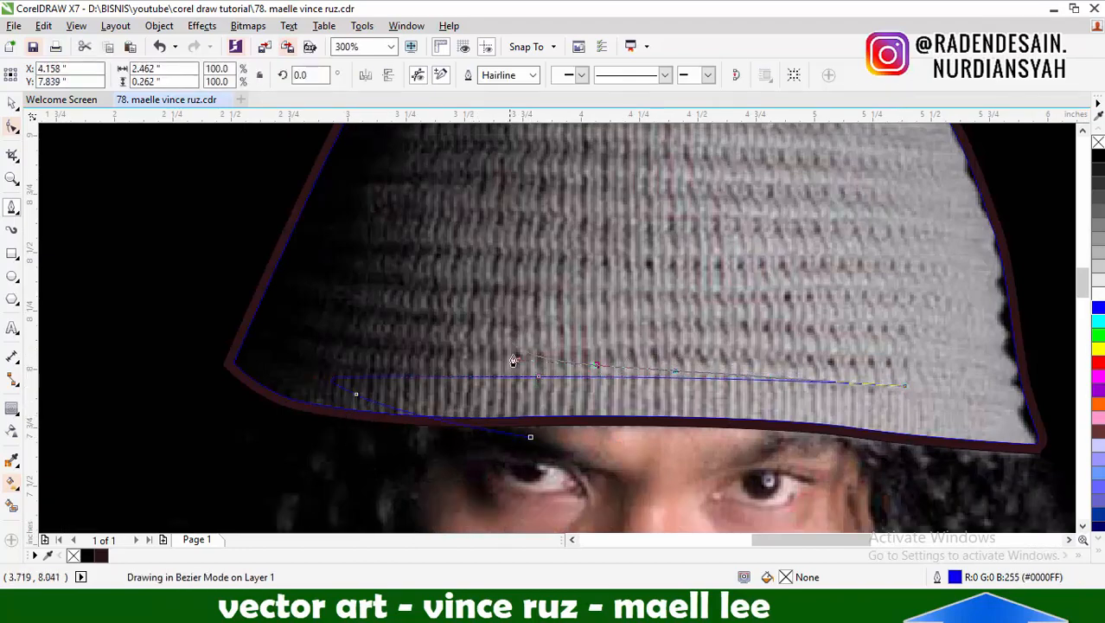
{"action": "scroll", "coordinate": [514, 360], "scroll_direction": "down", "scroll_amount": 2}
{"action": "scroll", "coordinate": [486, 376], "scroll_direction": "up", "scroll_amount": 2}
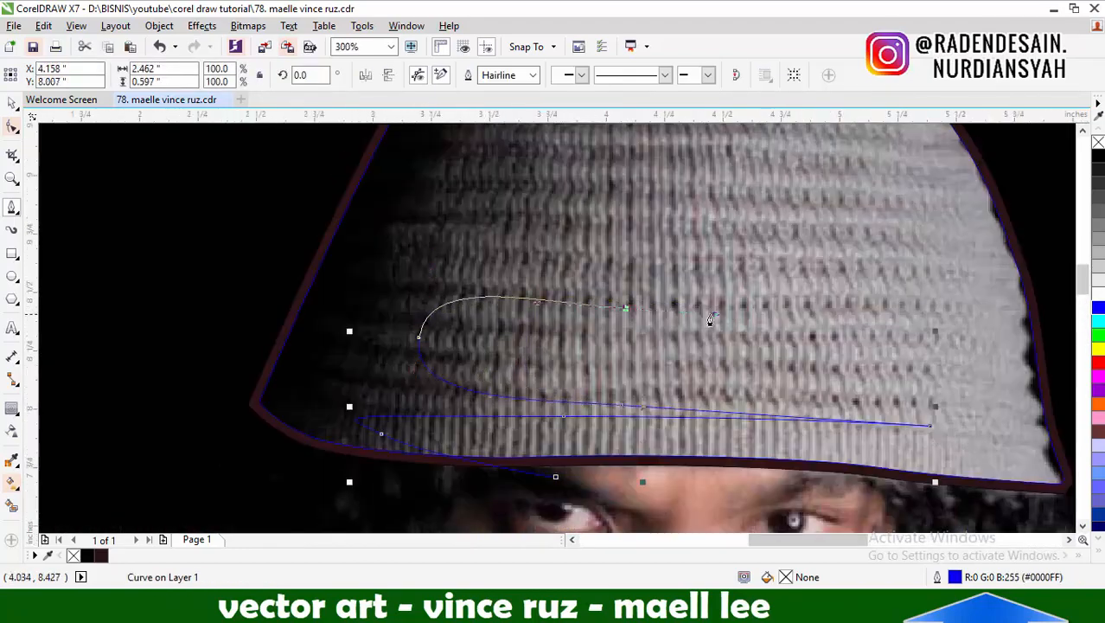
{"action": "left_click_drag", "start_coordinate": [709, 315], "coordinate": [715, 314]}
{"action": "left_click", "coordinate": [829, 307]}
Continue the shadow curve through the upper folds and crown, closing it around the outside of the hat
{"action": "scroll", "coordinate": [607, 372], "scroll_direction": "down", "scroll_amount": 1}
{"action": "scroll", "coordinate": [592, 275], "scroll_direction": "up", "scroll_amount": 1}
{"action": "left_click_drag", "start_coordinate": [509, 274], "coordinate": [543, 171]}
{"action": "scroll", "coordinate": [575, 315], "scroll_direction": "down", "scroll_amount": 1}
{"action": "scroll", "coordinate": [675, 256], "scroll_direction": "up", "scroll_amount": 1}
{"action": "left_click", "coordinate": [689, 276]}
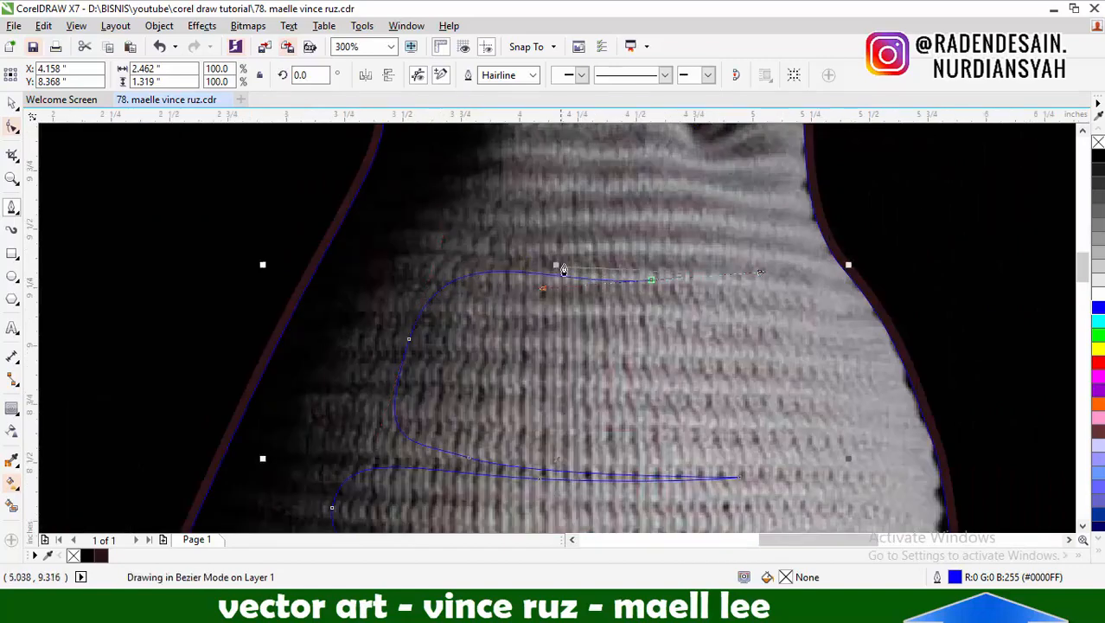
{"action": "scroll", "coordinate": [562, 359], "scroll_direction": "down", "scroll_amount": 1}
{"action": "left_click_drag", "start_coordinate": [535, 263], "coordinate": [536, 199]}
{"action": "scroll", "coordinate": [541, 232], "scroll_direction": "up", "scroll_amount": 1}
{"action": "scroll", "coordinate": [718, 276], "scroll_direction": "down", "scroll_amount": 2}
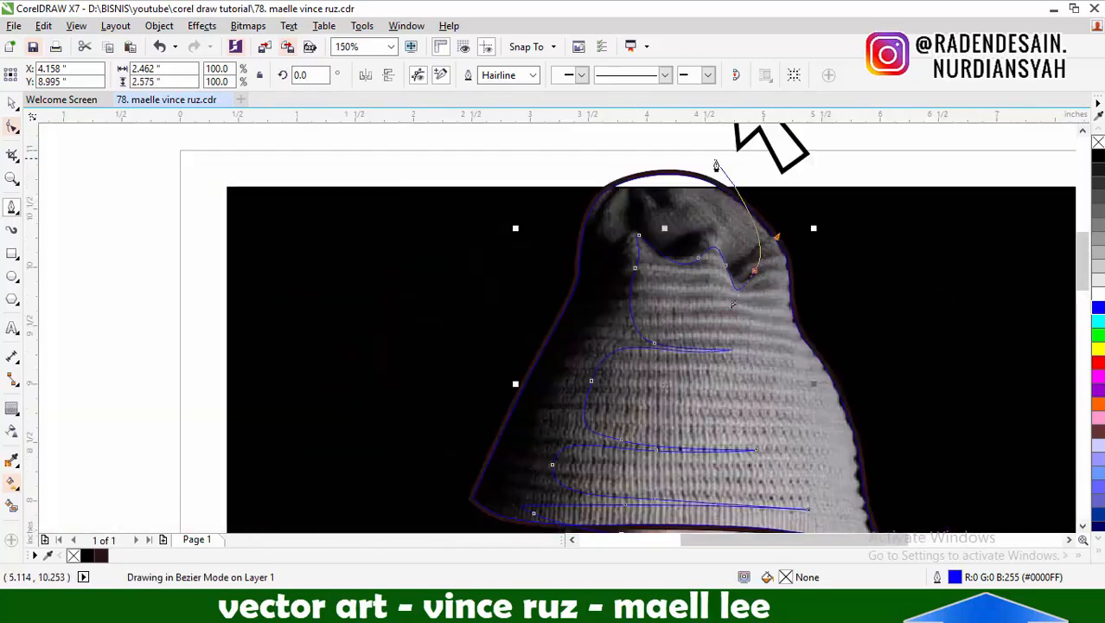
{"action": "scroll", "coordinate": [493, 277], "scroll_direction": "up", "scroll_amount": 1}
{"action": "left_click_drag", "start_coordinate": [480, 258], "coordinate": [476, 317]}
Intersect the shadow curve with the hat shape and delete the original curve
{"action": "left_click", "coordinate": [12, 103]}
{"action": "left_click", "coordinate": [581, 191], "text": "shift"}
{"action": "left_click", "coordinate": [493, 76]}
{"action": "left_click", "coordinate": [482, 253]}
{"action": "key", "text": "Delete"}
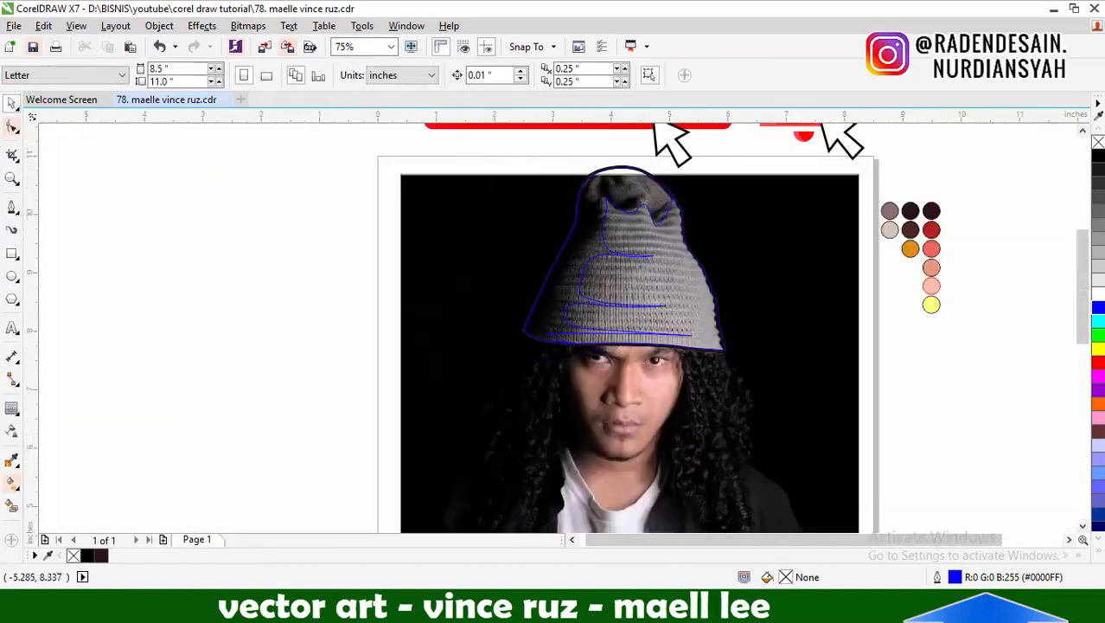
Start a second Bezier curve at the crown's right fold and trace the light edge down through the folds to the brim
{"action": "left_click", "coordinate": [12, 206]}
{"action": "scroll", "coordinate": [673, 271], "scroll_direction": "up", "scroll_amount": 1}
{"action": "scroll", "coordinate": [719, 311], "scroll_direction": "up", "scroll_amount": 1}
{"action": "scroll", "coordinate": [665, 161], "scroll_direction": "up", "scroll_amount": 1}
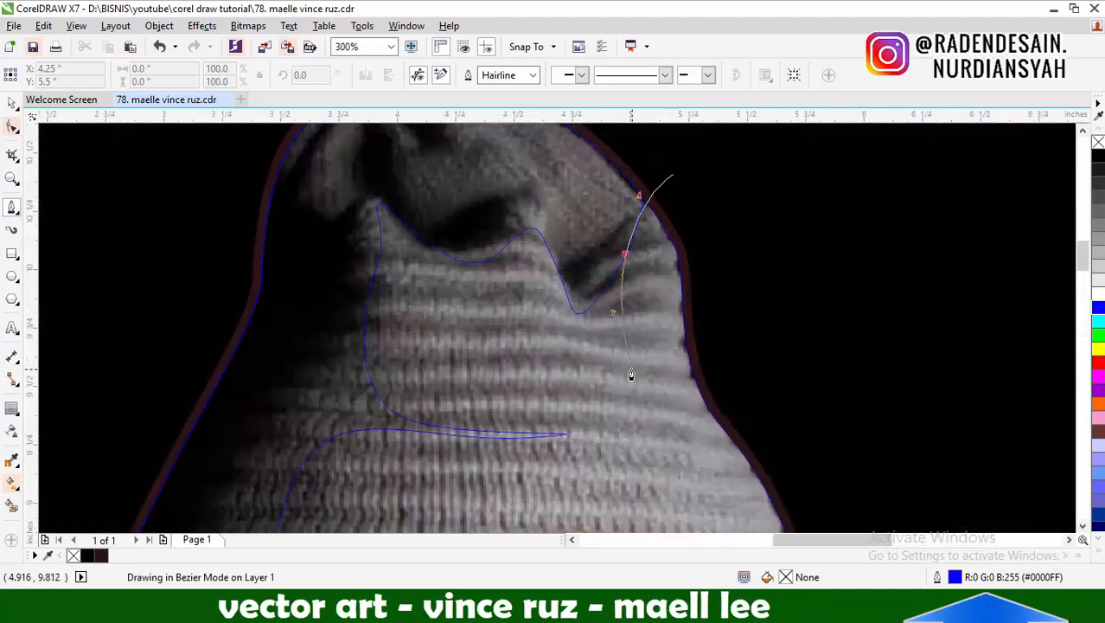
{"action": "scroll", "coordinate": [644, 377], "scroll_direction": "down", "scroll_amount": 1}
{"action": "scroll", "coordinate": [597, 324], "scroll_direction": "up", "scroll_amount": 1}
{"action": "left_click_drag", "start_coordinate": [594, 323], "coordinate": [532, 328]}
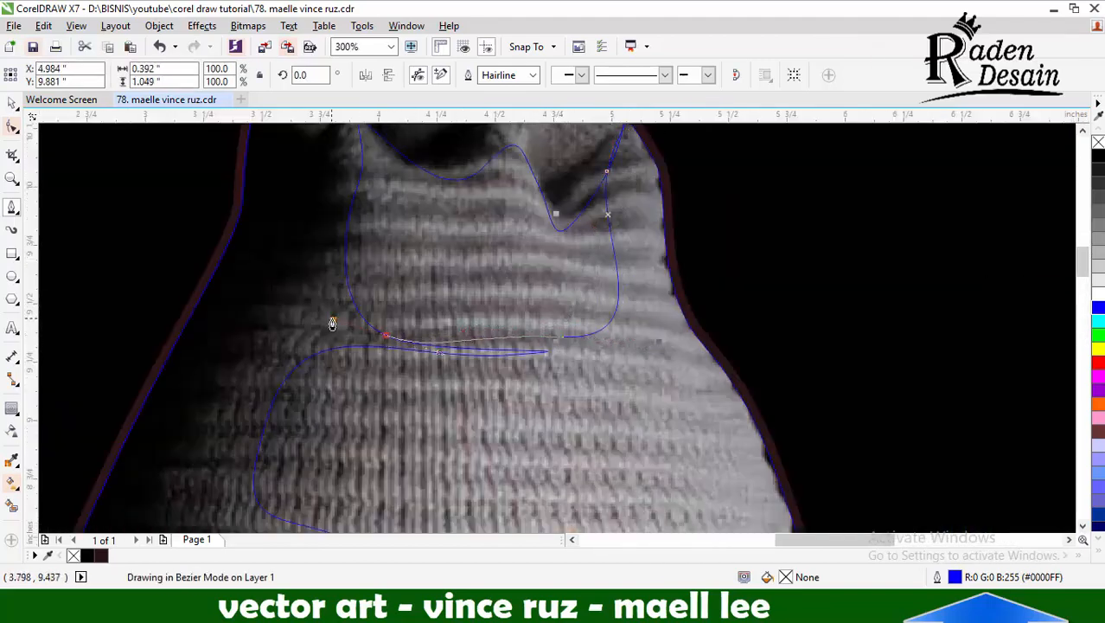
{"action": "scroll", "coordinate": [596, 359], "scroll_direction": "down", "scroll_amount": 1}
{"action": "scroll", "coordinate": [639, 461], "scroll_direction": "up", "scroll_amount": 1}
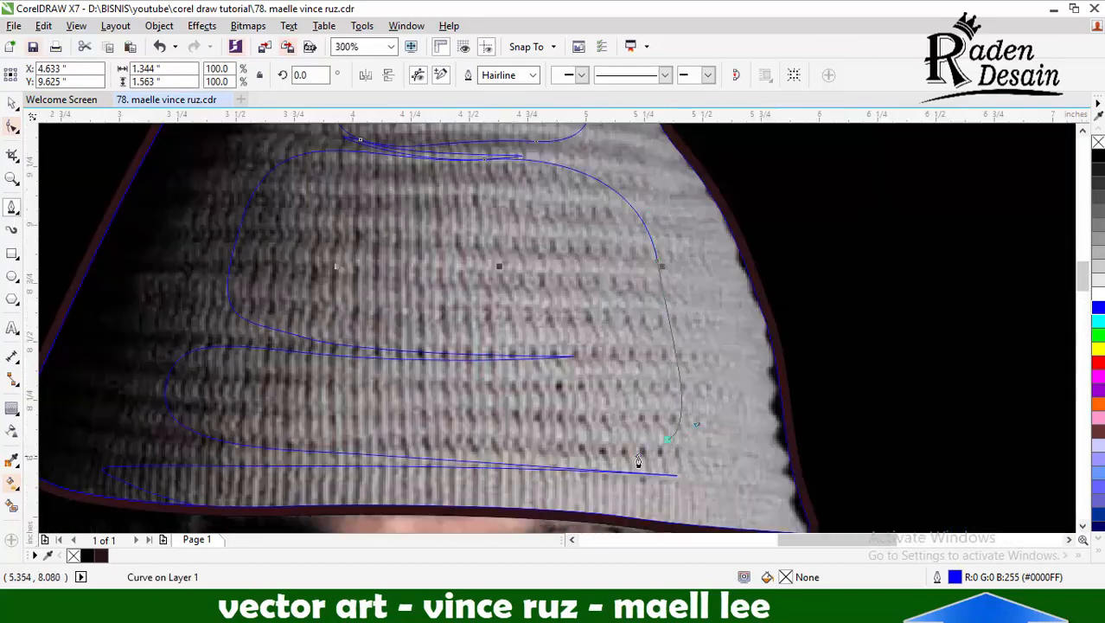
{"action": "left_click", "coordinate": [677, 476]}
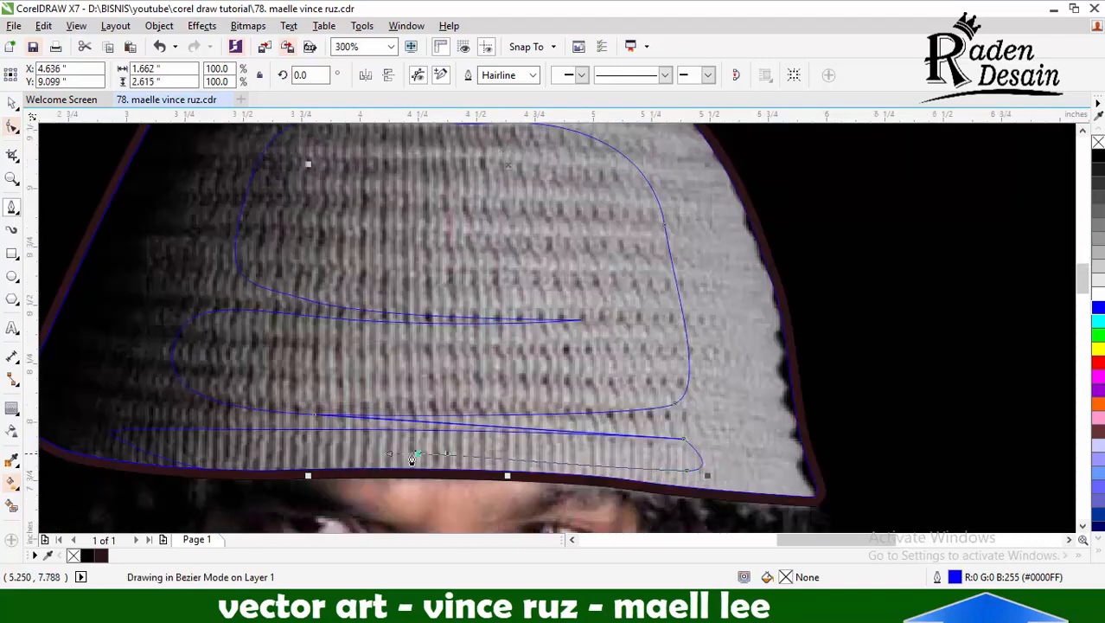
Trace the light edge along the brim and close the second curve outside the hat's right side
{"action": "left_click_drag", "start_coordinate": [173, 464], "coordinate": [47, 458]}
{"action": "scroll", "coordinate": [256, 382], "scroll_direction": "down", "scroll_amount": 1}
{"action": "left_click_drag", "start_coordinate": [525, 459], "coordinate": [588, 453]}
{"action": "left_click_drag", "start_coordinate": [597, 374], "coordinate": [582, 312]}
{"action": "scroll", "coordinate": [579, 312], "scroll_direction": "down", "scroll_amount": 1}
{"action": "scroll", "coordinate": [557, 205], "scroll_direction": "up", "scroll_amount": 1}
{"action": "left_click", "coordinate": [468, 229]}
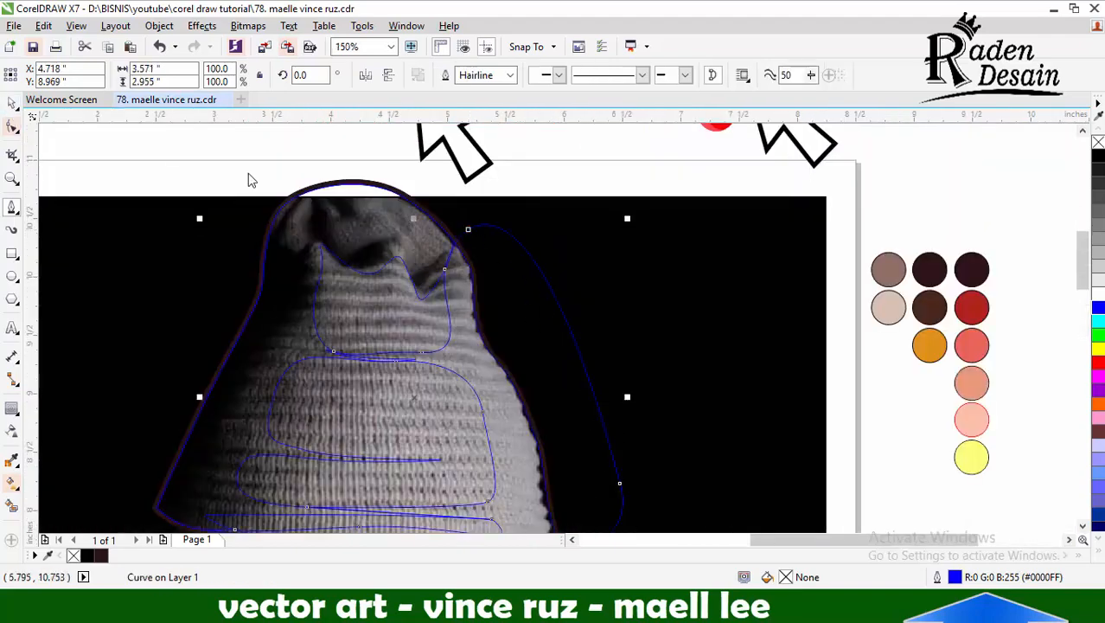
Intersect the light-side curve with the hat shape and delete the original curve
{"action": "left_click", "coordinate": [290, 197], "text": "shift"}
{"action": "left_click", "coordinate": [494, 73]}
{"action": "left_click", "coordinate": [552, 295]}
{"action": "key", "text": "Delete"}
{"action": "scroll", "coordinate": [550, 299], "scroll_direction": "down", "scroll_amount": 1}
Fill the hat from the swatches: dark maroon on the crown and left side, brown in the middle, orange along the right edge
{"action": "key", "text": "i"}
{"action": "scroll", "coordinate": [682, 306], "scroll_direction": "up", "scroll_amount": 1}
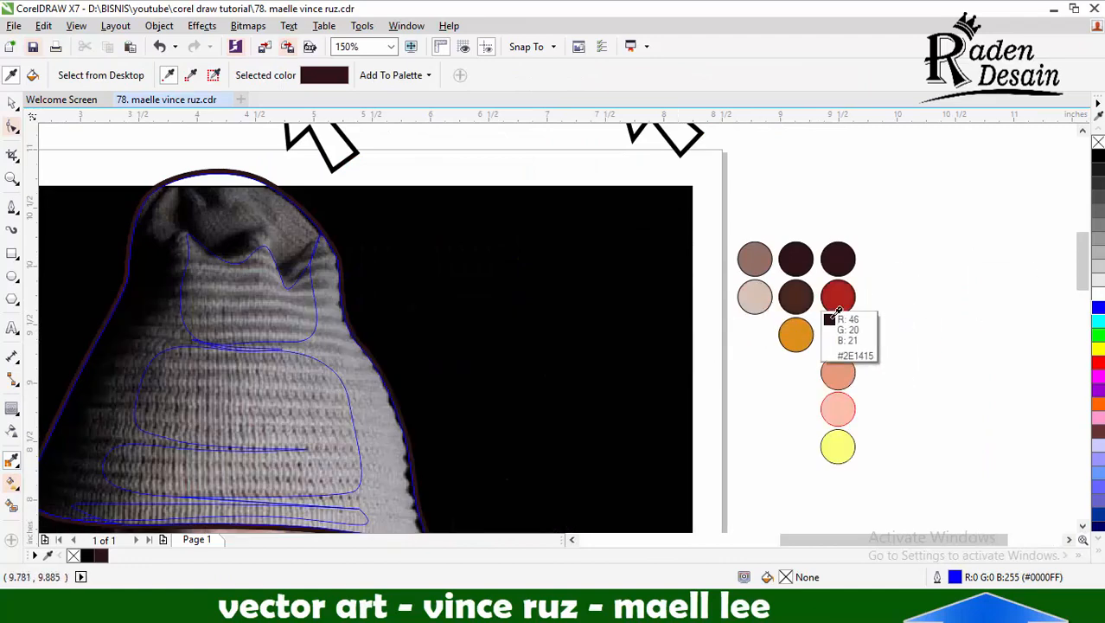
{"action": "scroll", "coordinate": [808, 291], "scroll_direction": "down", "scroll_amount": 1}
{"action": "left_click", "coordinate": [808, 289]}
{"action": "left_click", "coordinate": [486, 311]}
{"action": "scroll", "coordinate": [729, 301], "scroll_direction": "up", "scroll_amount": 1}
{"action": "left_click", "coordinate": [876, 293]}
{"action": "left_click", "coordinate": [411, 381]}
{"action": "left_click", "coordinate": [877, 328]}
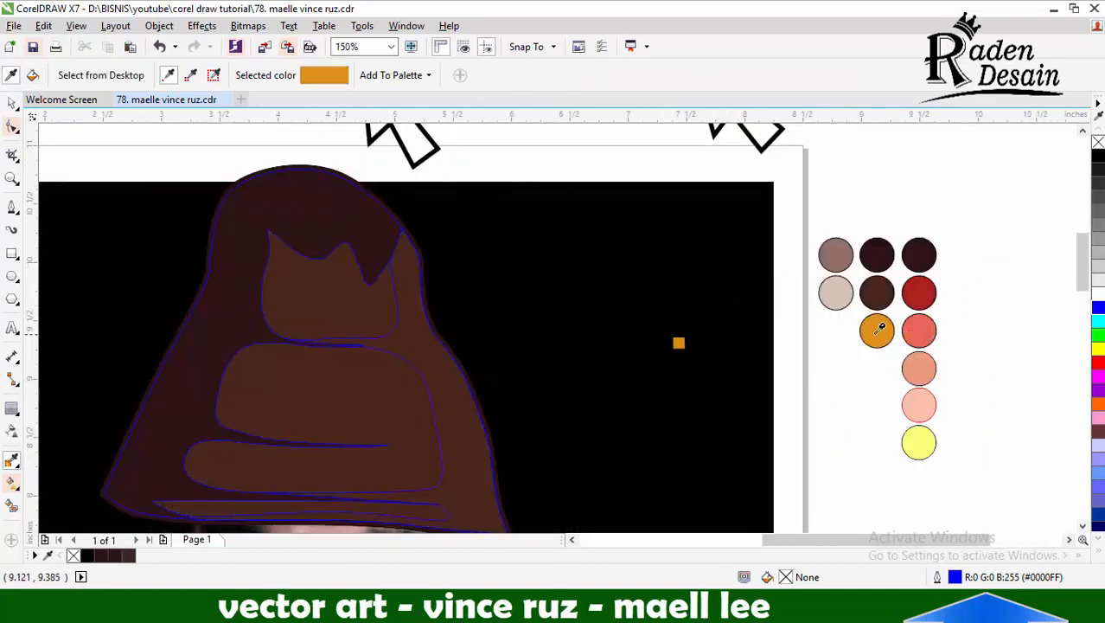
{"action": "left_click", "coordinate": [465, 367]}
{"action": "scroll", "coordinate": [538, 331], "scroll_direction": "down", "scroll_amount": 1}
{"action": "scroll", "coordinate": [374, 368], "scroll_direction": "up", "scroll_amount": 1}
Remove the outline from the selected hat colour shapes
{"action": "key", "text": "space"}
{"action": "scroll", "coordinate": [473, 275], "scroll_direction": "down", "scroll_amount": 1}
{"action": "right_click", "coordinate": [1098, 142]}
{"action": "left_click", "coordinate": [948, 299]}
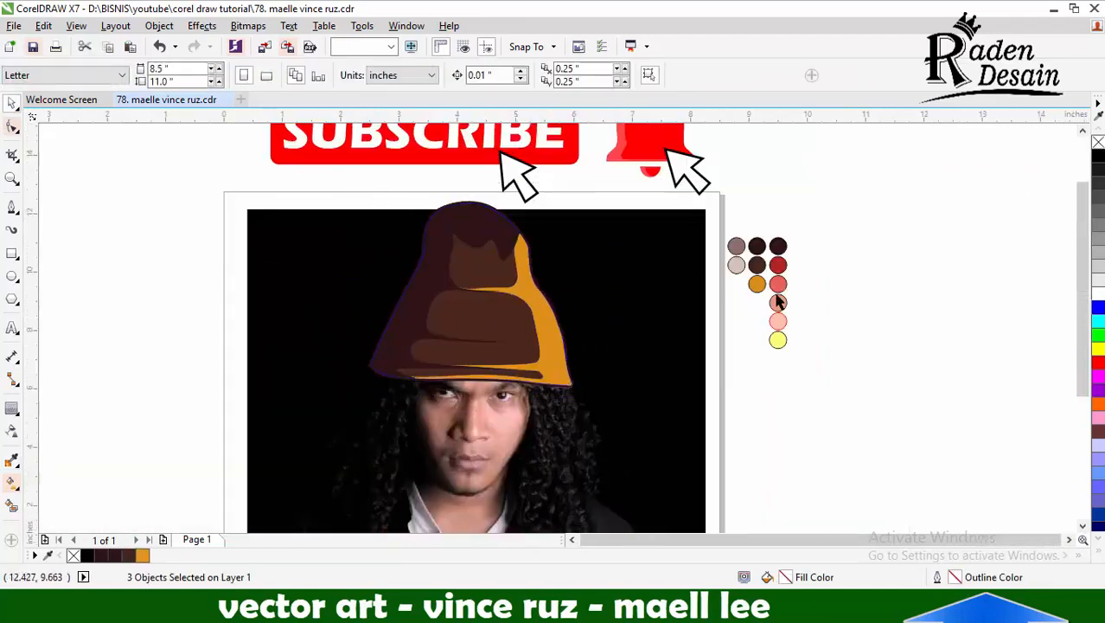
{"action": "scroll", "coordinate": [523, 398], "scroll_direction": "up", "scroll_amount": 1}
{"action": "scroll", "coordinate": [726, 300], "scroll_direction": "down", "scroll_amount": 1}
{"action": "left_click_drag", "start_coordinate": [727, 300], "coordinate": [191, 296]}
{"action": "key", "text": "ctrl+z"}
Trace the upper eyelid of the right-hand eye with a Bezier curve, looping around the outer corner and back to the inner corner
{"action": "left_click", "coordinate": [12, 208]}
{"action": "scroll", "coordinate": [613, 348], "scroll_direction": "up", "scroll_amount": 2}
{"action": "scroll", "coordinate": [580, 325], "scroll_direction": "down", "scroll_amount": 2}
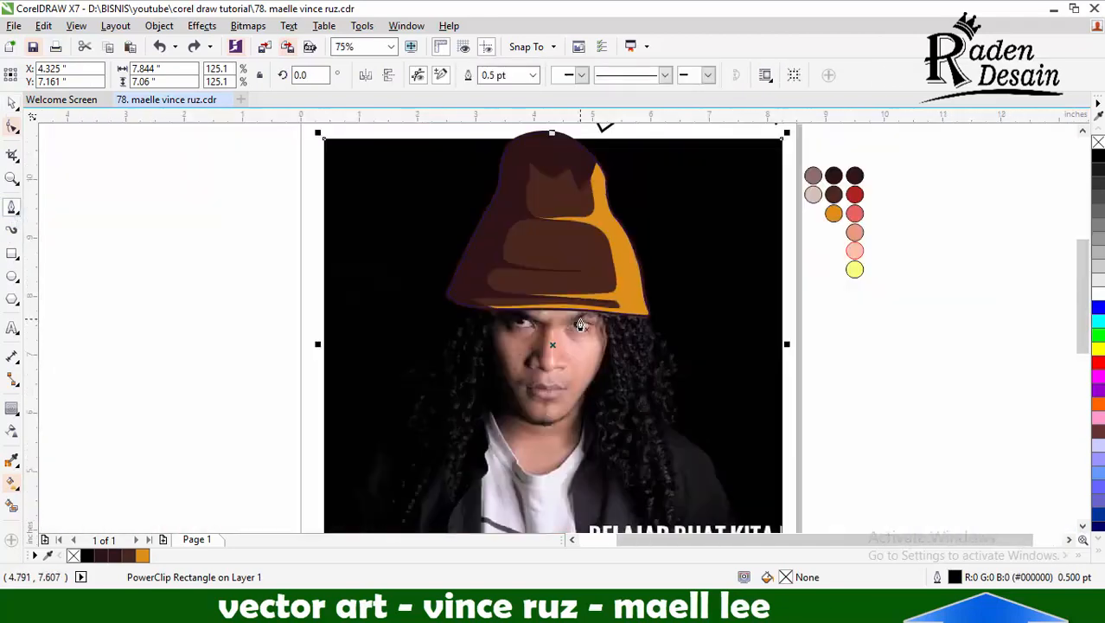
{"action": "scroll", "coordinate": [581, 325], "scroll_direction": "up", "scroll_amount": 4}
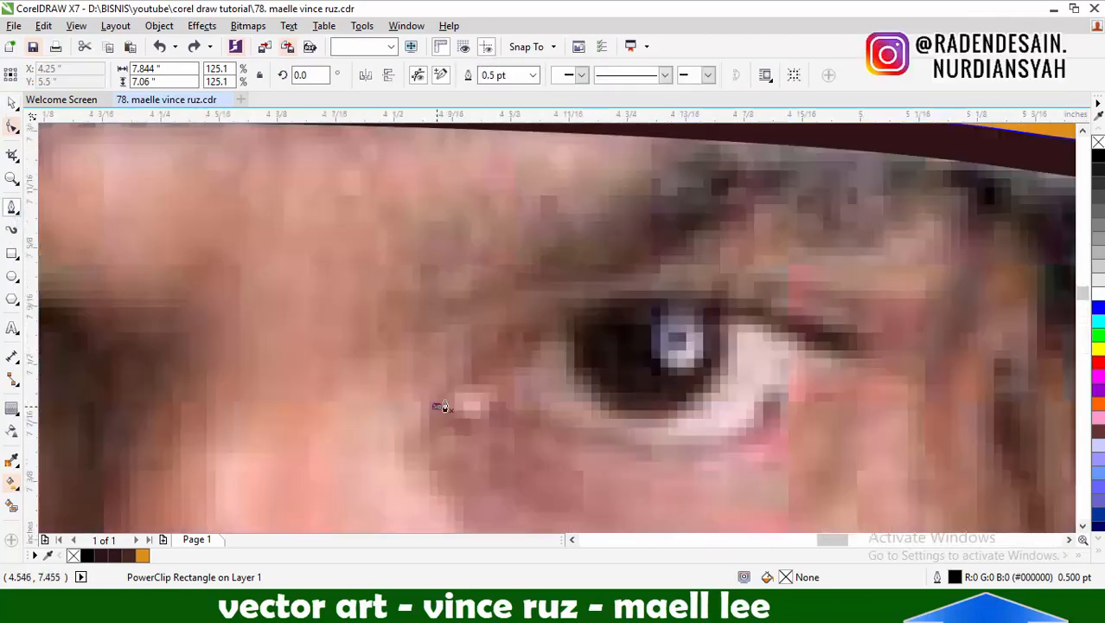
{"action": "left_click", "coordinate": [439, 406]}
{"action": "left_click_drag", "start_coordinate": [588, 301], "coordinate": [657, 294]}
{"action": "left_click_drag", "start_coordinate": [864, 342], "coordinate": [904, 345]}
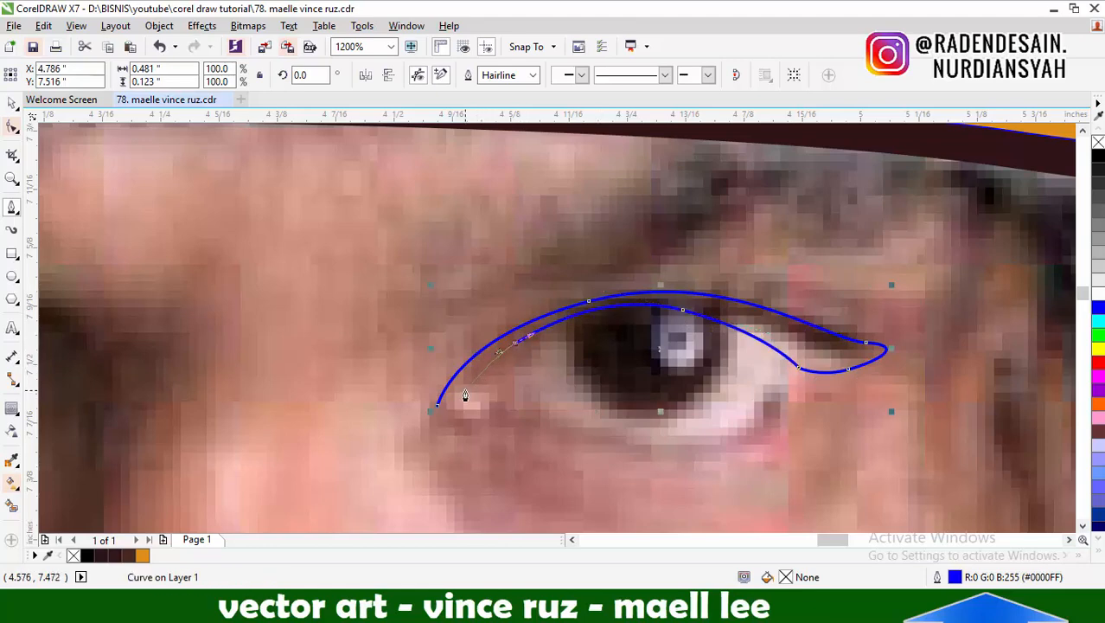
{"action": "left_click", "coordinate": [470, 393]}
Extend the curve along the lower eyelid as a tapered line and close it at the inner corner
{"action": "scroll", "coordinate": [583, 387], "scroll_direction": "down", "scroll_amount": 1}
{"action": "scroll", "coordinate": [582, 395], "scroll_direction": "up", "scroll_amount": 1}
{"action": "left_click_drag", "start_coordinate": [557, 404], "coordinate": [602, 420]}
{"action": "scroll", "coordinate": [629, 426], "scroll_direction": "up", "scroll_amount": 1}
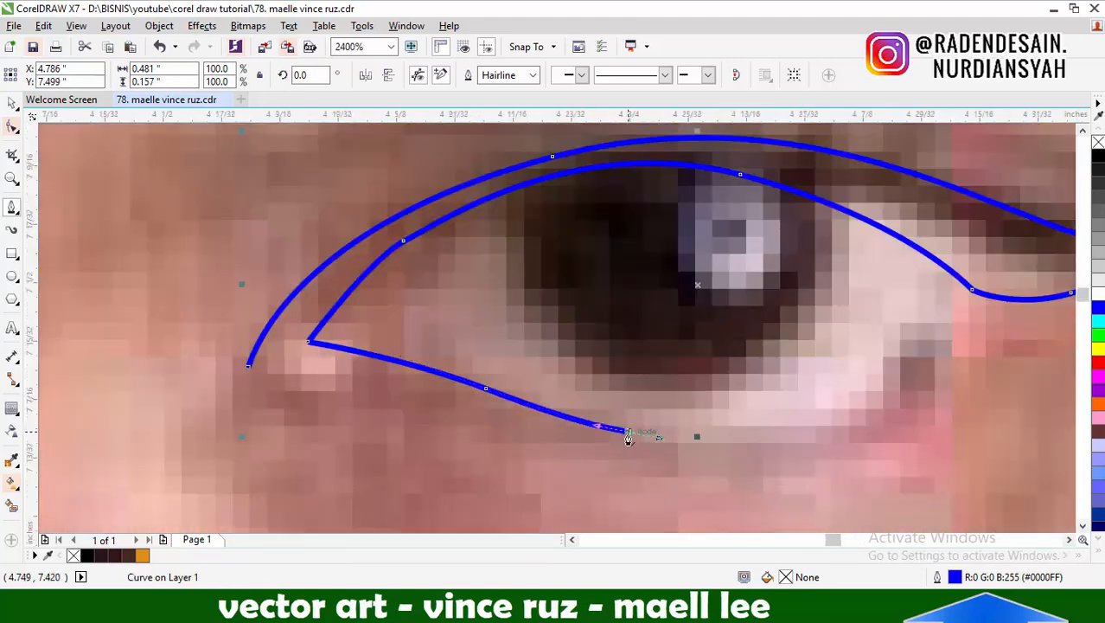
{"action": "left_click_drag", "start_coordinate": [279, 361], "coordinate": [283, 359]}
{"action": "scroll", "coordinate": [487, 383], "scroll_direction": "down", "scroll_amount": 2}
{"action": "scroll", "coordinate": [585, 377], "scroll_direction": "up", "scroll_amount": 2}
Draw a narrow tapered shape from the eye's outer corner down along the lower eyelid
{"action": "left_click", "coordinate": [671, 266]}
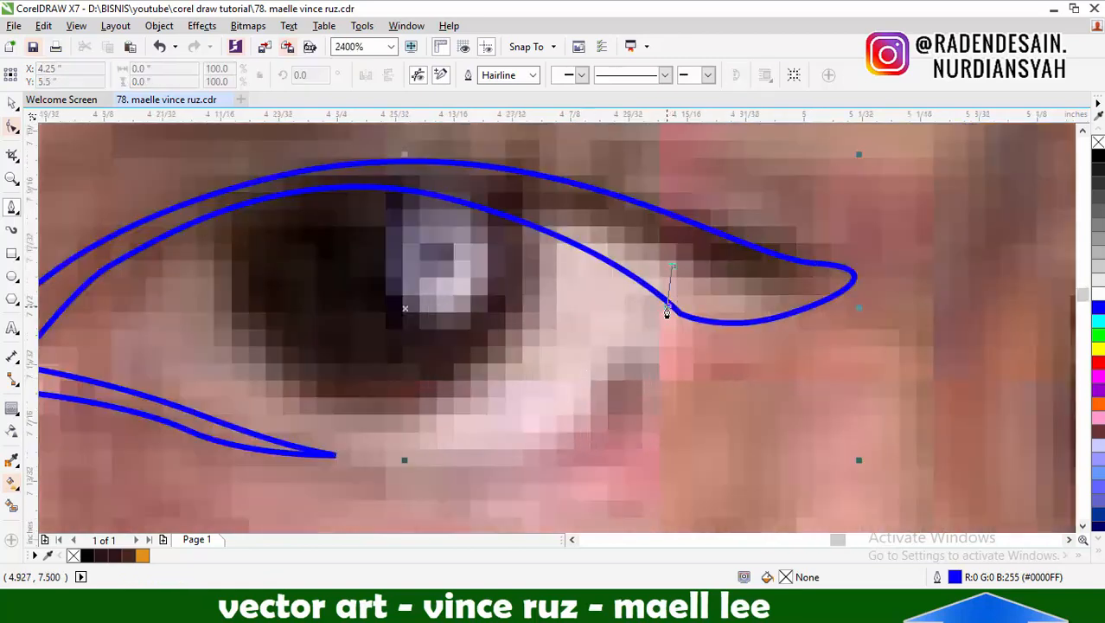
{"action": "left_click", "coordinate": [667, 306]}
{"action": "left_click_drag", "start_coordinate": [535, 449], "coordinate": [439, 474]}
{"action": "key", "text": "F2"}
{"action": "key", "text": "F10"}
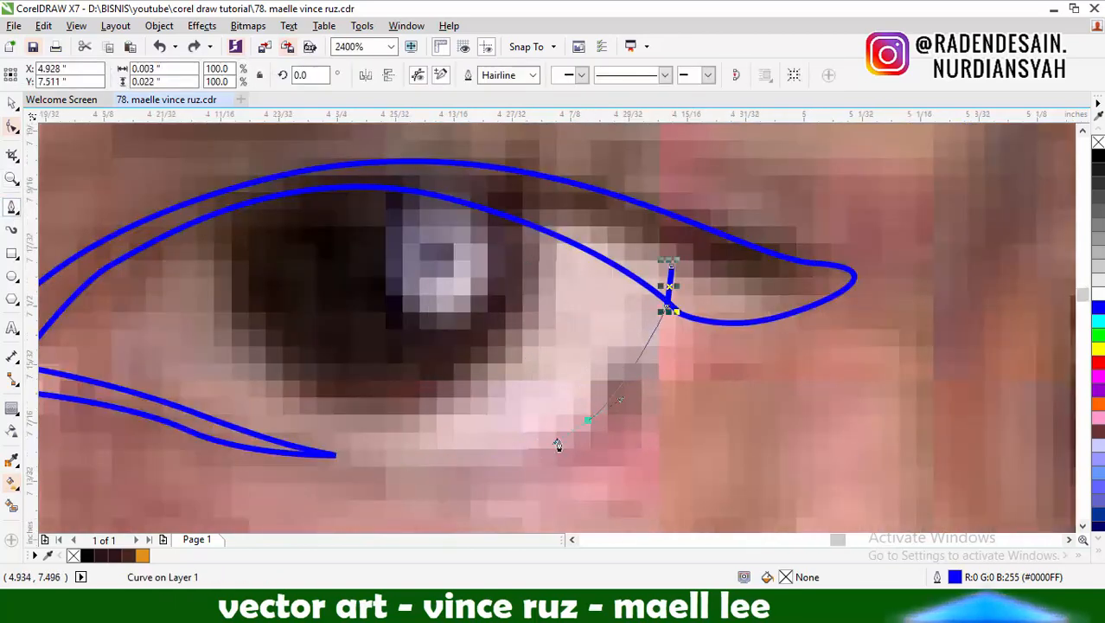
{"action": "left_click", "coordinate": [604, 250]}
Weld the outer-corner shape to the eyelid outline
{"action": "key", "text": "space"}
{"action": "left_click", "coordinate": [640, 204], "text": "shift"}
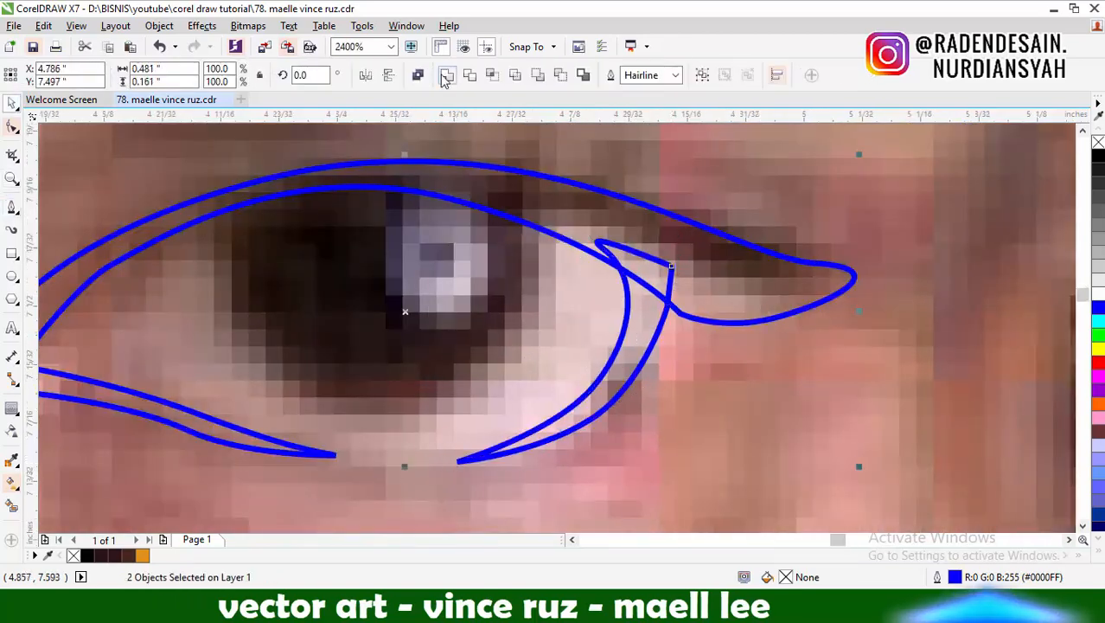
{"action": "left_click", "coordinate": [444, 77]}
Draw a closed eye-opening curve within the eyelid outline, running along the lower lid, inner corner and upper lid
{"action": "left_click", "coordinate": [12, 208]}
{"action": "left_click", "coordinate": [663, 275]}
{"action": "left_click_drag", "start_coordinate": [609, 383], "coordinate": [562, 414]}
{"action": "left_click_drag", "start_coordinate": [458, 461], "coordinate": [378, 471]}
{"action": "left_click", "coordinate": [331, 456]}
{"action": "scroll", "coordinate": [331, 455], "scroll_direction": "down", "scroll_amount": 2}
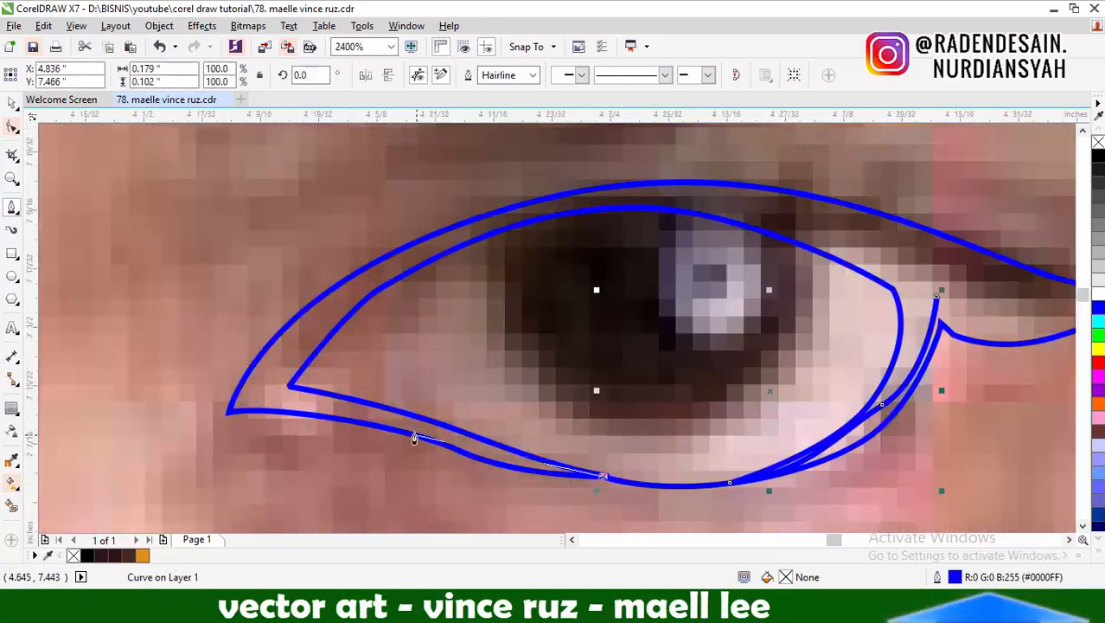
{"action": "left_click_drag", "start_coordinate": [418, 427], "coordinate": [346, 407]}
{"action": "left_click", "coordinate": [253, 399]}
{"action": "left_click_drag", "start_coordinate": [414, 254], "coordinate": [523, 215]}
{"action": "left_click_drag", "start_coordinate": [733, 195], "coordinate": [883, 216]}
{"action": "left_click", "coordinate": [937, 296]}
Bring the eyelid outline in front of the eye-opening curve
{"action": "left_click", "coordinate": [12, 103]}
{"action": "right_click", "coordinate": [967, 338]}
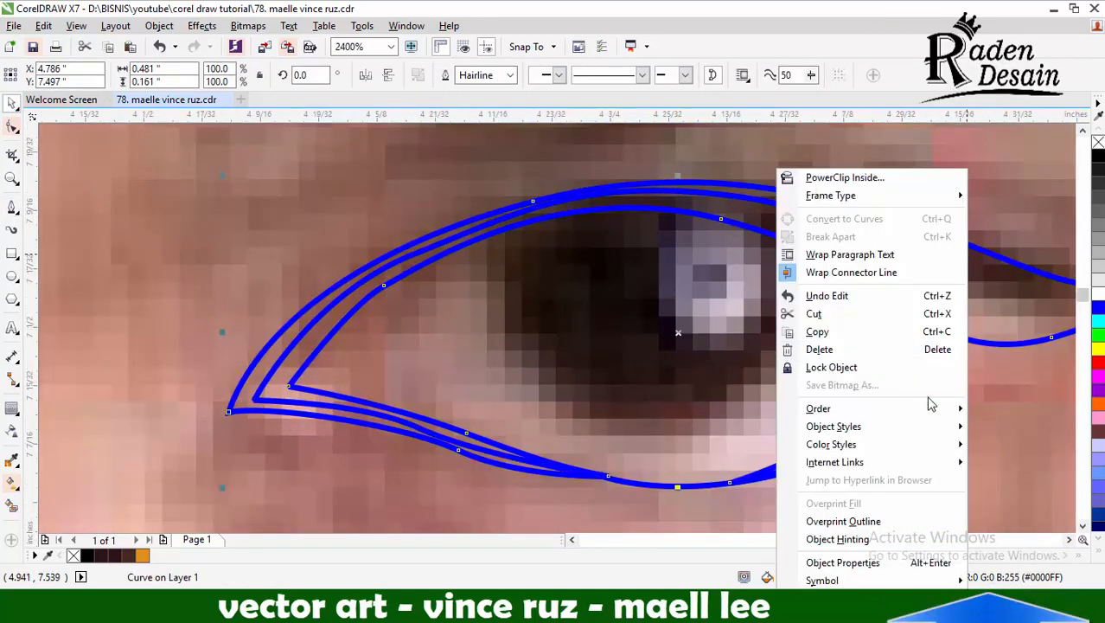
{"action": "mouse_move", "coordinate": [928, 409]}
{"action": "left_click", "coordinate": [741, 414]}
{"action": "key", "text": "F10"}
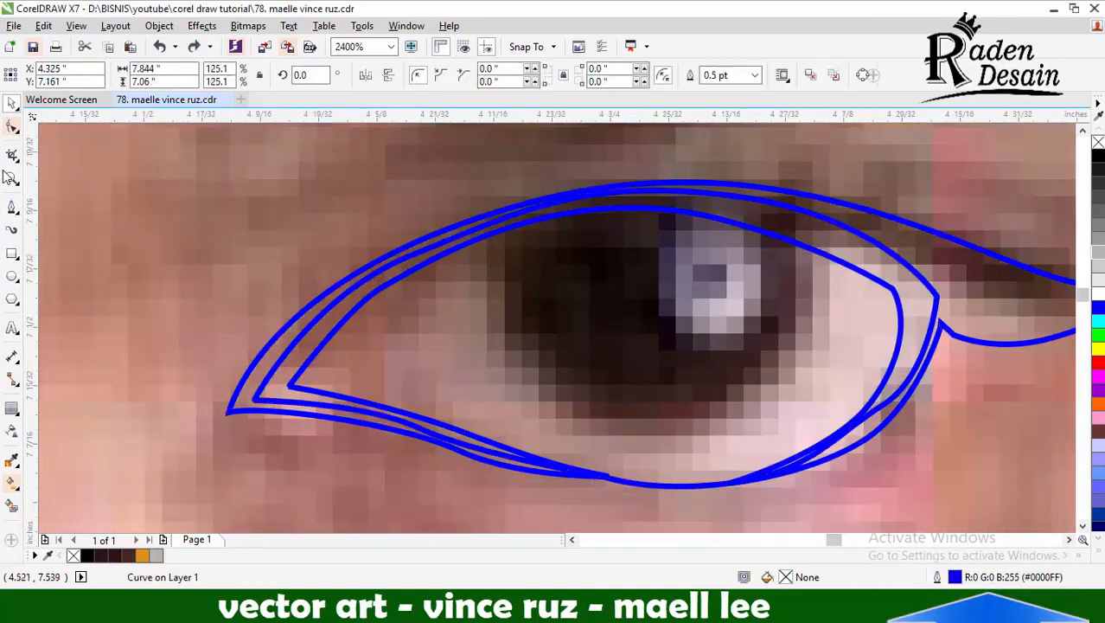
Fill the eyelid outline with the dark brown sampled from the hat
{"action": "scroll", "coordinate": [389, 268], "scroll_direction": "up", "scroll_amount": 2}
{"action": "scroll", "coordinate": [361, 295], "scroll_direction": "down", "scroll_amount": 2}
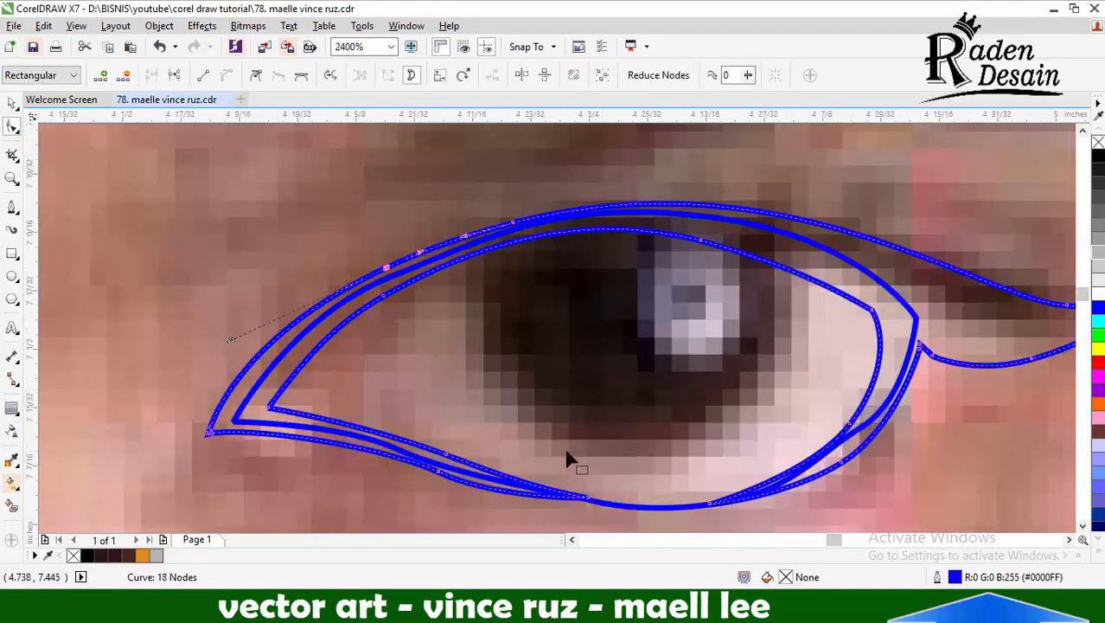
{"action": "key", "text": "space"}
{"action": "scroll", "coordinate": [503, 266], "scroll_direction": "down", "scroll_amount": 1}
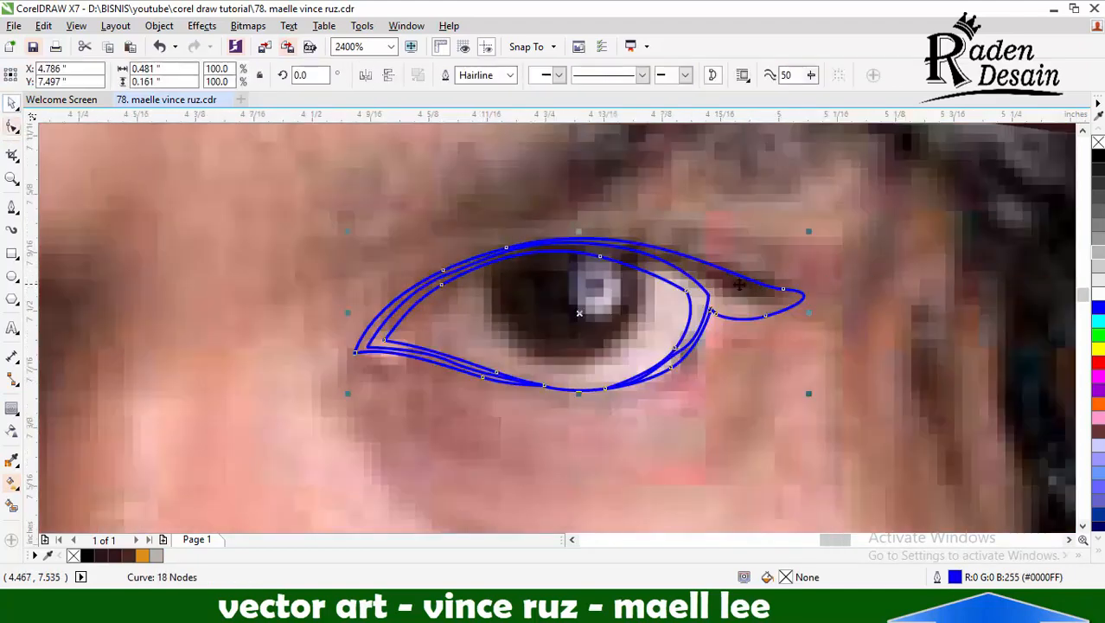
{"action": "scroll", "coordinate": [316, 409], "scroll_direction": "down", "scroll_amount": 1}
{"action": "left_click", "coordinate": [11, 460]}
{"action": "left_click", "coordinate": [535, 242]}
{"action": "left_click", "coordinate": [493, 338]}
{"action": "scroll", "coordinate": [417, 361], "scroll_direction": "up", "scroll_amount": 1}
{"action": "key", "text": "space"}
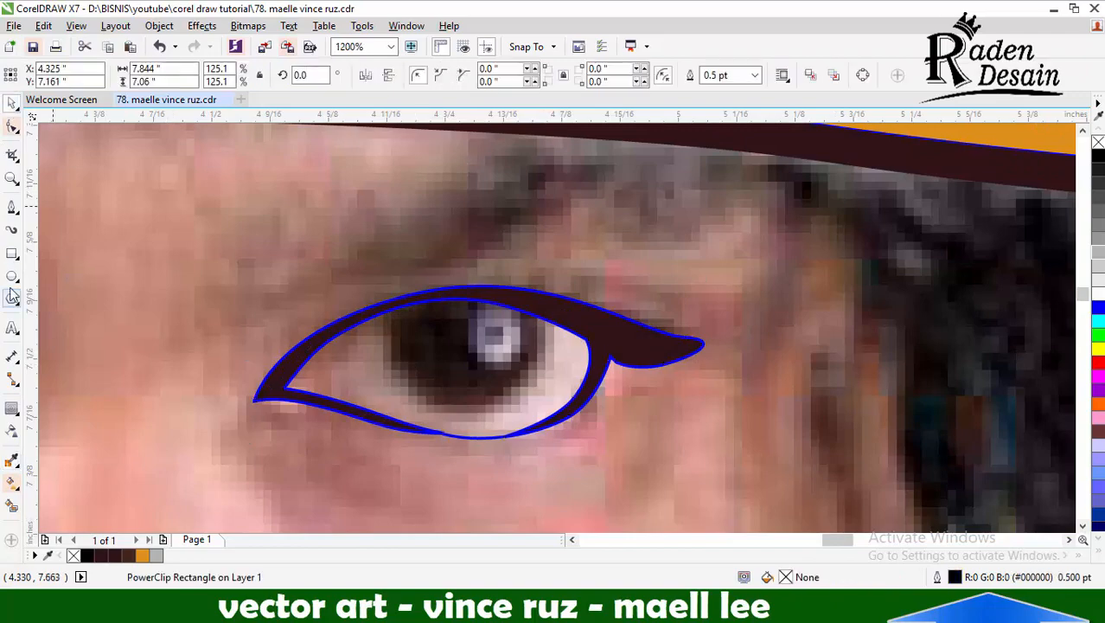
Draw a circle about 0.19 inches across over the iris
{"action": "left_click", "coordinate": [11, 276]}
{"action": "left_click_drag", "start_coordinate": [372, 241], "coordinate": [550, 417]}
{"action": "scroll", "coordinate": [523, 354], "scroll_direction": "up", "scroll_amount": 1}
{"action": "left_click_drag", "start_coordinate": [389, 307], "coordinate": [404, 307]}
{"action": "key", "text": "space"}
{"action": "scroll", "coordinate": [512, 317], "scroll_direction": "down", "scroll_amount": 1}
{"action": "scroll", "coordinate": [376, 219], "scroll_direction": "up", "scroll_amount": 1}
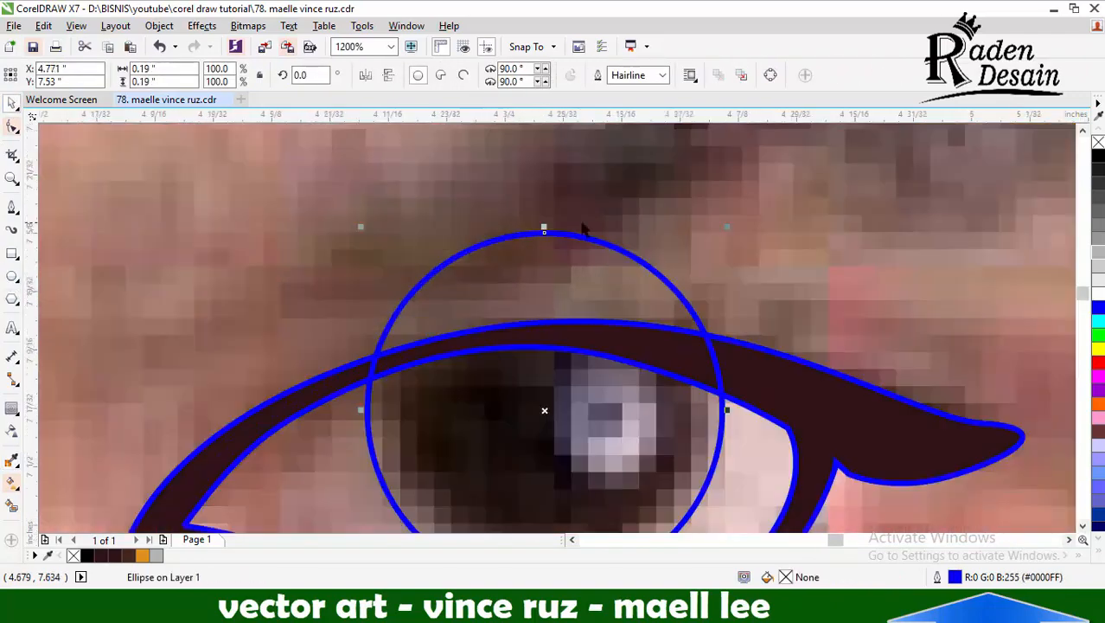
Clip the iris circle and a slightly smaller concentric copy of it to the eye opening
{"action": "left_click_drag", "start_coordinate": [728, 227], "coordinate": [723, 233]}
{"action": "scroll", "coordinate": [723, 235], "scroll_direction": "down", "scroll_amount": 1}
{"action": "scroll", "coordinate": [685, 323], "scroll_direction": "up", "scroll_amount": 1}
{"action": "key", "text": "ctrl+z"}
{"action": "left_click", "coordinate": [762, 348], "text": "shift"}
{"action": "left_click_drag", "start_coordinate": [744, 164], "coordinate": [735, 172]}
{"action": "left_click", "coordinate": [574, 75]}
{"action": "left_click", "coordinate": [612, 148]}
{"action": "left_click", "coordinate": [748, 328], "text": "shift"}
{"action": "left_click", "coordinate": [574, 75]}
Make a smaller concentric pupil circle, clip it to the eye opening and delete the leftover circle
{"action": "left_click", "coordinate": [688, 212]}
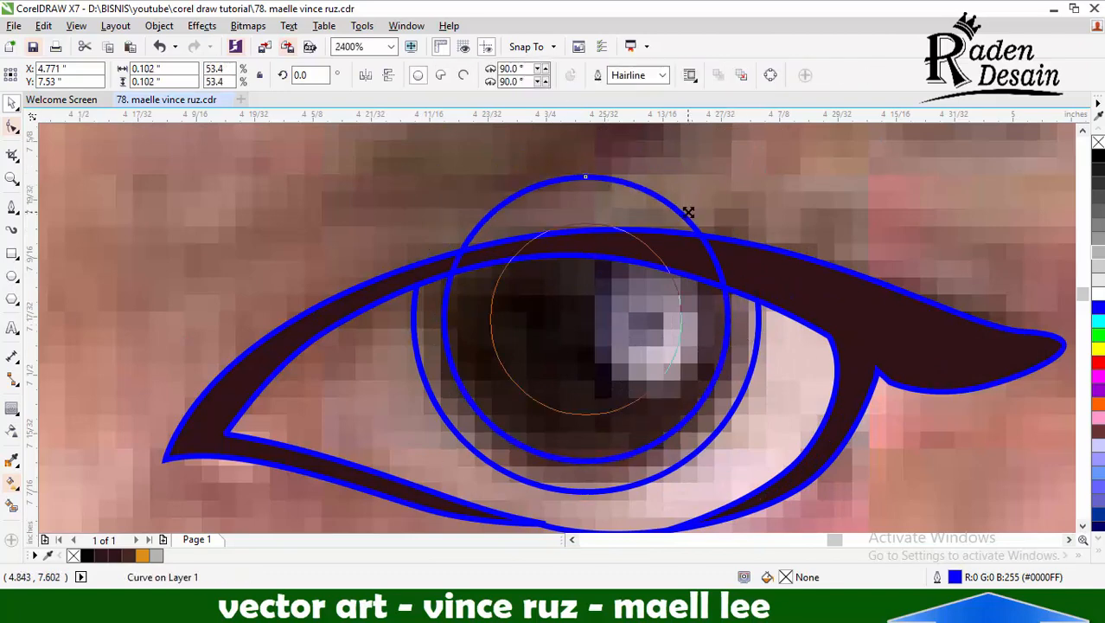
{"action": "left_click_drag", "start_coordinate": [667, 237], "coordinate": [661, 243]}
{"action": "left_click", "coordinate": [677, 322], "text": "shift"}
{"action": "left_click", "coordinate": [573, 75]}
{"action": "left_click", "coordinate": [591, 250]}
{"action": "key", "text": "Delete"}
Draw a closed narrow crescent across the eye near the inner corner, running from the upper lid to the lower lid
{"action": "left_click", "coordinate": [12, 207]}
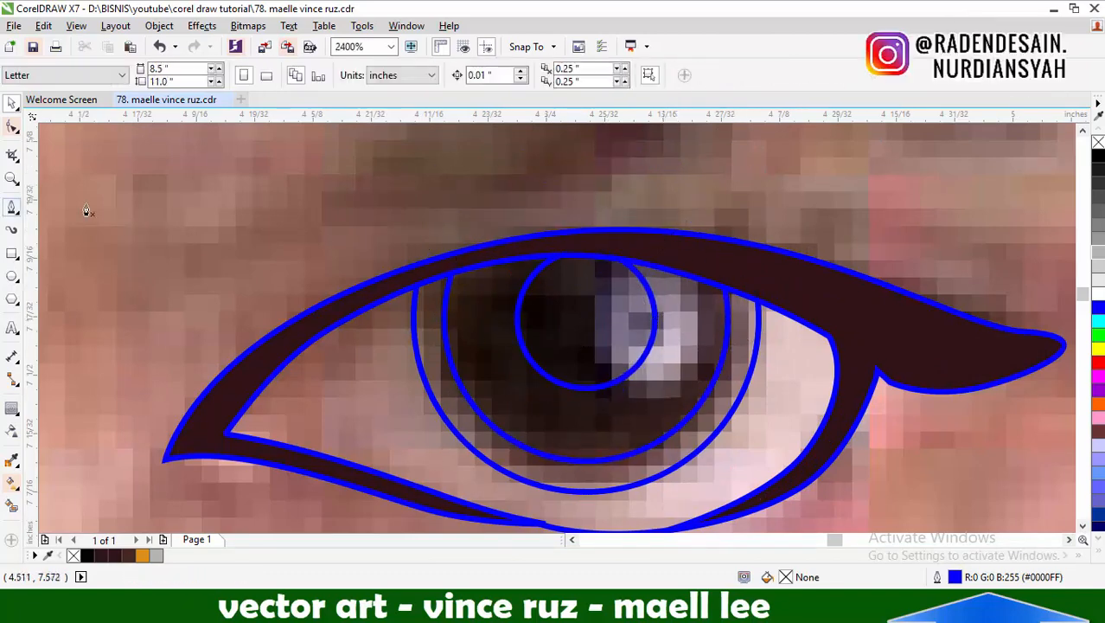
{"action": "scroll", "coordinate": [451, 182], "scroll_direction": "down", "scroll_amount": 1}
{"action": "scroll", "coordinate": [430, 246], "scroll_direction": "up", "scroll_amount": 1}
{"action": "left_click", "coordinate": [434, 209]}
{"action": "left_click_drag", "start_coordinate": [368, 324], "coordinate": [367, 385]}
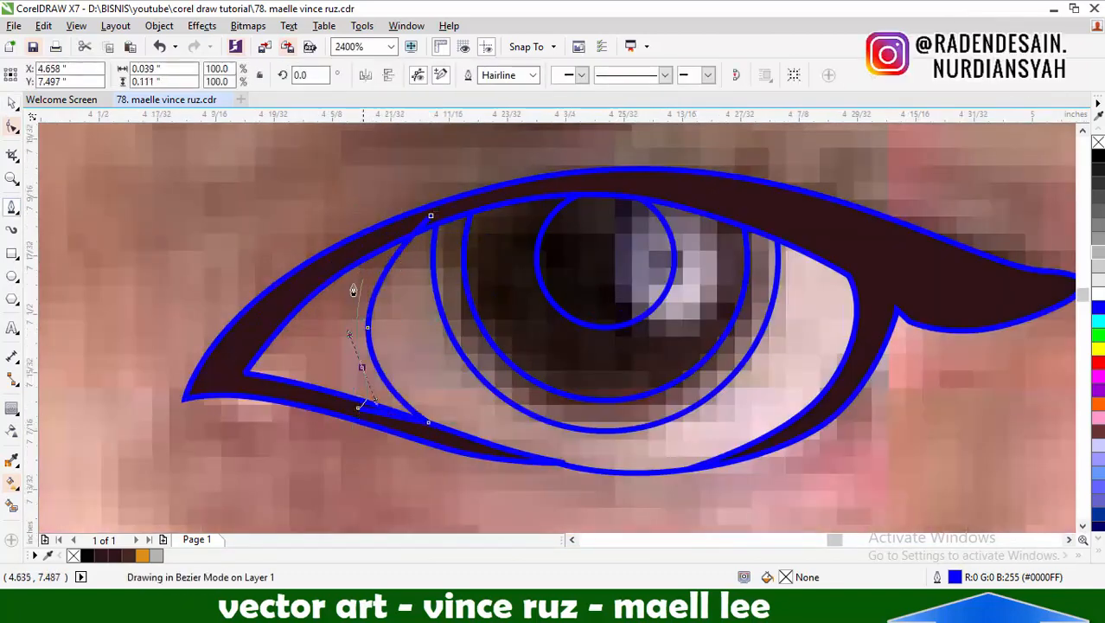
{"action": "left_click", "coordinate": [435, 210]}
Weld the inner-corner crescent to the eyelid outline
{"action": "key", "text": "space"}
{"action": "left_click", "coordinate": [467, 201], "text": "shift"}
{"action": "left_click", "coordinate": [527, 75]}
{"action": "left_click", "coordinate": [294, 186]}
Create a filled shape from the enclosed inner-corner area with Smart Fill
{"action": "left_click", "coordinate": [12, 505]}
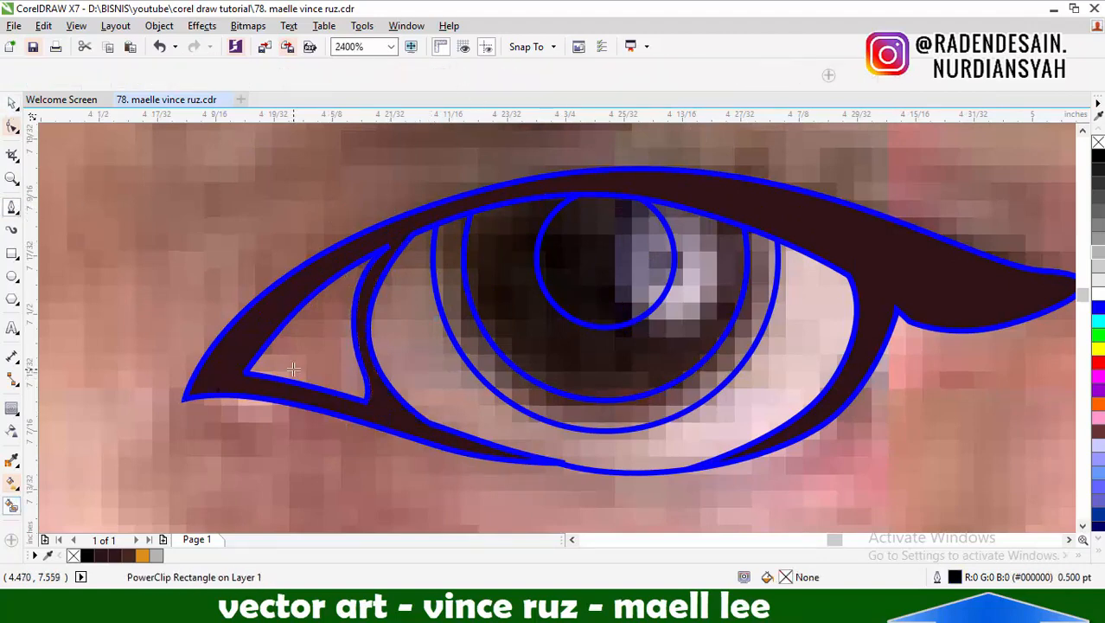
{"action": "left_click", "coordinate": [316, 333]}
{"action": "key", "text": "space"}
Draw a closed lid-shadow shape that arches across the iris and loops around outside the upper eyelid
{"action": "left_click", "coordinate": [12, 208]}
{"action": "left_click", "coordinate": [516, 257]}
{"action": "mouse_move", "coordinate": [397, 321]}
{"action": "left_mouse_down"}
{"action": "mouse_move", "coordinate": [363, 366]}
{"action": "mouse_move", "coordinate": [342, 294]}
{"action": "left_mouse_up"}
{"action": "left_click", "coordinate": [442, 436]}
{"action": "left_click_drag", "start_coordinate": [516, 173], "coordinate": [581, 162]}
{"action": "left_click_drag", "start_coordinate": [758, 159], "coordinate": [809, 172]}
{"action": "left_click_drag", "start_coordinate": [909, 199], "coordinate": [925, 211]}
{"action": "left_click_drag", "start_coordinate": [671, 244], "coordinate": [667, 243]}
{"action": "left_click", "coordinate": [515, 258]}
Intersect the lid-shadow shape with the eye opening and delete the original shape
{"action": "left_click", "coordinate": [12, 102]}
{"action": "left_click", "coordinate": [412, 289], "text": "shift"}
{"action": "left_click", "coordinate": [526, 75]}
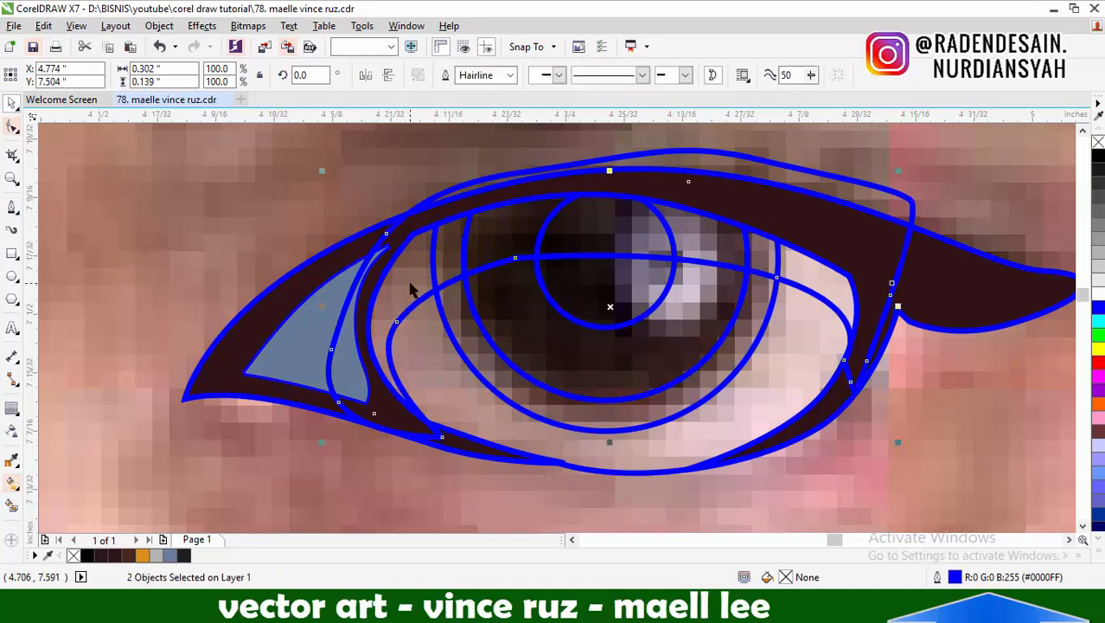
{"action": "key", "text": "Delete"}
Draw a closed almond-shaped curve across the eyeball, clip it to the eye opening and delete the leftover
{"action": "key", "text": "space"}
{"action": "left_click_drag", "start_coordinate": [394, 329], "coordinate": [355, 370]}
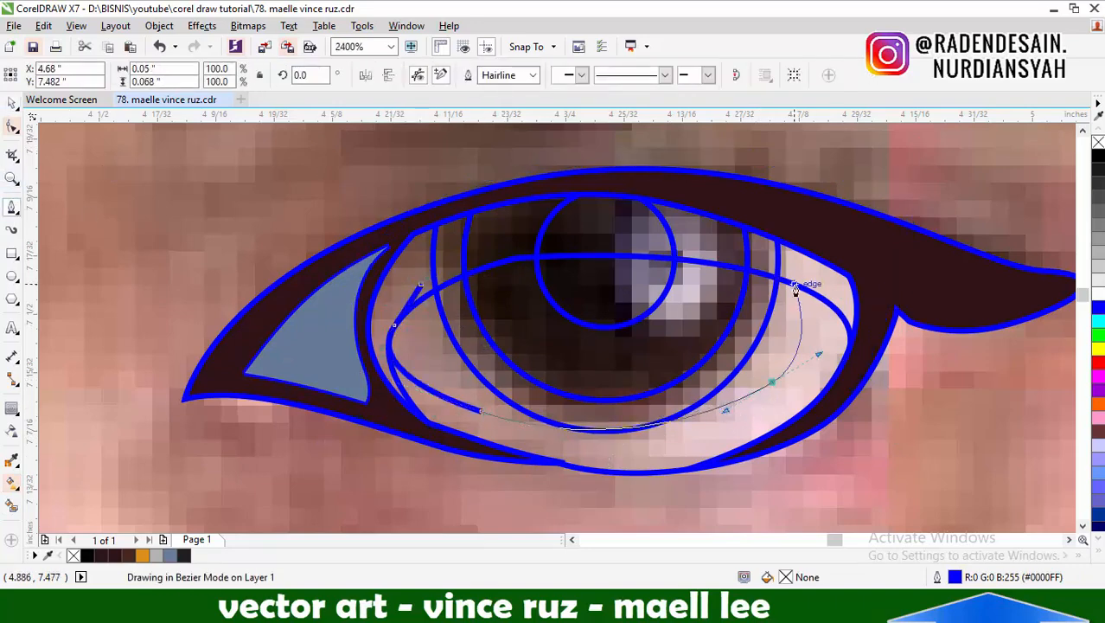
{"action": "left_click_drag", "start_coordinate": [456, 216], "coordinate": [458, 214]}
{"action": "key", "text": "space"}
{"action": "left_click", "coordinate": [424, 288], "text": "shift"}
{"action": "left_click", "coordinate": [527, 75]}
{"action": "key", "text": "Delete"}
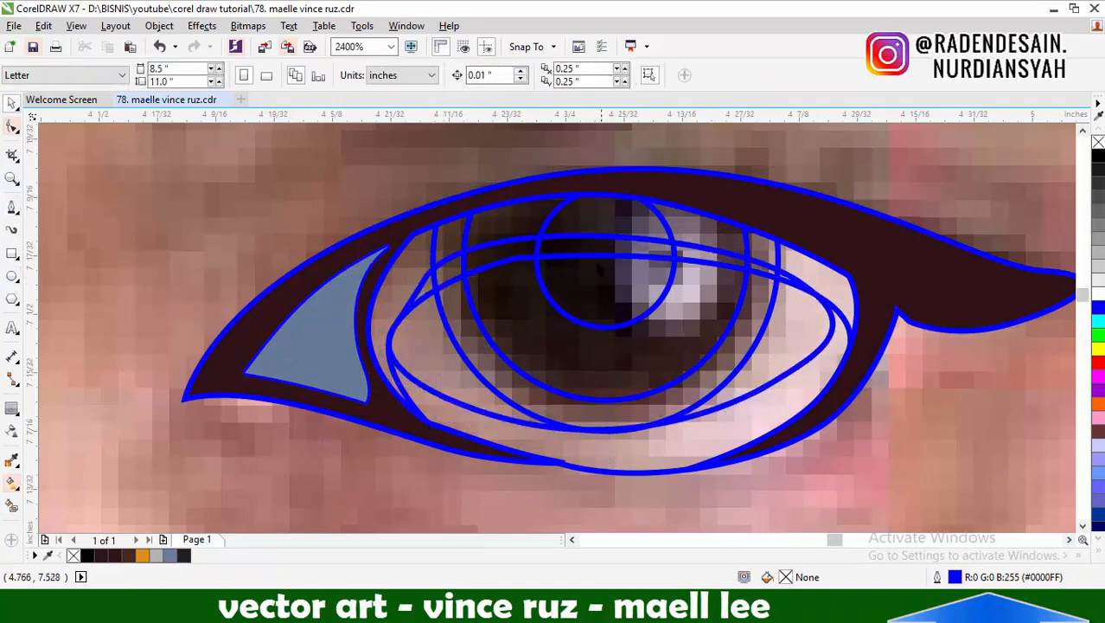
Group the colour swatch circles and move the group over the hair beside the face
{"action": "scroll", "coordinate": [600, 271], "scroll_direction": "down", "scroll_amount": 3}
{"action": "scroll", "coordinate": [351, 346], "scroll_direction": "down", "scroll_amount": 1}
{"action": "left_click", "coordinate": [723, 188]}
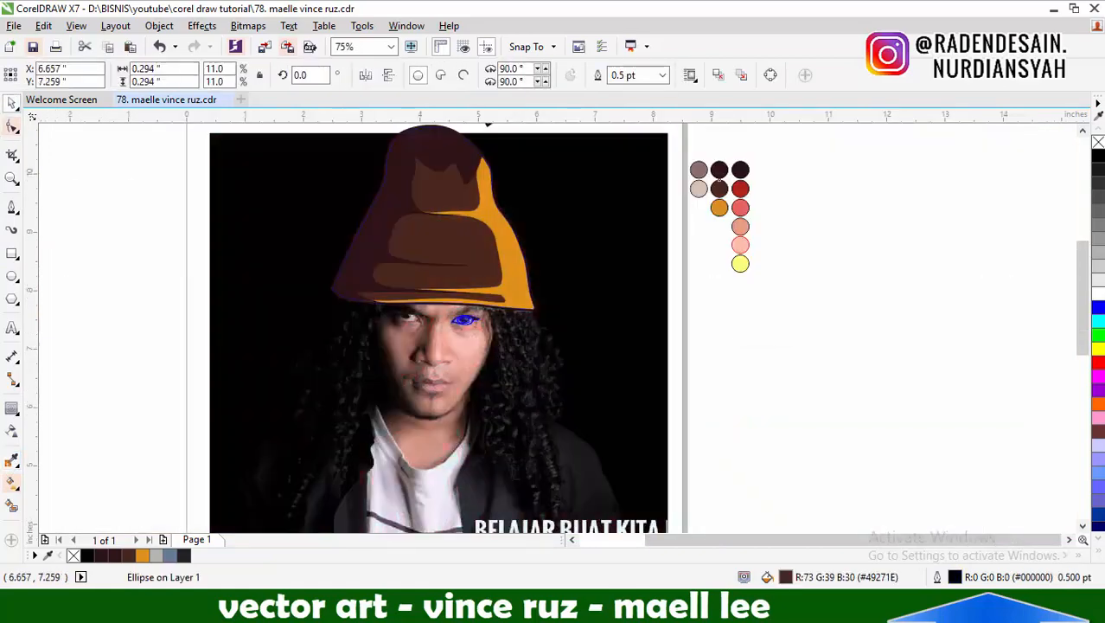
{"action": "left_click_drag", "start_coordinate": [766, 142], "coordinate": [662, 292]}
{"action": "key", "text": "ctrl+g"}
{"action": "left_click_drag", "start_coordinate": [726, 194], "coordinate": [562, 314]}
Fill the shadow area under the upper eyelid with the colour of the mauve swatch
{"action": "scroll", "coordinate": [486, 325], "scroll_direction": "up", "scroll_amount": 1}
{"action": "scroll", "coordinate": [486, 325], "scroll_direction": "up", "scroll_amount": 1}
{"action": "left_click", "coordinate": [11, 460]}
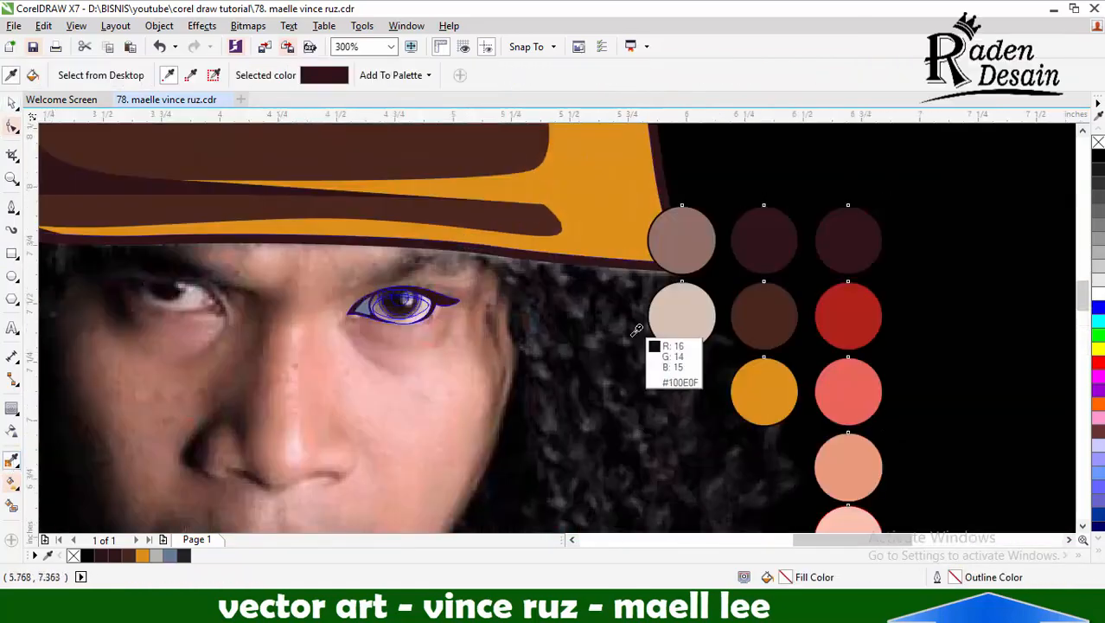
{"action": "left_click", "coordinate": [688, 236]}
{"action": "scroll", "coordinate": [639, 288], "scroll_direction": "down", "scroll_amount": 1}
{"action": "scroll", "coordinate": [515, 297], "scroll_direction": "up", "scroll_amount": 4}
{"action": "left_click", "coordinate": [492, 277]}
Fill the eyeball area above the lower lid with the colour of the beige swatch
{"action": "scroll", "coordinate": [476, 304], "scroll_direction": "down", "scroll_amount": 2}
{"action": "left_click", "coordinate": [780, 313], "text": "shift"}
{"action": "scroll", "coordinate": [500, 313], "scroll_direction": "up", "scroll_amount": 2}
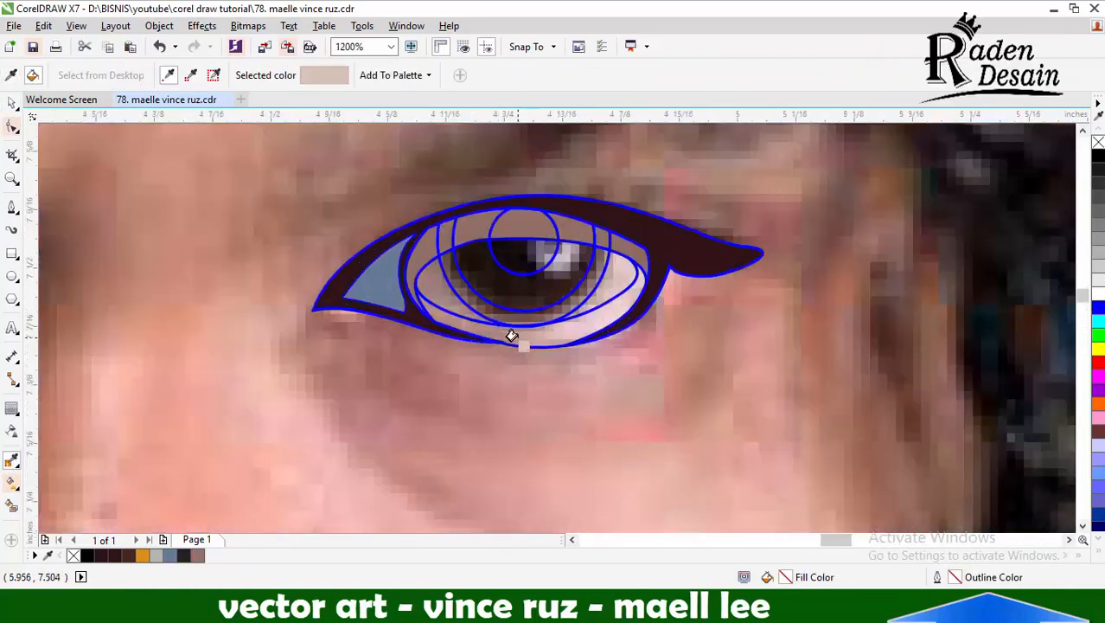
{"action": "left_click", "coordinate": [512, 336]}
Fill the iris with the colour of the orange swatch
{"action": "scroll", "coordinate": [354, 277], "scroll_direction": "down", "scroll_amount": 2}
{"action": "left_click", "coordinate": [745, 364], "text": "shift"}
{"action": "scroll", "coordinate": [378, 274], "scroll_direction": "up", "scroll_amount": 1}
{"action": "scroll", "coordinate": [396, 276], "scroll_direction": "up", "scroll_amount": 2}
{"action": "left_click", "coordinate": [396, 275]}
Fill the pupil and the ring around the iris with the eyelid's dark brown
{"action": "left_click", "coordinate": [432, 135], "text": "shift"}
{"action": "left_click", "coordinate": [361, 165]}
{"action": "left_click", "coordinate": [468, 243]}
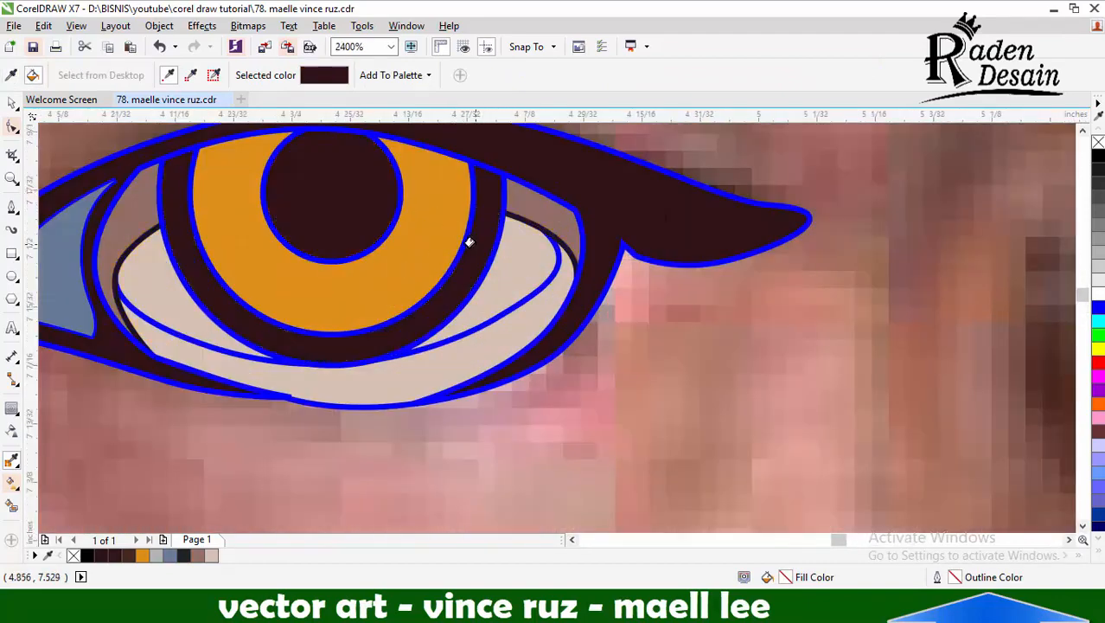
Fill the almond-shaped eyeball curve with beige and lighten it by repeatedly mixing in white
{"action": "left_click", "coordinate": [11, 103]}
{"action": "left_click", "coordinate": [175, 332]}
{"action": "left_click", "coordinate": [208, 558]}
{"action": "left_click", "coordinate": [1098, 294], "text": "ctrl"}
{"action": "left_click", "coordinate": [1098, 294], "text": "ctrl"}
{"action": "left_click", "coordinate": [1098, 294], "text": "ctrl"}
{"action": "left_click", "coordinate": [1098, 294], "text": "ctrl"}
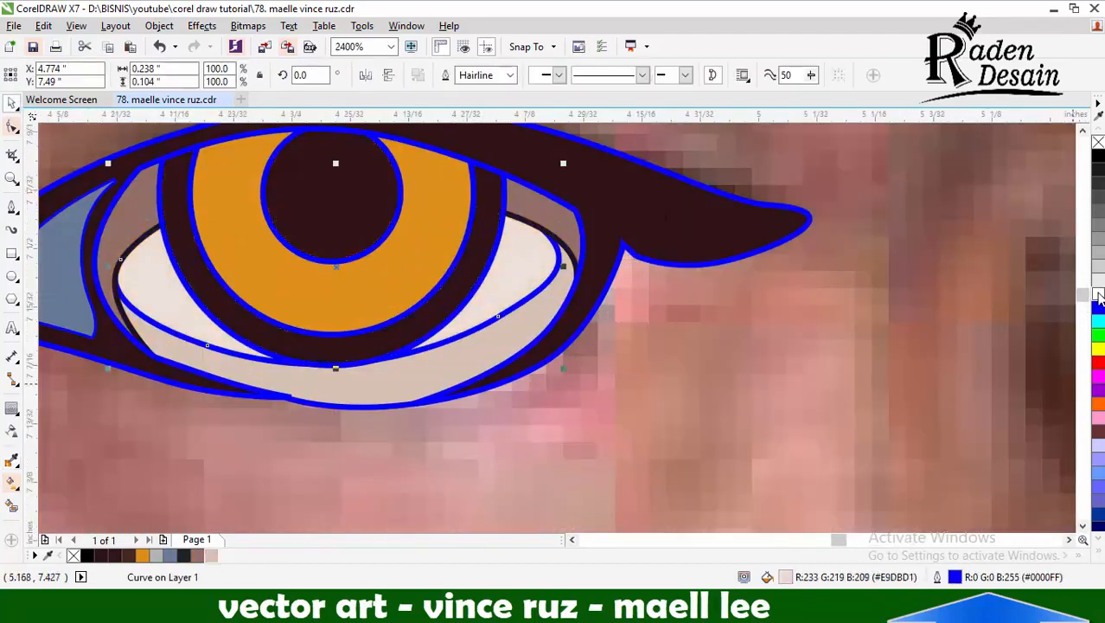
{"action": "left_click", "coordinate": [1099, 294], "text": "ctrl"}
Fill the inner-corner shape of the eye with the colour of the red swatch
{"action": "scroll", "coordinate": [711, 399], "scroll_direction": "down", "scroll_amount": 1}
{"action": "scroll", "coordinate": [540, 356], "scroll_direction": "up", "scroll_amount": 1}
{"action": "scroll", "coordinate": [210, 325], "scroll_direction": "down", "scroll_amount": 1}
{"action": "left_click", "coordinate": [209, 325]}
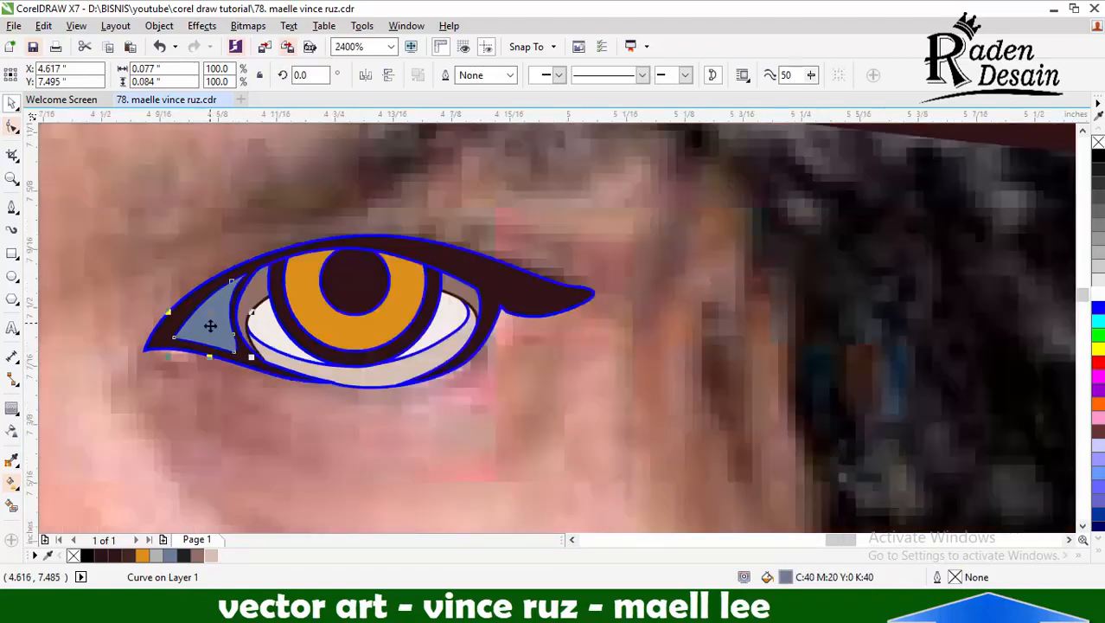
{"action": "scroll", "coordinate": [210, 325], "scroll_direction": "down", "scroll_amount": 1}
{"action": "left_click", "coordinate": [11, 460]}
{"action": "scroll", "coordinate": [487, 318], "scroll_direction": "down", "scroll_amount": 2}
{"action": "left_click", "coordinate": [658, 320]}
{"action": "scroll", "coordinate": [415, 319], "scroll_direction": "up", "scroll_amount": 4}
{"action": "left_click", "coordinate": [377, 294]}
Place a smaller copy of the red inner-corner shape toward the corner tip and lighten it by mixing in white
{"action": "left_click", "coordinate": [13, 107]}
{"action": "left_click_drag", "start_coordinate": [439, 182], "coordinate": [403, 217]}
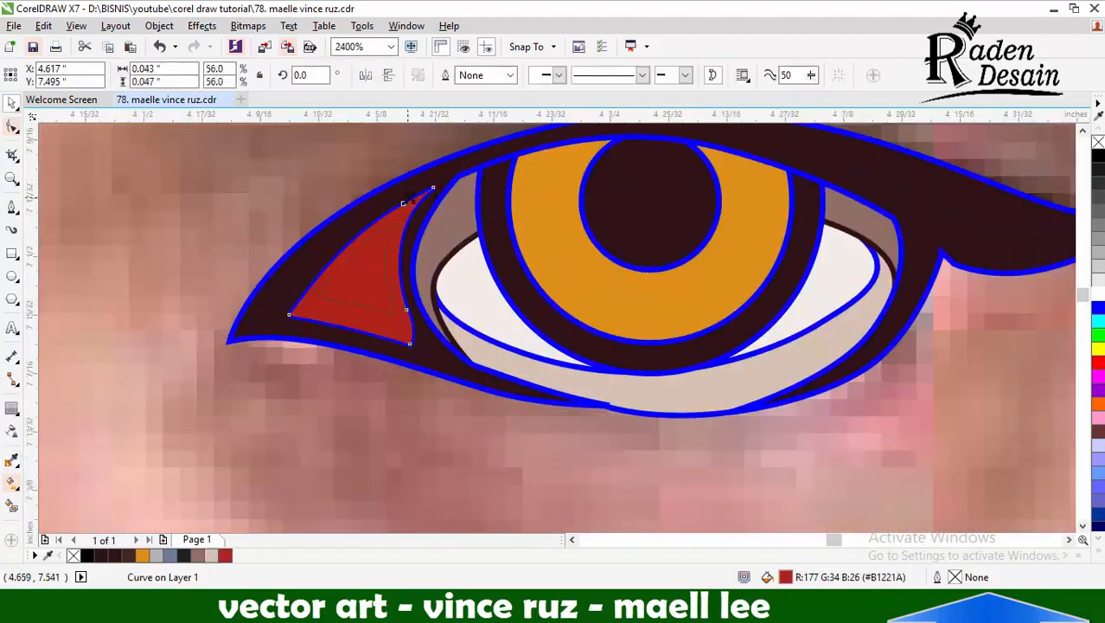
{"action": "scroll", "coordinate": [341, 271], "scroll_direction": "up", "scroll_amount": 1}
{"action": "left_click_drag", "start_coordinate": [378, 276], "coordinate": [326, 320]}
{"action": "left_click", "coordinate": [1098, 294], "text": "ctrl"}
{"action": "left_click", "coordinate": [1098, 294], "text": "ctrl"}
{"action": "left_click", "coordinate": [1098, 294], "text": "ctrl"}
Apply a linear transparency to the orange iris so that it fades out upward from its lower edge
{"action": "scroll", "coordinate": [480, 347], "scroll_direction": "down", "scroll_amount": 2}
{"action": "scroll", "coordinate": [628, 320], "scroll_direction": "up", "scroll_amount": 1}
{"action": "left_click", "coordinate": [628, 323]}
{"action": "left_click", "coordinate": [11, 430]}
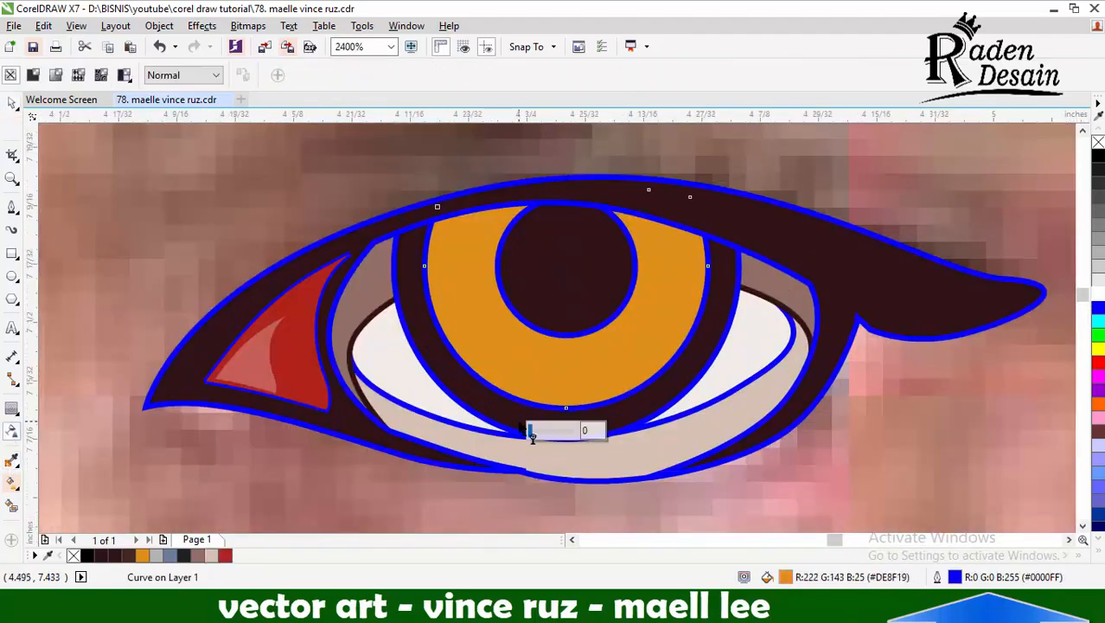
{"action": "left_click_drag", "start_coordinate": [554, 466], "coordinate": [553, 283]}
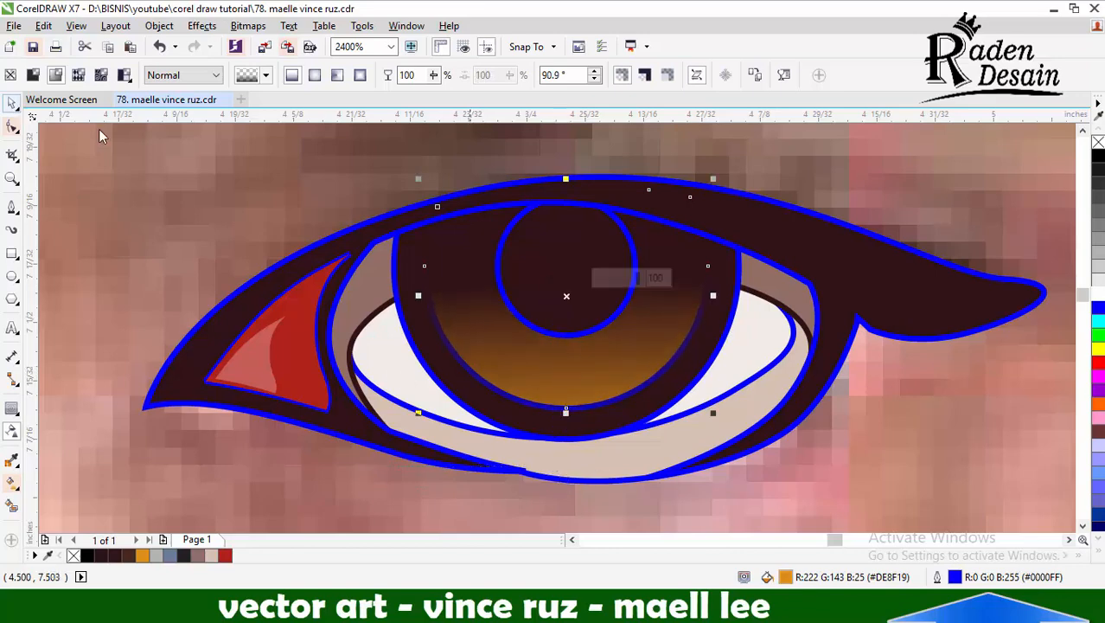
{"action": "left_click", "coordinate": [11, 102]}
Select all the eye shapes and remove their outlines
{"action": "scroll", "coordinate": [507, 322], "scroll_direction": "down", "scroll_amount": 1}
{"action": "right_click", "coordinate": [763, 223]}
{"action": "left_click", "coordinate": [813, 323]}
{"action": "left_click_drag", "start_coordinate": [286, 208], "coordinate": [826, 446]}
{"action": "right_click", "coordinate": [1098, 142]}
{"action": "scroll", "coordinate": [653, 344], "scroll_direction": "down", "scroll_amount": 1}
{"action": "scroll", "coordinate": [653, 345], "scroll_direction": "up", "scroll_amount": 1}
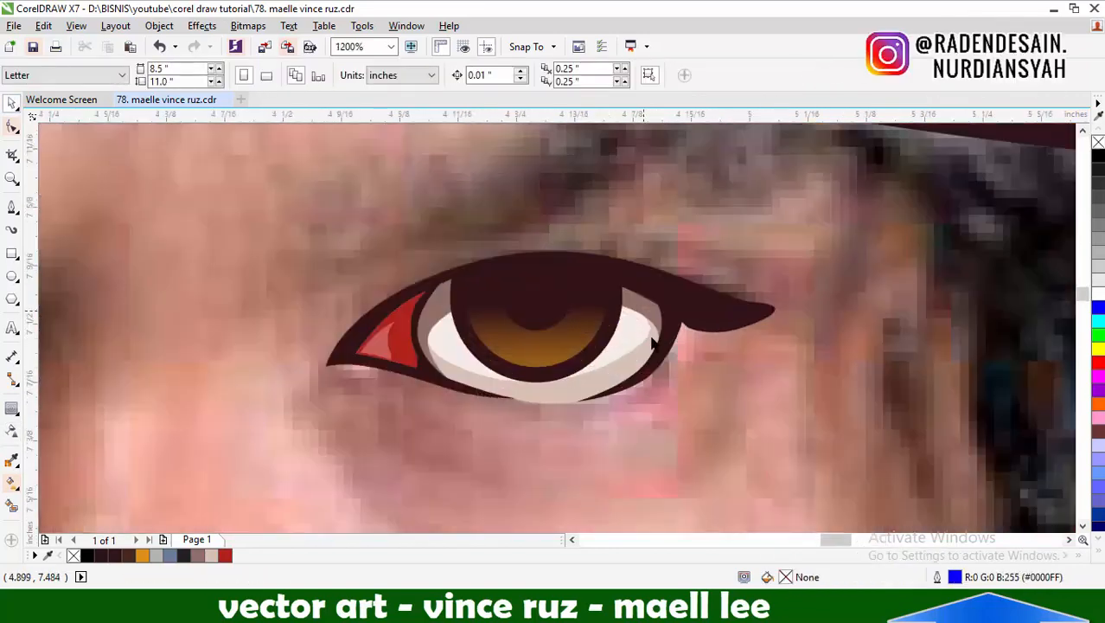
Draw a closed, tapering highlight shape about 0.151 by 0.05 inches across the iris and pupil
{"action": "key", "text": "F5"}
{"action": "scroll", "coordinate": [527, 339], "scroll_direction": "up", "scroll_amount": 1}
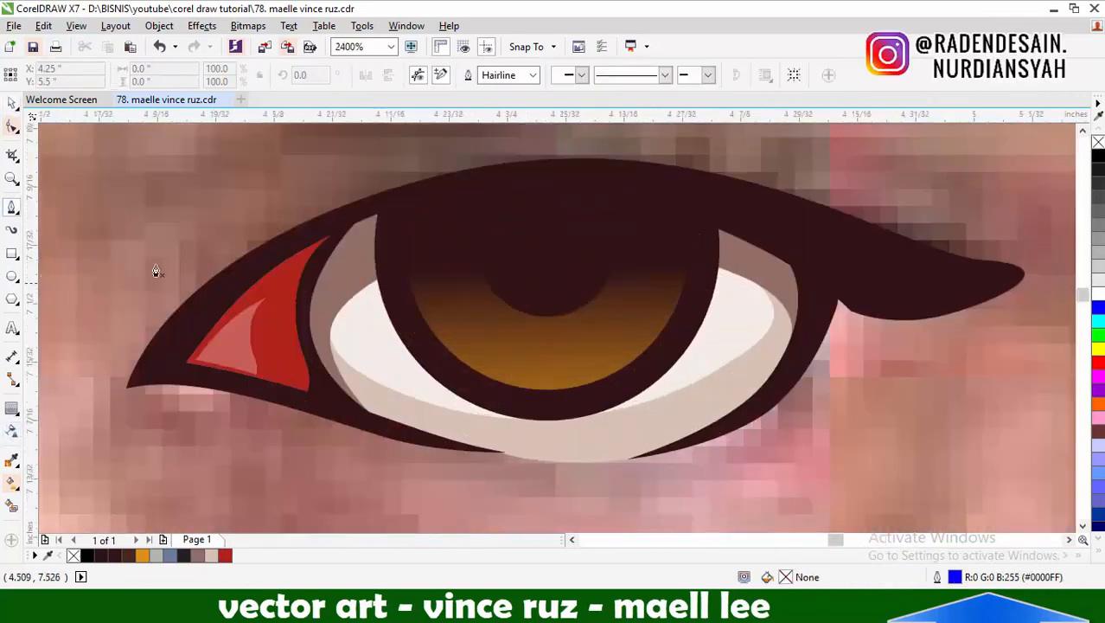
{"action": "left_click", "coordinate": [493, 251]}
{"action": "left_click", "coordinate": [647, 329]}
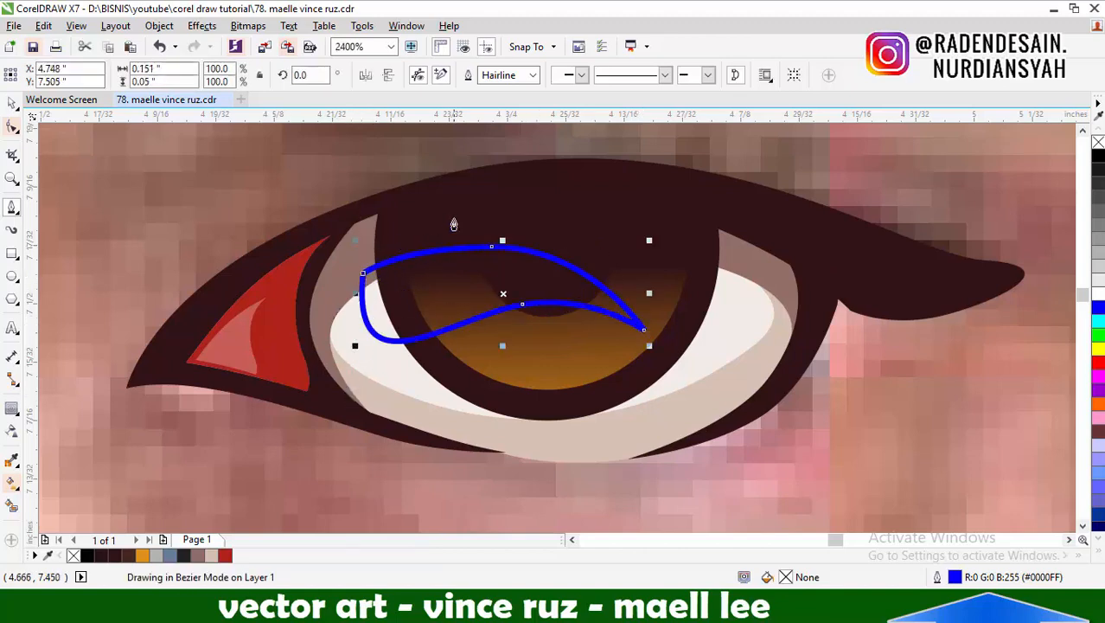
Draw a closed window-frame shape with two vertical bars, about 0.056 by 0.107 inches, across the highlight
{"action": "left_click", "coordinate": [451, 202]}
{"action": "left_click", "coordinate": [448, 371]}
{"action": "left_click", "coordinate": [467, 353]}
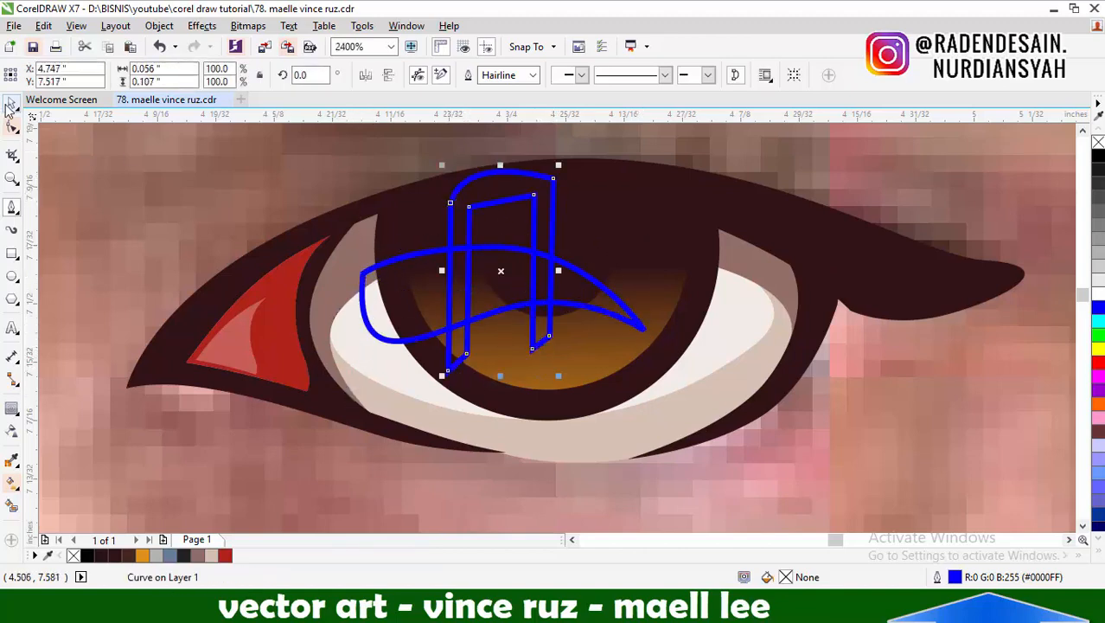
Trim the highlight with the window-frame shape and remove the frame
{"action": "left_click", "coordinate": [10, 105]}
{"action": "left_click", "coordinate": [389, 261], "text": "shift"}
{"action": "left_click", "coordinate": [604, 75]}
{"action": "left_click", "coordinate": [499, 180]}
{"action": "key", "text": "Delete"}
{"action": "key", "text": "ctrl+z"}
Fill the three-part highlight with white and remove its outline
{"action": "left_click", "coordinate": [469, 227]}
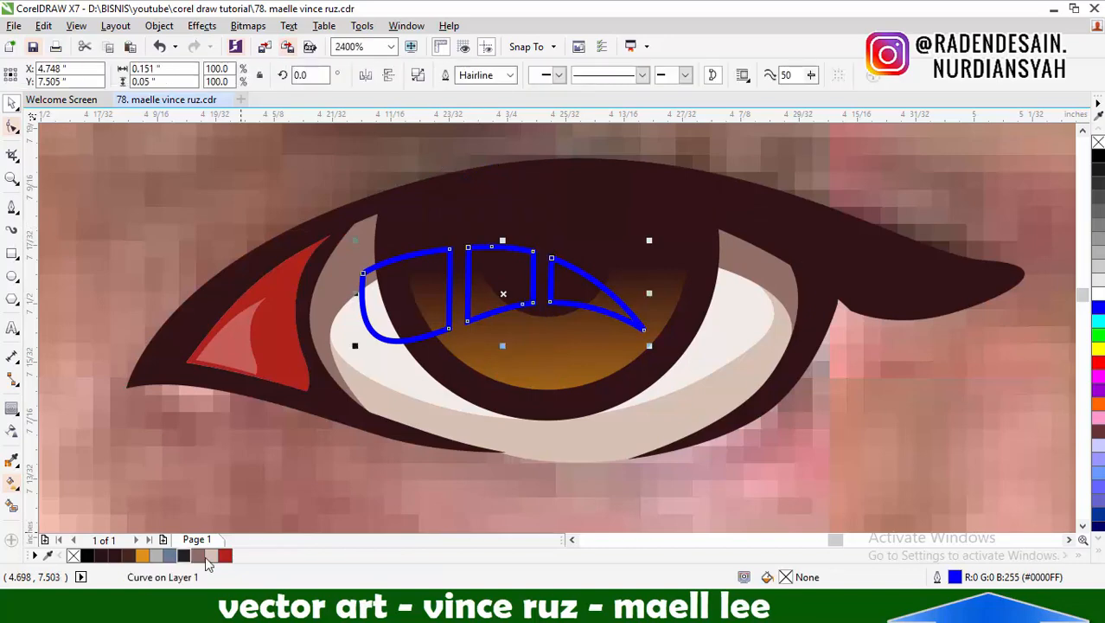
{"action": "left_click", "coordinate": [1097, 283]}
{"action": "right_click", "coordinate": [1098, 142]}
Apply a linear transparency to the highlight, fading toward the eye's inner corner
{"action": "left_click", "coordinate": [11, 409]}
{"action": "left_click_drag", "start_coordinate": [745, 300], "coordinate": [255, 268]}
{"action": "left_click", "coordinate": [10, 104]}
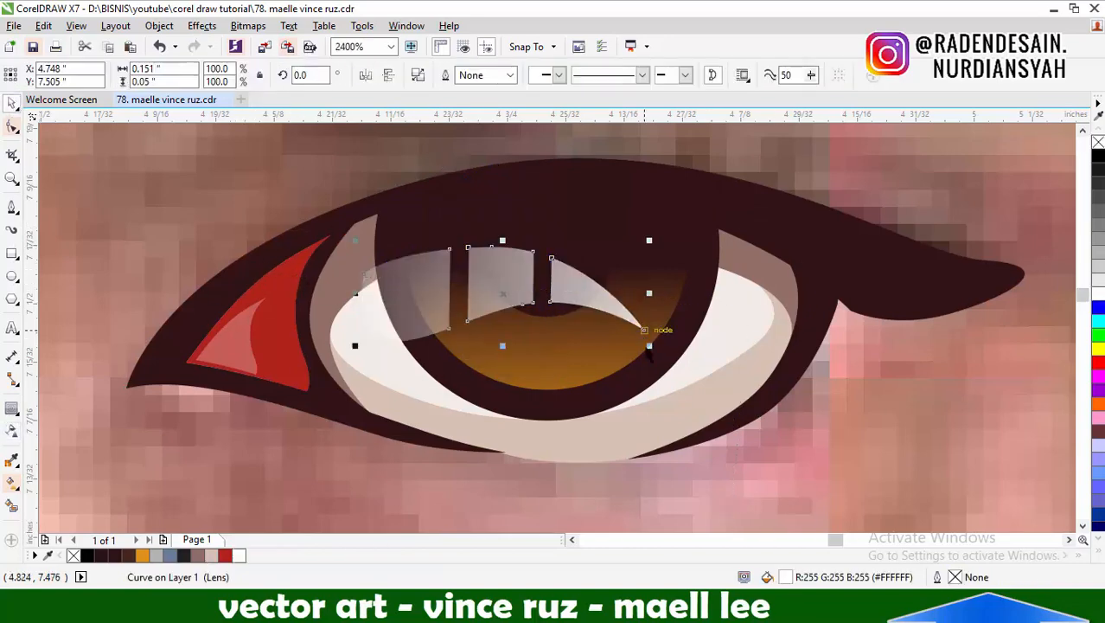
Scale the highlight down and position it over the upper part of the iris and pupil
{"action": "left_click_drag", "start_coordinate": [649, 346], "coordinate": [598, 328]}
{"action": "left_click_drag", "start_coordinate": [477, 284], "coordinate": [518, 273]}
{"action": "left_click_drag", "start_coordinate": [639, 318], "coordinate": [586, 298]}
{"action": "left_click_drag", "start_coordinate": [491, 263], "coordinate": [513, 270]}
Shift the transparent end of the highlight's fade closer to its inner-corner side
{"action": "left_click", "coordinate": [11, 429]}
{"action": "left_click_drag", "start_coordinate": [355, 254], "coordinate": [415, 261]}
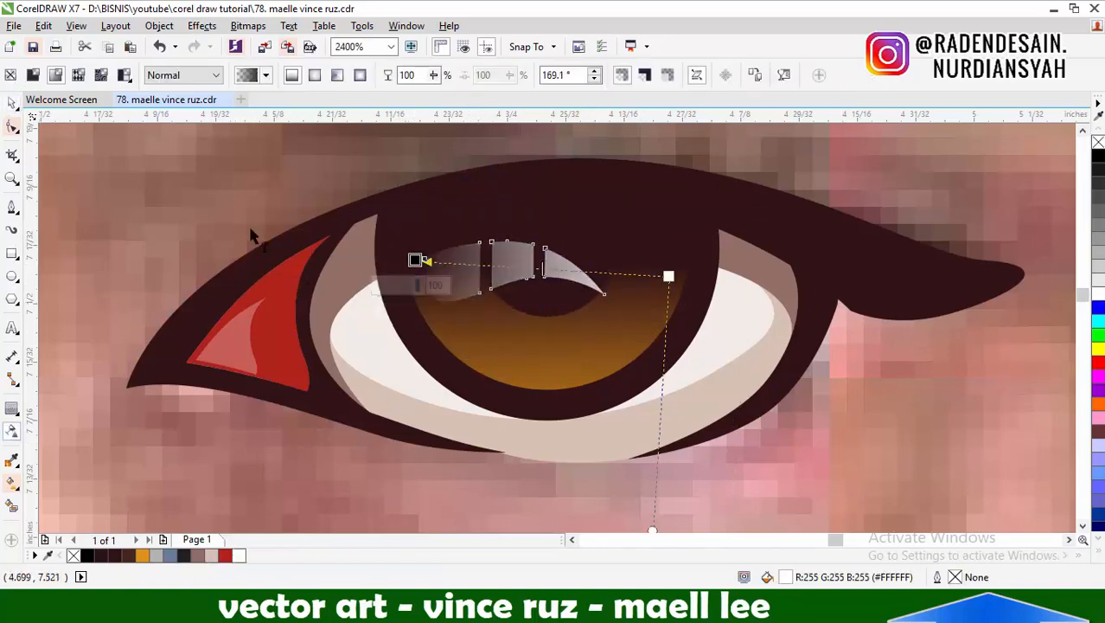
{"action": "left_click", "coordinate": [12, 104]}
{"action": "scroll", "coordinate": [667, 266], "scroll_direction": "down", "scroll_amount": 4}
{"action": "left_click", "coordinate": [864, 269]}
Draw a thin, tapered eyelid crease outline about 0.43 inches wide, arching just above the upper lash line
{"action": "scroll", "coordinate": [634, 288], "scroll_direction": "up", "scroll_amount": 3}
{"action": "left_click", "coordinate": [11, 207]}
{"action": "left_click", "coordinate": [412, 301]}
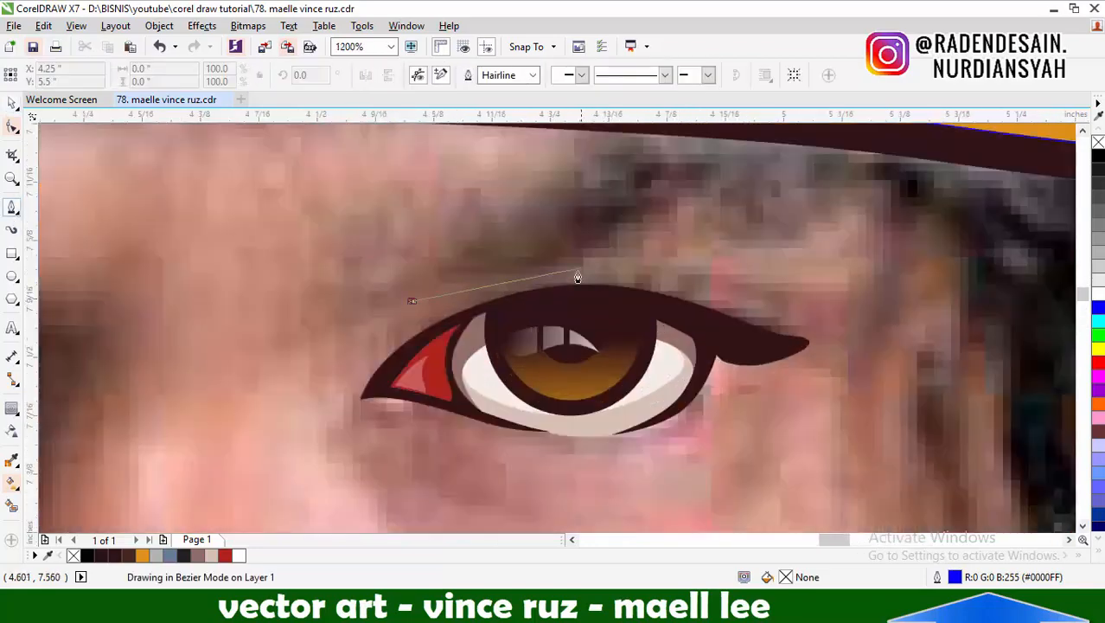
{"action": "left_click", "coordinate": [803, 317]}
{"action": "left_click_drag", "start_coordinate": [587, 264], "coordinate": [571, 209]}
{"action": "scroll", "coordinate": [639, 309], "scroll_direction": "up", "scroll_amount": 1}
{"action": "left_click_drag", "start_coordinate": [175, 313], "coordinate": [120, 334]}
{"action": "left_click", "coordinate": [185, 294]}
{"action": "scroll", "coordinate": [610, 234], "scroll_direction": "down", "scroll_amount": 2}
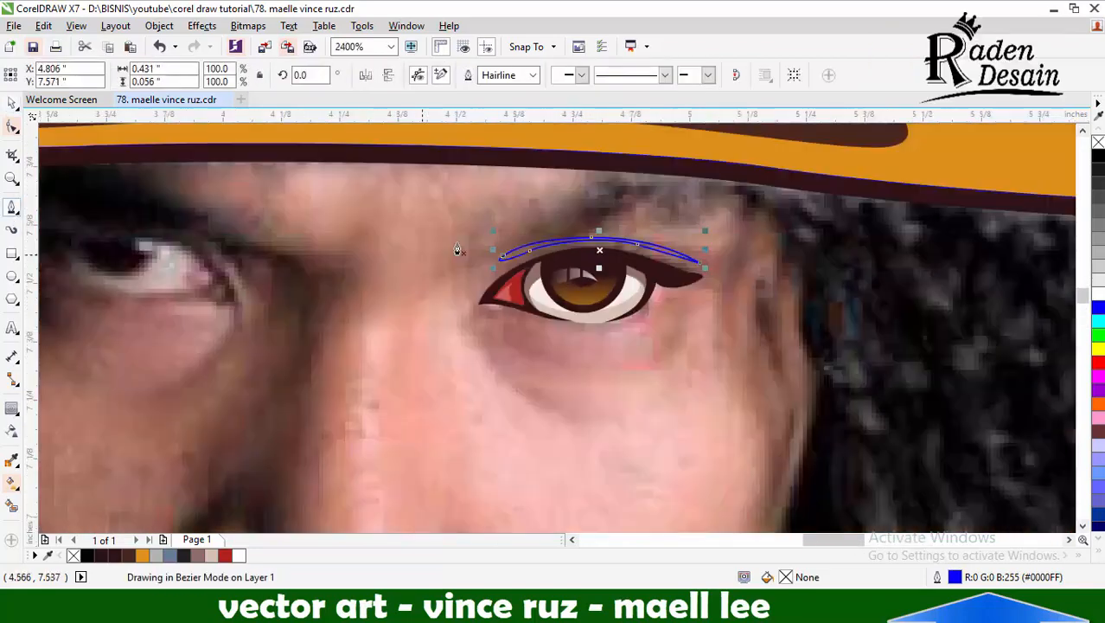
Fill the eyelid crease with the lash line's dark brown #301315 and remove its outline
{"action": "scroll", "coordinate": [677, 223], "scroll_direction": "up", "scroll_amount": 1}
{"action": "left_click", "coordinate": [11, 460]}
{"action": "left_click", "coordinate": [624, 302]}
{"action": "scroll", "coordinate": [623, 261], "scroll_direction": "up", "scroll_amount": 1}
{"action": "left_click", "coordinate": [624, 264]}
{"action": "left_click", "coordinate": [11, 104]}
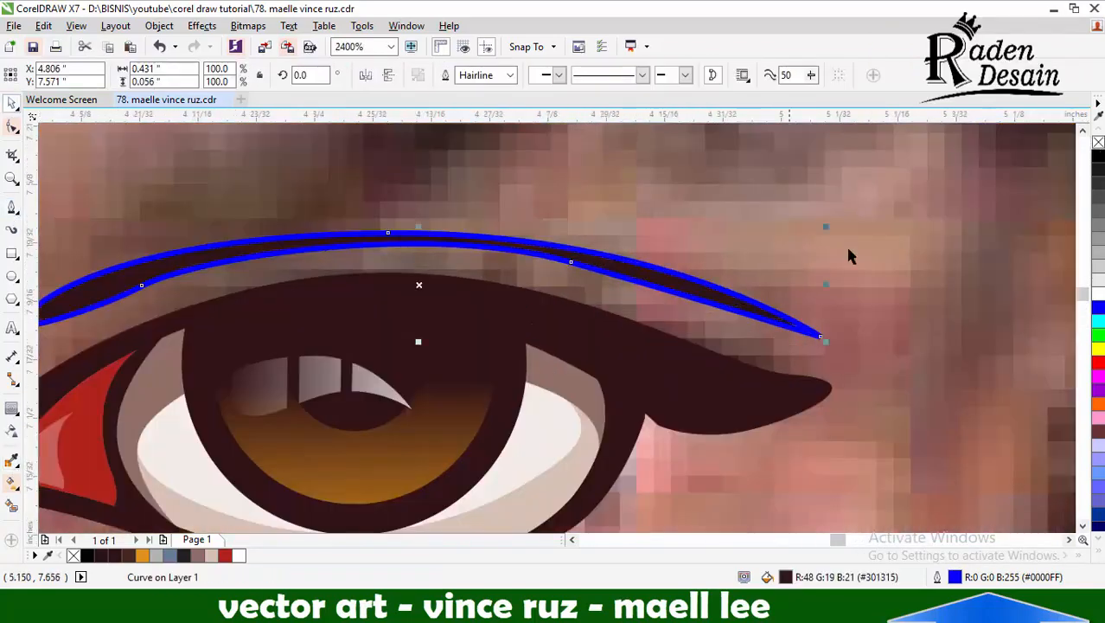
{"action": "right_click", "coordinate": [1098, 142]}
{"action": "scroll", "coordinate": [657, 297], "scroll_direction": "down", "scroll_amount": 5}
{"action": "left_click", "coordinate": [920, 277]}
{"action": "scroll", "coordinate": [662, 293], "scroll_direction": "up", "scroll_amount": 3}
{"action": "left_click", "coordinate": [12, 208]}
{"action": "scroll", "coordinate": [480, 299], "scroll_direction": "up", "scroll_amount": 1}
{"action": "left_click", "coordinate": [369, 387]}
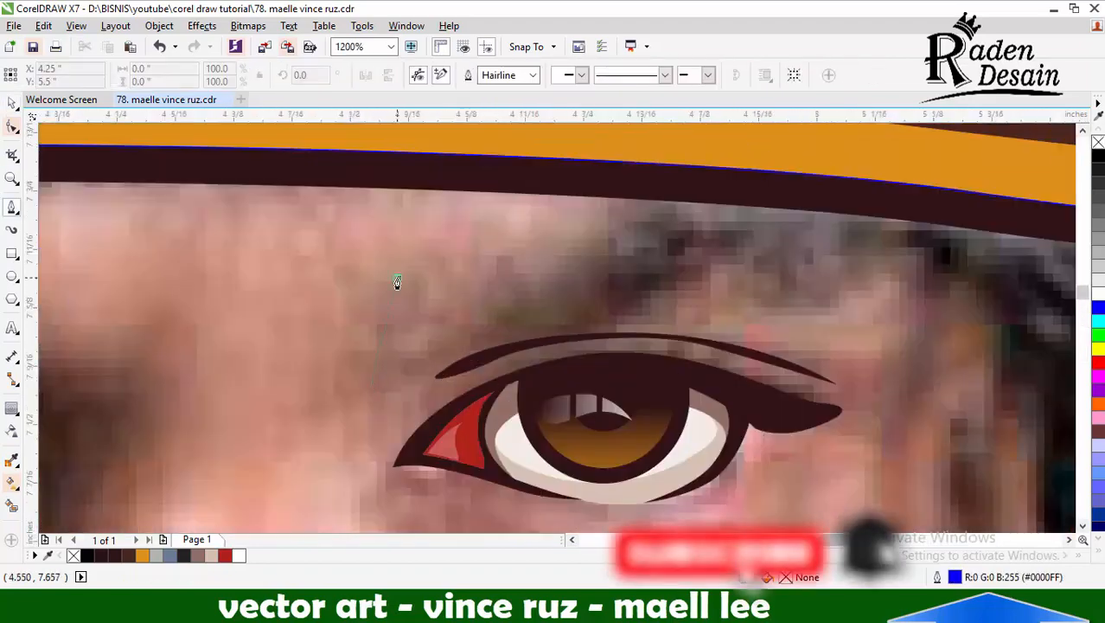
{"action": "left_click", "coordinate": [396, 278]}
{"action": "scroll", "coordinate": [606, 298], "scroll_direction": "down", "scroll_amount": 2}
{"action": "scroll", "coordinate": [582, 300], "scroll_direction": "up", "scroll_amount": 1}
{"action": "key", "text": "ctrl+z"}
{"action": "scroll", "coordinate": [648, 314], "scroll_direction": "down", "scroll_amount": 1}
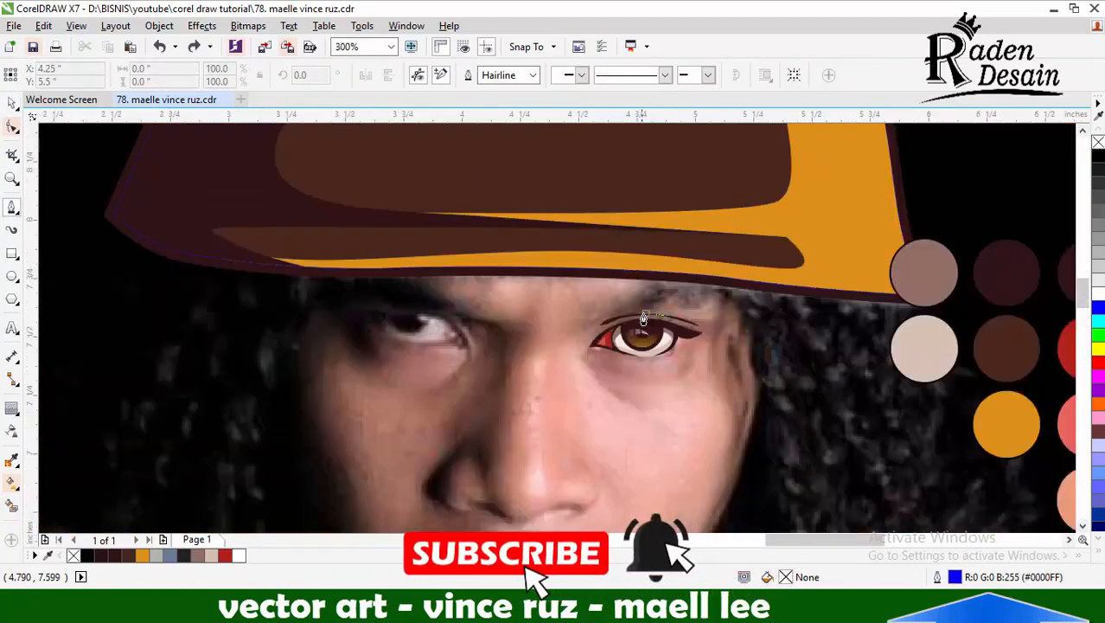
Start the eyebrow outline above the eye with jagged hair tips at the inner end and a curved upper edge
{"action": "scroll", "coordinate": [635, 306], "scroll_direction": "up", "scroll_amount": 2}
{"action": "left_click", "coordinate": [509, 375]}
{"action": "left_click", "coordinate": [527, 304]}
{"action": "left_click", "coordinate": [527, 338]}
{"action": "left_click", "coordinate": [544, 296]}
{"action": "left_click", "coordinate": [541, 331]}
{"action": "left_click_drag", "start_coordinate": [758, 209], "coordinate": [843, 186]}
{"action": "scroll", "coordinate": [623, 301], "scroll_direction": "down", "scroll_amount": 2}
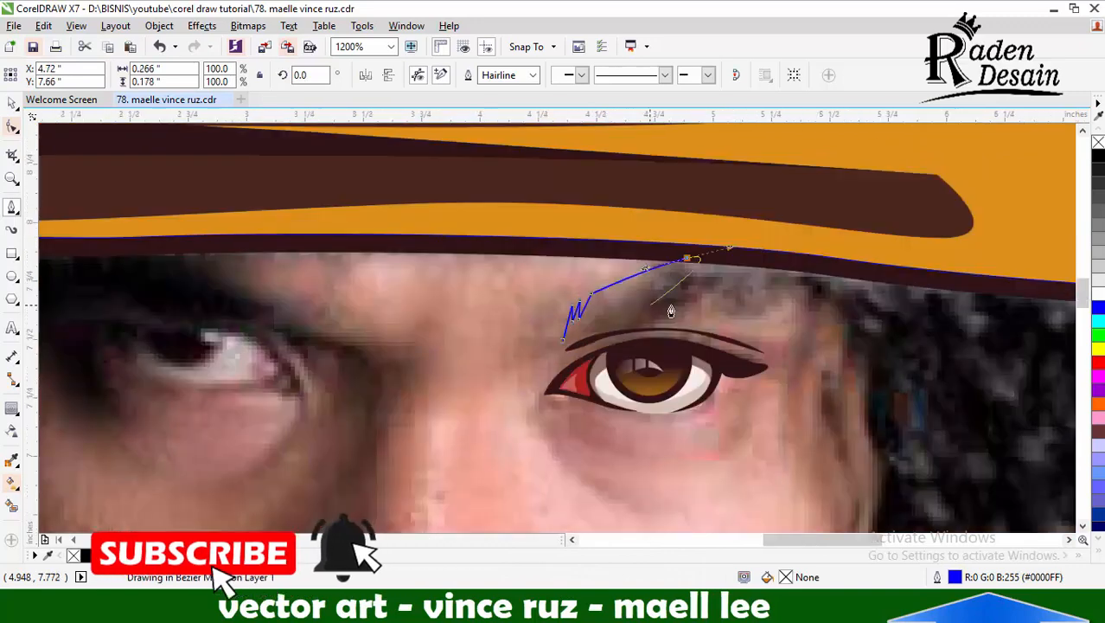
Trace the eyebrow's outer end and its lower edge with a small hair notch, closing the outline about 0.58 inches wide
{"action": "scroll", "coordinate": [737, 281], "scroll_direction": "up", "scroll_amount": 2}
{"action": "left_click", "coordinate": [803, 303]}
{"action": "left_click", "coordinate": [797, 360]}
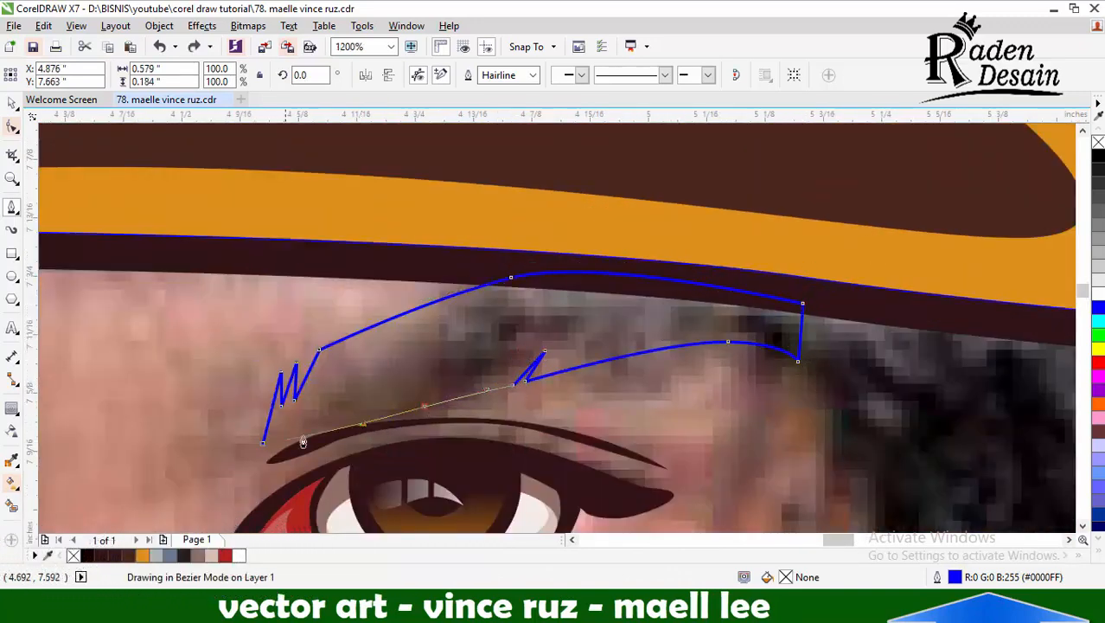
{"action": "scroll", "coordinate": [302, 441], "scroll_direction": "up", "scroll_amount": 1}
{"action": "left_click", "coordinate": [201, 484]}
{"action": "left_click", "coordinate": [201, 463]}
{"action": "scroll", "coordinate": [204, 462], "scroll_direction": "down", "scroll_amount": 4}
{"action": "key", "text": "space"}
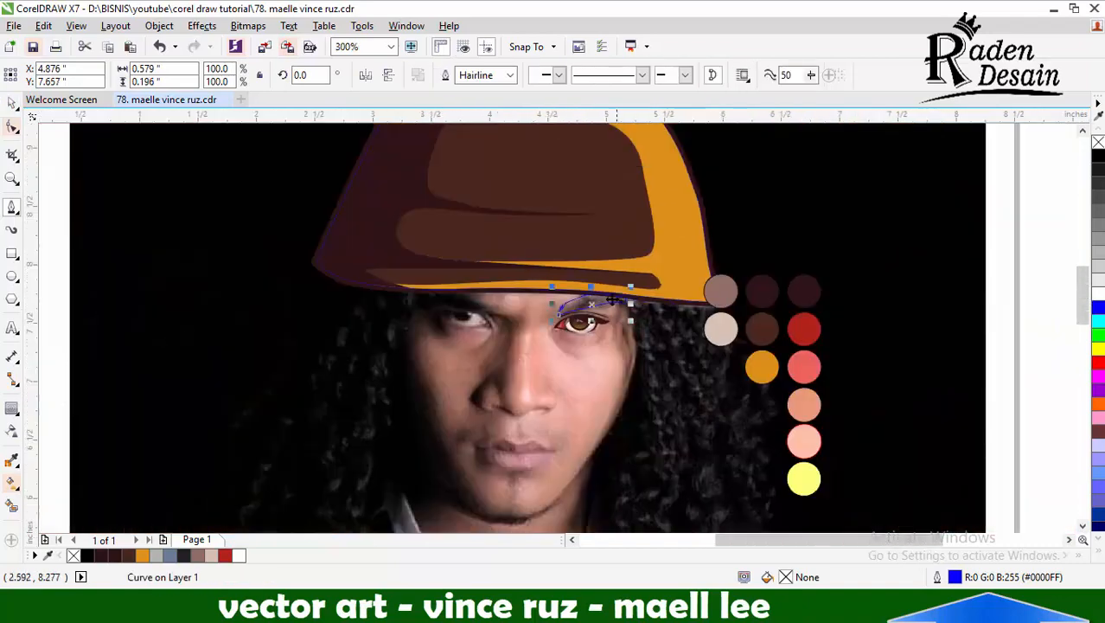
Delete the node at the lower outer corner of the eyebrow to round off its end
{"action": "scroll", "coordinate": [625, 281], "scroll_direction": "up", "scroll_amount": 3}
{"action": "left_click", "coordinate": [12, 126]}
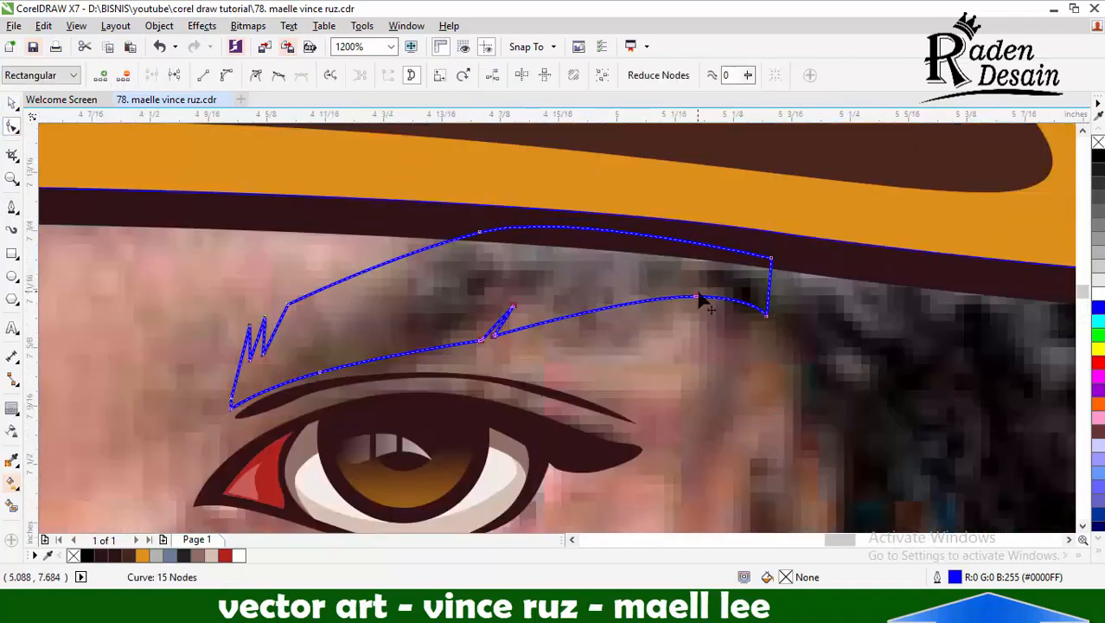
{"action": "double_click", "coordinate": [766, 313]}
{"action": "left_click", "coordinate": [12, 102]}
{"action": "scroll", "coordinate": [590, 275], "scroll_direction": "down", "scroll_amount": 2}
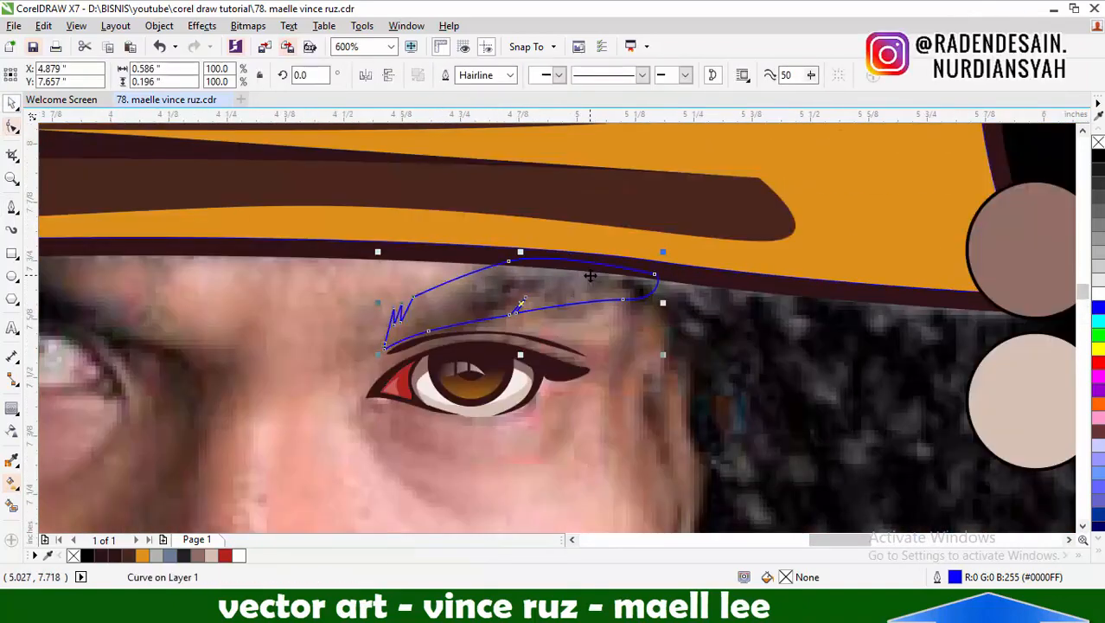
Fill the eyebrow with the dark brown sampled from the lash line and remove its outline
{"action": "left_click", "coordinate": [12, 461]}
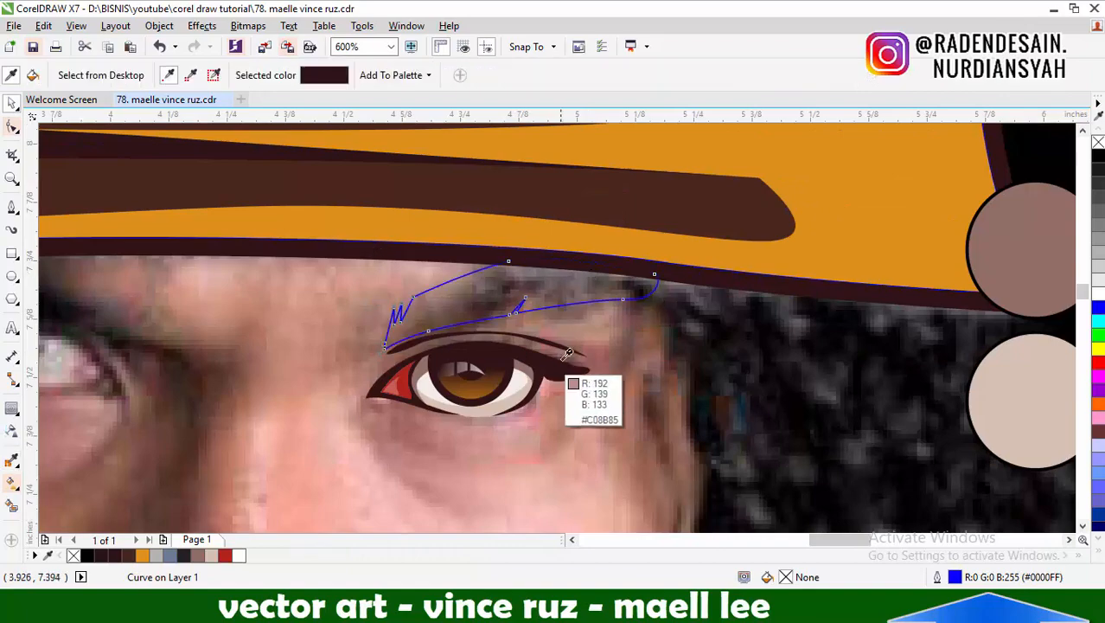
{"action": "left_click", "coordinate": [562, 372]}
{"action": "left_click", "coordinate": [561, 287]}
{"action": "left_click", "coordinate": [12, 102]}
{"action": "right_click", "coordinate": [1099, 141]}
{"action": "scroll", "coordinate": [722, 297], "scroll_direction": "down", "scroll_amount": 3}
{"action": "left_click", "coordinate": [973, 260]}
{"action": "scroll", "coordinate": [702, 304], "scroll_direction": "up", "scroll_amount": 2}
{"action": "left_click_drag", "start_coordinate": [567, 379], "coordinate": [768, 253]}
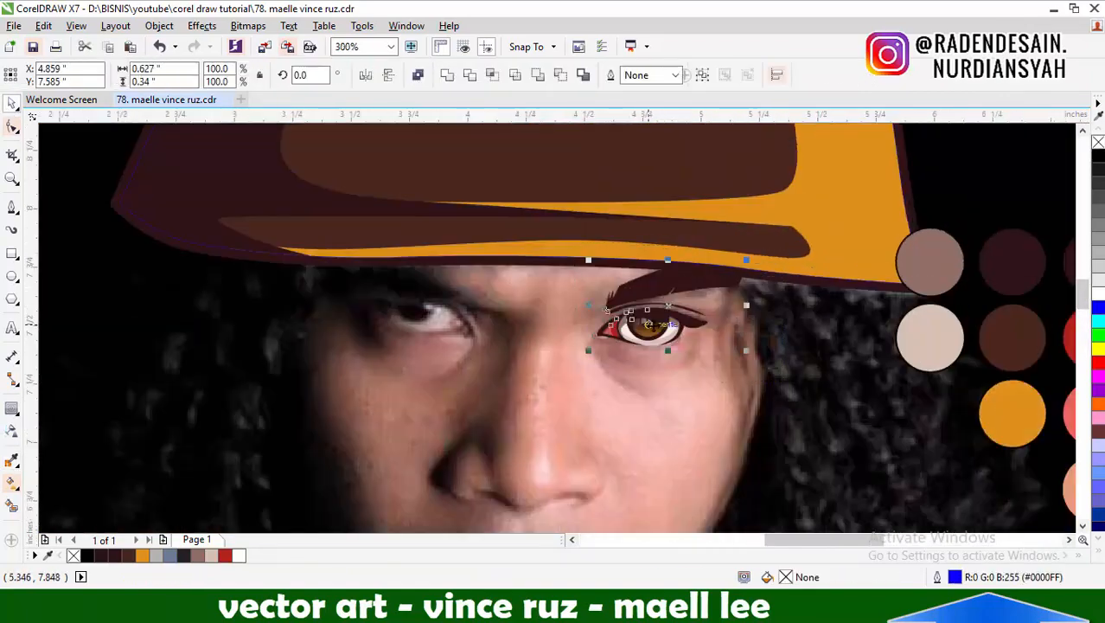
{"action": "scroll", "coordinate": [656, 320], "scroll_direction": "down", "scroll_amount": 1}
{"action": "scroll", "coordinate": [461, 242], "scroll_direction": "down", "scroll_amount": 1}
{"action": "left_click", "coordinate": [234, 262]}
Draw a thin crescent about 0.21 inches tall along the nostril wing on the lit side of the nose
{"action": "left_click", "coordinate": [12, 208]}
{"action": "scroll", "coordinate": [537, 321], "scroll_direction": "up", "scroll_amount": 3}
{"action": "scroll", "coordinate": [579, 299], "scroll_direction": "up", "scroll_amount": 1}
{"action": "left_click", "coordinate": [571, 236]}
{"action": "left_click_drag", "start_coordinate": [618, 317], "coordinate": [622, 345]}
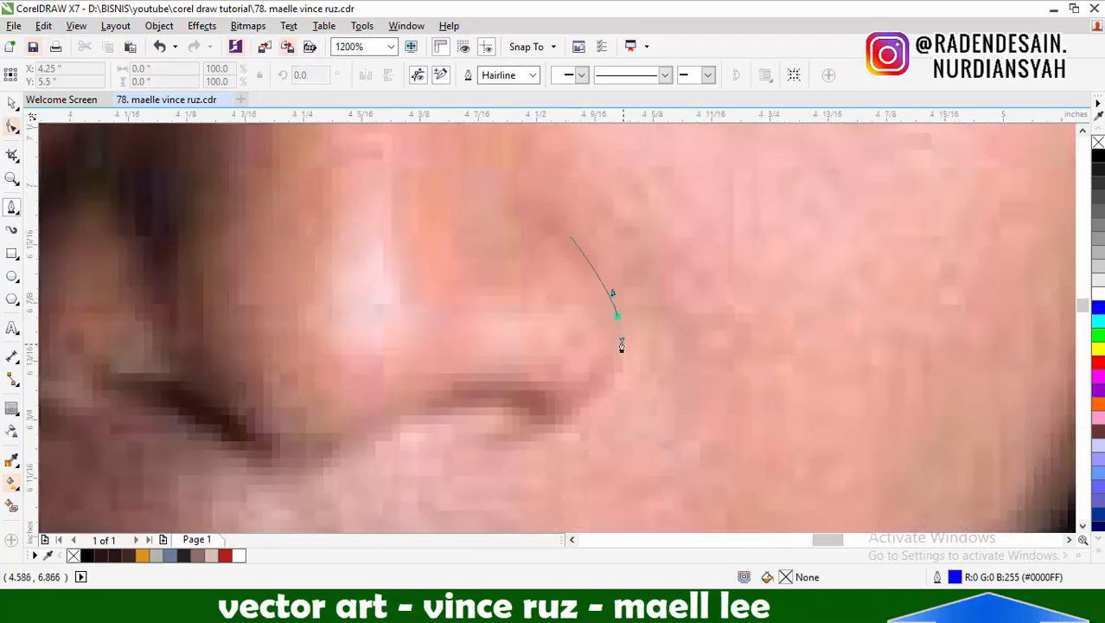
{"action": "left_click_drag", "start_coordinate": [559, 426], "coordinate": [541, 435]}
{"action": "scroll", "coordinate": [702, 344], "scroll_direction": "down", "scroll_amount": 1}
{"action": "scroll", "coordinate": [350, 330], "scroll_direction": "up", "scroll_amount": 1}
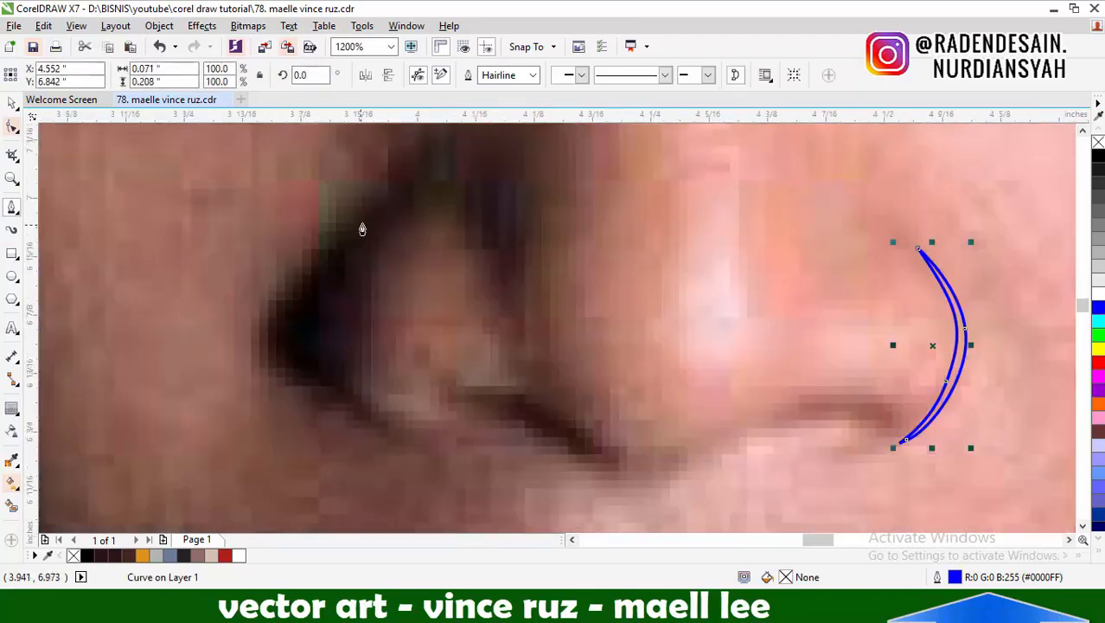
Draw a matching closed crescent about 0.2 inches tall along the nostril wing on the shadowed side of the nose
{"action": "left_click", "coordinate": [353, 229]}
{"action": "mouse_move", "coordinate": [295, 325]}
{"action": "left_mouse_down"}
{"action": "mouse_move", "coordinate": [291, 368]}
{"action": "mouse_move", "coordinate": [317, 307]}
{"action": "left_mouse_up"}
{"action": "left_click", "coordinate": [365, 416]}
{"action": "left_click", "coordinate": [353, 229]}
{"action": "scroll", "coordinate": [526, 321], "scroll_direction": "down", "scroll_amount": 1}
{"action": "scroll", "coordinate": [498, 314], "scroll_direction": "up", "scroll_amount": 1}
Shift the outer curve's node on the shadowed-side crescent inward to make the crescent thinner
{"action": "left_click", "coordinate": [12, 126]}
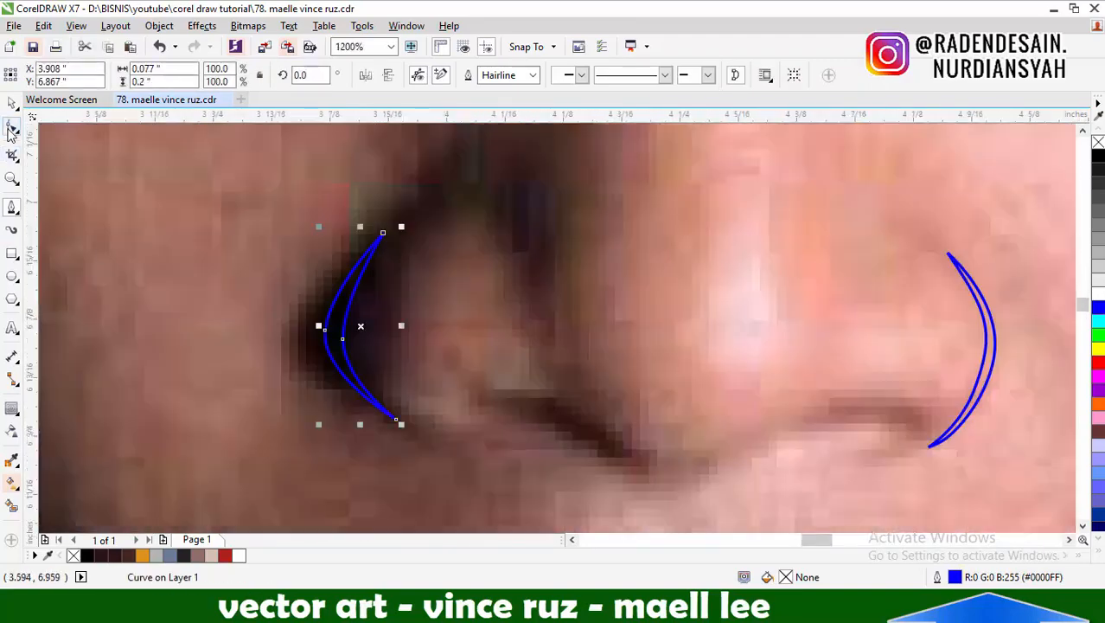
{"action": "scroll", "coordinate": [295, 312], "scroll_direction": "up", "scroll_amount": 1}
{"action": "left_click_drag", "start_coordinate": [355, 354], "coordinate": [365, 357]}
{"action": "scroll", "coordinate": [431, 281], "scroll_direction": "down", "scroll_amount": 2}
Fill both nostril wing crescents with dark brown and remove their outlines
{"action": "left_click", "coordinate": [12, 102]}
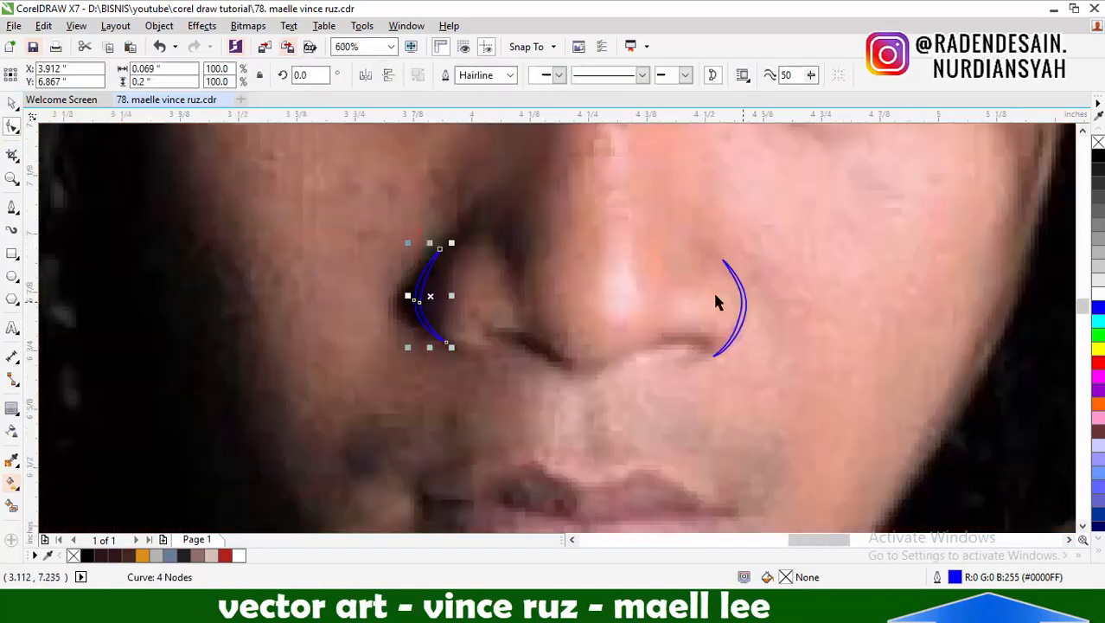
{"action": "left_click", "coordinate": [738, 284], "text": "shift"}
{"action": "right_click", "coordinate": [1098, 141]}
{"action": "key", "text": "Escape"}
Trace the upper edge of the nose underside from the lit nostril through the central dip to the shadowed nostril's rounded tip
{"action": "left_click", "coordinate": [12, 208]}
{"action": "scroll", "coordinate": [667, 342], "scroll_direction": "up", "scroll_amount": 2}
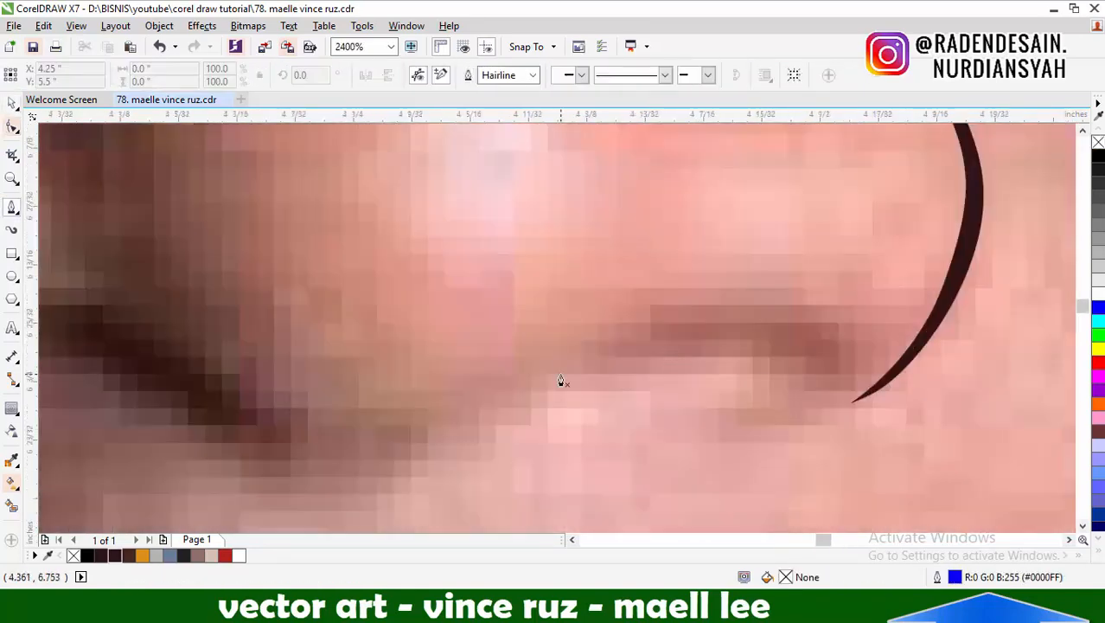
{"action": "scroll", "coordinate": [801, 353], "scroll_direction": "down", "scroll_amount": 2}
{"action": "scroll", "coordinate": [785, 342], "scroll_direction": "up", "scroll_amount": 1}
{"action": "scroll", "coordinate": [801, 355], "scroll_direction": "up", "scroll_amount": 1}
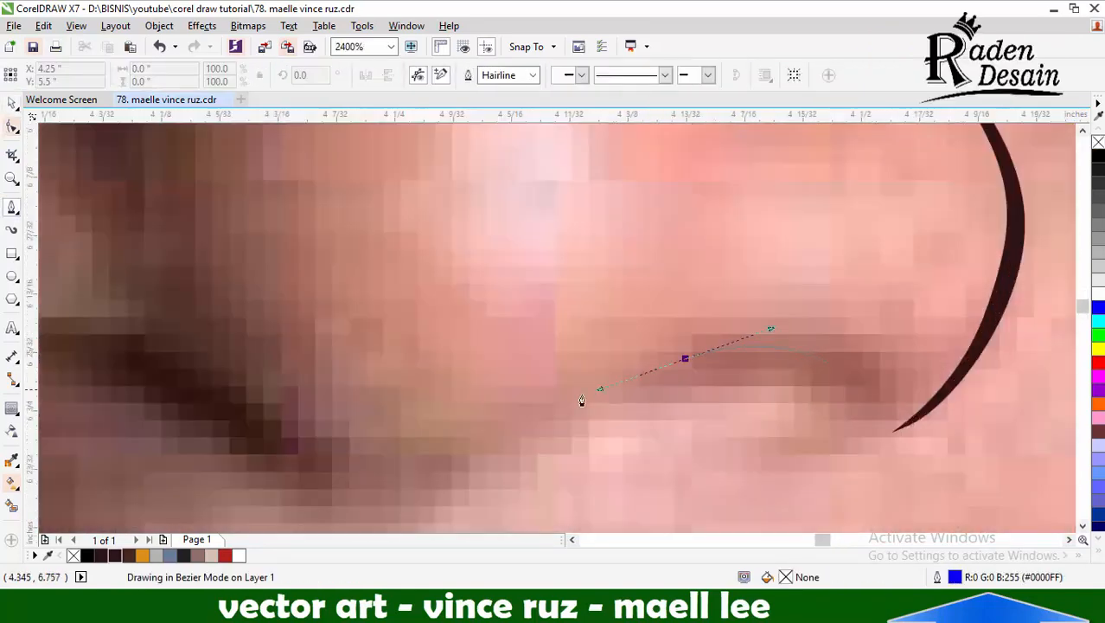
{"action": "left_click_drag", "start_coordinate": [494, 440], "coordinate": [437, 478]}
{"action": "scroll", "coordinate": [434, 479], "scroll_direction": "down", "scroll_amount": 1}
{"action": "scroll", "coordinate": [294, 503], "scroll_direction": "up", "scroll_amount": 1}
{"action": "left_click_drag", "start_coordinate": [442, 428], "coordinate": [413, 404]}
{"action": "scroll", "coordinate": [762, 375], "scroll_direction": "down", "scroll_amount": 1}
{"action": "scroll", "coordinate": [491, 361], "scroll_direction": "up", "scroll_amount": 1}
{"action": "left_click_drag", "start_coordinate": [502, 328], "coordinate": [445, 328]}
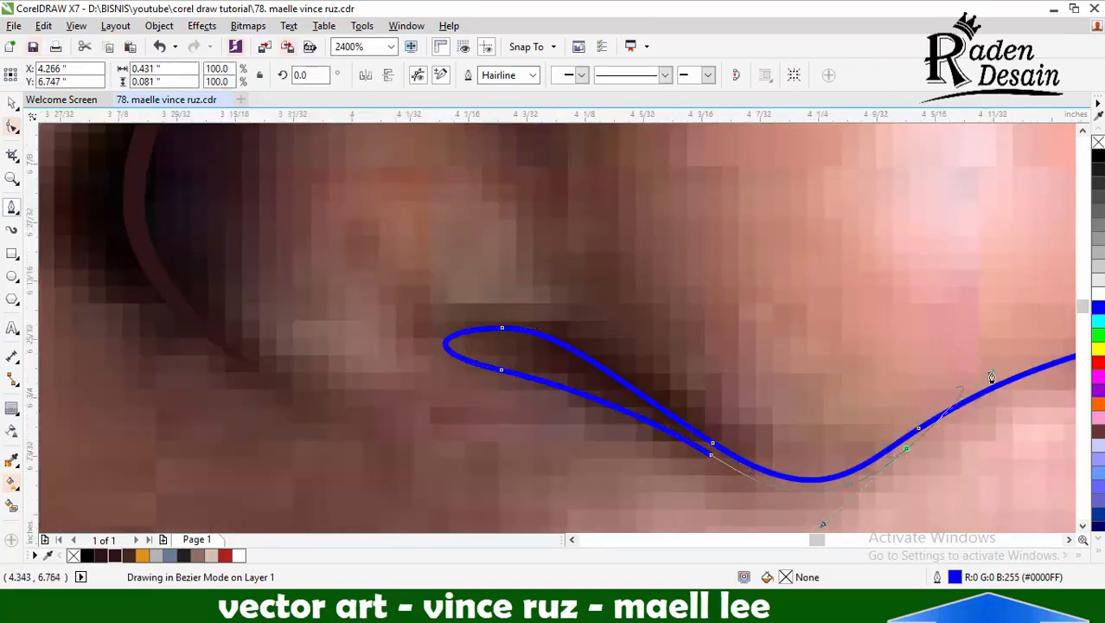
Trace the lower edge of the nose underside back to the lit nostril and close the shape, about 0.44 inches wide
{"action": "left_click_drag", "start_coordinate": [992, 375], "coordinate": [991, 374]}
{"action": "scroll", "coordinate": [688, 380], "scroll_direction": "down", "scroll_amount": 1}
{"action": "scroll", "coordinate": [933, 381], "scroll_direction": "up", "scroll_amount": 1}
{"action": "left_click", "coordinate": [1005, 347]}
{"action": "scroll", "coordinate": [781, 381], "scroll_direction": "down", "scroll_amount": 1}
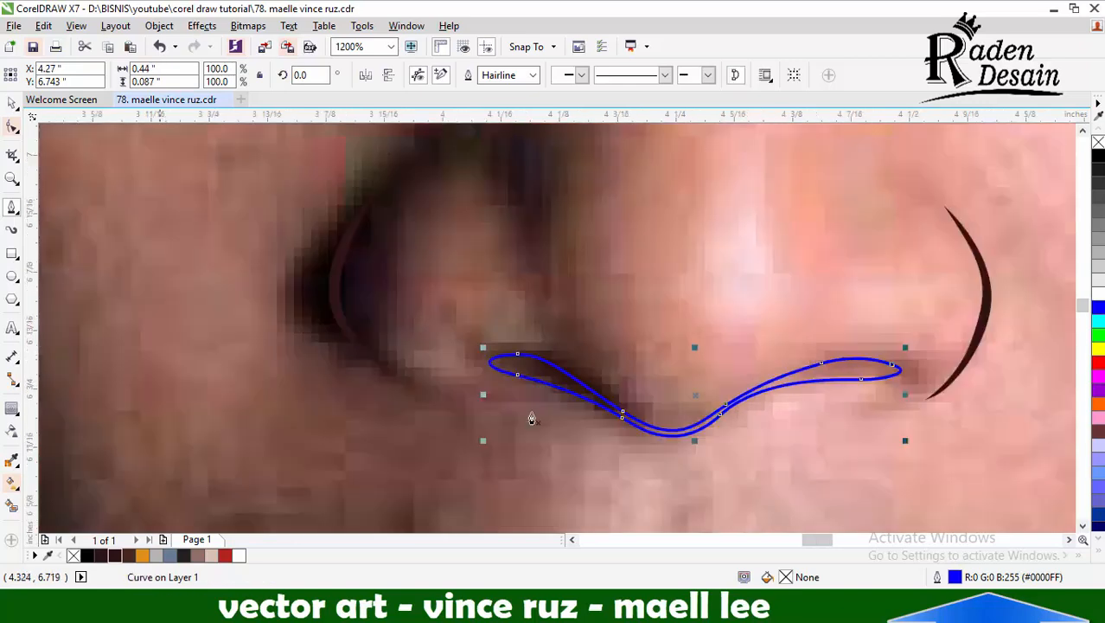
Adjust the lower-edge node beside the nose underside's central dip to refine the curve toward the lit nostril
{"action": "left_click", "coordinate": [12, 126]}
{"action": "left_click", "coordinate": [724, 414]}
{"action": "scroll", "coordinate": [766, 394], "scroll_direction": "up", "scroll_amount": 1}
{"action": "scroll", "coordinate": [768, 395], "scroll_direction": "up", "scroll_amount": 1}
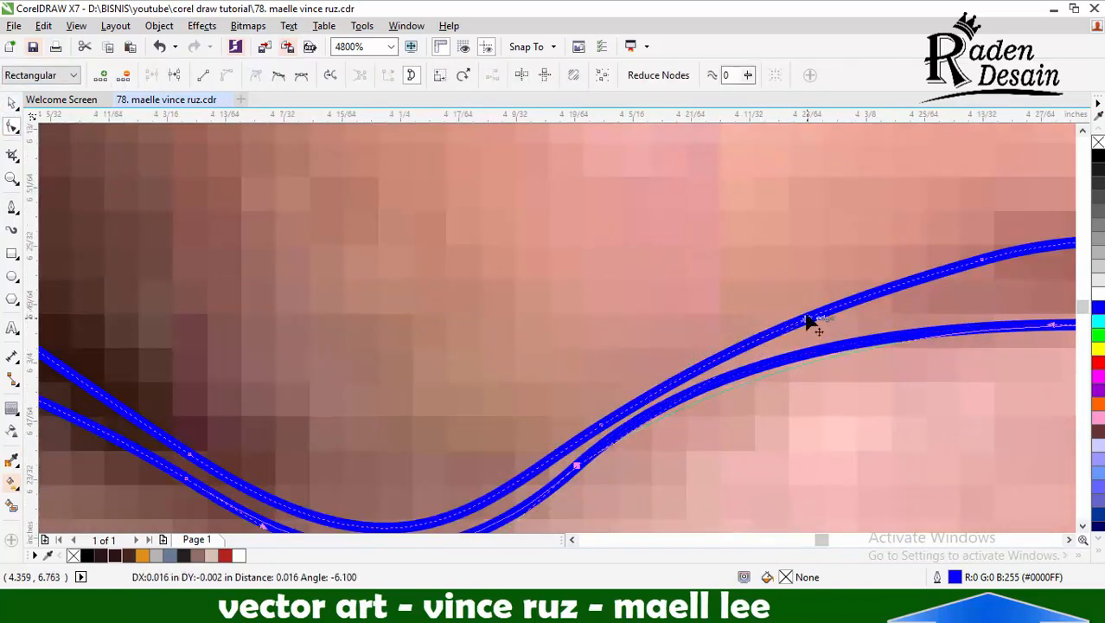
{"action": "left_click_drag", "start_coordinate": [806, 314], "coordinate": [806, 314]}
{"action": "scroll", "coordinate": [789, 313], "scroll_direction": "down", "scroll_amount": 1}
{"action": "scroll", "coordinate": [670, 410], "scroll_direction": "up", "scroll_amount": 1}
Fill the nose underside shape with the dark brown sampled from the nostril crescent and remove its outline
{"action": "left_click", "coordinate": [11, 460]}
{"action": "scroll", "coordinate": [522, 341], "scroll_direction": "down", "scroll_amount": 4}
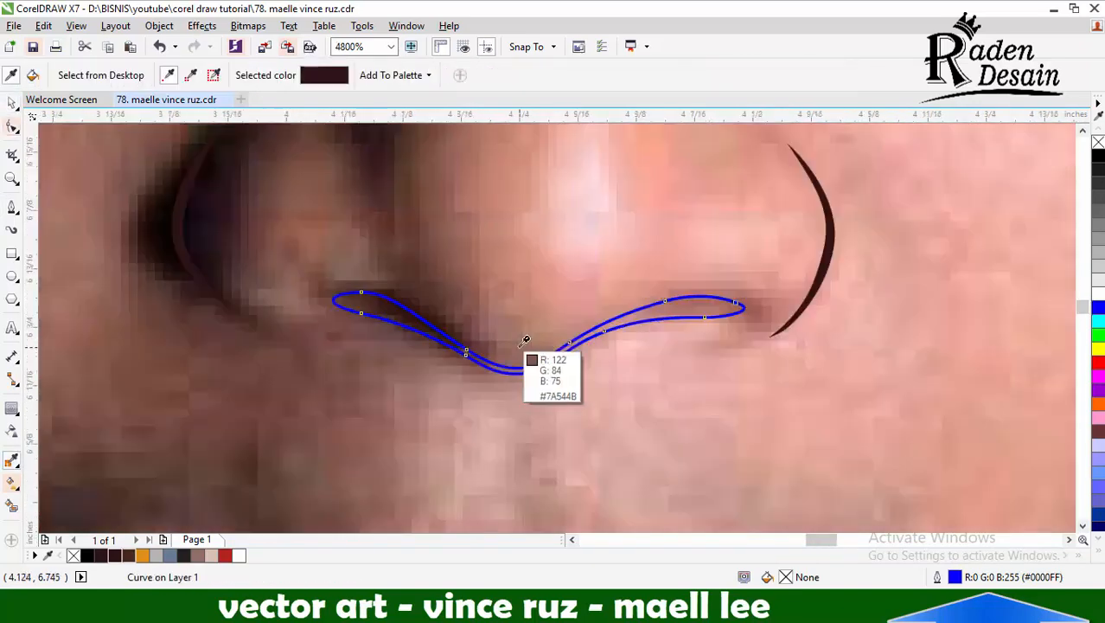
{"action": "left_click", "coordinate": [602, 319]}
{"action": "scroll", "coordinate": [579, 330], "scroll_direction": "up", "scroll_amount": 2}
{"action": "left_click", "coordinate": [522, 335]}
{"action": "left_click", "coordinate": [12, 103]}
{"action": "scroll", "coordinate": [745, 286], "scroll_direction": "down", "scroll_amount": 4}
{"action": "left_click", "coordinate": [424, 299]}
Start the mouth line with a rounded tip at the lit corner and trace its lower edge to the centre of the lips
{"action": "left_click", "coordinate": [11, 207]}
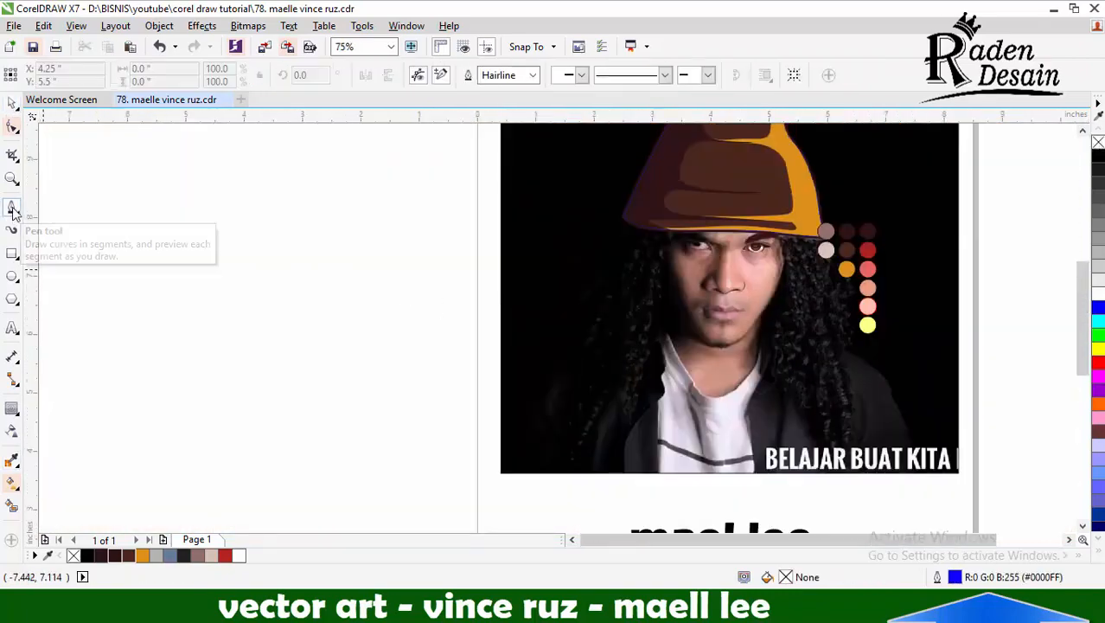
{"action": "scroll", "coordinate": [739, 307], "scroll_direction": "up", "scroll_amount": 5}
{"action": "left_click", "coordinate": [770, 350]}
{"action": "left_click_drag", "start_coordinate": [842, 336], "coordinate": [872, 342]}
{"action": "left_click_drag", "start_coordinate": [819, 375], "coordinate": [777, 363]}
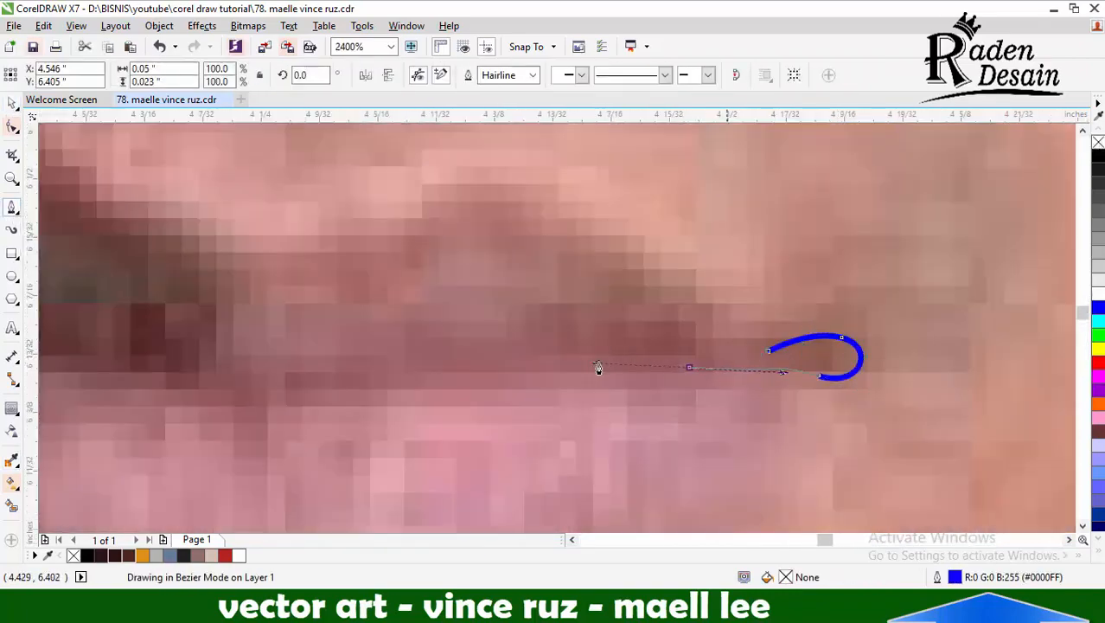
{"action": "left_click_drag", "start_coordinate": [598, 368], "coordinate": [598, 366]}
{"action": "scroll", "coordinate": [599, 367], "scroll_direction": "down", "scroll_amount": 1}
{"action": "scroll", "coordinate": [279, 379], "scroll_direction": "up", "scroll_amount": 1}
{"action": "left_click_drag", "start_coordinate": [728, 367], "coordinate": [681, 375]}
{"action": "left_click", "coordinate": [601, 397]}
{"action": "scroll", "coordinate": [597, 397], "scroll_direction": "down", "scroll_amount": 1}
{"action": "scroll", "coordinate": [282, 375], "scroll_direction": "up", "scroll_amount": 1}
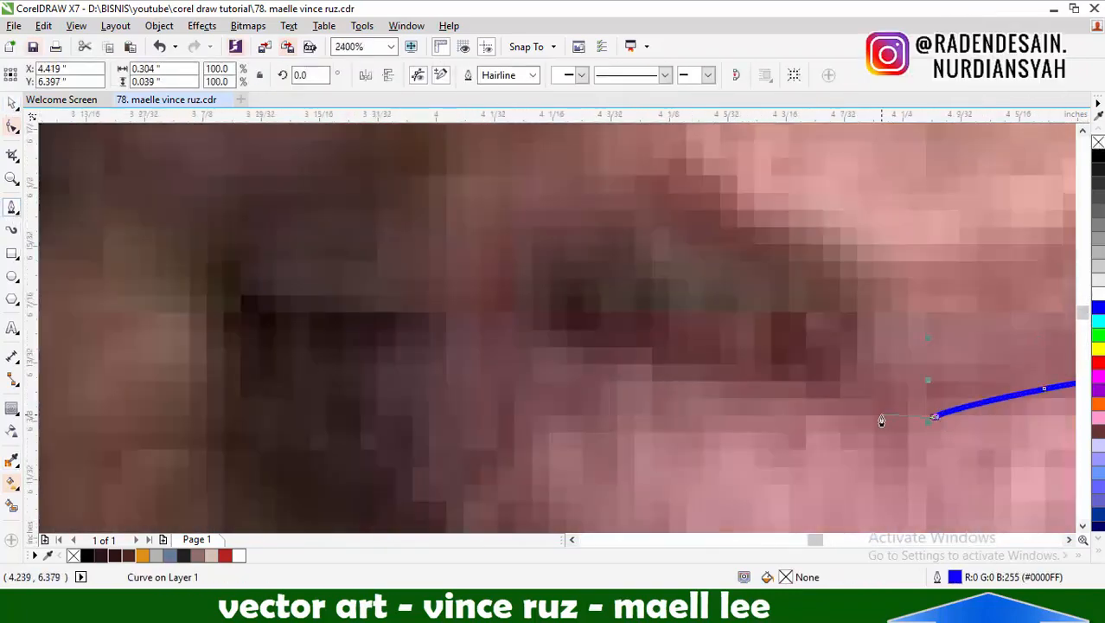
Continue the mouth line's lower edge from the centre dip to the shadowed corner and shape a rounded tip there
{"action": "scroll", "coordinate": [881, 421], "scroll_direction": "down", "scroll_amount": 3}
{"action": "scroll", "coordinate": [821, 375], "scroll_direction": "up", "scroll_amount": 3}
{"action": "scroll", "coordinate": [840, 410], "scroll_direction": "down", "scroll_amount": 1}
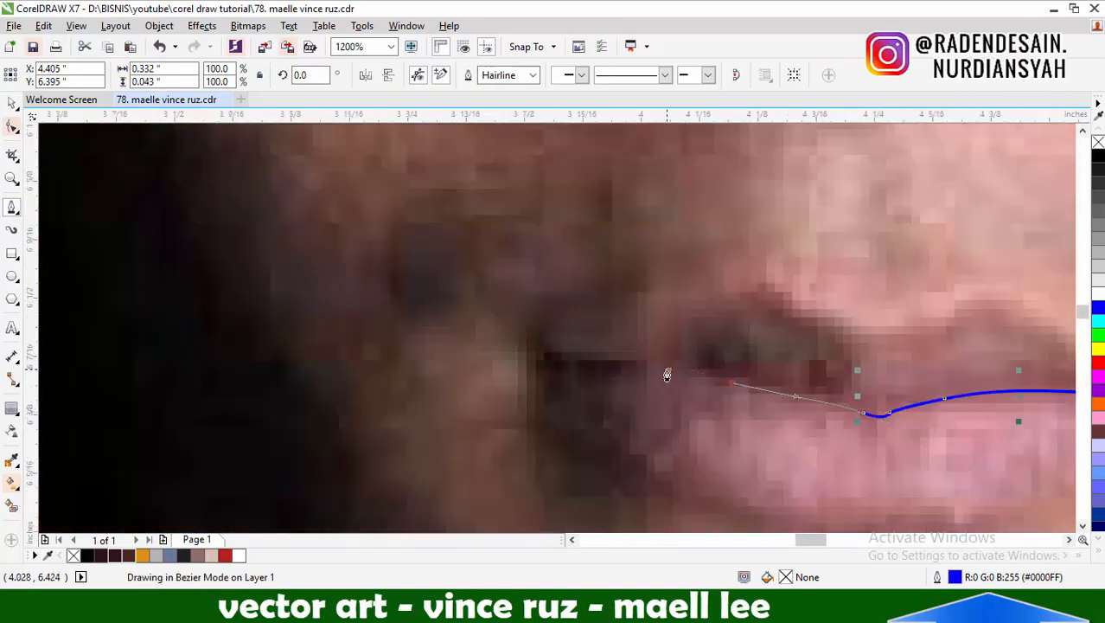
{"action": "scroll", "coordinate": [806, 422], "scroll_direction": "down", "scroll_amount": 1}
{"action": "scroll", "coordinate": [680, 398], "scroll_direction": "up", "scroll_amount": 2}
{"action": "left_click_drag", "start_coordinate": [651, 419], "coordinate": [616, 391]}
{"action": "left_click_drag", "start_coordinate": [695, 375], "coordinate": [749, 383]}
{"action": "left_click_drag", "start_coordinate": [855, 376], "coordinate": [895, 374]}
Trace the mouth line's upper edge back to the lit corner and close the shape, about 0.69 inches wide
{"action": "scroll", "coordinate": [624, 360], "scroll_direction": "down", "scroll_amount": 2}
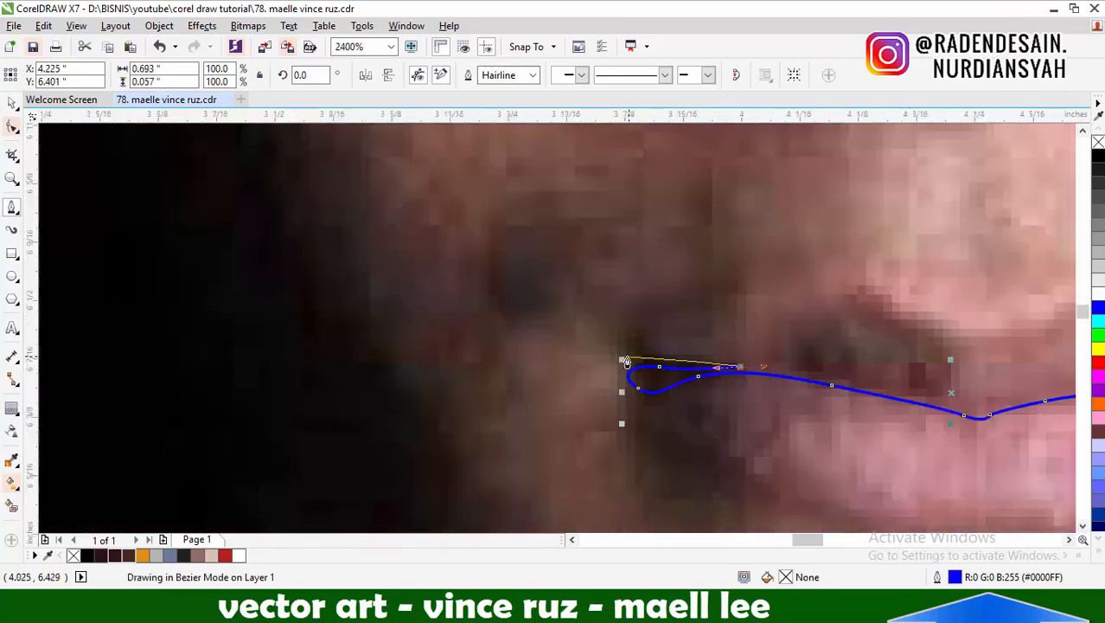
{"action": "scroll", "coordinate": [803, 376], "scroll_direction": "up", "scroll_amount": 2}
{"action": "left_click_drag", "start_coordinate": [595, 352], "coordinate": [683, 376]}
{"action": "left_click", "coordinate": [792, 403]}
{"action": "scroll", "coordinate": [645, 383], "scroll_direction": "down", "scroll_amount": 1}
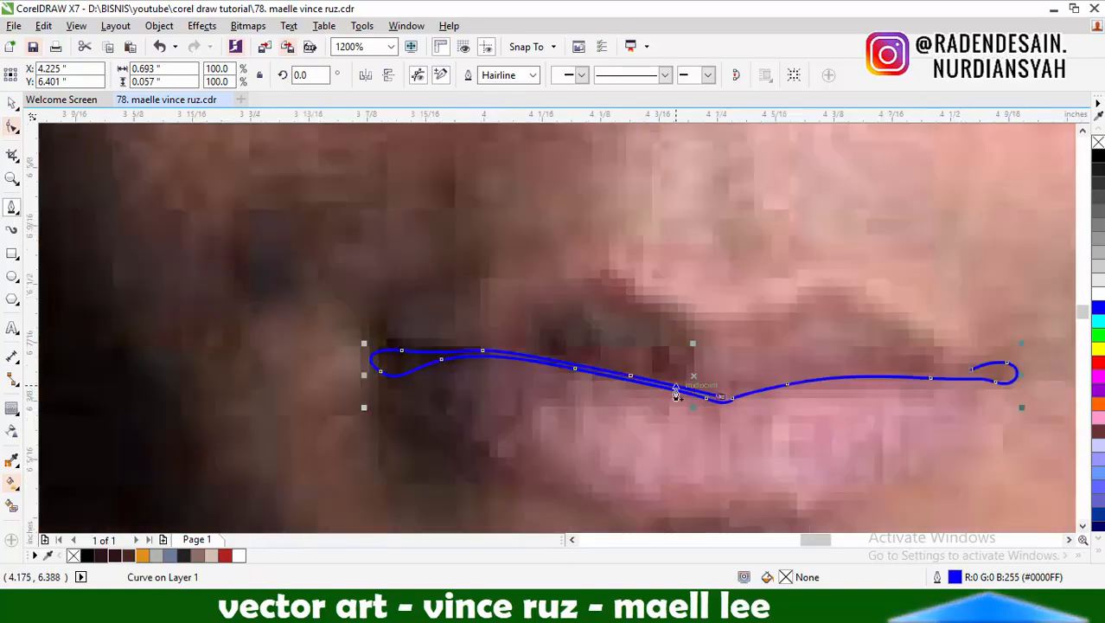
{"action": "scroll", "coordinate": [947, 372], "scroll_direction": "up", "scroll_amount": 1}
{"action": "scroll", "coordinate": [990, 374], "scroll_direction": "down", "scroll_amount": 2}
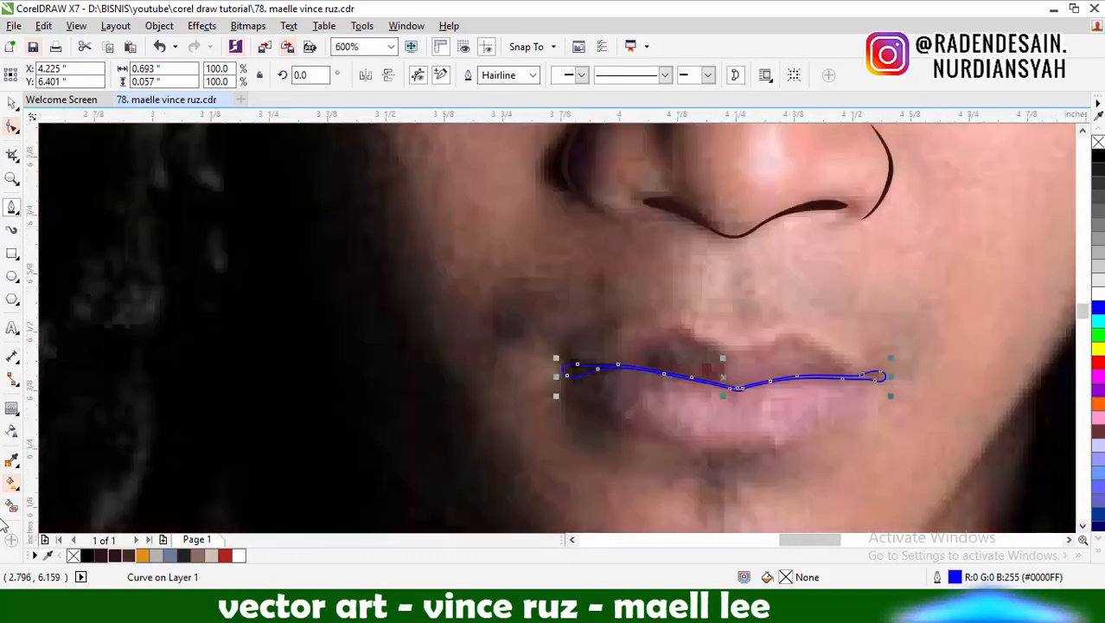
Fill the mouth line with the dark brown sampled from the nose shapes
{"action": "left_click", "coordinate": [11, 460]}
{"action": "scroll", "coordinate": [494, 397], "scroll_direction": "down", "scroll_amount": 2}
{"action": "scroll", "coordinate": [584, 345], "scroll_direction": "up", "scroll_amount": 2}
{"action": "left_click", "coordinate": [547, 371]}
{"action": "scroll", "coordinate": [563, 317], "scroll_direction": "down", "scroll_amount": 1}
{"action": "scroll", "coordinate": [561, 348], "scroll_direction": "up", "scroll_amount": 1}
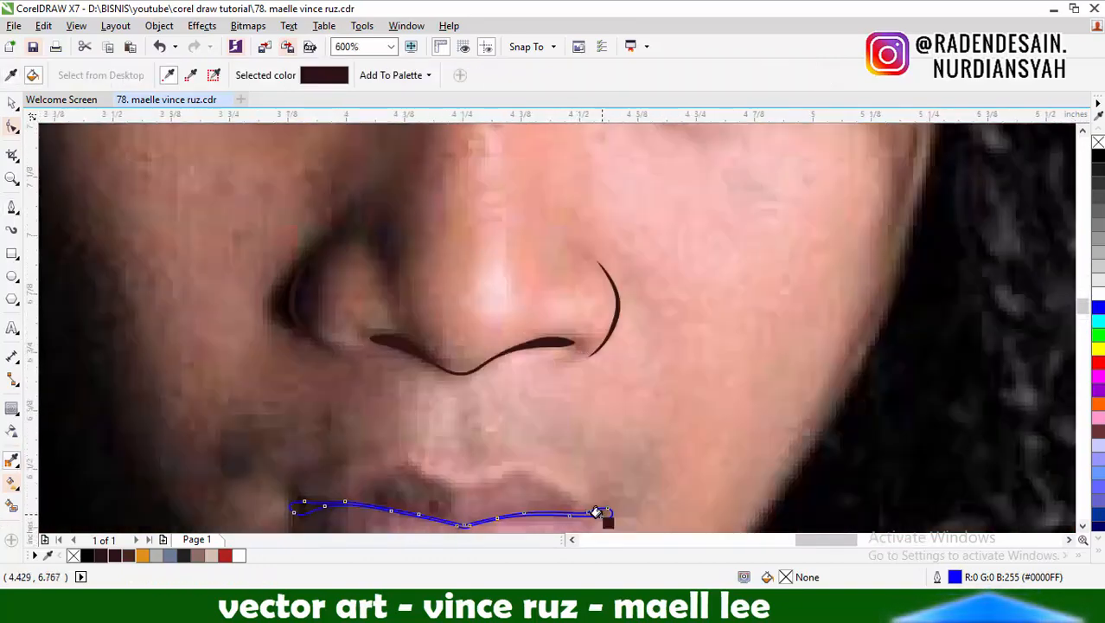
{"action": "left_click", "coordinate": [597, 511]}
{"action": "scroll", "coordinate": [613, 416], "scroll_direction": "down", "scroll_amount": 1}
Start the lips' outline at the lit mouth corner and trace the upper lip's edge over the lit peak to the centre dip
{"action": "left_click", "coordinate": [11, 211]}
{"action": "scroll", "coordinate": [405, 259], "scroll_direction": "down", "scroll_amount": 1}
{"action": "scroll", "coordinate": [454, 361], "scroll_direction": "up", "scroll_amount": 2}
{"action": "scroll", "coordinate": [584, 362], "scroll_direction": "up", "scroll_amount": 2}
{"action": "left_click", "coordinate": [860, 389]}
{"action": "scroll", "coordinate": [785, 333], "scroll_direction": "down", "scroll_amount": 1}
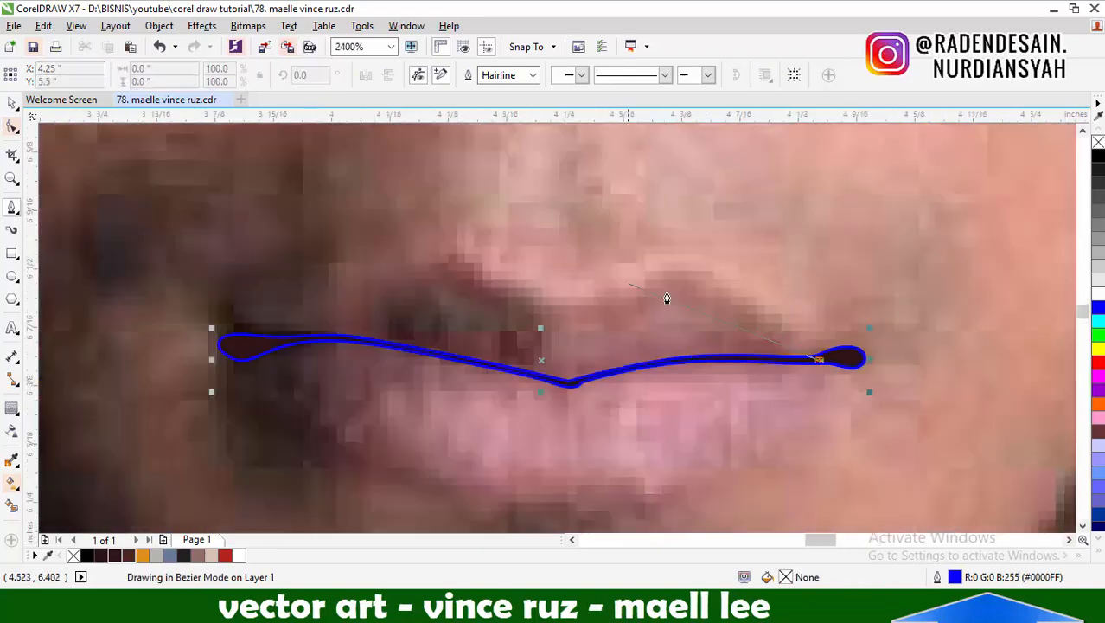
{"action": "scroll", "coordinate": [645, 291], "scroll_direction": "up", "scroll_amount": 1}
{"action": "left_click_drag", "start_coordinate": [837, 309], "coordinate": [759, 255]}
{"action": "left_click", "coordinate": [668, 278]}
{"action": "scroll", "coordinate": [614, 324], "scroll_direction": "down", "scroll_amount": 2}
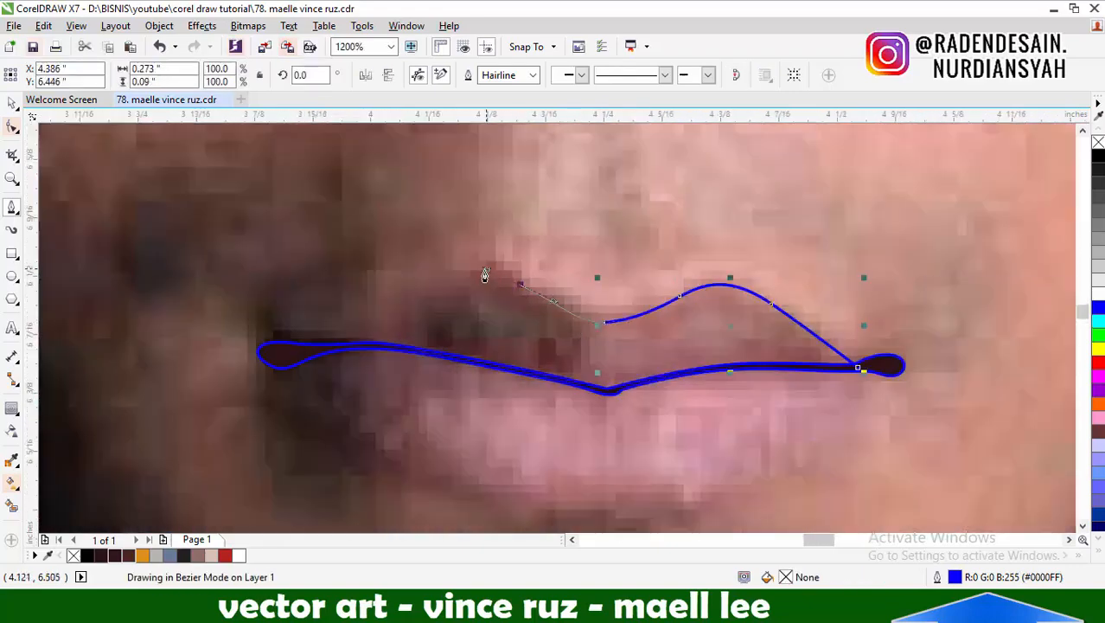
Continue the lips' outline over the shadowed peak, around the shadowed corner and along the lower lip, and close it about 0.61 by 0.26 inches
{"action": "left_click_drag", "start_coordinate": [305, 343], "coordinate": [286, 350]}
{"action": "scroll", "coordinate": [483, 343], "scroll_direction": "down", "scroll_amount": 2}
{"action": "scroll", "coordinate": [506, 349], "scroll_direction": "up", "scroll_amount": 2}
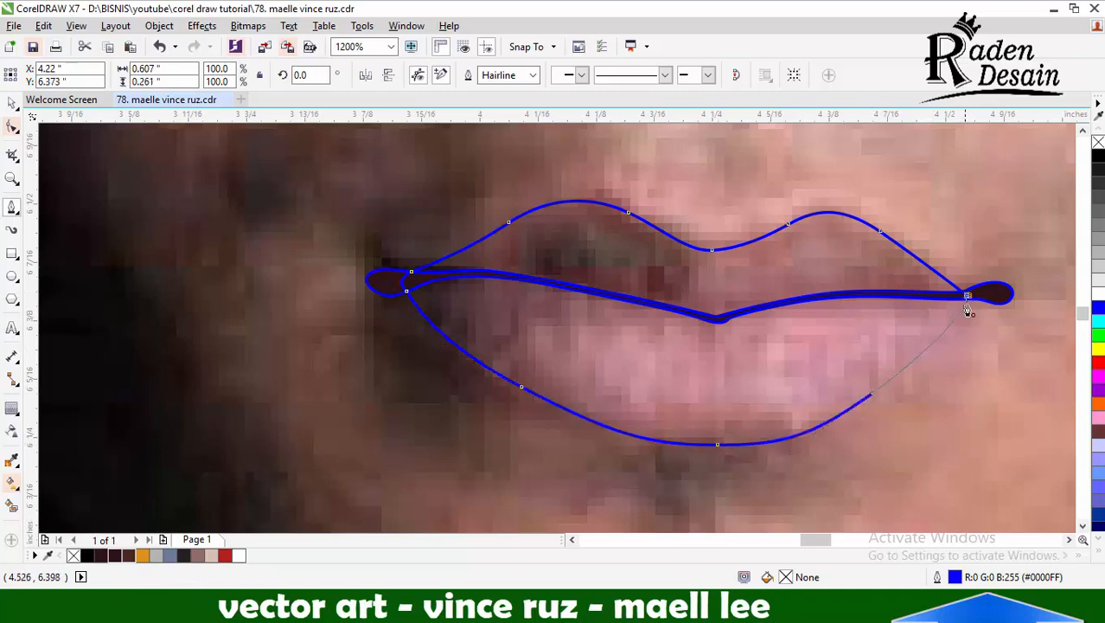
{"action": "left_click", "coordinate": [966, 294]}
{"action": "scroll", "coordinate": [747, 362], "scroll_direction": "down", "scroll_amount": 3}
{"action": "scroll", "coordinate": [642, 367], "scroll_direction": "up", "scroll_amount": 2}
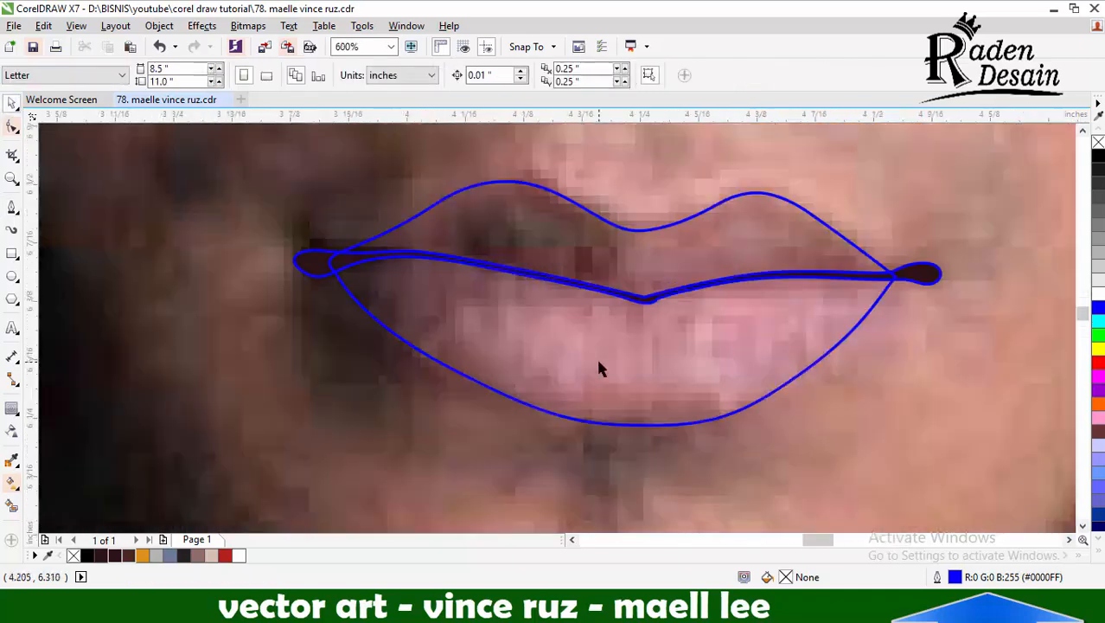
Refine the lips' outline by moving the node at the shadowed corner onto the mouth line and reshaping the lower lip's curve beside it
{"action": "left_click", "coordinate": [12, 127]}
{"action": "left_click", "coordinate": [338, 280]}
{"action": "scroll", "coordinate": [338, 282], "scroll_direction": "up", "scroll_amount": 1}
{"action": "left_click_drag", "start_coordinate": [333, 264], "coordinate": [342, 263]}
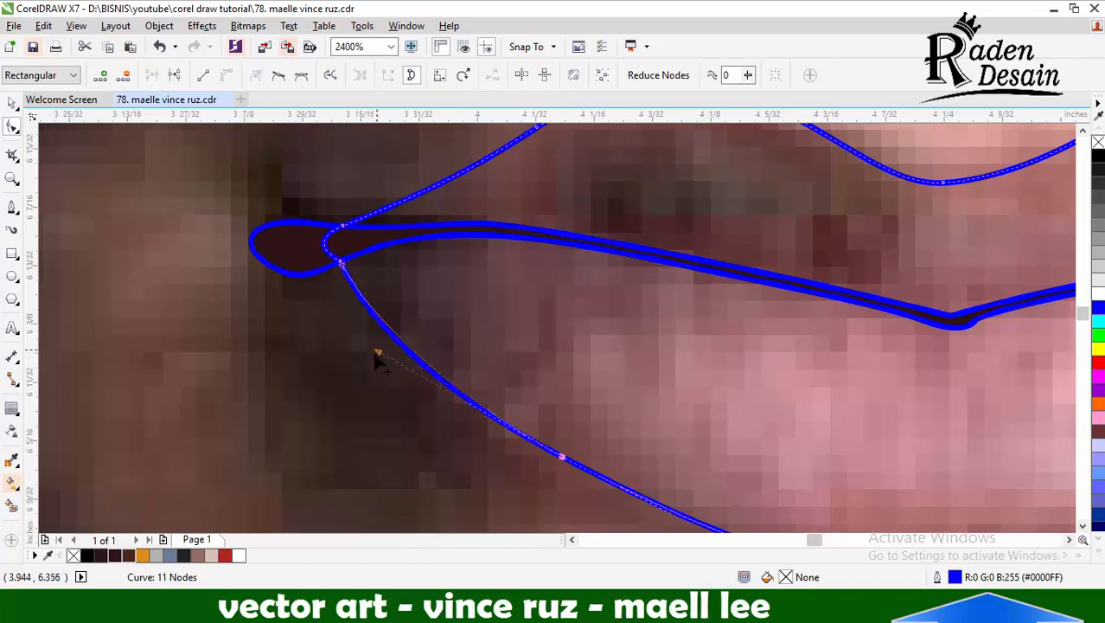
{"action": "left_click_drag", "start_coordinate": [377, 351], "coordinate": [379, 341]}
{"action": "scroll", "coordinate": [607, 311], "scroll_direction": "down", "scroll_amount": 2}
{"action": "scroll", "coordinate": [594, 344], "scroll_direction": "up", "scroll_amount": 2}
{"action": "left_click_drag", "start_coordinate": [585, 347], "coordinate": [621, 367]}
{"action": "scroll", "coordinate": [653, 380], "scroll_direction": "down", "scroll_amount": 3}
{"action": "left_click", "coordinate": [12, 103]}
{"action": "left_click", "coordinate": [123, 163]}
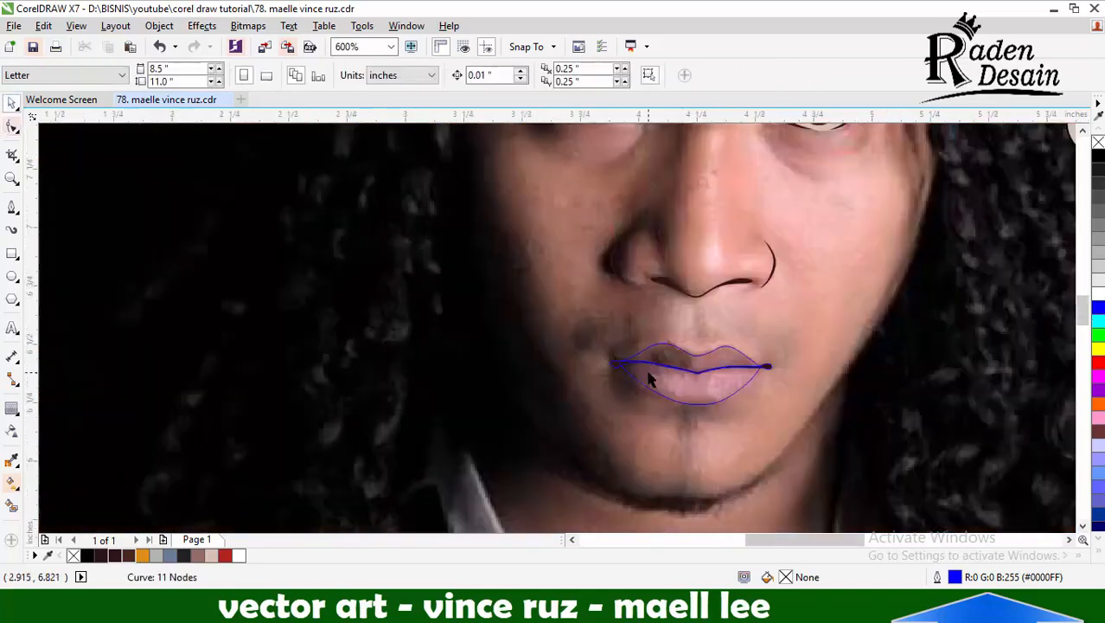
Start a shadow band around the mouth line beyond the lit corner and trace its upper edge just above the line
{"action": "scroll", "coordinate": [732, 370], "scroll_direction": "up", "scroll_amount": 1}
{"action": "left_click", "coordinate": [801, 363]}
{"action": "left_click", "coordinate": [216, 198]}
{"action": "left_click", "coordinate": [12, 207]}
{"action": "scroll", "coordinate": [779, 367], "scroll_direction": "up", "scroll_amount": 2}
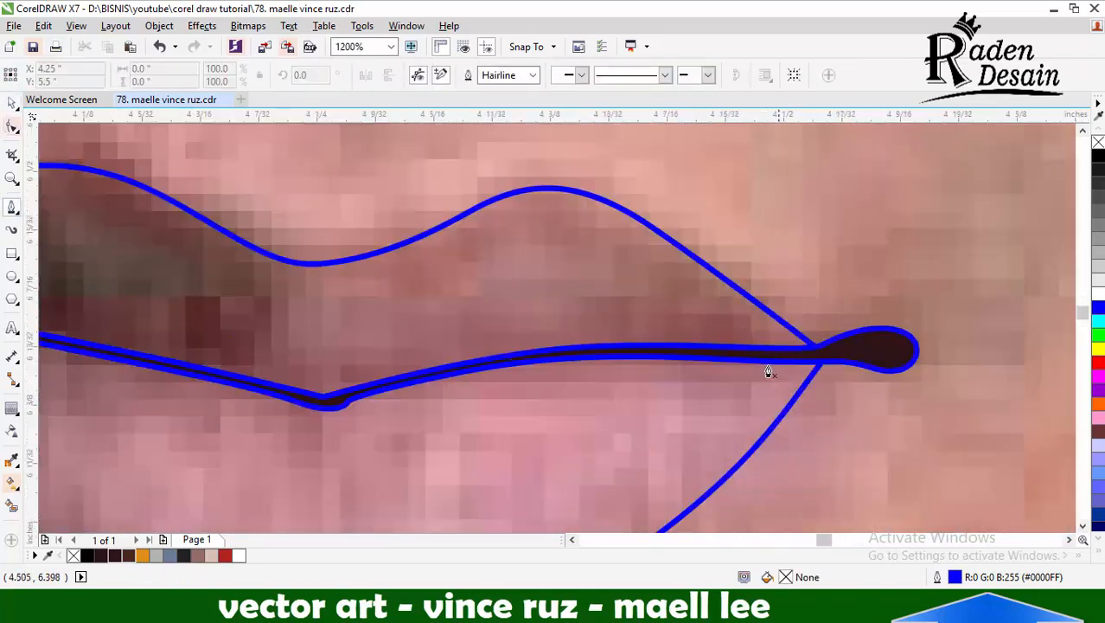
{"action": "left_click", "coordinate": [754, 300]}
{"action": "left_click_drag", "start_coordinate": [611, 325], "coordinate": [526, 332]}
{"action": "left_click_drag", "start_coordinate": [352, 369], "coordinate": [278, 395]}
{"action": "key", "text": "ctrl+z"}
{"action": "scroll", "coordinate": [778, 320], "scroll_direction": "down", "scroll_amount": 1}
{"action": "scroll", "coordinate": [745, 325], "scroll_direction": "up", "scroll_amount": 1}
{"action": "scroll", "coordinate": [702, 320], "scroll_direction": "down", "scroll_amount": 1}
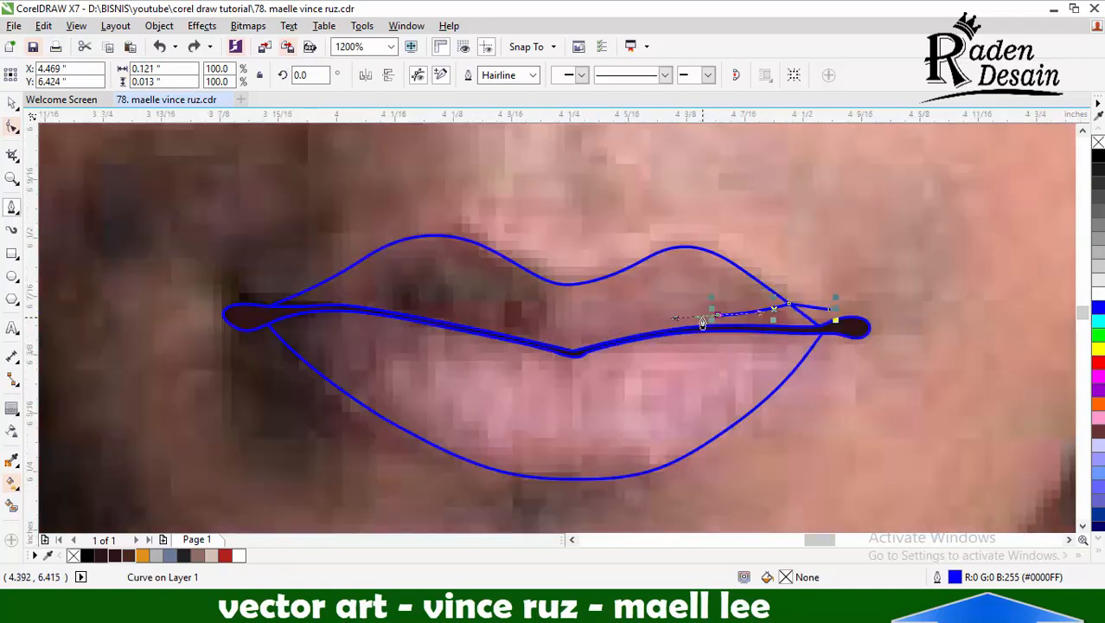
{"action": "scroll", "coordinate": [702, 322], "scroll_direction": "up", "scroll_amount": 1}
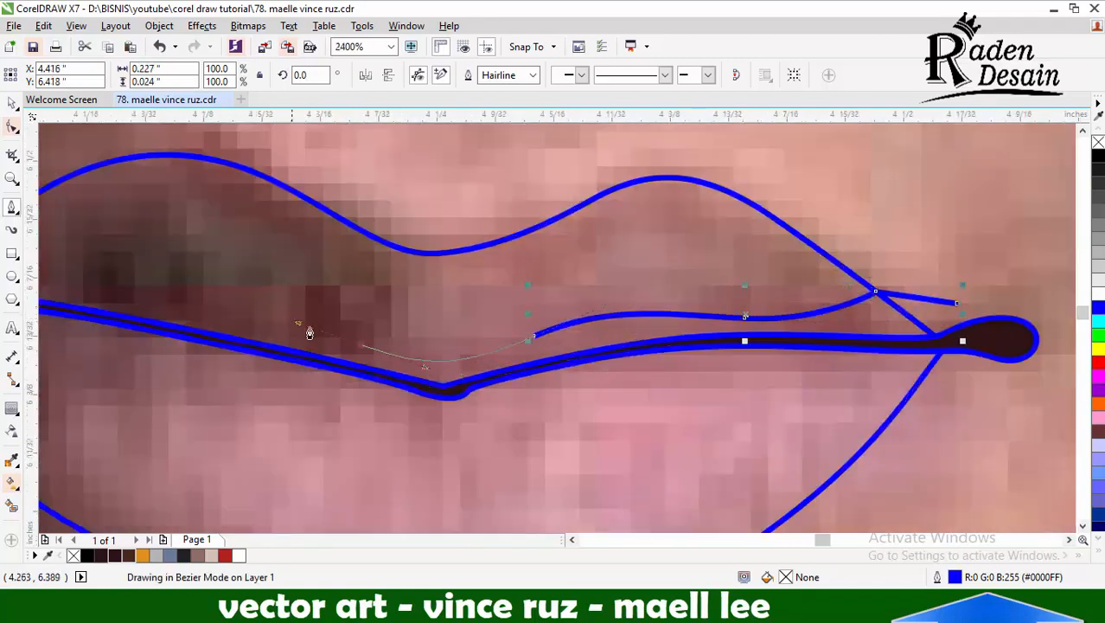
Continue the shadow band's upper edge past the centre dip to a point beyond the lips' outline at the shadowed corner
{"action": "left_click_drag", "start_coordinate": [309, 333], "coordinate": [292, 322]}
{"action": "scroll", "coordinate": [268, 324], "scroll_direction": "down", "scroll_amount": 1}
{"action": "scroll", "coordinate": [239, 324], "scroll_direction": "up", "scroll_amount": 1}
{"action": "left_click_drag", "start_coordinate": [409, 286], "coordinate": [242, 283]}
{"action": "left_click", "coordinate": [222, 213]}
Loop the shadow band around the shadowed corner, trace its lower edge just below the mouth line and close it at the lit corner
{"action": "left_click_drag", "start_coordinate": [136, 377], "coordinate": [192, 466]}
{"action": "left_click_drag", "start_coordinate": [349, 338], "coordinate": [476, 326]}
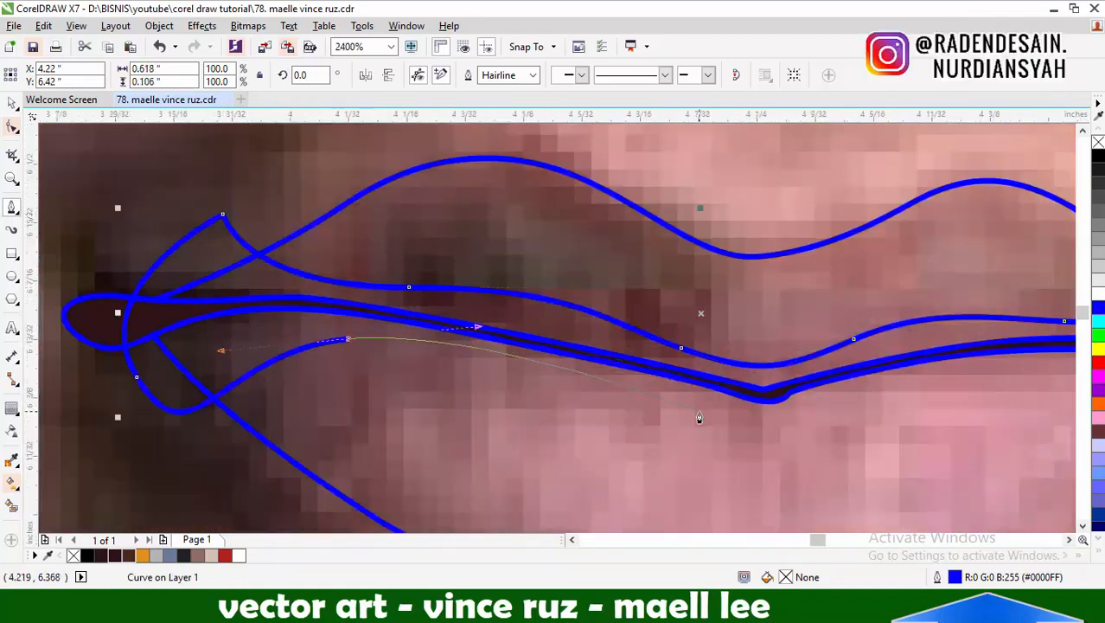
{"action": "left_click_drag", "start_coordinate": [709, 416], "coordinate": [755, 439]}
{"action": "left_click_drag", "start_coordinate": [849, 405], "coordinate": [911, 379]}
{"action": "scroll", "coordinate": [891, 333], "scroll_direction": "down", "scroll_amount": 1}
{"action": "scroll", "coordinate": [883, 326], "scroll_direction": "up", "scroll_amount": 1}
{"action": "left_click_drag", "start_coordinate": [792, 373], "coordinate": [797, 375]}
Intersect the shadow band with the lips' outline and delete the original band
{"action": "key", "text": "space"}
{"action": "left_click", "coordinate": [851, 282], "text": "shift"}
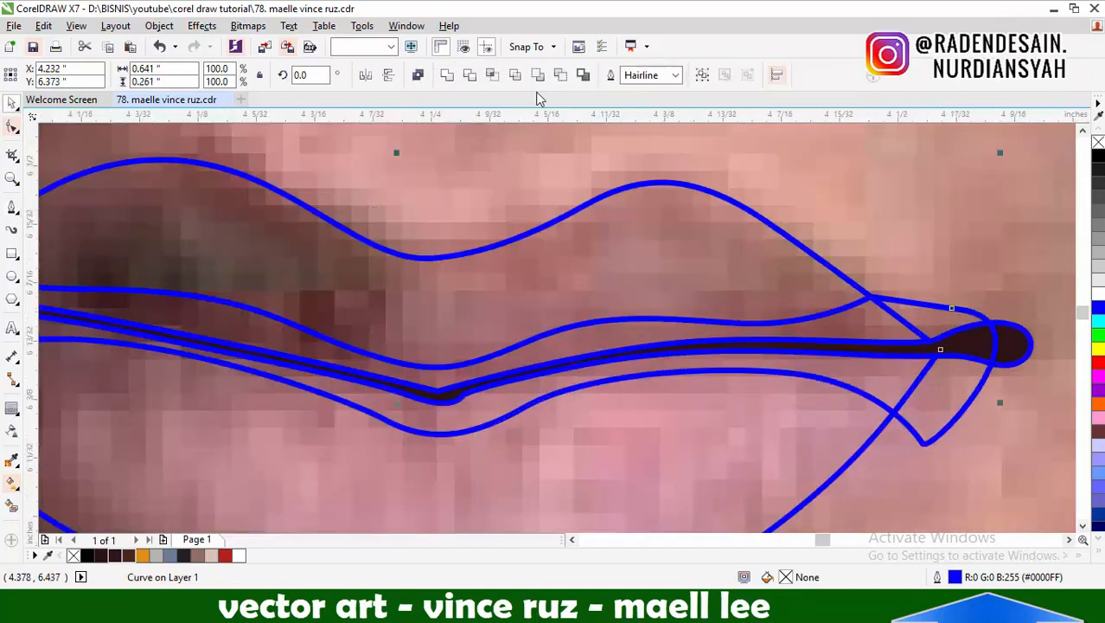
{"action": "left_click", "coordinate": [492, 76]}
{"action": "left_click", "coordinate": [961, 411]}
{"action": "key", "text": "Delete"}
{"action": "scroll", "coordinate": [810, 302], "scroll_direction": "down", "scroll_amount": 1}
Trace an inner contour just below the upper lip's edge, over both peaks and the centre dip, and close it outside above the lips
{"action": "key", "text": "space"}
{"action": "scroll", "coordinate": [792, 291], "scroll_direction": "up", "scroll_amount": 1}
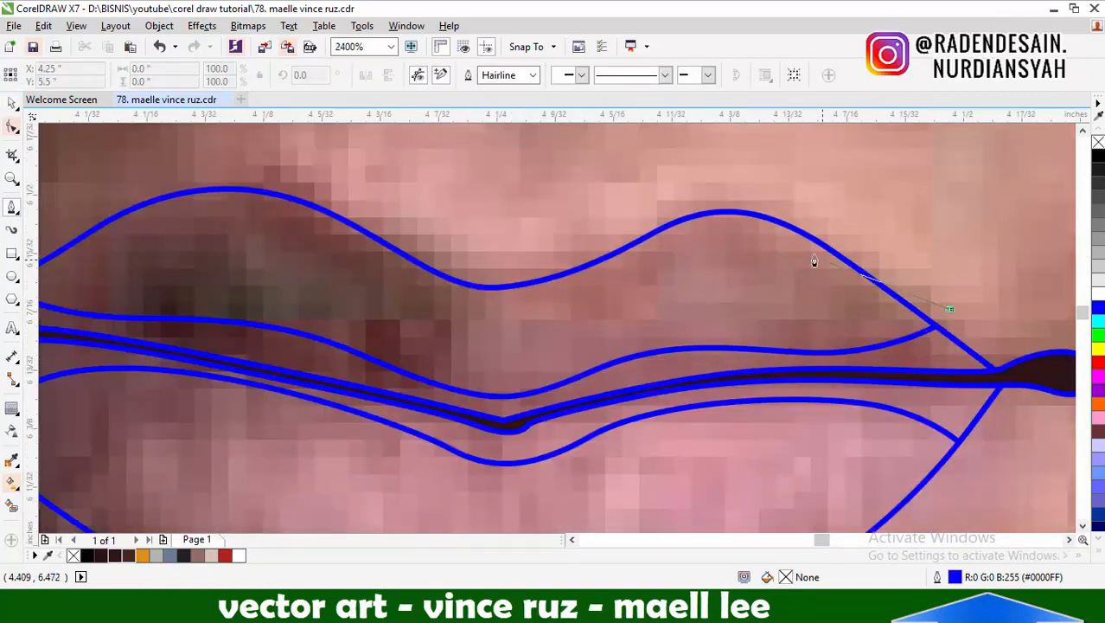
{"action": "left_click_drag", "start_coordinate": [710, 233], "coordinate": [644, 250]}
{"action": "left_click_drag", "start_coordinate": [491, 352], "coordinate": [423, 350]}
{"action": "scroll", "coordinate": [405, 363], "scroll_direction": "down", "scroll_amount": 1}
{"action": "scroll", "coordinate": [517, 264], "scroll_direction": "up", "scroll_amount": 1}
{"action": "left_click_drag", "start_coordinate": [488, 239], "coordinate": [430, 210]}
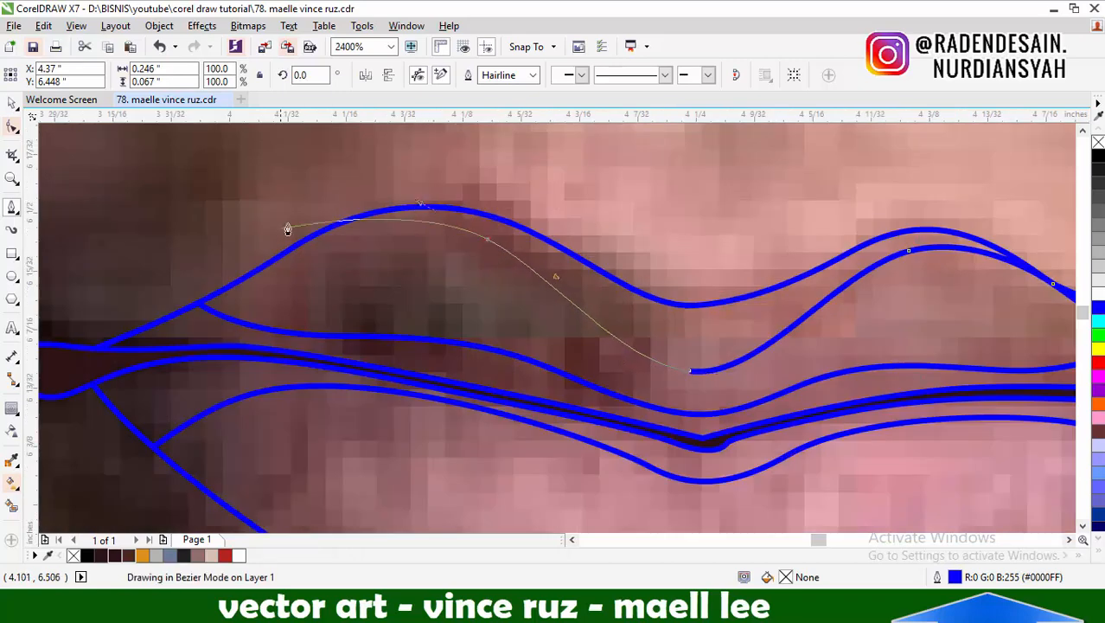
{"action": "left_click_drag", "start_coordinate": [288, 249], "coordinate": [240, 267]}
{"action": "left_click_drag", "start_coordinate": [378, 173], "coordinate": [590, 156]}
{"action": "scroll", "coordinate": [602, 225], "scroll_direction": "down", "scroll_amount": 1}
{"action": "left_click", "coordinate": [829, 253]}
Intersect the upper-lip rim shape with the lips' outline and delete the original rim shape
{"action": "key", "text": "space"}
{"action": "left_click", "coordinate": [852, 272], "text": "shift"}
{"action": "left_click", "coordinate": [492, 76]}
{"action": "left_click", "coordinate": [632, 204]}
{"action": "key", "text": "Delete"}
Start a shading shape below the lower lip and trace its inner edge up the shadowed side to the mouth line
{"action": "key", "text": "space"}
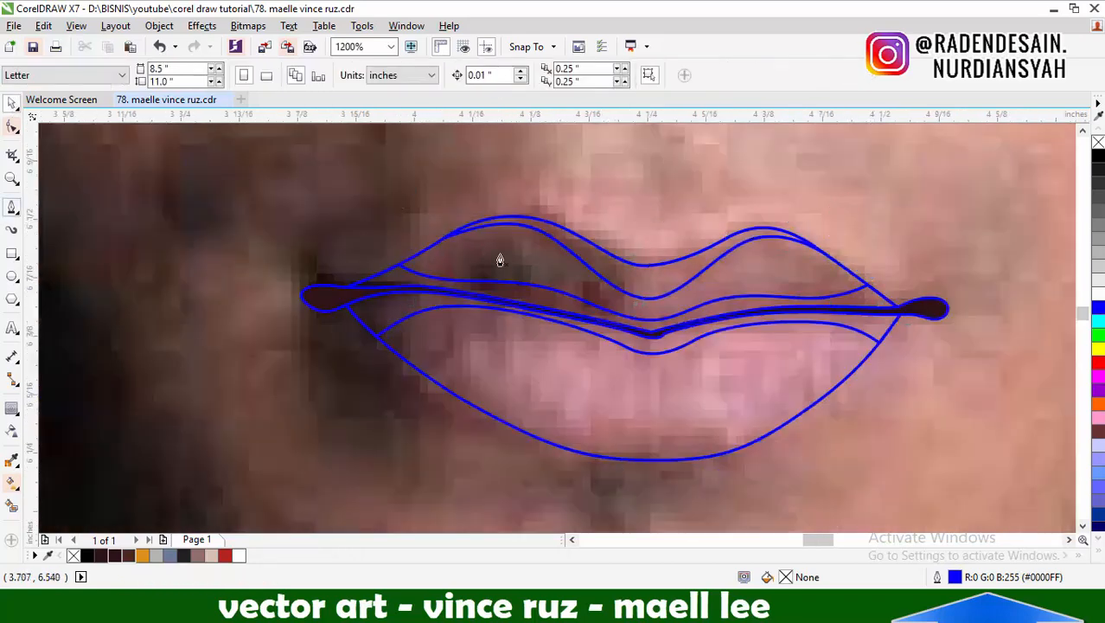
{"action": "left_click_drag", "start_coordinate": [491, 310], "coordinate": [489, 309]}
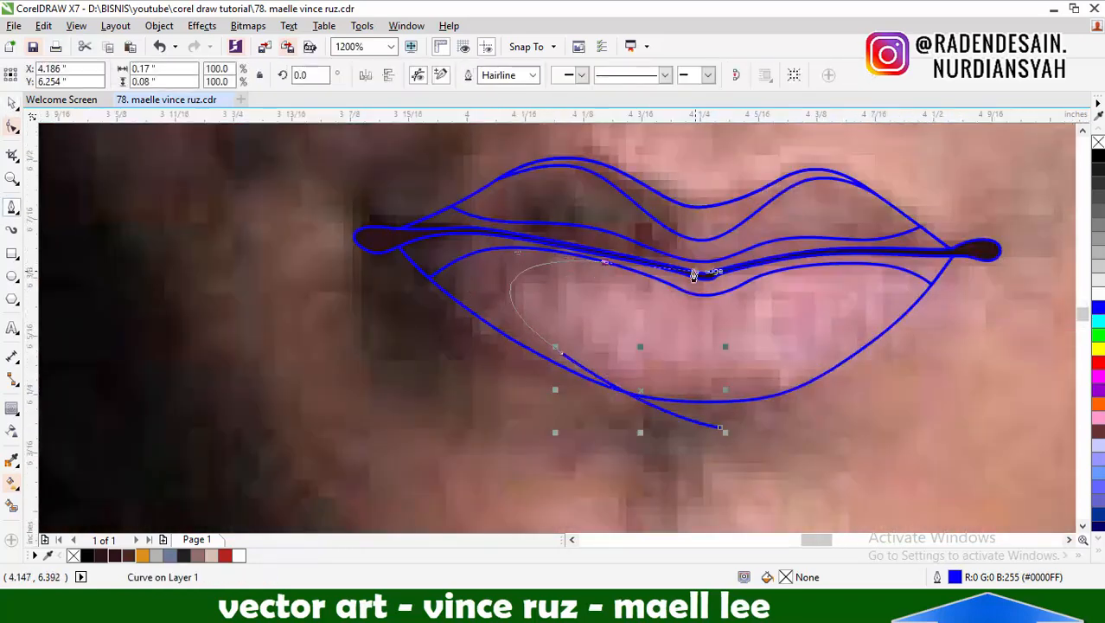
{"action": "left_click", "coordinate": [719, 426]}
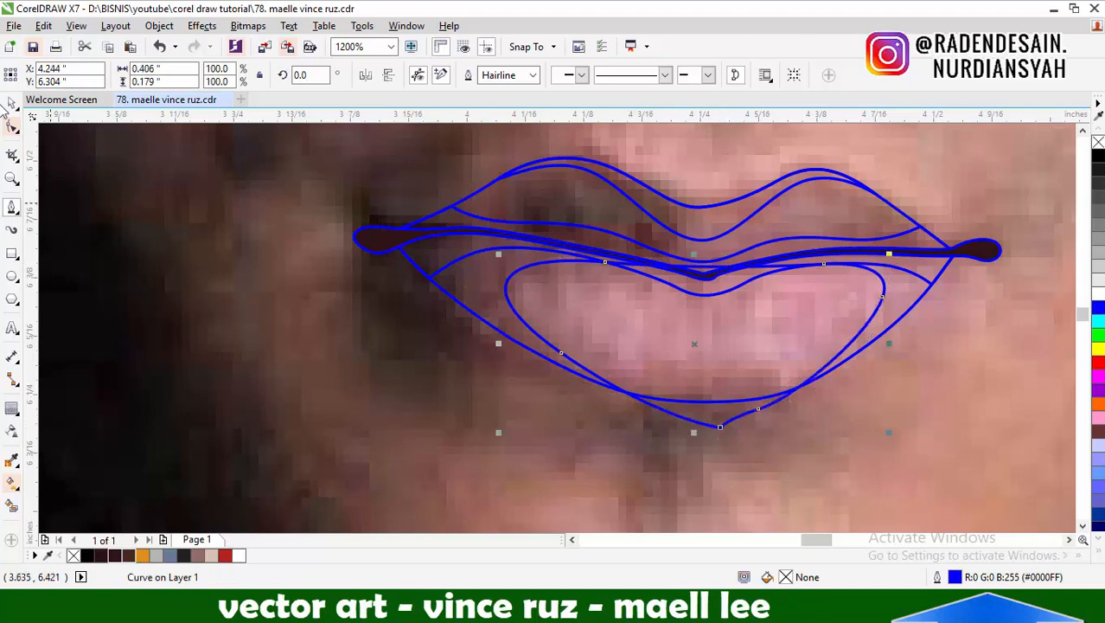
{"action": "left_click", "coordinate": [10, 102]}
{"action": "left_click", "coordinate": [886, 226]}
{"action": "key", "text": "ctrl+z"}
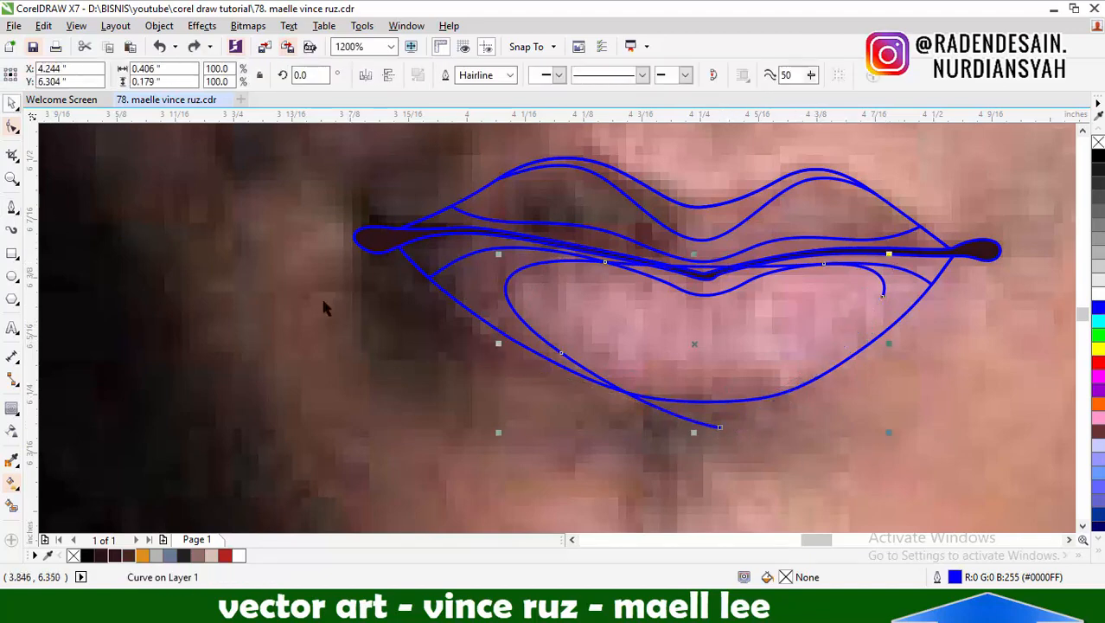
{"action": "key", "text": "ctrl+z"}
Continue the lower lip's shading shape along the mouth line, around outside the shadowed side, and close it below the lip
{"action": "left_click", "coordinate": [11, 209]}
{"action": "left_click", "coordinate": [606, 261]}
{"action": "left_click_drag", "start_coordinate": [419, 260], "coordinate": [352, 296]}
{"action": "left_click_drag", "start_coordinate": [573, 414], "coordinate": [638, 444]}
{"action": "left_click", "coordinate": [719, 426]}
Intersect the shadowed-side shading shape with the lips' outline and delete the original shape
{"action": "left_click", "coordinate": [11, 103]}
{"action": "left_click", "coordinate": [657, 194], "text": "shift"}
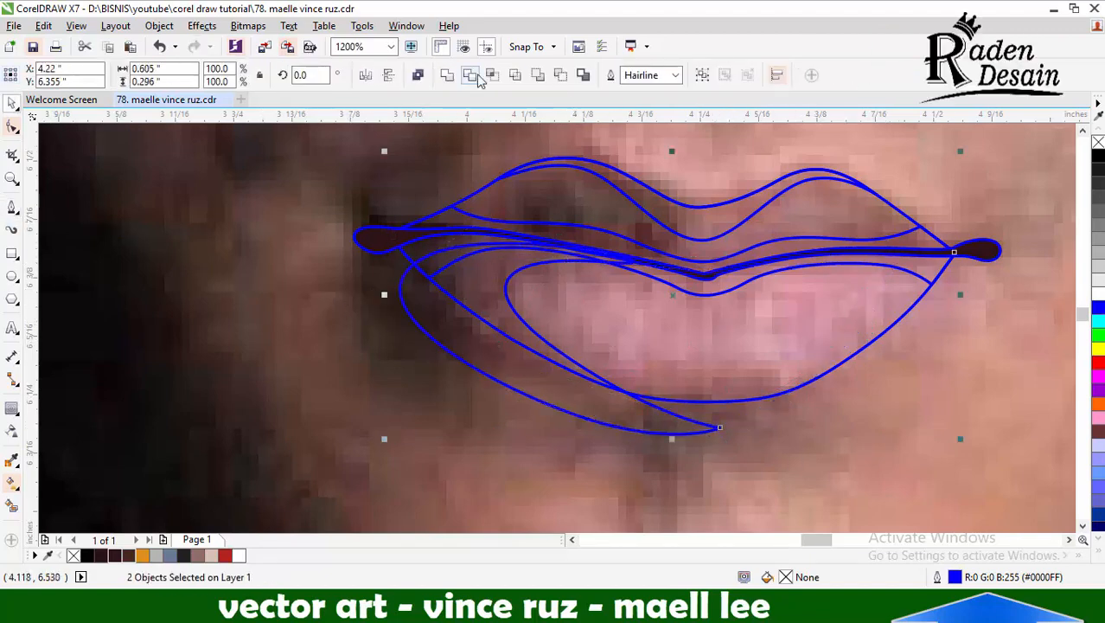
{"action": "left_click", "coordinate": [479, 76]}
{"action": "left_click", "coordinate": [519, 392]}
{"action": "key", "text": "Delete"}
Trace a crescent shading shape over the lower lip's lit side and close it outside the lip, about 0.23 by 0.19 inches
{"action": "left_click", "coordinate": [11, 208]}
{"action": "left_click_drag", "start_coordinate": [776, 395], "coordinate": [800, 358]}
{"action": "left_click_drag", "start_coordinate": [859, 324], "coordinate": [882, 288]}
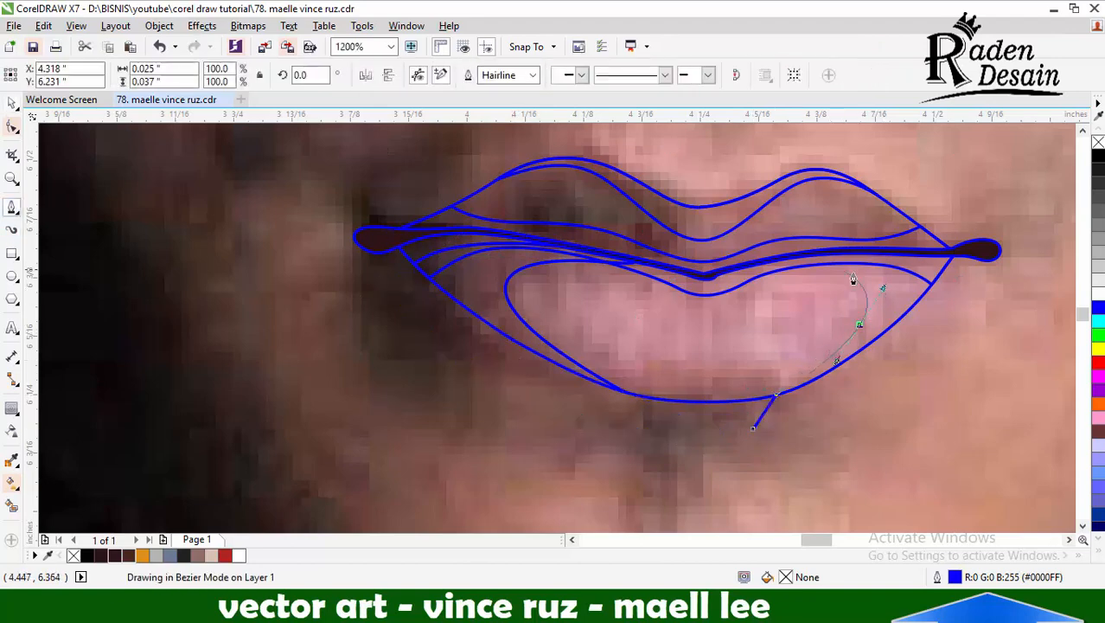
{"action": "left_click", "coordinate": [753, 428]}
Intersect the lit-side crescent with the lips' outline and delete the original crescent
{"action": "left_click", "coordinate": [12, 103]}
{"action": "left_click", "coordinate": [640, 184], "text": "shift"}
{"action": "left_click", "coordinate": [479, 76]}
{"action": "left_click", "coordinate": [905, 320]}
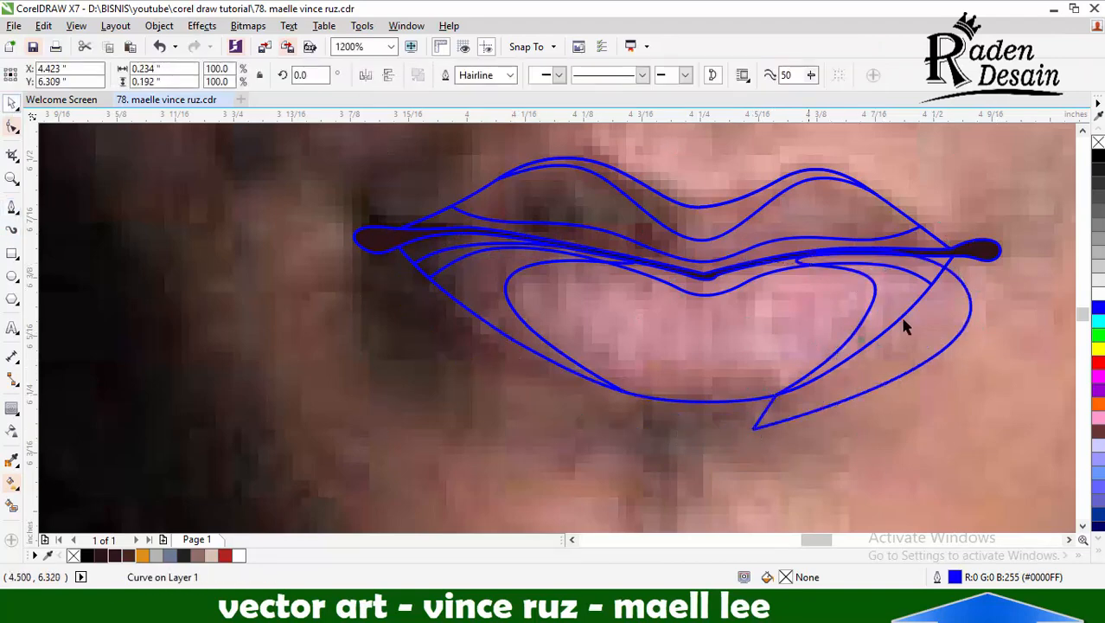
{"action": "key", "text": "Delete"}
Trace a closed highlight shape inside the lower lip, following its bottom curve and the dip below the mouth line
{"action": "left_click", "coordinate": [12, 209]}
{"action": "scroll", "coordinate": [715, 343], "scroll_direction": "up", "scroll_amount": 1}
{"action": "left_click_drag", "start_coordinate": [441, 279], "coordinate": [369, 227]}
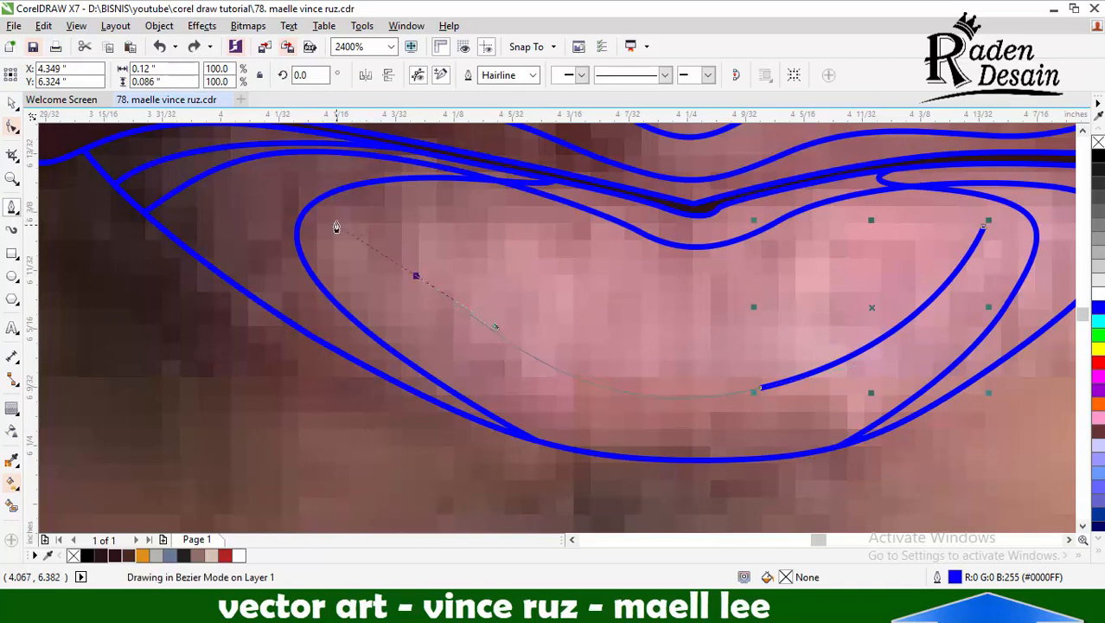
{"action": "left_click_drag", "start_coordinate": [551, 211], "coordinate": [659, 234]}
{"action": "left_click_drag", "start_coordinate": [982, 226], "coordinate": [972, 259]}
Intersect the lower-lip highlight with the lips' outline and delete the original highlight
{"action": "left_click", "coordinate": [12, 103]}
{"action": "left_click", "coordinate": [484, 161], "text": "shift"}
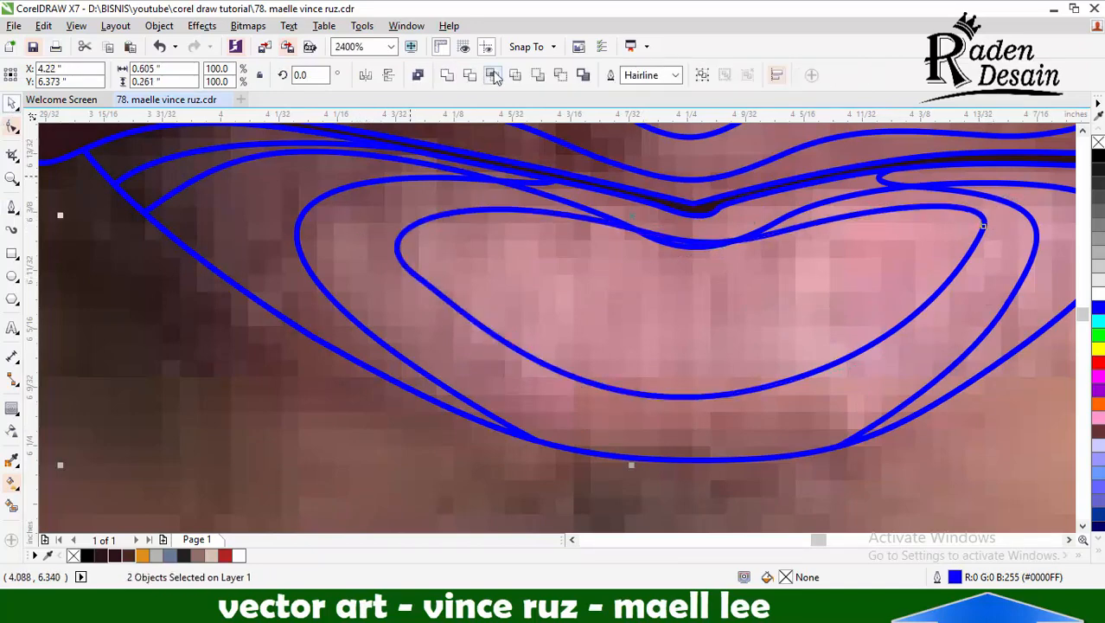
{"action": "left_click", "coordinate": [491, 76]}
{"action": "left_click", "coordinate": [432, 217]}
{"action": "key", "text": "Delete"}
Draw a smaller closed highlight in the middle of the lower lip's highlight, about 0.19 by 0.06 inches
{"action": "left_click", "coordinate": [11, 208]}
{"action": "left_click", "coordinate": [857, 249]}
{"action": "left_click_drag", "start_coordinate": [677, 360], "coordinate": [574, 355]}
{"action": "left_click_drag", "start_coordinate": [588, 254], "coordinate": [766, 253]}
{"action": "left_click_drag", "start_coordinate": [856, 249], "coordinate": [868, 274]}
{"action": "scroll", "coordinate": [724, 303], "scroll_direction": "down", "scroll_amount": 3}
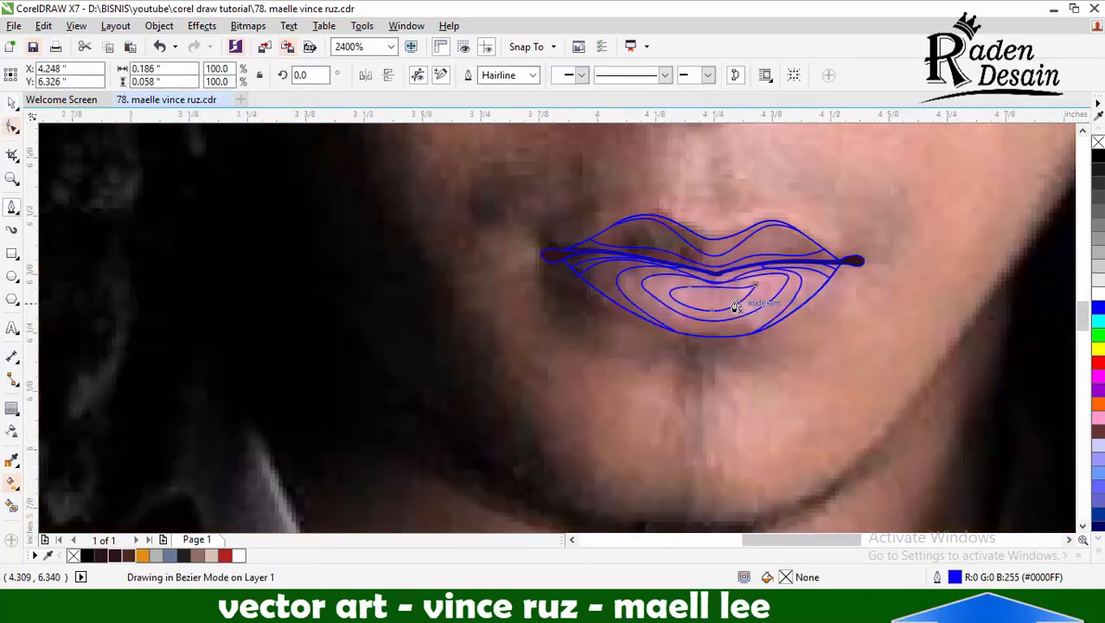
{"action": "left_click", "coordinate": [11, 103]}
{"action": "left_click", "coordinate": [779, 263]}
{"action": "scroll", "coordinate": [727, 347], "scroll_direction": "down", "scroll_amount": 2}
{"action": "scroll", "coordinate": [855, 295], "scroll_direction": "up", "scroll_amount": 1}
Start the face outline at the hat brim beside the lit eyebrow and trace it down the lit cheek and jaw to the chin
{"action": "left_click", "coordinate": [11, 208]}
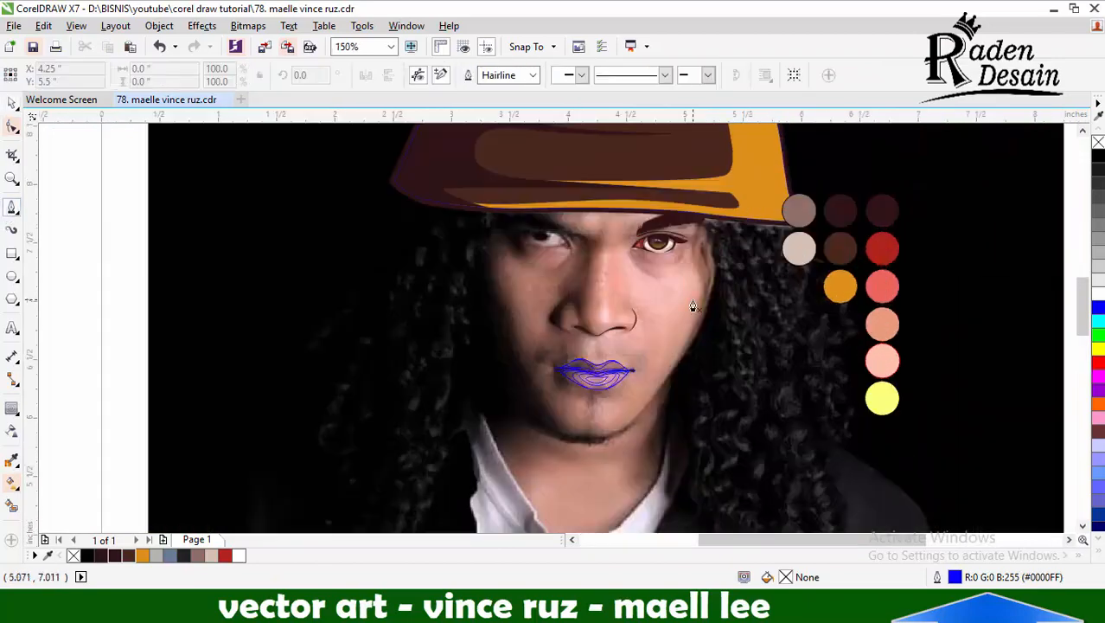
{"action": "scroll", "coordinate": [706, 229], "scroll_direction": "up", "scroll_amount": 2}
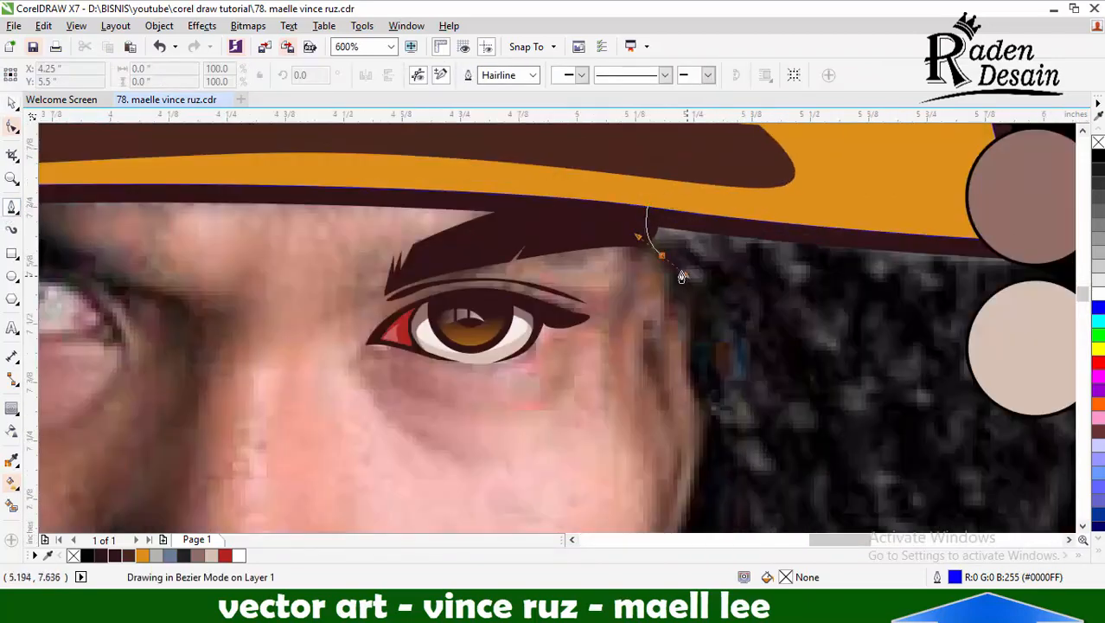
{"action": "left_click_drag", "start_coordinate": [681, 275], "coordinate": [691, 278]}
{"action": "scroll", "coordinate": [694, 274], "scroll_direction": "down", "scroll_amount": 1}
{"action": "scroll", "coordinate": [710, 334], "scroll_direction": "down", "scroll_amount": 1}
{"action": "left_click_drag", "start_coordinate": [703, 348], "coordinate": [664, 436]}
{"action": "scroll", "coordinate": [663, 473], "scroll_direction": "up", "scroll_amount": 1}
{"action": "scroll", "coordinate": [709, 359], "scroll_direction": "down", "scroll_amount": 1}
{"action": "scroll", "coordinate": [643, 445], "scroll_direction": "up", "scroll_amount": 1}
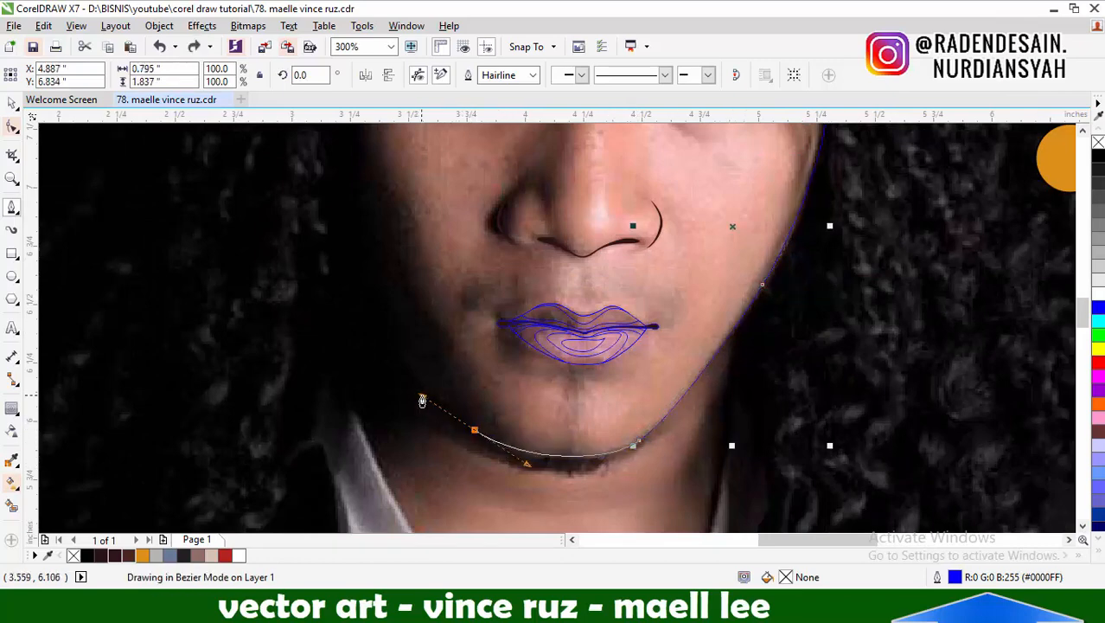
Continue the face outline under the chin and up the shadowed cheek to the hat brim, and close it across the hat
{"action": "left_click_drag", "start_coordinate": [422, 400], "coordinate": [421, 397]}
{"action": "scroll", "coordinate": [421, 397], "scroll_direction": "down", "scroll_amount": 1}
{"action": "scroll", "coordinate": [435, 339], "scroll_direction": "up", "scroll_amount": 1}
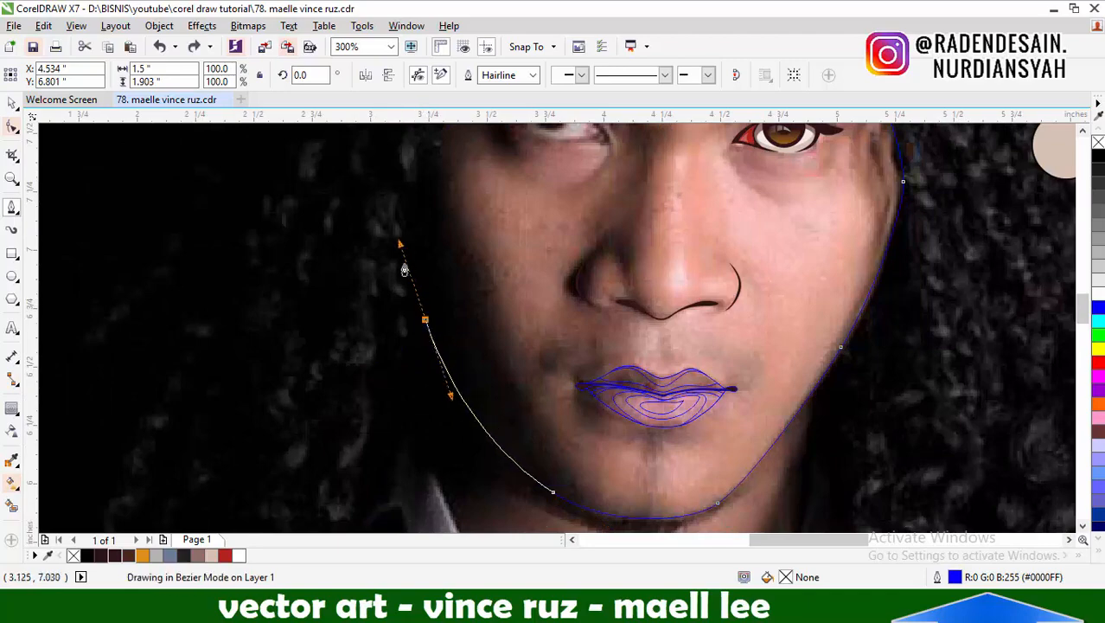
{"action": "left_click_drag", "start_coordinate": [404, 266], "coordinate": [400, 245]}
{"action": "scroll", "coordinate": [460, 385], "scroll_direction": "down", "scroll_amount": 1}
{"action": "scroll", "coordinate": [440, 260], "scroll_direction": "up", "scroll_amount": 1}
{"action": "left_click_drag", "start_coordinate": [475, 177], "coordinate": [474, 179]}
{"action": "scroll", "coordinate": [555, 344], "scroll_direction": "down", "scroll_amount": 1}
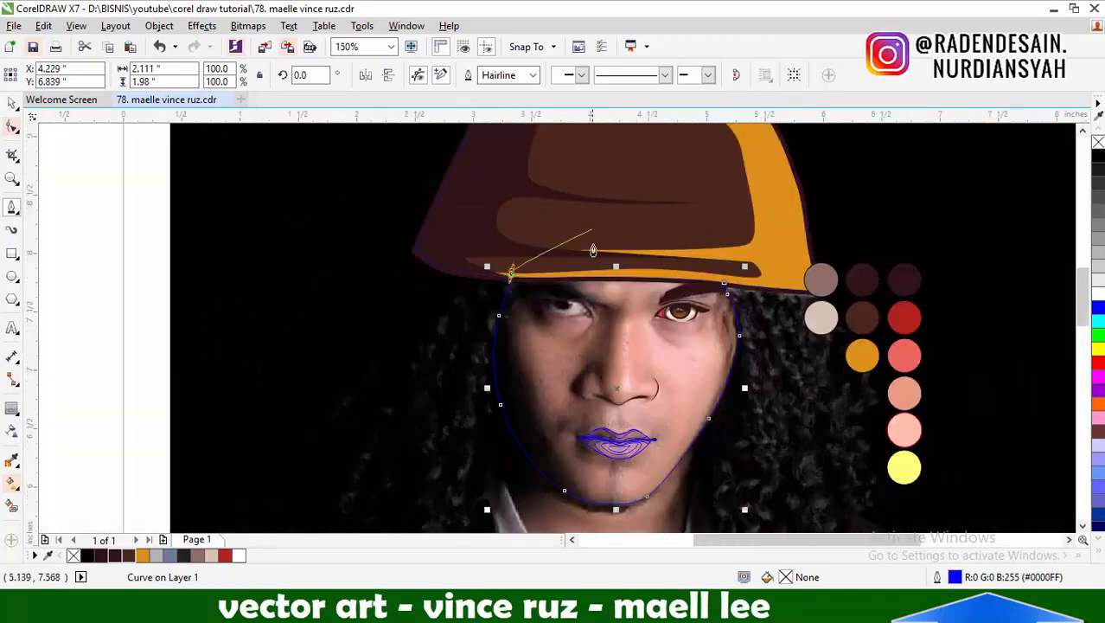
Smooth the face outline's shadowed side by removing the extra temple node and reshaping the curve down to the cheek
{"action": "key", "text": "F10"}
{"action": "scroll", "coordinate": [514, 302], "scroll_direction": "up", "scroll_amount": 1}
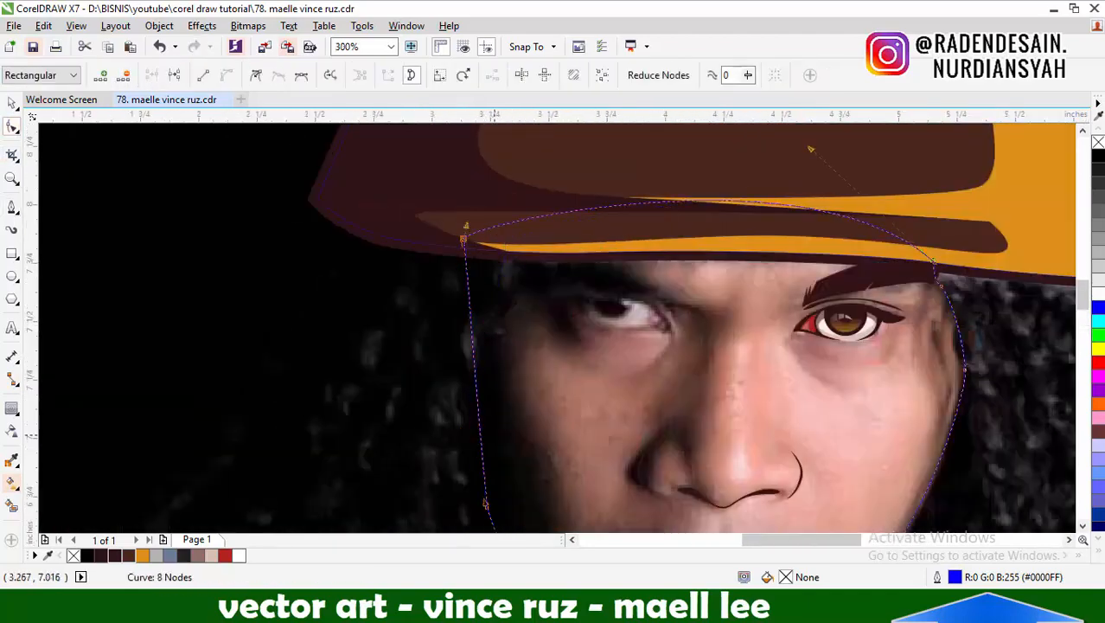
{"action": "scroll", "coordinate": [614, 174], "scroll_direction": "down", "scroll_amount": 1}
{"action": "scroll", "coordinate": [541, 291], "scroll_direction": "up", "scroll_amount": 1}
{"action": "left_click_drag", "start_coordinate": [558, 382], "coordinate": [532, 297]}
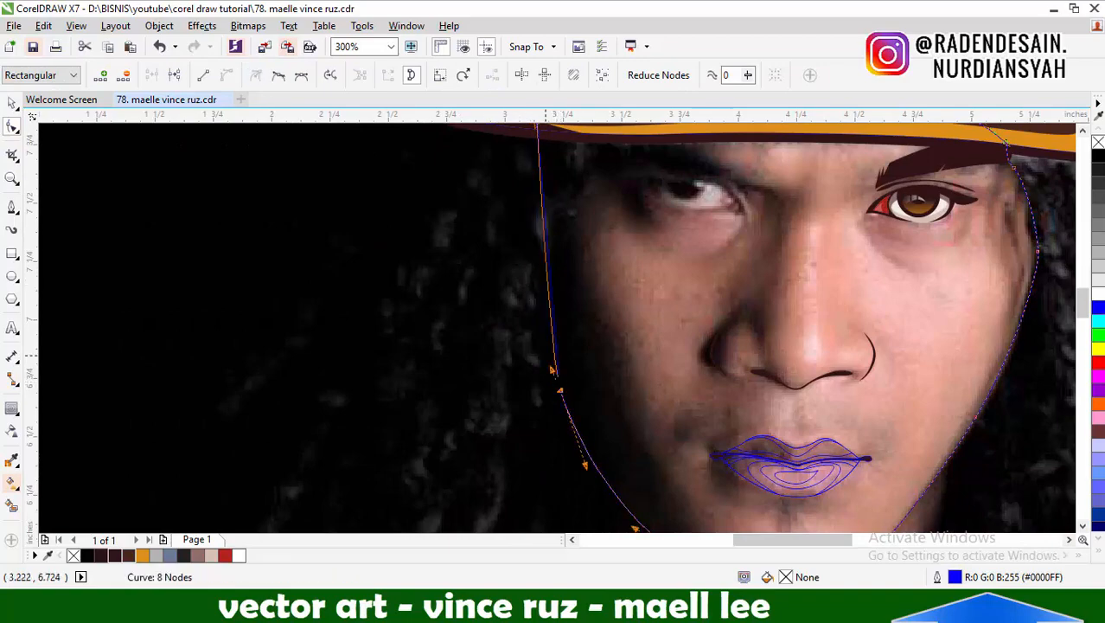
{"action": "scroll", "coordinate": [637, 259], "scroll_direction": "down", "scroll_amount": 1}
{"action": "key", "text": "space"}
{"action": "left_click", "coordinate": [663, 325]}
Select all the hat shapes and bring them to the front, above the face outline
{"action": "scroll", "coordinate": [663, 326], "scroll_direction": "down", "scroll_amount": 1}
{"action": "scroll", "coordinate": [657, 378], "scroll_direction": "up", "scroll_amount": 2}
{"action": "scroll", "coordinate": [661, 381], "scroll_direction": "down", "scroll_amount": 2}
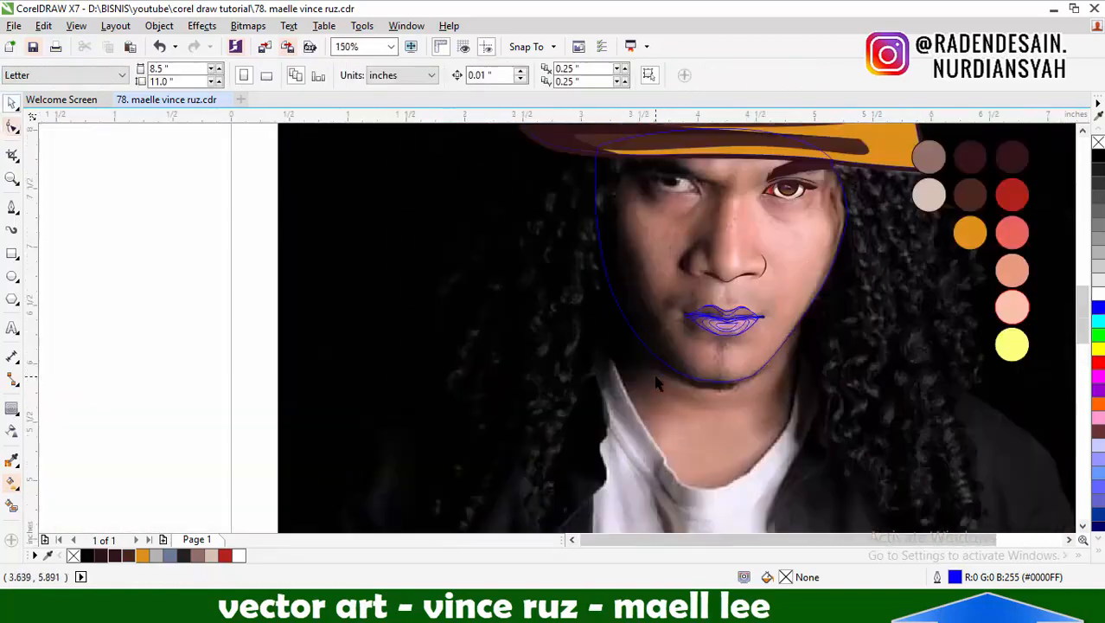
{"action": "scroll", "coordinate": [706, 299], "scroll_direction": "up", "scroll_amount": 1}
{"action": "scroll", "coordinate": [649, 315], "scroll_direction": "down", "scroll_amount": 2}
{"action": "scroll", "coordinate": [679, 229], "scroll_direction": "up", "scroll_amount": 1}
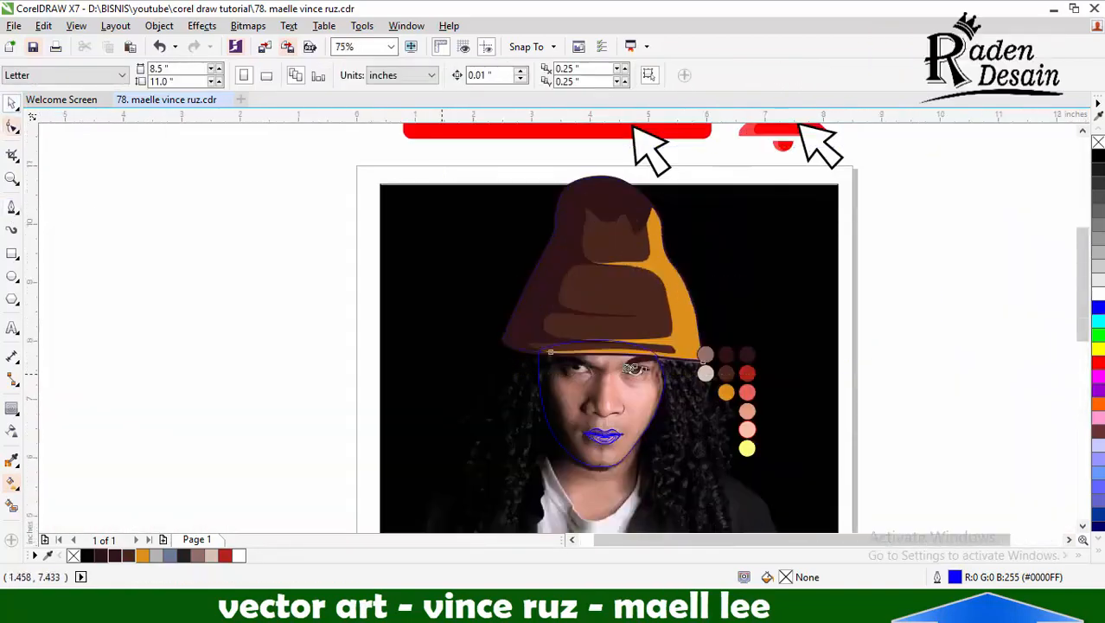
{"action": "left_click_drag", "start_coordinate": [931, 157], "coordinate": [454, 402]}
{"action": "key", "text": "shift+Page_Up"}
{"action": "left_click", "coordinate": [147, 374]}
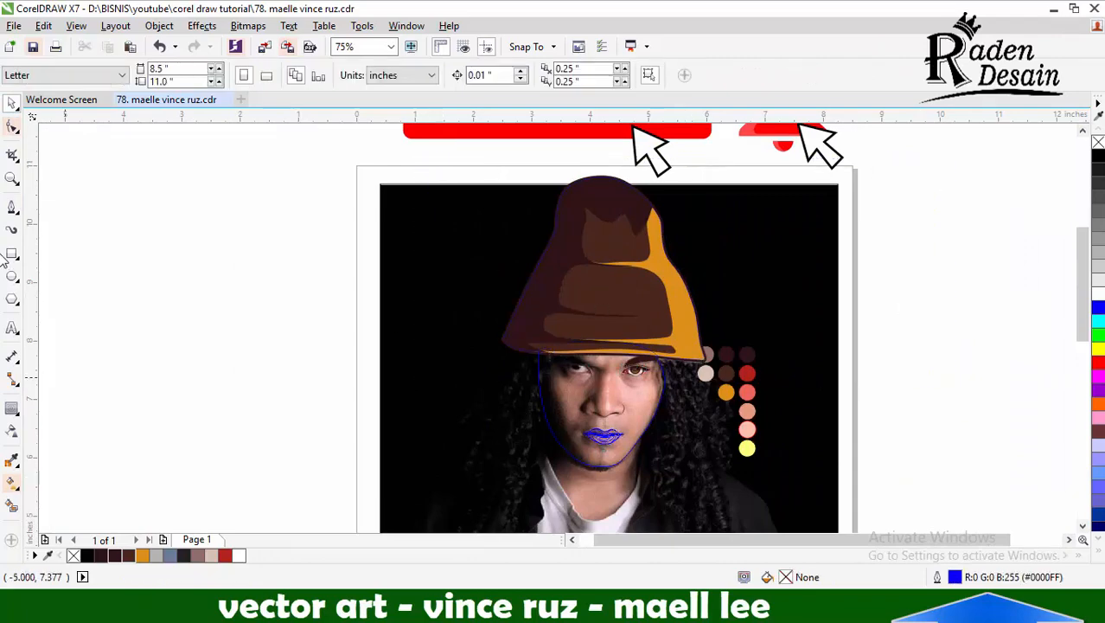
Start the hair outline at the hat brim's shadowed corner and trace the outer edge of the hair down past the jutting lock
{"action": "left_click", "coordinate": [11, 207]}
{"action": "scroll", "coordinate": [509, 371], "scroll_direction": "up", "scroll_amount": 2}
{"action": "left_click", "coordinate": [516, 228]}
{"action": "left_click", "coordinate": [477, 248]}
{"action": "scroll", "coordinate": [476, 251], "scroll_direction": "down", "scroll_amount": 1}
{"action": "scroll", "coordinate": [442, 294], "scroll_direction": "up", "scroll_amount": 1}
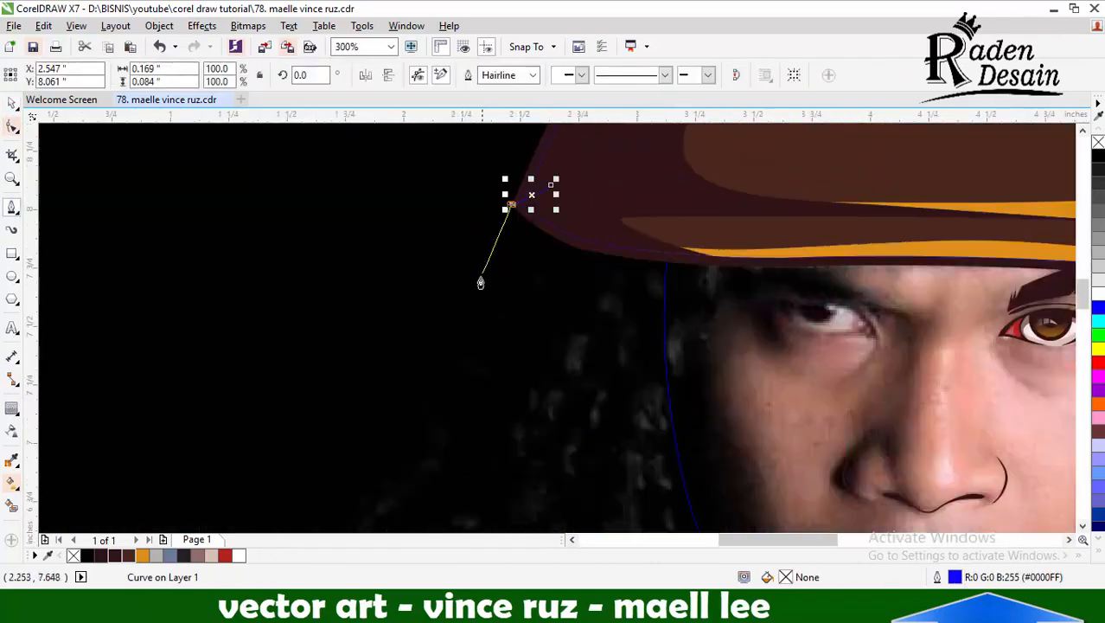
{"action": "left_click_drag", "start_coordinate": [482, 272], "coordinate": [478, 286]}
{"action": "left_click_drag", "start_coordinate": [403, 450], "coordinate": [401, 466]}
{"action": "scroll", "coordinate": [501, 261], "scroll_direction": "down", "scroll_amount": 1}
{"action": "scroll", "coordinate": [371, 448], "scroll_direction": "up", "scroll_amount": 1}
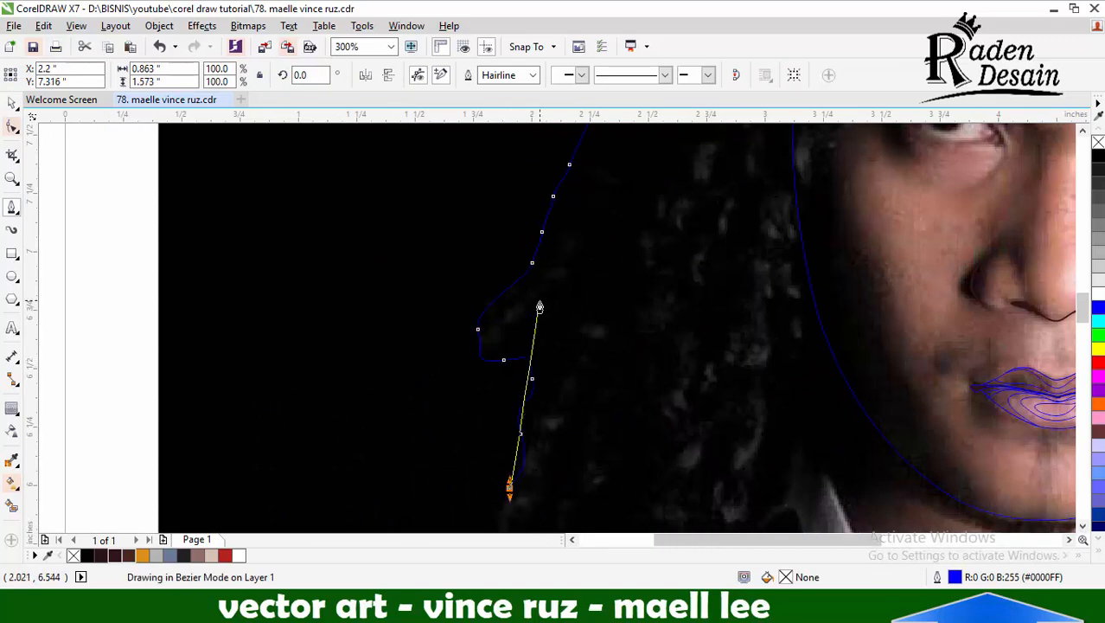
Continue the hair outline around the lower shadowed locks, up beside the shadowed cheek and across the forehead to the lit temple
{"action": "scroll", "coordinate": [539, 307], "scroll_direction": "down", "scroll_amount": 1}
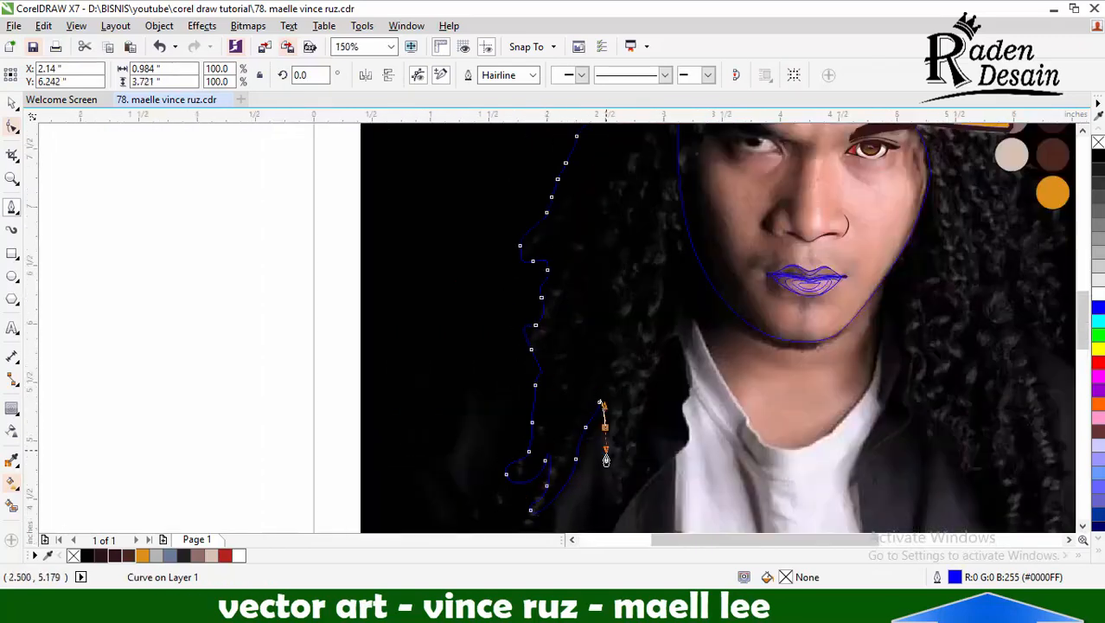
{"action": "scroll", "coordinate": [683, 242], "scroll_direction": "up", "scroll_amount": 1}
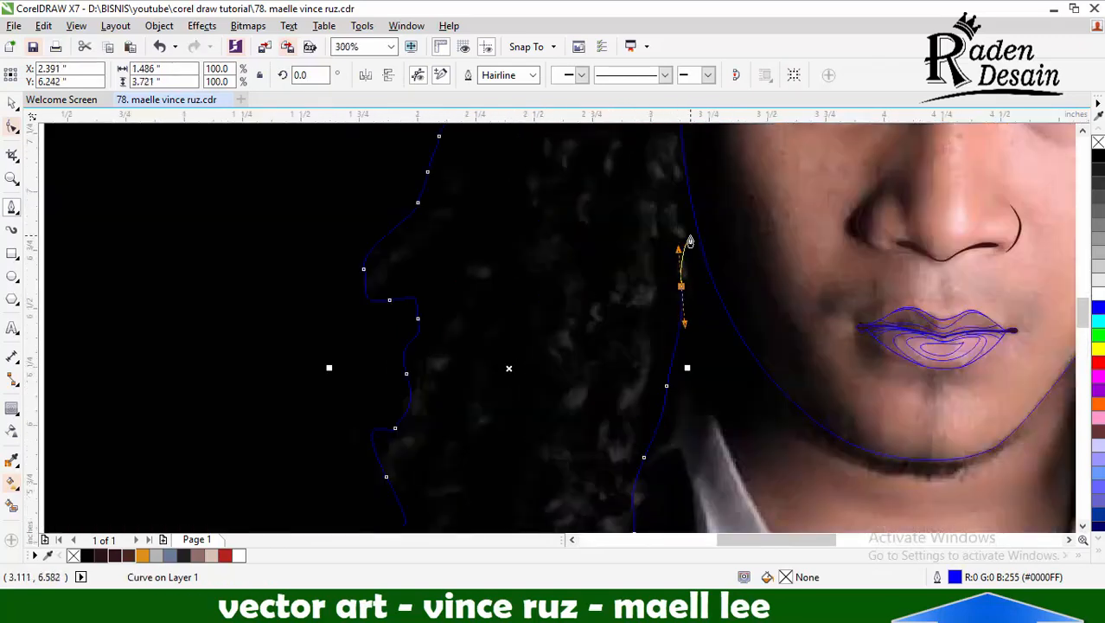
{"action": "scroll", "coordinate": [696, 338], "scroll_direction": "down", "scroll_amount": 2}
{"action": "scroll", "coordinate": [705, 247], "scroll_direction": "up", "scroll_amount": 1}
{"action": "scroll", "coordinate": [550, 185], "scroll_direction": "down", "scroll_amount": 1}
{"action": "scroll", "coordinate": [554, 217], "scroll_direction": "up", "scroll_amount": 1}
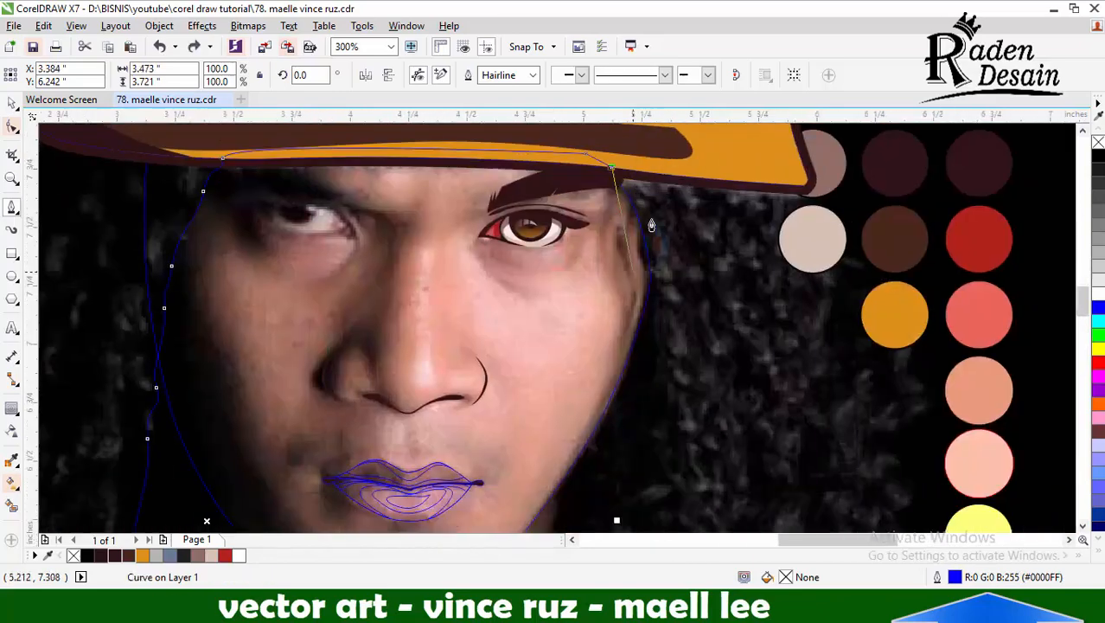
Trace the hair outline down the lit cheek and neck and around the lower lock tips over the jacket
{"action": "scroll", "coordinate": [596, 259], "scroll_direction": "down", "scroll_amount": 1}
{"action": "scroll", "coordinate": [604, 273], "scroll_direction": "up", "scroll_amount": 1}
{"action": "scroll", "coordinate": [636, 476], "scroll_direction": "down", "scroll_amount": 1}
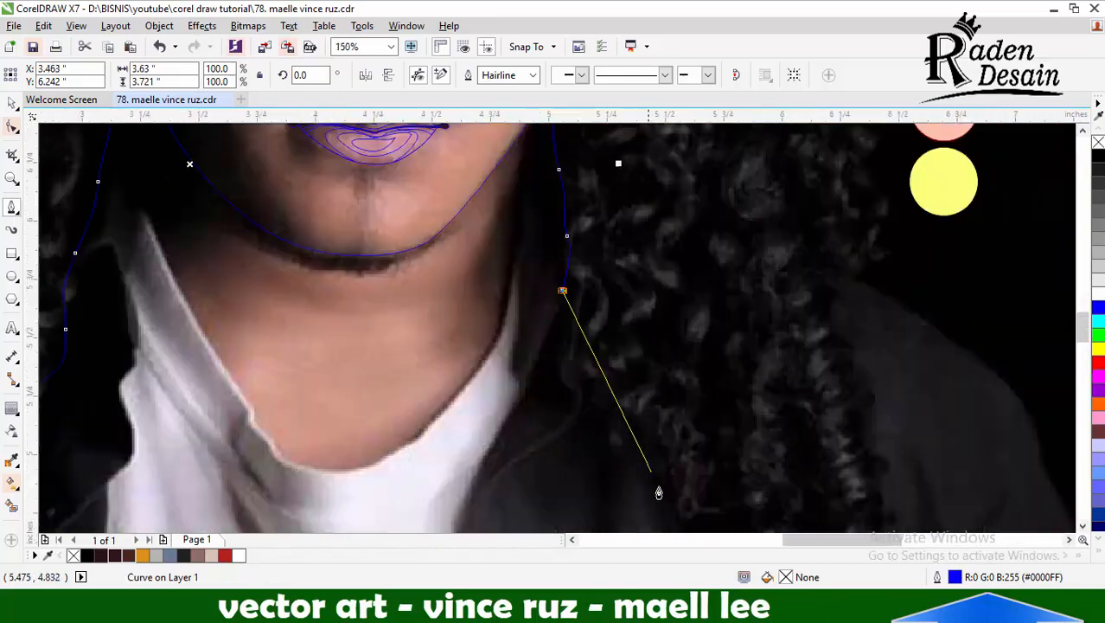
{"action": "scroll", "coordinate": [669, 394], "scroll_direction": "down", "scroll_amount": 1}
{"action": "scroll", "coordinate": [698, 449], "scroll_direction": "up", "scroll_amount": 1}
{"action": "scroll", "coordinate": [675, 335], "scroll_direction": "down", "scroll_amount": 2}
{"action": "scroll", "coordinate": [676, 332], "scroll_direction": "up", "scroll_amount": 1}
{"action": "left_click", "coordinate": [720, 338]}
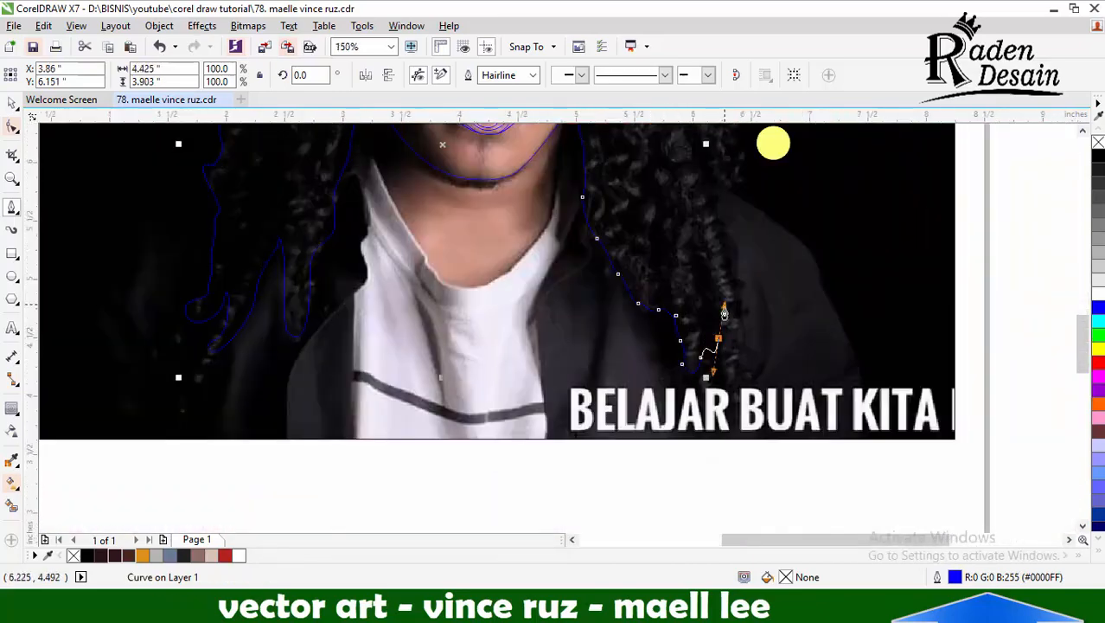
Continue the hair outline from the lit-side lock tips up the outer edge to beside the yellow swatch
{"action": "left_click", "coordinate": [742, 307]}
{"action": "scroll", "coordinate": [714, 335], "scroll_direction": "down", "scroll_amount": 1}
{"action": "scroll", "coordinate": [706, 270], "scroll_direction": "up", "scroll_amount": 2}
{"action": "left_click", "coordinate": [713, 356]}
{"action": "left_click", "coordinate": [700, 295]}
{"action": "scroll", "coordinate": [741, 350], "scroll_direction": "down", "scroll_amount": 2}
{"action": "scroll", "coordinate": [726, 360], "scroll_direction": "up", "scroll_amount": 3}
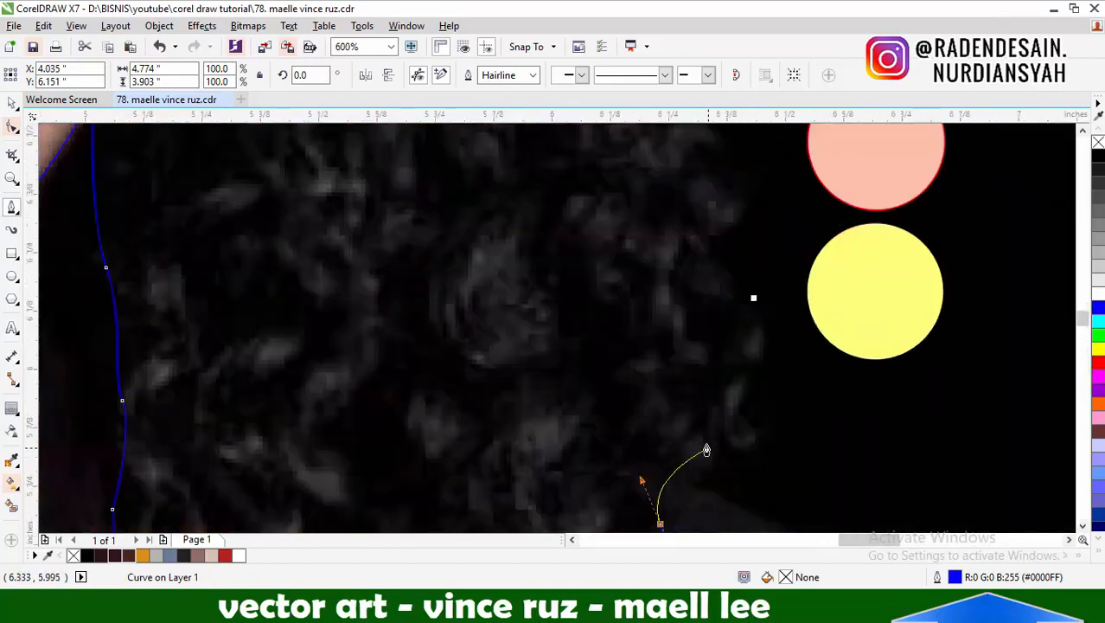
Trace the remaining outer edge of the lit-side hair up to the hat brim and close the outline across the hat
{"action": "left_click_drag", "start_coordinate": [710, 445], "coordinate": [710, 420]}
{"action": "left_click_drag", "start_coordinate": [730, 384], "coordinate": [765, 353]}
{"action": "left_click_drag", "start_coordinate": [741, 298], "coordinate": [677, 233]}
{"action": "scroll", "coordinate": [674, 397], "scroll_direction": "down", "scroll_amount": 1}
{"action": "scroll", "coordinate": [675, 277], "scroll_direction": "up", "scroll_amount": 1}
{"action": "scroll", "coordinate": [703, 410], "scroll_direction": "down", "scroll_amount": 1}
{"action": "scroll", "coordinate": [675, 285], "scroll_direction": "down", "scroll_amount": 1}
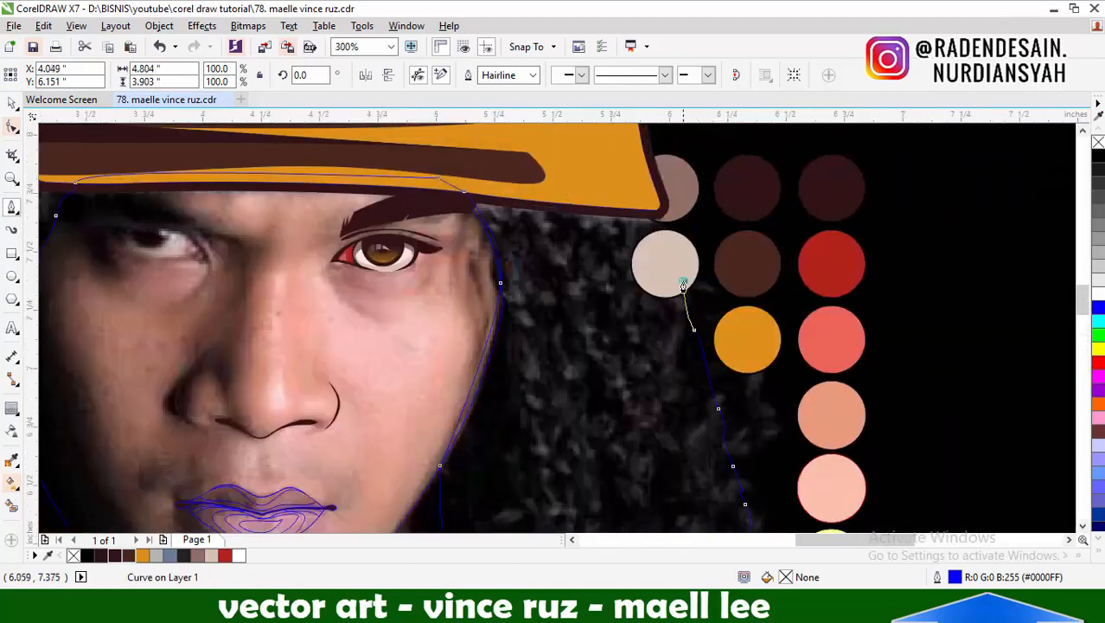
{"action": "scroll", "coordinate": [678, 315], "scroll_direction": "down", "scroll_amount": 1}
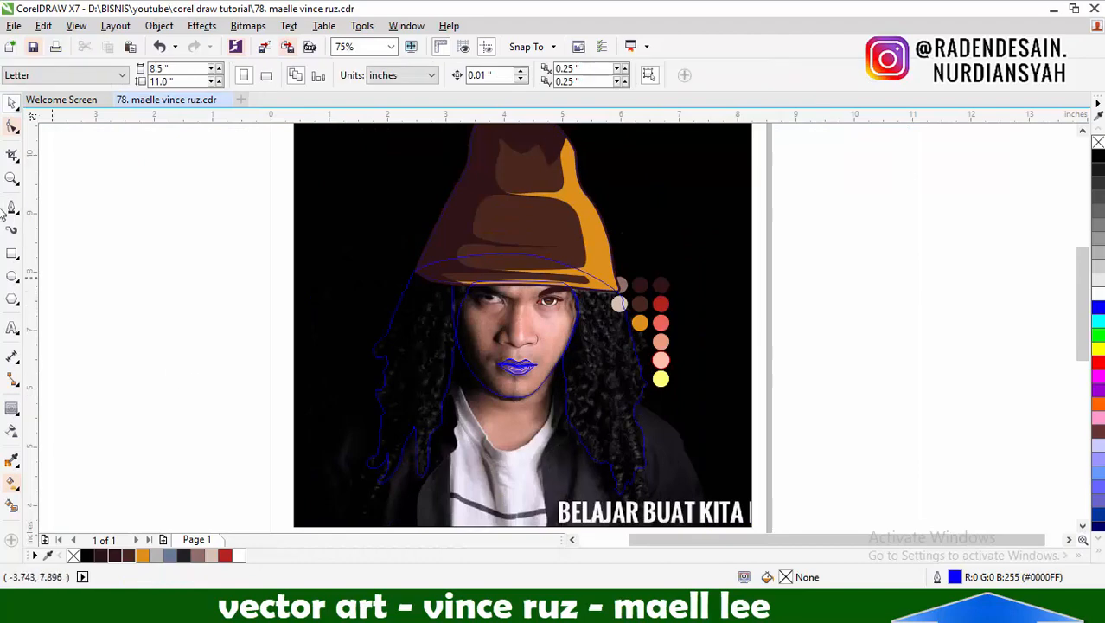
Start an inner strand shape outside the shadowed hair's jutting lock and trace it up towards a strand tip below the hat brim
{"action": "scroll", "coordinate": [456, 298], "scroll_direction": "up", "scroll_amount": 1}
{"action": "scroll", "coordinate": [467, 289], "scroll_direction": "down", "scroll_amount": 1}
{"action": "scroll", "coordinate": [421, 286], "scroll_direction": "up", "scroll_amount": 1}
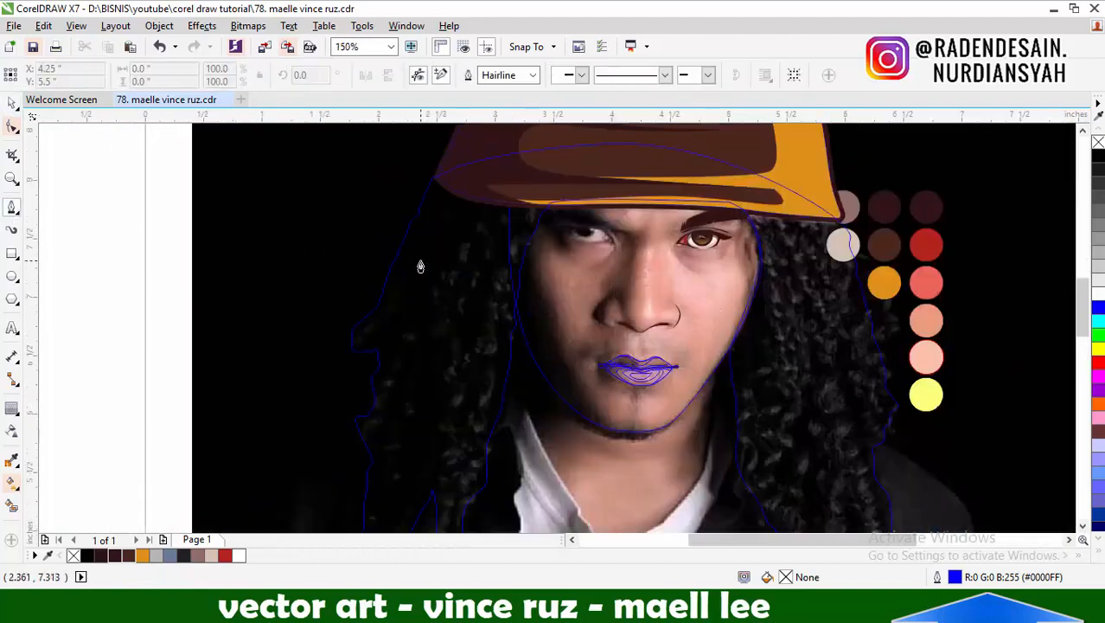
{"action": "scroll", "coordinate": [424, 246], "scroll_direction": "up", "scroll_amount": 1}
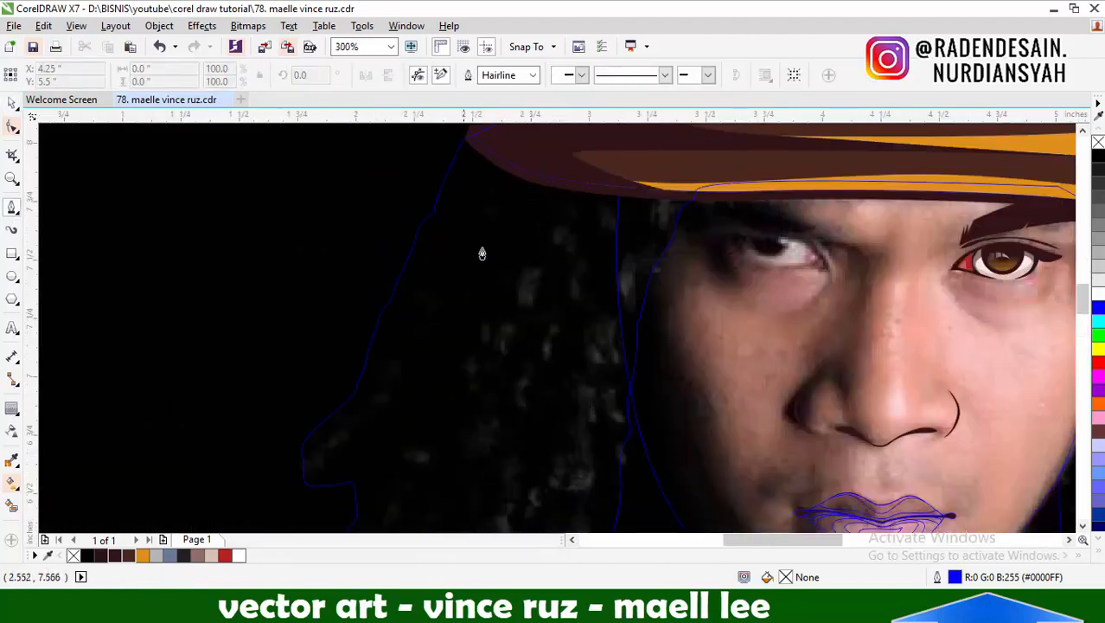
{"action": "scroll", "coordinate": [481, 254], "scroll_direction": "down", "scroll_amount": 1}
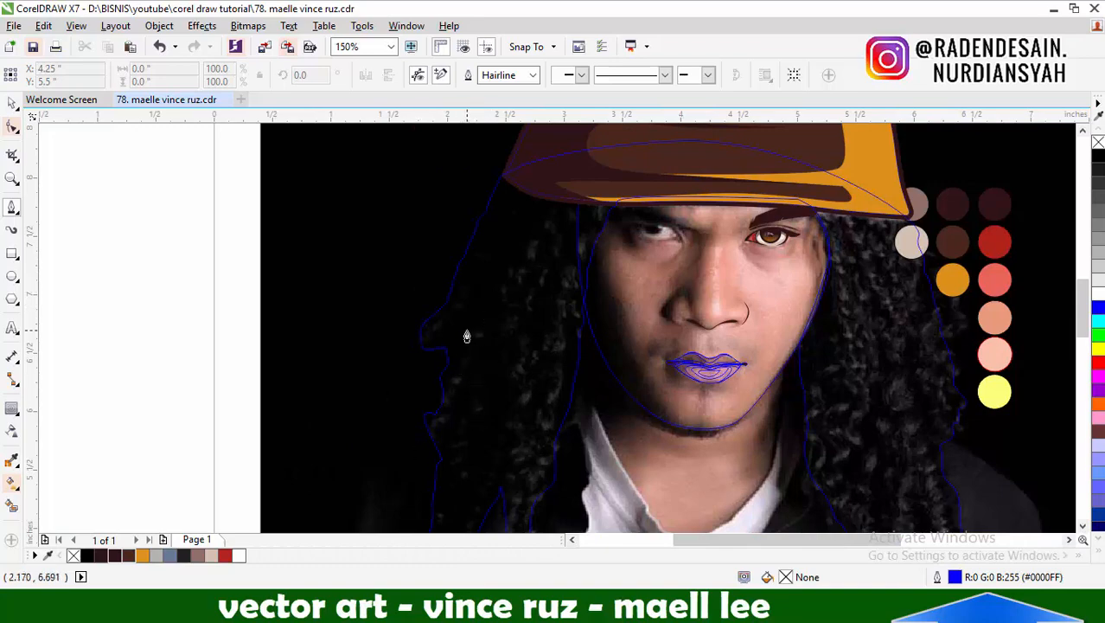
{"action": "scroll", "coordinate": [472, 298], "scroll_direction": "up", "scroll_amount": 1}
{"action": "left_click", "coordinate": [340, 411]}
{"action": "left_click_drag", "start_coordinate": [415, 375], "coordinate": [431, 359]}
{"action": "left_click_drag", "start_coordinate": [463, 321], "coordinate": [479, 305]}
{"action": "left_click_drag", "start_coordinate": [502, 269], "coordinate": [523, 249]}
{"action": "scroll", "coordinate": [490, 320], "scroll_direction": "down", "scroll_amount": 1}
{"action": "scroll", "coordinate": [514, 238], "scroll_direction": "up", "scroll_amount": 1}
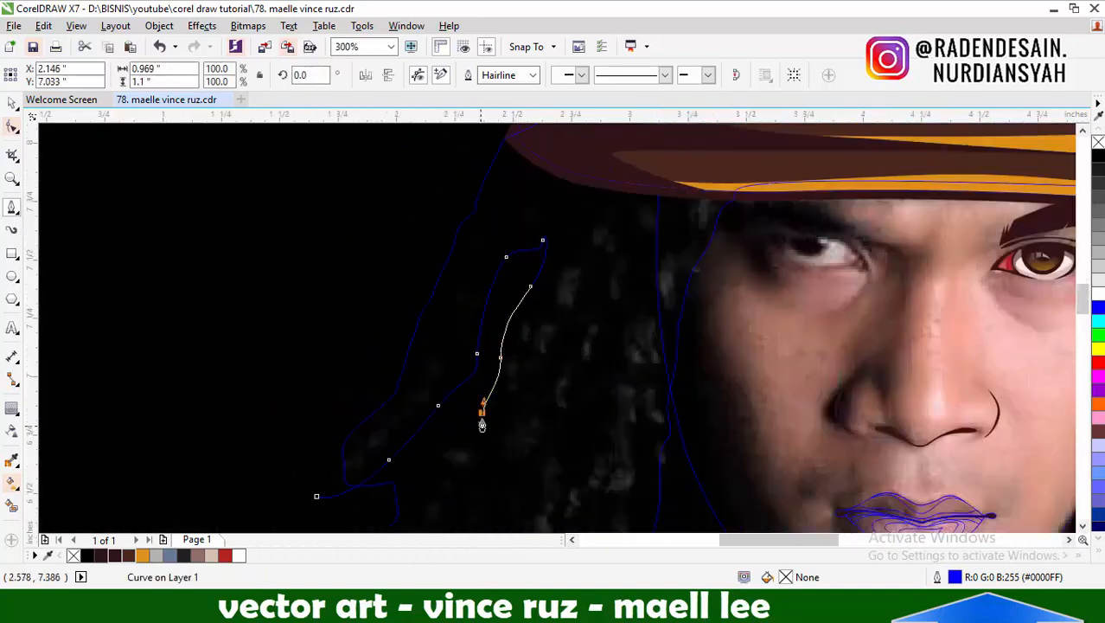
Bring the strand shape back down the outermost lock and trace the second strand up to its tip and down again
{"action": "left_click_drag", "start_coordinate": [448, 454], "coordinate": [439, 466]}
{"action": "left_click_drag", "start_coordinate": [425, 485], "coordinate": [422, 494]}
{"action": "scroll", "coordinate": [443, 326], "scroll_direction": "down", "scroll_amount": 1}
{"action": "scroll", "coordinate": [408, 469], "scroll_direction": "up", "scroll_amount": 1}
{"action": "left_click_drag", "start_coordinate": [417, 398], "coordinate": [409, 417]}
{"action": "scroll", "coordinate": [423, 378], "scroll_direction": "down", "scroll_amount": 1}
{"action": "scroll", "coordinate": [409, 472], "scroll_direction": "up", "scroll_amount": 1}
{"action": "left_click_drag", "start_coordinate": [409, 457], "coordinate": [431, 495]}
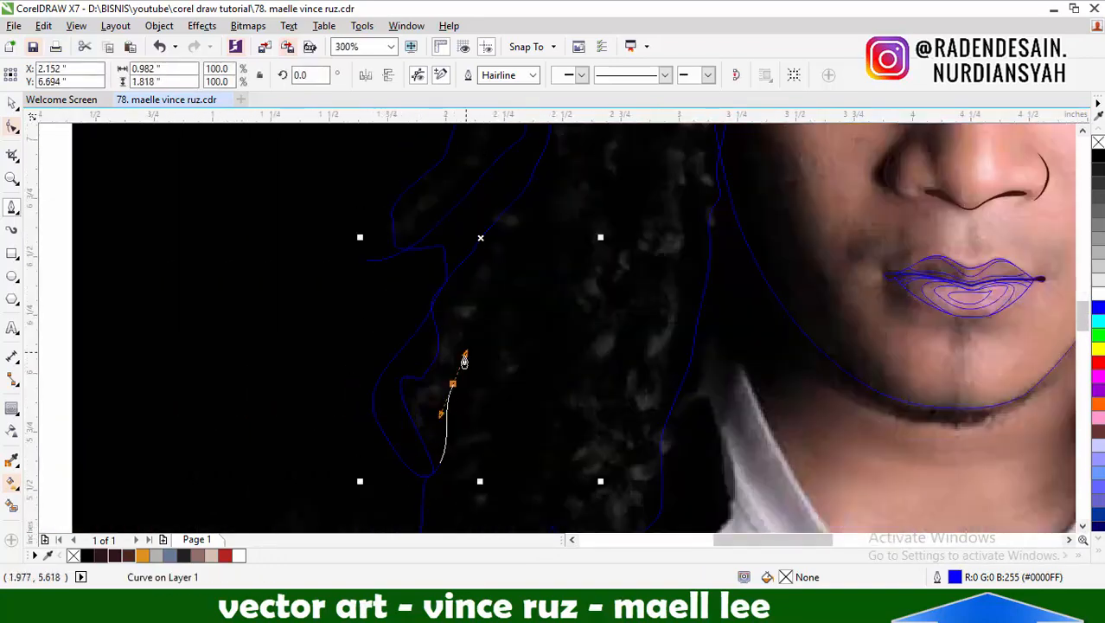
{"action": "scroll", "coordinate": [464, 362], "scroll_direction": "down", "scroll_amount": 1}
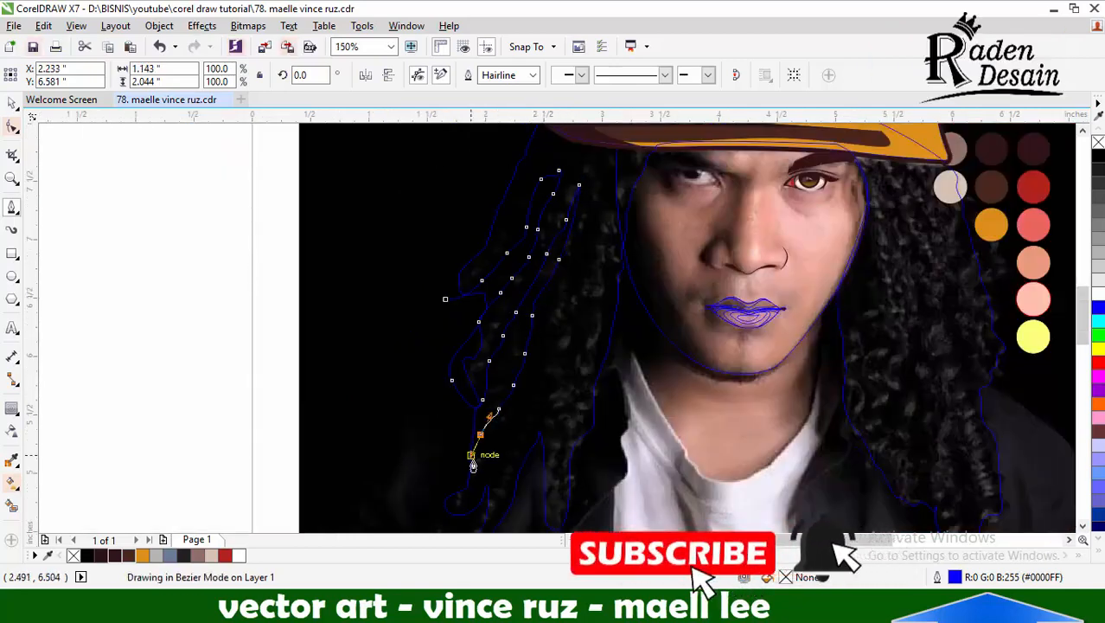
Loop the strand shape around the shadowed hair's lower end and trace the third strand up to its pointed tip
{"action": "scroll", "coordinate": [451, 330], "scroll_direction": "down", "scroll_amount": 1}
{"action": "scroll", "coordinate": [470, 426], "scroll_direction": "up", "scroll_amount": 1}
{"action": "left_click_drag", "start_coordinate": [399, 425], "coordinate": [417, 435]}
{"action": "left_click_drag", "start_coordinate": [466, 387], "coordinate": [475, 350]}
{"action": "scroll", "coordinate": [512, 333], "scroll_direction": "down", "scroll_amount": 1}
{"action": "scroll", "coordinate": [525, 299], "scroll_direction": "up", "scroll_amount": 1}
{"action": "left_click_drag", "start_coordinate": [512, 297], "coordinate": [515, 280]}
{"action": "left_click_drag", "start_coordinate": [521, 261], "coordinate": [535, 220]}
{"action": "left_click_drag", "start_coordinate": [544, 207], "coordinate": [550, 197]}
{"action": "left_click_drag", "start_coordinate": [554, 177], "coordinate": [558, 188]}
Trace the strand shape from the third strand's tip back down to the lower ends of the shadowed locks
{"action": "scroll", "coordinate": [554, 246], "scroll_direction": "down", "scroll_amount": 1}
{"action": "scroll", "coordinate": [544, 208], "scroll_direction": "up", "scroll_amount": 1}
{"action": "left_click_drag", "start_coordinate": [560, 270], "coordinate": [556, 287]}
{"action": "left_click_drag", "start_coordinate": [543, 343], "coordinate": [537, 356]}
{"action": "left_click_drag", "start_coordinate": [532, 386], "coordinate": [517, 422]}
{"action": "left_click_drag", "start_coordinate": [508, 462], "coordinate": [517, 456]}
Trace the innermost shadowed strands beside the cheek, then loop the shape over the hat and outside the hair to close it
{"action": "left_click_drag", "start_coordinate": [547, 360], "coordinate": [561, 298]}
{"action": "left_click_drag", "start_coordinate": [572, 277], "coordinate": [575, 266]}
{"action": "left_click_drag", "start_coordinate": [577, 249], "coordinate": [594, 243]}
{"action": "left_click_drag", "start_coordinate": [594, 289], "coordinate": [589, 304]}
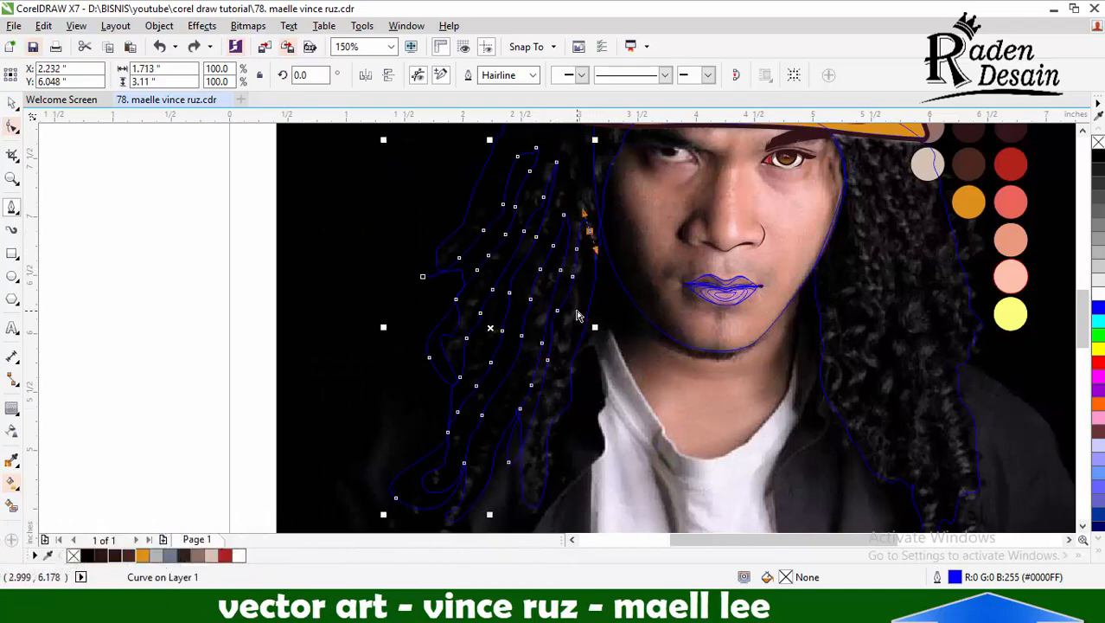
{"action": "left_click_drag", "start_coordinate": [558, 417], "coordinate": [562, 427]}
{"action": "left_click_drag", "start_coordinate": [583, 431], "coordinate": [587, 422]}
{"action": "scroll", "coordinate": [599, 346], "scroll_direction": "down", "scroll_amount": 1}
{"action": "left_click", "coordinate": [625, 227]}
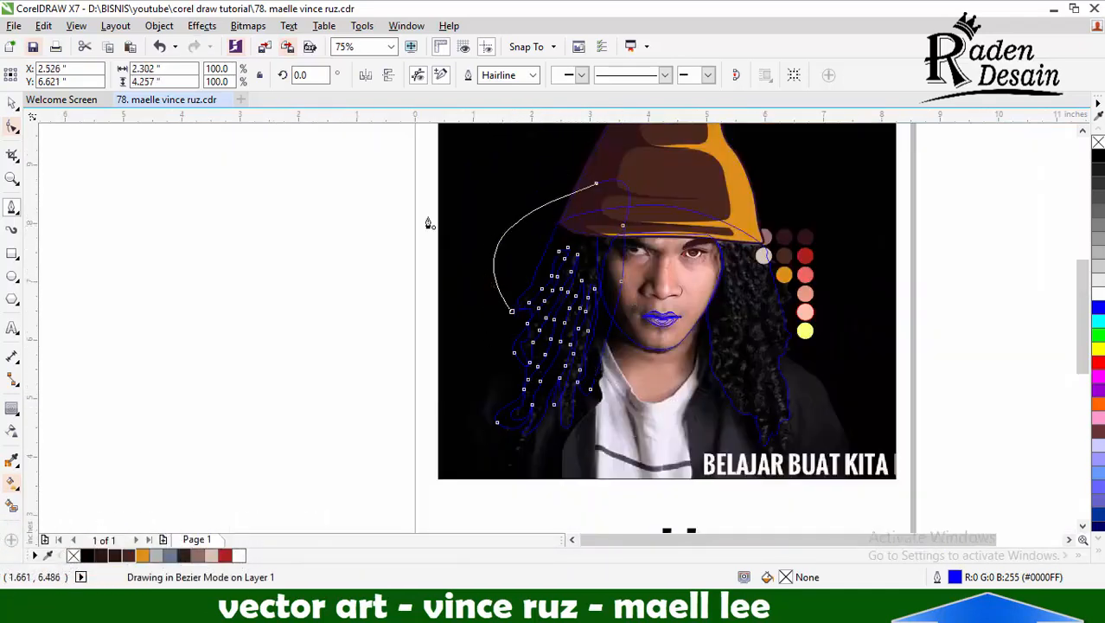
Cut the shadowed-side strand shape to the hair outline and delete the excess outside it
{"action": "key", "text": "space"}
{"action": "scroll", "coordinate": [631, 161], "scroll_direction": "up", "scroll_amount": 1}
{"action": "left_click", "coordinate": [624, 254], "text": "shift"}
{"action": "left_click", "coordinate": [536, 214]}
{"action": "key", "text": "Delete"}
{"action": "scroll", "coordinate": [505, 265], "scroll_direction": "down", "scroll_amount": 1}
{"action": "key", "text": "space"}
Draw small curl details inside the outermost shadowed strand and place resized, rotated copies along it
{"action": "scroll", "coordinate": [491, 311], "scroll_direction": "up", "scroll_amount": 2}
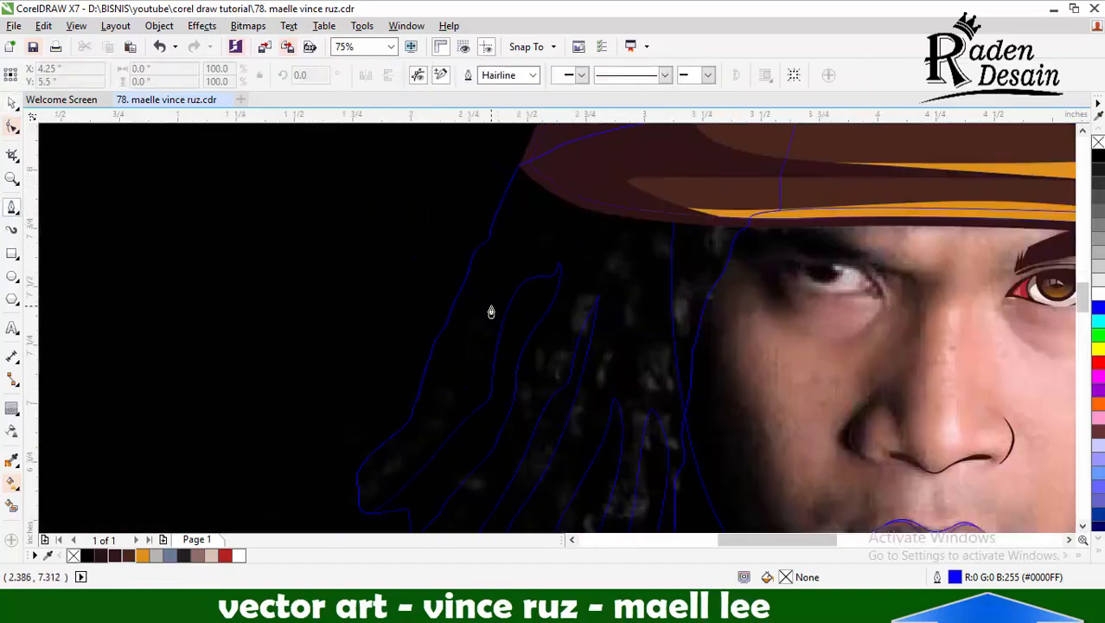
{"action": "scroll", "coordinate": [491, 311], "scroll_direction": "up", "scroll_amount": 1}
{"action": "scroll", "coordinate": [603, 223], "scroll_direction": "down", "scroll_amount": 2}
{"action": "key", "text": "space"}
{"action": "left_click_drag", "start_coordinate": [574, 252], "coordinate": [536, 372]}
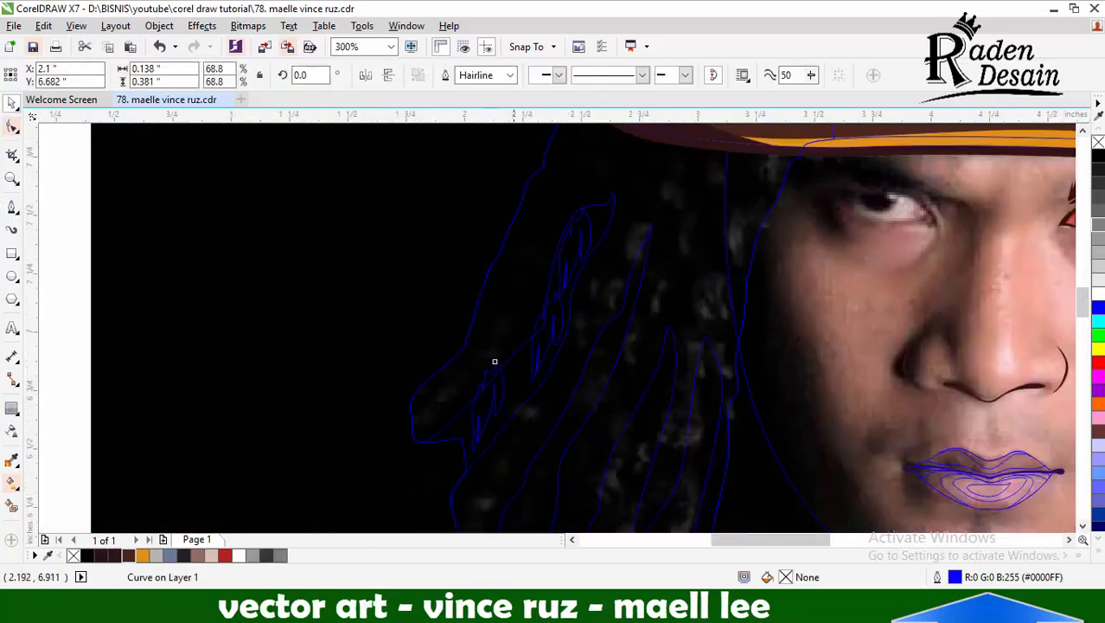
{"action": "scroll", "coordinate": [488, 393], "scroll_direction": "up", "scroll_amount": 1}
{"action": "scroll", "coordinate": [546, 357], "scroll_direction": "down", "scroll_amount": 1}
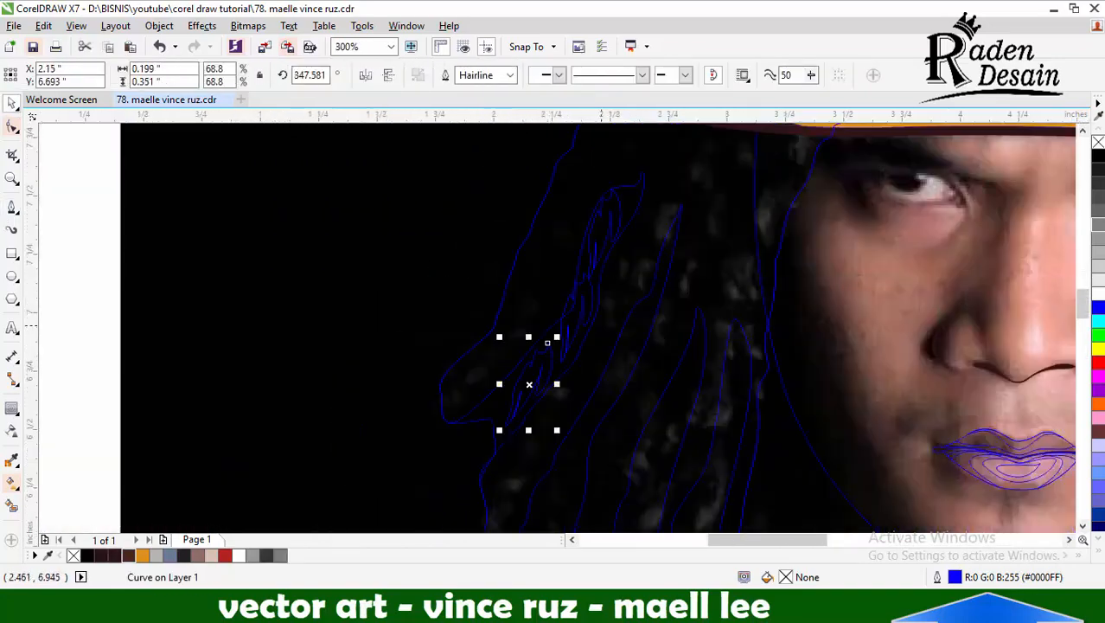
Place reduced copies of the curl detail down the second shadowed strand to its lower end
{"action": "scroll", "coordinate": [546, 343], "scroll_direction": "up", "scroll_amount": 1}
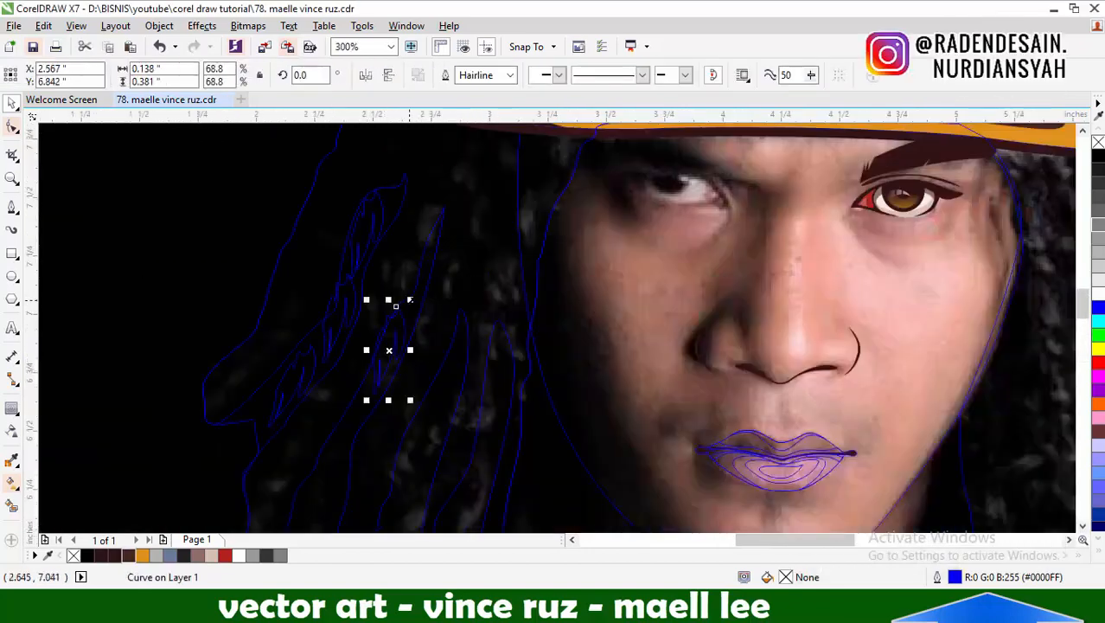
{"action": "scroll", "coordinate": [398, 330], "scroll_direction": "down", "scroll_amount": 1}
{"action": "scroll", "coordinate": [339, 424], "scroll_direction": "up", "scroll_amount": 1}
{"action": "left_click_drag", "start_coordinate": [459, 239], "coordinate": [434, 287]}
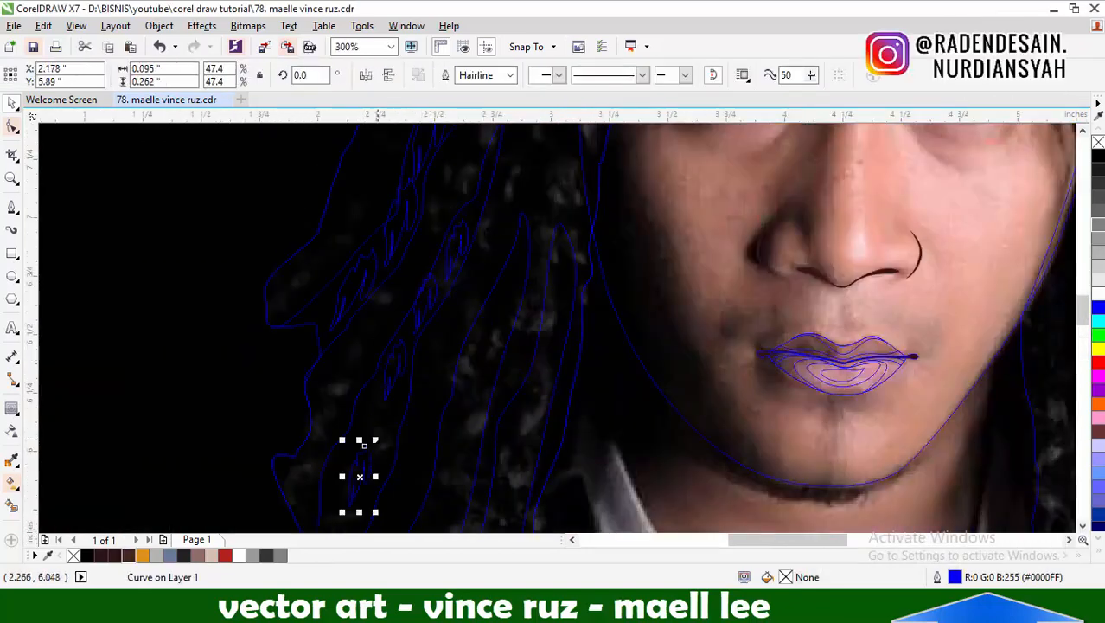
{"action": "scroll", "coordinate": [406, 347], "scroll_direction": "down", "scroll_amount": 1}
{"action": "left_click_drag", "start_coordinate": [377, 439], "coordinate": [358, 451]}
{"action": "scroll", "coordinate": [386, 412], "scroll_direction": "up", "scroll_amount": 1}
Place resized and rotated copies of the curl detail along the shadowed strands nearest the cheek
{"action": "left_click_drag", "start_coordinate": [508, 234], "coordinate": [512, 244]}
{"action": "left_click_drag", "start_coordinate": [513, 244], "coordinate": [392, 507]}
{"action": "scroll", "coordinate": [417, 425], "scroll_direction": "down", "scroll_amount": 1}
{"action": "scroll", "coordinate": [508, 264], "scroll_direction": "up", "scroll_amount": 1}
{"action": "left_click_drag", "start_coordinate": [404, 466], "coordinate": [519, 274]}
{"action": "scroll", "coordinate": [513, 267], "scroll_direction": "up", "scroll_amount": 1}
{"action": "mouse_move", "coordinate": [493, 315]}
{"action": "left_mouse_down"}
{"action": "mouse_move", "coordinate": [488, 241]}
{"action": "mouse_move", "coordinate": [473, 324]}
{"action": "left_mouse_up"}
{"action": "scroll", "coordinate": [490, 251], "scroll_direction": "down", "scroll_amount": 1}
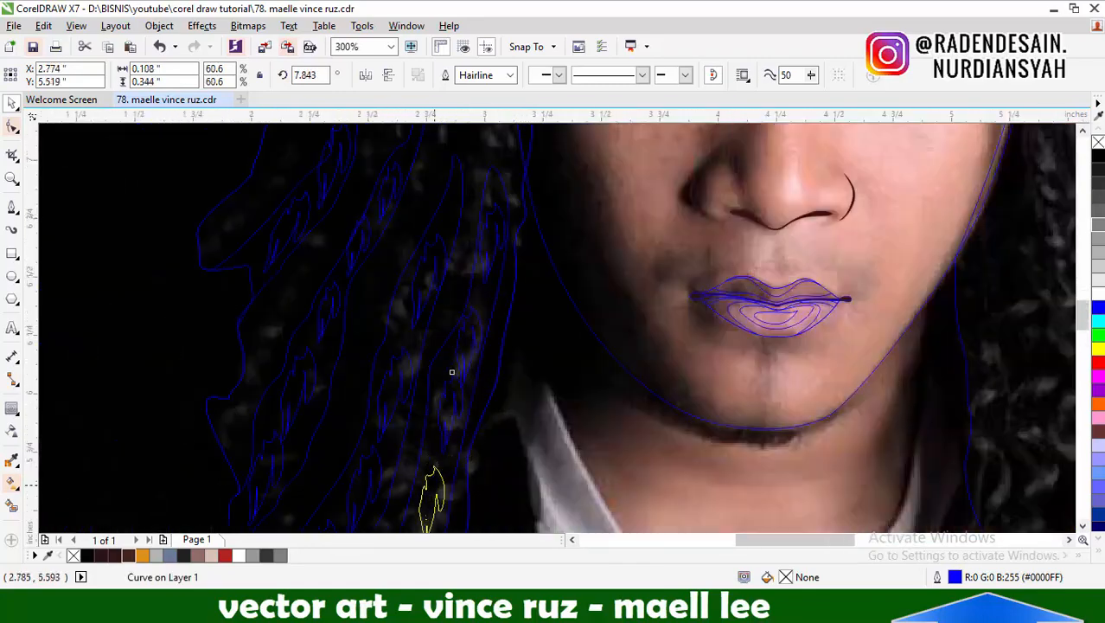
Add the last curl detail copies to the lower end of the inner shadowed strand beside the shirt collar
{"action": "left_click_drag", "start_coordinate": [435, 487], "coordinate": [435, 479]}
{"action": "scroll", "coordinate": [477, 298], "scroll_direction": "down", "scroll_amount": 1}
{"action": "scroll", "coordinate": [438, 491], "scroll_direction": "up", "scroll_amount": 1}
{"action": "left_click_drag", "start_coordinate": [468, 289], "coordinate": [457, 346]}
{"action": "scroll", "coordinate": [395, 378], "scroll_direction": "down", "scroll_amount": 2}
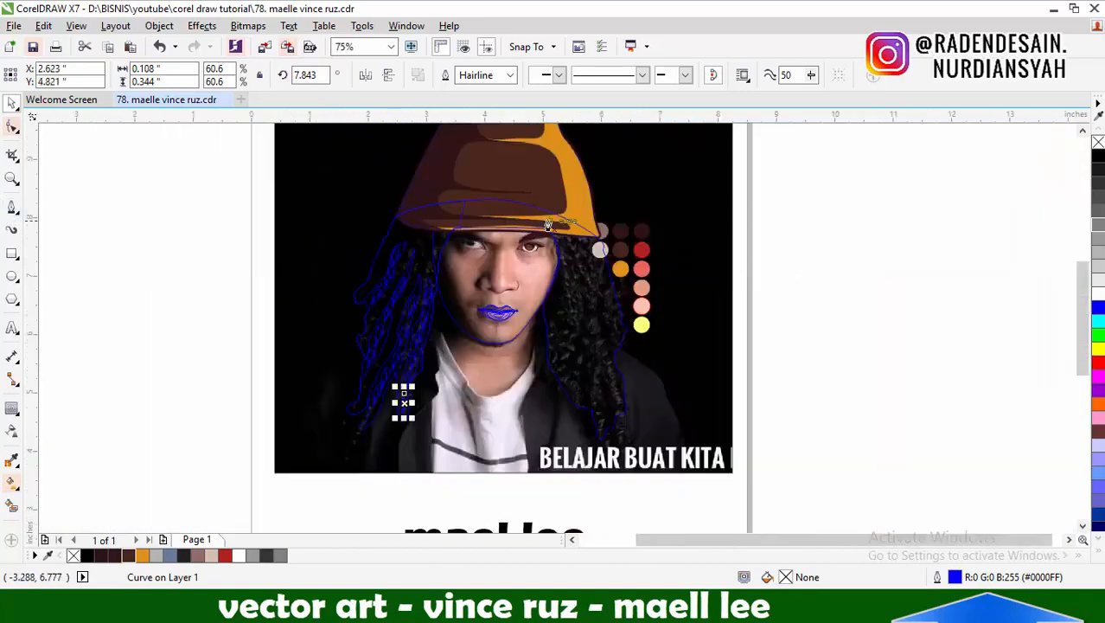
Start the lit-side strand shape at the temple and trace it down and around the first two strands beside the neck
{"action": "scroll", "coordinate": [569, 279], "scroll_direction": "up", "scroll_amount": 1}
{"action": "key", "text": "space"}
{"action": "left_click", "coordinate": [533, 209]}
{"action": "left_click_drag", "start_coordinate": [551, 294], "coordinate": [549, 324]}
{"action": "left_click", "coordinate": [513, 440]}
{"action": "left_click", "coordinate": [515, 488]}
{"action": "left_click", "coordinate": [551, 413]}
{"action": "left_click", "coordinate": [561, 435]}
{"action": "left_click", "coordinate": [563, 496]}
{"action": "left_click_drag", "start_coordinate": [585, 488], "coordinate": [585, 453]}
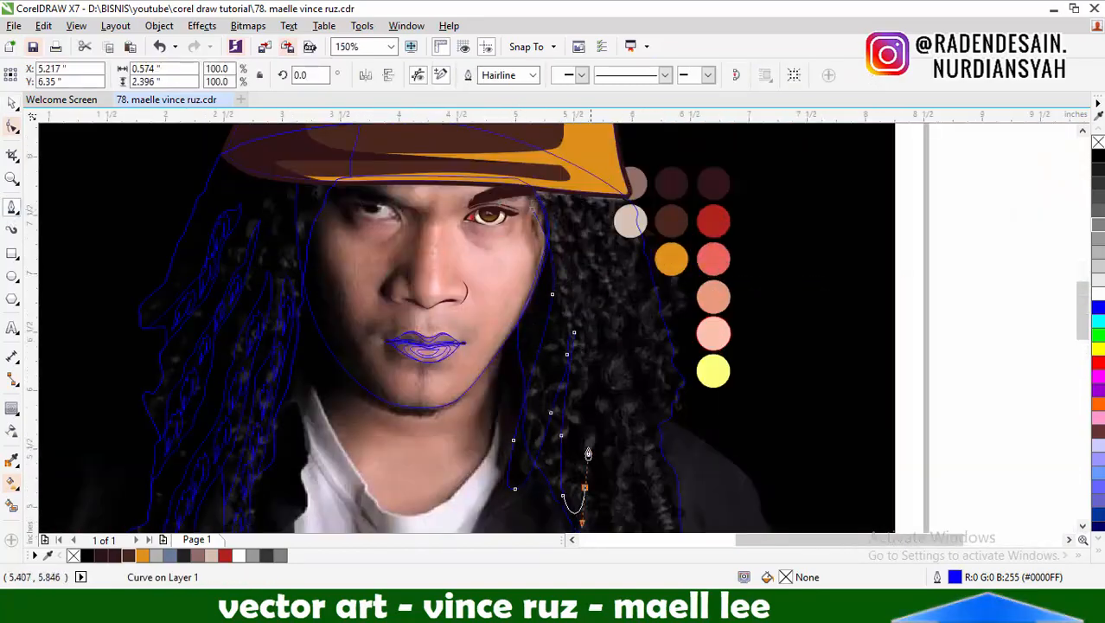
{"action": "left_click", "coordinate": [599, 402]}
{"action": "left_click", "coordinate": [598, 288]}
{"action": "left_click_drag", "start_coordinate": [607, 332], "coordinate": [612, 368]}
{"action": "scroll", "coordinate": [564, 298], "scroll_direction": "down", "scroll_amount": 1}
{"action": "scroll", "coordinate": [581, 331], "scroll_direction": "up", "scroll_amount": 1}
{"action": "key", "text": "ctrl+z"}
{"action": "key", "text": "ctrl+z"}
{"action": "key", "text": "ctrl+z"}
{"action": "key", "text": "ctrl+z"}
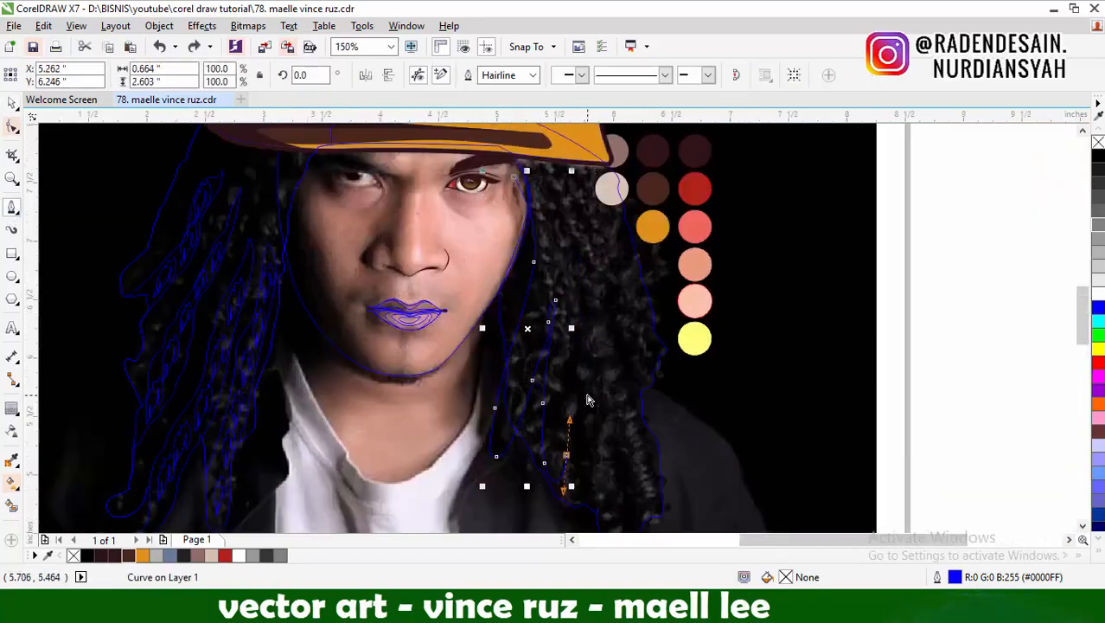
Trace the strand shape up the middle lit-side lock to a pointed tip and back down its other side
{"action": "left_click", "coordinate": [575, 357]}
{"action": "left_click", "coordinate": [576, 307]}
{"action": "left_click_drag", "start_coordinate": [577, 268], "coordinate": [581, 238]}
{"action": "left_click", "coordinate": [583, 319]}
{"action": "left_click", "coordinate": [587, 403]}
{"action": "left_click_drag", "start_coordinate": [582, 463], "coordinate": [576, 441]}
Trace the outer lit-side strands, loop the shape outside the hair and close it at the temple starting point
{"action": "scroll", "coordinate": [587, 357], "scroll_direction": "down", "scroll_amount": 1}
{"action": "scroll", "coordinate": [607, 428], "scroll_direction": "up", "scroll_amount": 1}
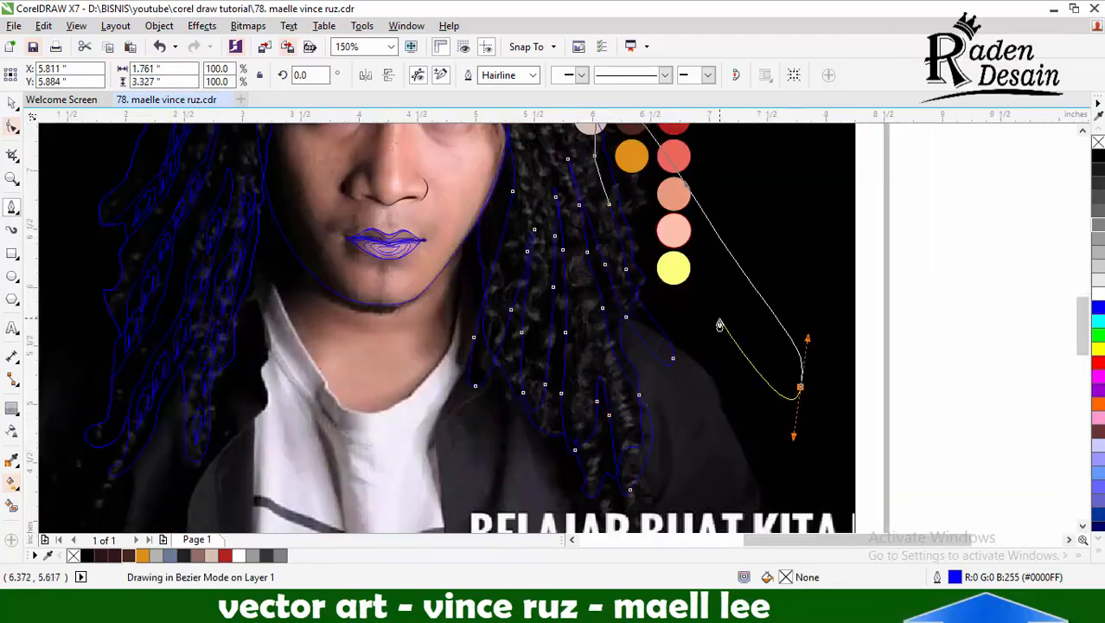
{"action": "scroll", "coordinate": [720, 322], "scroll_direction": "down", "scroll_amount": 1}
{"action": "left_click_drag", "start_coordinate": [563, 425], "coordinate": [561, 393]}
{"action": "scroll", "coordinate": [601, 206], "scroll_direction": "up", "scroll_amount": 1}
{"action": "left_click", "coordinate": [611, 211]}
Cut the lit-side strand shape to the hair outline and remove the excess outside it
{"action": "key", "text": "space"}
{"action": "left_click", "coordinate": [605, 380], "text": "shift"}
{"action": "left_click", "coordinate": [515, 75]}
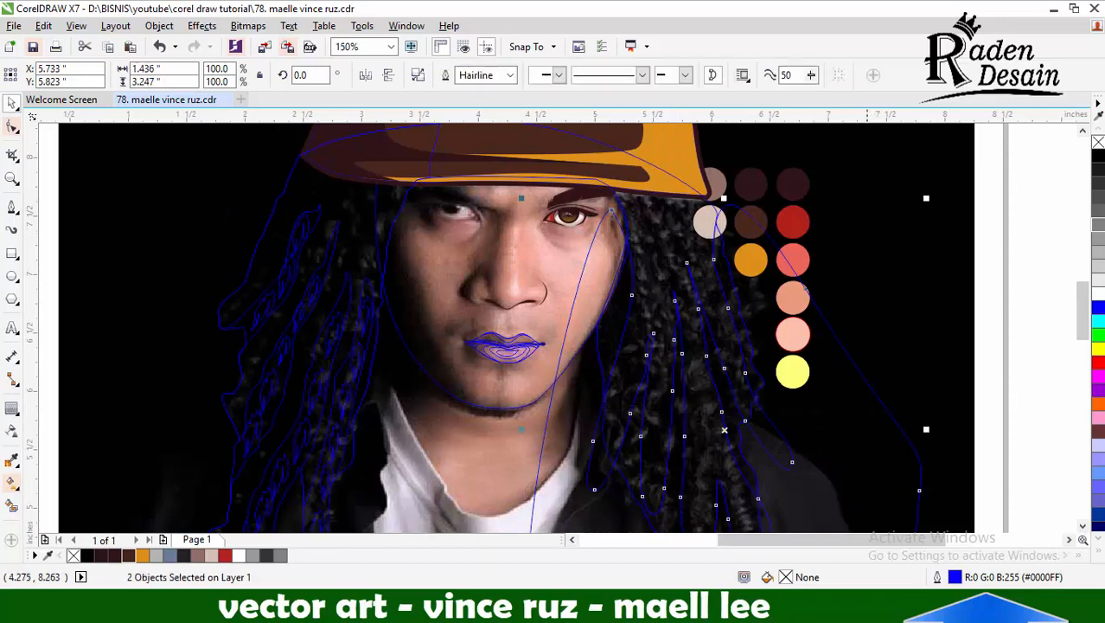
{"action": "left_click", "coordinate": [867, 203]}
Trace a closed shape with a wavy lower edge over the top of the lit-side hair, below the hat brim
{"action": "key", "text": "space"}
{"action": "scroll", "coordinate": [683, 209], "scroll_direction": "up", "scroll_amount": 1}
{"action": "left_click", "coordinate": [818, 344]}
{"action": "left_click_drag", "start_coordinate": [758, 300], "coordinate": [711, 239]}
{"action": "left_click_drag", "start_coordinate": [638, 219], "coordinate": [610, 231]}
{"action": "left_click_drag", "start_coordinate": [607, 249], "coordinate": [584, 219]}
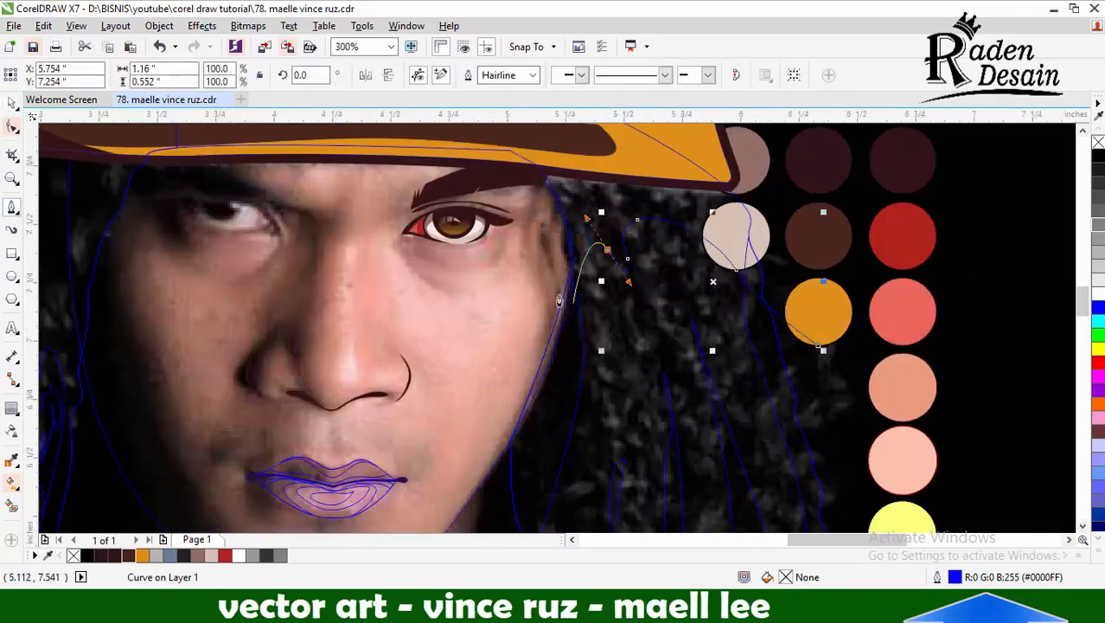
{"action": "left_click_drag", "start_coordinate": [818, 344], "coordinate": [822, 188]}
Cut the tops of the lit-side strand shape with the newly traced wavy shape
{"action": "key", "text": "space"}
{"action": "left_click", "coordinate": [670, 302], "text": "shift"}
{"action": "left_click", "coordinate": [515, 75]}
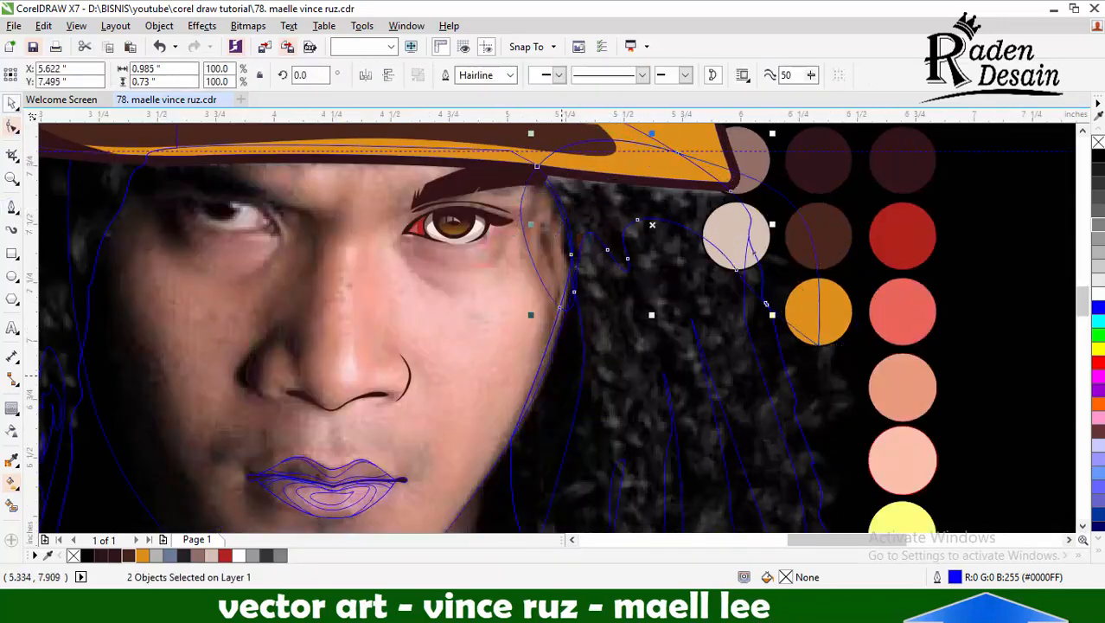
{"action": "left_click", "coordinate": [582, 260], "text": "shift"}
{"action": "left_click", "coordinate": [468, 76]}
Remove the stray horizontal guideline crossing the hat brim
{"action": "left_click", "coordinate": [667, 156]}
{"action": "left_click_drag", "start_coordinate": [756, 151], "coordinate": [758, 146]}
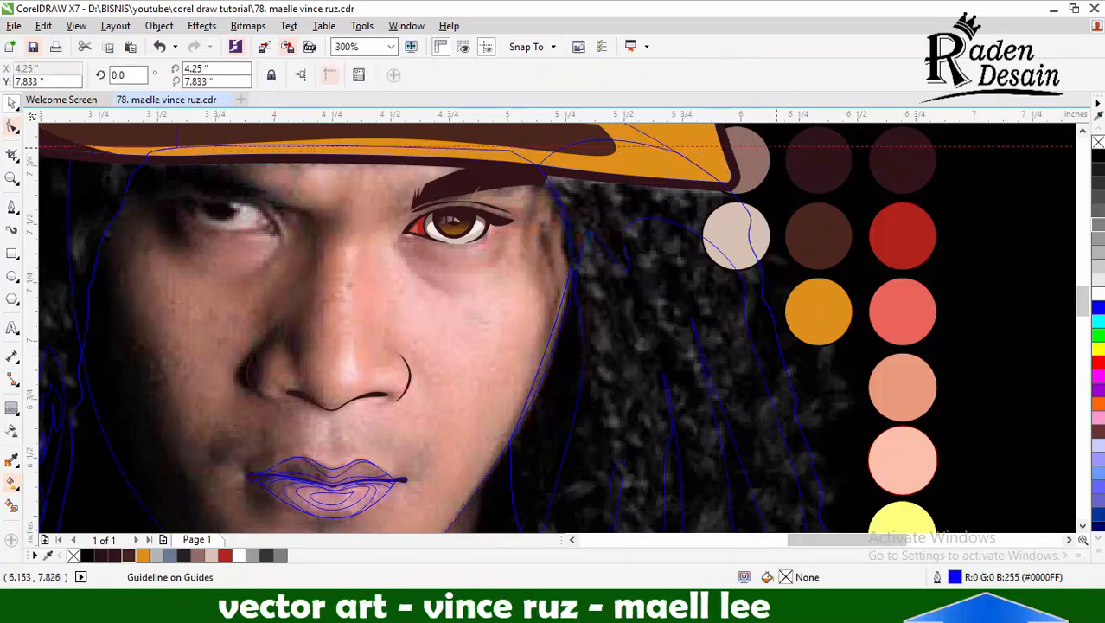
{"action": "right_click", "coordinate": [777, 147]}
{"action": "left_click", "coordinate": [822, 329]}
Copy one small strand detail mark from the dark-side hair into the lit-side hair
{"action": "scroll", "coordinate": [785, 292], "scroll_direction": "down", "scroll_amount": 1}
{"action": "left_click_drag", "start_coordinate": [368, 334], "coordinate": [703, 369]}
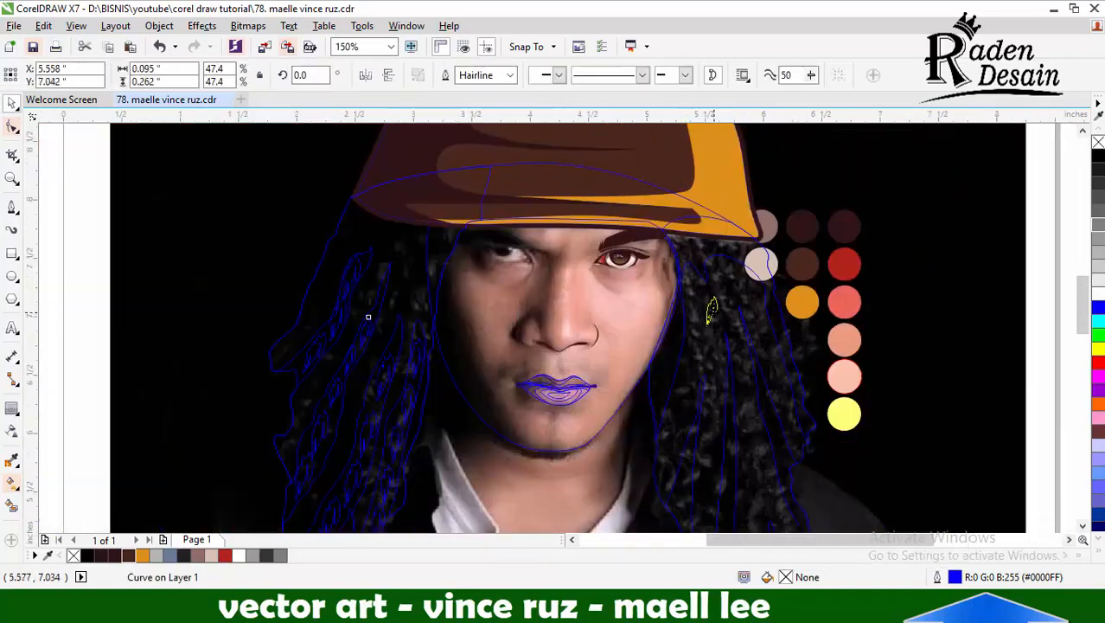
{"action": "scroll", "coordinate": [748, 414], "scroll_direction": "down", "scroll_amount": 1}
{"action": "scroll", "coordinate": [635, 437], "scroll_direction": "up", "scroll_amount": 1}
{"action": "left_click", "coordinate": [578, 329]}
{"action": "left_click", "coordinate": [1099, 197]}
{"action": "key", "text": "ctrl+z"}
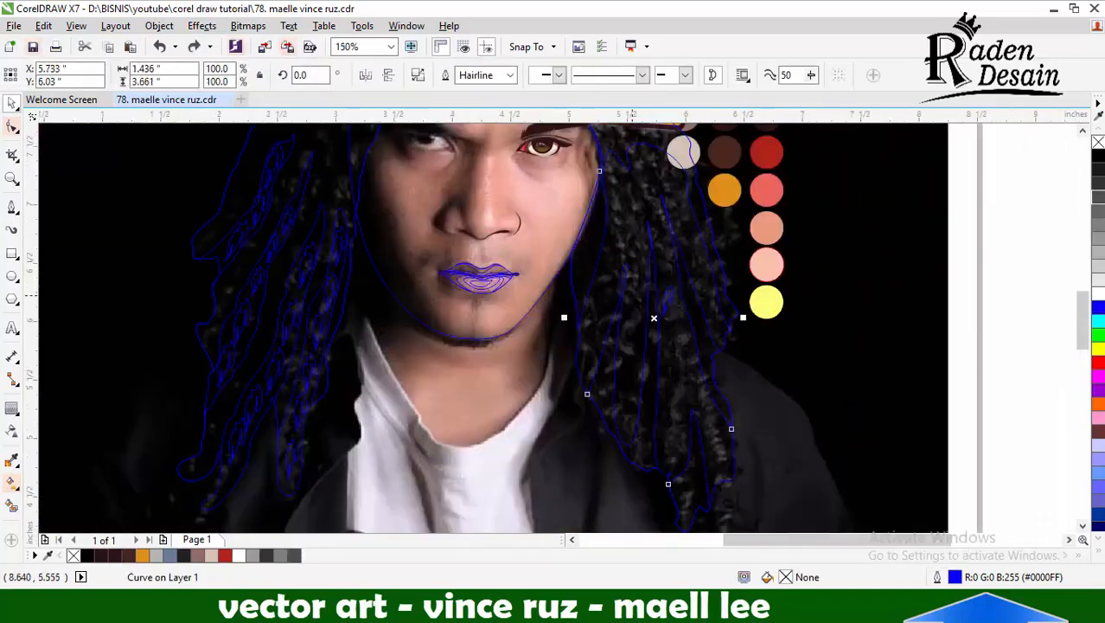
Give the lit-side strand shape a yellow outline
{"action": "scroll", "coordinate": [634, 294], "scroll_direction": "up", "scroll_amount": 1}
{"action": "left_click", "coordinate": [552, 241]}
{"action": "left_click", "coordinate": [547, 258]}
{"action": "right_click", "coordinate": [1098, 349]}
Place copies of the detail mark down the lit-side strand nearest the face, scaling and rotating them to follow the lock
{"action": "left_click_drag", "start_coordinate": [714, 284], "coordinate": [614, 155]}
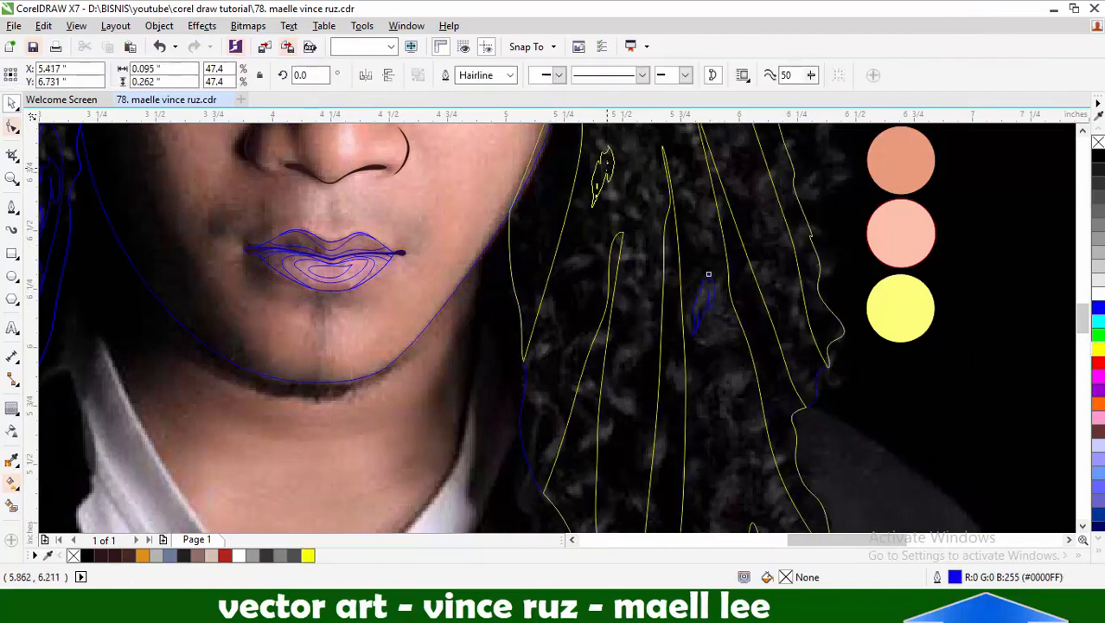
{"action": "right_click", "coordinate": [614, 155]}
{"action": "left_click_drag", "start_coordinate": [620, 212], "coordinate": [619, 184]}
{"action": "scroll", "coordinate": [637, 234], "scroll_direction": "down", "scroll_amount": 1}
{"action": "scroll", "coordinate": [620, 173], "scroll_direction": "up", "scroll_amount": 1}
{"action": "double_click", "coordinate": [622, 231]}
{"action": "left_click", "coordinate": [11, 103]}
{"action": "left_click_drag", "start_coordinate": [583, 344], "coordinate": [565, 423]}
{"action": "right_click", "coordinate": [566, 423]}
{"action": "scroll", "coordinate": [570, 394], "scroll_direction": "down", "scroll_amount": 1}
{"action": "scroll", "coordinate": [717, 412], "scroll_direction": "up", "scroll_amount": 1}
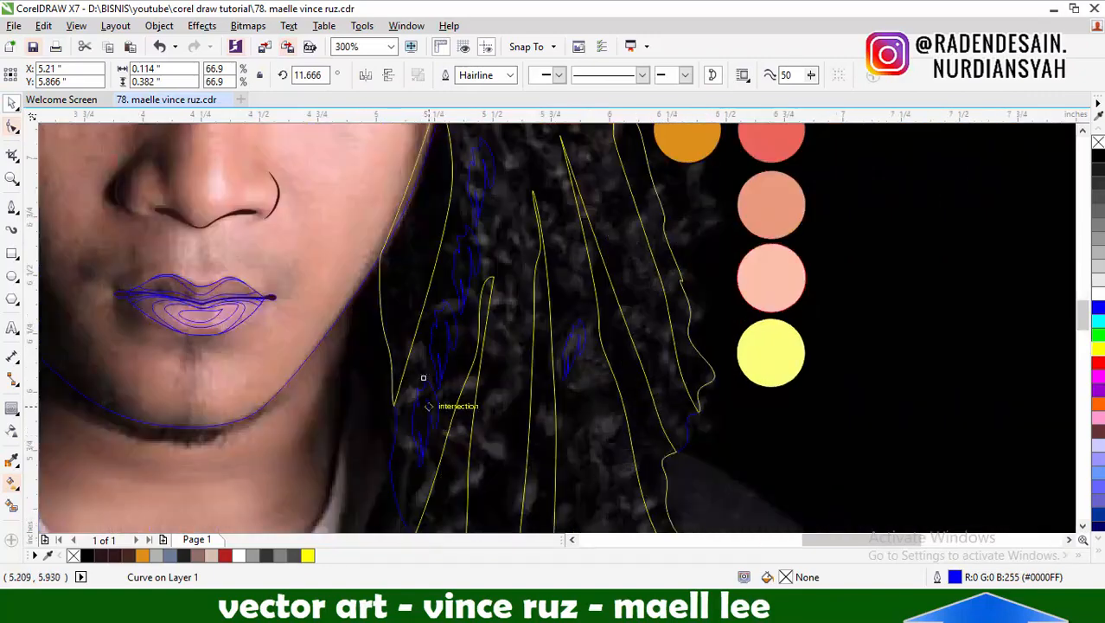
Duplicate the detail mark, rotated about 20°, along the second lit-side strand from its lower end up to the top
{"action": "left_click_drag", "start_coordinate": [513, 191], "coordinate": [504, 366]}
{"action": "right_click", "coordinate": [513, 282]}
{"action": "right_click", "coordinate": [505, 365]}
{"action": "scroll", "coordinate": [506, 364], "scroll_direction": "down", "scroll_amount": 1}
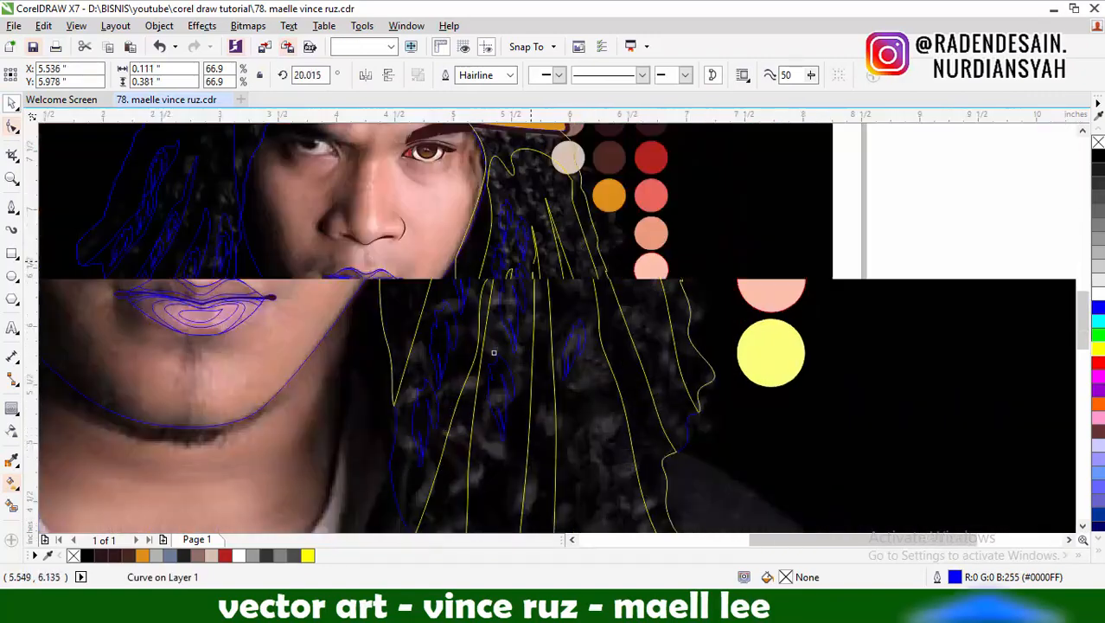
{"action": "scroll", "coordinate": [509, 365], "scroll_direction": "up", "scroll_amount": 1}
{"action": "left_click_drag", "start_coordinate": [511, 263], "coordinate": [505, 327]}
{"action": "right_click", "coordinate": [499, 425]}
{"action": "scroll", "coordinate": [498, 423], "scroll_direction": "down", "scroll_amount": 1}
{"action": "scroll", "coordinate": [467, 261], "scroll_direction": "up", "scroll_amount": 1}
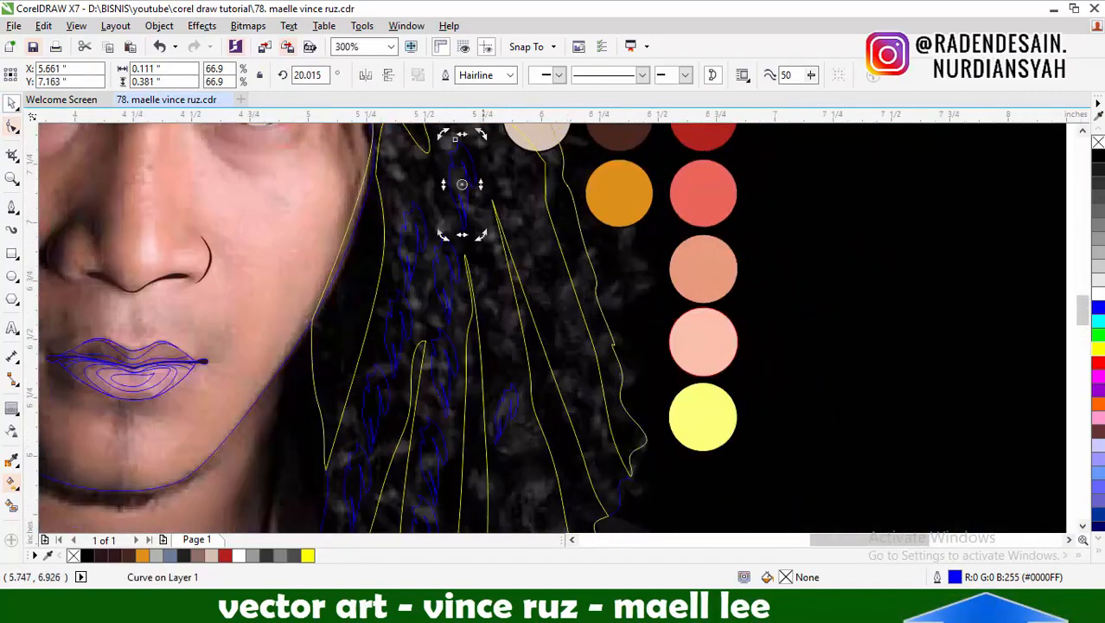
Place rotated copies of the detail mark, at about 30°, down the middle lit-side strand
{"action": "left_click_drag", "start_coordinate": [501, 338], "coordinate": [504, 350]}
{"action": "right_click", "coordinate": [504, 350]}
{"action": "scroll", "coordinate": [503, 349], "scroll_direction": "down", "scroll_amount": 1}
{"action": "scroll", "coordinate": [523, 479], "scroll_direction": "up", "scroll_amount": 1}
{"action": "left_click_drag", "start_coordinate": [496, 212], "coordinate": [517, 323]}
{"action": "right_click", "coordinate": [517, 322]}
{"action": "scroll", "coordinate": [517, 322], "scroll_direction": "down", "scroll_amount": 1}
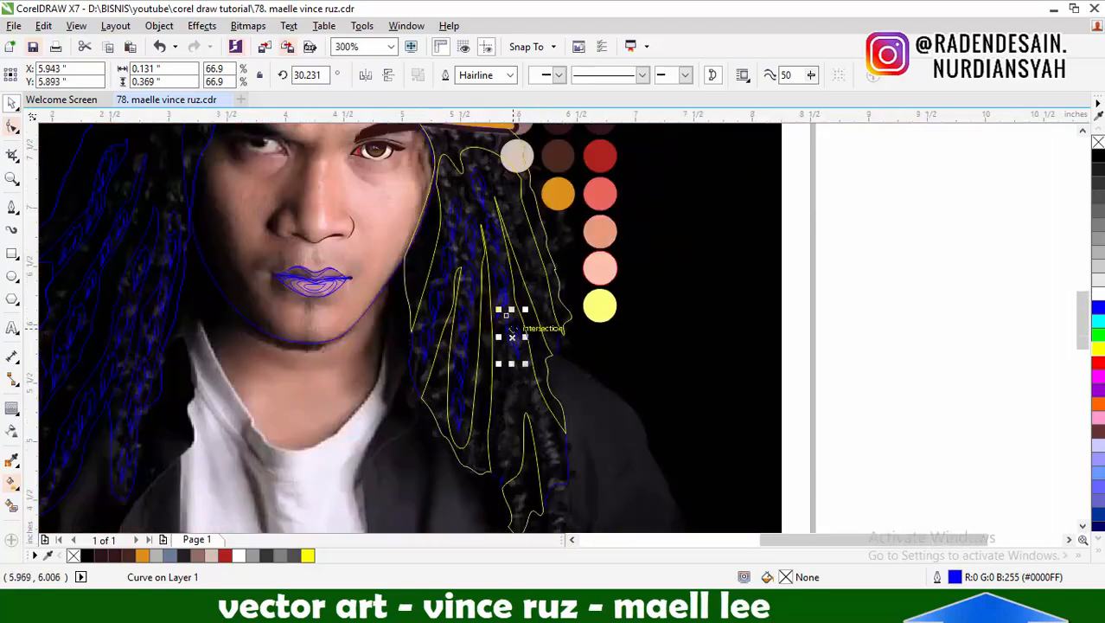
{"action": "scroll", "coordinate": [508, 387], "scroll_direction": "up", "scroll_amount": 1}
{"action": "left_click_drag", "start_coordinate": [506, 391], "coordinate": [511, 442]}
{"action": "right_click", "coordinate": [511, 443]}
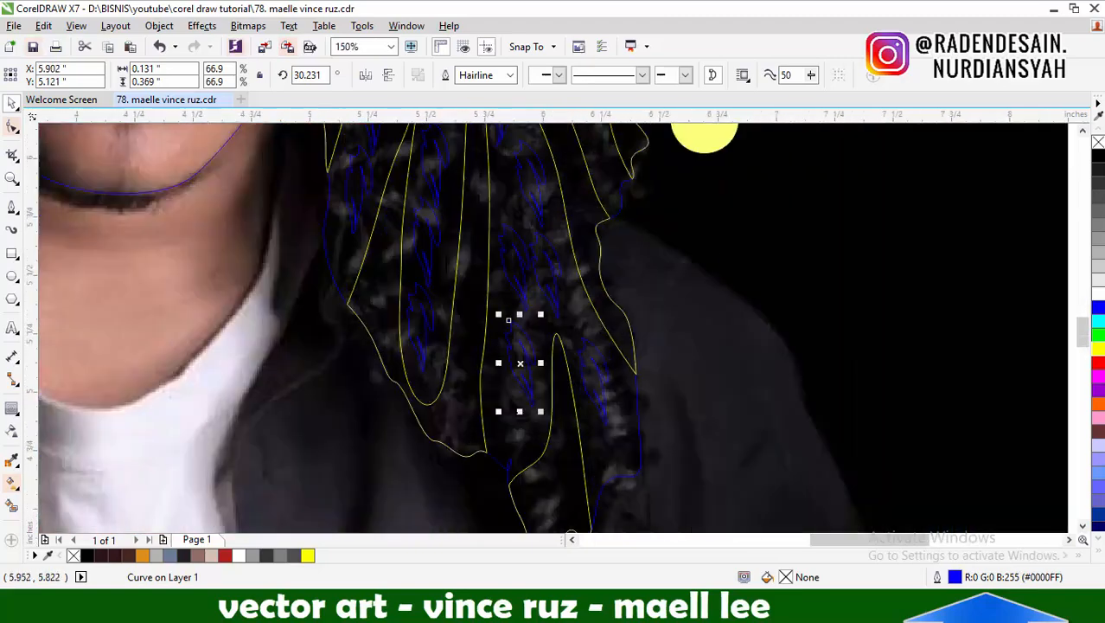
Fill the remaining lower and outer lit-side strands with further copies of the detail mark
{"action": "left_click_drag", "start_coordinate": [517, 352], "coordinate": [506, 390]}
{"action": "right_click", "coordinate": [506, 390]}
{"action": "scroll", "coordinate": [506, 390], "scroll_direction": "down", "scroll_amount": 1}
{"action": "scroll", "coordinate": [517, 268], "scroll_direction": "up", "scroll_amount": 1}
{"action": "scroll", "coordinate": [557, 185], "scroll_direction": "up", "scroll_amount": 1}
{"action": "left_click_drag", "start_coordinate": [469, 145], "coordinate": [486, 259]}
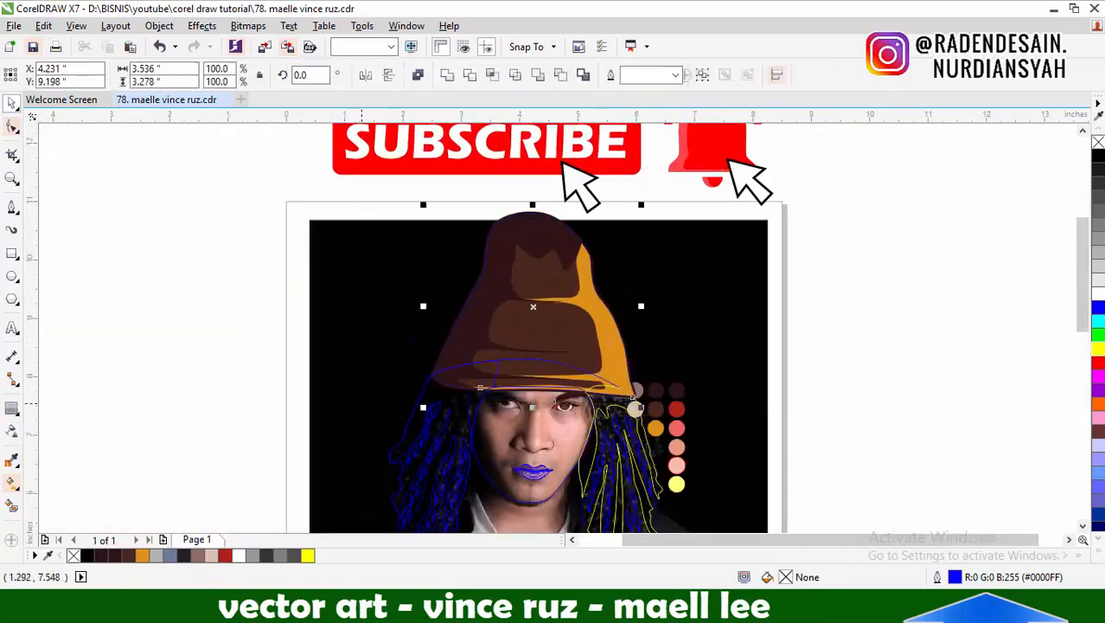
Fill the hair base on both sides of the face with the dark maroon sampled from the hat
{"action": "key", "text": "shift+Page_Up"}
{"action": "left_click", "coordinate": [808, 340]}
{"action": "left_click", "coordinate": [11, 460]}
{"action": "left_click", "coordinate": [460, 366]}
{"action": "left_click", "coordinate": [449, 390]}
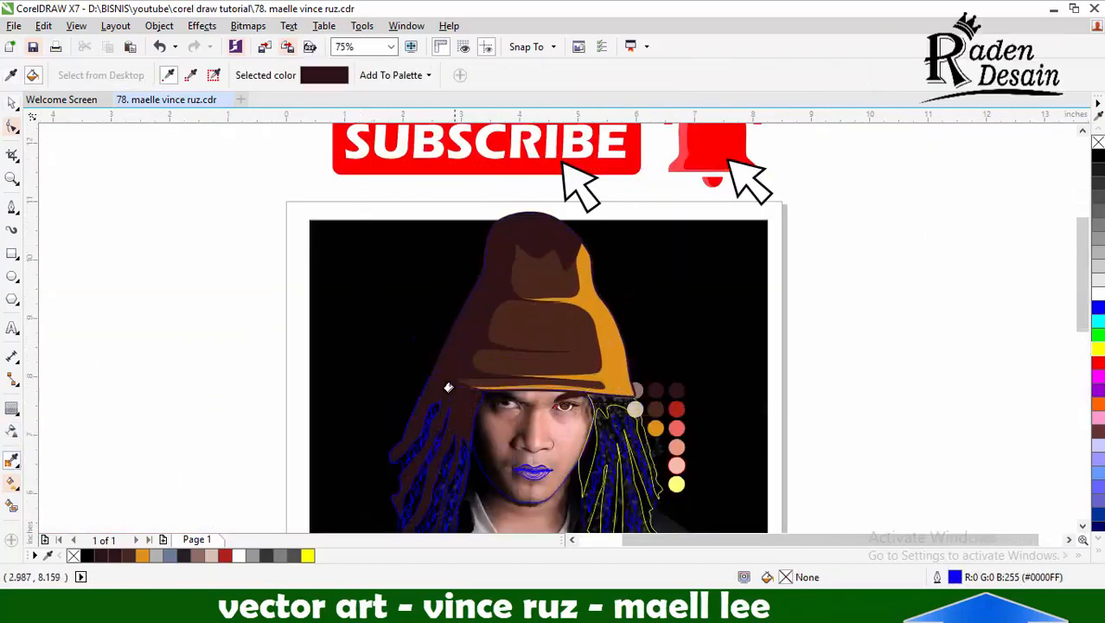
{"action": "scroll", "coordinate": [455, 338], "scroll_direction": "down", "scroll_amount": 1}
{"action": "scroll", "coordinate": [536, 385], "scroll_direction": "up", "scroll_amount": 2}
{"action": "left_click", "coordinate": [504, 328]}
Fill the strand shape with the lighter brown sampled from the hat panel
{"action": "left_click", "coordinate": [374, 219], "text": "shift"}
{"action": "left_click", "coordinate": [500, 333]}
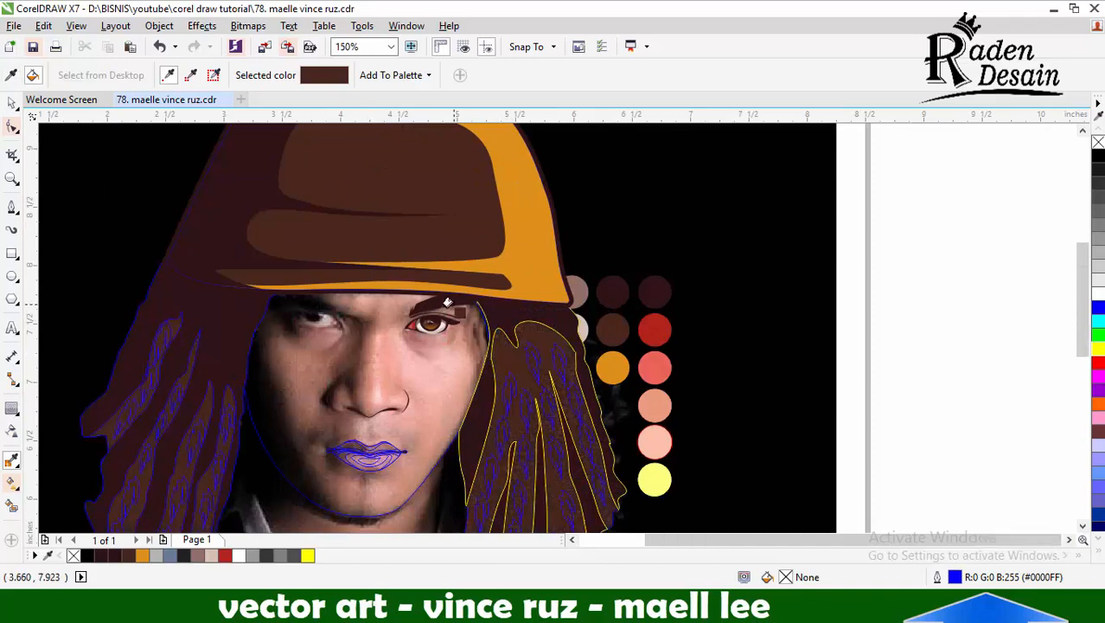
{"action": "scroll", "coordinate": [451, 305], "scroll_direction": "down", "scroll_amount": 1}
Select the strand detail marks on each side of the hair and weld them into one shape per side
{"action": "left_click", "coordinate": [11, 107]}
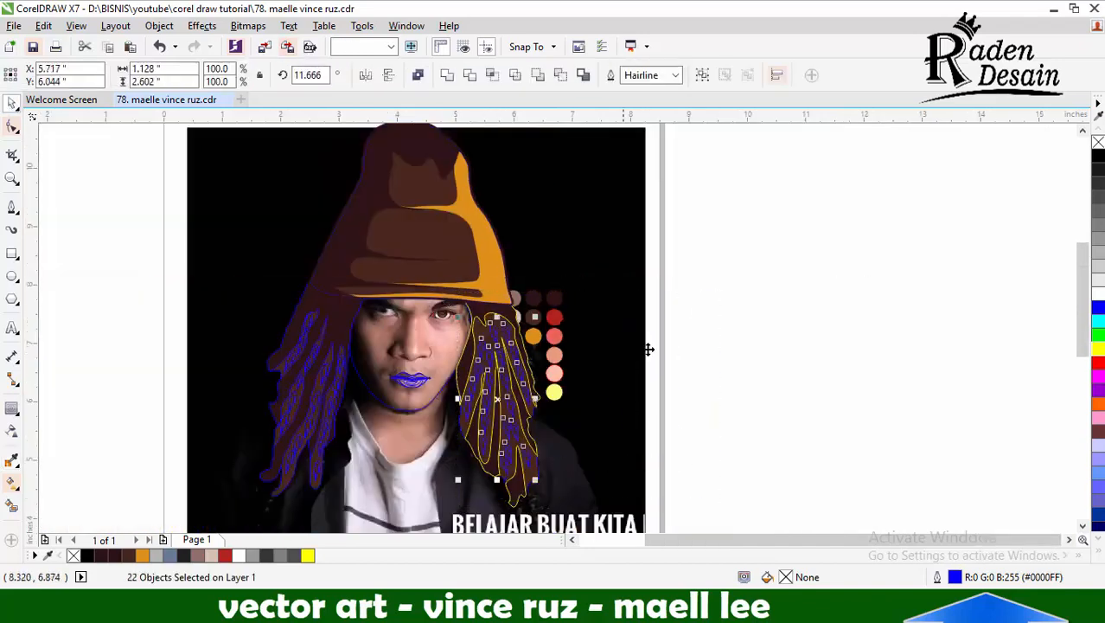
{"action": "left_click_drag", "start_coordinate": [290, 410], "coordinate": [365, 509]}
{"action": "left_click_drag", "start_coordinate": [303, 450], "coordinate": [230, 435]}
{"action": "key", "text": "ctrl+z"}
{"action": "left_click", "coordinate": [447, 75]}
Fill the detail marks on both sides of the hair with orange
{"action": "scroll", "coordinate": [396, 391], "scroll_direction": "up", "scroll_amount": 1}
{"action": "left_click", "coordinate": [592, 338], "text": "shift"}
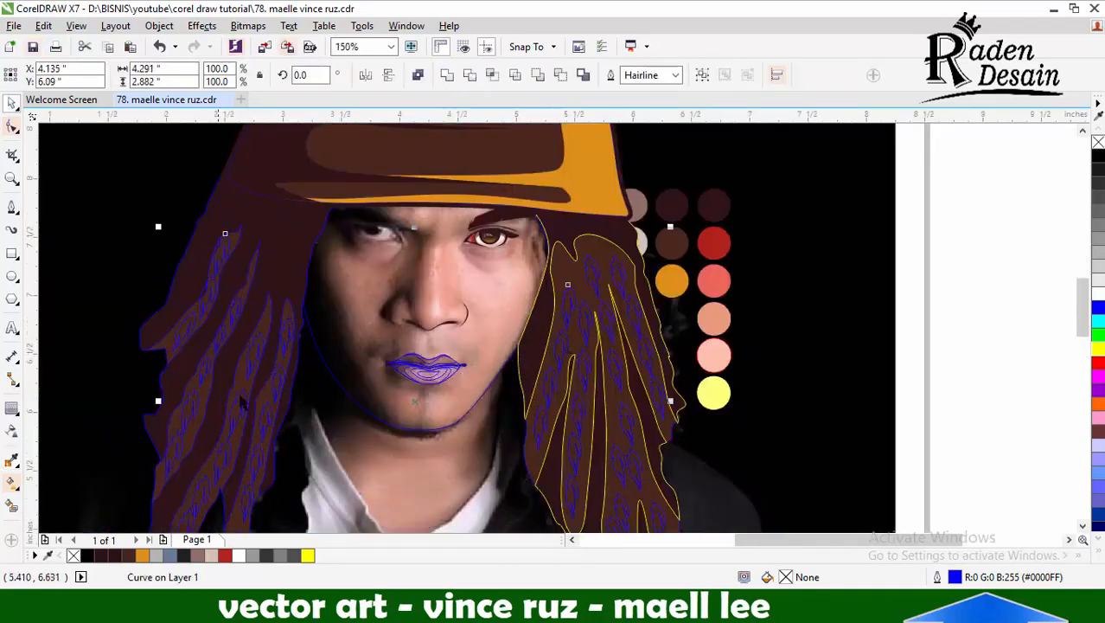
{"action": "left_click", "coordinate": [307, 555]}
{"action": "left_click", "coordinate": [144, 556]}
Remove the outline colour from the selected face and hair shapes
{"action": "scroll", "coordinate": [389, 386], "scroll_direction": "down", "scroll_amount": 1}
{"action": "scroll", "coordinate": [654, 350], "scroll_direction": "down", "scroll_amount": 1}
{"action": "left_click", "coordinate": [749, 277]}
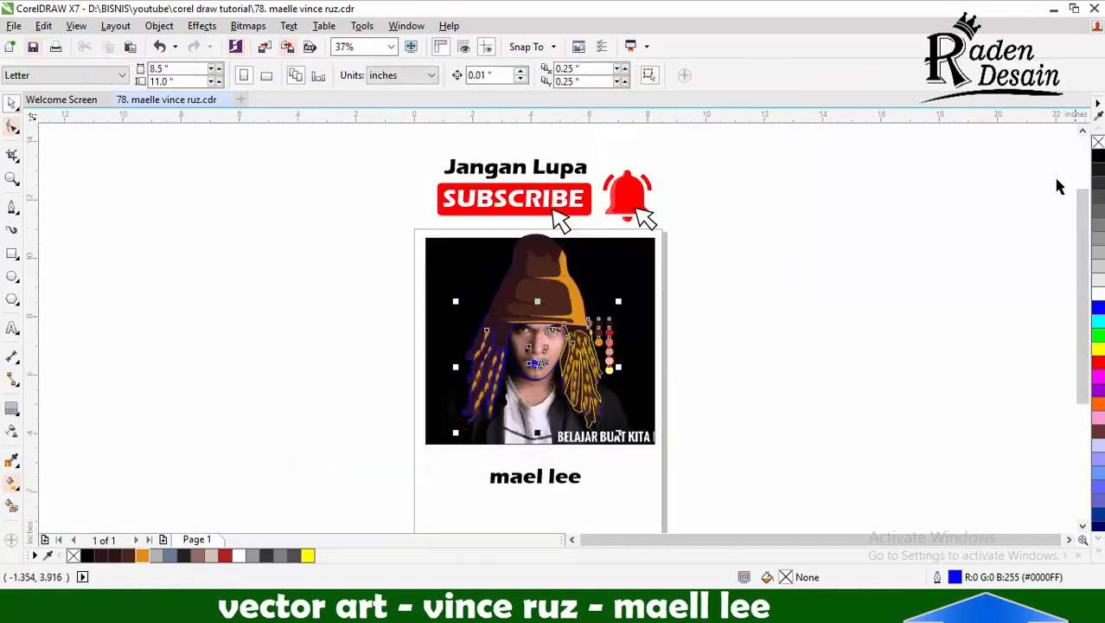
{"action": "right_click", "coordinate": [1098, 142]}
{"action": "left_click", "coordinate": [761, 269]}
Recolour the detail marks on both sides with the hat's brown tinted with orange, #71431E
{"action": "scroll", "coordinate": [519, 353], "scroll_direction": "up", "scroll_amount": 2}
{"action": "left_click", "coordinate": [448, 362]}
{"action": "left_click", "coordinate": [735, 333], "text": "shift"}
{"action": "left_click", "coordinate": [128, 556]}
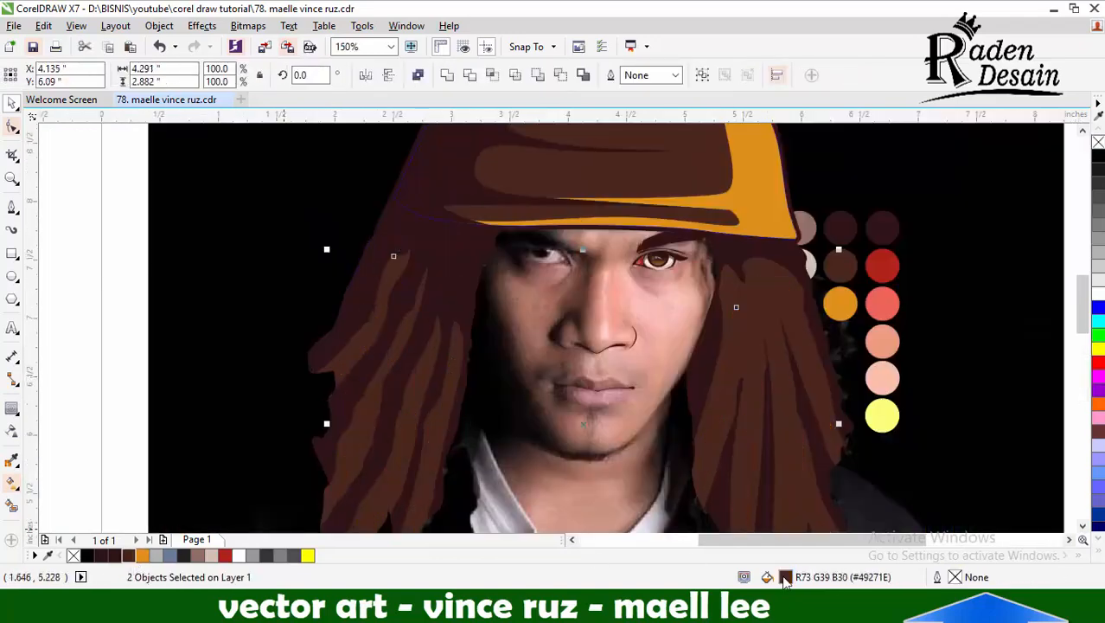
{"action": "double_click", "coordinate": [785, 581]}
{"action": "left_click", "coordinate": [1029, 147]}
{"action": "left_click", "coordinate": [145, 556], "text": "ctrl"}
{"action": "left_click", "coordinate": [144, 556], "text": "ctrl"}
{"action": "left_click", "coordinate": [145, 556], "text": "ctrl"}
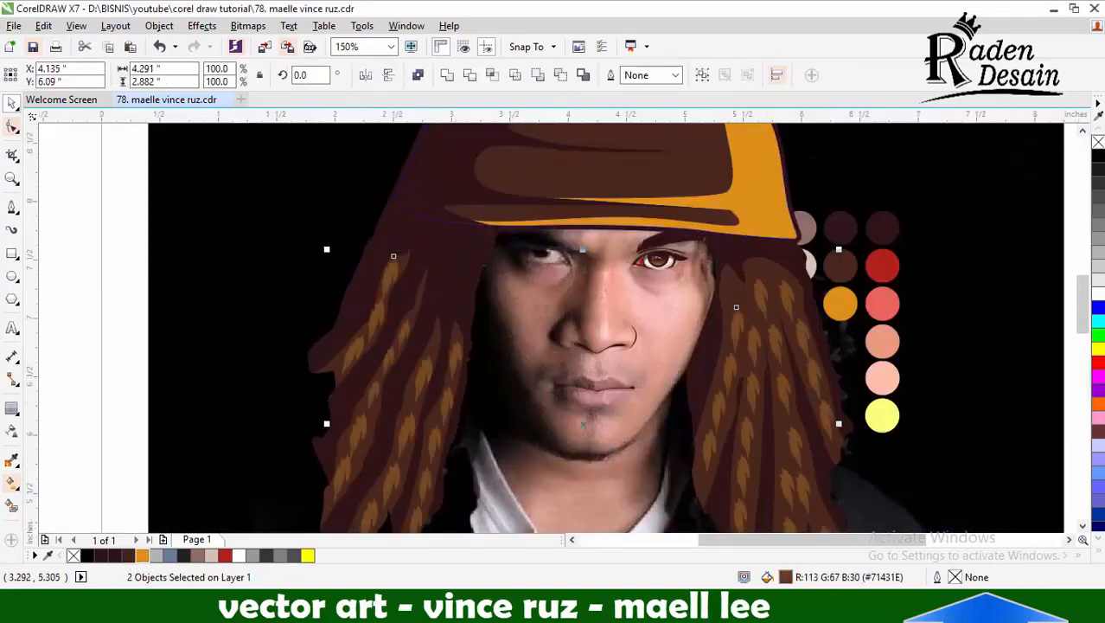
Undo the last two colour changes on the detail marks
{"action": "key", "text": "ctrl+z"}
{"action": "key", "text": "ctrl+z"}
{"action": "scroll", "coordinate": [298, 359], "scroll_direction": "down", "scroll_amount": 1}
{"action": "left_click", "coordinate": [773, 295]}
Darken the hat's thick outline shape to near-black #170A0B
{"action": "scroll", "coordinate": [562, 277], "scroll_direction": "down", "scroll_amount": 1}
{"action": "scroll", "coordinate": [499, 300], "scroll_direction": "up", "scroll_amount": 1}
{"action": "scroll", "coordinate": [569, 258], "scroll_direction": "up", "scroll_amount": 2}
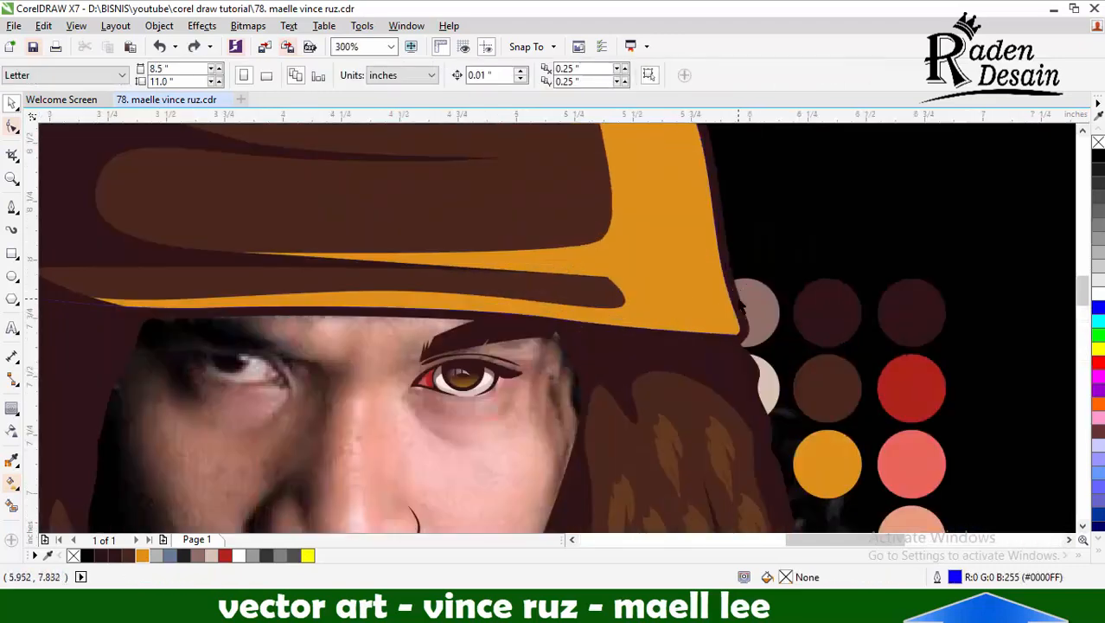
{"action": "left_click", "coordinate": [737, 302]}
{"action": "left_click", "coordinate": [1099, 158], "text": "ctrl"}
{"action": "scroll", "coordinate": [519, 263], "scroll_direction": "down", "scroll_amount": 1}
{"action": "left_click", "coordinate": [735, 274]}
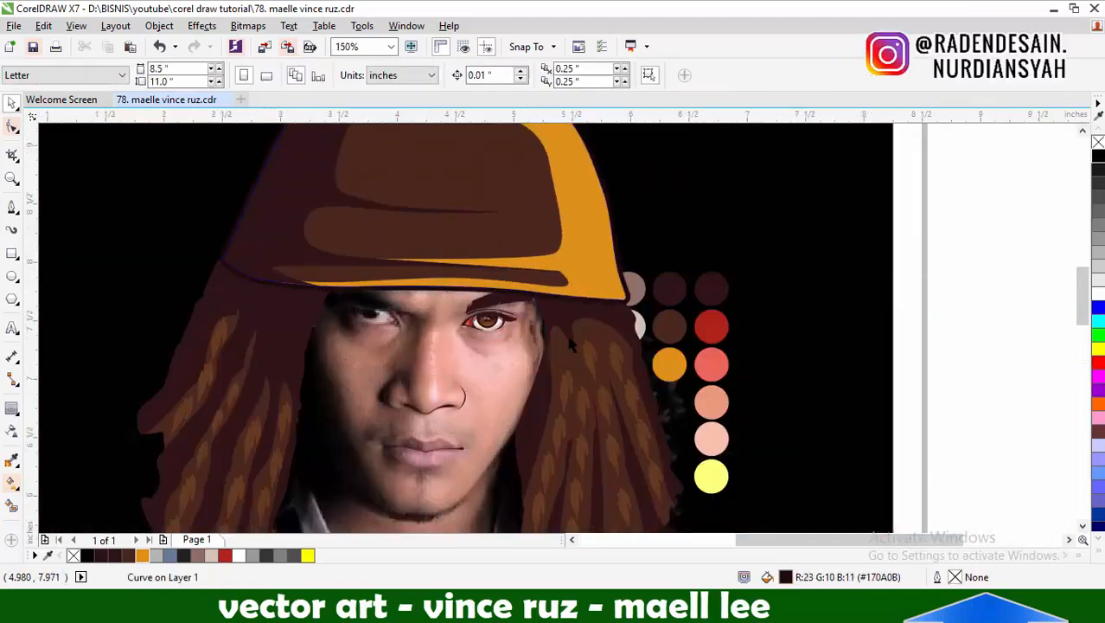
Give the face outline curve a blue outline
{"action": "scroll", "coordinate": [582, 256], "scroll_direction": "down", "scroll_amount": 1}
{"action": "scroll", "coordinate": [556, 349], "scroll_direction": "up", "scroll_amount": 1}
{"action": "left_click", "coordinate": [556, 348]}
{"action": "right_click", "coordinate": [1098, 307]}
{"action": "left_click", "coordinate": [959, 321]}
{"action": "left_click", "coordinate": [538, 341]}
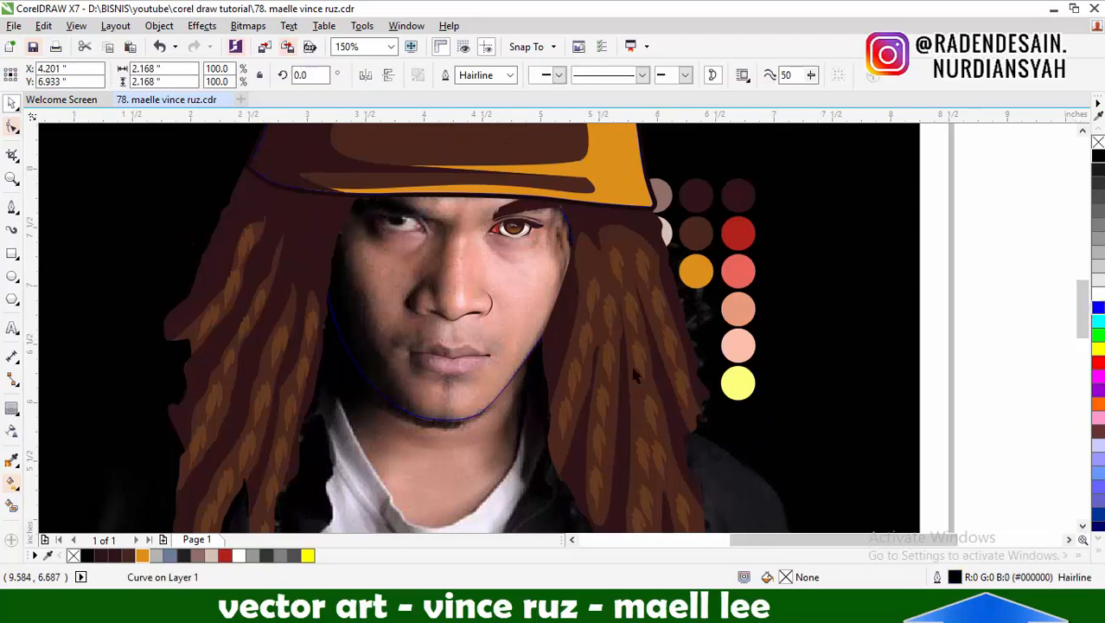
Thicken the outline around the hair and convert that outline to an object
{"action": "left_click", "coordinate": [634, 375]}
{"action": "scroll", "coordinate": [605, 424], "scroll_direction": "up", "scroll_amount": 1}
{"action": "left_click", "coordinate": [510, 75]}
{"action": "left_click", "coordinate": [481, 168]}
{"action": "left_click", "coordinate": [511, 75]}
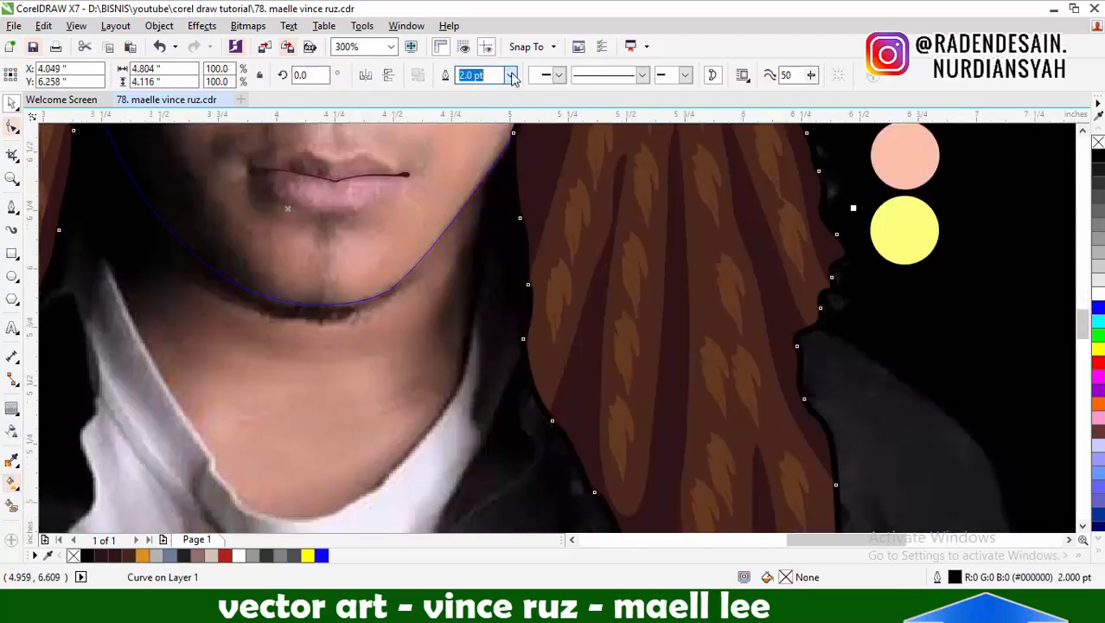
{"action": "left_click", "coordinate": [484, 188]}
{"action": "left_click", "coordinate": [159, 26]}
{"action": "left_click", "coordinate": [183, 386]}
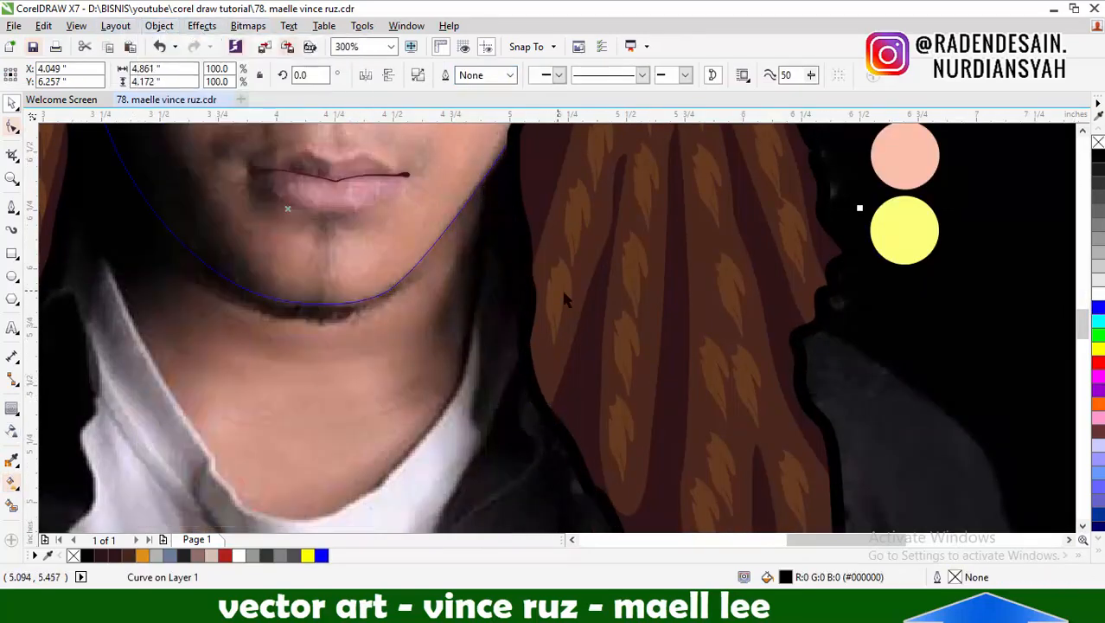
Fill the hair's outline shape with the near-black #170A0B sampled from the hat's outline
{"action": "scroll", "coordinate": [564, 298], "scroll_direction": "up", "scroll_amount": 1}
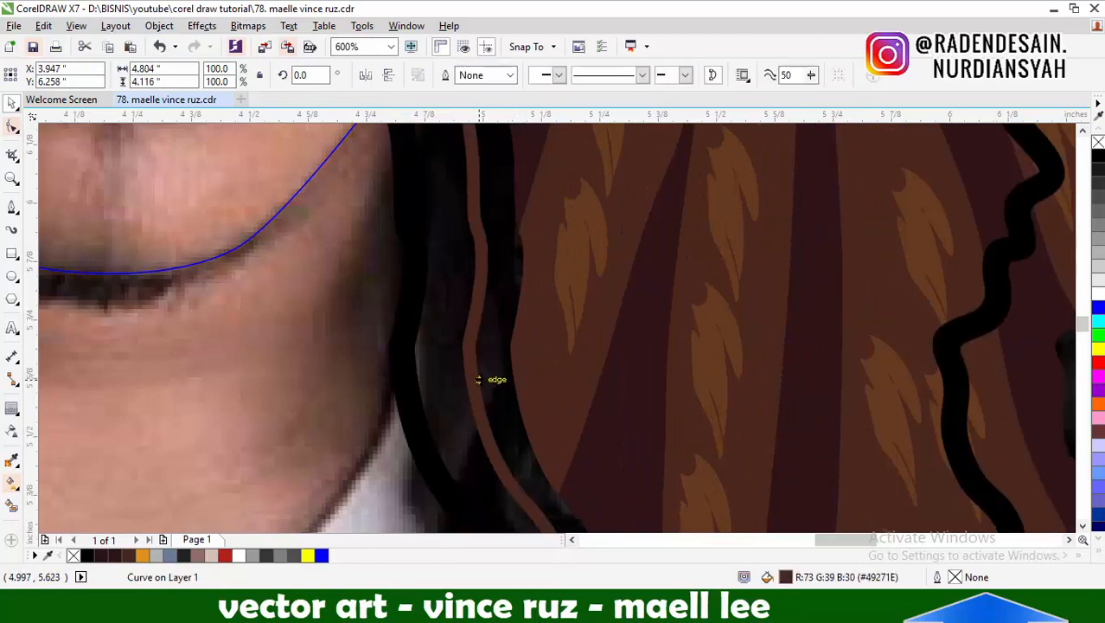
{"action": "scroll", "coordinate": [613, 389], "scroll_direction": "down", "scroll_amount": 2}
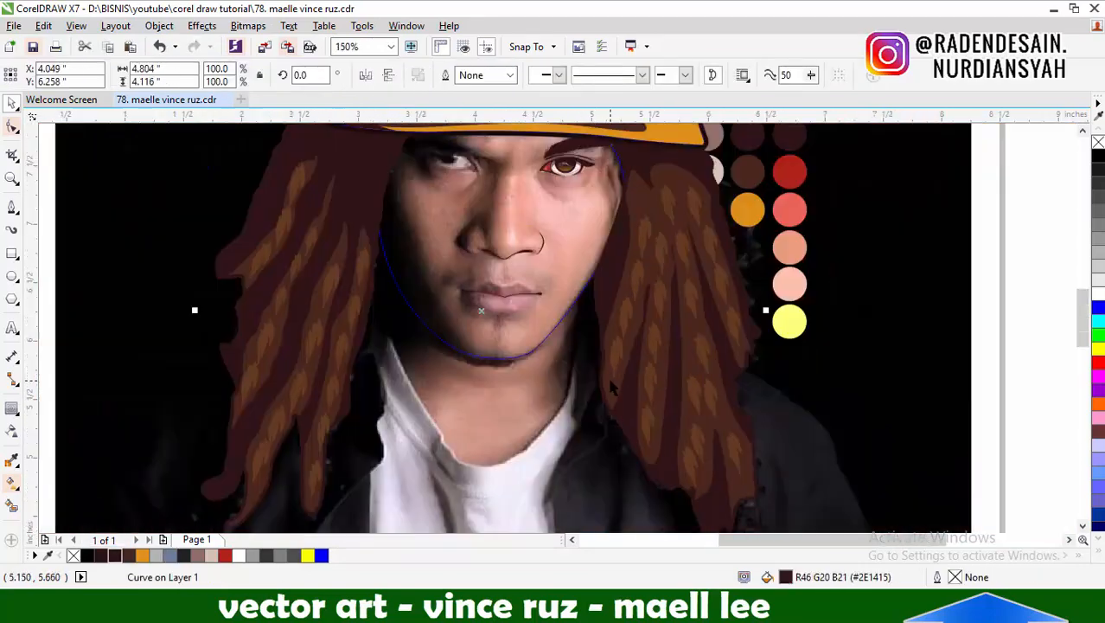
{"action": "left_click", "coordinate": [12, 460]}
{"action": "scroll", "coordinate": [647, 137], "scroll_direction": "up", "scroll_amount": 1}
{"action": "left_click", "coordinate": [639, 136]}
{"action": "scroll", "coordinate": [639, 136], "scroll_direction": "down", "scroll_amount": 1}
{"action": "scroll", "coordinate": [565, 373], "scroll_direction": "up", "scroll_amount": 2}
{"action": "left_click", "coordinate": [565, 373]}
{"action": "scroll", "coordinate": [565, 372], "scroll_direction": "down", "scroll_amount": 2}
{"action": "left_click", "coordinate": [12, 104]}
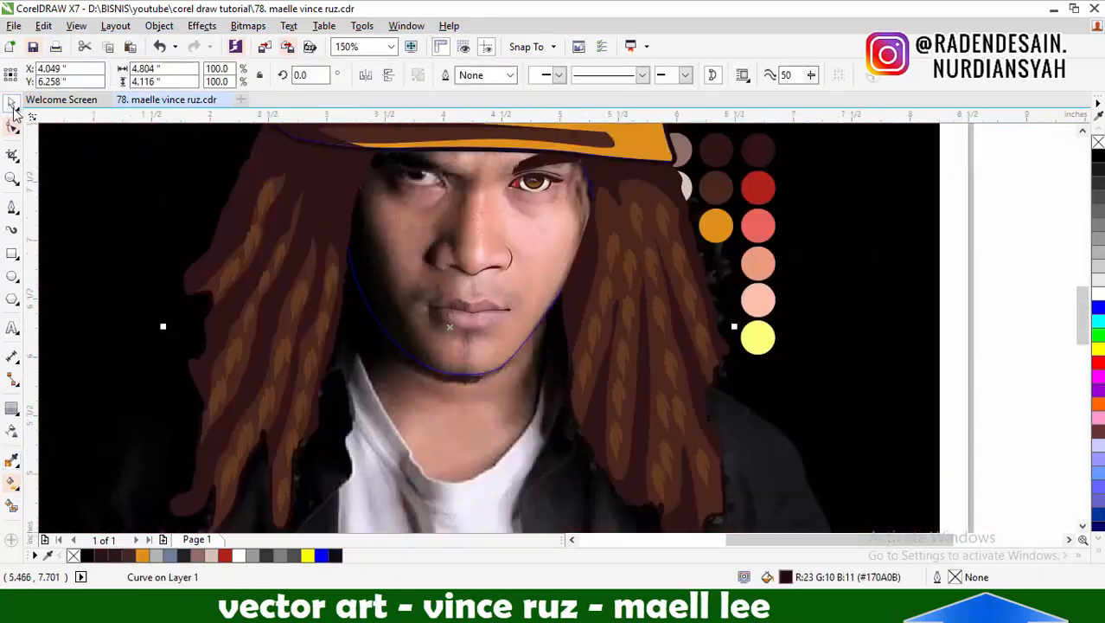
{"action": "scroll", "coordinate": [633, 292], "scroll_direction": "down", "scroll_amount": 2}
{"action": "left_click", "coordinate": [755, 237]}
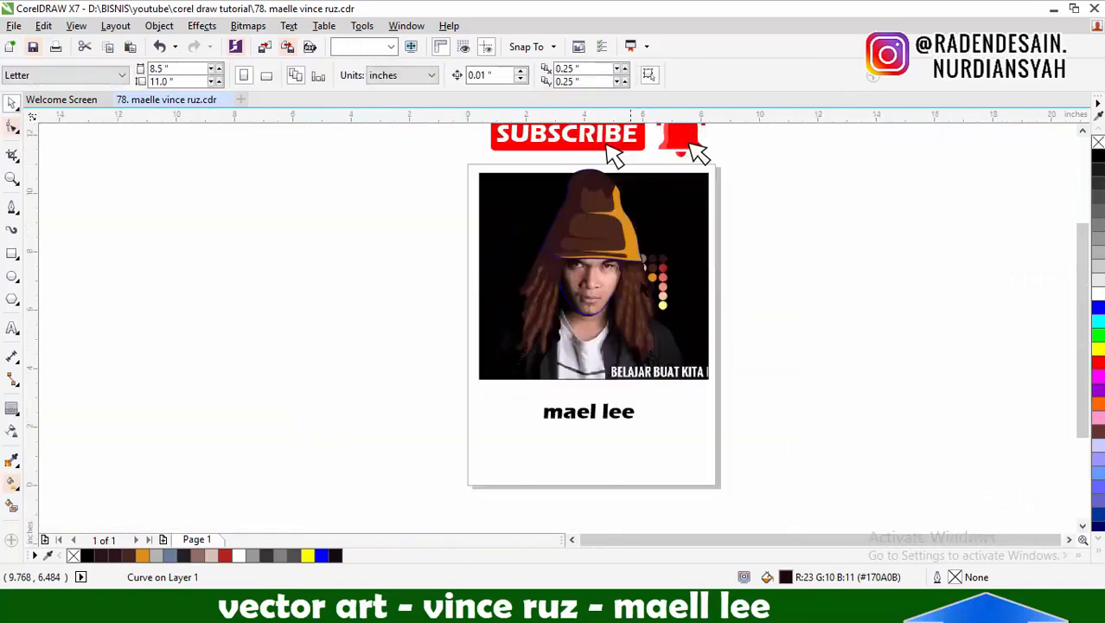
Select the nose and lip shapes and give them a blue outline
{"action": "scroll", "coordinate": [625, 240], "scroll_direction": "up", "scroll_amount": 2}
{"action": "left_click", "coordinate": [12, 208]}
{"action": "left_click", "coordinate": [12, 103]}
{"action": "left_click_drag", "start_coordinate": [598, 303], "coordinate": [443, 451]}
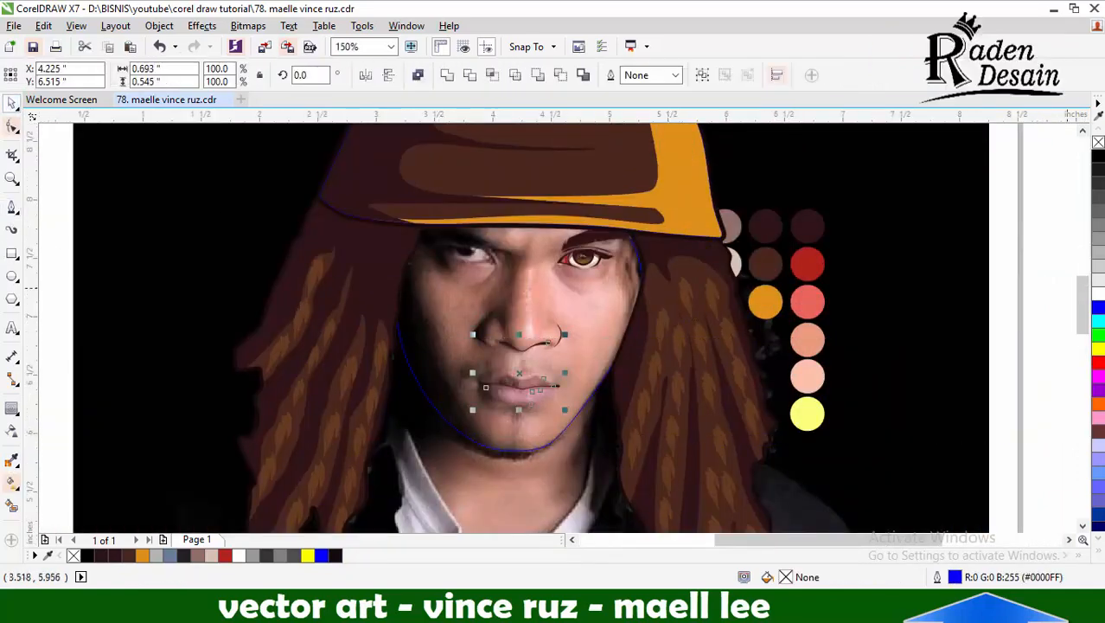
{"action": "right_click", "coordinate": [1098, 157]}
{"action": "right_click", "coordinate": [1098, 308]}
{"action": "left_click", "coordinate": [865, 294]}
Reshape the face outline at the temple so the curve runs under the lit-side hair
{"action": "scroll", "coordinate": [606, 309], "scroll_direction": "up", "scroll_amount": 3}
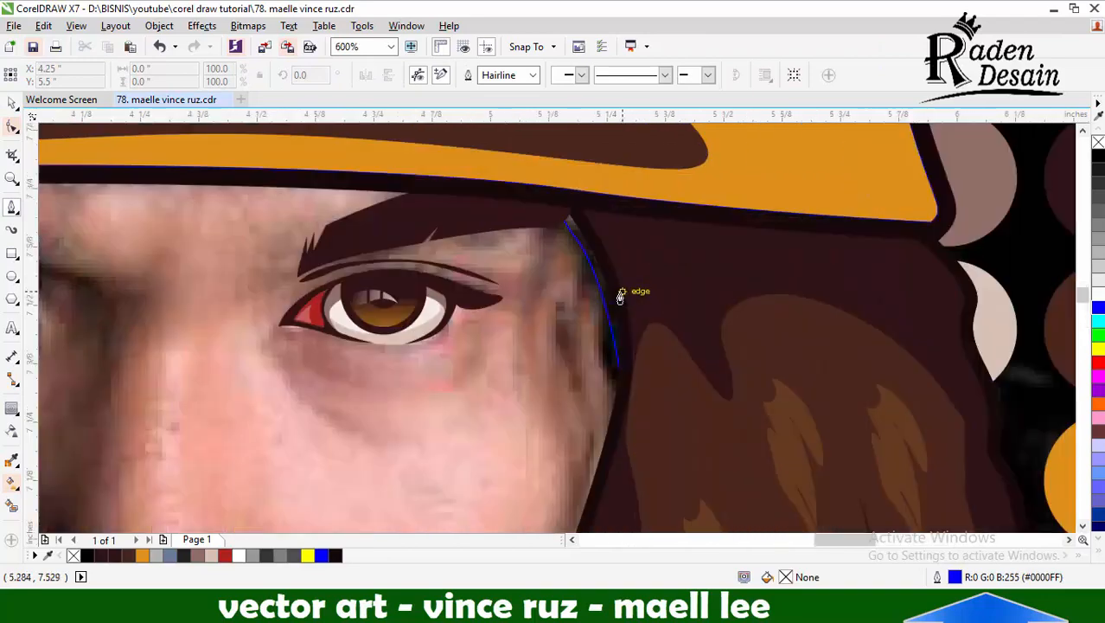
{"action": "left_click", "coordinate": [572, 242]}
{"action": "scroll", "coordinate": [631, 376], "scroll_direction": "down", "scroll_amount": 2}
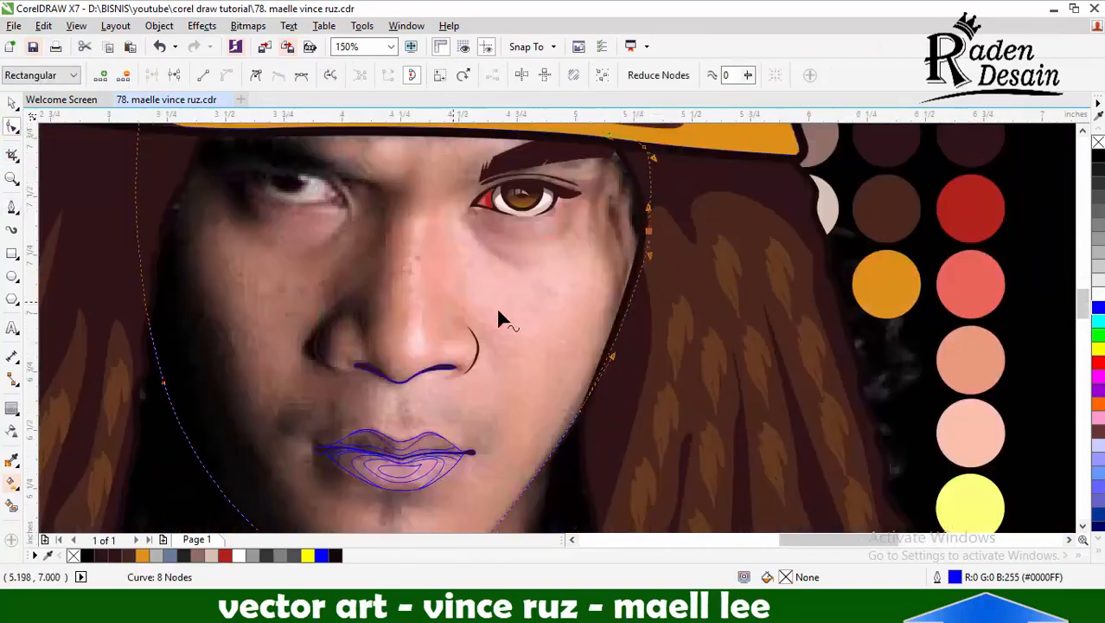
{"action": "left_click", "coordinate": [12, 103]}
Add a 0.04-inch outside contour to the face outline, break it apart and select both curves
{"action": "left_click", "coordinate": [12, 408]}
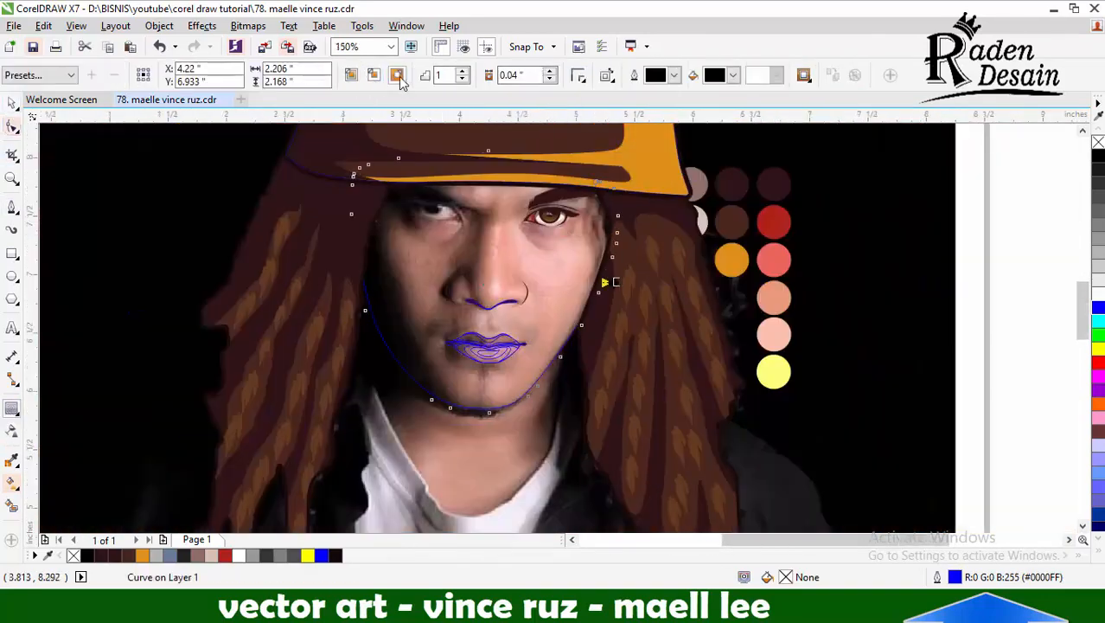
{"action": "left_click", "coordinate": [396, 75]}
{"action": "scroll", "coordinate": [509, 403], "scroll_direction": "up", "scroll_amount": 3}
{"action": "key", "text": "ctrl+k"}
{"action": "left_click", "coordinate": [585, 309]}
{"action": "left_click", "coordinate": [655, 314]}
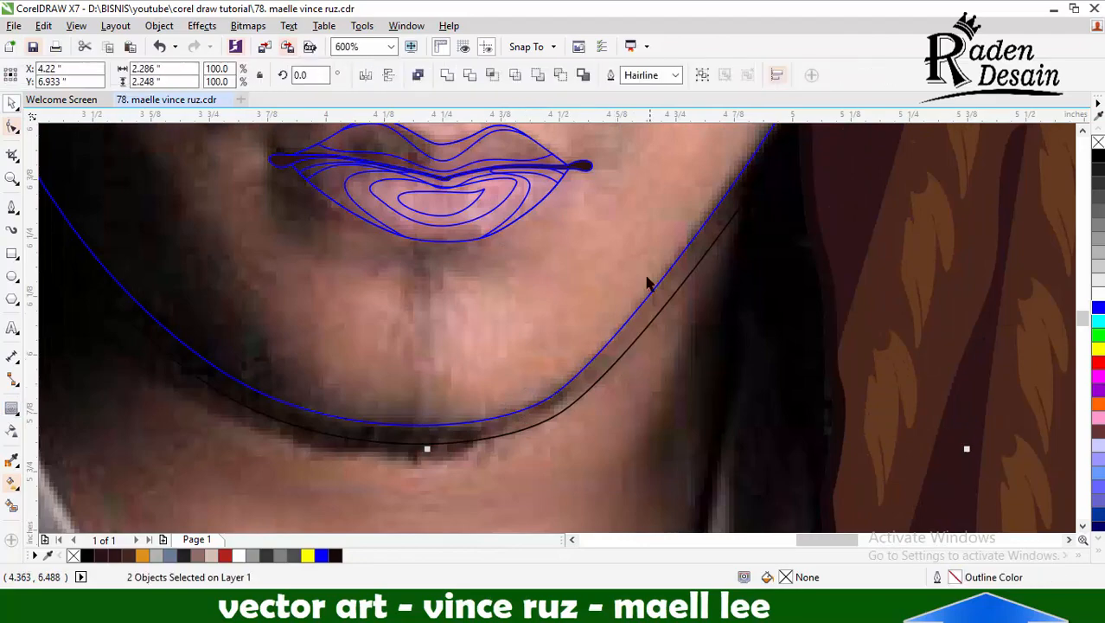
Fill the band around the face with the near-black #170A0B sampled from the hair outline
{"action": "scroll", "coordinate": [606, 356], "scroll_direction": "down", "scroll_amount": 2}
{"action": "left_click", "coordinate": [12, 460]}
{"action": "scroll", "coordinate": [636, 316], "scroll_direction": "up", "scroll_amount": 2}
{"action": "left_click", "coordinate": [694, 285]}
{"action": "left_click", "coordinate": [600, 355]}
{"action": "scroll", "coordinate": [597, 357], "scroll_direction": "down", "scroll_amount": 3}
{"action": "left_click", "coordinate": [12, 103]}
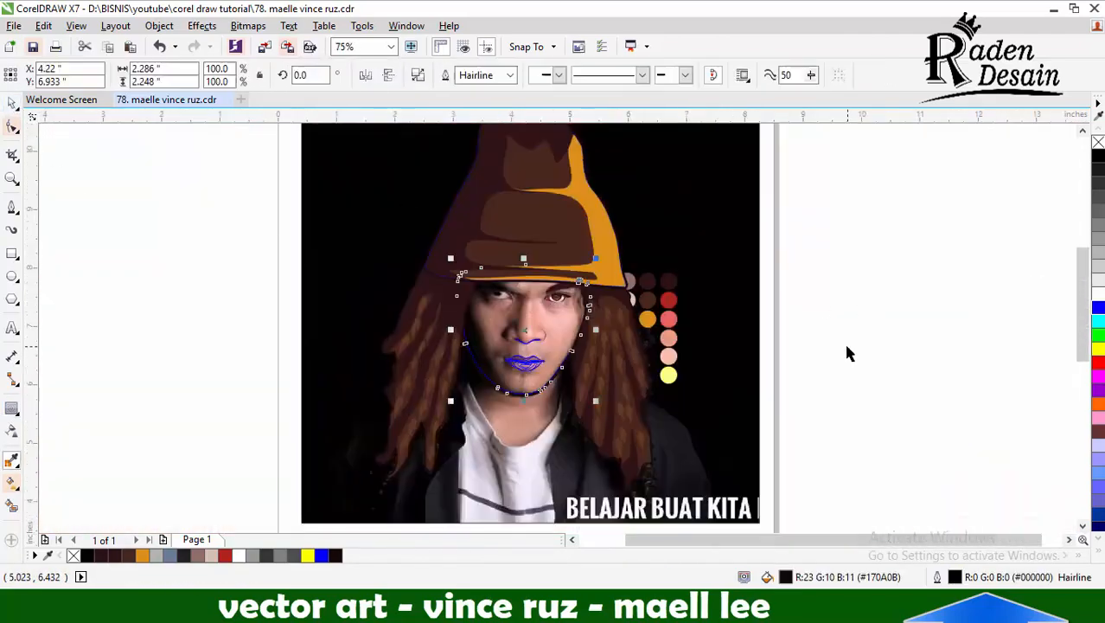
{"action": "scroll", "coordinate": [843, 349], "scroll_direction": "down", "scroll_amount": 1}
{"action": "left_click_drag", "start_coordinate": [819, 183], "coordinate": [472, 441]}
{"action": "left_click_drag", "start_coordinate": [607, 318], "coordinate": [337, 317]}
{"action": "left_click", "coordinate": [426, 376]}
{"action": "key", "text": "ctrl+z"}
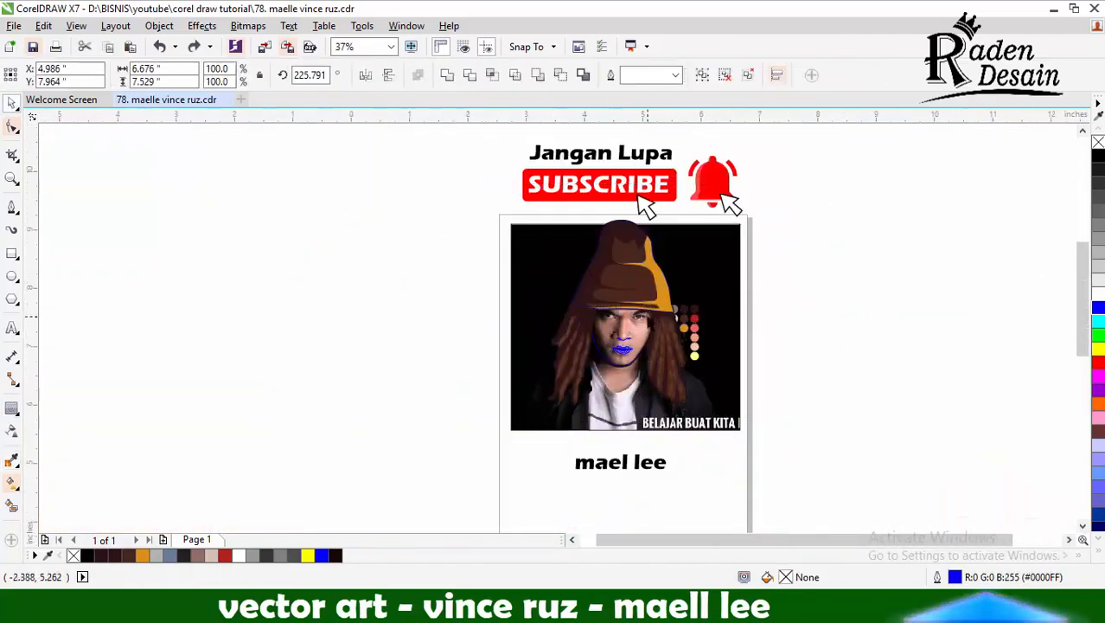
Move the group of colour swatches farther out from the portrait, clear of the lit-side hair
{"action": "left_click", "coordinate": [426, 376]}
{"action": "scroll", "coordinate": [649, 346], "scroll_direction": "up", "scroll_amount": 3}
{"action": "scroll", "coordinate": [411, 361], "scroll_direction": "down", "scroll_amount": 1}
{"action": "left_click", "coordinate": [10, 464]}
{"action": "left_click", "coordinate": [13, 103]}
{"action": "left_click_drag", "start_coordinate": [740, 228], "coordinate": [820, 218]}
Fill the base lip shapes with the salmon colour sampled from the swatches
{"action": "left_click", "coordinate": [12, 460]}
{"action": "scroll", "coordinate": [832, 292], "scroll_direction": "up", "scroll_amount": 1}
{"action": "scroll", "coordinate": [822, 293], "scroll_direction": "down", "scroll_amount": 1}
{"action": "left_click", "coordinate": [818, 296]}
{"action": "scroll", "coordinate": [464, 362], "scroll_direction": "up", "scroll_amount": 2}
{"action": "left_click", "coordinate": [444, 320]}
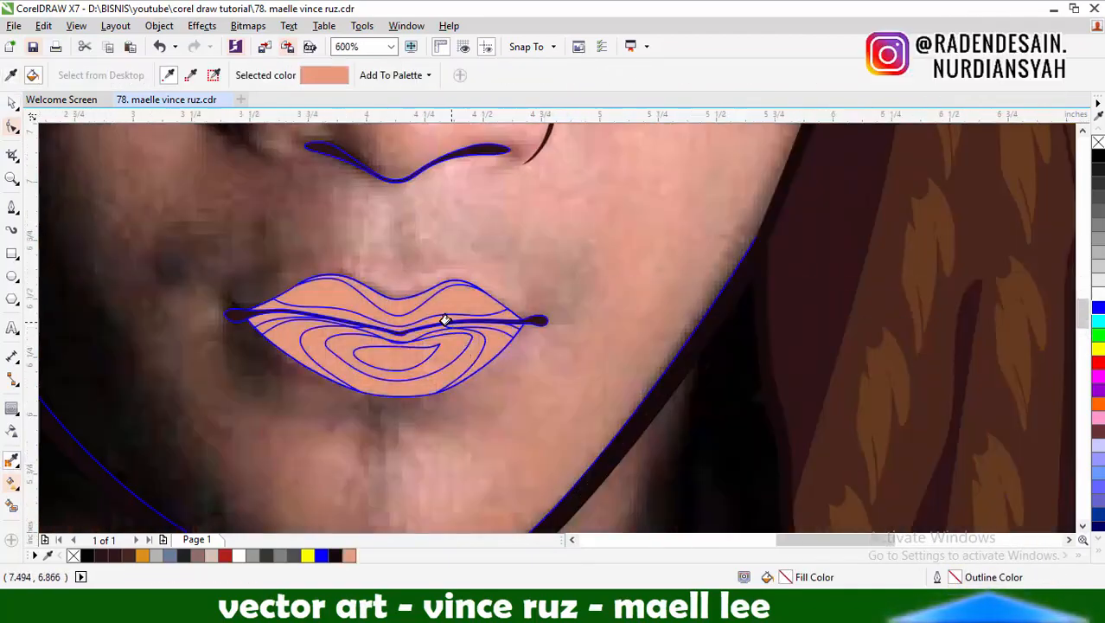
Recolour the base lip shapes with the coral sampled from the swatches
{"action": "scroll", "coordinate": [445, 320], "scroll_direction": "down", "scroll_amount": 2}
{"action": "left_click", "coordinate": [804, 230], "text": "shift"}
{"action": "scroll", "coordinate": [450, 319], "scroll_direction": "up", "scroll_amount": 2}
{"action": "scroll", "coordinate": [472, 286], "scroll_direction": "up", "scroll_amount": 1}
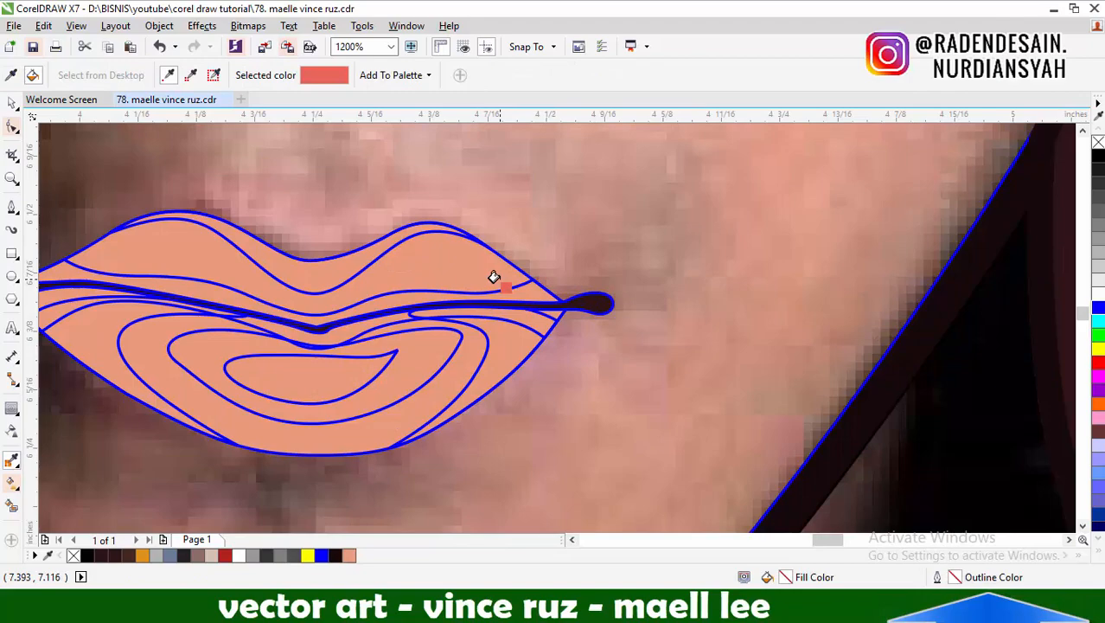
{"action": "left_click", "coordinate": [339, 268]}
Fill the highlight band along the upper lip's edge with the pale yellow swatch colour
{"action": "scroll", "coordinate": [339, 268], "scroll_direction": "down", "scroll_amount": 3}
{"action": "left_click", "coordinate": [707, 293], "text": "shift"}
{"action": "scroll", "coordinate": [346, 270], "scroll_direction": "up", "scroll_amount": 2}
{"action": "left_click", "coordinate": [334, 273]}
{"action": "scroll", "coordinate": [333, 272], "scroll_direction": "down", "scroll_amount": 1}
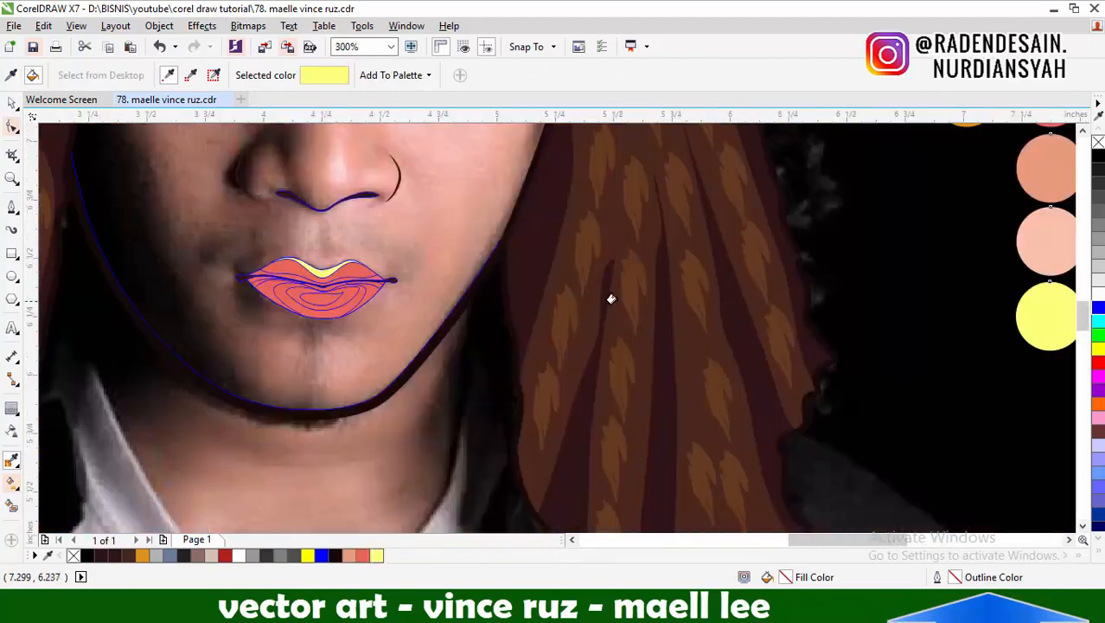
Fill the main upper and lower lip shapes with the pale pink sampled from the swatches
{"action": "scroll", "coordinate": [537, 297], "scroll_direction": "down", "scroll_amount": 1}
{"action": "left_click", "coordinate": [783, 279], "text": "shift"}
{"action": "scroll", "coordinate": [415, 285], "scroll_direction": "up", "scroll_amount": 2}
{"action": "left_click", "coordinate": [432, 285]}
{"action": "scroll", "coordinate": [436, 285], "scroll_direction": "down", "scroll_amount": 2}
{"action": "scroll", "coordinate": [444, 284], "scroll_direction": "up", "scroll_amount": 2}
{"action": "left_click", "coordinate": [444, 286]}
{"action": "scroll", "coordinate": [450, 283], "scroll_direction": "down", "scroll_amount": 2}
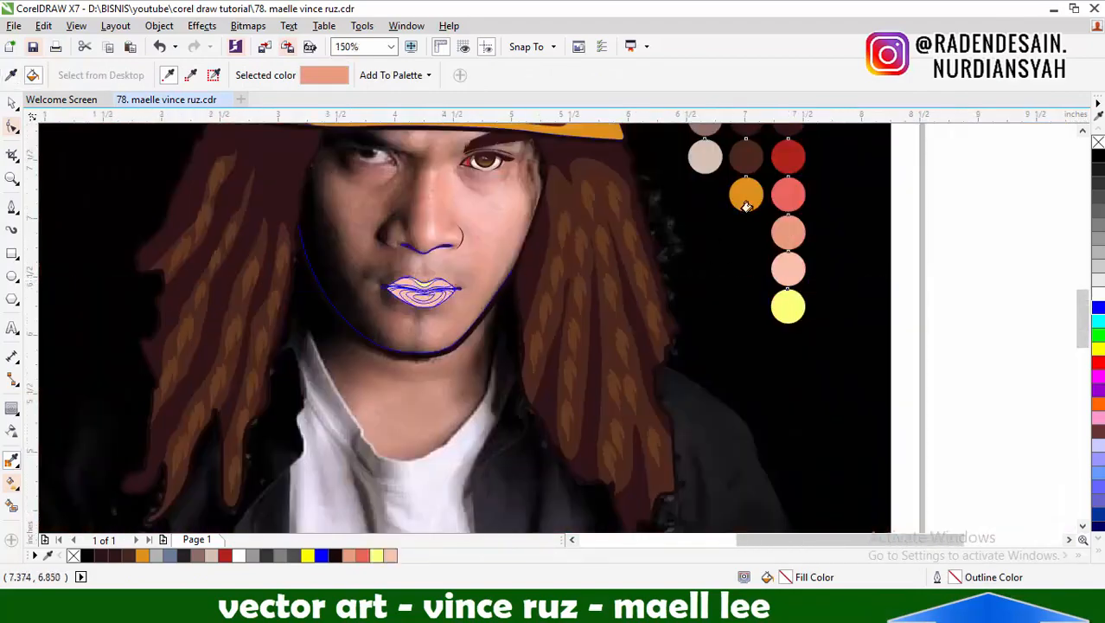
Fill the narrow bands above and below the mouth line with the coral swatch colour
{"action": "left_click", "coordinate": [787, 196], "text": "shift"}
{"action": "scroll", "coordinate": [444, 286], "scroll_direction": "up", "scroll_amount": 2}
{"action": "left_click", "coordinate": [459, 285]}
{"action": "left_click", "coordinate": [465, 300]}
Fill the bands along the mouth line and the lower lip's shadowed side with the dark red swatch colour
{"action": "scroll", "coordinate": [419, 284], "scroll_direction": "down", "scroll_amount": 2}
{"action": "left_click", "coordinate": [767, 158], "text": "shift"}
{"action": "scroll", "coordinate": [408, 295], "scroll_direction": "up", "scroll_amount": 2}
{"action": "left_click", "coordinate": [274, 267]}
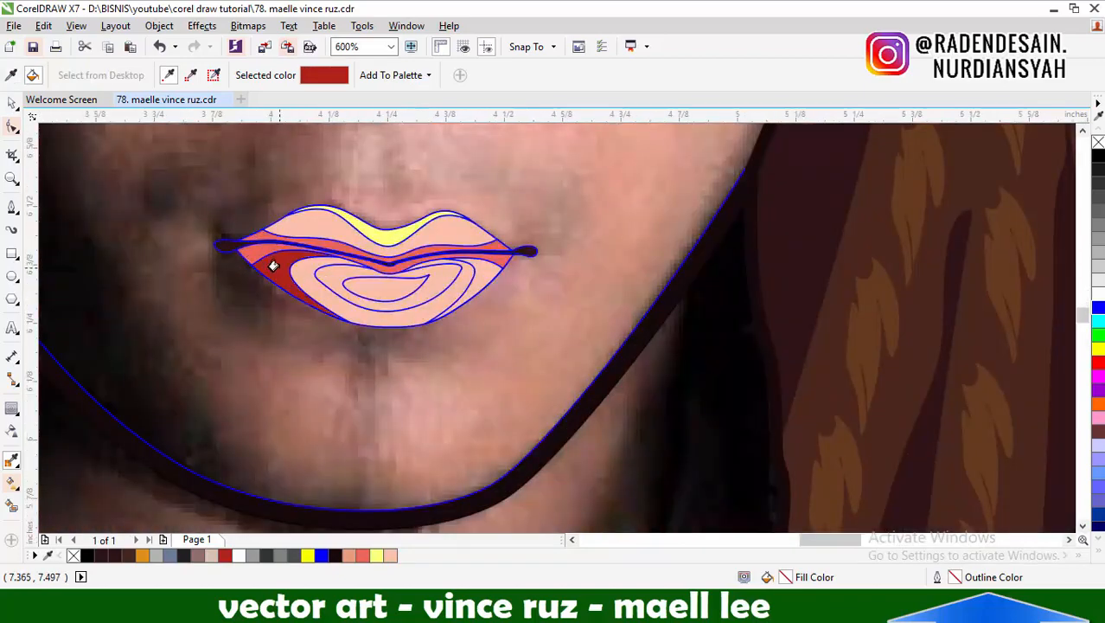
{"action": "scroll", "coordinate": [519, 253], "scroll_direction": "up", "scroll_amount": 2}
{"action": "left_click", "coordinate": [536, 251]}
{"action": "scroll", "coordinate": [502, 253], "scroll_direction": "down", "scroll_amount": 3}
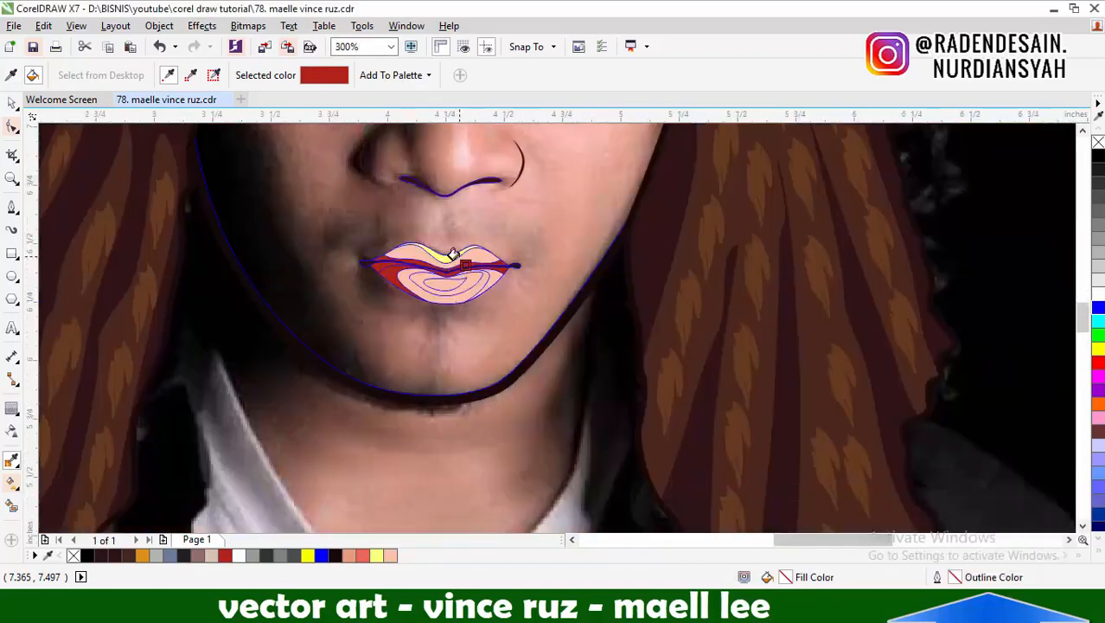
Fill the lower lip's outer sections with coral and the upper-lip highlight band with pale pink from the swatches
{"action": "scroll", "coordinate": [452, 254], "scroll_direction": "down", "scroll_amount": 3}
{"action": "scroll", "coordinate": [739, 233], "scroll_direction": "up", "scroll_amount": 1}
{"action": "left_click", "coordinate": [9, 104]}
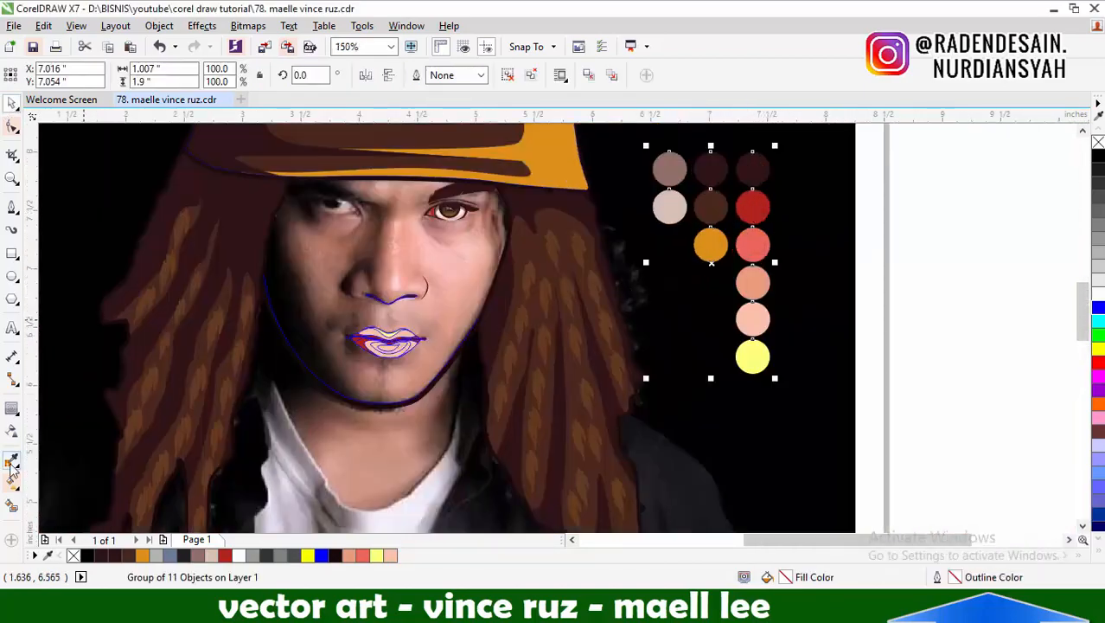
{"action": "left_click", "coordinate": [11, 460]}
{"action": "left_click", "coordinate": [761, 248]}
{"action": "scroll", "coordinate": [371, 343], "scroll_direction": "up", "scroll_amount": 2}
{"action": "scroll", "coordinate": [482, 311], "scroll_direction": "down", "scroll_amount": 3}
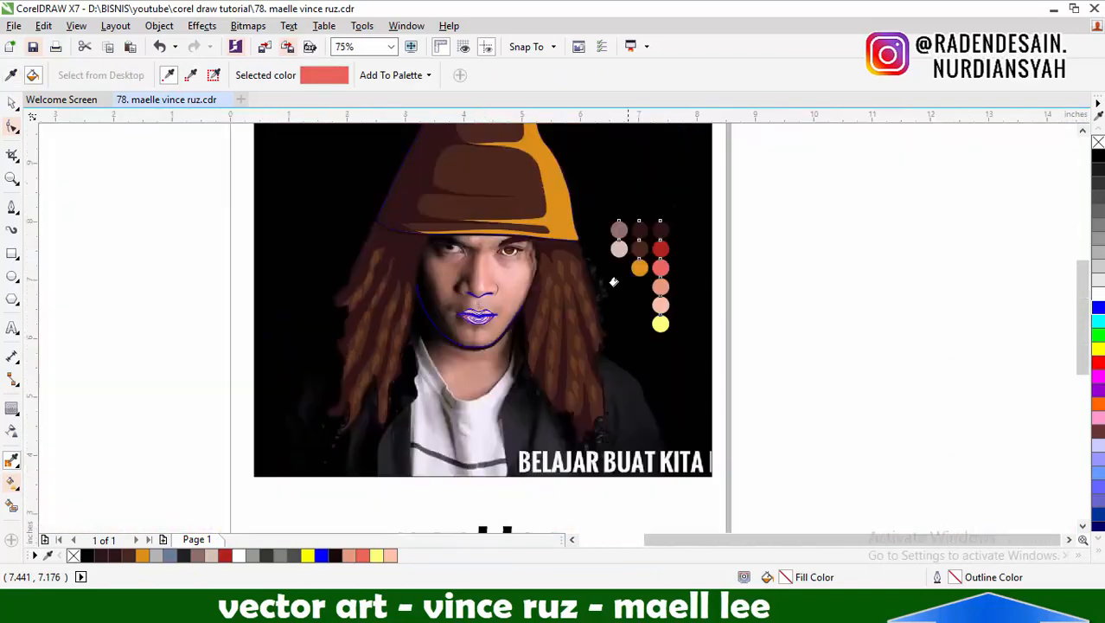
{"action": "scroll", "coordinate": [621, 280], "scroll_direction": "up", "scroll_amount": 1}
{"action": "left_click", "coordinate": [684, 330], "text": "shift"}
{"action": "scroll", "coordinate": [337, 344], "scroll_direction": "up", "scroll_amount": 2}
{"action": "left_click", "coordinate": [289, 351]}
Fill the lower lip's centre and the upper-lip highlight band with the salmon swatch colour
{"action": "scroll", "coordinate": [328, 325], "scroll_direction": "down", "scroll_amount": 2}
{"action": "left_click", "coordinate": [688, 279], "text": "shift"}
{"action": "scroll", "coordinate": [307, 339], "scroll_direction": "up", "scroll_amount": 2}
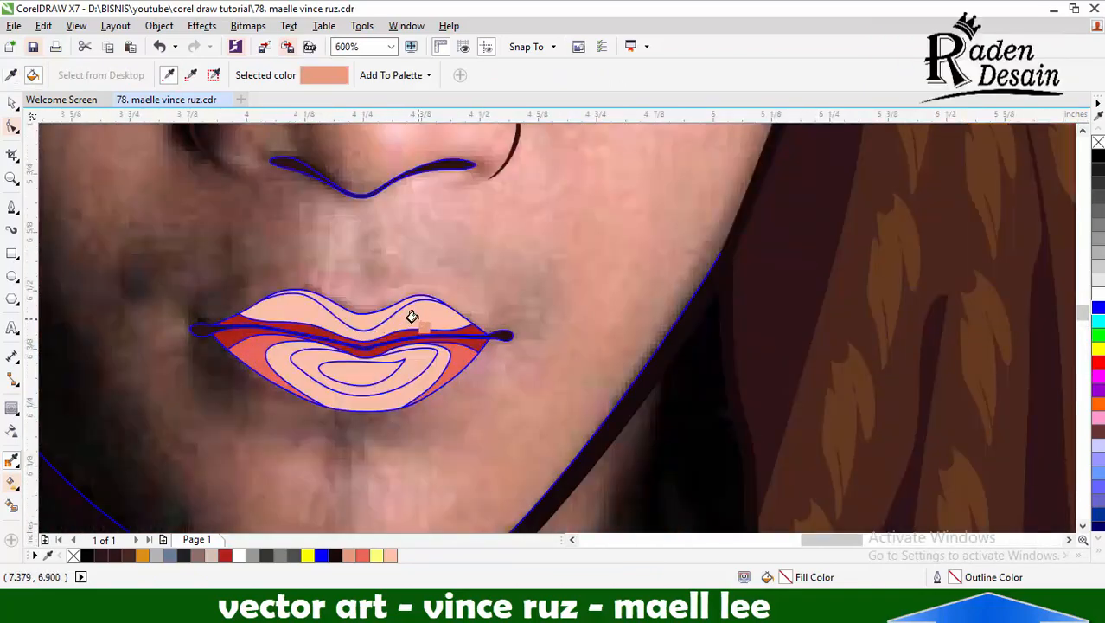
{"action": "left_click", "coordinate": [394, 379]}
{"action": "left_click", "coordinate": [377, 320]}
Fill the two innermost shapes of the lower lip with the pale pink sampled from the swatches
{"action": "scroll", "coordinate": [382, 321], "scroll_direction": "down", "scroll_amount": 2}
{"action": "left_click", "coordinate": [752, 294], "text": "shift"}
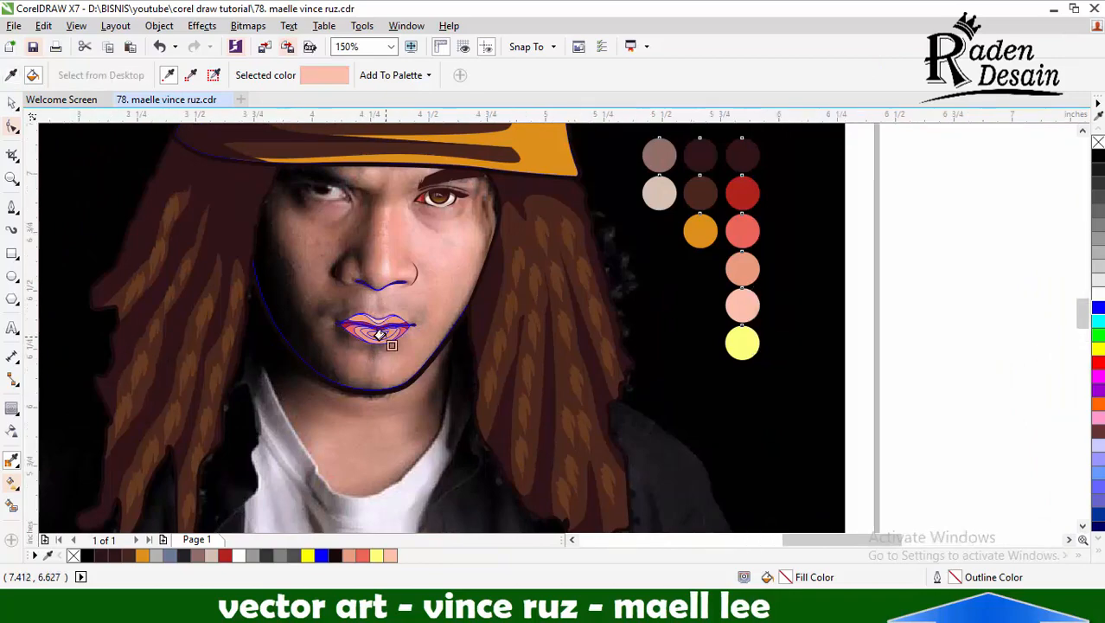
{"action": "scroll", "coordinate": [394, 313], "scroll_direction": "up", "scroll_amount": 2}
{"action": "left_click", "coordinate": [367, 336]}
{"action": "scroll", "coordinate": [373, 322], "scroll_direction": "down", "scroll_amount": 2}
{"action": "scroll", "coordinate": [344, 335], "scroll_direction": "up", "scroll_amount": 2}
{"action": "left_click", "coordinate": [345, 336]}
{"action": "scroll", "coordinate": [344, 335], "scroll_direction": "down", "scroll_amount": 2}
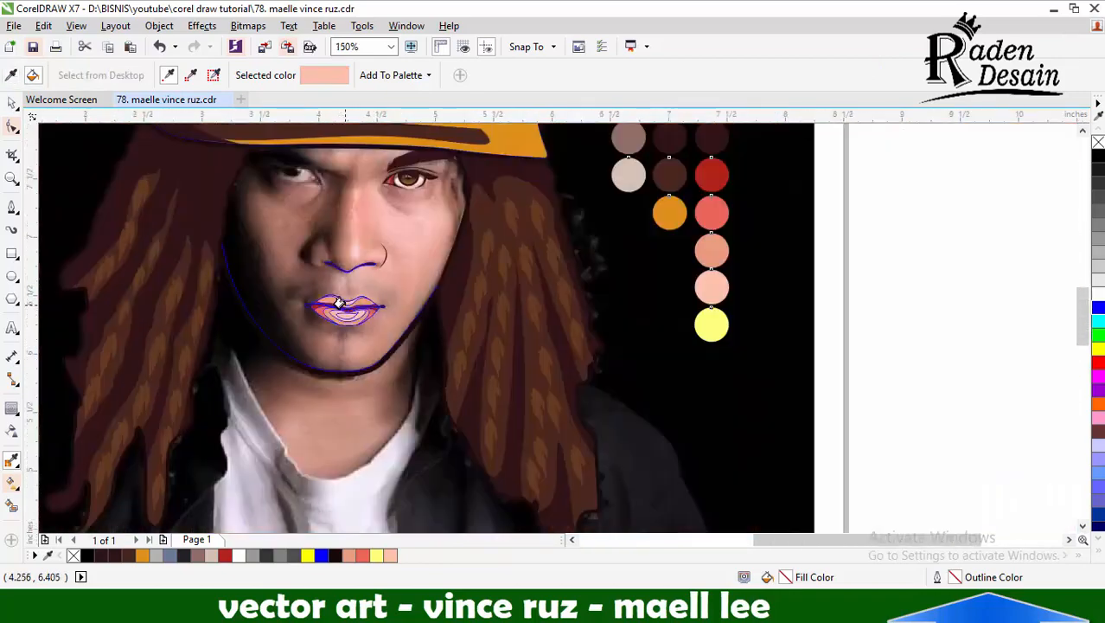
Fill the upper lip and the lower lip's surrounding shapes with coral, and the upper-lip highlight band with pale pink
{"action": "scroll", "coordinate": [347, 295], "scroll_direction": "up", "scroll_amount": 2}
{"action": "left_click", "coordinate": [419, 351], "text": "shift"}
{"action": "left_click", "coordinate": [400, 372]}
{"action": "left_click", "coordinate": [385, 332]}
{"action": "scroll", "coordinate": [384, 331], "scroll_direction": "down", "scroll_amount": 2}
{"action": "scroll", "coordinate": [697, 367], "scroll_direction": "up", "scroll_amount": 1}
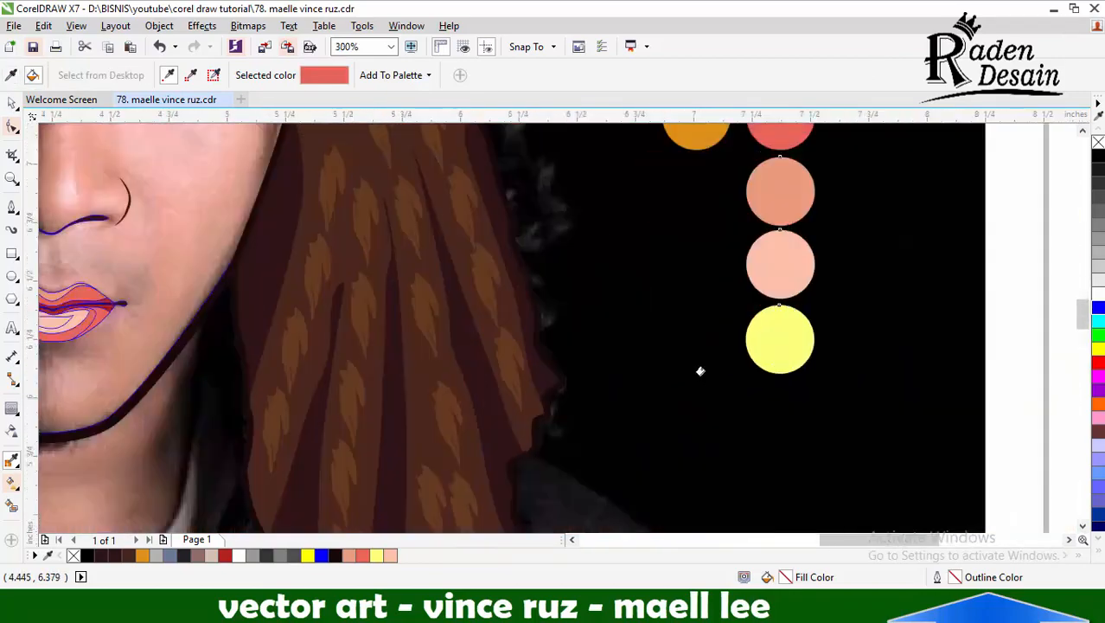
{"action": "key", "text": "space"}
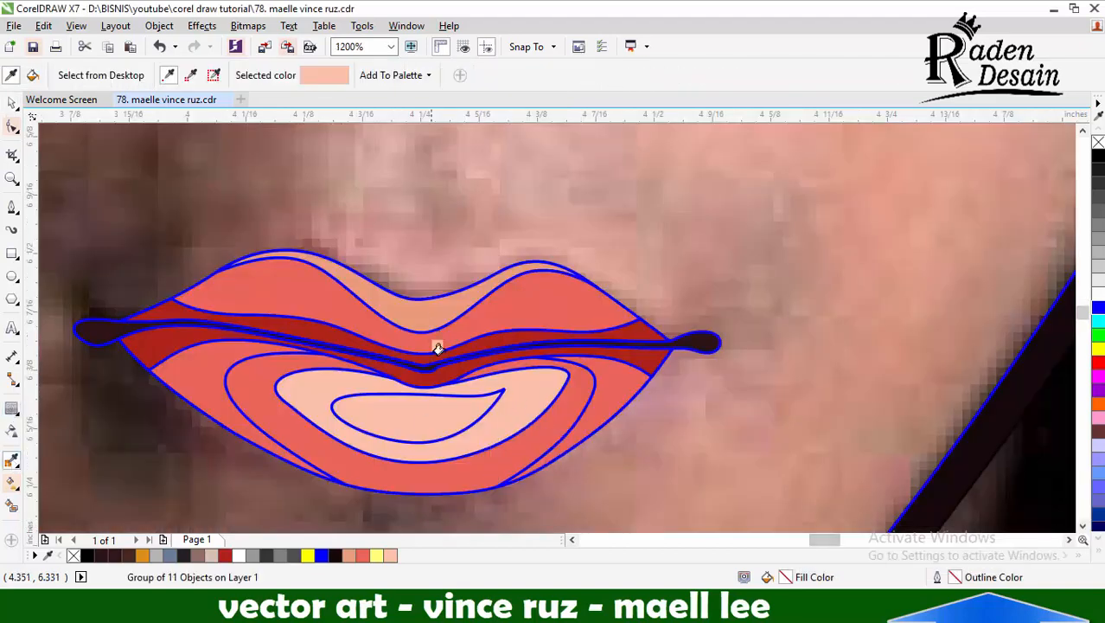
{"action": "left_click", "coordinate": [417, 313]}
{"action": "left_click", "coordinate": [12, 103]}
{"action": "left_click", "coordinate": [12, 207]}
{"action": "left_click", "coordinate": [249, 468]}
{"action": "left_click_drag", "start_coordinate": [227, 355], "coordinate": [275, 334]}
{"action": "left_click_drag", "start_coordinate": [392, 358], "coordinate": [395, 361]}
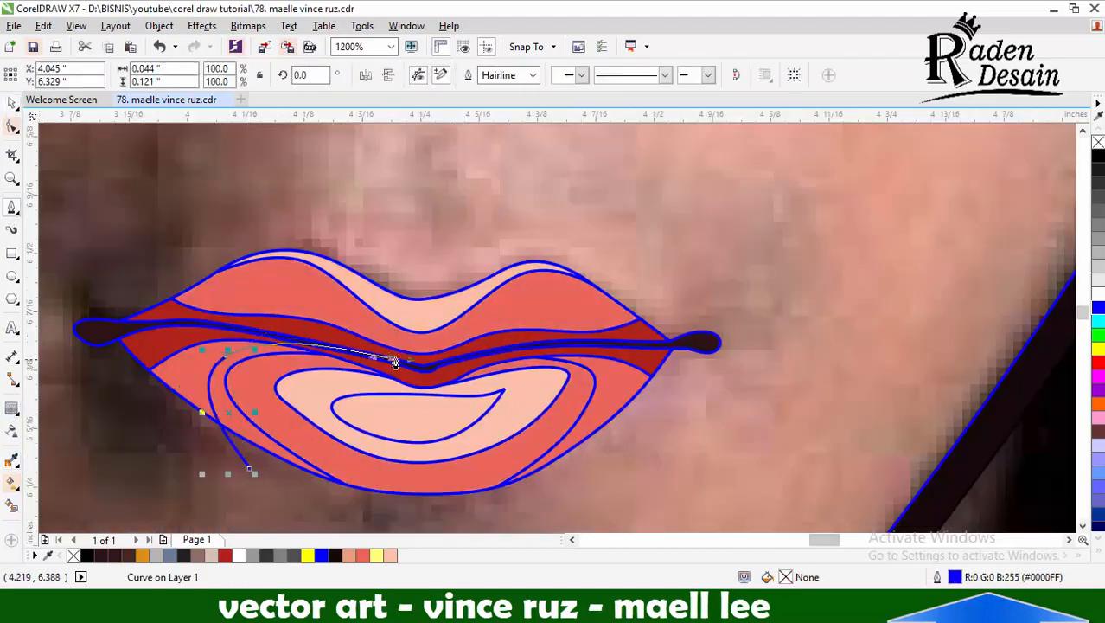
{"action": "left_click", "coordinate": [10, 104]}
{"action": "left_click", "coordinate": [180, 380], "text": "shift"}
{"action": "left_click", "coordinate": [495, 76]}
{"action": "left_click", "coordinate": [415, 505]}
{"action": "key", "text": "Delete"}
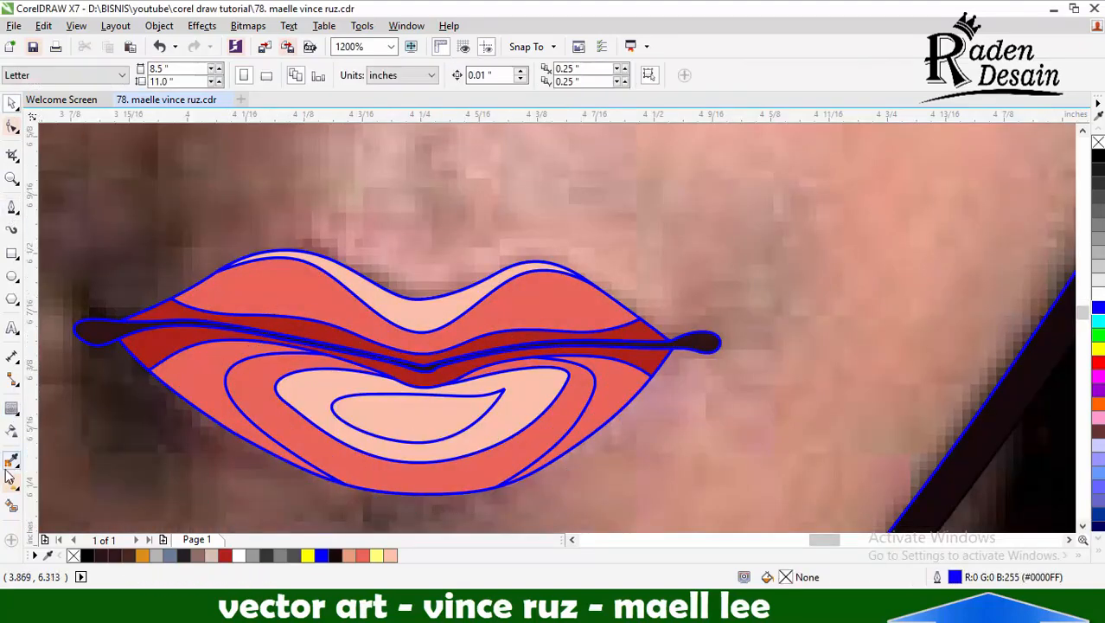
Fill the outer ring around the lower lip's pink centre with the salmon sampled from the swatches
{"action": "left_click", "coordinate": [11, 461]}
{"action": "left_click", "coordinate": [543, 413]}
{"action": "scroll", "coordinate": [460, 348], "scroll_direction": "down", "scroll_amount": 2}
{"action": "scroll", "coordinate": [458, 348], "scroll_direction": "down", "scroll_amount": 1}
{"action": "left_click", "coordinate": [815, 291], "text": "shift"}
{"action": "scroll", "coordinate": [475, 355], "scroll_direction": "up", "scroll_amount": 2}
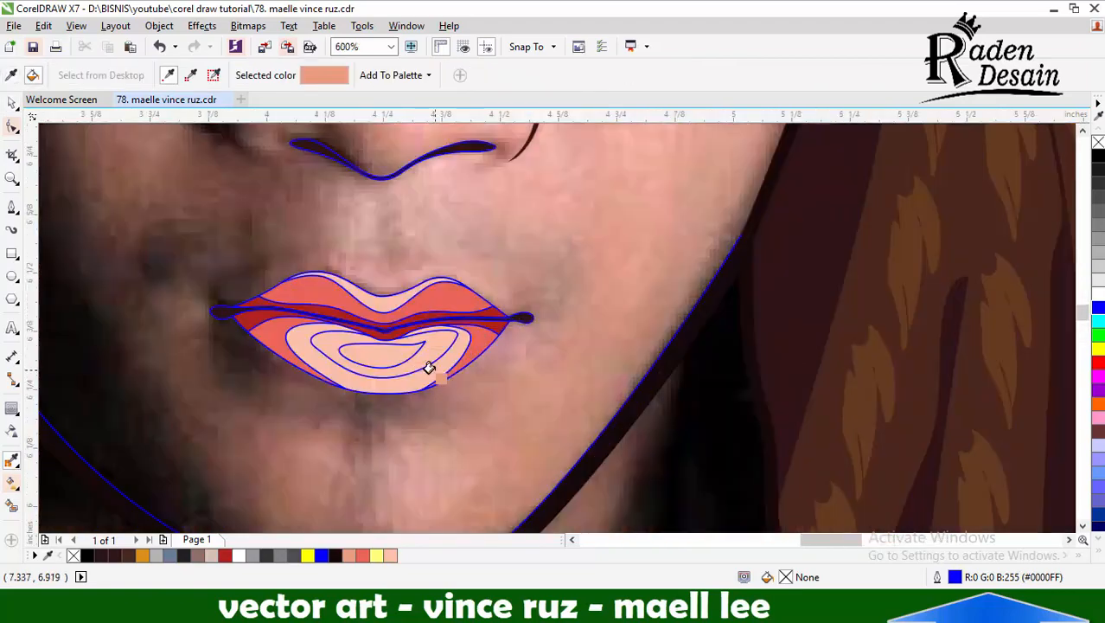
{"action": "left_click", "coordinate": [429, 367]}
Change the fill of the innermost lower-lip highlight to a lighter peach tone
{"action": "scroll", "coordinate": [407, 343], "scroll_direction": "down", "scroll_amount": 2}
{"action": "left_click", "coordinate": [763, 316], "text": "shift"}
{"action": "scroll", "coordinate": [398, 339], "scroll_direction": "up", "scroll_amount": 2}
{"action": "scroll", "coordinate": [407, 308], "scroll_direction": "down", "scroll_amount": 2}
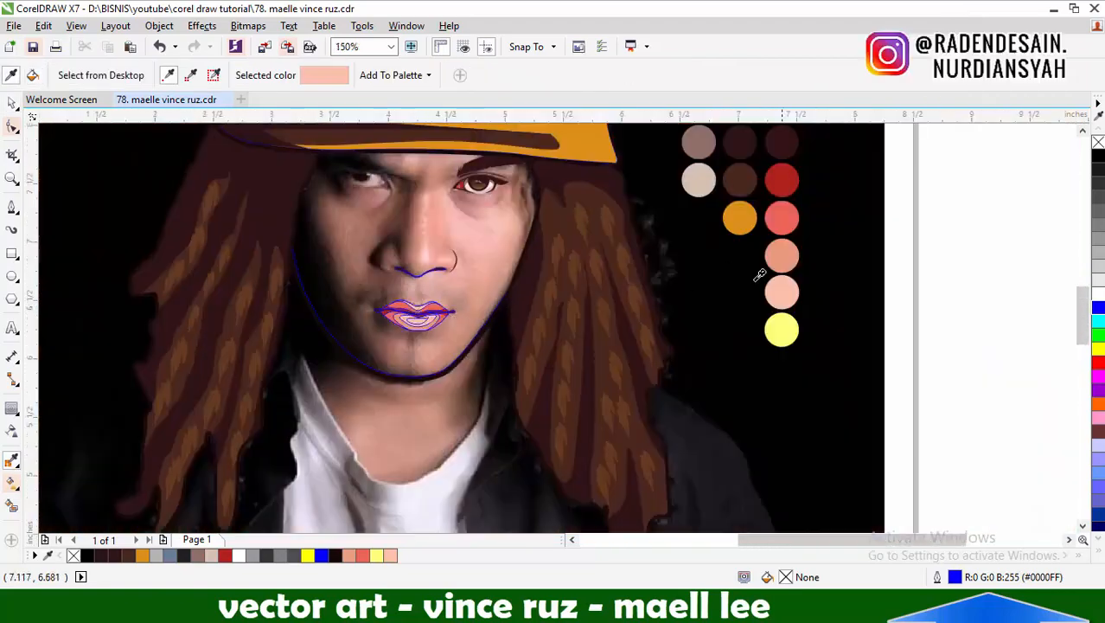
{"action": "left_click", "coordinate": [782, 294], "text": "shift"}
{"action": "scroll", "coordinate": [409, 312], "scroll_direction": "up", "scroll_amount": 3}
{"action": "left_click", "coordinate": [13, 103]}
{"action": "left_click", "coordinate": [441, 311]}
{"action": "double_click", "coordinate": [785, 577]}
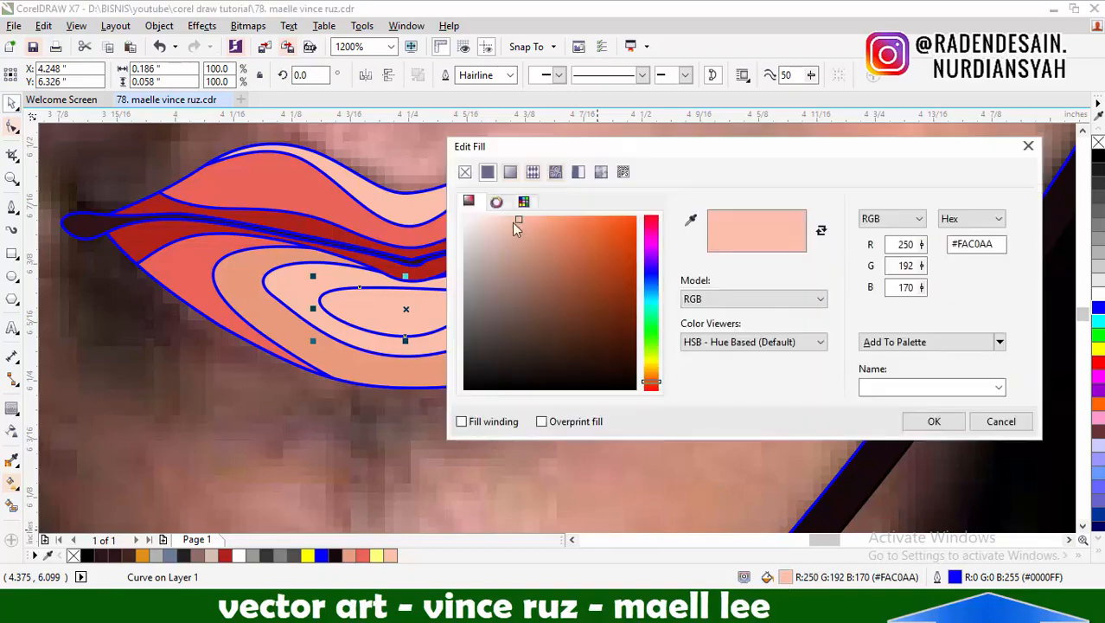
{"action": "left_click", "coordinate": [498, 216]}
{"action": "left_click", "coordinate": [938, 425]}
Remove the blue outline from all the lip shapes
{"action": "scroll", "coordinate": [534, 344], "scroll_direction": "down", "scroll_amount": 3}
{"action": "right_click", "coordinate": [1098, 141]}
{"action": "left_click", "coordinate": [986, 297]}
{"action": "scroll", "coordinate": [599, 368], "scroll_direction": "down", "scroll_amount": 1}
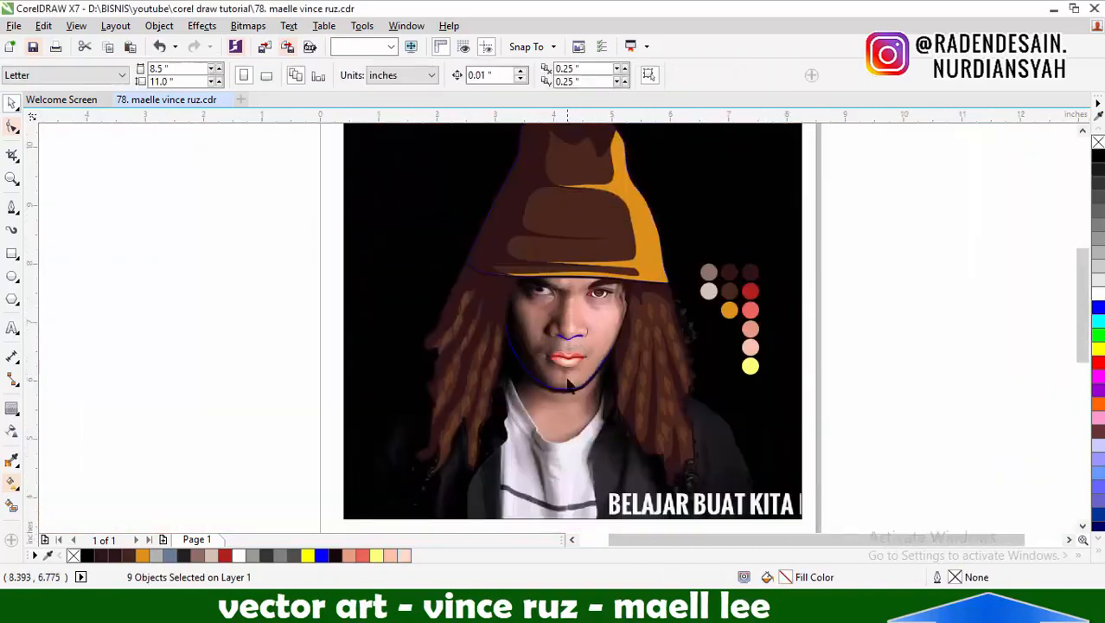
{"action": "scroll", "coordinate": [595, 346], "scroll_direction": "up", "scroll_amount": 1}
{"action": "left_click", "coordinate": [11, 208]}
{"action": "scroll", "coordinate": [599, 228], "scroll_direction": "up", "scroll_amount": 2}
{"action": "scroll", "coordinate": [566, 302], "scroll_direction": "down", "scroll_amount": 2}
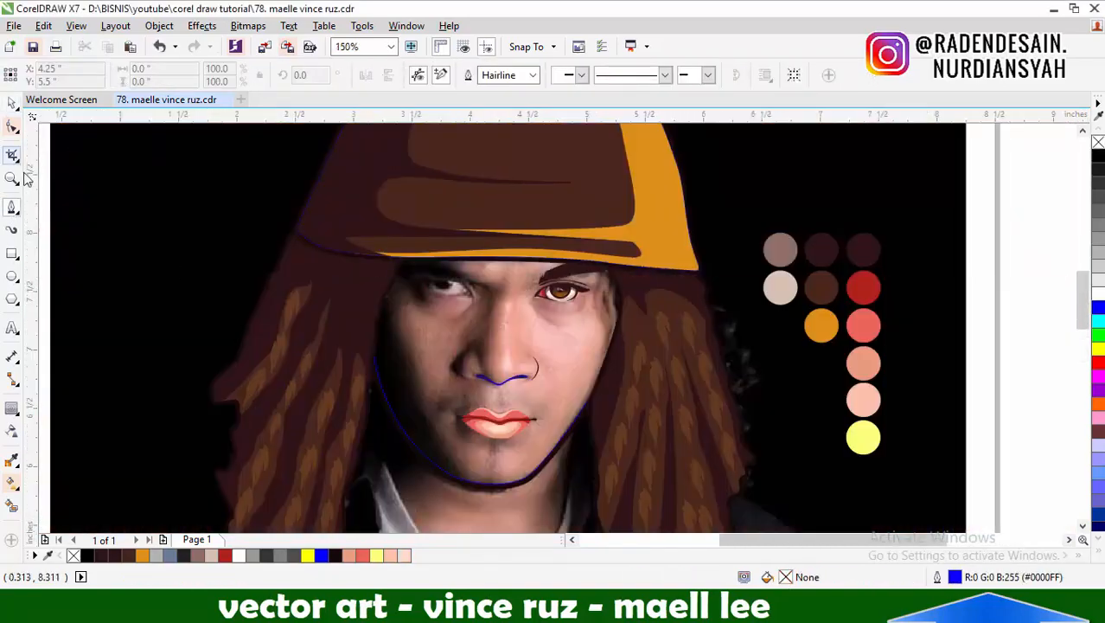
{"action": "left_click", "coordinate": [12, 103]}
{"action": "scroll", "coordinate": [600, 272], "scroll_direction": "up", "scroll_amount": 1}
{"action": "left_click_drag", "start_coordinate": [606, 282], "coordinate": [444, 323]}
{"action": "key", "text": "ctrl+z"}
Select the lit-side eye shapes, enlarge them and stretch them vertically to about 143%
{"action": "scroll", "coordinate": [804, 234], "scroll_direction": "down", "scroll_amount": 1}
{"action": "scroll", "coordinate": [687, 265], "scroll_direction": "up", "scroll_amount": 1}
{"action": "left_click_drag", "start_coordinate": [581, 217], "coordinate": [741, 328]}
{"action": "scroll", "coordinate": [659, 253], "scroll_direction": "up", "scroll_amount": 1}
{"action": "left_click_drag", "start_coordinate": [740, 214], "coordinate": [767, 197]}
{"action": "scroll", "coordinate": [644, 253], "scroll_direction": "down", "scroll_amount": 2}
{"action": "scroll", "coordinate": [644, 253], "scroll_direction": "up", "scroll_amount": 2}
{"action": "left_click_drag", "start_coordinate": [613, 329], "coordinate": [614, 350]}
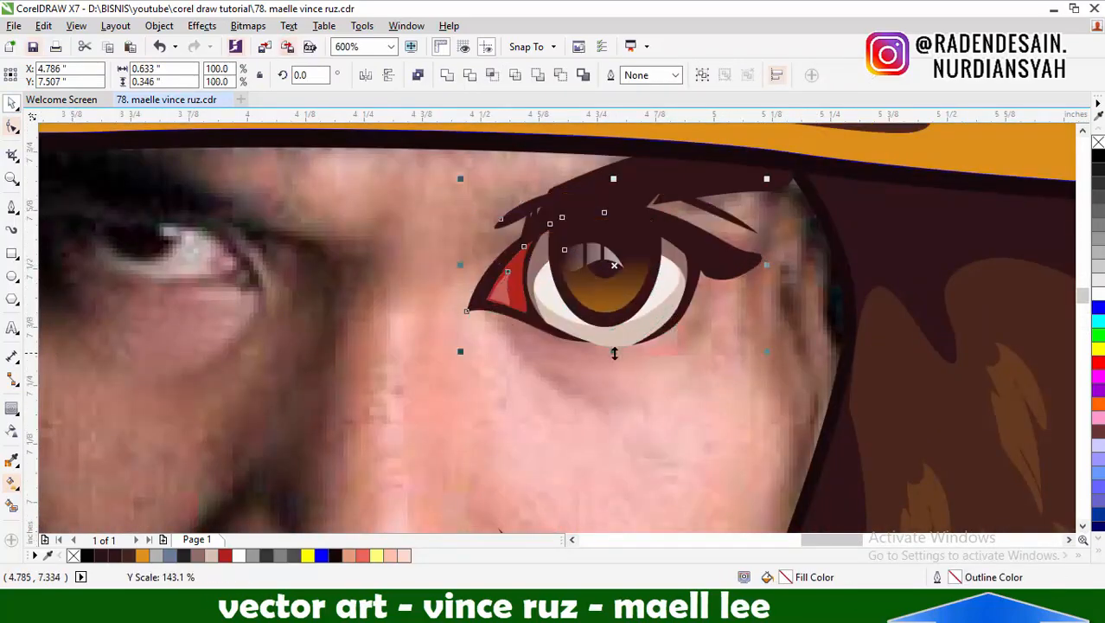
{"action": "scroll", "coordinate": [622, 259], "scroll_direction": "up", "scroll_amount": 1}
{"action": "scroll", "coordinate": [557, 255], "scroll_direction": "down", "scroll_amount": 3}
Select the lit-side eyebrow and move it upward, away from the eyelid
{"action": "key", "text": "Tab"}
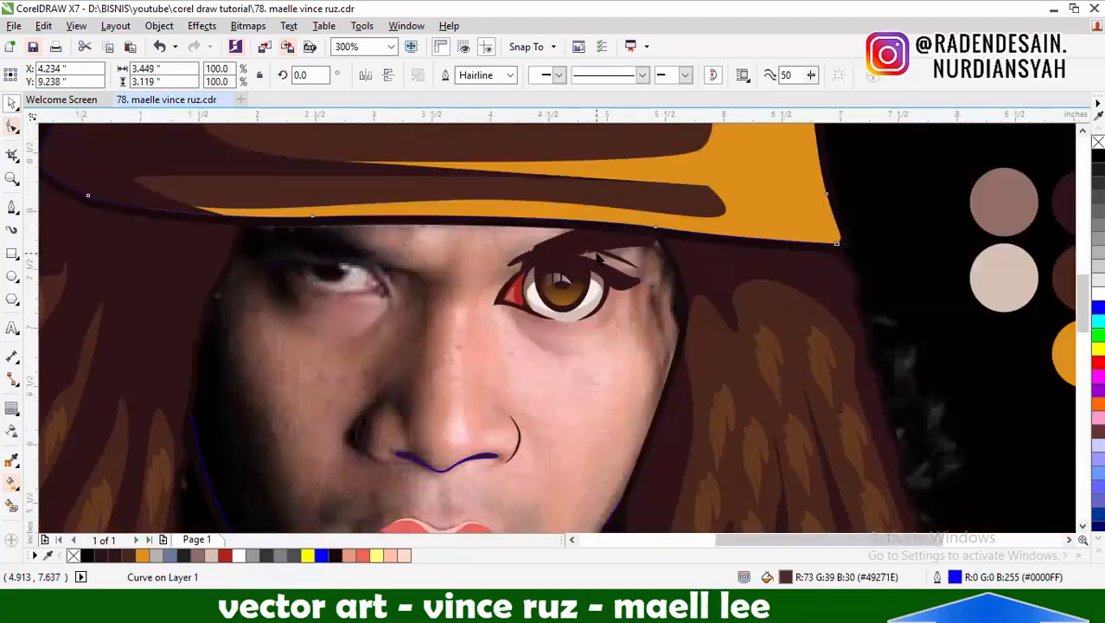
{"action": "key", "text": "Tab"}
{"action": "scroll", "coordinate": [596, 254], "scroll_direction": "up", "scroll_amount": 2}
{"action": "scroll", "coordinate": [597, 253], "scroll_direction": "down", "scroll_amount": 2}
{"action": "scroll", "coordinate": [593, 250], "scroll_direction": "up", "scroll_amount": 2}
{"action": "left_click", "coordinate": [598, 243]}
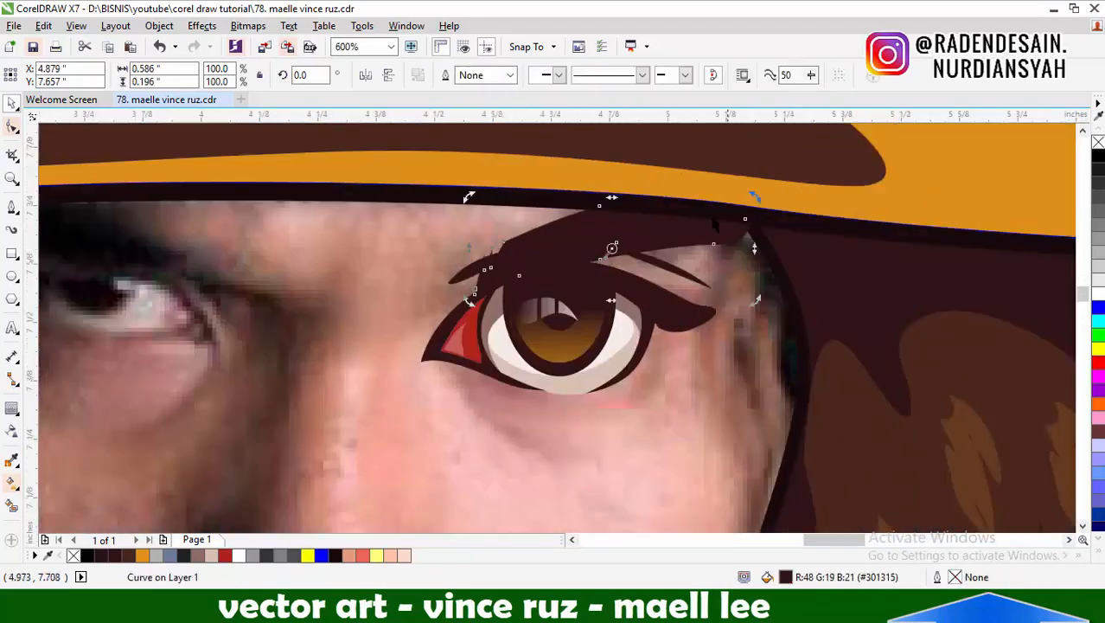
{"action": "left_click_drag", "start_coordinate": [605, 246], "coordinate": [613, 192]}
Resize the eyelid crease to about 0.53 by 0.1 inch just above the upper lid and lower the eyebrow toward it
{"action": "scroll", "coordinate": [572, 258], "scroll_direction": "up", "scroll_amount": 1}
{"action": "left_click_drag", "start_coordinate": [542, 237], "coordinate": [526, 261]}
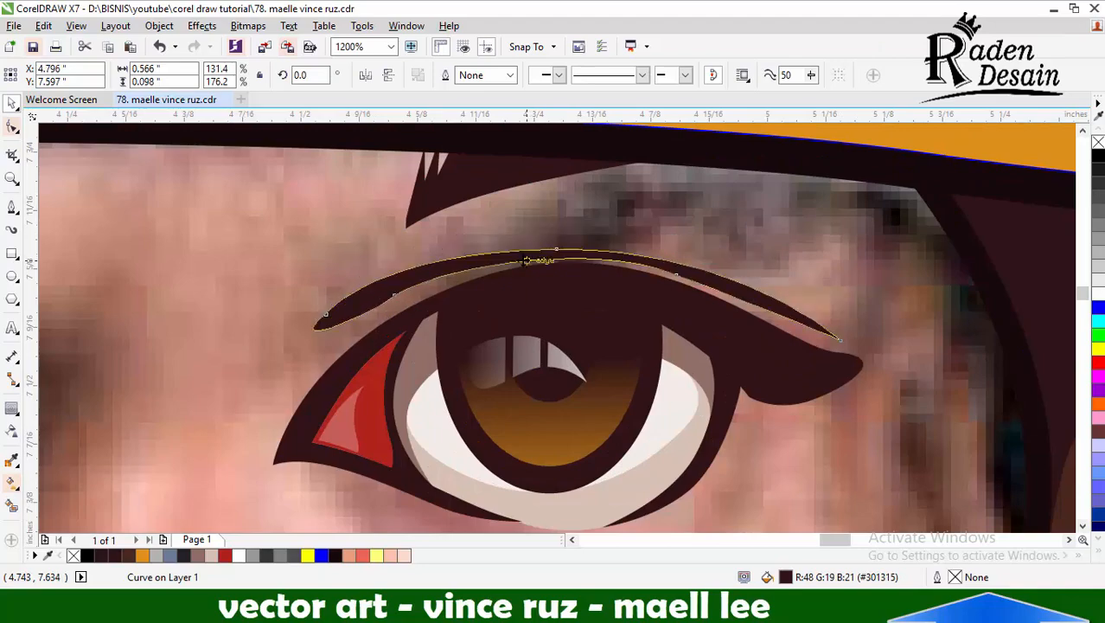
{"action": "left_click_drag", "start_coordinate": [332, 295], "coordinate": [321, 292]}
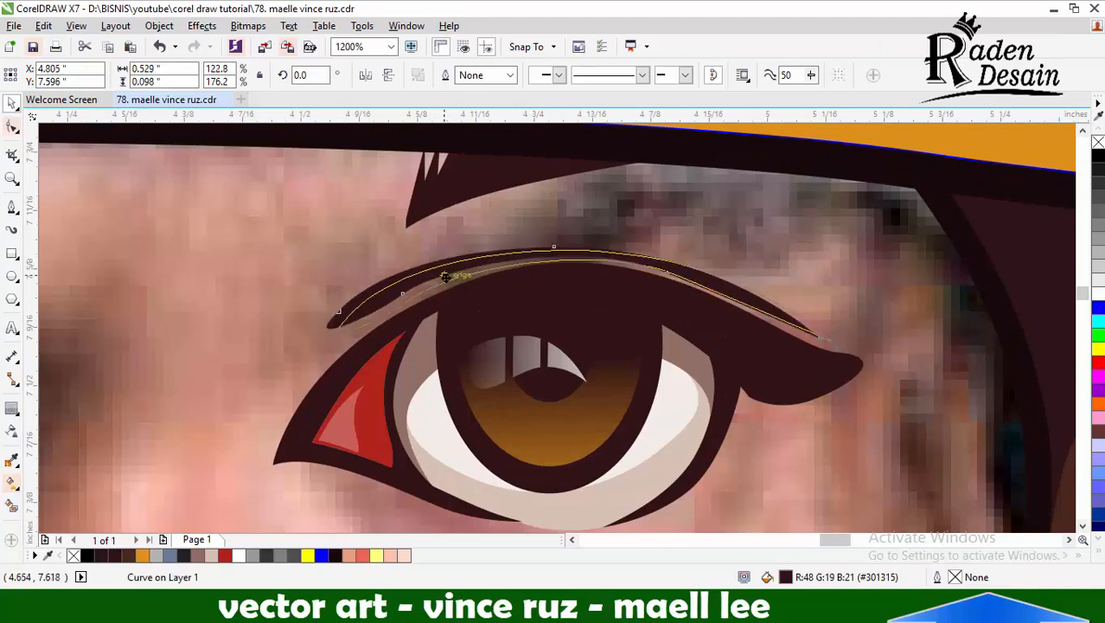
{"action": "left_click_drag", "start_coordinate": [444, 276], "coordinate": [444, 278]}
{"action": "left_click_drag", "start_coordinate": [455, 179], "coordinate": [403, 263]}
{"action": "scroll", "coordinate": [460, 264], "scroll_direction": "down", "scroll_amount": 4}
{"action": "scroll", "coordinate": [476, 247], "scroll_direction": "up", "scroll_amount": 5}
{"action": "scroll", "coordinate": [658, 242], "scroll_direction": "down", "scroll_amount": 5}
Copy the lit-side eye with its crease and eyebrow to the shadowed side and mirror the copy horizontally
{"action": "left_click", "coordinate": [911, 290]}
{"action": "scroll", "coordinate": [663, 244], "scroll_direction": "up", "scroll_amount": 2}
{"action": "left_click", "coordinate": [775, 273]}
{"action": "left_click_drag", "start_coordinate": [1004, 182], "coordinate": [543, 334]}
{"action": "left_click_drag", "start_coordinate": [668, 275], "coordinate": [431, 259]}
{"action": "left_click", "coordinate": [365, 75]}
{"action": "scroll", "coordinate": [545, 224], "scroll_direction": "down", "scroll_amount": 1}
{"action": "scroll", "coordinate": [502, 247], "scroll_direction": "up", "scroll_amount": 2}
{"action": "scroll", "coordinate": [502, 245], "scroll_direction": "down", "scroll_amount": 1}
Move and rotate the mirrored eye so it sits over the shadowed eye in the photo
{"action": "left_click_drag", "start_coordinate": [518, 246], "coordinate": [440, 243]}
{"action": "scroll", "coordinate": [502, 246], "scroll_direction": "down", "scroll_amount": 3}
{"action": "scroll", "coordinate": [519, 252], "scroll_direction": "up", "scroll_amount": 2}
{"action": "scroll", "coordinate": [436, 243], "scroll_direction": "up", "scroll_amount": 1}
{"action": "left_click", "coordinate": [439, 244]}
{"action": "left_click_drag", "start_coordinate": [553, 316], "coordinate": [541, 340]}
{"action": "mouse_move", "coordinate": [432, 231]}
{"action": "left_mouse_down"}
{"action": "mouse_move", "coordinate": [378, 443]}
{"action": "mouse_move", "coordinate": [416, 236]}
{"action": "mouse_move", "coordinate": [431, 245]}
{"action": "left_mouse_up"}
{"action": "scroll", "coordinate": [553, 242], "scroll_direction": "down", "scroll_amount": 3}
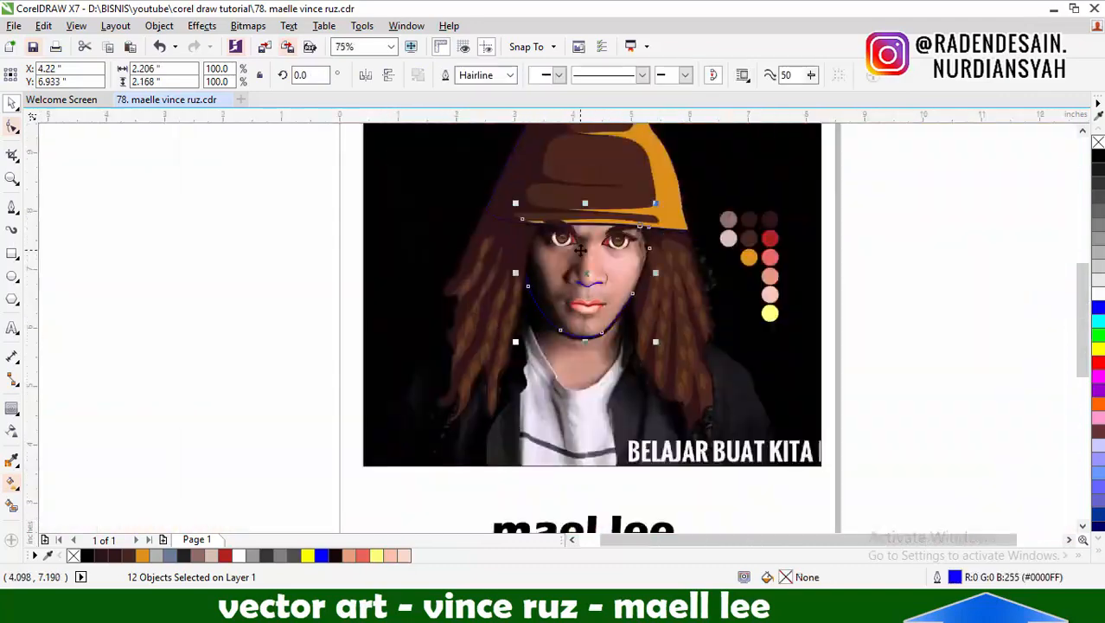
Check how both eyes sit on the face against the whole portrait
{"action": "left_click", "coordinate": [746, 292]}
{"action": "scroll", "coordinate": [746, 292], "scroll_direction": "down", "scroll_amount": 1}
{"action": "scroll", "coordinate": [725, 220], "scroll_direction": "up", "scroll_amount": 1}
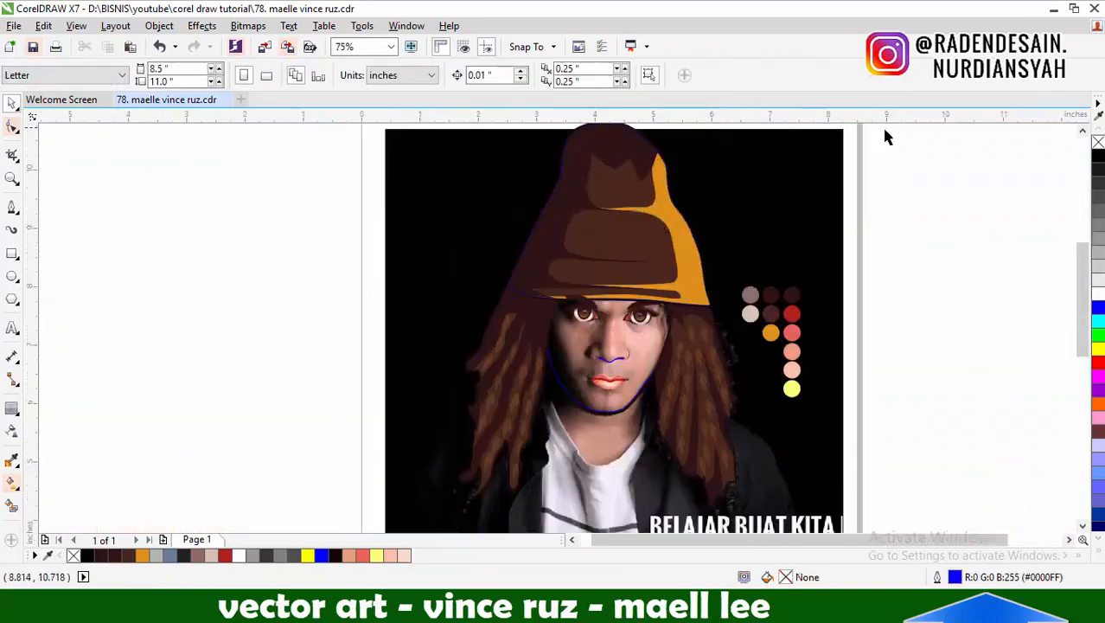
{"action": "left_click", "coordinate": [588, 310]}
{"action": "scroll", "coordinate": [590, 311], "scroll_direction": "up", "scroll_amount": 1}
{"action": "scroll", "coordinate": [554, 303], "scroll_direction": "down", "scroll_amount": 1}
{"action": "scroll", "coordinate": [610, 343], "scroll_direction": "down", "scroll_amount": 1}
{"action": "scroll", "coordinate": [636, 248], "scroll_direction": "up", "scroll_amount": 1}
Try to group the traced artwork and move it away from the photo
{"action": "left_click_drag", "start_coordinate": [914, 150], "coordinate": [367, 408]}
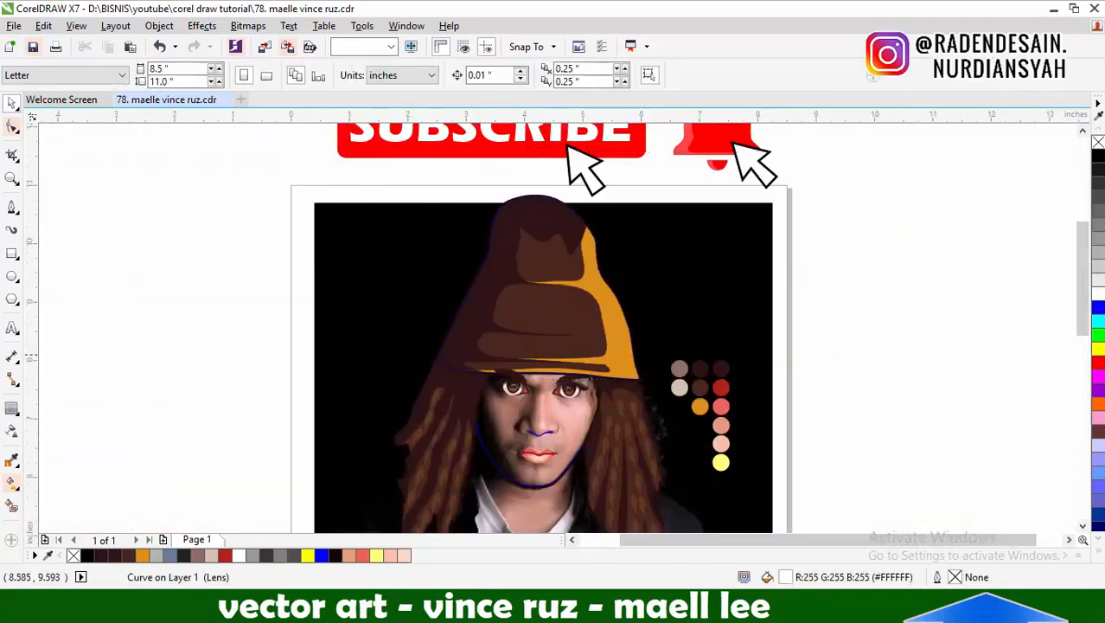
{"action": "key", "text": "ctrl+g"}
{"action": "left_click_drag", "start_coordinate": [850, 181], "coordinate": [385, 385]}
{"action": "left_click", "coordinate": [385, 381]}
{"action": "scroll", "coordinate": [576, 268], "scroll_direction": "down", "scroll_amount": 1}
{"action": "left_click_drag", "start_coordinate": [740, 218], "coordinate": [458, 436]}
{"action": "left_click_drag", "start_coordinate": [556, 259], "coordinate": [273, 291]}
{"action": "left_click", "coordinate": [284, 215]}
{"action": "scroll", "coordinate": [272, 373], "scroll_direction": "up", "scroll_amount": 1}
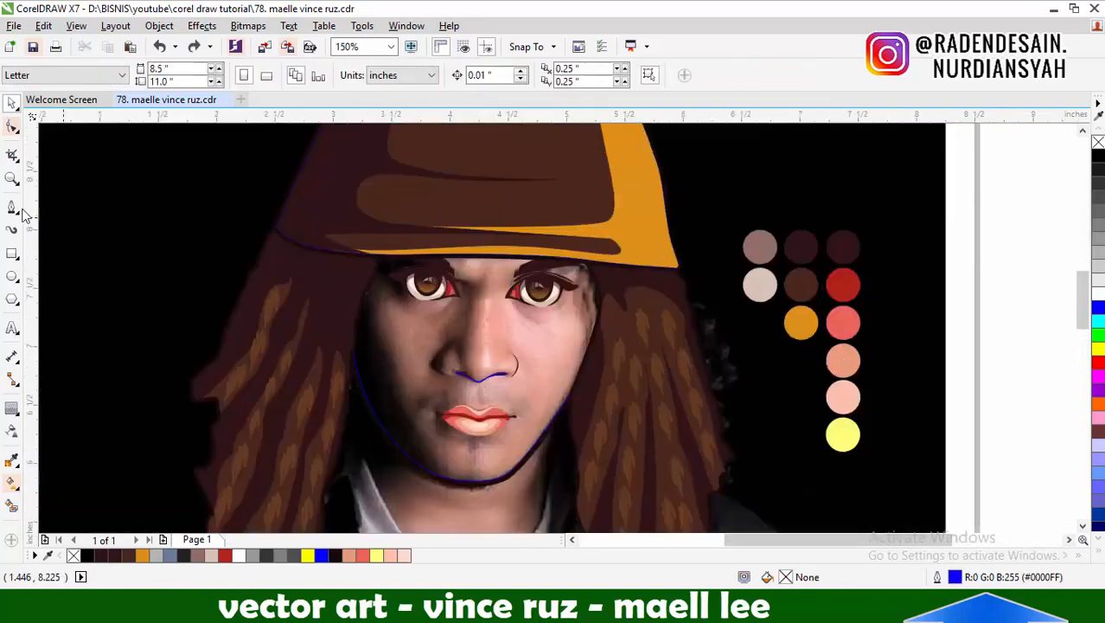
Draw a closed Pen curve down the shadowed cheek, along the chin and up the lit cheek, looping back outside the face
{"action": "scroll", "coordinate": [553, 367], "scroll_direction": "down", "scroll_amount": 3}
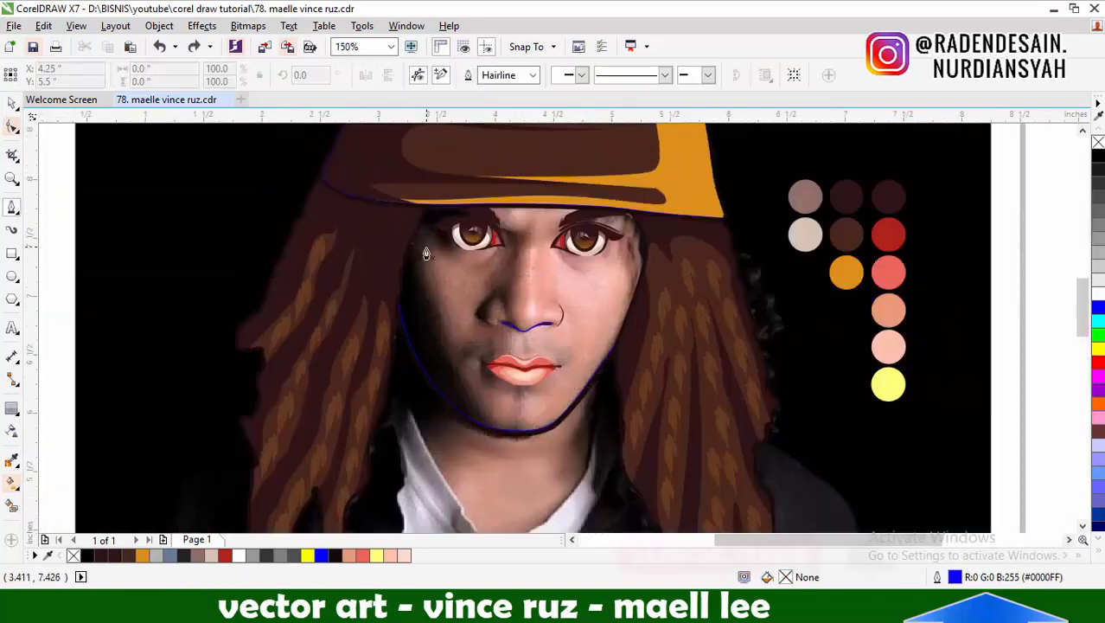
{"action": "scroll", "coordinate": [426, 247], "scroll_direction": "up", "scroll_amount": 1}
{"action": "left_click", "coordinate": [476, 148]}
{"action": "scroll", "coordinate": [416, 242], "scroll_direction": "down", "scroll_amount": 1}
{"action": "left_click_drag", "start_coordinate": [414, 241], "coordinate": [450, 333]}
{"action": "scroll", "coordinate": [446, 367], "scroll_direction": "up", "scroll_amount": 1}
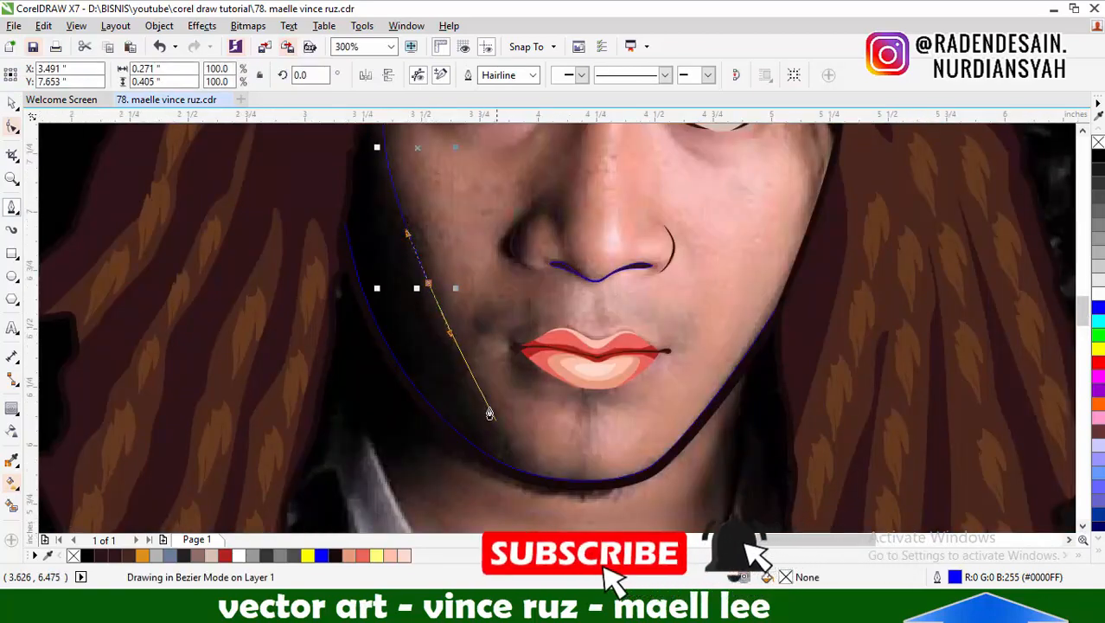
{"action": "left_click_drag", "start_coordinate": [497, 422], "coordinate": [510, 453]}
{"action": "left_click_drag", "start_coordinate": [648, 441], "coordinate": [692, 384]}
{"action": "scroll", "coordinate": [606, 377], "scroll_direction": "down", "scroll_amount": 1}
{"action": "scroll", "coordinate": [687, 308], "scroll_direction": "up", "scroll_amount": 1}
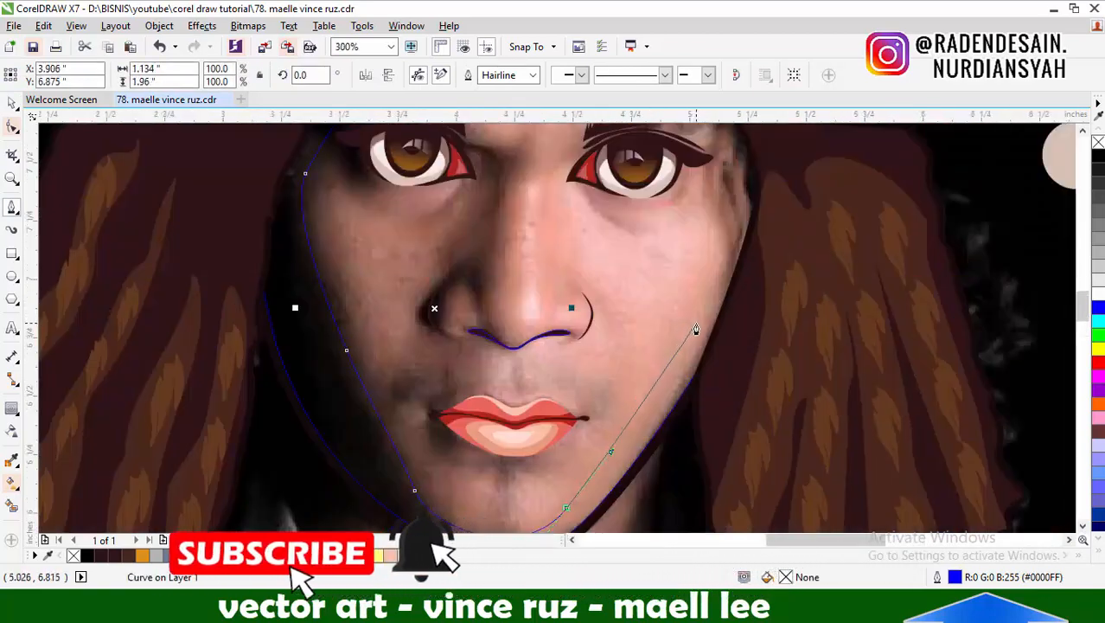
{"action": "left_click_drag", "start_coordinate": [700, 312], "coordinate": [717, 279]}
{"action": "scroll", "coordinate": [727, 294], "scroll_direction": "down", "scroll_amount": 1}
{"action": "scroll", "coordinate": [748, 231], "scroll_direction": "up", "scroll_amount": 1}
{"action": "left_click_drag", "start_coordinate": [695, 206], "coordinate": [754, 165]}
{"action": "scroll", "coordinate": [754, 164], "scroll_direction": "down", "scroll_amount": 1}
{"action": "left_click_drag", "start_coordinate": [494, 148], "coordinate": [443, 140]}
Cut the closed contour down to the area inside the face outline and delete the leftover curve
{"action": "key", "text": "space"}
{"action": "left_click", "coordinate": [575, 380], "text": "shift"}
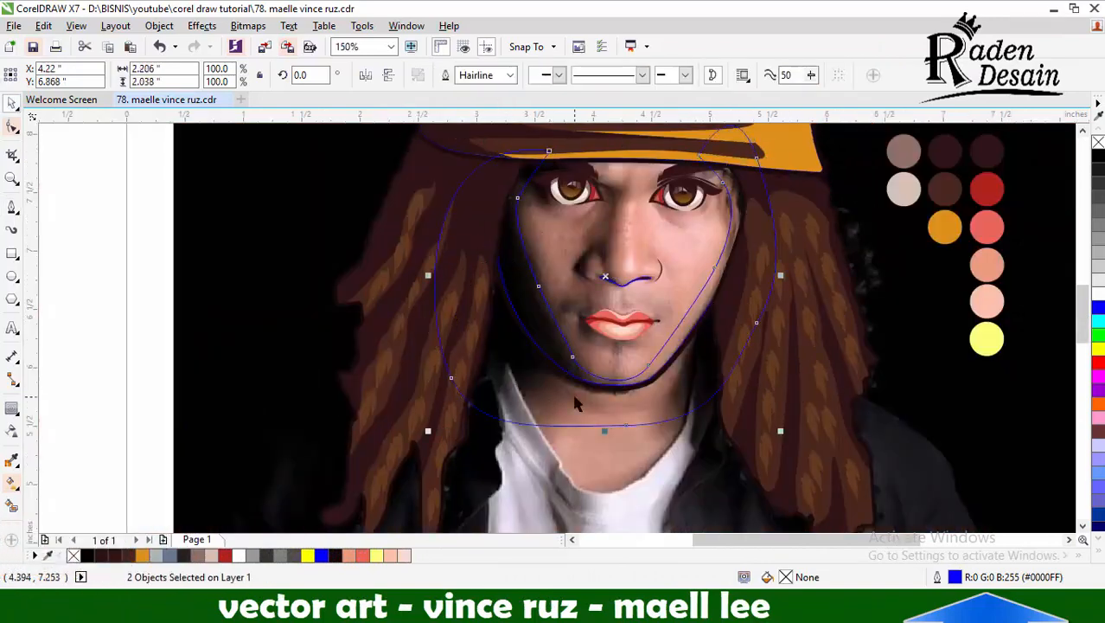
{"action": "key", "text": "Delete"}
{"action": "scroll", "coordinate": [575, 398], "scroll_direction": "down", "scroll_amount": 1}
{"action": "scroll", "coordinate": [593, 371], "scroll_direction": "up", "scroll_amount": 2}
Smooth the inner contour at the shadowed side of the chin by adjusting its node handle
{"action": "key", "text": "F10"}
{"action": "left_click", "coordinate": [594, 451]}
{"action": "scroll", "coordinate": [593, 451], "scroll_direction": "up", "scroll_amount": 1}
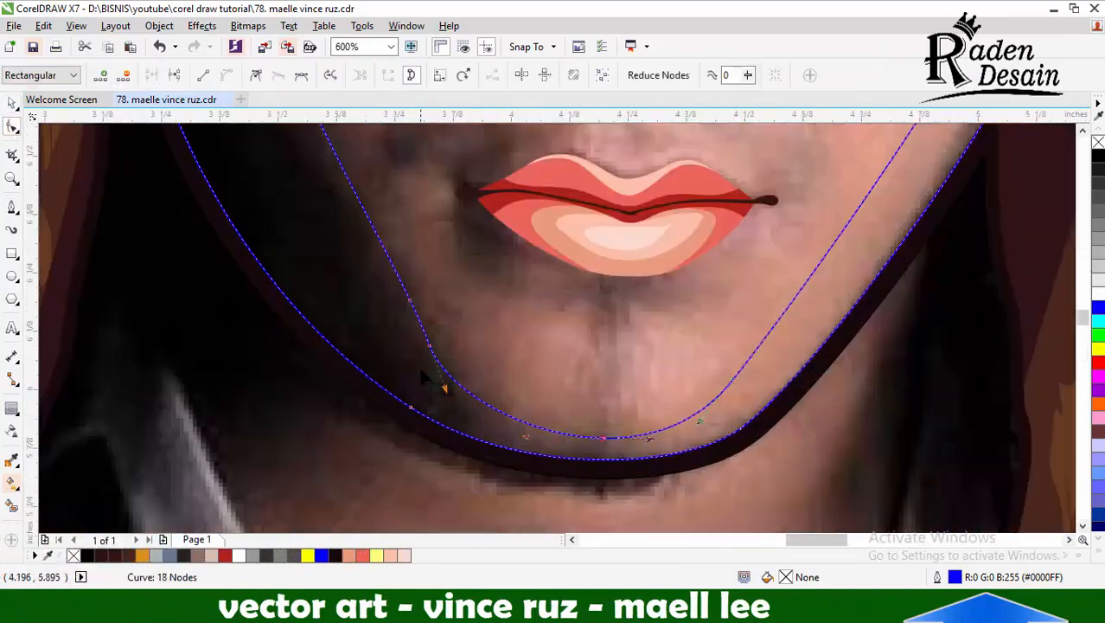
{"action": "left_click_drag", "start_coordinate": [446, 385], "coordinate": [458, 395]}
{"action": "scroll", "coordinate": [616, 353], "scroll_direction": "down", "scroll_amount": 2}
{"action": "key", "text": "space"}
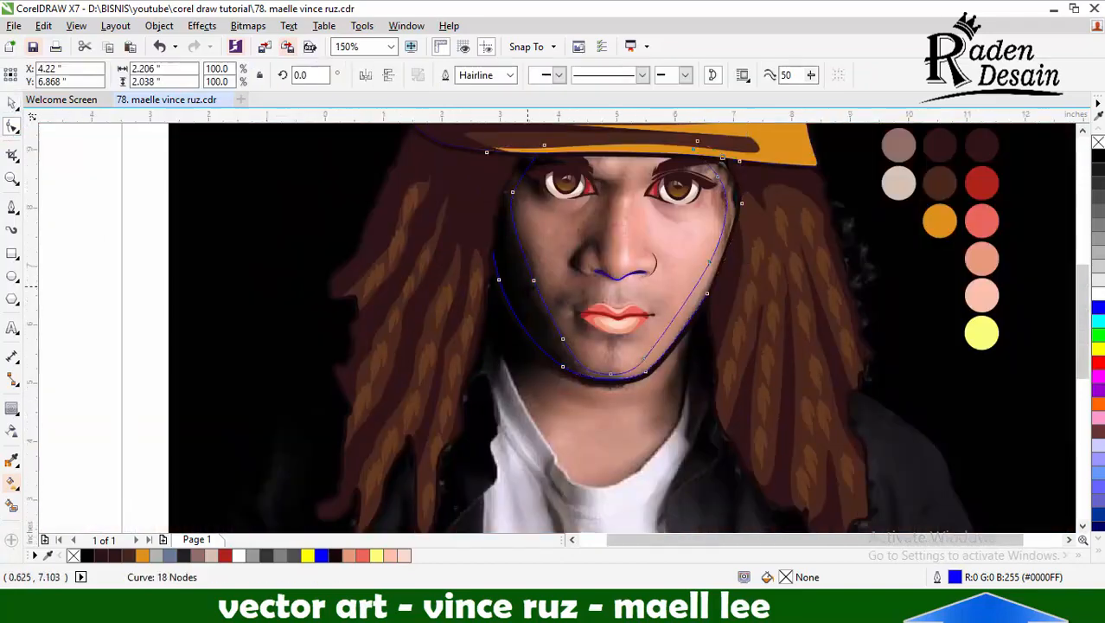
{"action": "scroll", "coordinate": [531, 292], "scroll_direction": "down", "scroll_amount": 1}
{"action": "left_click", "coordinate": [104, 229]}
Draw a second closed Pen curve from the hat brim down the shadowed cheek to the chin and back outside the face
{"action": "left_click", "coordinate": [12, 207]}
{"action": "scroll", "coordinate": [537, 239], "scroll_direction": "up", "scroll_amount": 2}
{"action": "left_click", "coordinate": [483, 260]}
{"action": "scroll", "coordinate": [519, 406], "scroll_direction": "down", "scroll_amount": 1}
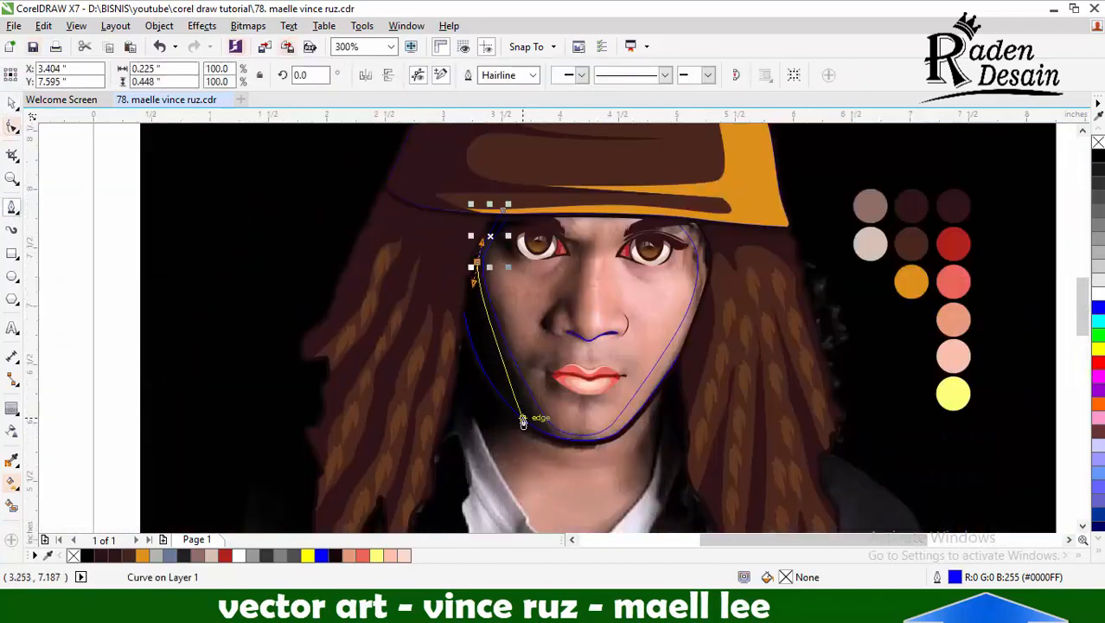
{"action": "scroll", "coordinate": [462, 304], "scroll_direction": "up", "scroll_amount": 1}
{"action": "left_click_drag", "start_coordinate": [338, 369], "coordinate": [338, 370]}
{"action": "scroll", "coordinate": [336, 346], "scroll_direction": "down", "scroll_amount": 1}
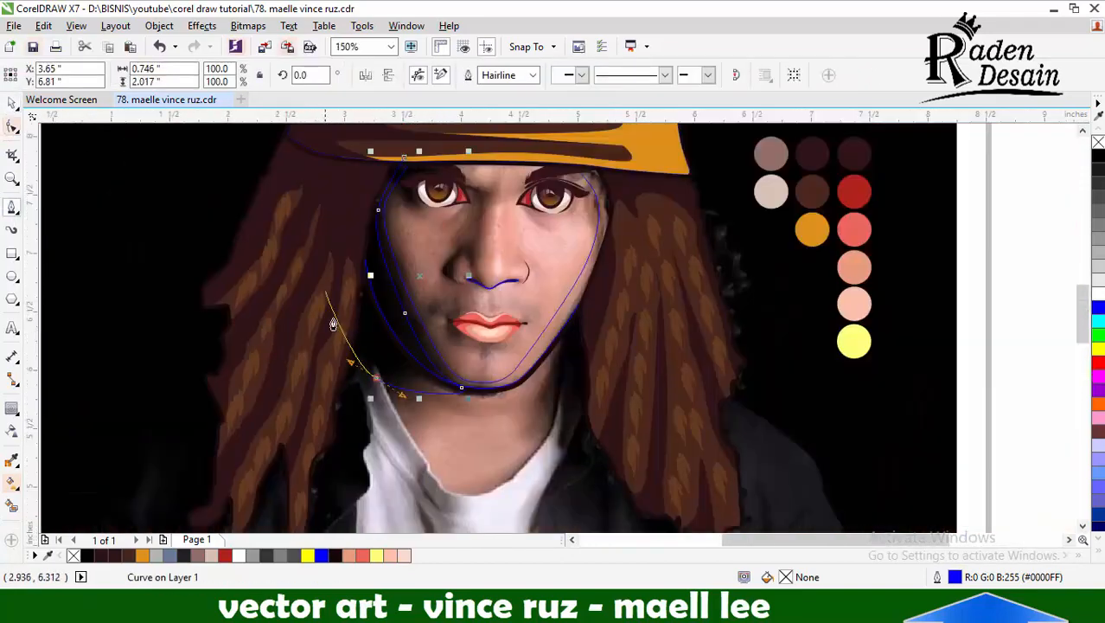
{"action": "left_click_drag", "start_coordinate": [288, 165], "coordinate": [289, 164]}
Cut the second shadow curve down to the area inside the face outline
{"action": "key", "text": "space"}
{"action": "scroll", "coordinate": [388, 289], "scroll_direction": "up", "scroll_amount": 1}
{"action": "left_click", "coordinate": [433, 298], "text": "shift"}
{"action": "left_click", "coordinate": [510, 75]}
{"action": "scroll", "coordinate": [466, 380], "scroll_direction": "down", "scroll_amount": 1}
{"action": "left_click", "coordinate": [96, 259]}
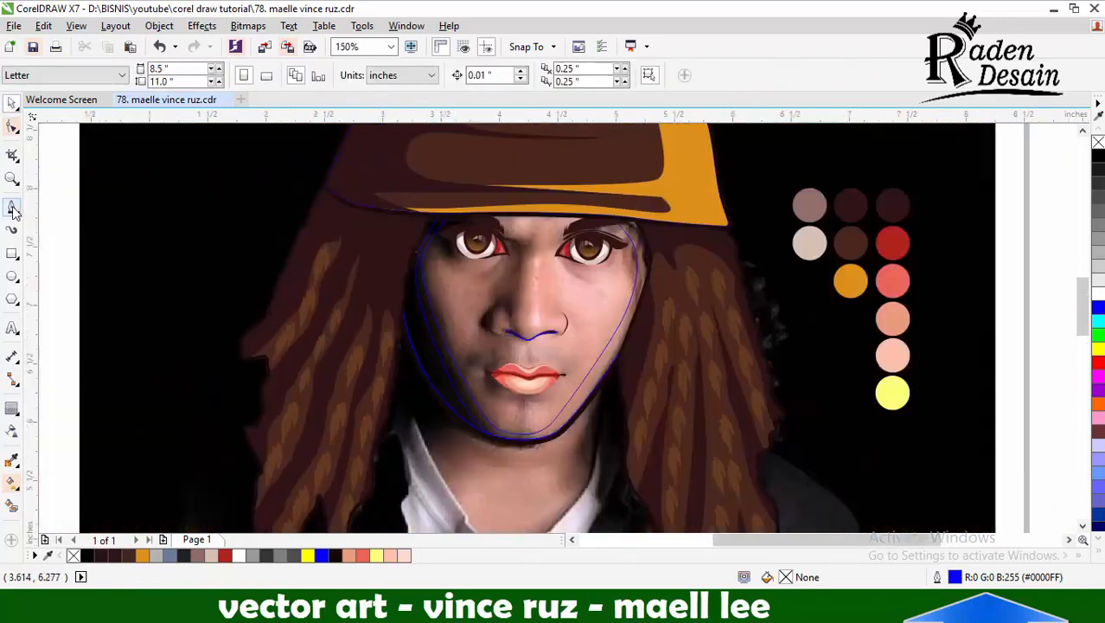
Draw a closed eye-socket curve about 0.83 by 0.49 inch around the lit-side eye, with its lower edge following the lower lid
{"action": "left_click", "coordinate": [12, 207]}
{"action": "scroll", "coordinate": [591, 273], "scroll_direction": "up", "scroll_amount": 2}
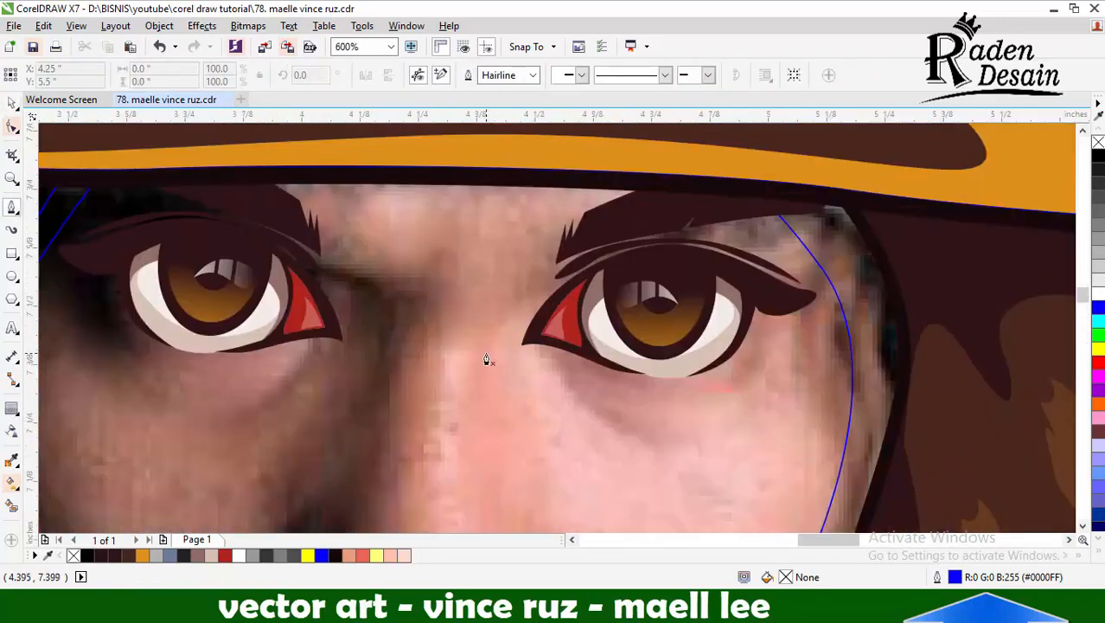
{"action": "left_click_drag", "start_coordinate": [837, 180], "coordinate": [868, 204]}
{"action": "scroll", "coordinate": [801, 279], "scroll_direction": "up", "scroll_amount": 1}
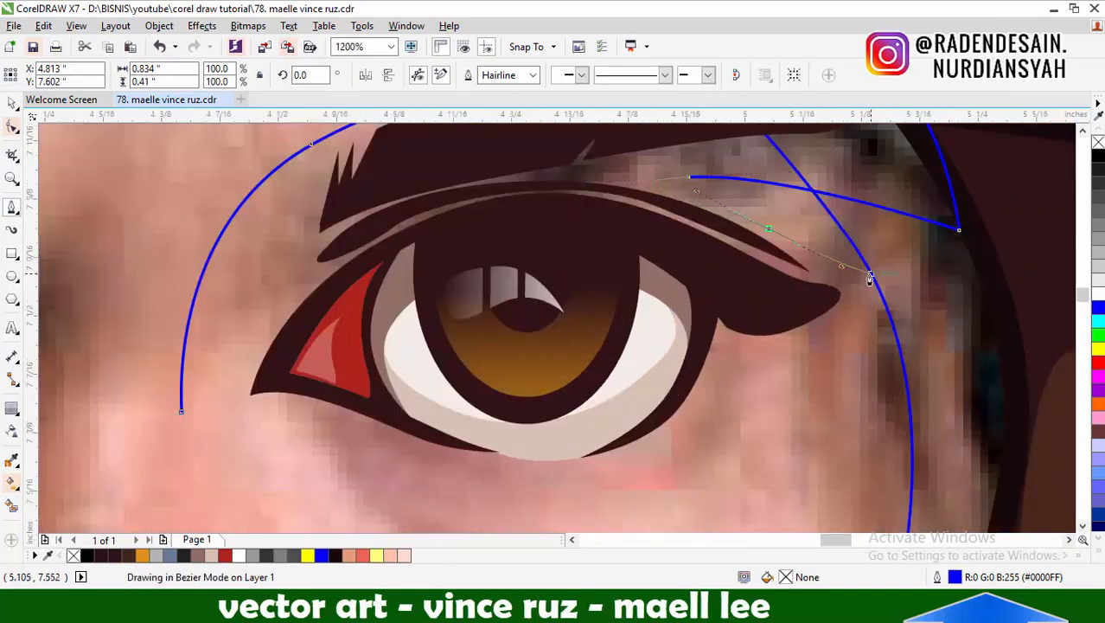
{"action": "scroll", "coordinate": [670, 323], "scroll_direction": "down", "scroll_amount": 1}
{"action": "scroll", "coordinate": [674, 369], "scroll_direction": "up", "scroll_amount": 1}
{"action": "left_click_drag", "start_coordinate": [594, 407], "coordinate": [575, 413]}
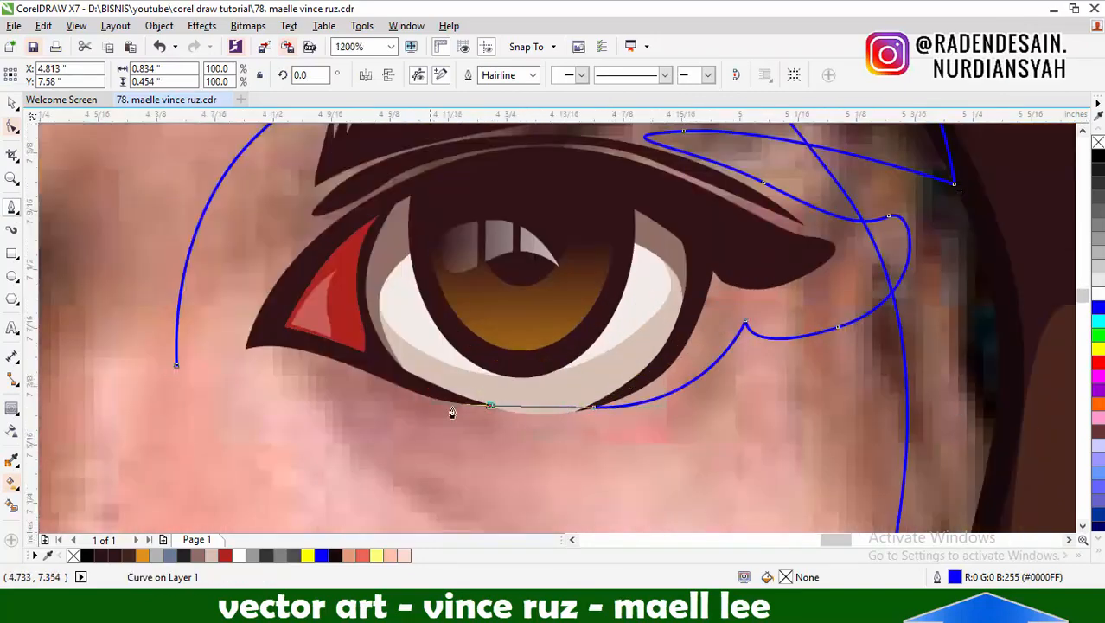
{"action": "scroll", "coordinate": [189, 387], "scroll_direction": "down", "scroll_amount": 1}
{"action": "scroll", "coordinate": [254, 347], "scroll_direction": "up", "scroll_amount": 1}
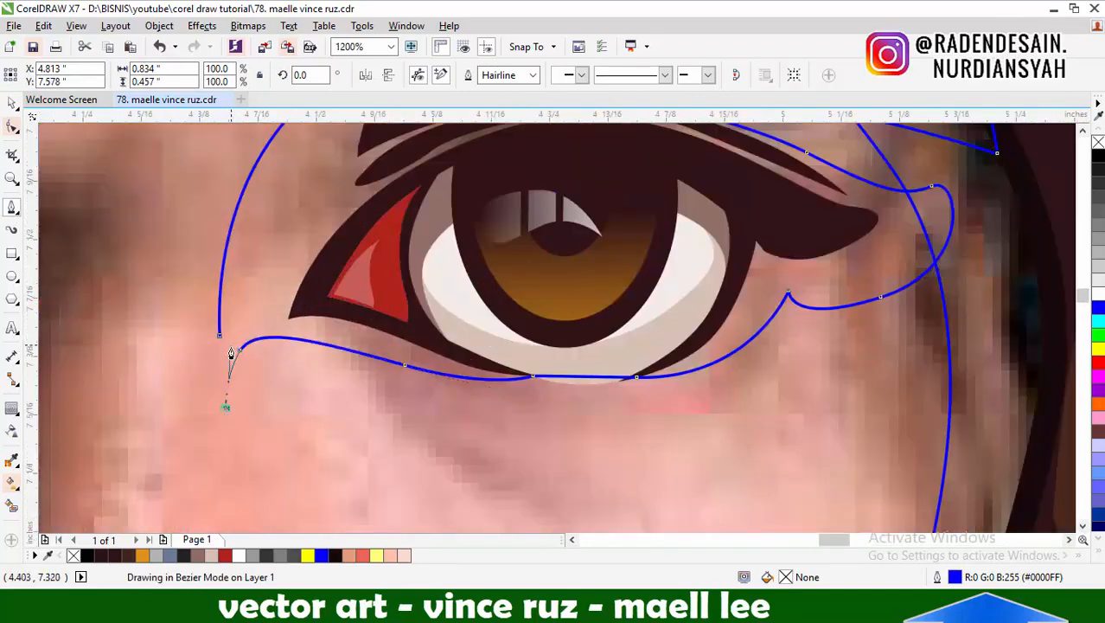
{"action": "left_click", "coordinate": [219, 334]}
Copy the eye-socket shape to the shadowed eye and mirror the copy horizontally
{"action": "scroll", "coordinate": [357, 328], "scroll_direction": "down", "scroll_amount": 1}
{"action": "left_click", "coordinate": [12, 103]}
{"action": "left_click", "coordinate": [653, 345], "text": "shift"}
{"action": "scroll", "coordinate": [781, 315], "scroll_direction": "down", "scroll_amount": 1}
{"action": "left_click", "coordinate": [675, 313]}
{"action": "left_click_drag", "start_coordinate": [675, 313], "coordinate": [457, 306]}
{"action": "scroll", "coordinate": [454, 306], "scroll_direction": "up", "scroll_amount": 1}
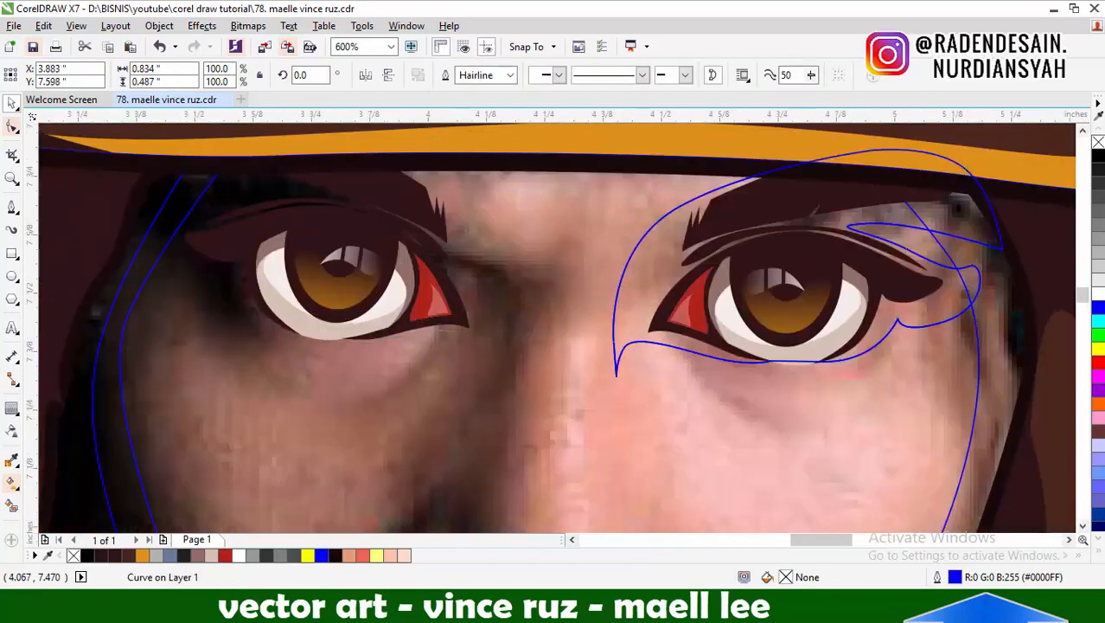
{"action": "left_click_drag", "start_coordinate": [567, 229], "coordinate": [471, 207]}
{"action": "left_click", "coordinate": [366, 77]}
Rotate the mirrored eye-socket shape to about 172.3 degrees and nudge it to fit around the shadowed eye
{"action": "left_click", "coordinate": [471, 208]}
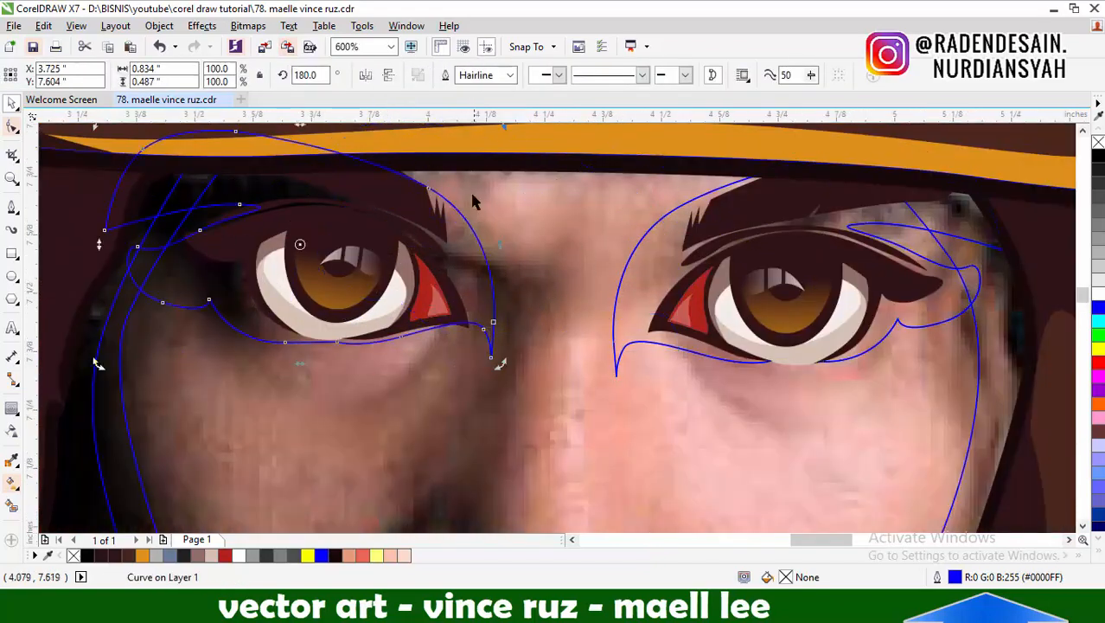
{"action": "left_click_drag", "start_coordinate": [475, 246], "coordinate": [478, 249]}
{"action": "scroll", "coordinate": [480, 251], "scroll_direction": "down", "scroll_amount": 1}
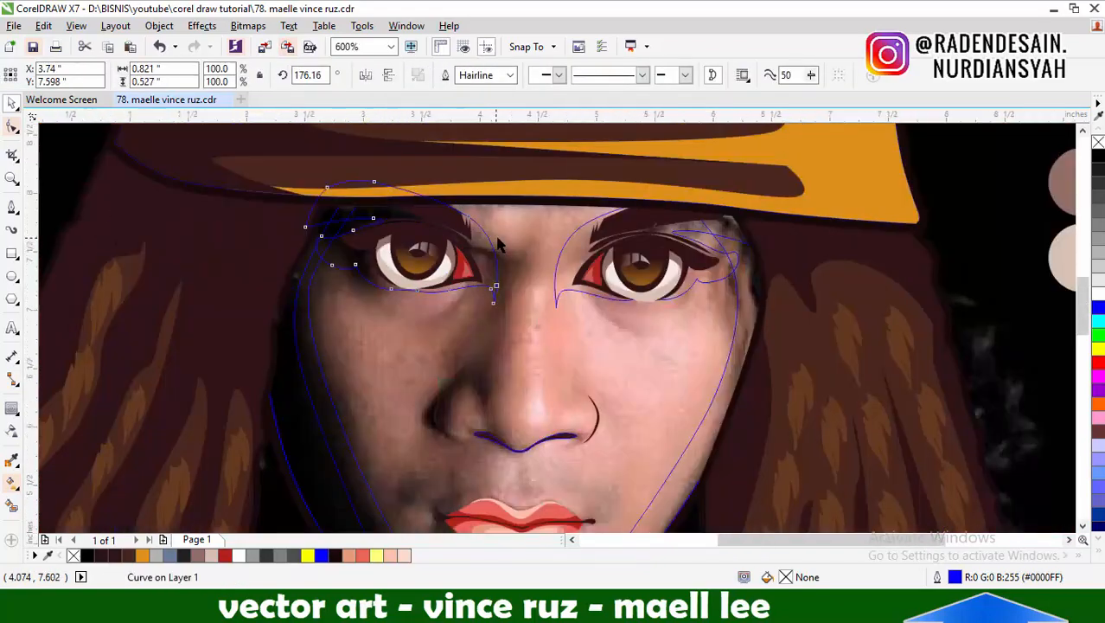
{"action": "scroll", "coordinate": [506, 240], "scroll_direction": "up", "scroll_amount": 2}
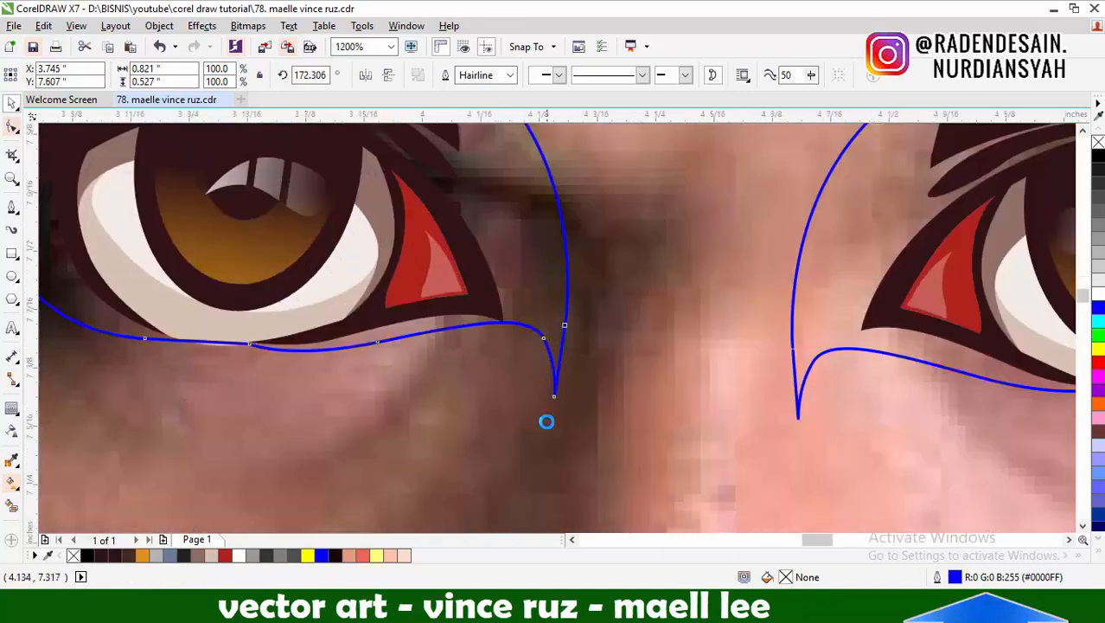
{"action": "left_click_drag", "start_coordinate": [522, 255], "coordinate": [532, 244]}
{"action": "scroll", "coordinate": [549, 249], "scroll_direction": "down", "scroll_amount": 2}
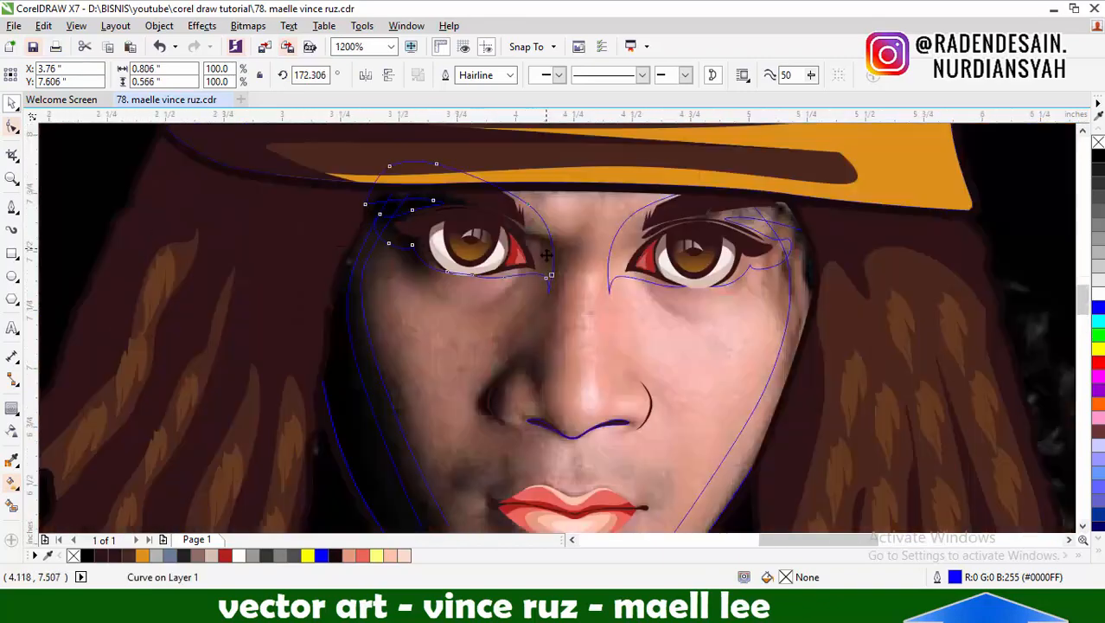
{"action": "scroll", "coordinate": [549, 242], "scroll_direction": "up", "scroll_amount": 1}
{"action": "scroll", "coordinate": [514, 273], "scroll_direction": "down", "scroll_amount": 1}
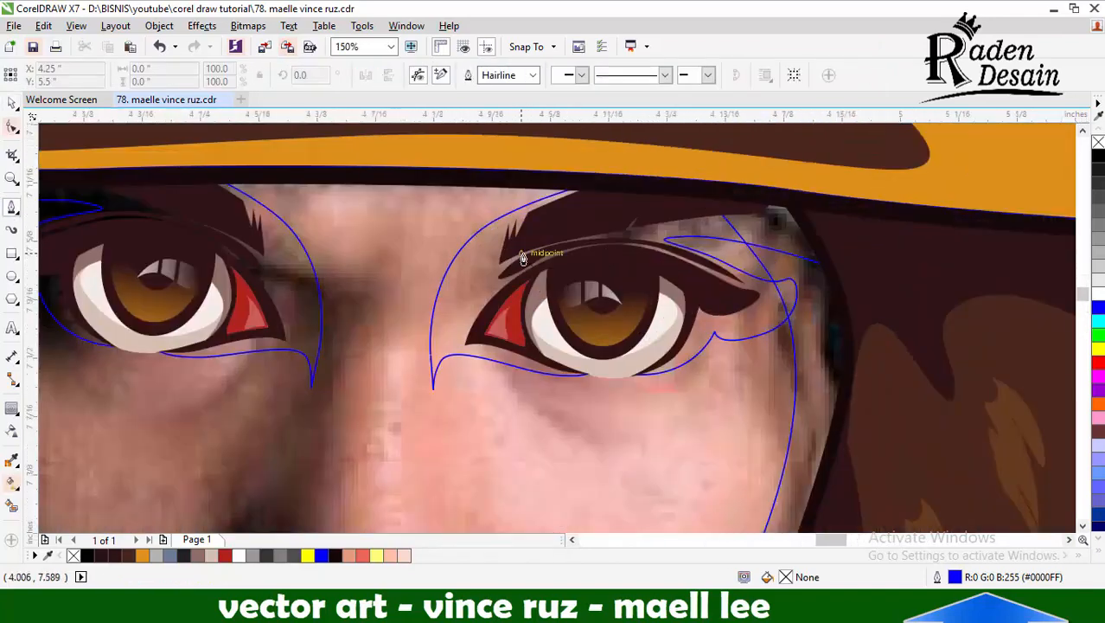
Draw a Pen curve around the inner corner and upper lid of the lit-side eye for the eyelid shading
{"action": "scroll", "coordinate": [522, 258], "scroll_direction": "up", "scroll_amount": 1}
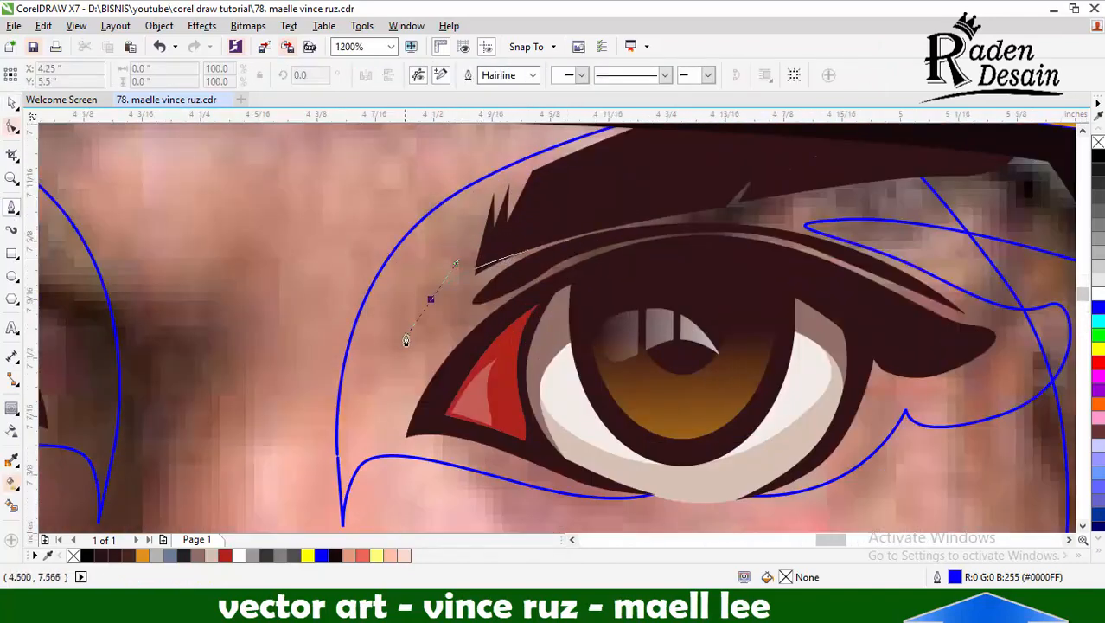
{"action": "left_click_drag", "start_coordinate": [421, 405], "coordinate": [444, 388]}
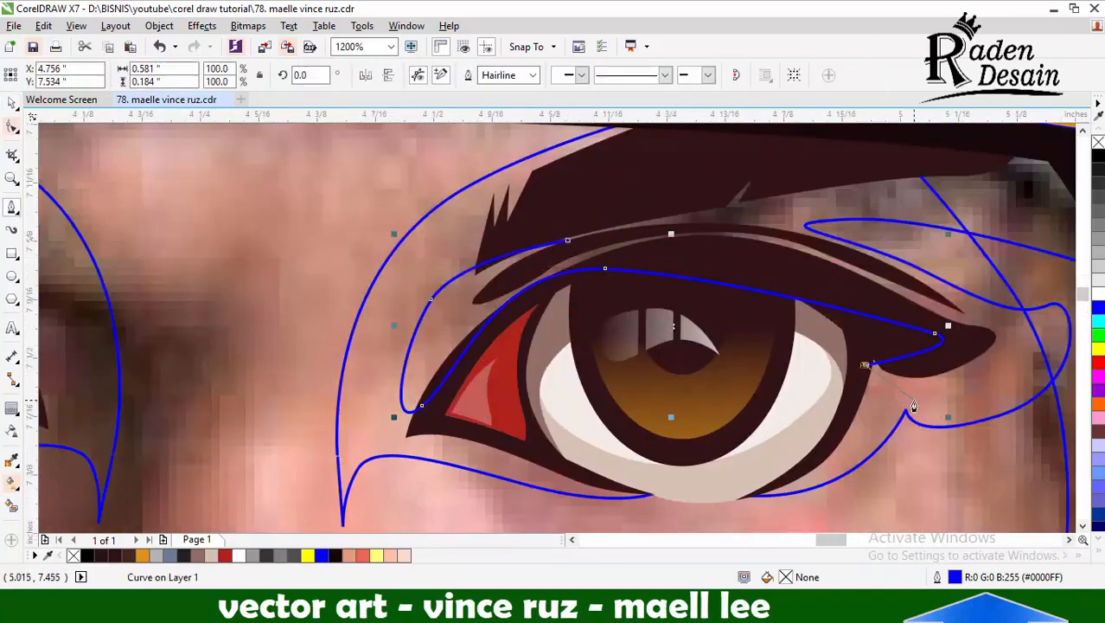
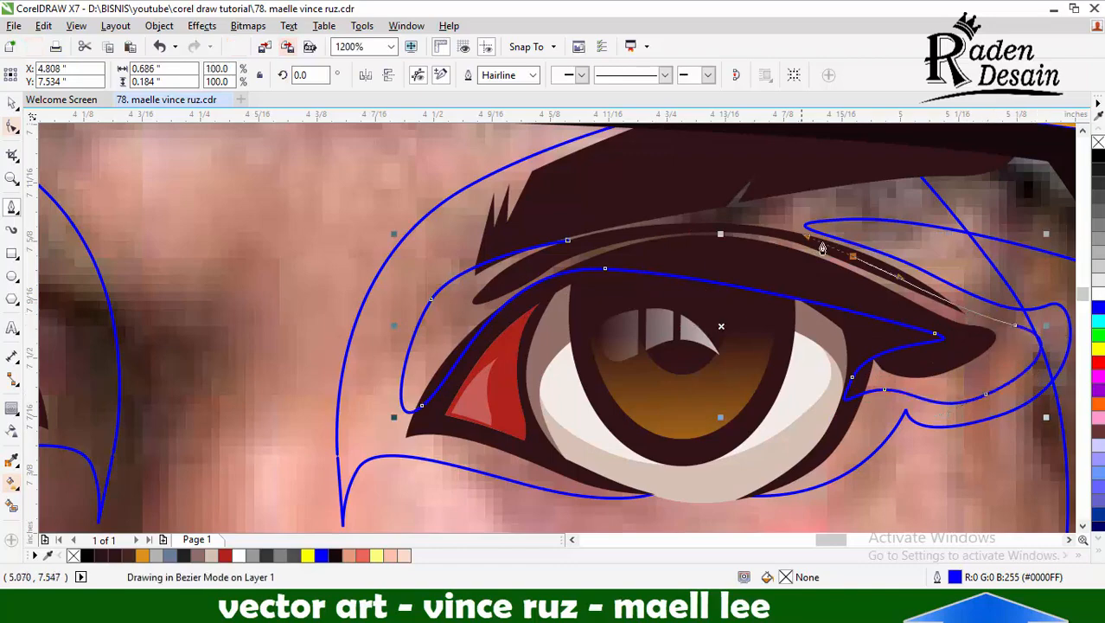
Extend the lit-side eye's eyelid shading curve over the eyebrow and close it, about 0.72 by 0.34 inch
{"action": "scroll", "coordinate": [822, 248], "scroll_direction": "down", "scroll_amount": 1}
{"action": "scroll", "coordinate": [764, 193], "scroll_direction": "up", "scroll_amount": 1}
{"action": "scroll", "coordinate": [728, 239], "scroll_direction": "down", "scroll_amount": 1}
{"action": "scroll", "coordinate": [746, 254], "scroll_direction": "up", "scroll_amount": 1}
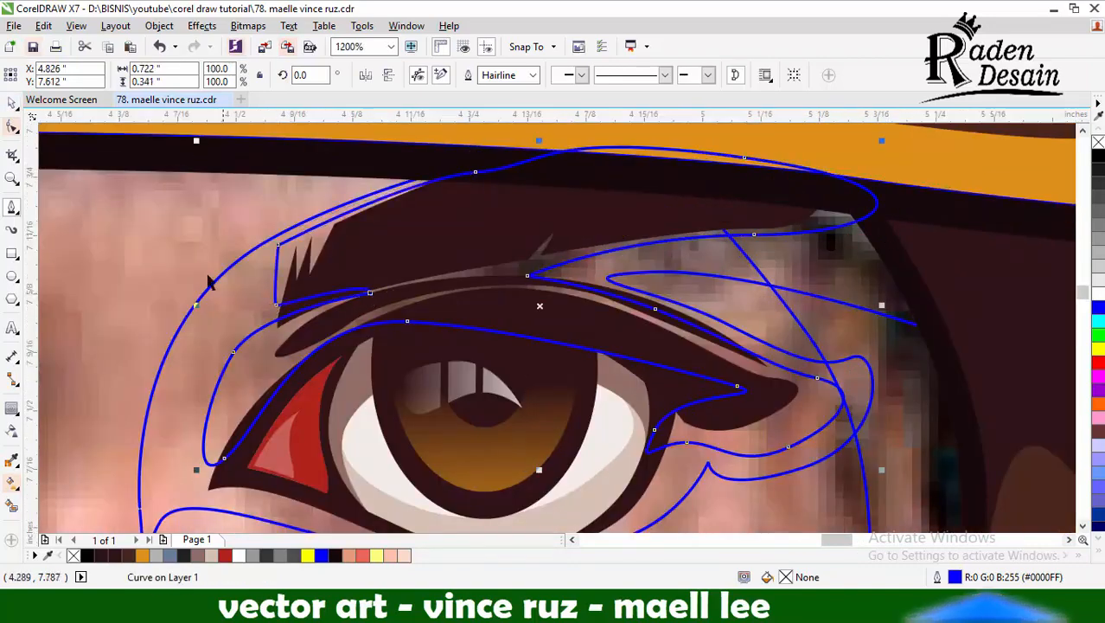
{"action": "scroll", "coordinate": [208, 281], "scroll_direction": "down", "scroll_amount": 1}
{"action": "scroll", "coordinate": [260, 362], "scroll_direction": "down", "scroll_amount": 1}
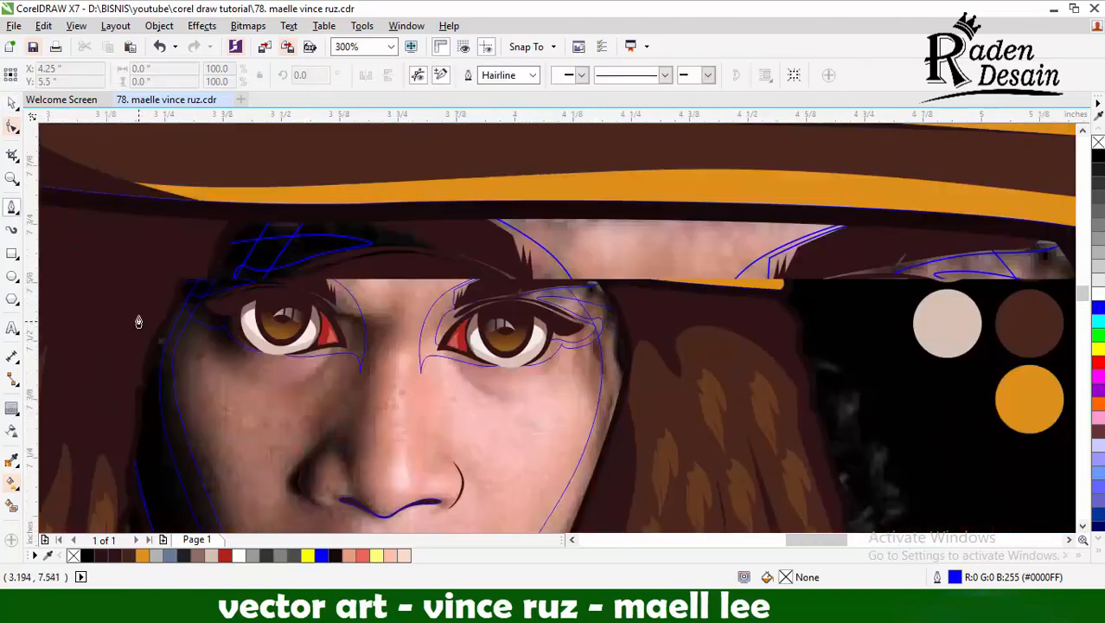
Draw a Pen curve from the inner end of the shadowed eye's brow around the inner corner and across the upper lid
{"action": "scroll", "coordinate": [291, 322], "scroll_direction": "up", "scroll_amount": 2}
{"action": "left_click", "coordinate": [473, 254]}
{"action": "left_click_drag", "start_coordinate": [554, 319], "coordinate": [569, 365]}
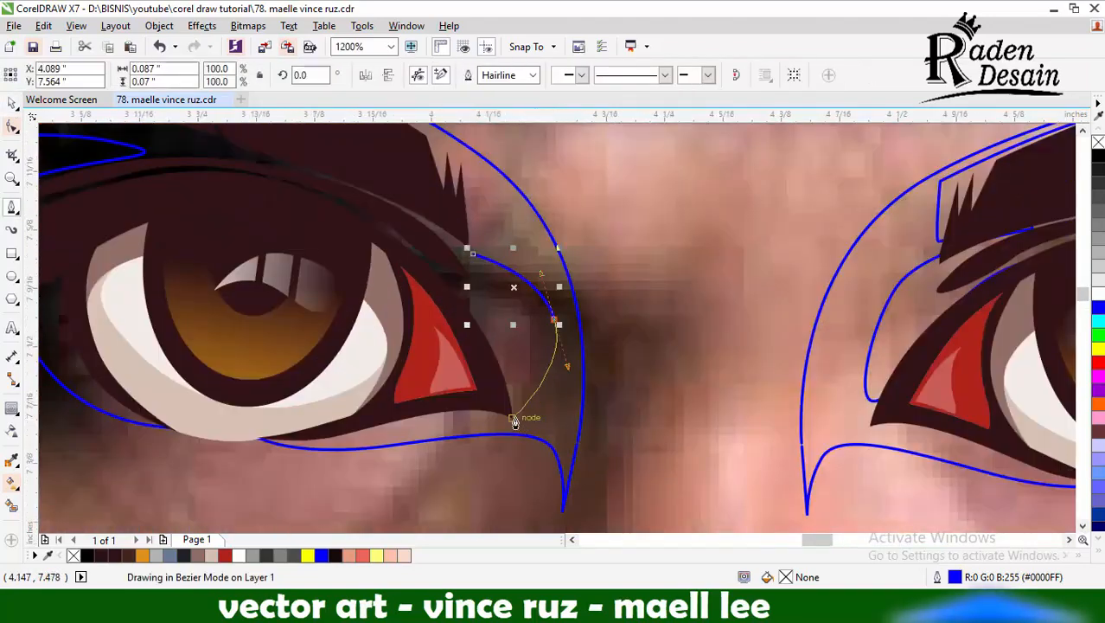
{"action": "left_click_drag", "start_coordinate": [512, 414], "coordinate": [474, 360]}
{"action": "scroll", "coordinate": [494, 318], "scroll_direction": "down", "scroll_amount": 1}
{"action": "scroll", "coordinate": [286, 317], "scroll_direction": "up", "scroll_amount": 1}
{"action": "left_click_drag", "start_coordinate": [528, 311], "coordinate": [478, 301]}
Continue the shadowed eye's lid shading curve around the outer corner and back over the brow, about 0.71 by 0.38 inch
{"action": "left_click", "coordinate": [314, 364]}
{"action": "left_click_drag", "start_coordinate": [264, 325], "coordinate": [242, 306]}
{"action": "left_click_drag", "start_coordinate": [104, 206], "coordinate": [105, 184]}
{"action": "scroll", "coordinate": [438, 251], "scroll_direction": "down", "scroll_amount": 1}
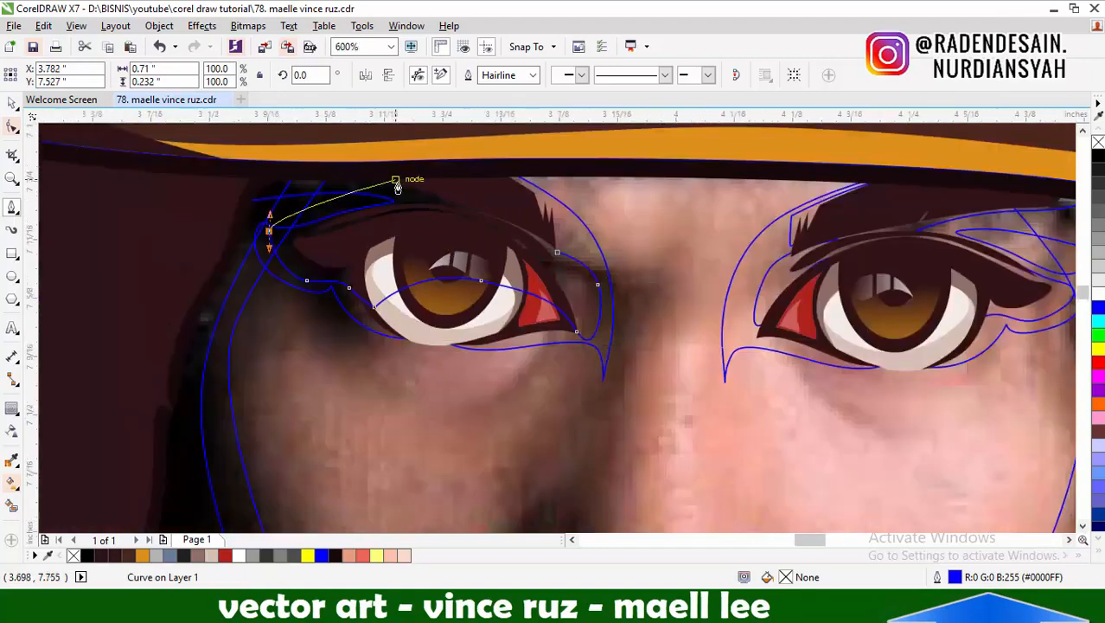
{"action": "scroll", "coordinate": [399, 183], "scroll_direction": "up", "scroll_amount": 1}
{"action": "left_click_drag", "start_coordinate": [417, 148], "coordinate": [588, 135]}
Clip the shadowed eye's lid shading to the overlapping outline and delete the leftover shape
{"action": "left_click", "coordinate": [11, 103]}
{"action": "left_click", "coordinate": [112, 298], "text": "shift"}
{"action": "left_click", "coordinate": [495, 75]}
{"action": "left_click", "coordinate": [523, 142]}
{"action": "key", "text": "Delete"}
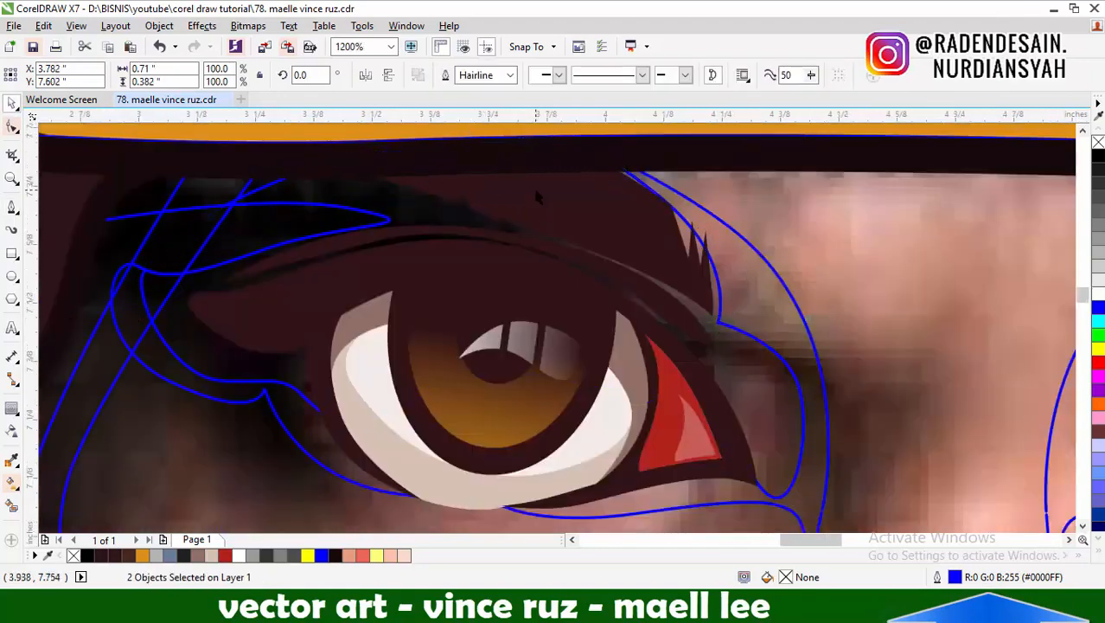
Draw the nose shadow's outer contour with the Pen tool, from the lit-side wing under the nostrils to the top of the shadowed wing
{"action": "scroll", "coordinate": [534, 187], "scroll_direction": "down", "scroll_amount": 3}
{"action": "left_click", "coordinate": [13, 208]}
{"action": "scroll", "coordinate": [691, 239], "scroll_direction": "up", "scroll_amount": 3}
{"action": "scroll", "coordinate": [701, 238], "scroll_direction": "down", "scroll_amount": 3}
{"action": "scroll", "coordinate": [586, 351], "scroll_direction": "up", "scroll_amount": 2}
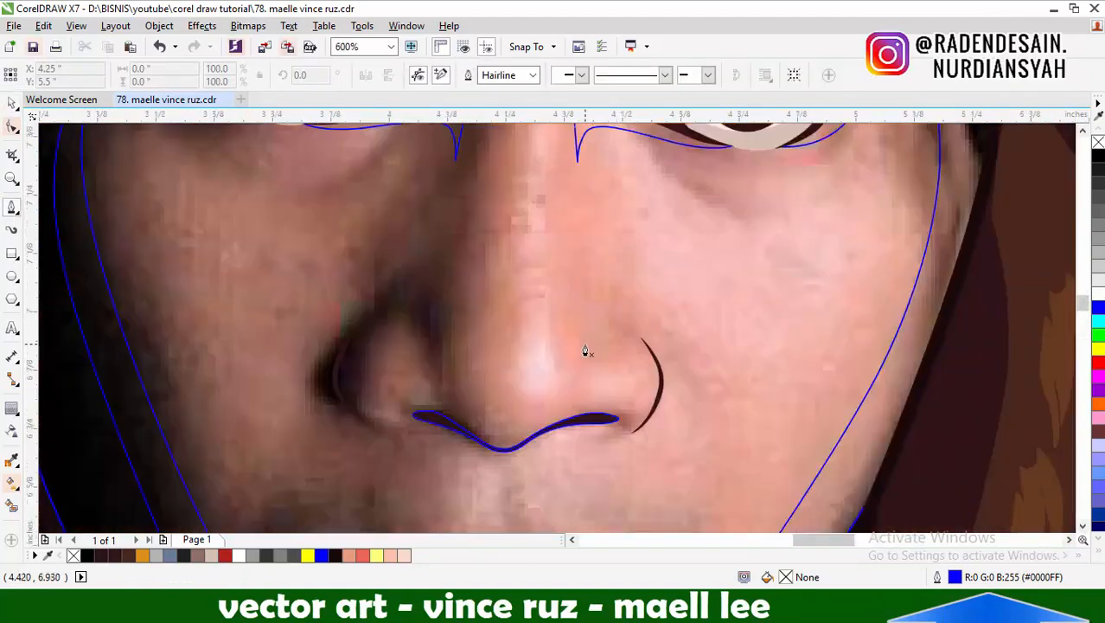
{"action": "left_click_drag", "start_coordinate": [610, 272], "coordinate": [621, 272]}
{"action": "left_click_drag", "start_coordinate": [654, 353], "coordinate": [664, 378]}
{"action": "left_click_drag", "start_coordinate": [653, 412], "coordinate": [630, 444]}
{"action": "scroll", "coordinate": [621, 458], "scroll_direction": "up", "scroll_amount": 1}
{"action": "left_click_drag", "start_coordinate": [574, 438], "coordinate": [368, 476]}
{"action": "left_click_drag", "start_coordinate": [433, 497], "coordinate": [551, 457]}
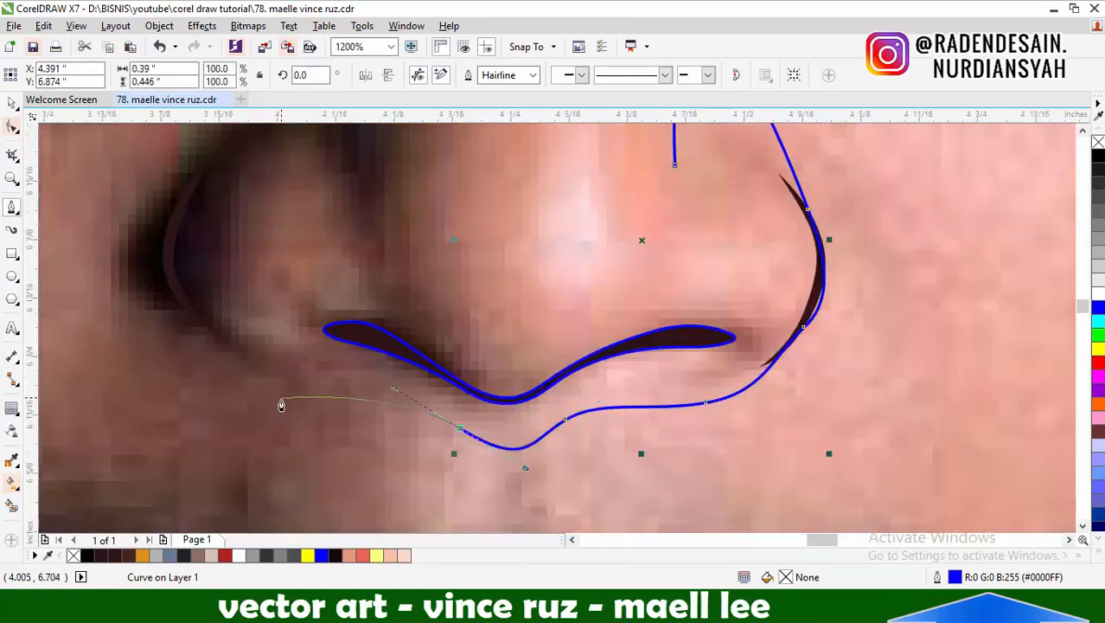
{"action": "left_click_drag", "start_coordinate": [173, 239], "coordinate": [299, 163]}
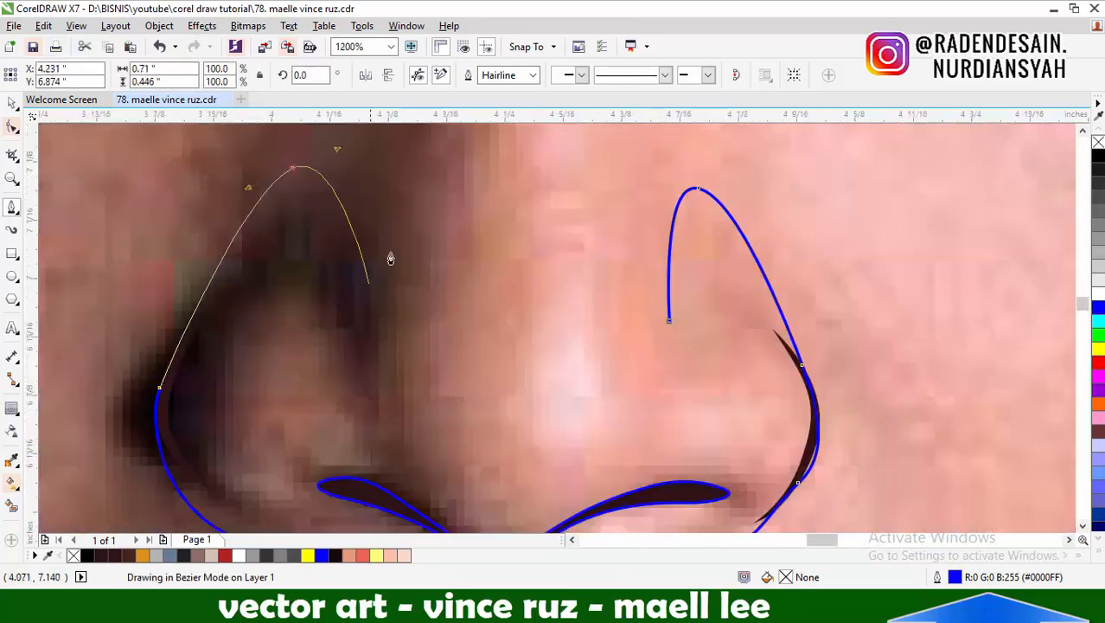
Trace the nose shadow's inner contour around both wings and the nose tip and close the shape, about 0.71 by 0.47 inch
{"action": "scroll", "coordinate": [469, 359], "scroll_direction": "down", "scroll_amount": 2}
{"action": "scroll", "coordinate": [513, 346], "scroll_direction": "up", "scroll_amount": 2}
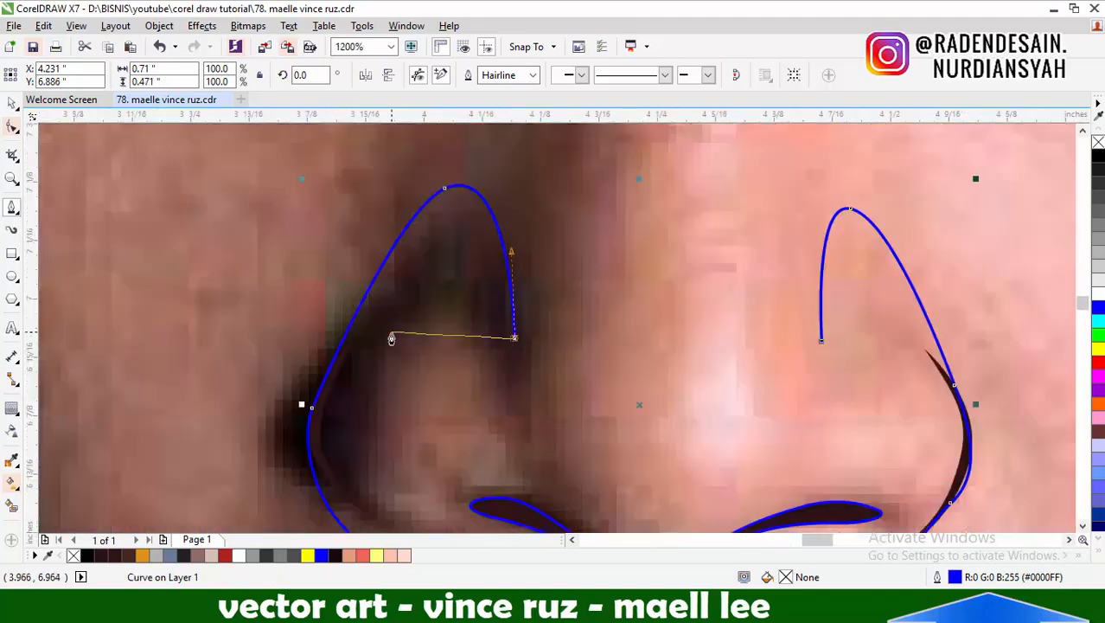
{"action": "left_click_drag", "start_coordinate": [391, 339], "coordinate": [332, 366]}
{"action": "scroll", "coordinate": [331, 366], "scroll_direction": "down", "scroll_amount": 2}
{"action": "scroll", "coordinate": [384, 363], "scroll_direction": "up", "scroll_amount": 2}
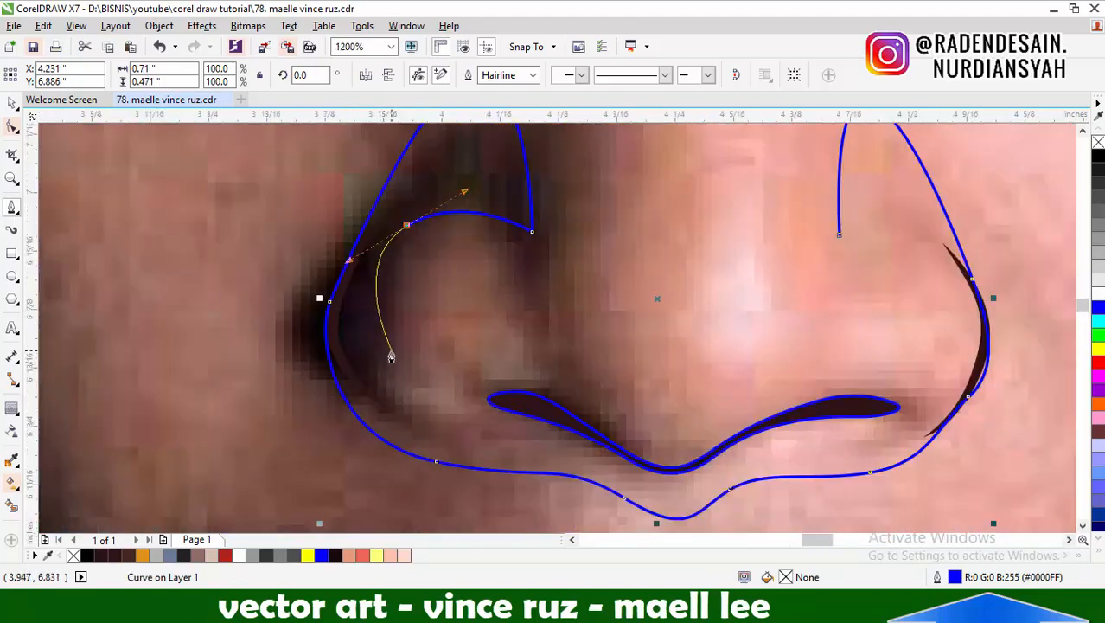
{"action": "scroll", "coordinate": [456, 362], "scroll_direction": "down", "scroll_amount": 2}
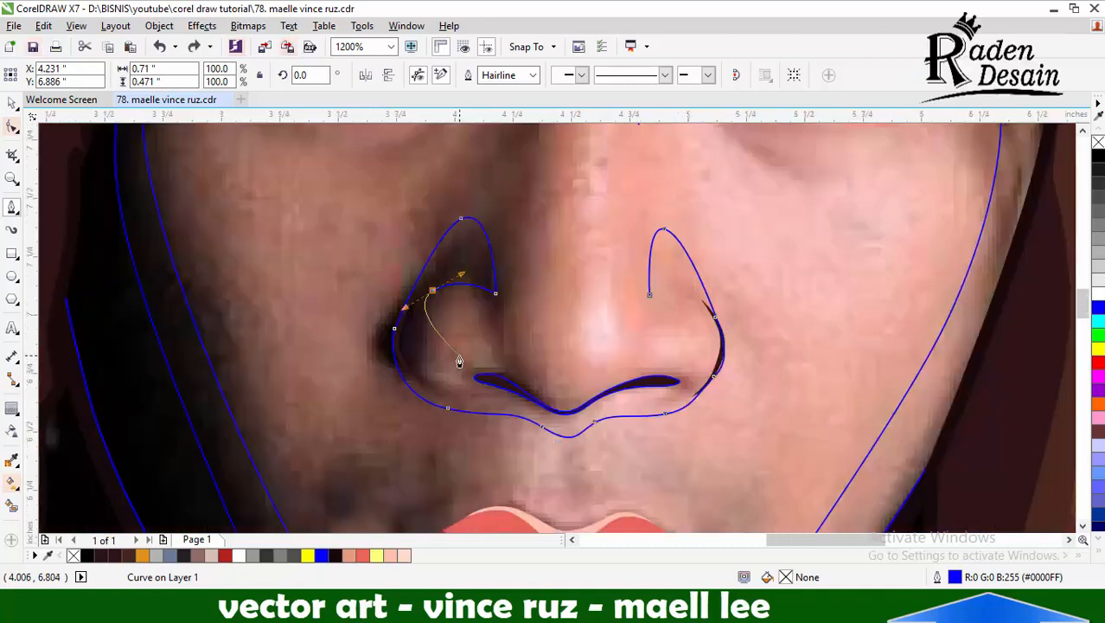
{"action": "scroll", "coordinate": [434, 346], "scroll_direction": "up", "scroll_amount": 2}
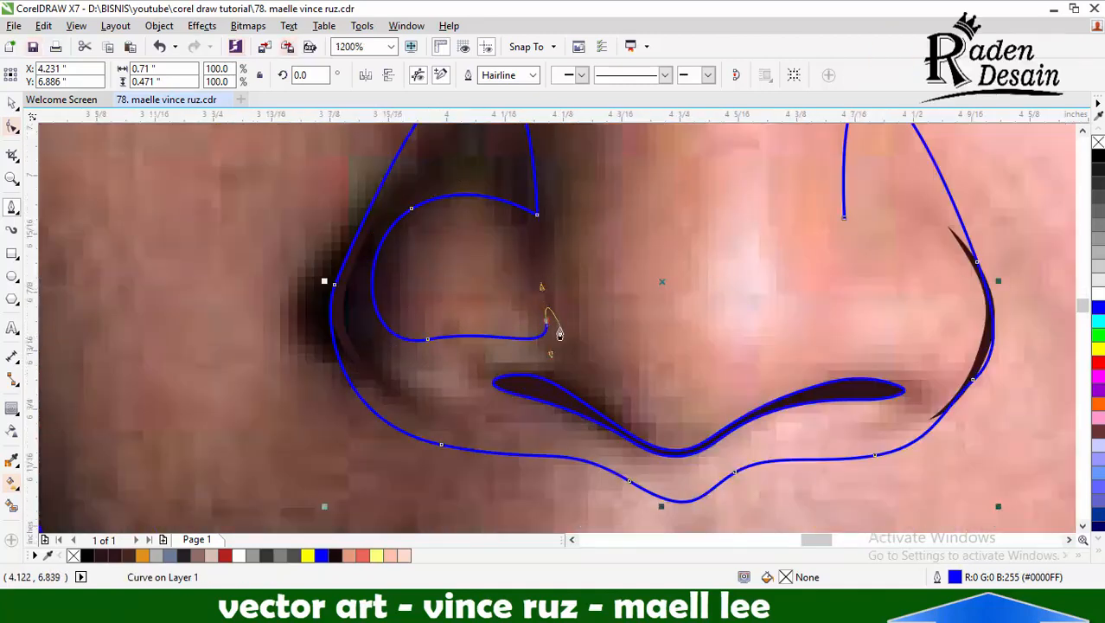
{"action": "left_click_drag", "start_coordinate": [790, 346], "coordinate": [807, 318]}
{"action": "scroll", "coordinate": [592, 369], "scroll_direction": "down", "scroll_amount": 2}
{"action": "scroll", "coordinate": [618, 365], "scroll_direction": "up", "scroll_amount": 2}
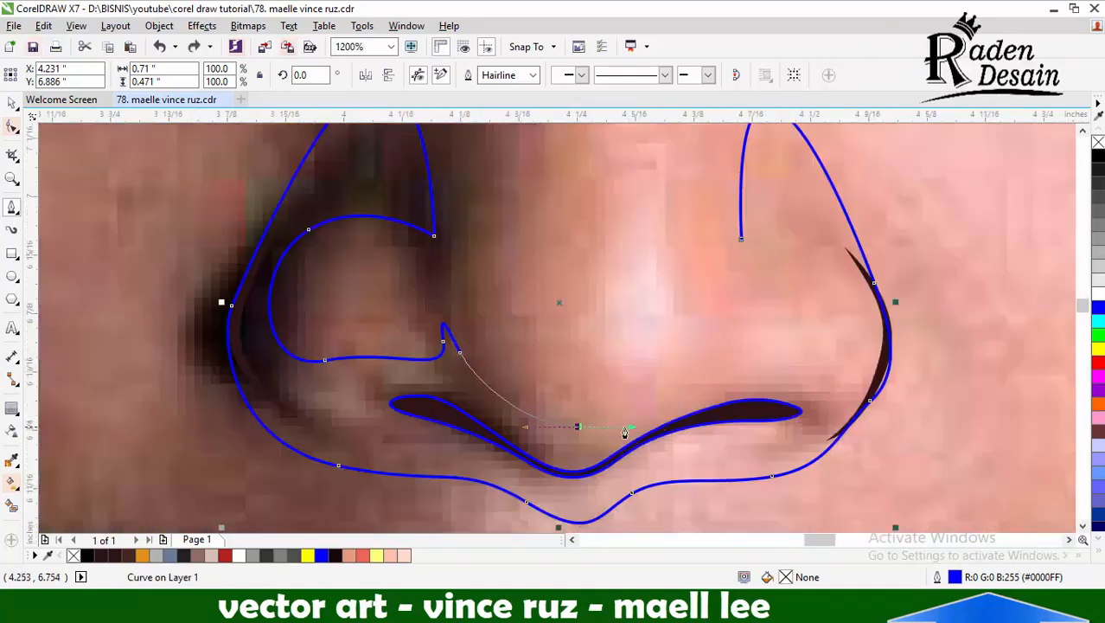
{"action": "left_click", "coordinate": [752, 238]}
{"action": "scroll", "coordinate": [752, 238], "scroll_direction": "down", "scroll_amount": 2}
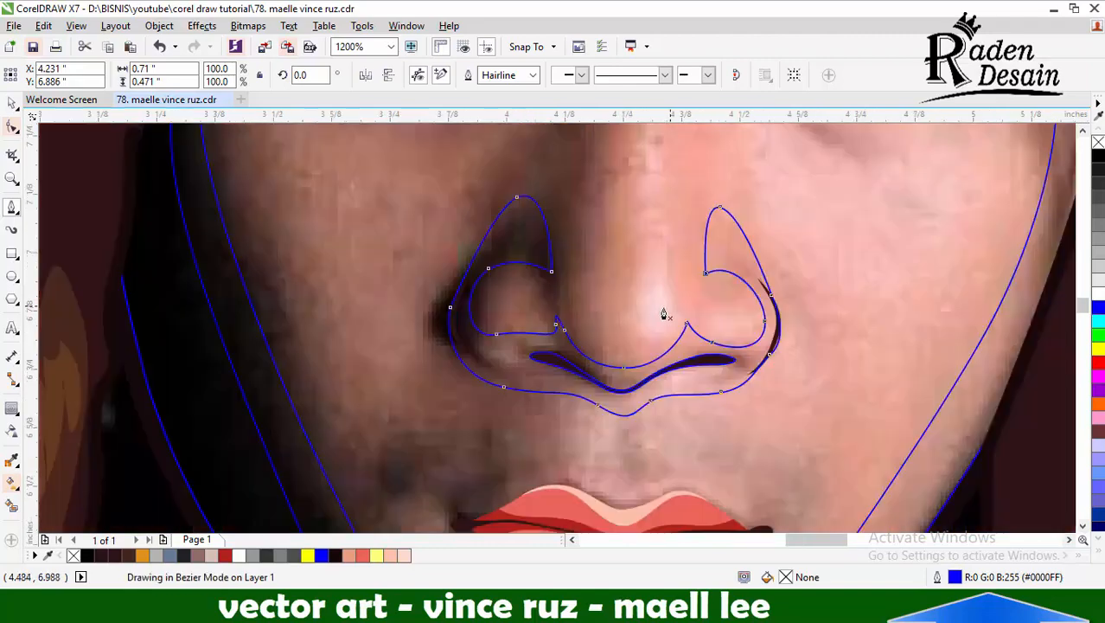
Reshape the nose shadow's inner contour around the shadowed nostril wing into a smoother round curve
{"action": "scroll", "coordinate": [661, 311], "scroll_direction": "up", "scroll_amount": 1}
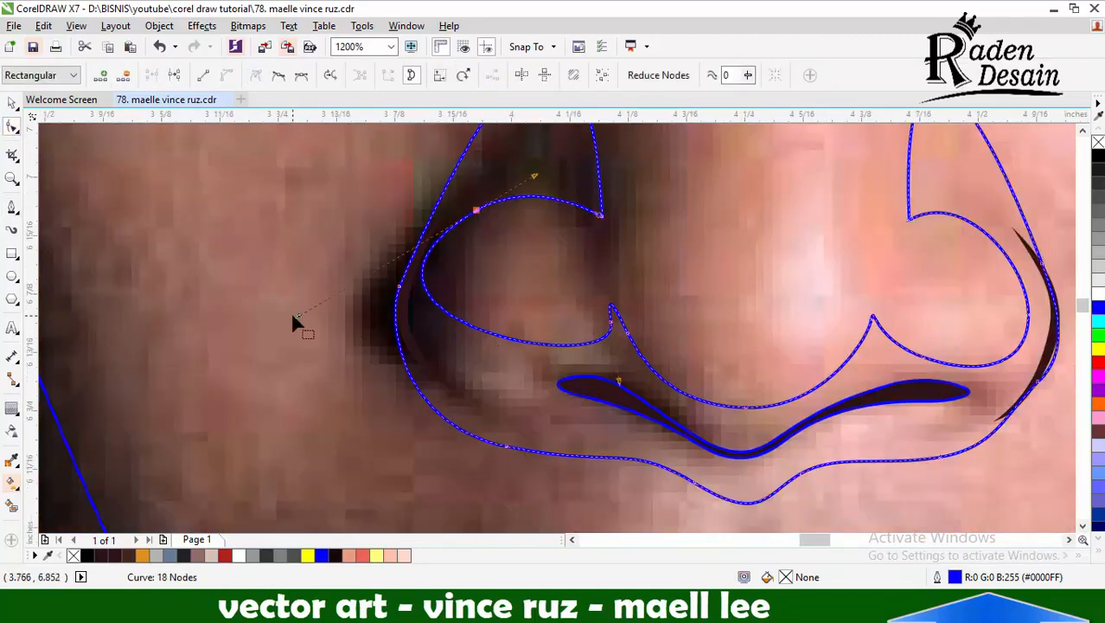
{"action": "key", "text": "space"}
{"action": "left_click", "coordinate": [326, 271], "text": "shift"}
{"action": "left_click", "coordinate": [472, 76]}
{"action": "key", "text": "Escape"}
{"action": "scroll", "coordinate": [549, 355], "scroll_direction": "down", "scroll_amount": 1}
Draw the upper edge of a darker nose shadow from the lit-side wing above the nostrils to the shadowed wing
{"action": "left_click", "coordinate": [12, 207]}
{"action": "scroll", "coordinate": [791, 369], "scroll_direction": "up", "scroll_amount": 2}
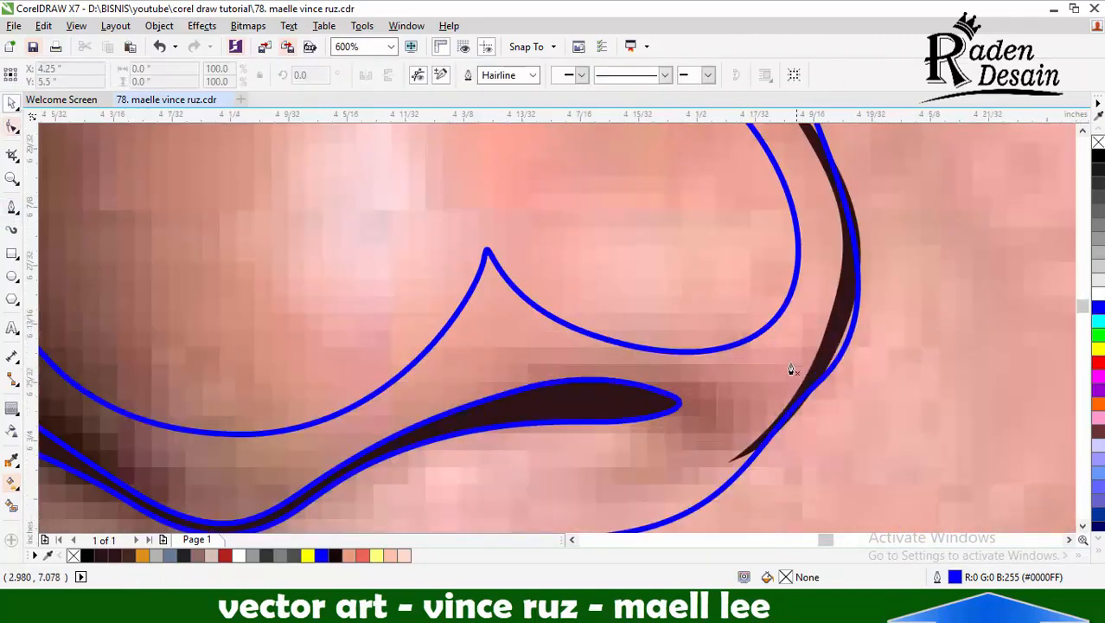
{"action": "left_click_drag", "start_coordinate": [542, 356], "coordinate": [334, 447]}
{"action": "left_click_drag", "start_coordinate": [52, 416], "coordinate": [290, 394]}
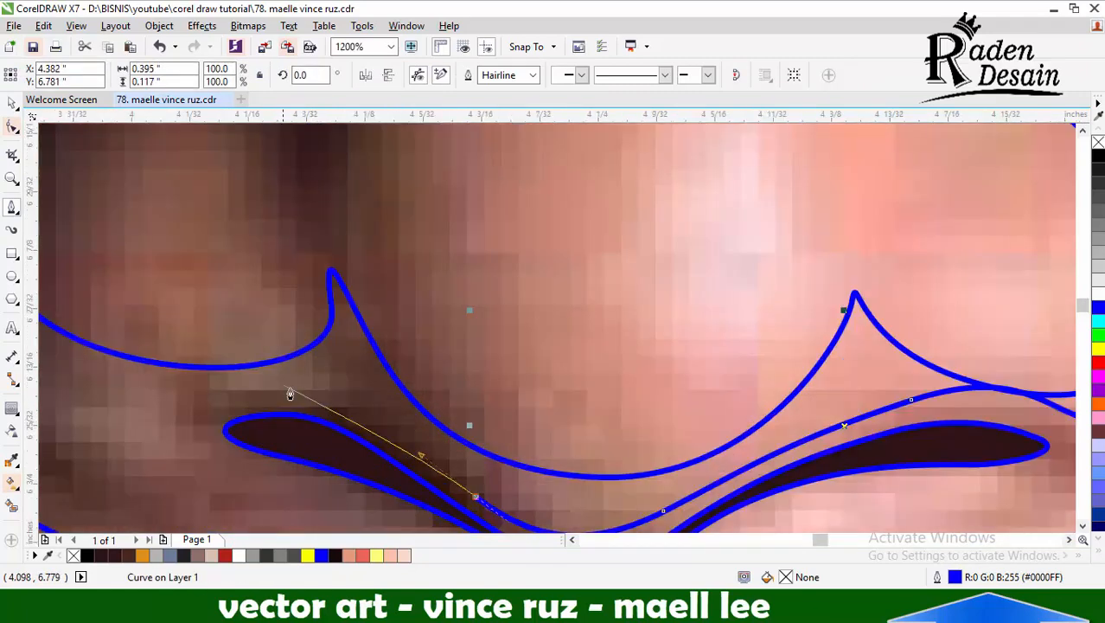
{"action": "left_click_drag", "start_coordinate": [241, 505], "coordinate": [312, 417]}
{"action": "left_click_drag", "start_coordinate": [228, 335], "coordinate": [227, 334]}
{"action": "scroll", "coordinate": [227, 335], "scroll_direction": "down", "scroll_amount": 2}
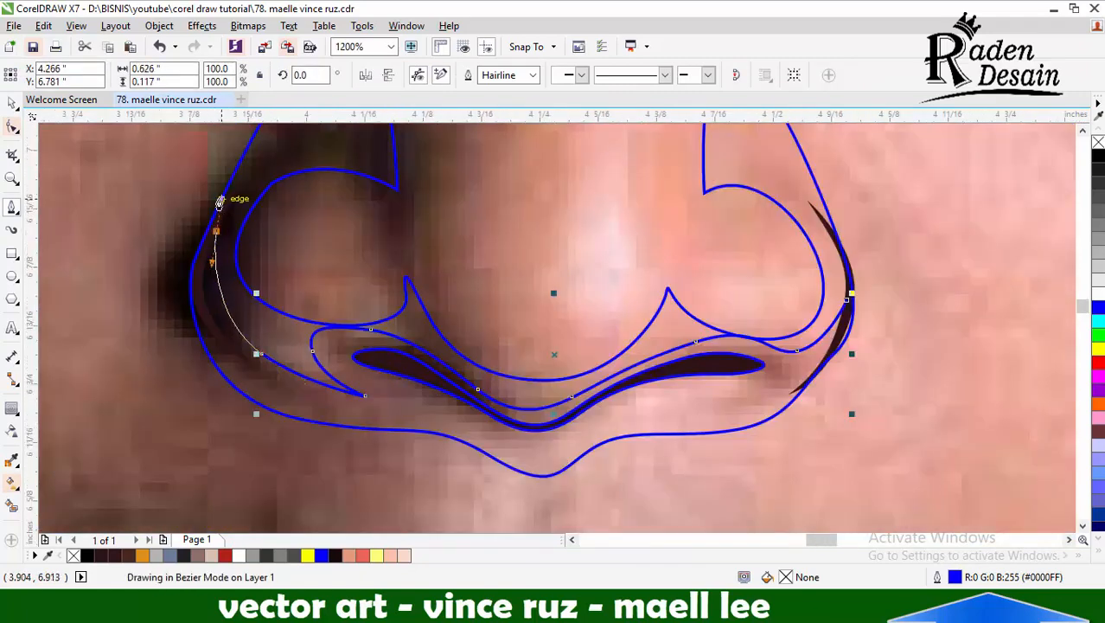
Trace the darker nose shadow's lower edge beneath the nostrils with a hooked notch on each side and close it at the lit-side wing
{"action": "scroll", "coordinate": [273, 397], "scroll_direction": "up", "scroll_amount": 2}
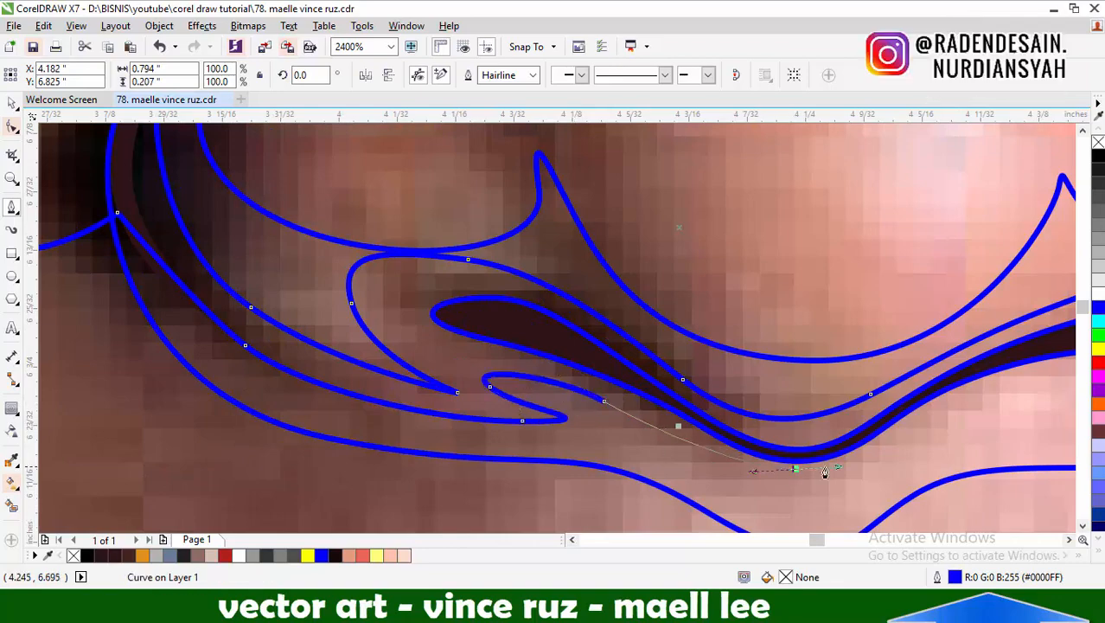
{"action": "left_click_drag", "start_coordinate": [794, 469], "coordinate": [864, 467]}
{"action": "left_click_drag", "start_coordinate": [954, 374], "coordinate": [992, 375]}
{"action": "left_click", "coordinate": [908, 430]}
{"action": "scroll", "coordinate": [649, 422], "scroll_direction": "down", "scroll_amount": 1}
{"action": "scroll", "coordinate": [865, 395], "scroll_direction": "up", "scroll_amount": 1}
{"action": "left_click_drag", "start_coordinate": [863, 404], "coordinate": [925, 358]}
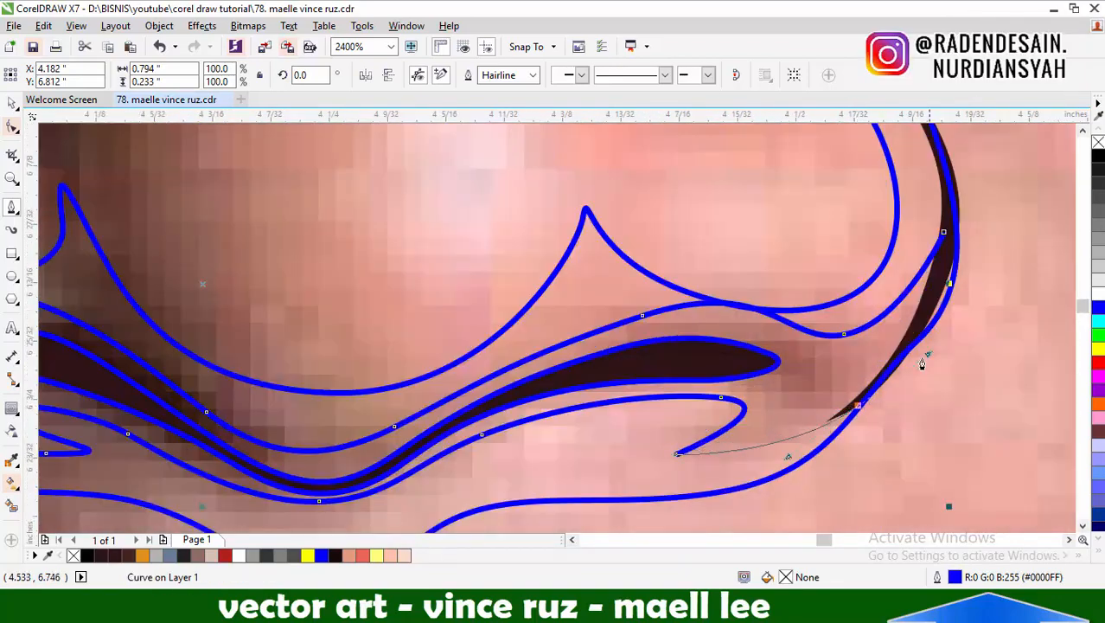
{"action": "scroll", "coordinate": [899, 372], "scroll_direction": "down", "scroll_amount": 1}
{"action": "left_click", "coordinate": [906, 313]}
Clip the darker nose shadow to the outer nose contour and delete the leftover shape
{"action": "key", "text": "space"}
{"action": "left_click", "coordinate": [326, 135], "text": "shift"}
{"action": "left_click", "coordinate": [221, 274]}
{"action": "key", "text": "Delete"}
{"action": "scroll", "coordinate": [629, 303], "scroll_direction": "down", "scroll_amount": 1}
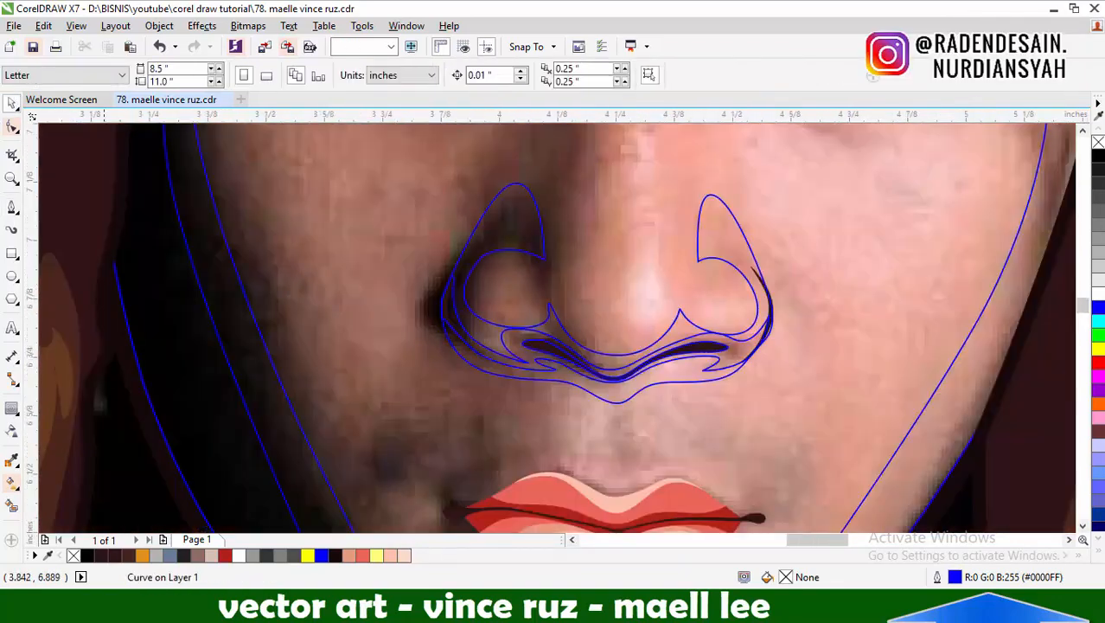
{"action": "key", "text": "space"}
{"action": "scroll", "coordinate": [756, 272], "scroll_direction": "up", "scroll_amount": 2}
{"action": "left_click", "coordinate": [840, 431]}
{"action": "left_click_drag", "start_coordinate": [687, 228], "coordinate": [736, 344]}
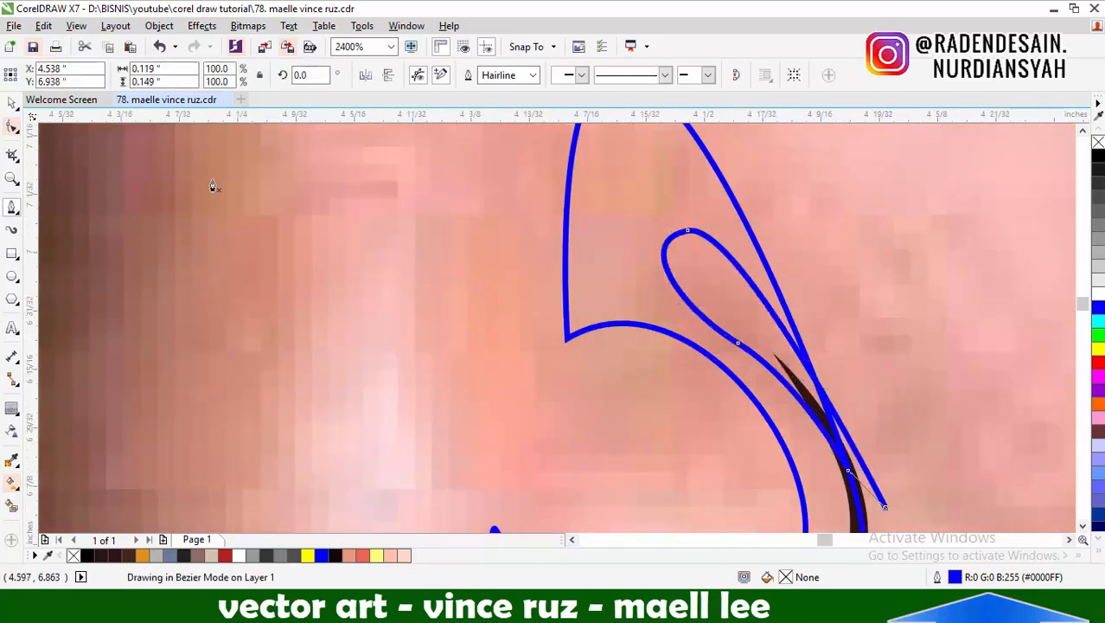
{"action": "key", "text": "ctrl+z"}
Draw a closed teardrop crease about 0.12 by 0.16 inch along the upper edge of the lit-side nostril wing
{"action": "left_click", "coordinate": [882, 488]}
{"action": "left_click", "coordinate": [828, 414]}
{"action": "left_click_drag", "start_coordinate": [719, 250], "coordinate": [686, 177]}
{"action": "left_click_drag", "start_coordinate": [659, 246], "coordinate": [657, 322]}
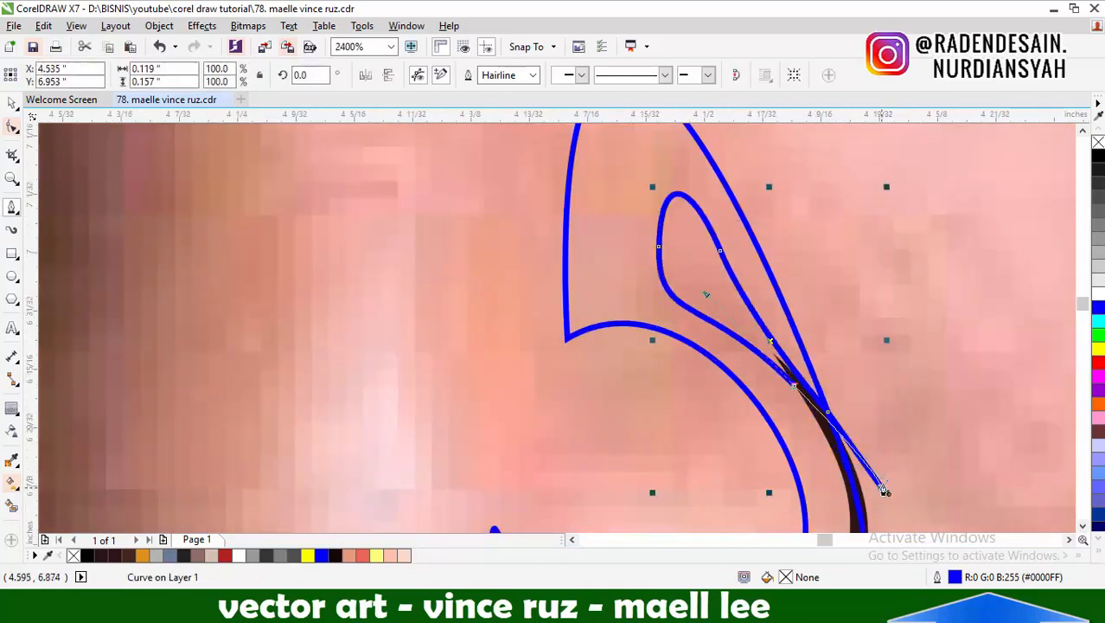
{"action": "left_click", "coordinate": [884, 490]}
Clip the lit-side wing crease to the nose contour and delete the leftover shape
{"action": "key", "text": "space"}
{"action": "left_click", "coordinate": [569, 141], "text": "shift"}
{"action": "key", "text": "Delete"}
{"action": "scroll", "coordinate": [800, 238], "scroll_direction": "down", "scroll_amount": 2}
Draw a closed narrow crease shape along the upper outer edge of the shadowed nostril wing
{"action": "key", "text": "space"}
{"action": "scroll", "coordinate": [519, 248], "scroll_direction": "up", "scroll_amount": 1}
{"action": "left_click", "coordinate": [454, 303]}
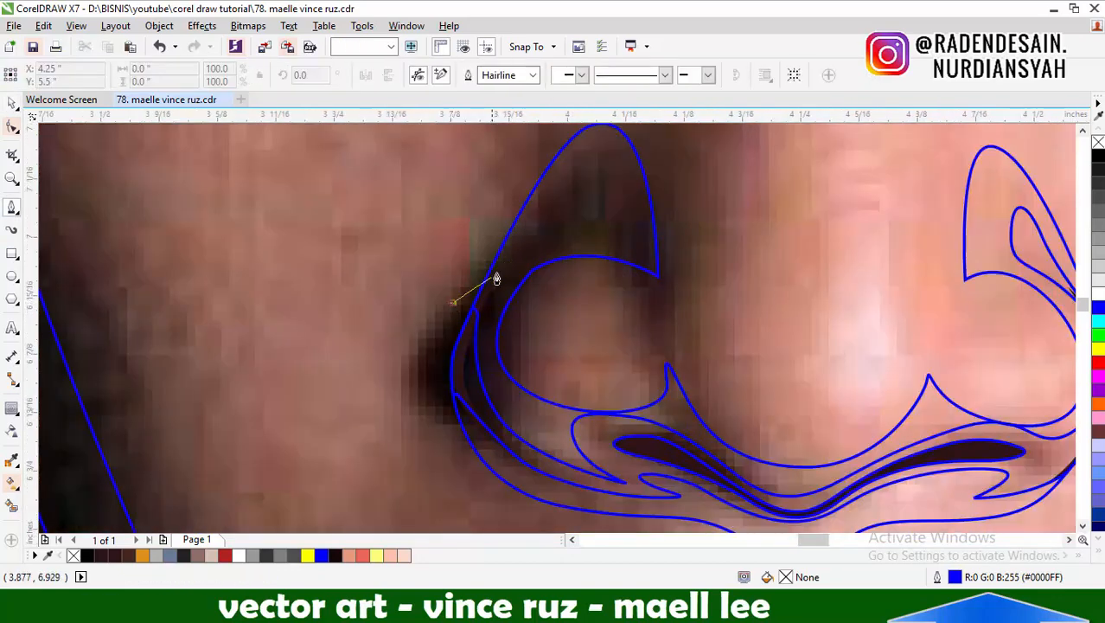
{"action": "left_click", "coordinate": [484, 289]}
{"action": "left_click_drag", "start_coordinate": [560, 186], "coordinate": [582, 194]}
{"action": "left_click", "coordinate": [452, 303]}
Clip the shadowed wing's crease to the nose contour and remove the part outside it
{"action": "key", "text": "space"}
{"action": "left_click", "coordinate": [632, 141], "text": "shift"}
{"action": "key", "text": "i"}
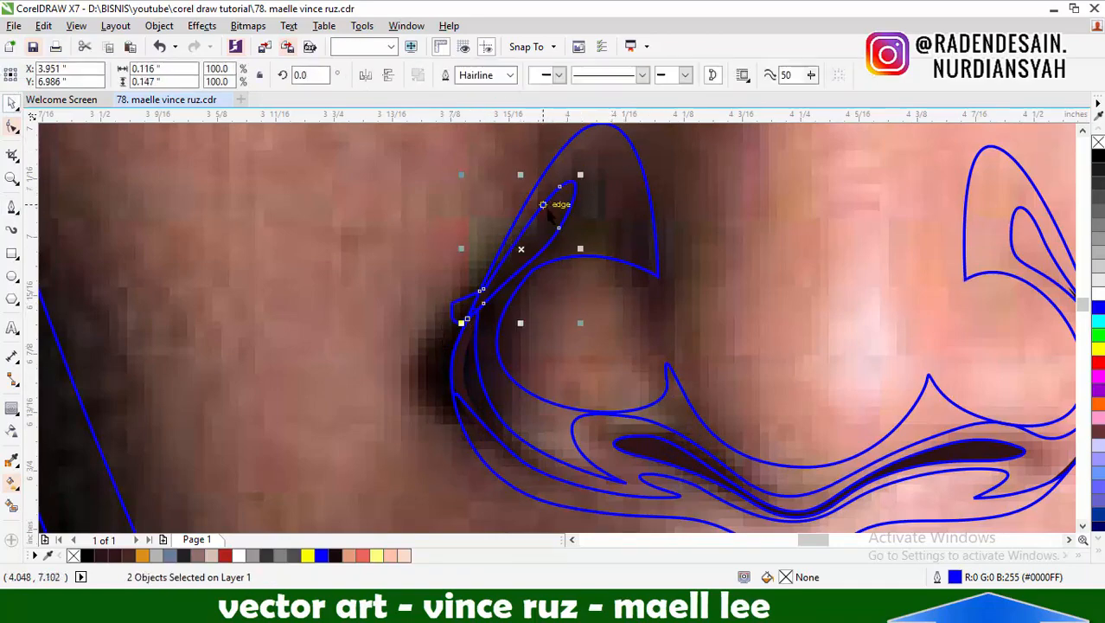
{"action": "key", "text": "Escape"}
{"action": "scroll", "coordinate": [559, 216], "scroll_direction": "down", "scroll_amount": 2}
Draw a closed nose-bridge shape about 0.27 by 0.74 inch running from between the eyes down around the nose tip
{"action": "key", "text": "space"}
{"action": "scroll", "coordinate": [782, 339], "scroll_direction": "down", "scroll_amount": 1}
{"action": "scroll", "coordinate": [753, 322], "scroll_direction": "up", "scroll_amount": 2}
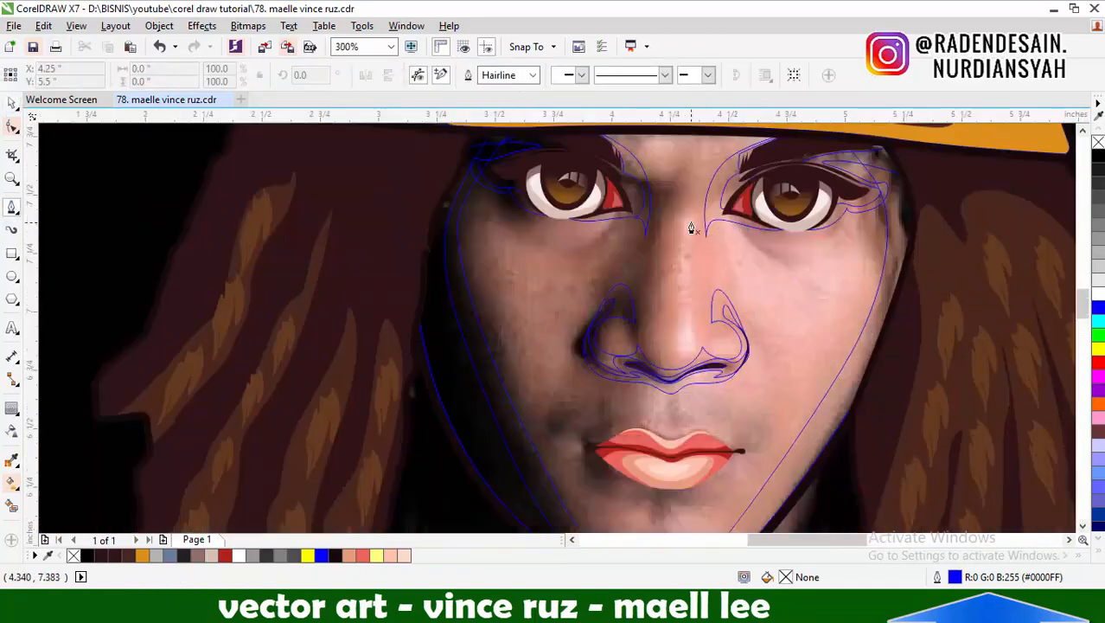
{"action": "scroll", "coordinate": [693, 226], "scroll_direction": "up", "scroll_amount": 2}
{"action": "left_click", "coordinate": [703, 184]}
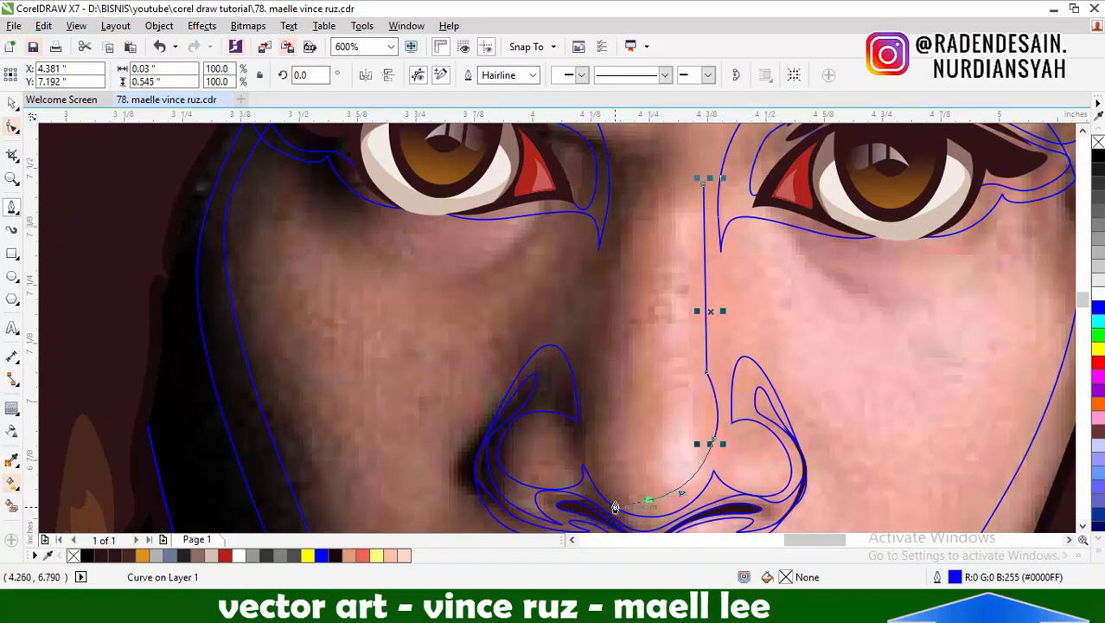
{"action": "left_click_drag", "start_coordinate": [614, 506], "coordinate": [609, 502]}
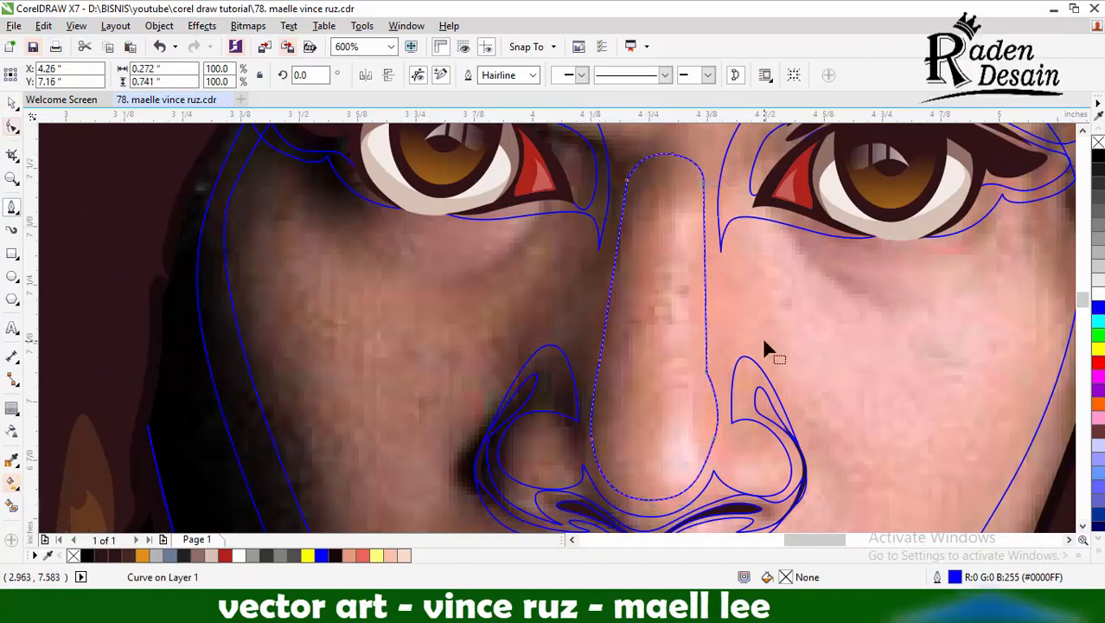
Adjust the nodes on the shadowed side of the nose-bridge shape so the tip becomes fuller and rounder
{"action": "key", "text": "F10"}
{"action": "scroll", "coordinate": [744, 377], "scroll_direction": "down", "scroll_amount": 1}
{"action": "scroll", "coordinate": [605, 319], "scroll_direction": "up", "scroll_amount": 1}
{"action": "left_click_drag", "start_coordinate": [601, 315], "coordinate": [611, 317]}
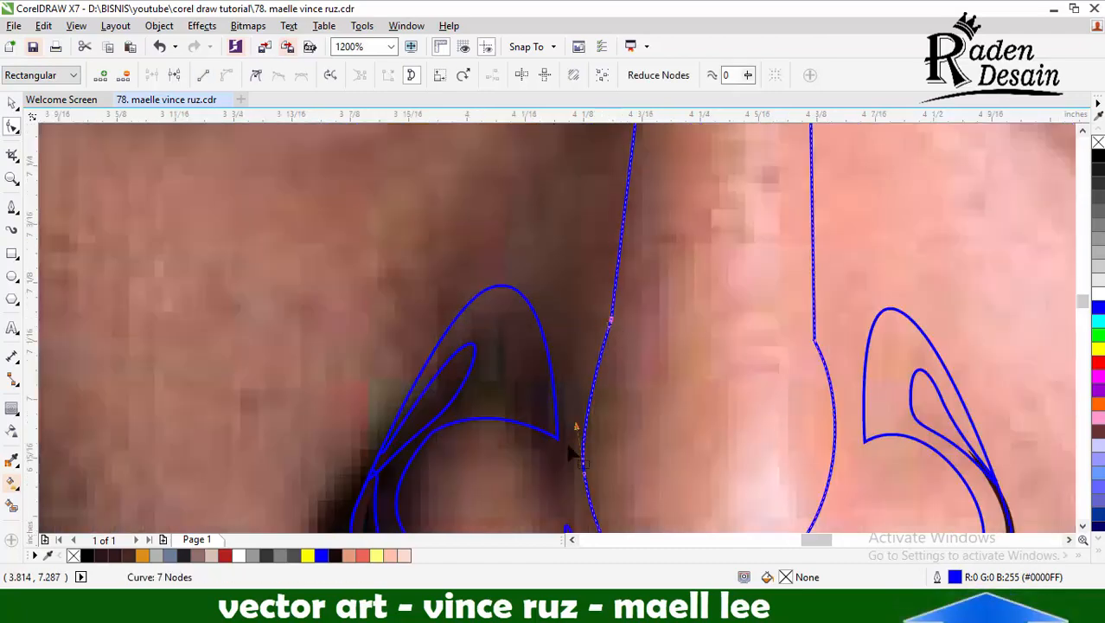
{"action": "scroll", "coordinate": [739, 303], "scroll_direction": "up", "scroll_amount": 2}
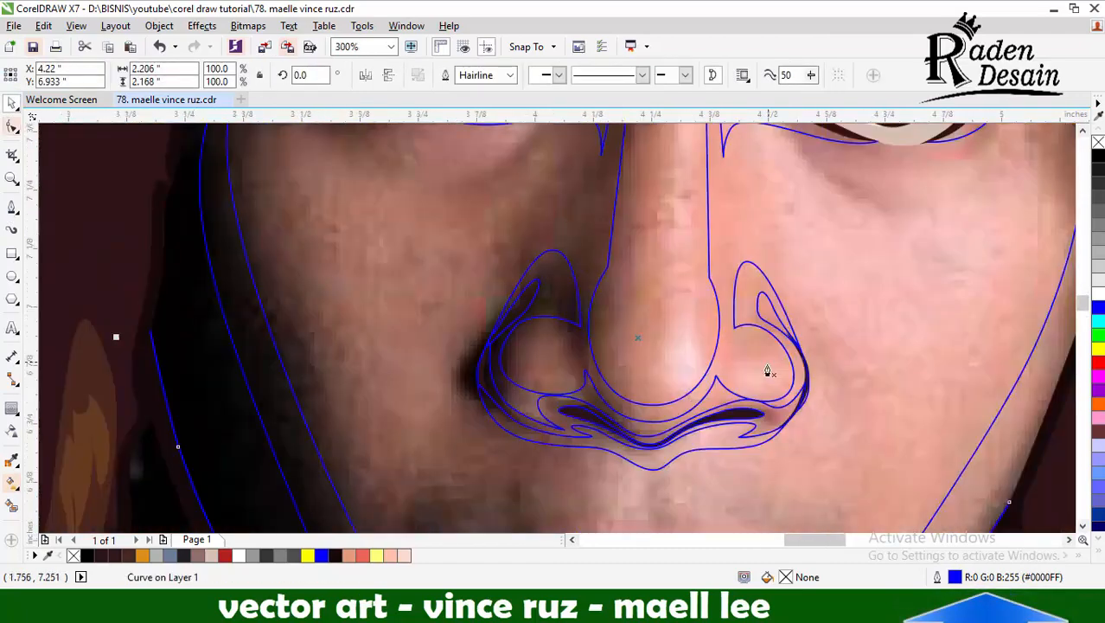
Draw a closed rounded highlight shape inside the lit-side nostril wing, pointed toward the nose tip
{"action": "scroll", "coordinate": [770, 370], "scroll_direction": "up", "scroll_amount": 3}
{"action": "left_click", "coordinate": [561, 373]}
{"action": "left_click_drag", "start_coordinate": [710, 257], "coordinate": [781, 248]}
{"action": "left_click_drag", "start_coordinate": [813, 454], "coordinate": [721, 493]}
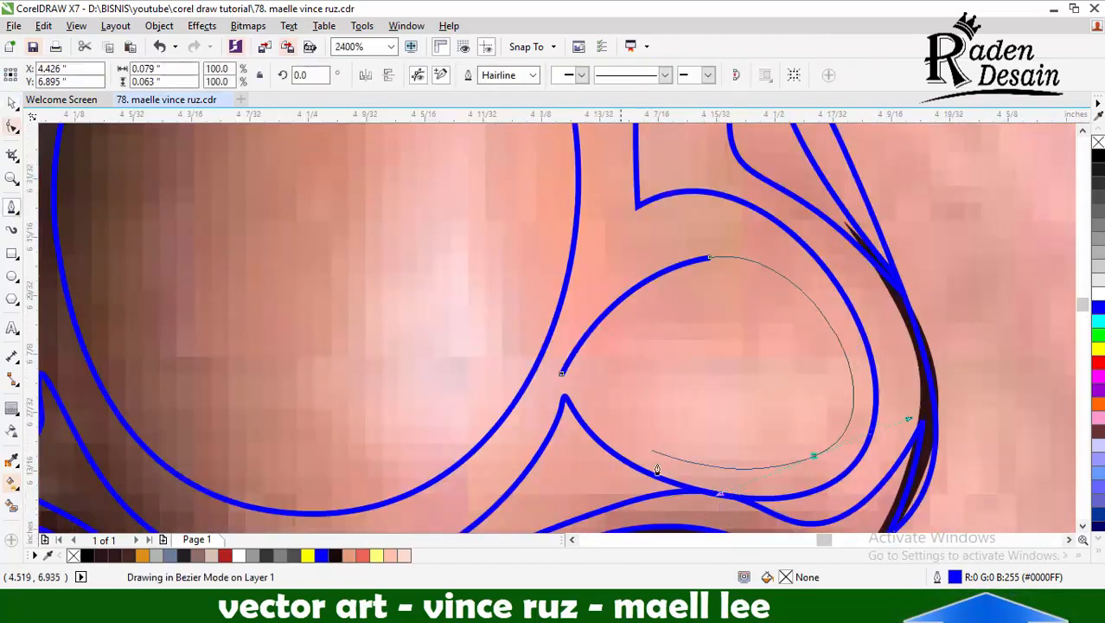
{"action": "left_click", "coordinate": [561, 373]}
Draw a closed rounded highlight shape about 0.15 by 0.12 inch inside the shadowed nostril wing
{"action": "scroll", "coordinate": [525, 377], "scroll_direction": "down", "scroll_amount": 1}
{"action": "scroll", "coordinate": [361, 355], "scroll_direction": "up", "scroll_amount": 1}
{"action": "left_click", "coordinate": [492, 398]}
{"action": "left_click_drag", "start_coordinate": [385, 201], "coordinate": [306, 148]}
{"action": "left_click_drag", "start_coordinate": [218, 366], "coordinate": [245, 456]}
{"action": "left_click", "coordinate": [492, 398]}
Draw a circle about 0.14 inch across on the nose tip and nudge it slightly upward
{"action": "scroll", "coordinate": [503, 333], "scroll_direction": "down", "scroll_amount": 2}
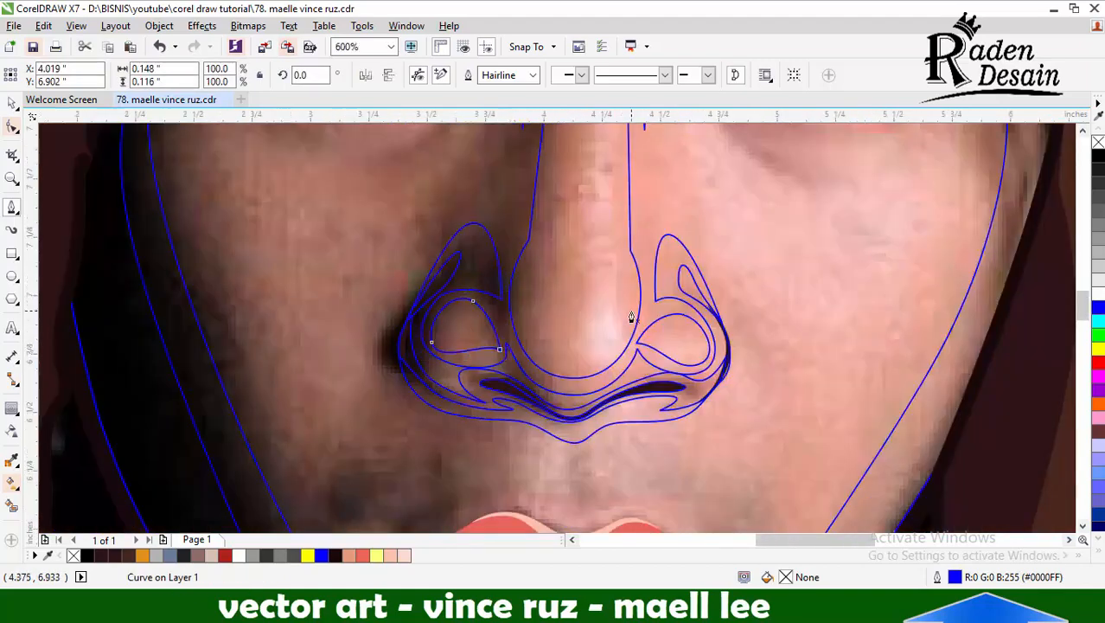
{"action": "scroll", "coordinate": [648, 318], "scroll_direction": "down", "scroll_amount": 1}
{"action": "left_click", "coordinate": [11, 276]}
{"action": "scroll", "coordinate": [605, 314], "scroll_direction": "up", "scroll_amount": 2}
{"action": "left_click_drag", "start_coordinate": [610, 262], "coordinate": [743, 398]}
{"action": "left_click_drag", "start_coordinate": [677, 330], "coordinate": [677, 317]}
{"action": "scroll", "coordinate": [677, 316], "scroll_direction": "down", "scroll_amount": 2}
{"action": "scroll", "coordinate": [622, 272], "scroll_direction": "down", "scroll_amount": 1}
{"action": "left_click", "coordinate": [12, 103]}
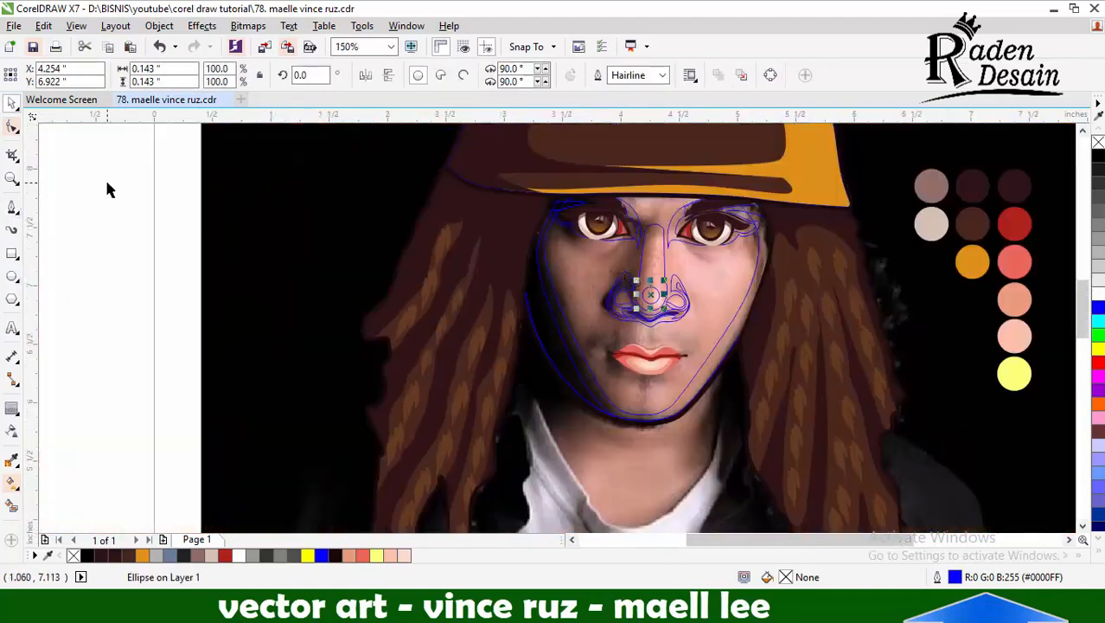
{"action": "left_click", "coordinate": [106, 187]}
Draw a closed rounded shadow shape around the lit-side corner of the mouth, starting and ending on the lip edge
{"action": "scroll", "coordinate": [652, 350], "scroll_direction": "up", "scroll_amount": 3}
{"action": "left_click", "coordinate": [12, 208]}
{"action": "scroll", "coordinate": [761, 378], "scroll_direction": "up", "scroll_amount": 3}
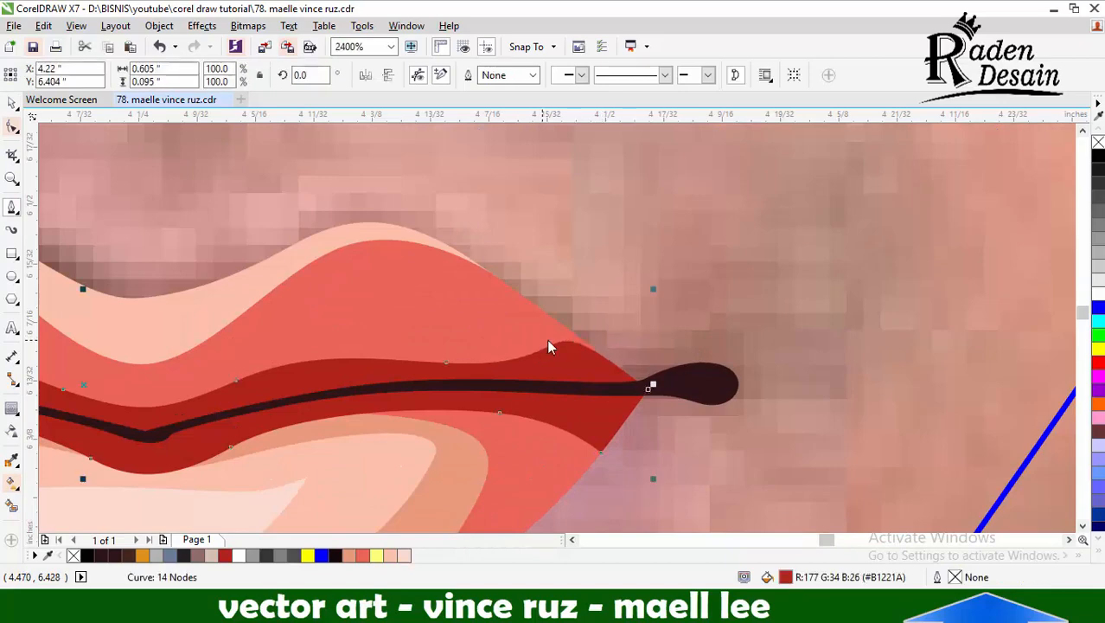
{"action": "left_click_drag", "start_coordinate": [563, 337], "coordinate": [669, 340]}
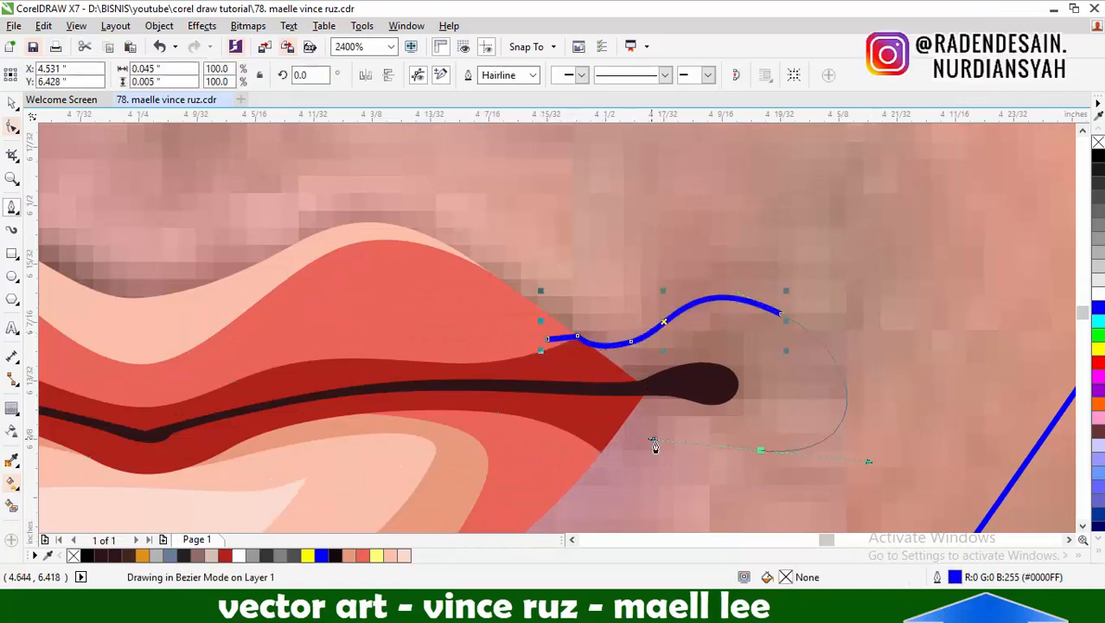
{"action": "left_click", "coordinate": [547, 339]}
Draw a matching closed rounded shadow shape around the shadowed-side corner of the mouth
{"action": "scroll", "coordinate": [793, 339], "scroll_direction": "down", "scroll_amount": 2}
{"action": "scroll", "coordinate": [454, 355], "scroll_direction": "up", "scroll_amount": 2}
{"action": "left_click", "coordinate": [730, 375]}
{"action": "left_click", "coordinate": [628, 385]}
{"action": "left_click_drag", "start_coordinate": [523, 394], "coordinate": [486, 370]}
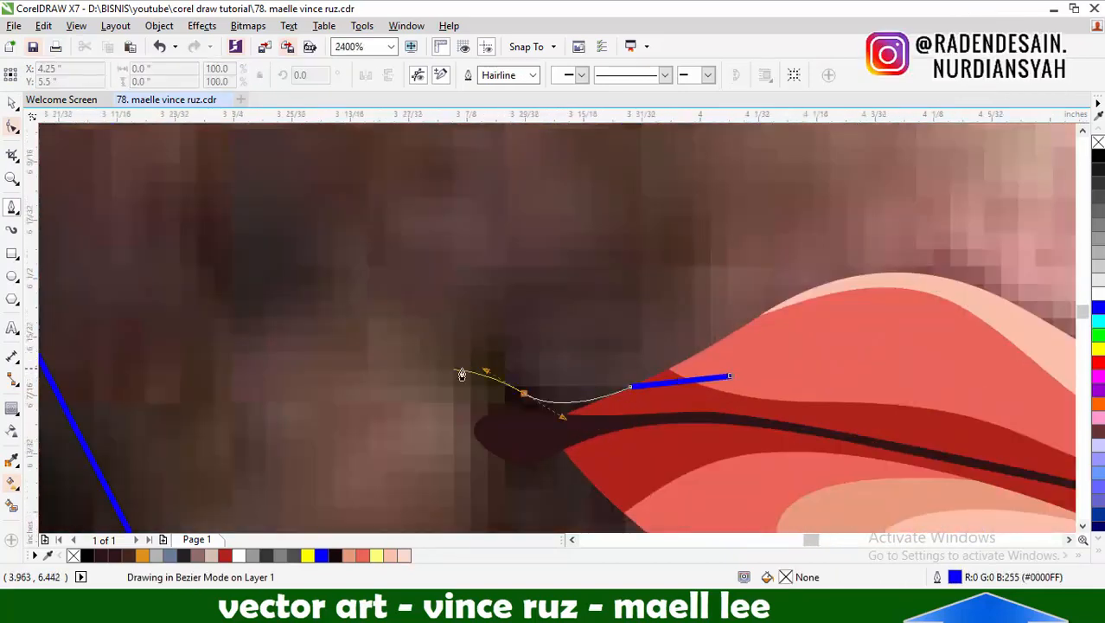
{"action": "left_click_drag", "start_coordinate": [418, 381], "coordinate": [366, 438]}
{"action": "scroll", "coordinate": [464, 344], "scroll_direction": "down", "scroll_amount": 1}
{"action": "left_click", "coordinate": [543, 426]}
{"action": "left_click", "coordinate": [596, 358]}
{"action": "scroll", "coordinate": [544, 359], "scroll_direction": "down", "scroll_amount": 1}
Select both mouth-corner shapes and send them to the back of the layer
{"action": "left_click", "coordinate": [12, 103]}
{"action": "left_click", "coordinate": [802, 368], "text": "shift"}
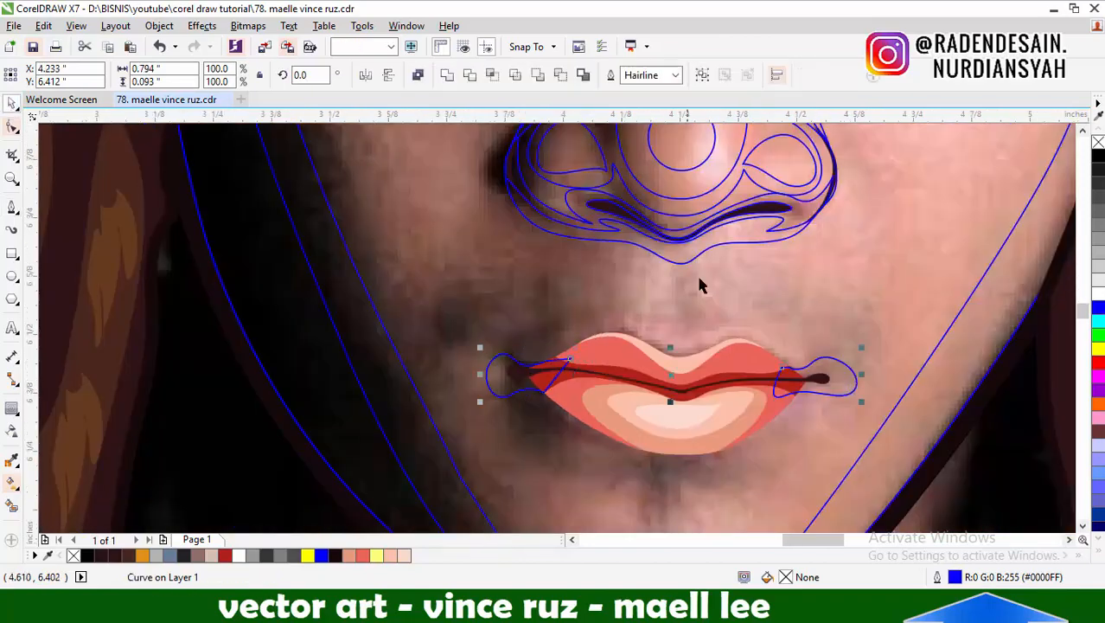
{"action": "key", "text": "shift+Page_Down"}
{"action": "key", "text": "Escape"}
Draw a closed shape about 0.63 by 0.14 inch following the upper lip's contour and send it to the back of the layer
{"action": "scroll", "coordinate": [624, 347], "scroll_direction": "down", "scroll_amount": 2}
{"action": "key", "text": "space"}
{"action": "scroll", "coordinate": [694, 350], "scroll_direction": "up", "scroll_amount": 4}
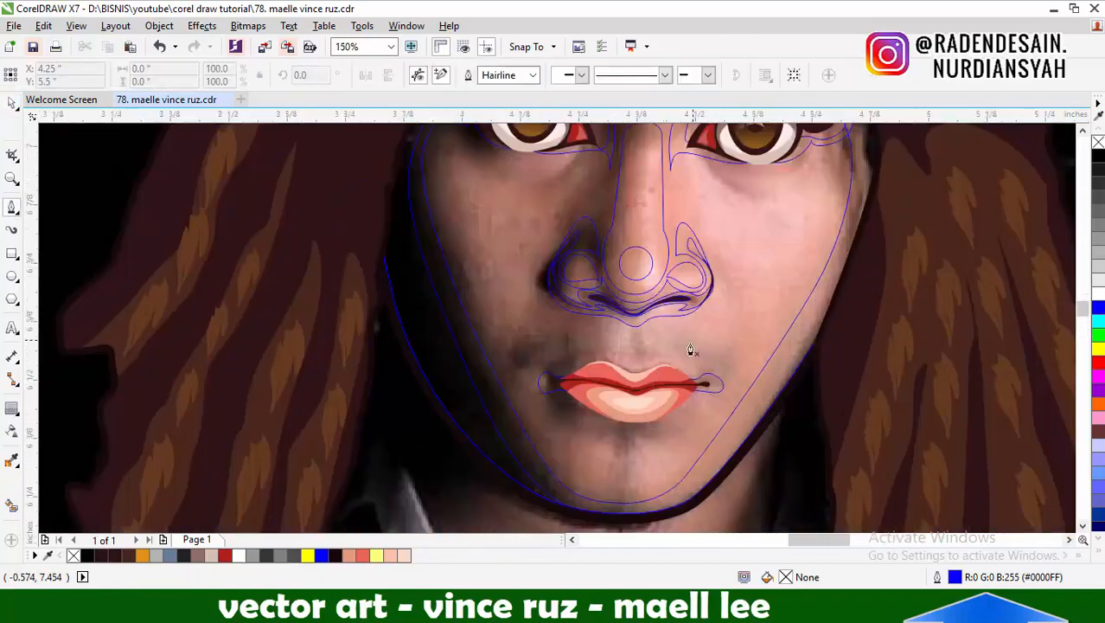
{"action": "left_click", "coordinate": [769, 389]}
{"action": "left_click_drag", "start_coordinate": [661, 309], "coordinate": [564, 249]}
{"action": "left_click_drag", "start_coordinate": [419, 231], "coordinate": [345, 260]}
{"action": "scroll", "coordinate": [616, 326], "scroll_direction": "down", "scroll_amount": 1}
{"action": "scroll", "coordinate": [407, 313], "scroll_direction": "up", "scroll_amount": 1}
{"action": "left_click_drag", "start_coordinate": [470, 309], "coordinate": [398, 309]}
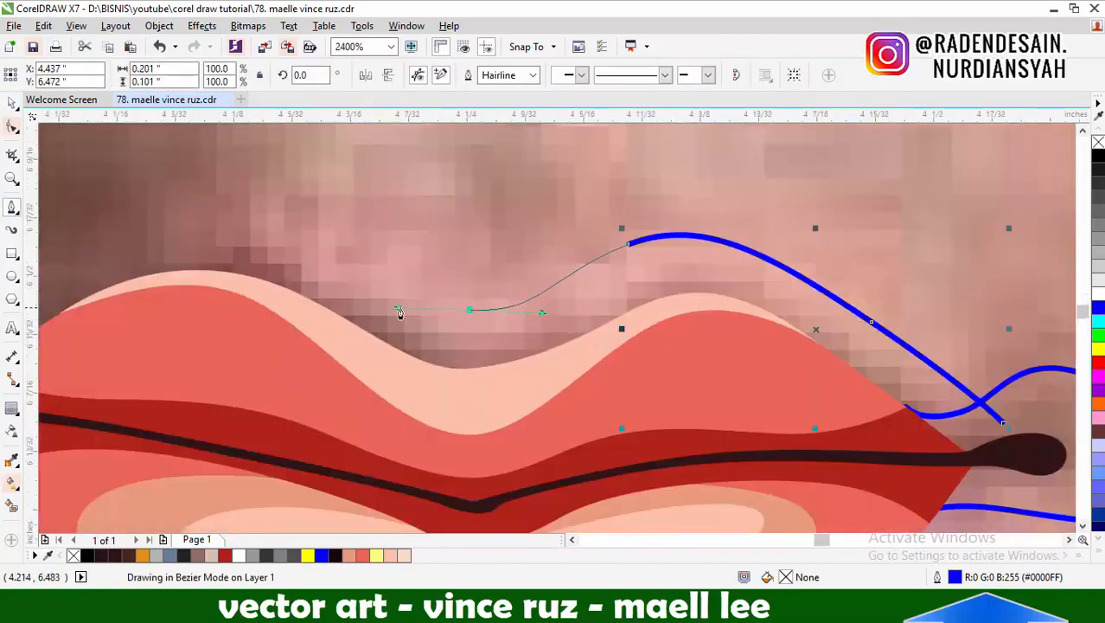
{"action": "scroll", "coordinate": [747, 225], "scroll_direction": "down", "scroll_amount": 1}
{"action": "scroll", "coordinate": [343, 248], "scroll_direction": "up", "scroll_amount": 1}
{"action": "left_click_drag", "start_coordinate": [448, 267], "coordinate": [444, 309]}
{"action": "scroll", "coordinate": [454, 325], "scroll_direction": "down", "scroll_amount": 1}
{"action": "scroll", "coordinate": [443, 340], "scroll_direction": "down", "scroll_amount": 1}
{"action": "key", "text": "ctrl+z"}
{"action": "scroll", "coordinate": [407, 350], "scroll_direction": "up", "scroll_amount": 1}
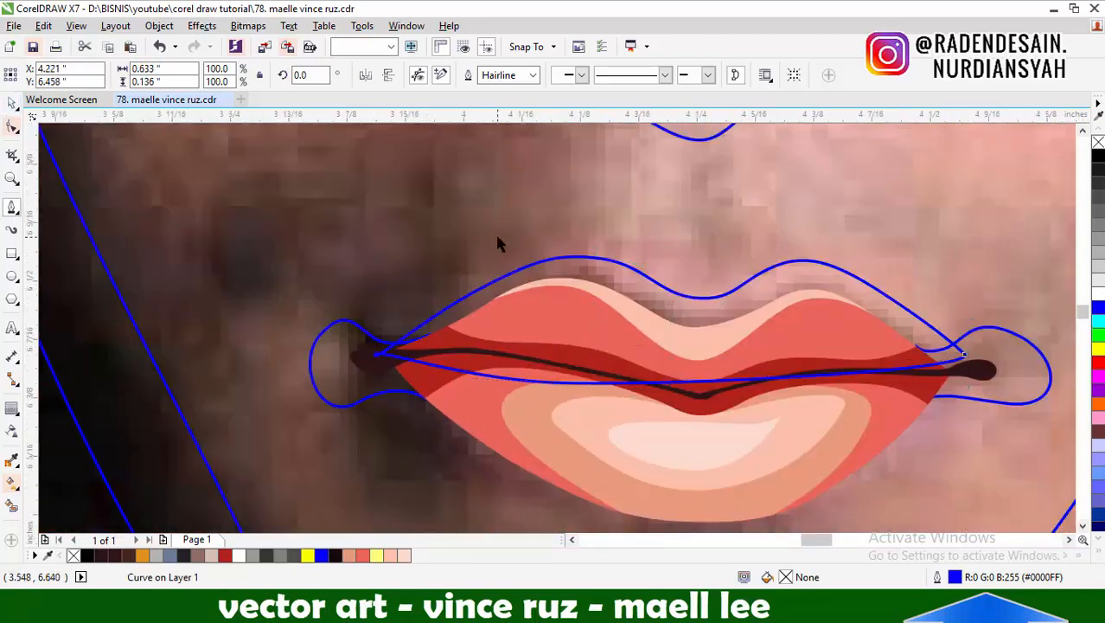
{"action": "key", "text": "shift+Page_Down"}
{"action": "scroll", "coordinate": [640, 333], "scroll_direction": "down", "scroll_amount": 1}
{"action": "scroll", "coordinate": [743, 269], "scroll_direction": "up", "scroll_amount": 1}
{"action": "scroll", "coordinate": [672, 295], "scroll_direction": "up", "scroll_amount": 1}
{"action": "left_click", "coordinate": [781, 374]}
{"action": "left_click_drag", "start_coordinate": [683, 302], "coordinate": [623, 199]}
{"action": "left_click_drag", "start_coordinate": [575, 180], "coordinate": [528, 205]}
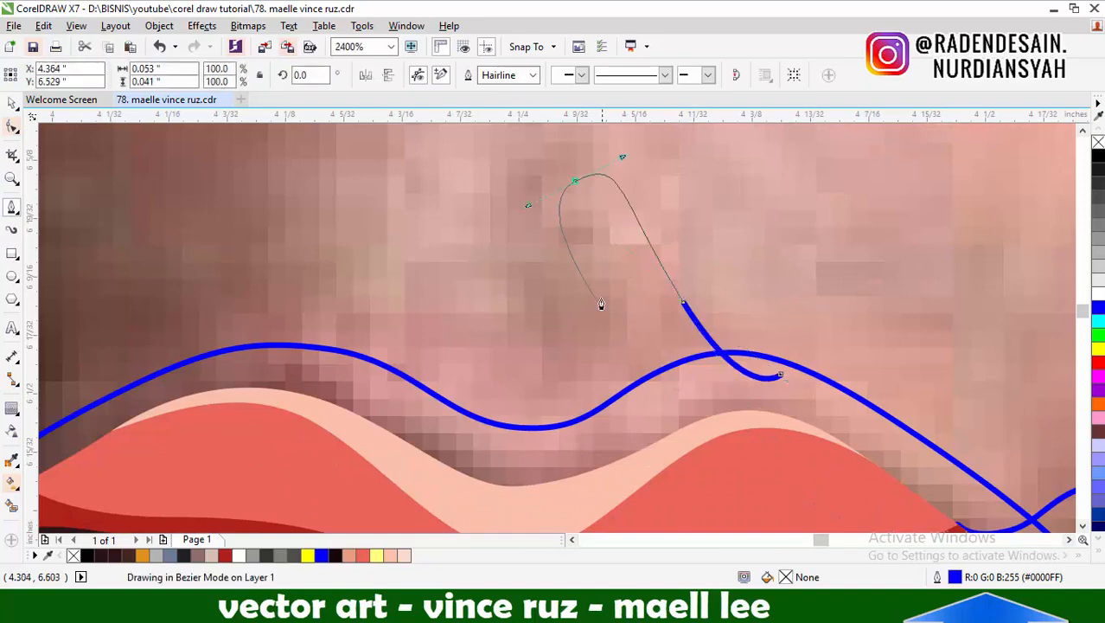
{"action": "scroll", "coordinate": [692, 390], "scroll_direction": "down", "scroll_amount": 3}
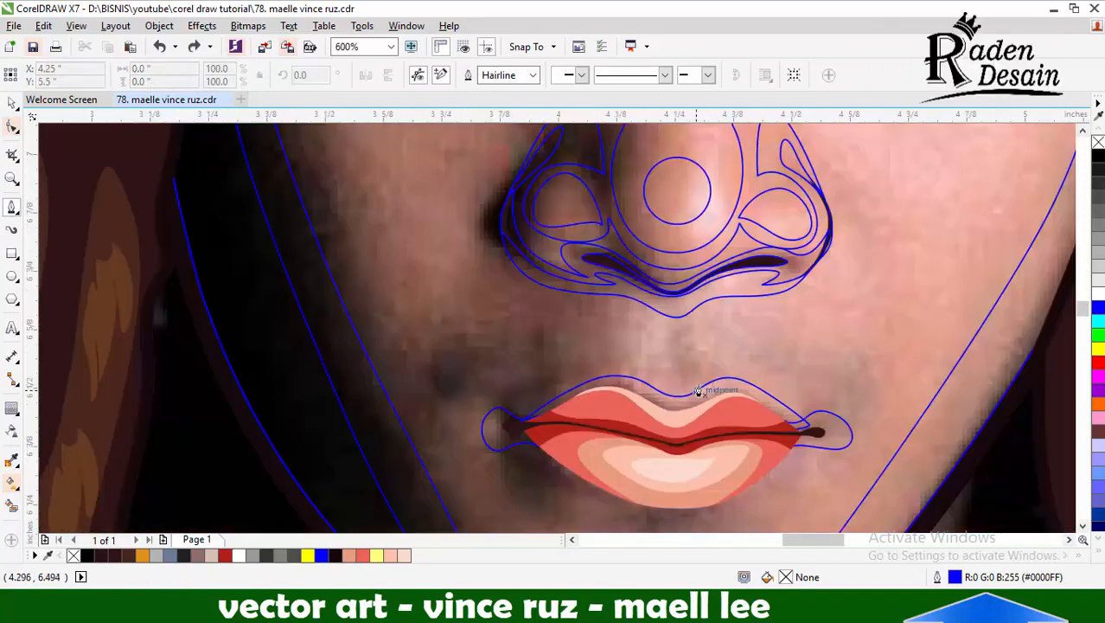
Draw a closed narrow oval shape in the groove between the nose and the upper lip
{"action": "scroll", "coordinate": [695, 390], "scroll_direction": "down", "scroll_amount": 1}
{"action": "scroll", "coordinate": [677, 362], "scroll_direction": "up", "scroll_amount": 2}
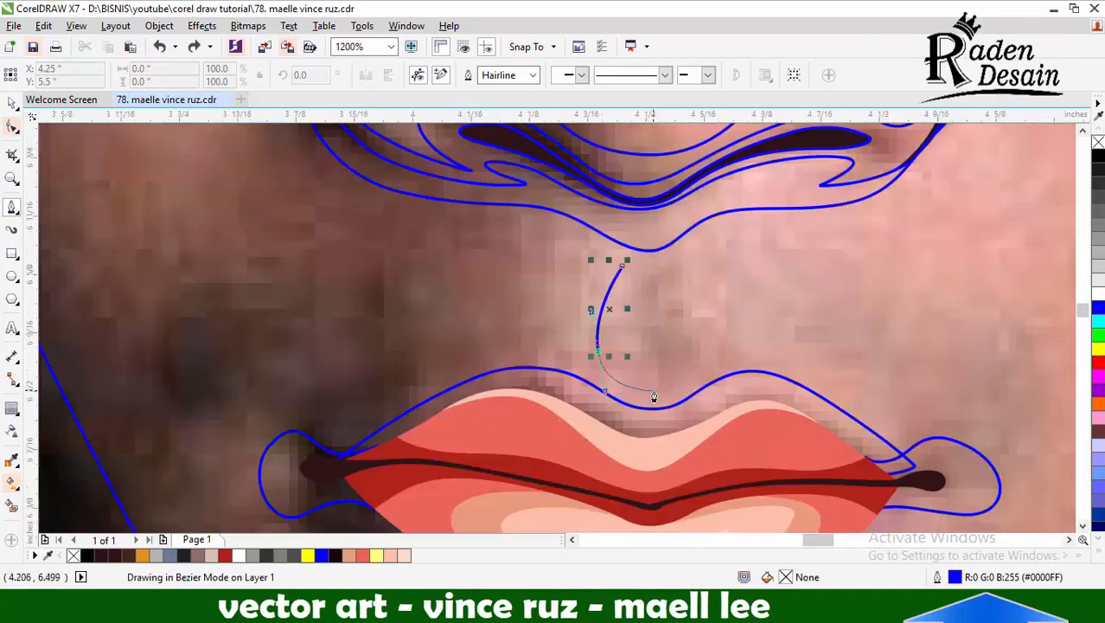
{"action": "left_click_drag", "start_coordinate": [685, 357], "coordinate": [699, 309]}
{"action": "left_click_drag", "start_coordinate": [658, 249], "coordinate": [664, 247]}
{"action": "scroll", "coordinate": [692, 302], "scroll_direction": "down", "scroll_amount": 3}
{"action": "key", "text": "Escape"}
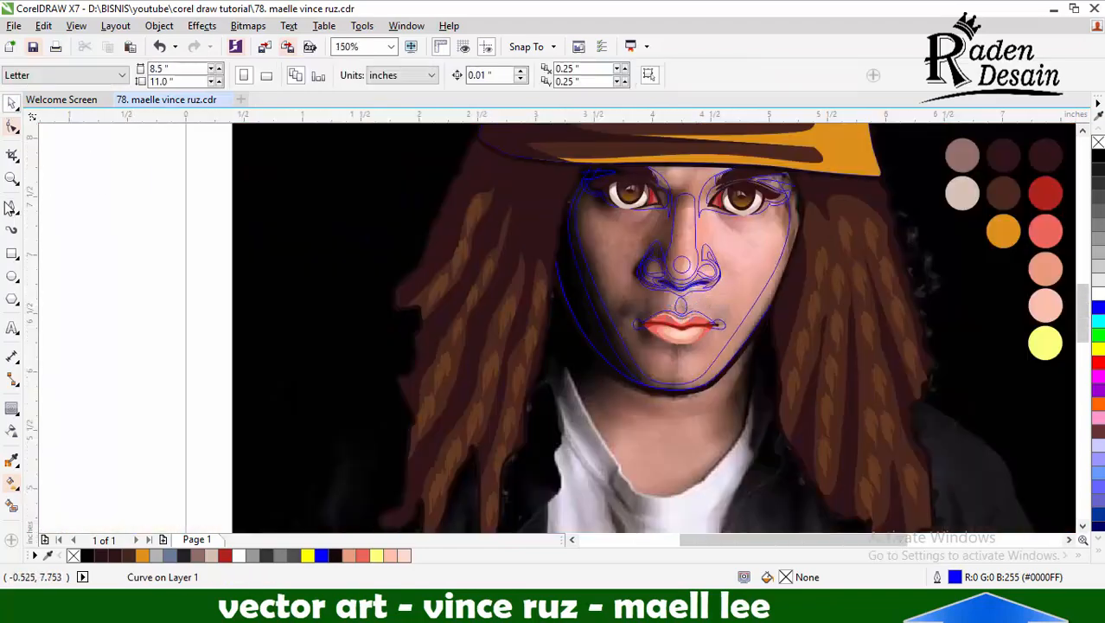
Draw a closed curved shadow shape about 0.44 by 0.11 inch below the lit-side eye
{"action": "scroll", "coordinate": [560, 381], "scroll_direction": "up", "scroll_amount": 3}
{"action": "left_click", "coordinate": [799, 276]}
{"action": "left_click_drag", "start_coordinate": [674, 380], "coordinate": [571, 392]}
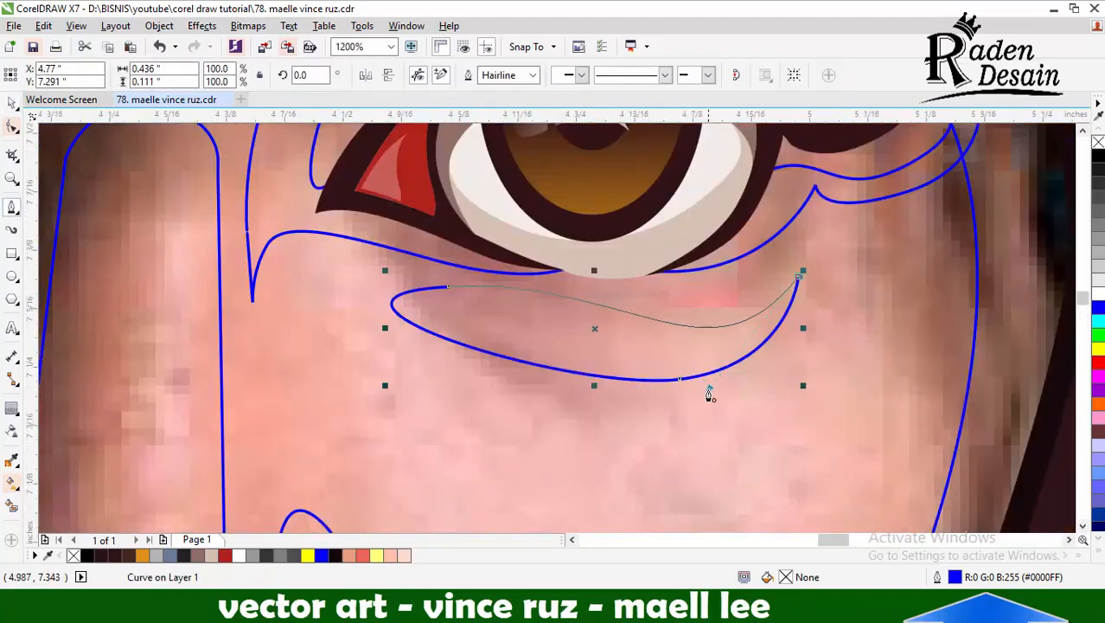
{"action": "scroll", "coordinate": [709, 393], "scroll_direction": "down", "scroll_amount": 3}
Make a mirrored copy of the under-eye shape and position it below the shadowed eye
{"action": "key", "text": "Escape"}
{"action": "scroll", "coordinate": [479, 307], "scroll_direction": "up", "scroll_amount": 2}
{"action": "scroll", "coordinate": [332, 269], "scroll_direction": "up", "scroll_amount": 1}
{"action": "left_click_drag", "start_coordinate": [379, 273], "coordinate": [434, 273]}
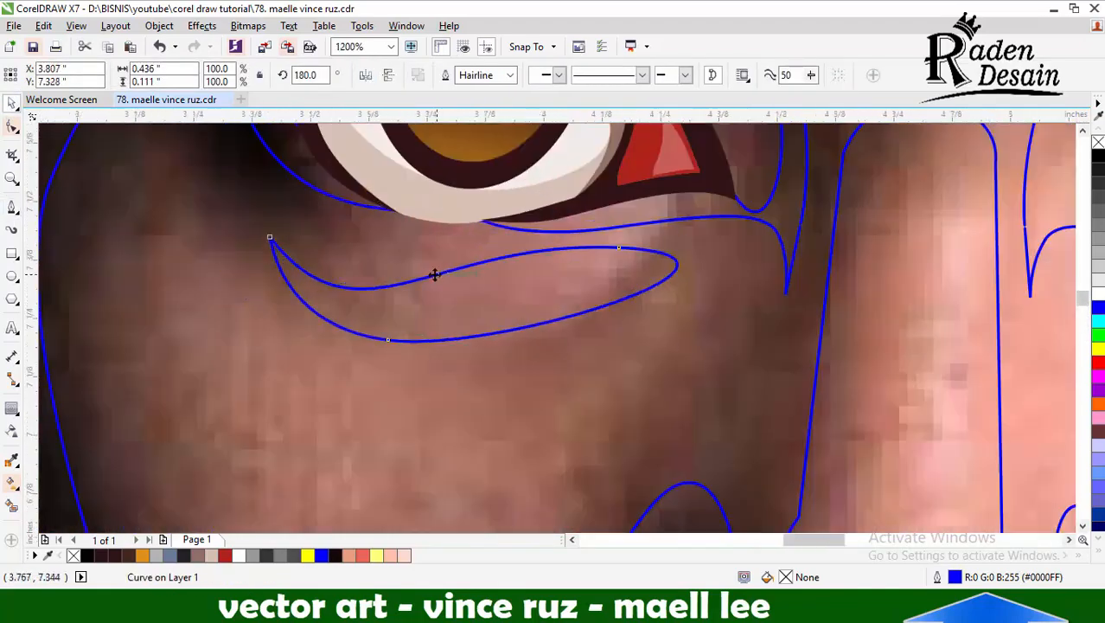
{"action": "scroll", "coordinate": [445, 280], "scroll_direction": "down", "scroll_amount": 2}
Tilt the copied under-eye shape to about 175.2 degrees and shift it slightly toward the outer edge of the face
{"action": "scroll", "coordinate": [457, 279], "scroll_direction": "up", "scroll_amount": 1}
{"action": "scroll", "coordinate": [415, 280], "scroll_direction": "up", "scroll_amount": 1}
{"action": "left_click_drag", "start_coordinate": [519, 284], "coordinate": [509, 281]}
{"action": "scroll", "coordinate": [508, 281], "scroll_direction": "down", "scroll_amount": 1}
{"action": "scroll", "coordinate": [508, 281], "scroll_direction": "up", "scroll_amount": 1}
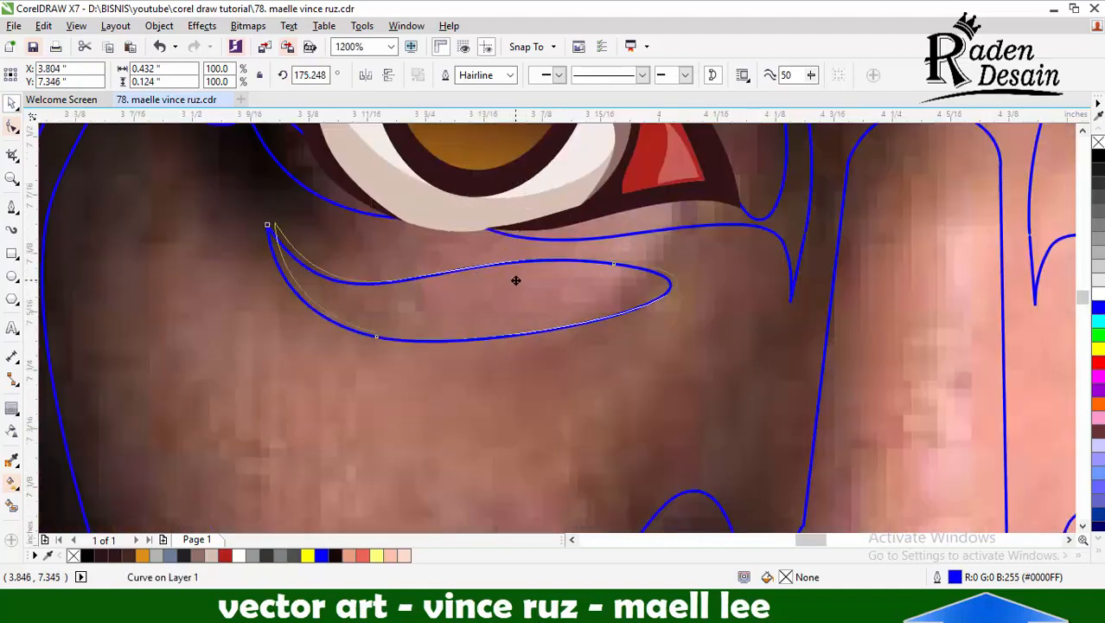
{"action": "scroll", "coordinate": [571, 269], "scroll_direction": "down", "scroll_amount": 4}
{"action": "left_click", "coordinate": [303, 270]}
Draw a closed rounded highlight shape about 0.59 by 0.59 inch over the lit cheek, with a pointed corner near the nose
{"action": "left_click", "coordinate": [11, 206]}
{"action": "scroll", "coordinate": [620, 288], "scroll_direction": "up", "scroll_amount": 1}
{"action": "scroll", "coordinate": [620, 288], "scroll_direction": "up", "scroll_amount": 3}
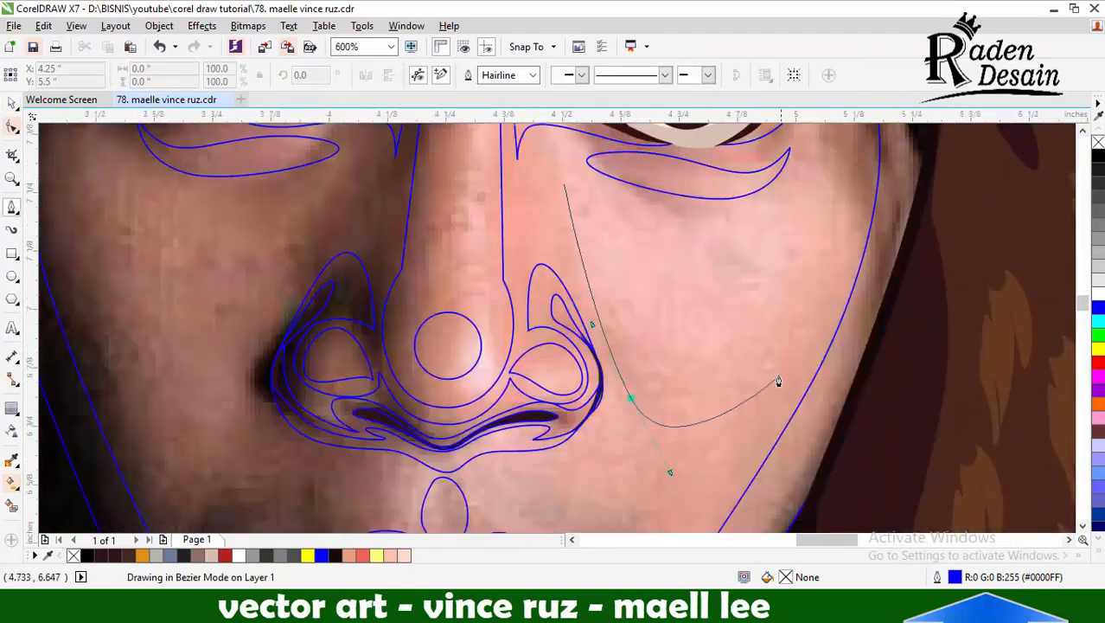
{"action": "left_click_drag", "start_coordinate": [778, 381], "coordinate": [773, 408]}
{"action": "left_click", "coordinate": [566, 186]}
{"action": "scroll", "coordinate": [758, 245], "scroll_direction": "down", "scroll_amount": 2}
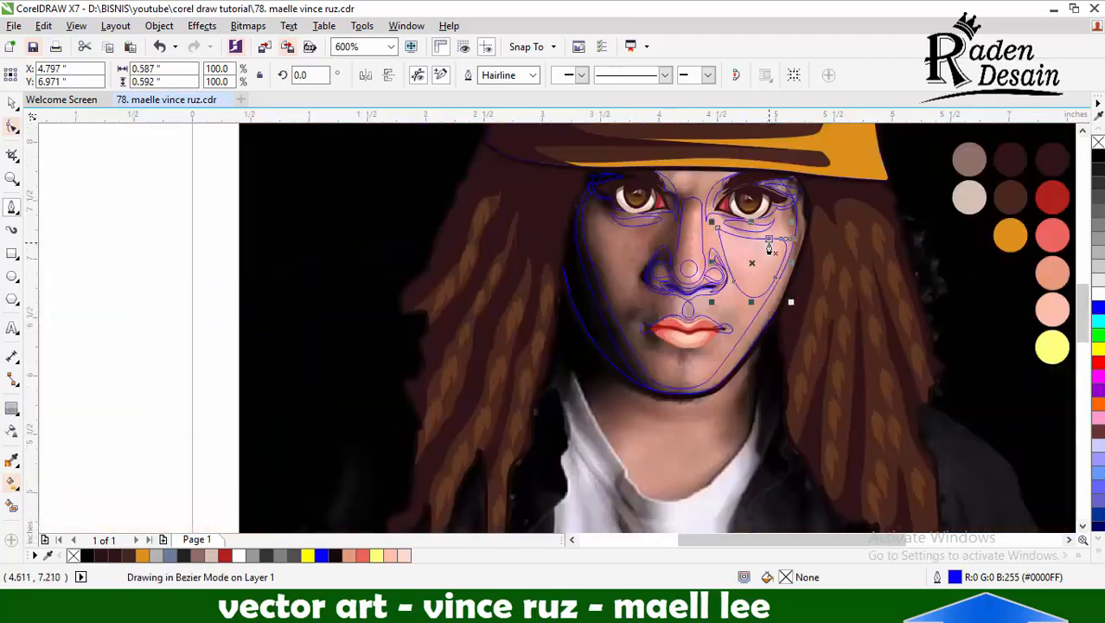
Draw a closed rounded highlight shape over the shadowed cheek, with a pointed corner near the nose bridge
{"action": "scroll", "coordinate": [634, 243], "scroll_direction": "up", "scroll_amount": 2}
{"action": "left_click", "coordinate": [717, 205]}
{"action": "left_click_drag", "start_coordinate": [585, 397], "coordinate": [517, 448]}
{"action": "left_click_drag", "start_coordinate": [429, 283], "coordinate": [401, 205]}
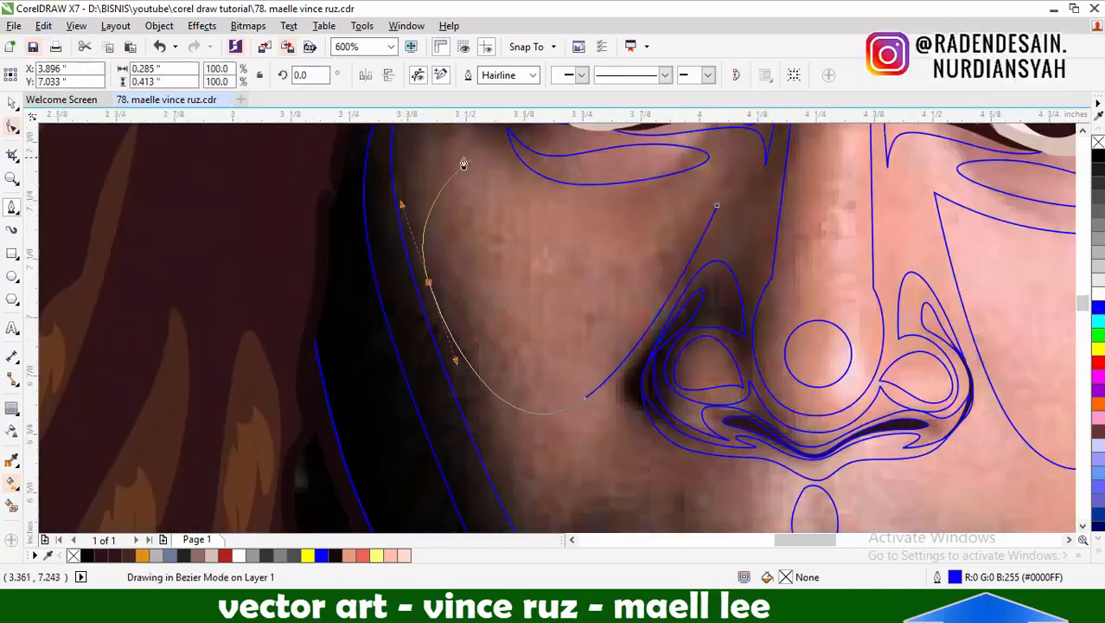
{"action": "left_click", "coordinate": [717, 206]}
{"action": "key", "text": "F10"}
{"action": "scroll", "coordinate": [631, 227], "scroll_direction": "down", "scroll_amount": 2}
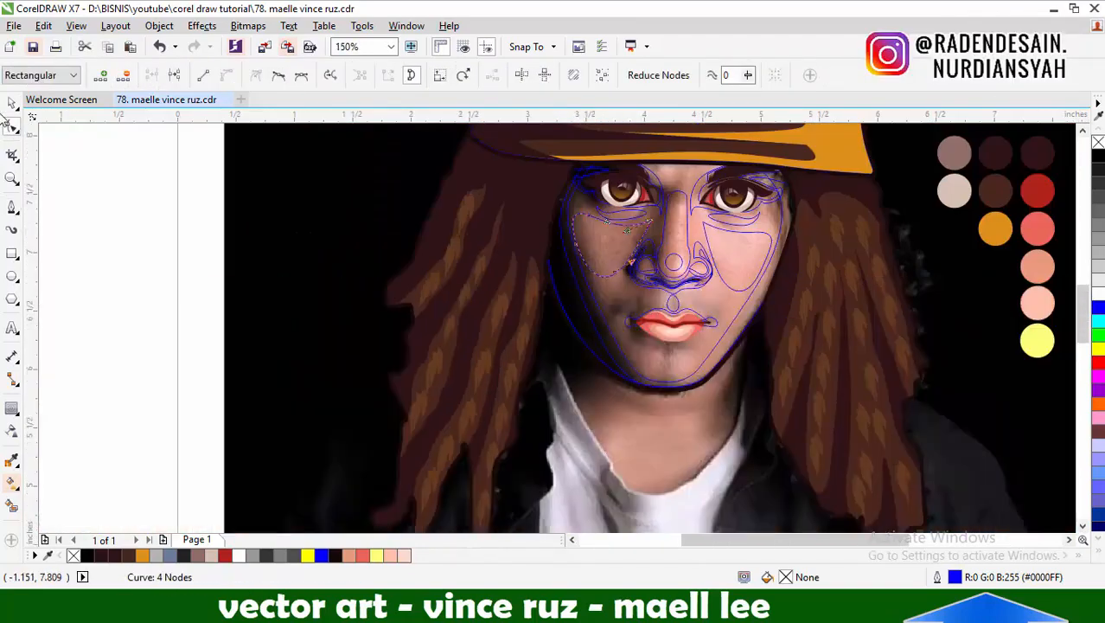
{"action": "left_click", "coordinate": [12, 103]}
{"action": "left_click", "coordinate": [722, 251]}
Draw a closed crescent shadow shape about 0.48 by 0.15 inch directly below the lower lip
{"action": "left_click", "coordinate": [12, 206]}
{"action": "scroll", "coordinate": [662, 342], "scroll_direction": "up", "scroll_amount": 3}
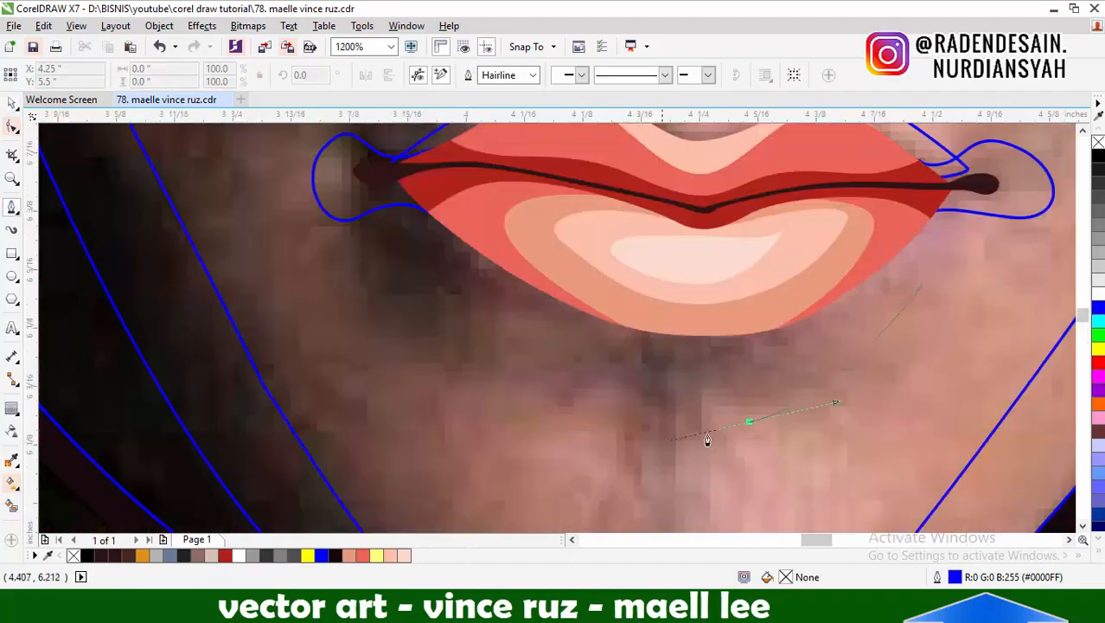
{"action": "left_click_drag", "start_coordinate": [708, 439], "coordinate": [704, 440]}
{"action": "left_click_drag", "start_coordinate": [475, 326], "coordinate": [427, 268]}
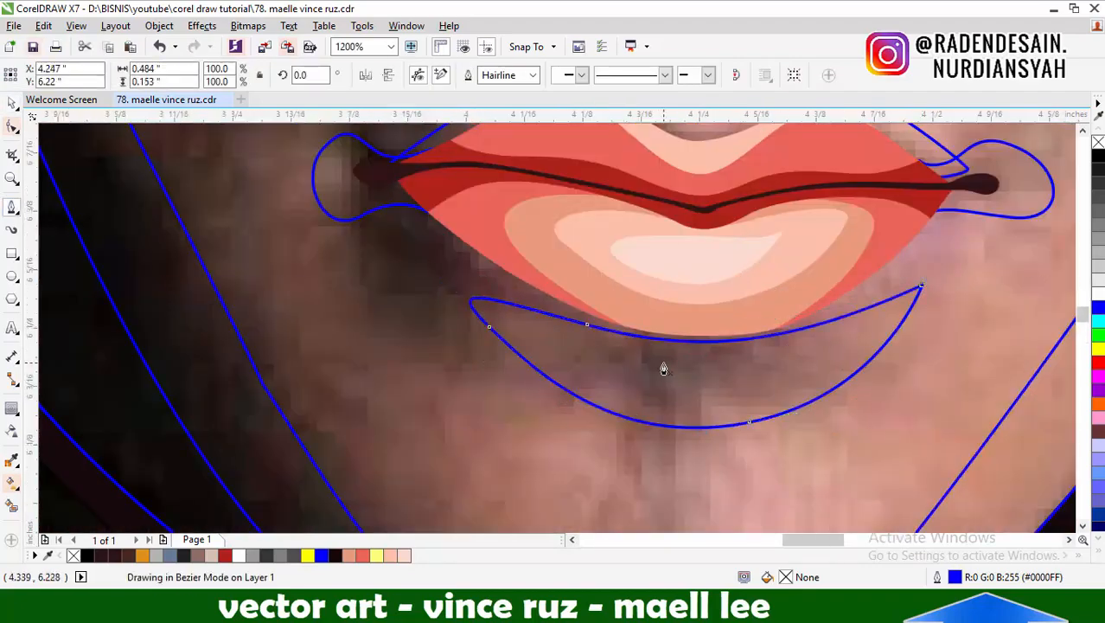
{"action": "key", "text": "space"}
{"action": "scroll", "coordinate": [663, 369], "scroll_direction": "down", "scroll_amount": 2}
{"action": "left_click", "coordinate": [687, 486]}
Sample the peach-orange swatch and fill the base face shape with it
{"action": "scroll", "coordinate": [636, 355], "scroll_direction": "down", "scroll_amount": 2}
{"action": "left_click", "coordinate": [12, 460]}
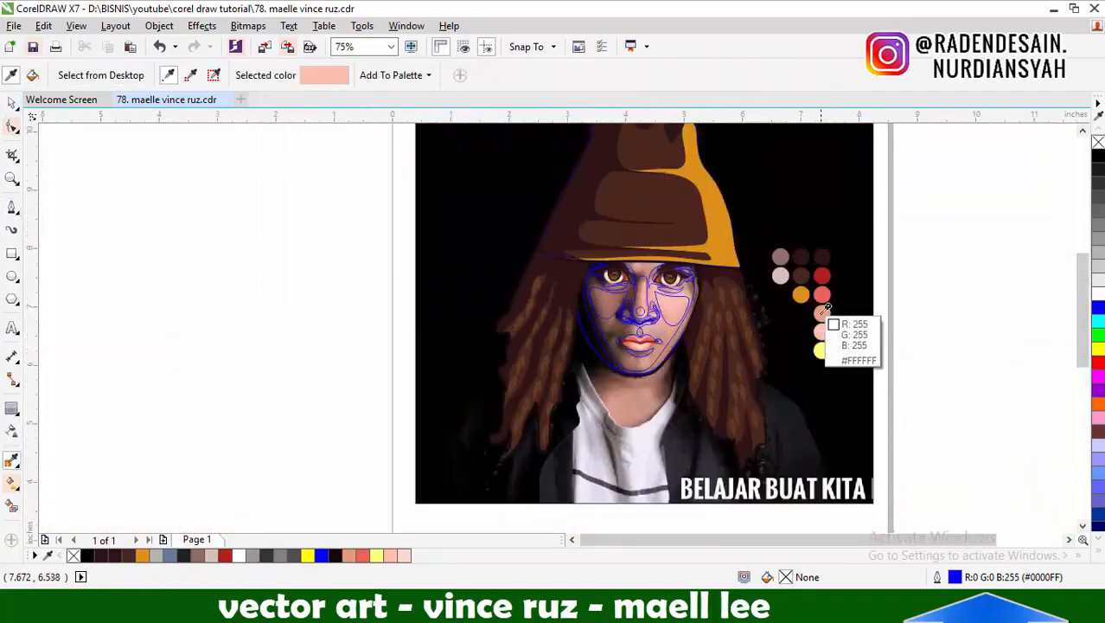
{"action": "scroll", "coordinate": [824, 309], "scroll_direction": "up", "scroll_amount": 1}
{"action": "left_click", "coordinate": [478, 271]}
Sample the coral red swatch and fill the shading shapes around both eye sockets with it
{"action": "left_click", "coordinate": [819, 289], "text": "shift"}
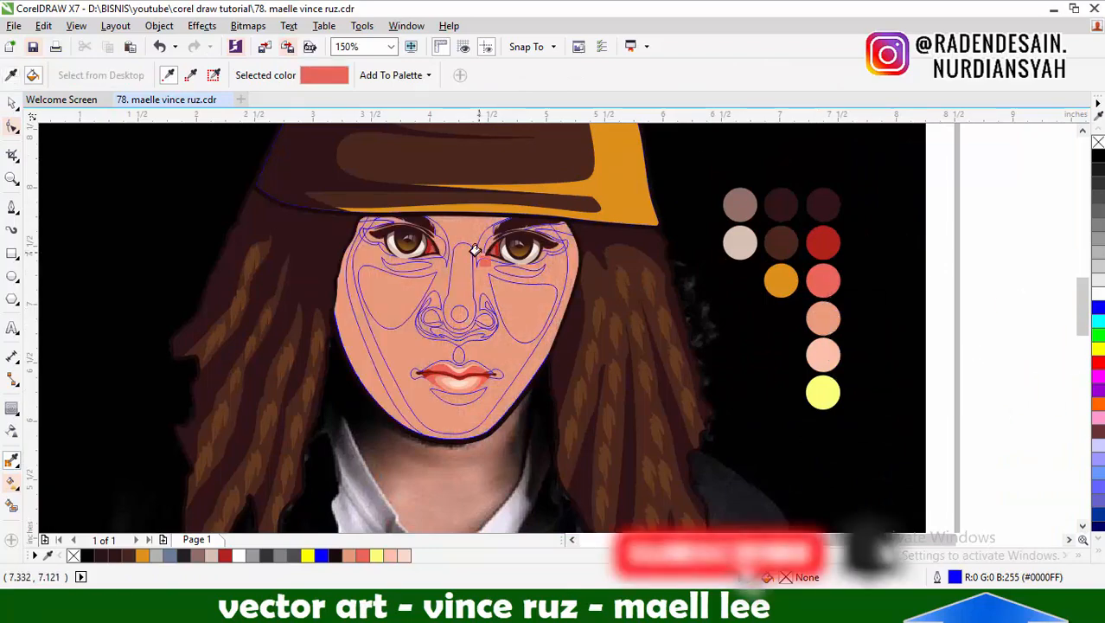
{"action": "scroll", "coordinate": [478, 252], "scroll_direction": "up", "scroll_amount": 1}
{"action": "left_click", "coordinate": [489, 246]}
{"action": "left_click", "coordinate": [640, 244]}
{"action": "left_click", "coordinate": [407, 241]}
{"action": "left_click", "coordinate": [267, 226]}
Fill the face-edge, under-eye, nose, mouth-corner and under-lip shading shapes with coral red
{"action": "left_click", "coordinate": [218, 307]}
{"action": "left_click", "coordinate": [337, 284]}
{"action": "left_click", "coordinate": [564, 290]}
{"action": "left_click", "coordinate": [490, 346]}
{"action": "left_click", "coordinate": [520, 493]}
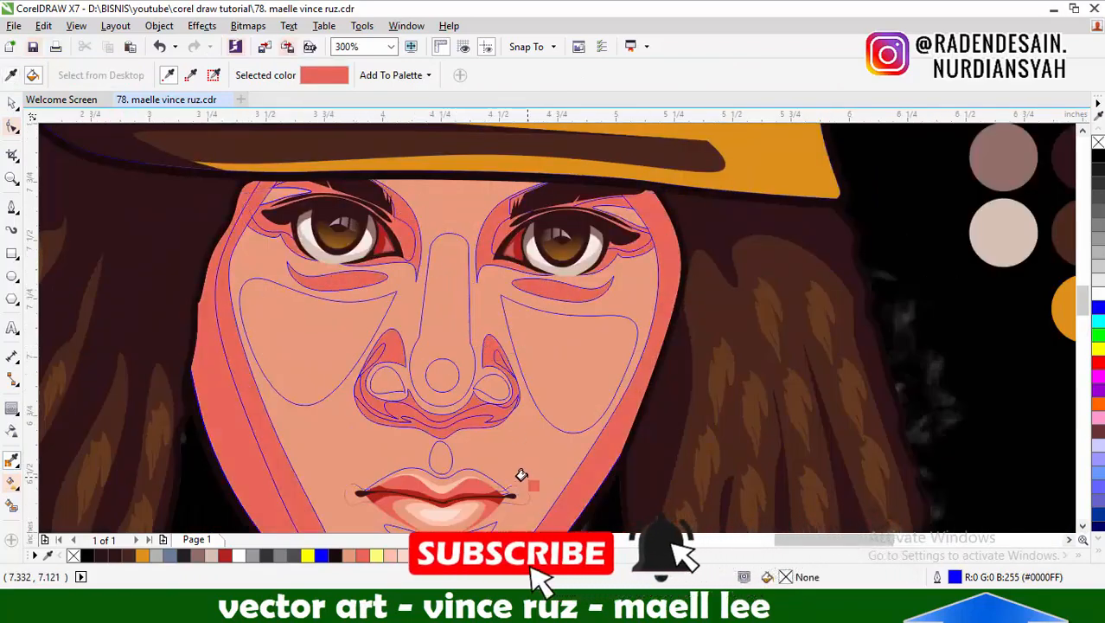
{"action": "scroll", "coordinate": [517, 462], "scroll_direction": "down", "scroll_amount": 1}
{"action": "scroll", "coordinate": [498, 444], "scroll_direction": "up", "scroll_amount": 1}
{"action": "left_click", "coordinate": [481, 469]}
{"action": "scroll", "coordinate": [484, 306], "scroll_direction": "down", "scroll_amount": 2}
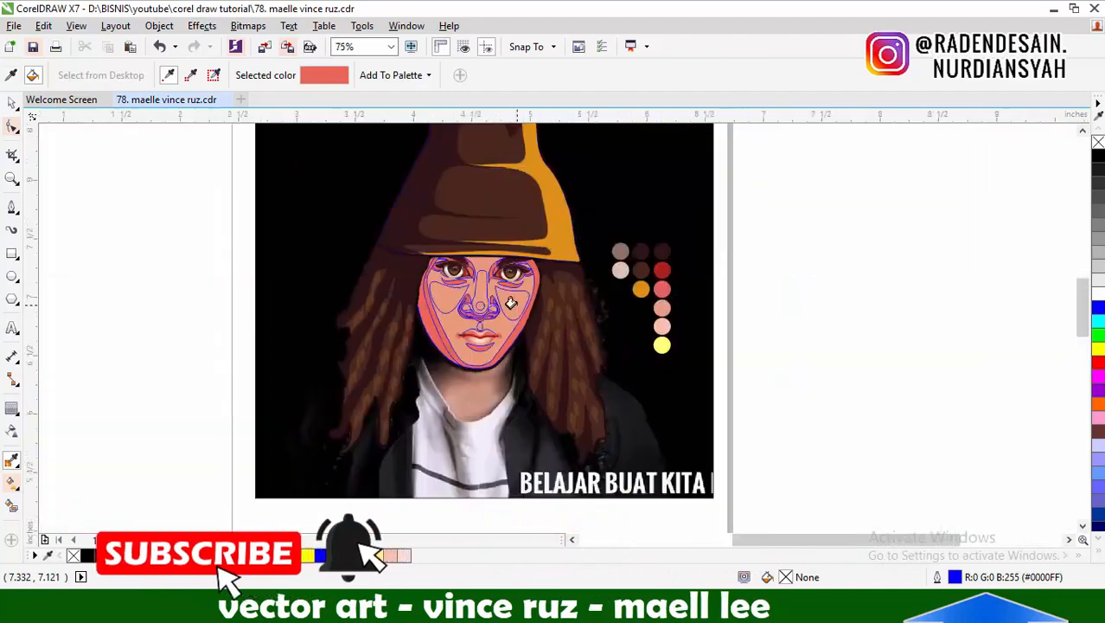
Sample the dark red swatch and fill the deeper shadow shapes of the eye sockets and the shadowed face edge
{"action": "scroll", "coordinate": [514, 305], "scroll_direction": "up", "scroll_amount": 1}
{"action": "left_click", "coordinate": [806, 235], "text": "shift"}
{"action": "scroll", "coordinate": [464, 258], "scroll_direction": "up", "scroll_amount": 1}
{"action": "left_click", "coordinate": [477, 216]}
{"action": "left_click", "coordinate": [381, 222]}
{"action": "scroll", "coordinate": [466, 412], "scroll_direction": "down", "scroll_amount": 2}
Remove the fill from the nose shadow shape and from the base face shape
{"action": "scroll", "coordinate": [483, 355], "scroll_direction": "up", "scroll_amount": 3}
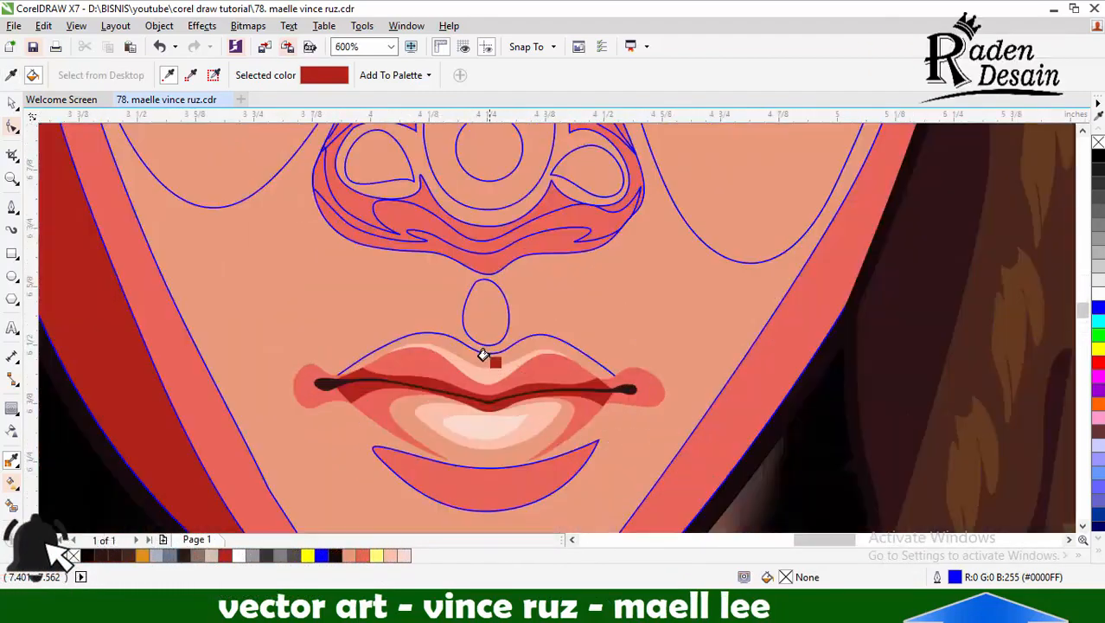
{"action": "left_click", "coordinate": [15, 106]}
{"action": "left_click", "coordinate": [605, 225]}
{"action": "left_click", "coordinate": [1098, 142]}
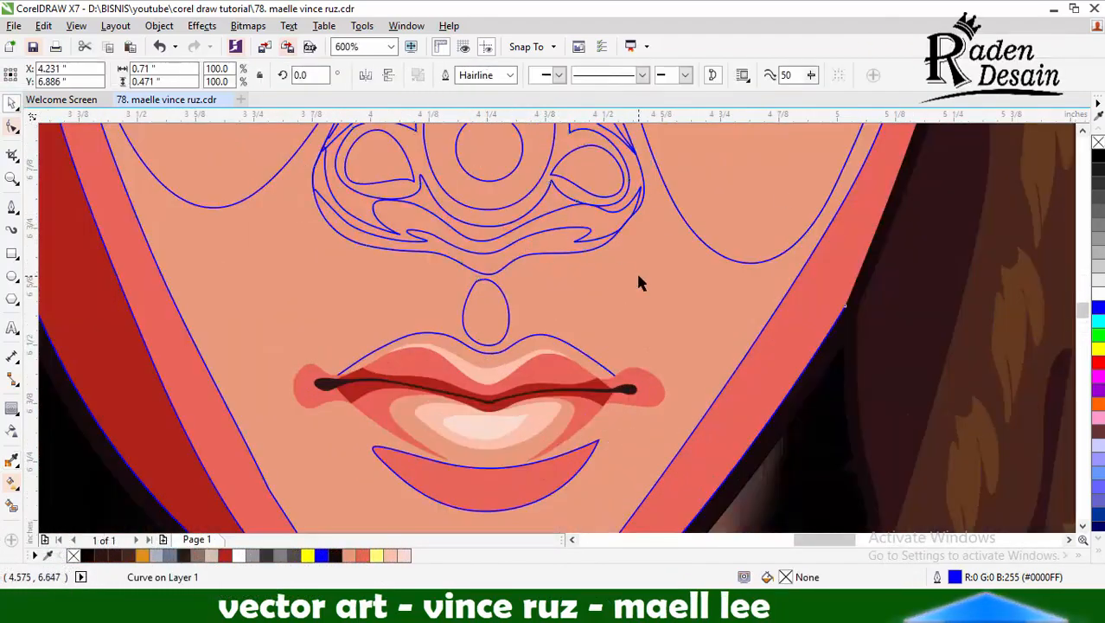
{"action": "left_click", "coordinate": [640, 278]}
{"action": "left_click", "coordinate": [1099, 142]}
{"action": "scroll", "coordinate": [658, 262], "scroll_direction": "down", "scroll_amount": 1}
Move the dark outline shape beside the lit nostril wing forward one level in the stacking order
{"action": "scroll", "coordinate": [628, 256], "scroll_direction": "up", "scroll_amount": 1}
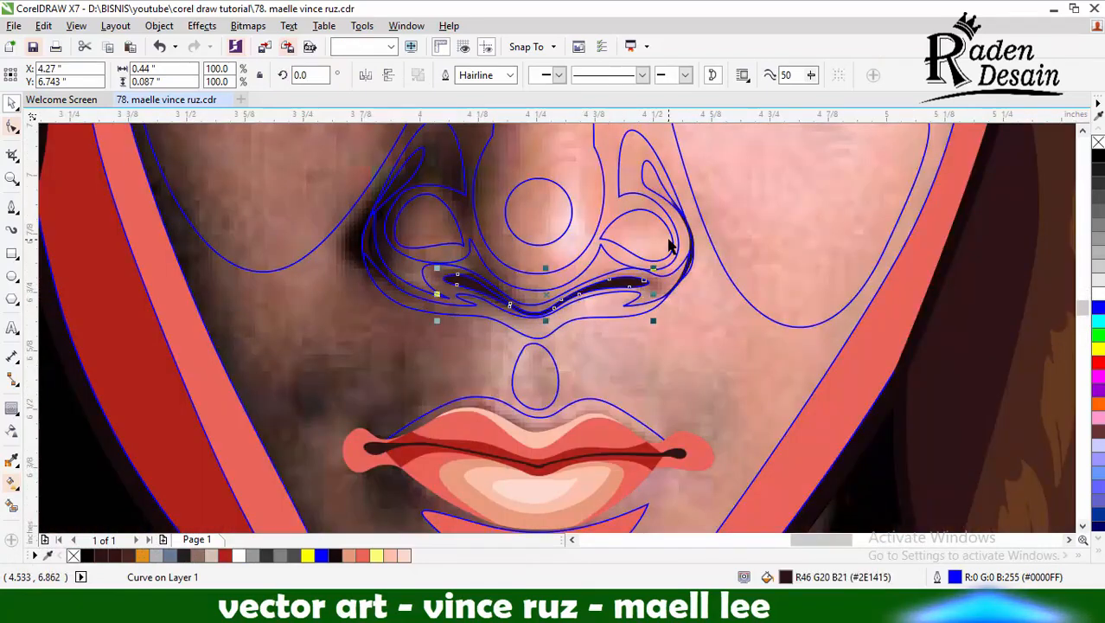
{"action": "scroll", "coordinate": [370, 242], "scroll_direction": "up", "scroll_amount": 2}
{"action": "scroll", "coordinate": [364, 275], "scroll_direction": "down", "scroll_amount": 1}
{"action": "scroll", "coordinate": [994, 235], "scroll_direction": "up", "scroll_amount": 2}
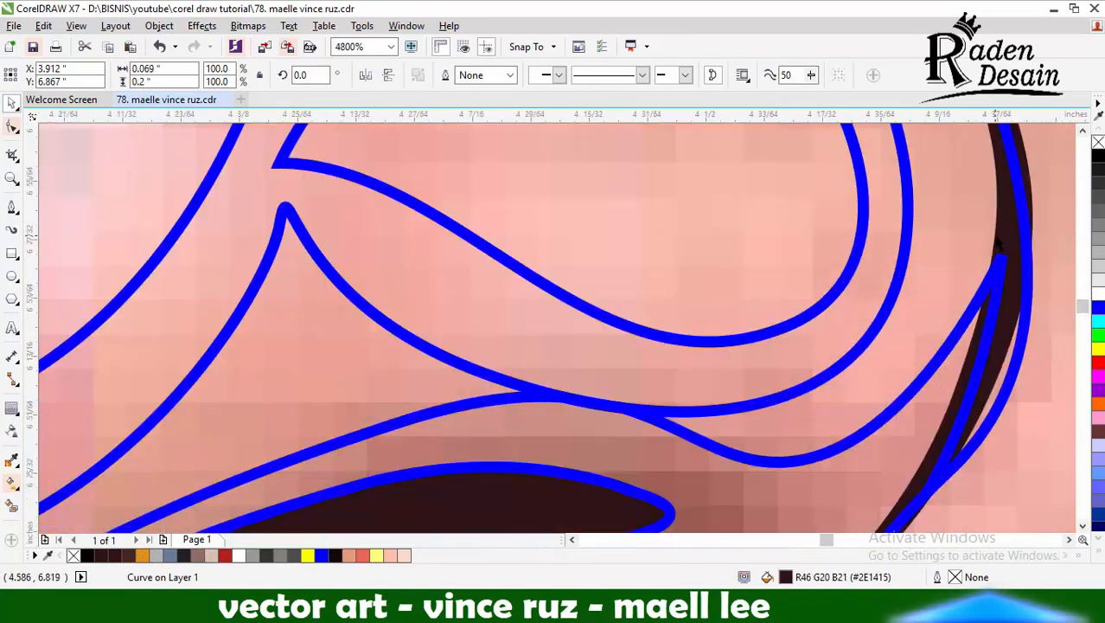
{"action": "right_click", "coordinate": [995, 234]}
{"action": "mouse_move", "coordinate": [914, 415]}
{"action": "left_click", "coordinate": [701, 486]}
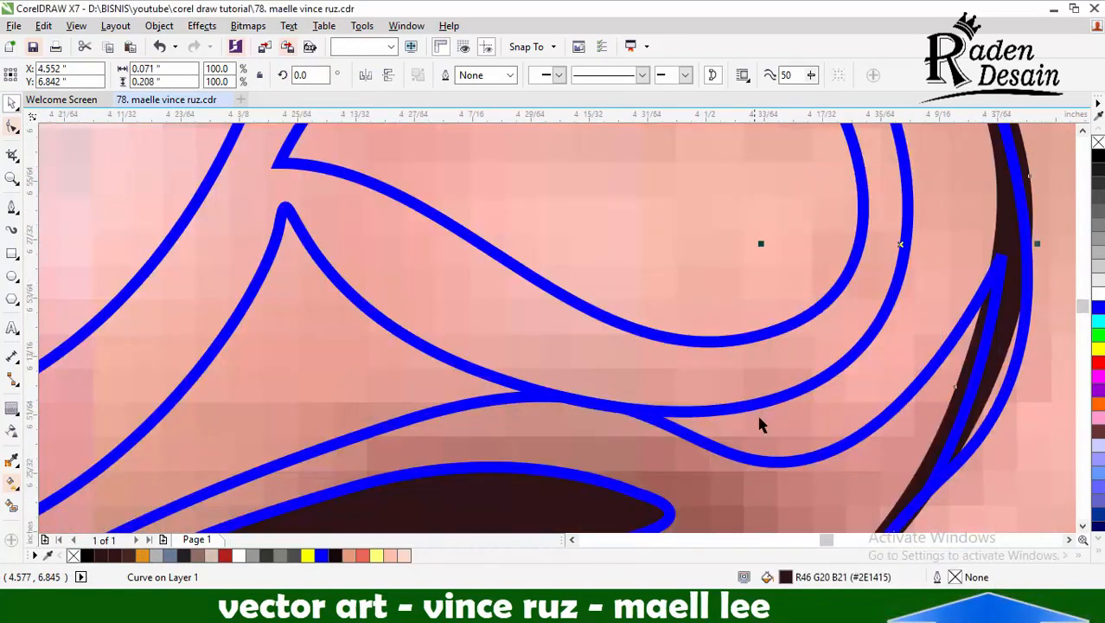
Bring the nose shadow shape to the front of the layer
{"action": "scroll", "coordinate": [800, 327], "scroll_direction": "down", "scroll_amount": 1}
{"action": "scroll", "coordinate": [921, 258], "scroll_direction": "up", "scroll_amount": 1}
{"action": "right_click", "coordinate": [882, 298]}
{"action": "mouse_move", "coordinate": [911, 413]}
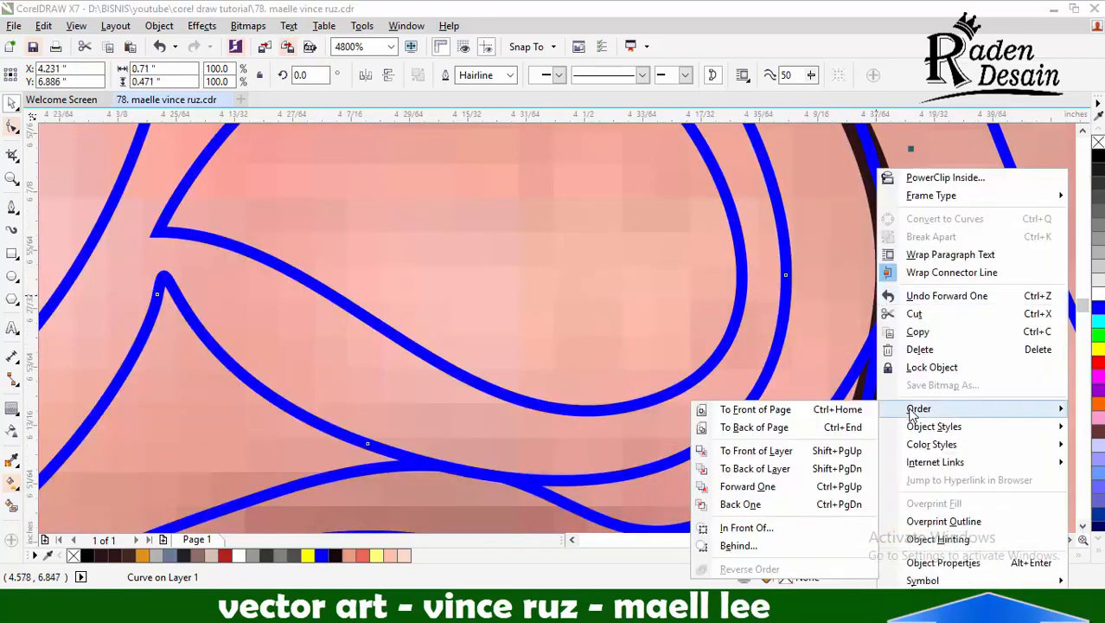
{"action": "left_click", "coordinate": [794, 451]}
{"action": "scroll", "coordinate": [793, 452], "scroll_direction": "down", "scroll_amount": 3}
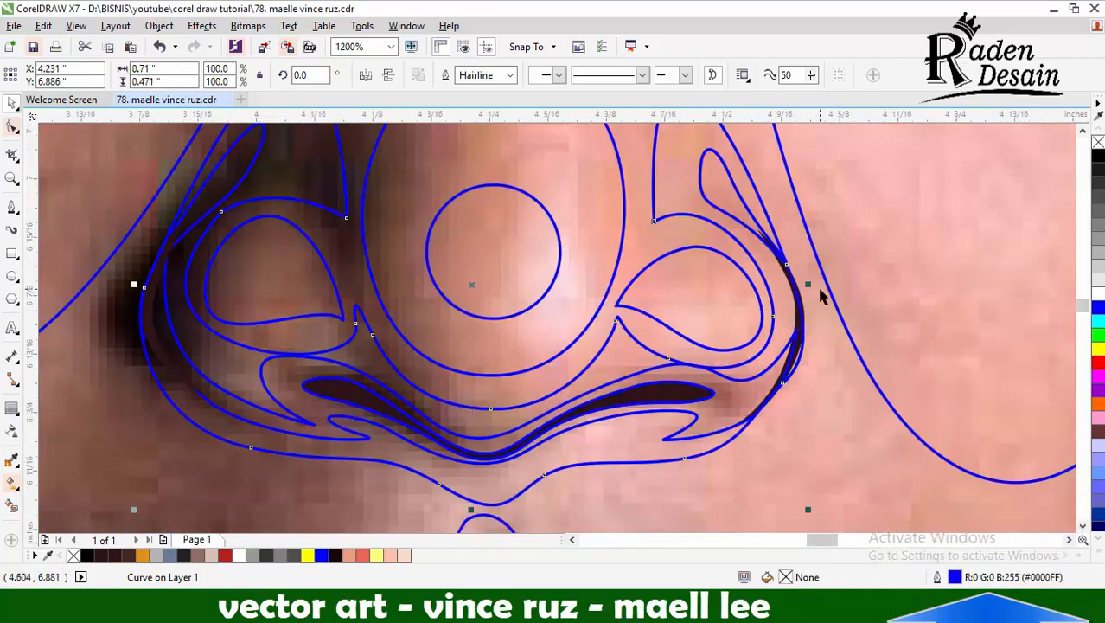
Bring the dark outline shape beside the lit nostril wing to the front of the layer
{"action": "scroll", "coordinate": [756, 328], "scroll_direction": "up", "scroll_amount": 1}
{"action": "scroll", "coordinate": [767, 330], "scroll_direction": "up", "scroll_amount": 1}
{"action": "left_click", "coordinate": [759, 344]}
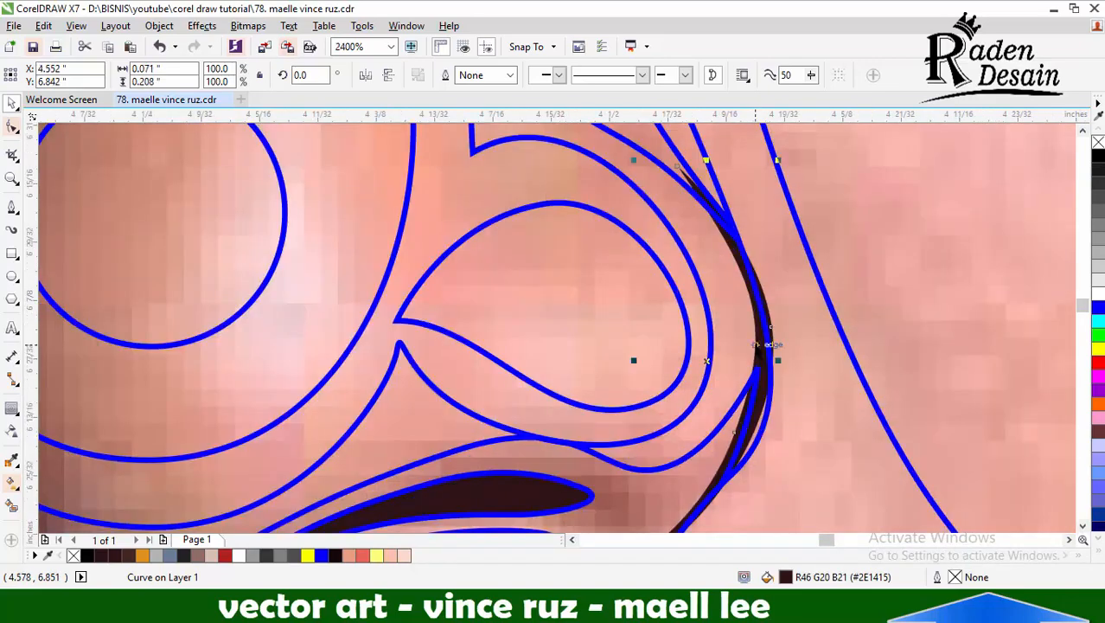
{"action": "right_click", "coordinate": [759, 345]}
{"action": "mouse_move", "coordinate": [800, 408]}
{"action": "left_click", "coordinate": [666, 449]}
{"action": "scroll", "coordinate": [797, 345], "scroll_direction": "down", "scroll_amount": 1}
{"action": "scroll", "coordinate": [634, 316], "scroll_direction": "down", "scroll_amount": 2}
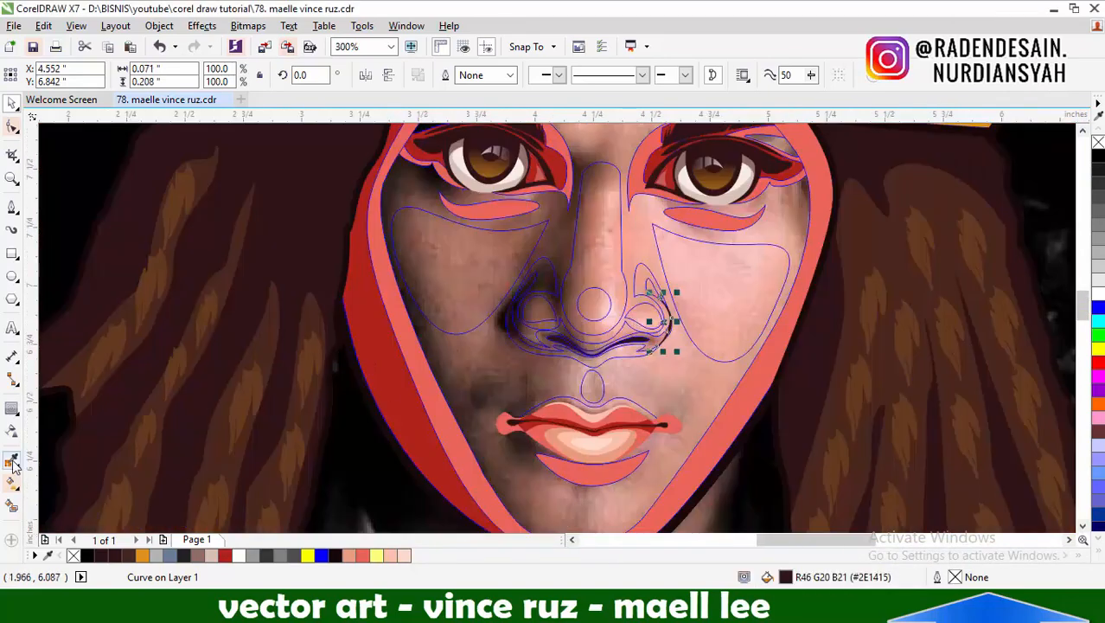
Sample the coral red again and refill the nose shadow shape with it
{"action": "left_click", "coordinate": [12, 461]}
{"action": "scroll", "coordinate": [762, 325], "scroll_direction": "up", "scroll_amount": 1}
{"action": "scroll", "coordinate": [693, 281], "scroll_direction": "down", "scroll_amount": 2}
{"action": "scroll", "coordinate": [712, 321], "scroll_direction": "up", "scroll_amount": 1}
{"action": "scroll", "coordinate": [626, 244], "scroll_direction": "up", "scroll_amount": 1}
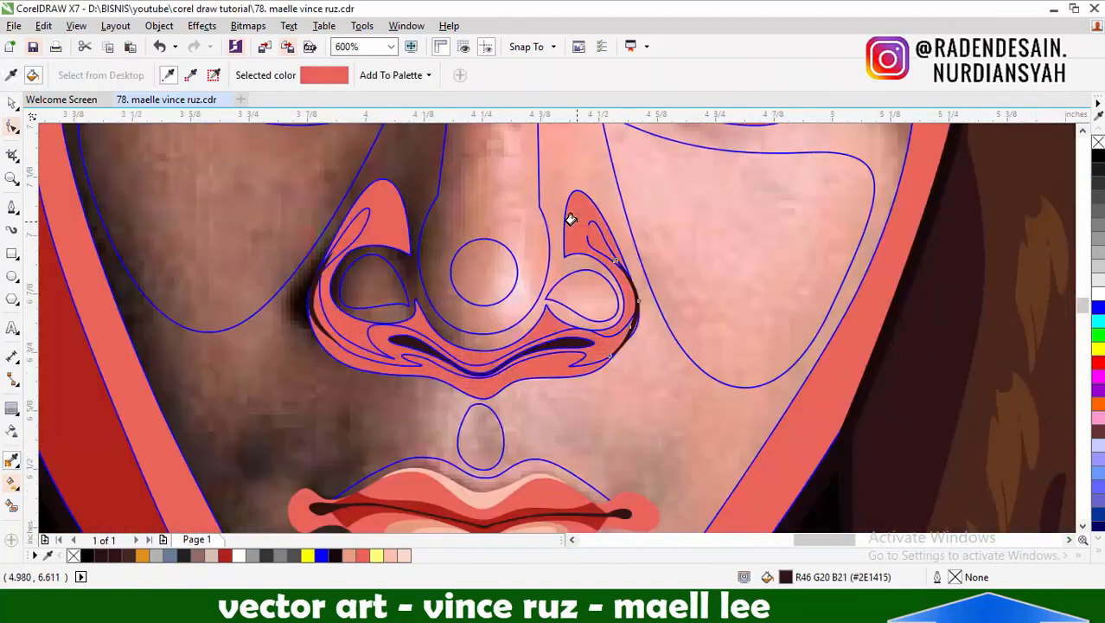
{"action": "scroll", "coordinate": [385, 330], "scroll_direction": "down", "scroll_amount": 2}
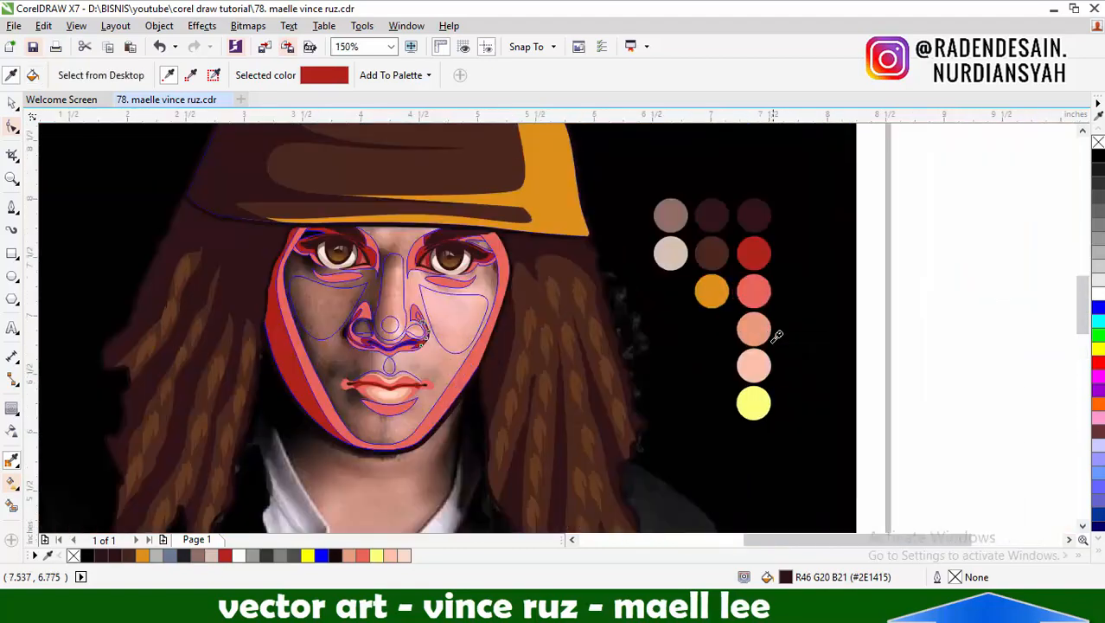
Fill the face base with the sampled peach skin tone and the cheek and nose highlights with the light pink
{"action": "left_click", "coordinate": [753, 330]}
{"action": "scroll", "coordinate": [415, 311], "scroll_direction": "up", "scroll_amount": 1}
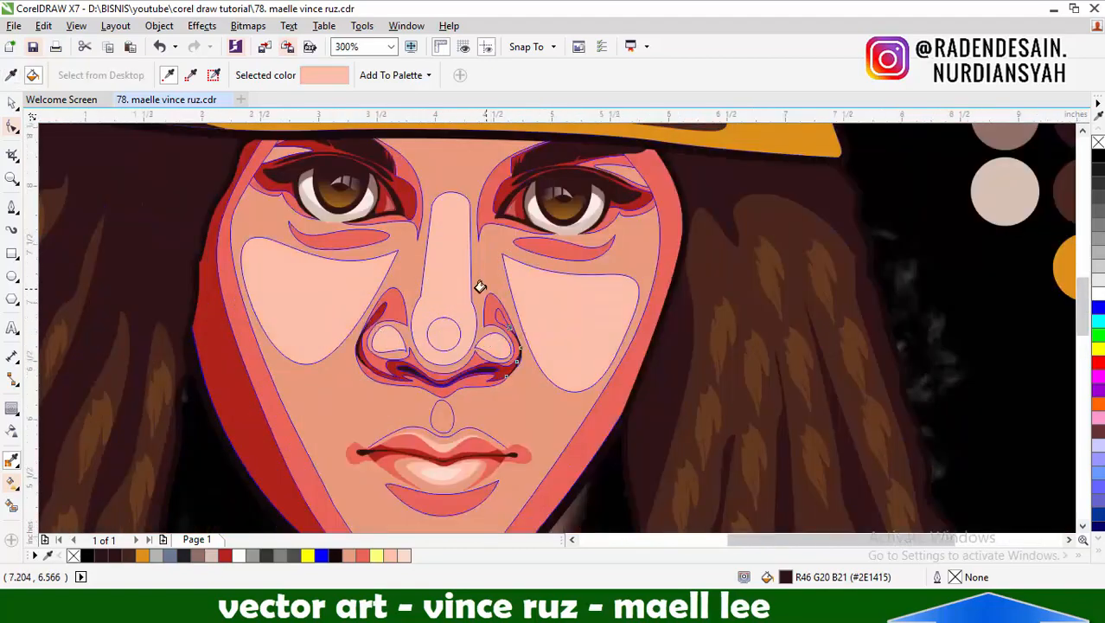
{"action": "scroll", "coordinate": [481, 286], "scroll_direction": "down", "scroll_amount": 1}
{"action": "scroll", "coordinate": [463, 363], "scroll_direction": "up", "scroll_amount": 1}
{"action": "scroll", "coordinate": [463, 363], "scroll_direction": "up", "scroll_amount": 1}
Place a copy of the reference photo to the left of the artwork
{"action": "left_click", "coordinate": [11, 206]}
{"action": "scroll", "coordinate": [408, 311], "scroll_direction": "down", "scroll_amount": 3}
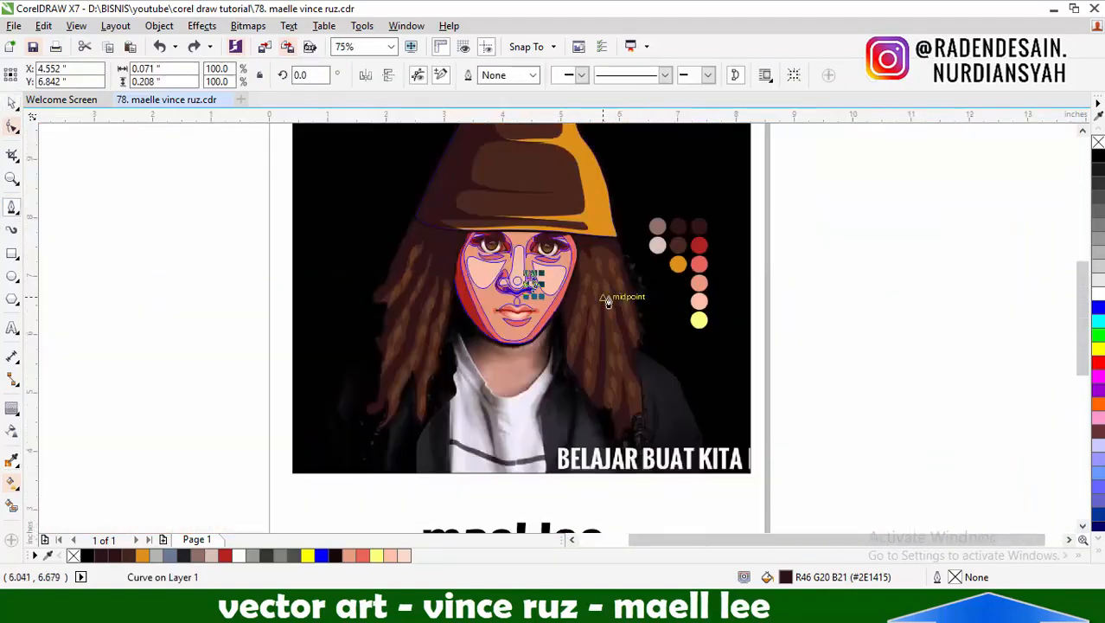
{"action": "scroll", "coordinate": [552, 298], "scroll_direction": "up", "scroll_amount": 1}
{"action": "scroll", "coordinate": [507, 369], "scroll_direction": "down", "scroll_amount": 1}
{"action": "left_click", "coordinate": [11, 103]}
{"action": "right_click", "coordinate": [609, 187]}
{"action": "left_click", "coordinate": [634, 200]}
{"action": "left_click_drag", "start_coordinate": [614, 217], "coordinate": [224, 232]}
Draw a closed curved highlight shape along the lit jaw edge, from the cheek down to the chin
{"action": "left_click", "coordinate": [11, 207]}
{"action": "scroll", "coordinate": [531, 386], "scroll_direction": "up", "scroll_amount": 2}
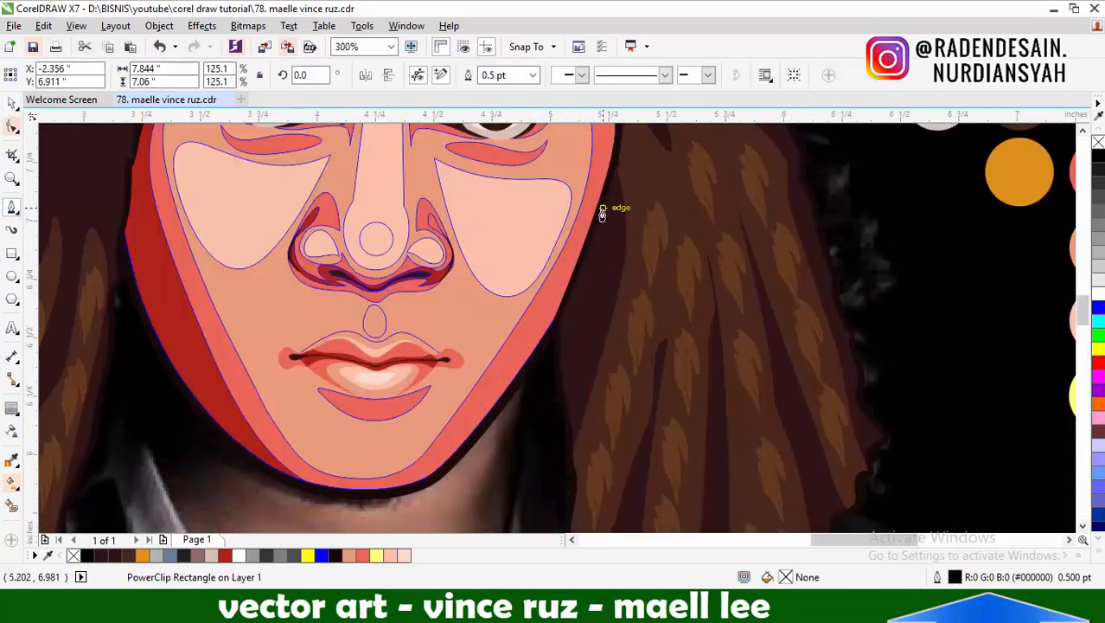
{"action": "left_click", "coordinate": [594, 218]}
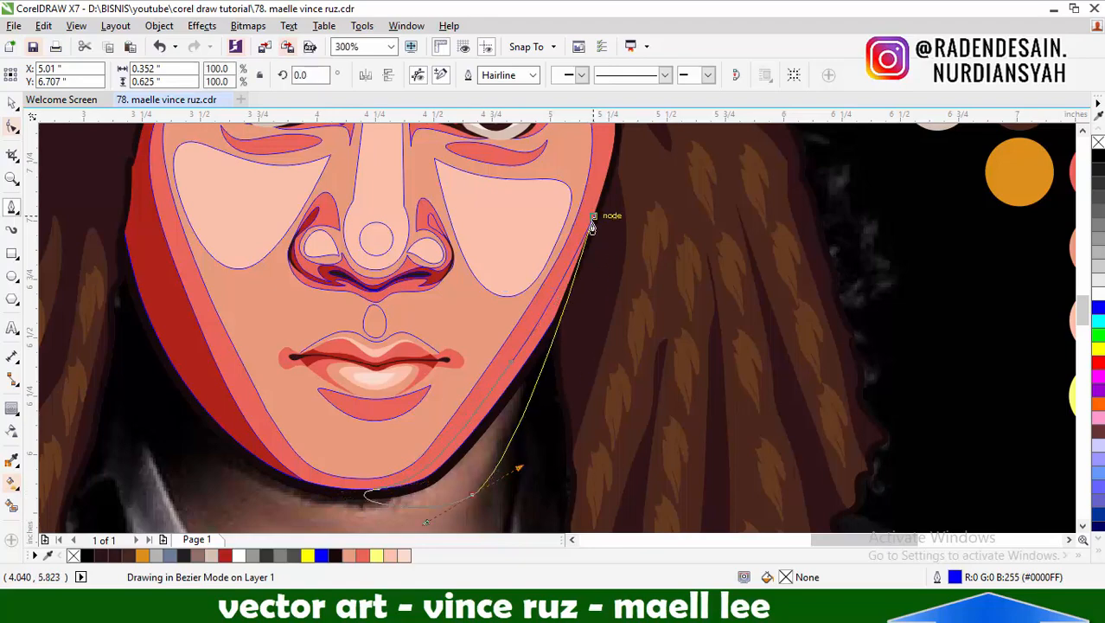
{"action": "left_click", "coordinate": [592, 227]}
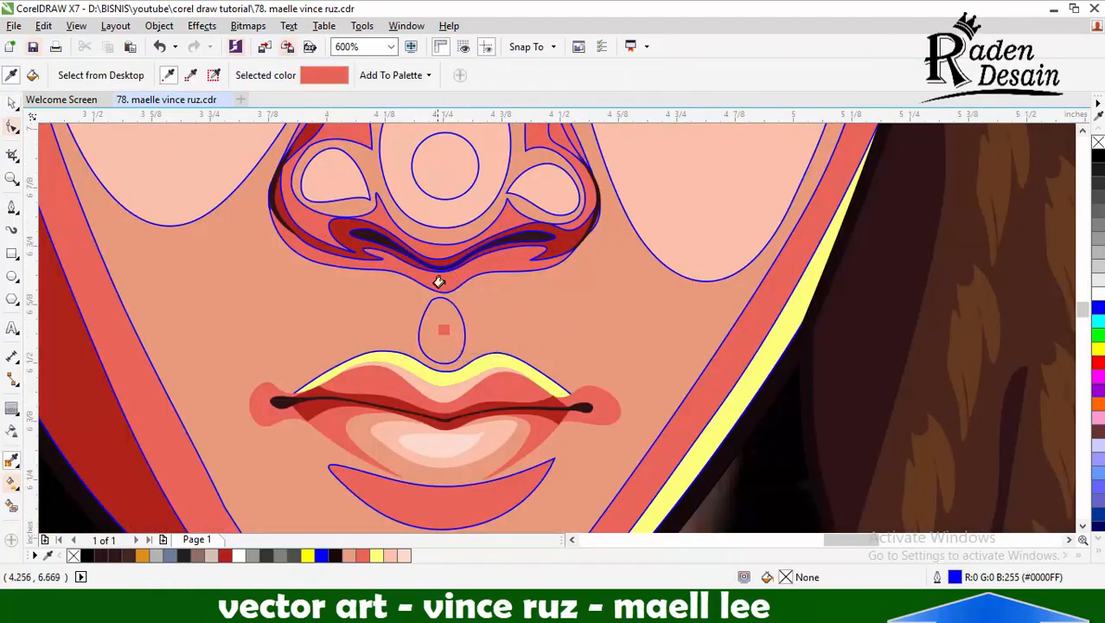
Fill the oval shape above the upper lip with the sampled coral red and fade it upward with a gradient transparency
{"action": "left_click", "coordinate": [441, 329]}
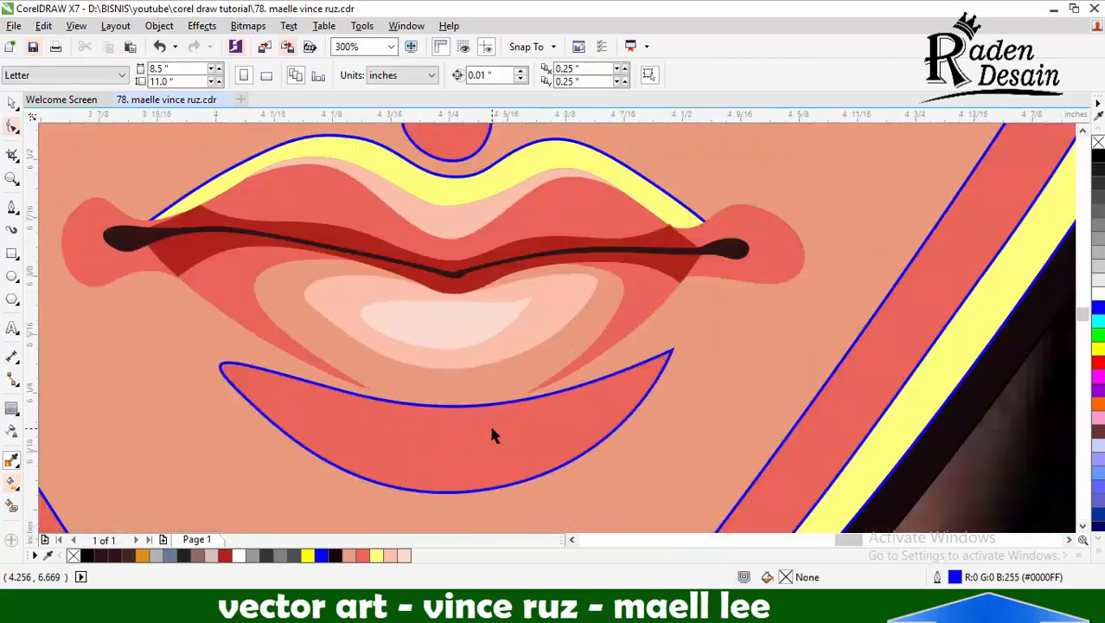
{"action": "left_click", "coordinate": [491, 428]}
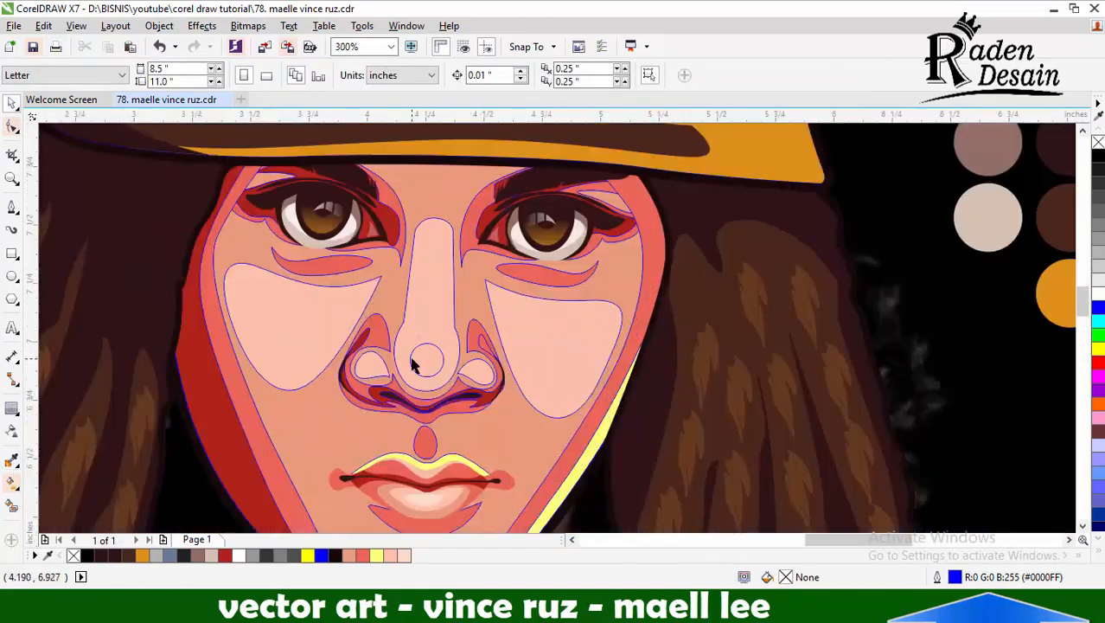
{"action": "left_click", "coordinate": [412, 364]}
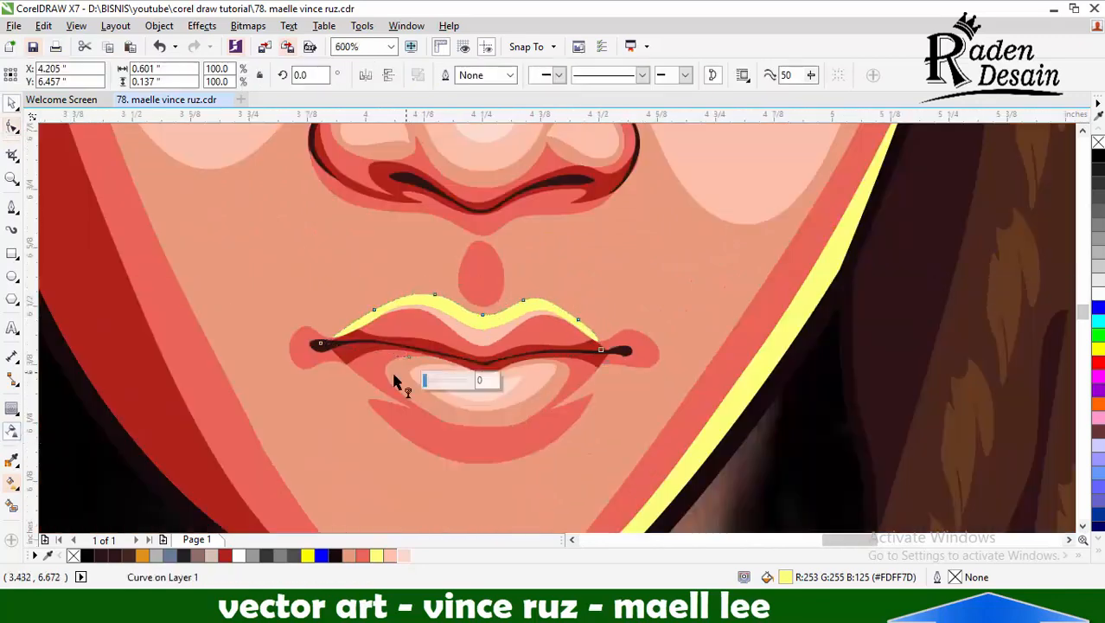
{"action": "left_click_drag", "start_coordinate": [480, 273], "coordinate": [481, 223]}
{"action": "left_click", "coordinate": [484, 273]}
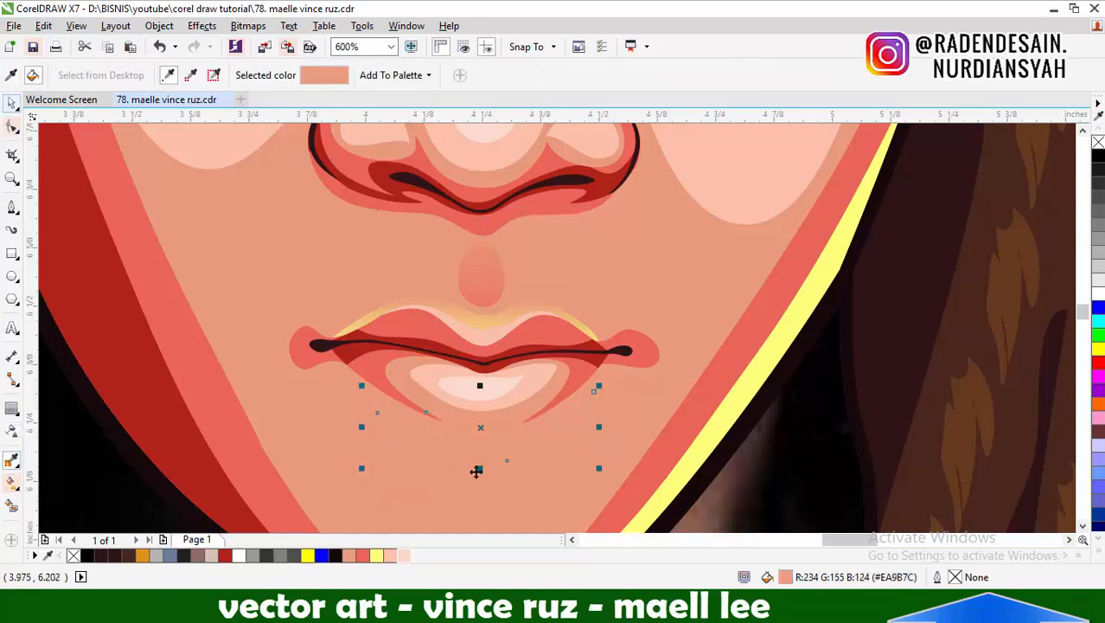
Change the fill of the shadow shape below the lower lip to brown #BD7D64
{"action": "key", "text": "shift+F11"}
{"action": "left_click_drag", "start_coordinate": [685, 159], "coordinate": [715, 158]}
{"action": "left_click", "coordinate": [707, 261]}
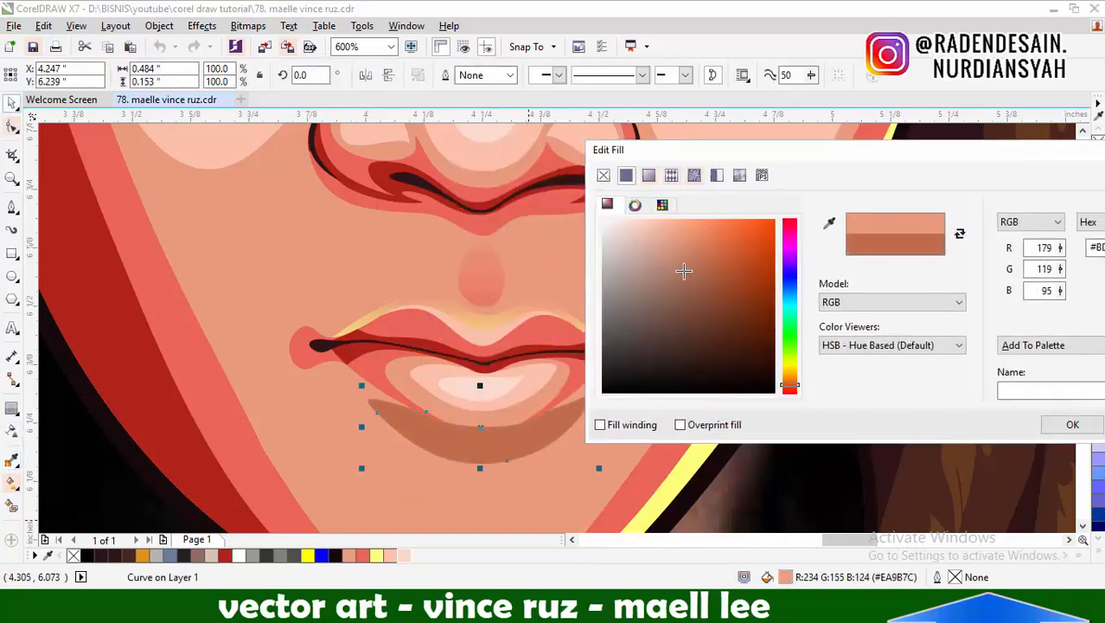
{"action": "left_click", "coordinate": [683, 271]}
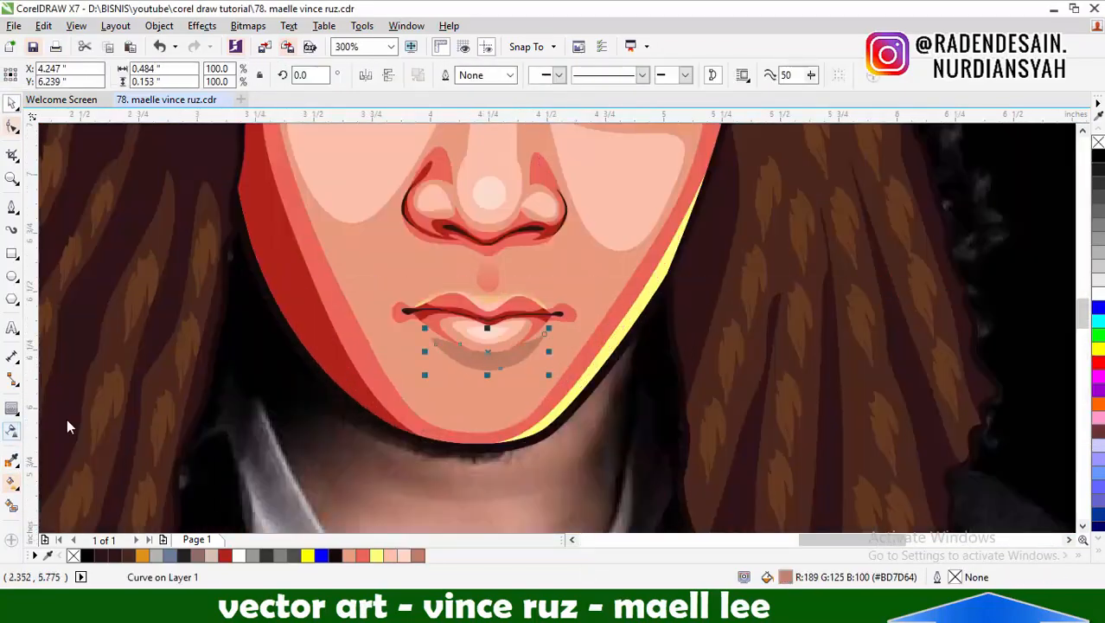
Apply a vertical gradient transparency to the shadow shape below the lower lip and fill it with coral red #EA6659
{"action": "left_click", "coordinate": [12, 430]}
{"action": "left_click_drag", "start_coordinate": [483, 336], "coordinate": [481, 380]}
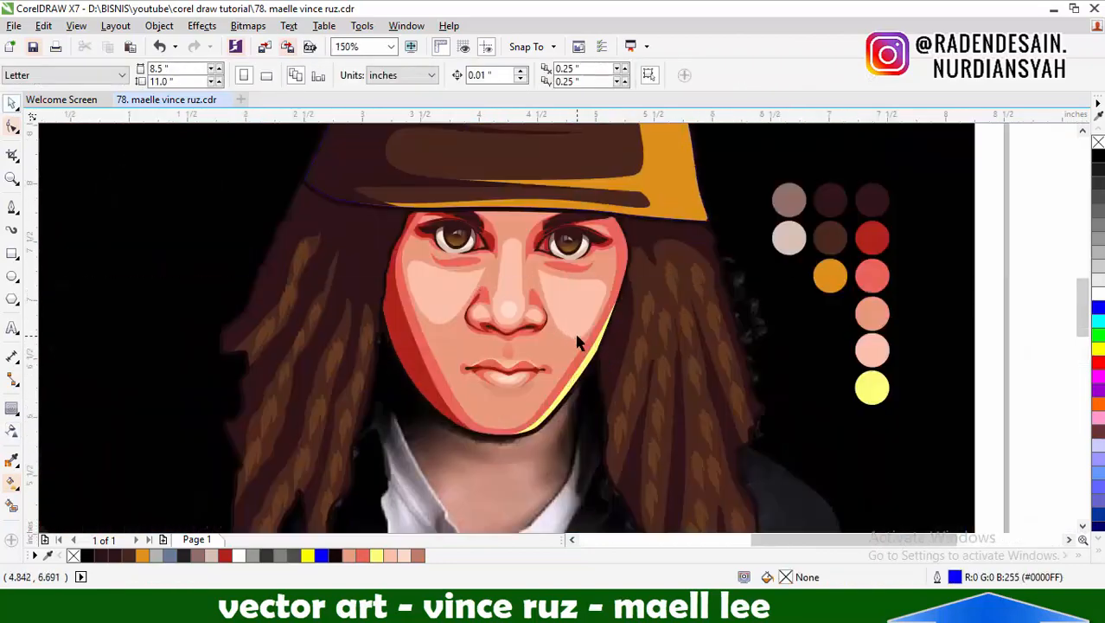
{"action": "left_click", "coordinate": [522, 392]}
{"action": "left_click", "coordinate": [362, 556]}
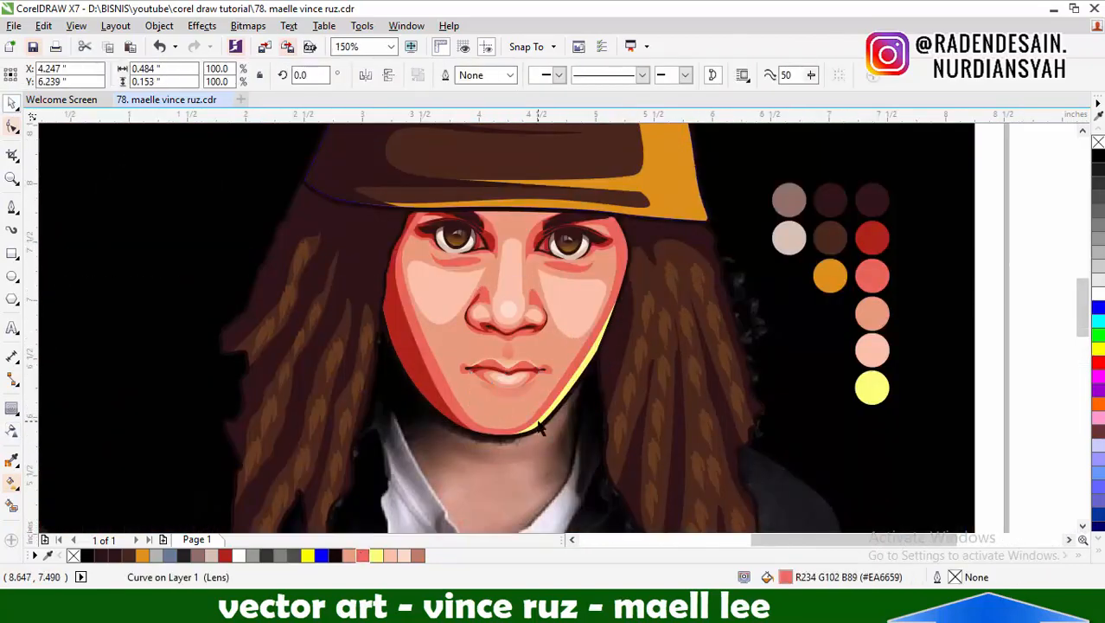
Fade the nose bridge highlight upward and both cheek highlights sideways with gradient transparencies
{"action": "left_click", "coordinate": [542, 426]}
{"action": "left_click", "coordinate": [12, 431]}
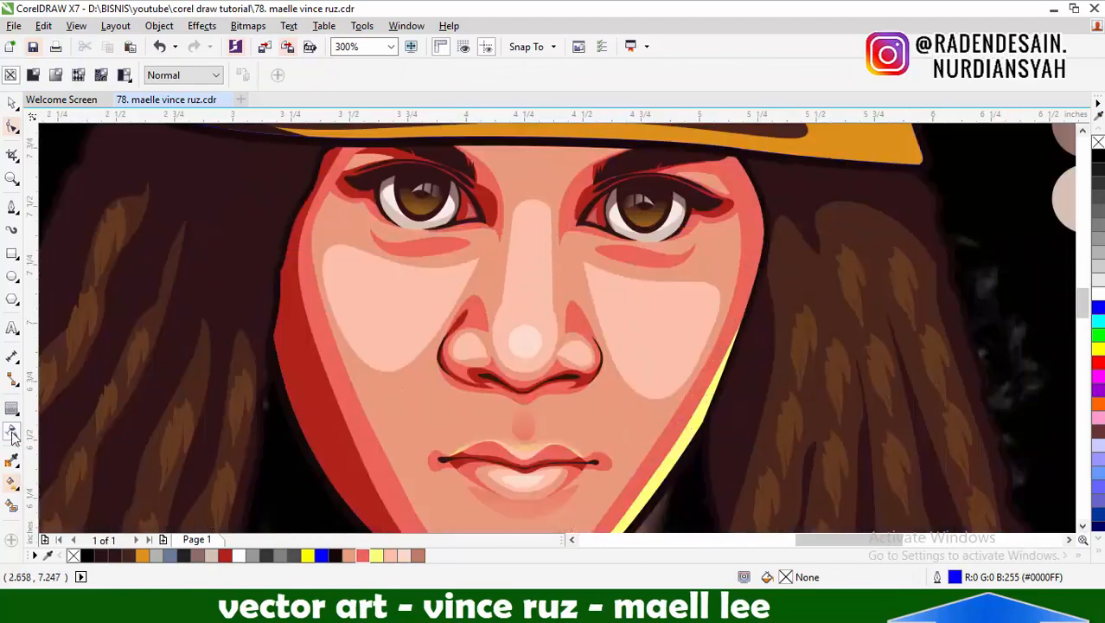
{"action": "left_click", "coordinate": [535, 205]}
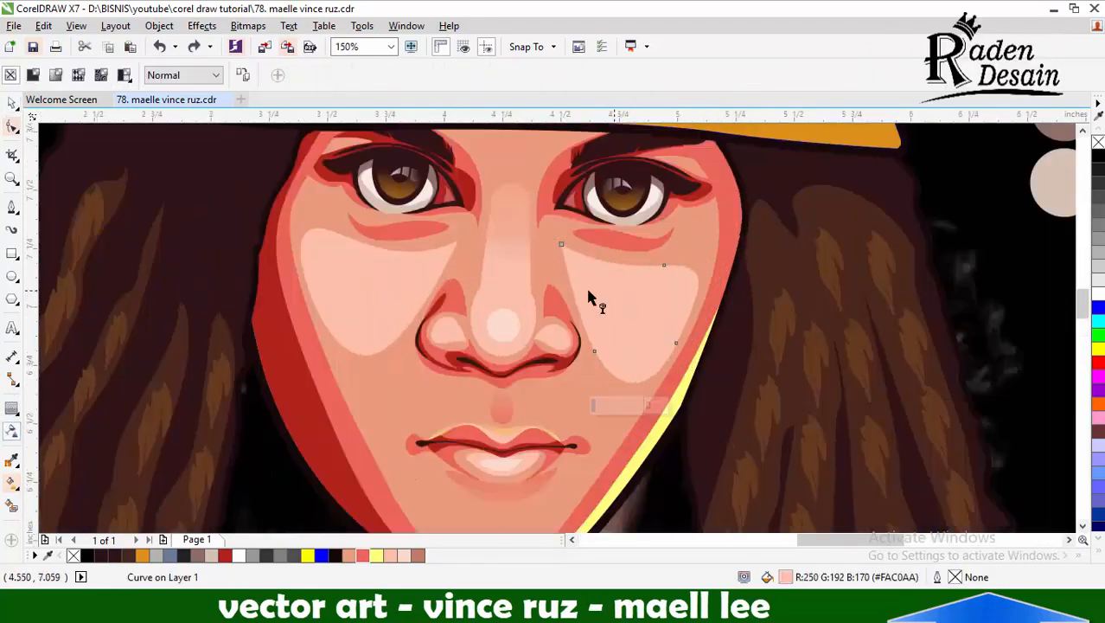
{"action": "left_click_drag", "start_coordinate": [478, 249], "coordinate": [711, 316]}
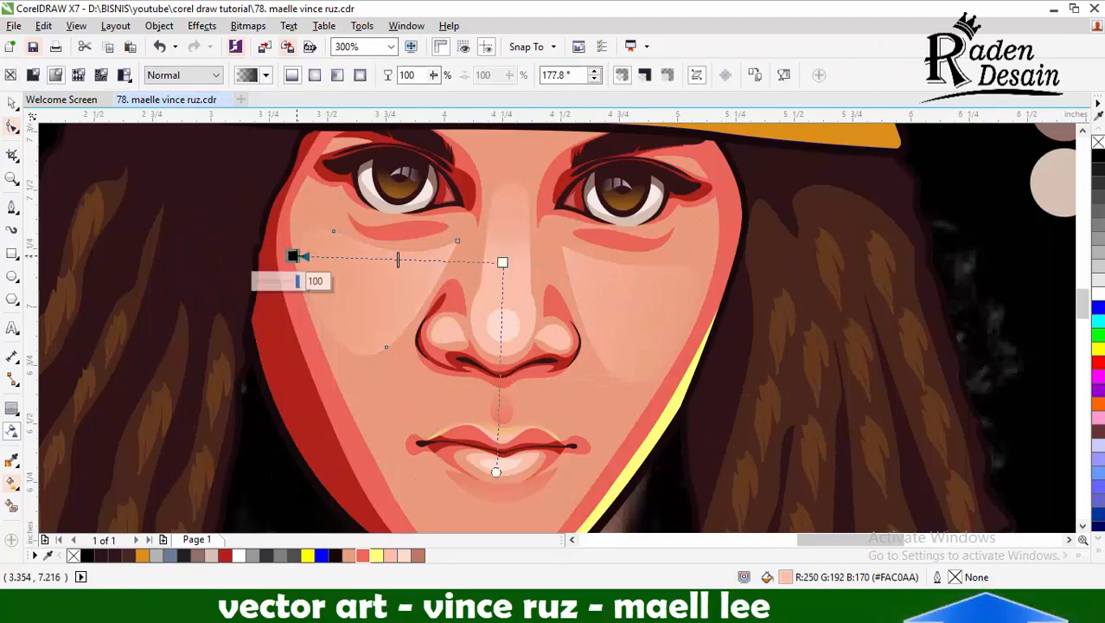
{"action": "key", "text": "space"}
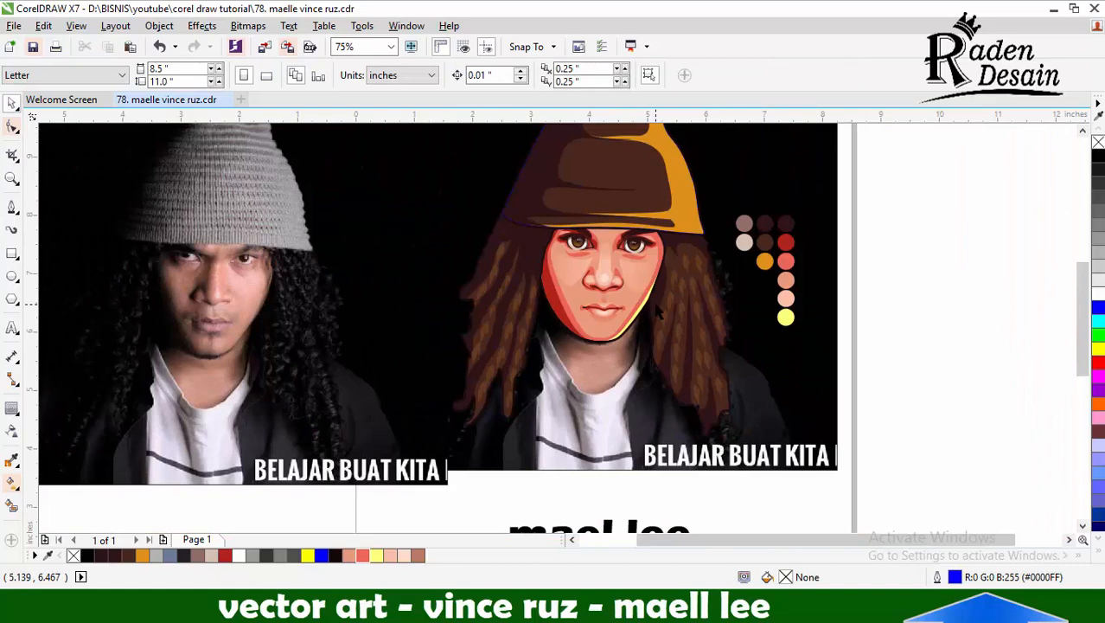
Select all the drawn portrait objects, group them and enlarge the group to 135.1%
{"action": "scroll", "coordinate": [612, 329], "scroll_direction": "down", "scroll_amount": 2}
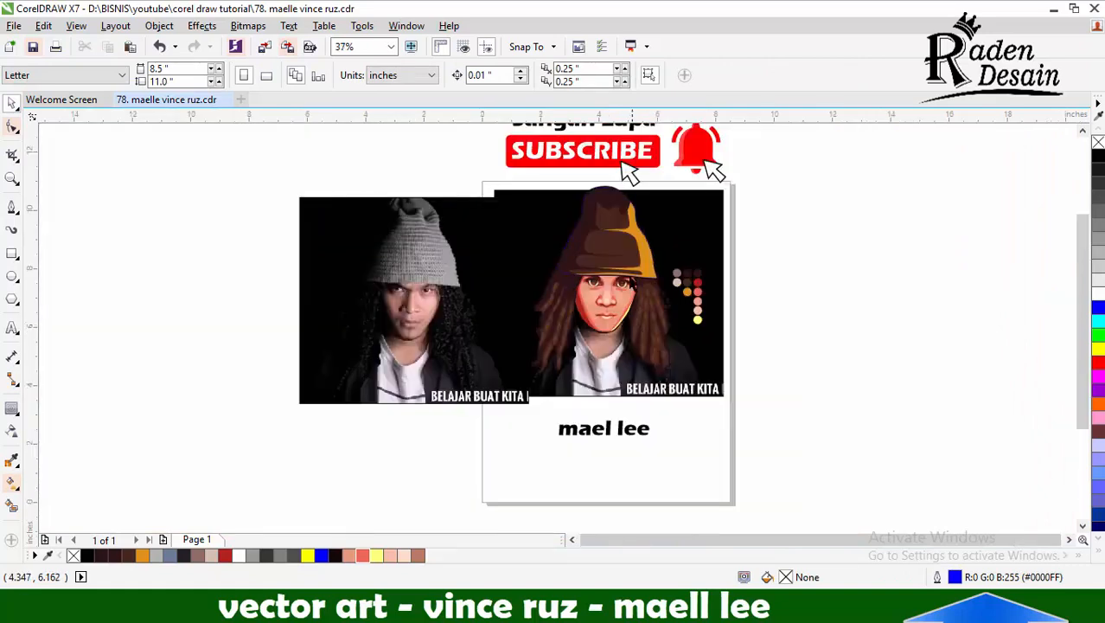
{"action": "left_click_drag", "start_coordinate": [817, 381], "coordinate": [817, 381]}
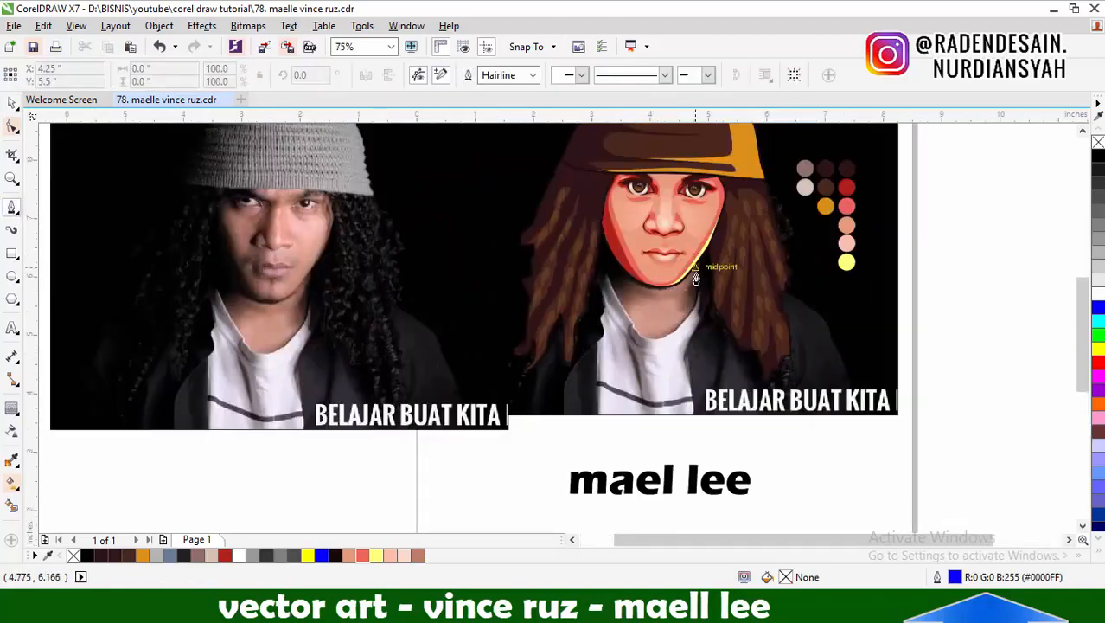
{"action": "scroll", "coordinate": [765, 287], "scroll_direction": "up", "scroll_amount": 2}
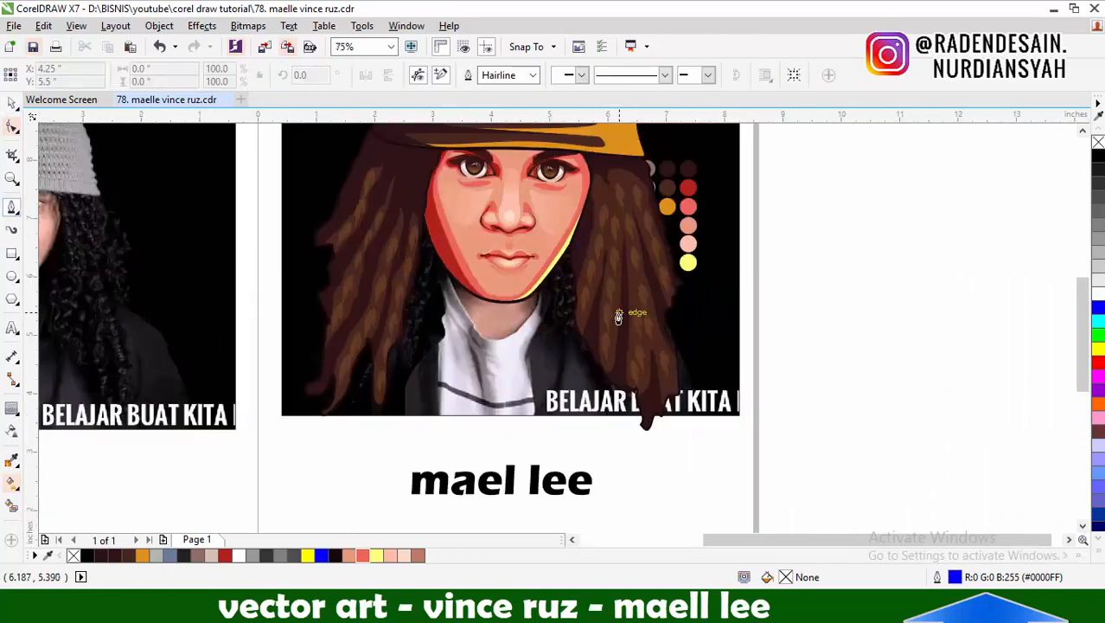
Send the enlarged portrait group to the back of the layer, behind the photo
{"action": "scroll", "coordinate": [618, 317], "scroll_direction": "up", "scroll_amount": 2}
{"action": "left_click", "coordinate": [12, 103]}
{"action": "left_click", "coordinate": [476, 224]}
{"action": "key", "text": "shift+Page_Down"}
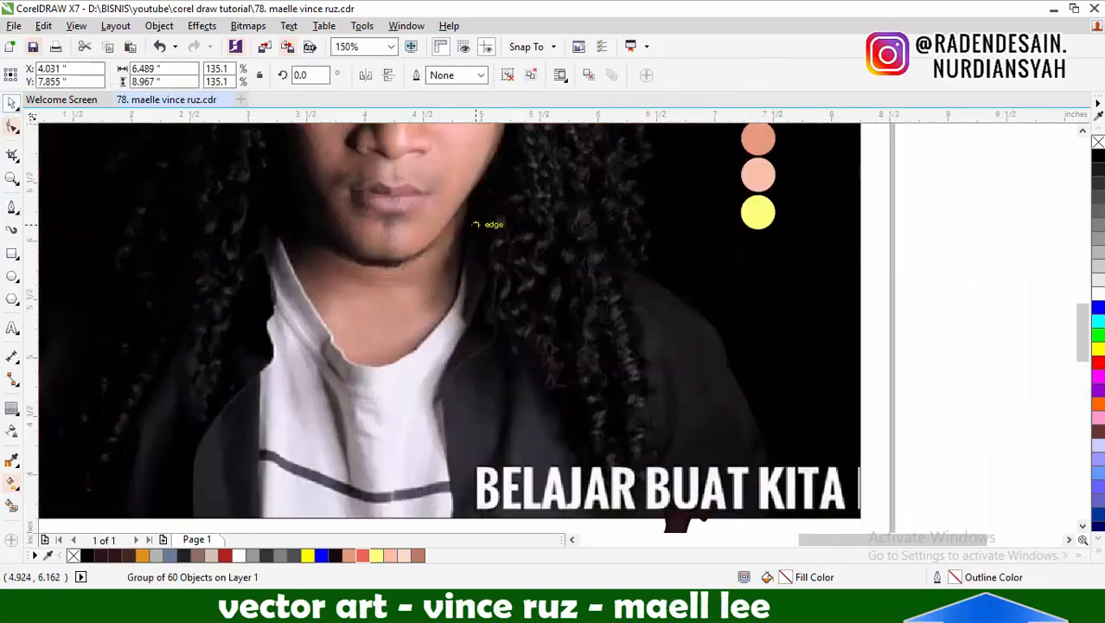
Trace the jacket outline from the lit side of the neck over the shoulder and along the photo's lower edge
{"action": "left_click", "coordinate": [470, 213]}
{"action": "left_click_drag", "start_coordinate": [612, 263], "coordinate": [657, 272]}
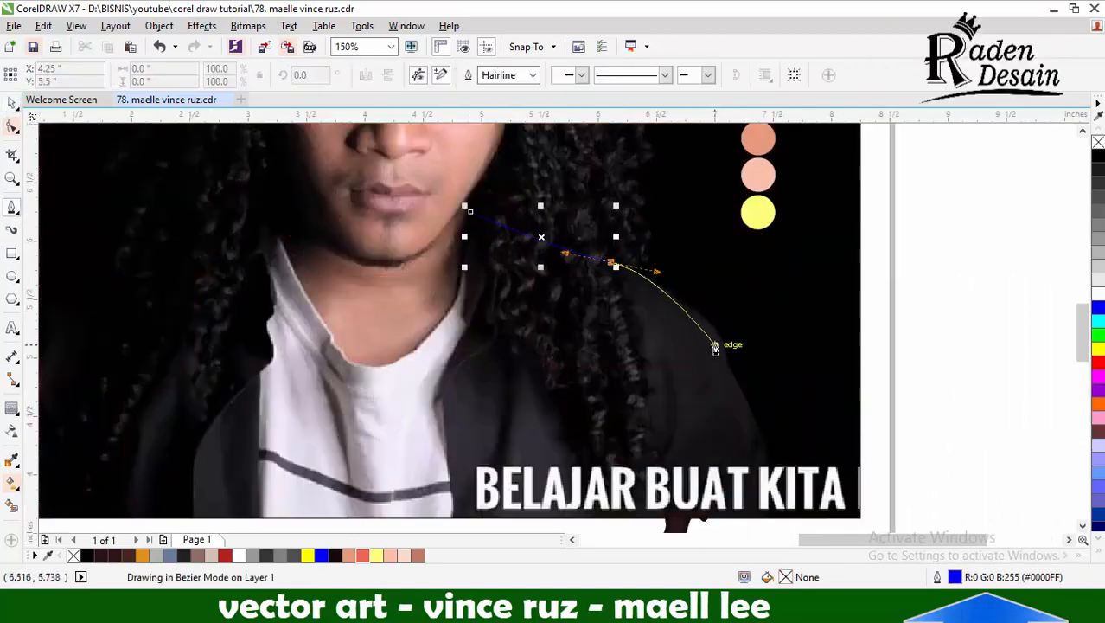
{"action": "left_click", "coordinate": [775, 517]}
{"action": "scroll", "coordinate": [788, 455], "scroll_direction": "down", "scroll_amount": 1}
{"action": "scroll", "coordinate": [415, 487], "scroll_direction": "up", "scroll_amount": 1}
{"action": "left_click", "coordinate": [344, 488]}
{"action": "scroll", "coordinate": [346, 486], "scroll_direction": "down", "scroll_amount": 1}
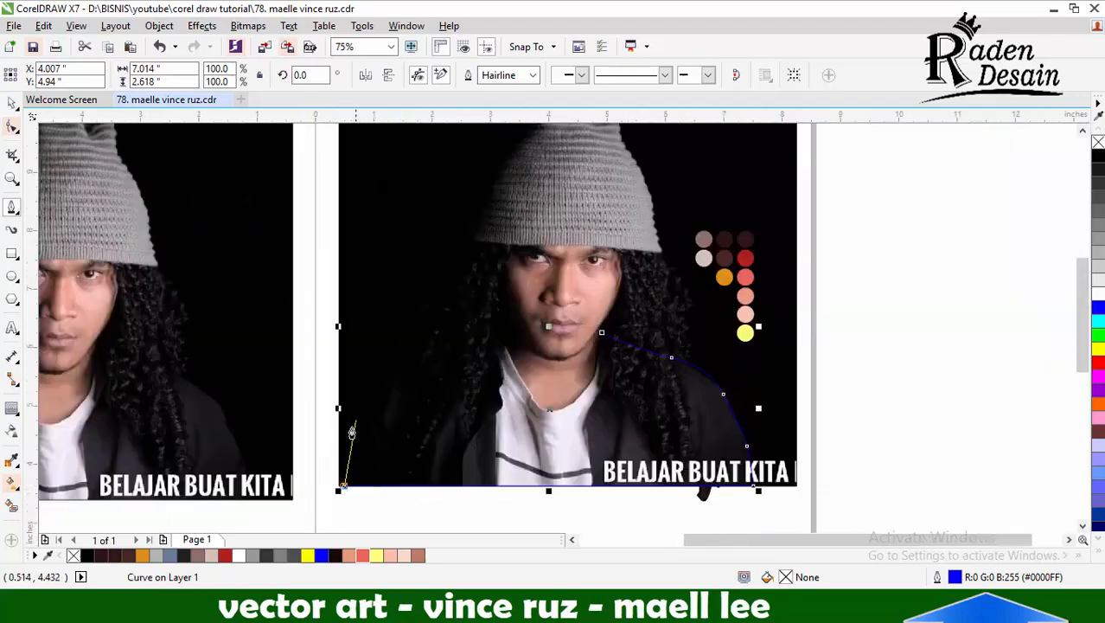
Continue the jacket outline up over the shadowed shoulder to the neck
{"action": "scroll", "coordinate": [490, 403], "scroll_direction": "down", "scroll_amount": 1}
{"action": "scroll", "coordinate": [462, 411], "scroll_direction": "up", "scroll_amount": 1}
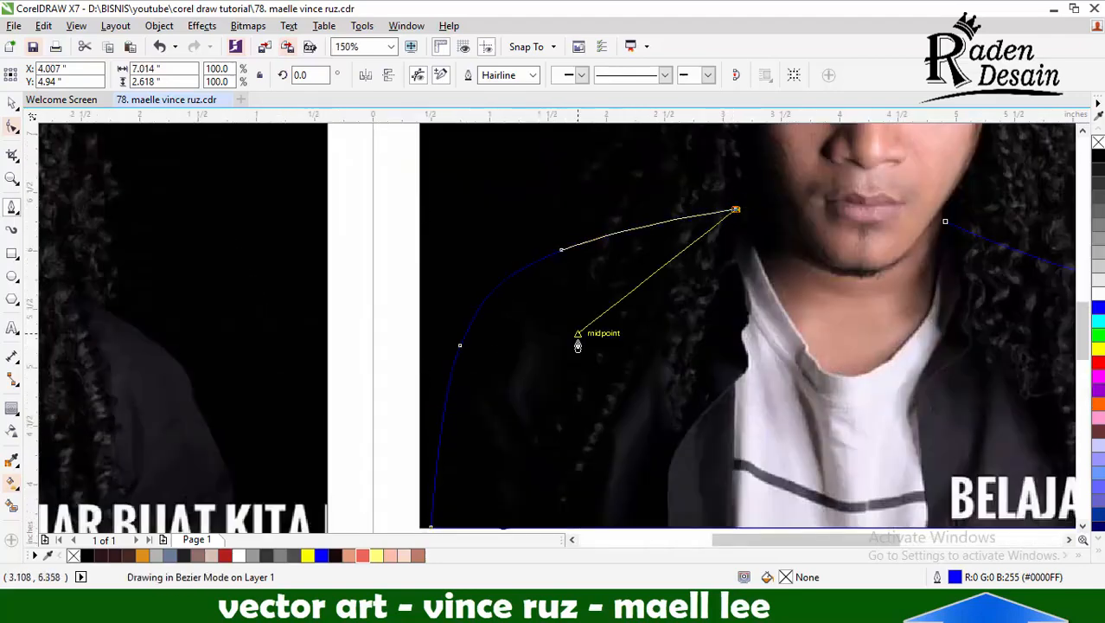
{"action": "scroll", "coordinate": [578, 340], "scroll_direction": "down", "scroll_amount": 1}
{"action": "scroll", "coordinate": [673, 268], "scroll_direction": "up", "scroll_amount": 2}
{"action": "left_click", "coordinate": [645, 325]}
{"action": "scroll", "coordinate": [644, 325], "scroll_direction": "down", "scroll_amount": 2}
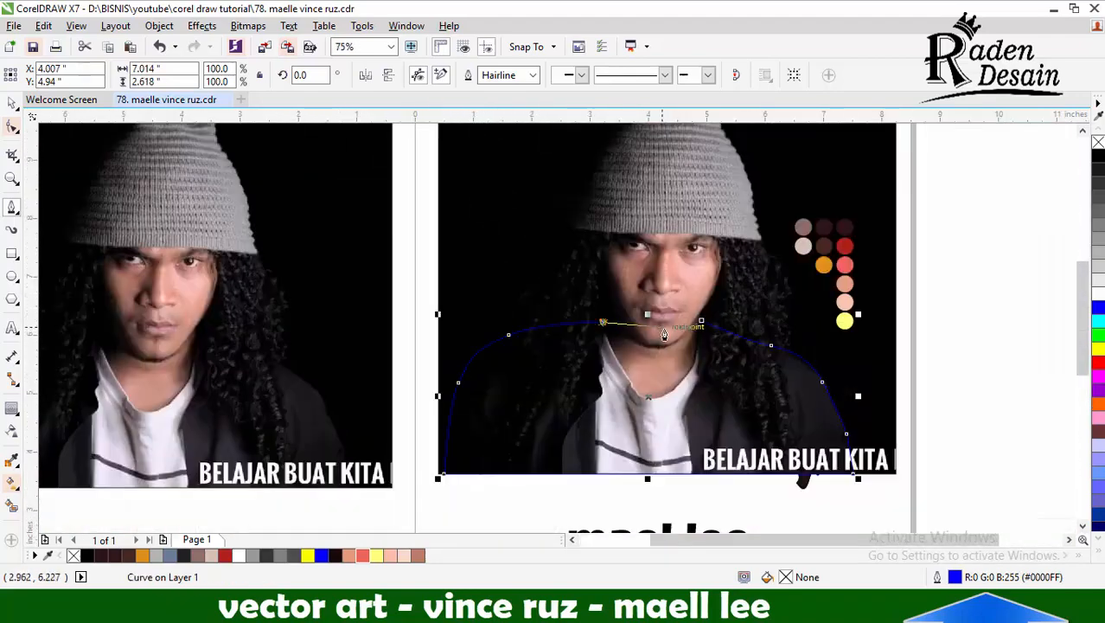
Trace the neck outline along the shirt collar, with its upper edge under the chin
{"action": "scroll", "coordinate": [563, 286], "scroll_direction": "up", "scroll_amount": 1}
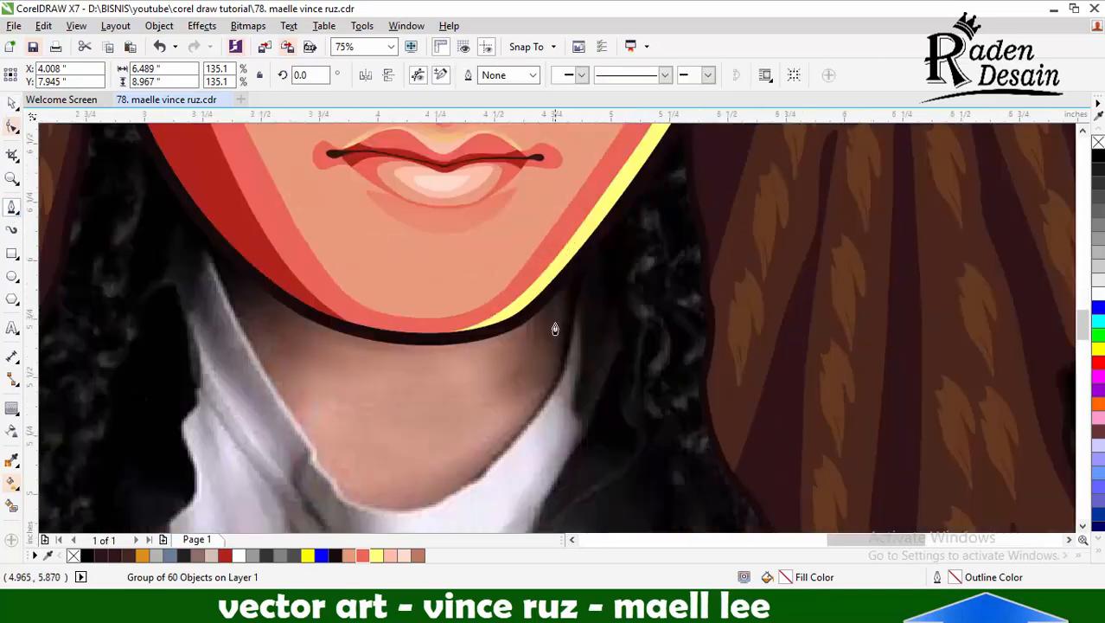
{"action": "left_click", "coordinate": [588, 204]}
{"action": "left_click_drag", "start_coordinate": [532, 415], "coordinate": [548, 402]}
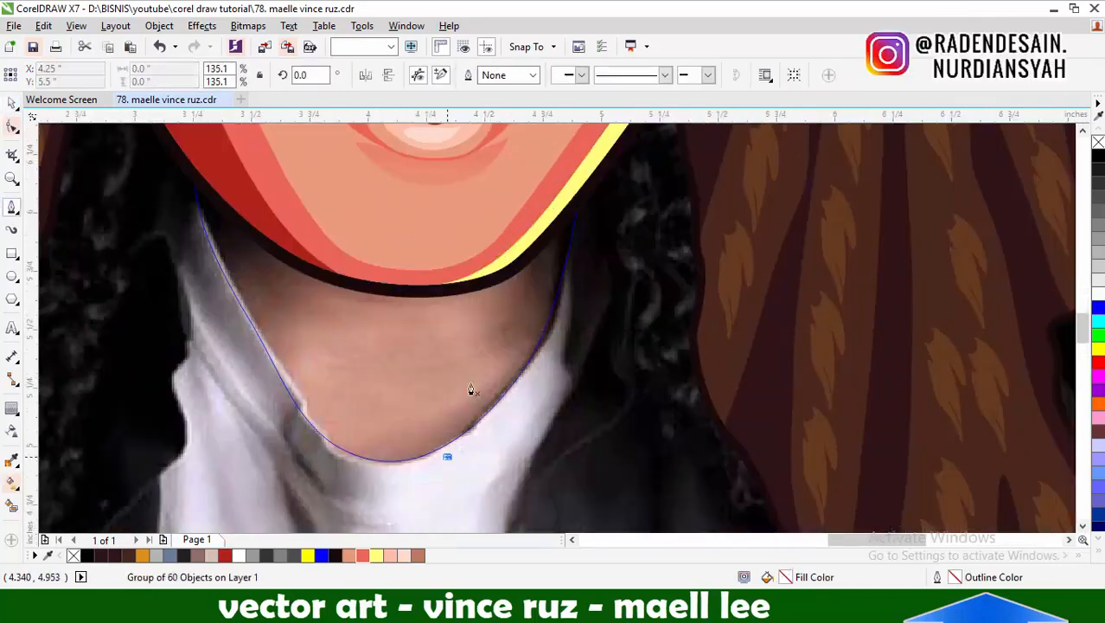
Draw a shadow shape around the upper neck and its sides, cut it to the neck outline and delete the excess
{"action": "left_click", "coordinate": [434, 475]}
{"action": "left_click_drag", "start_coordinate": [410, 340], "coordinate": [461, 346]}
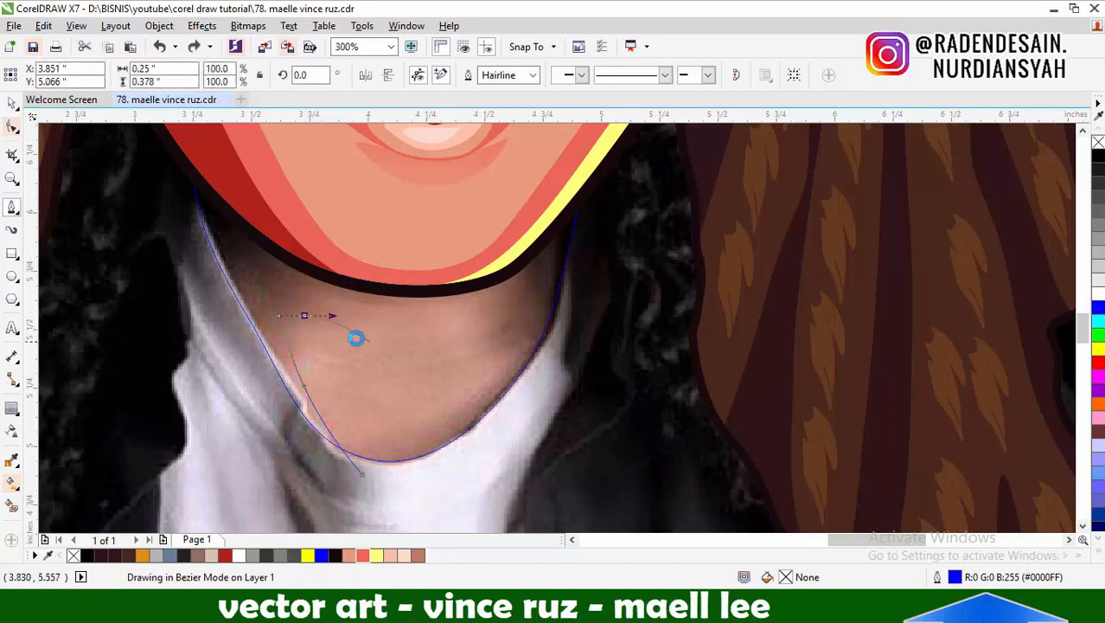
{"action": "left_click", "coordinate": [362, 474]}
{"action": "left_click", "coordinate": [11, 103]}
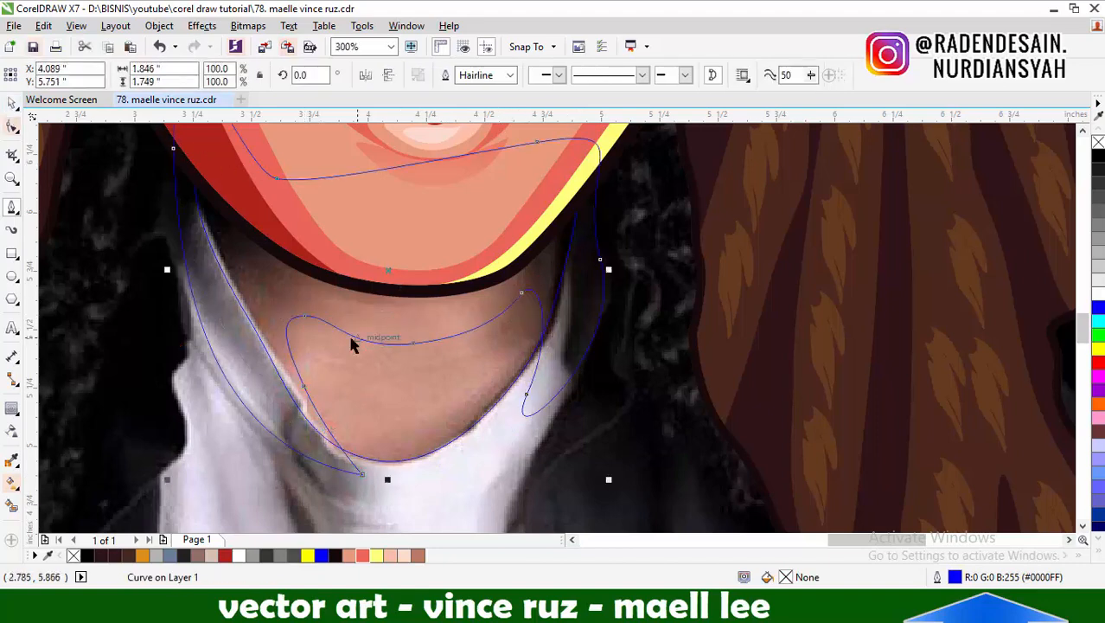
{"action": "left_click", "coordinate": [353, 350], "text": "shift"}
{"action": "left_click", "coordinate": [608, 75]}
{"action": "left_click", "coordinate": [259, 389]}
{"action": "key", "text": "Delete"}
Draw a darker shadow shape under the chin and along the neck's shadowed side, cut it to the neck and delete the excess
{"action": "left_click", "coordinate": [11, 207]}
{"action": "left_click", "coordinate": [259, 310]}
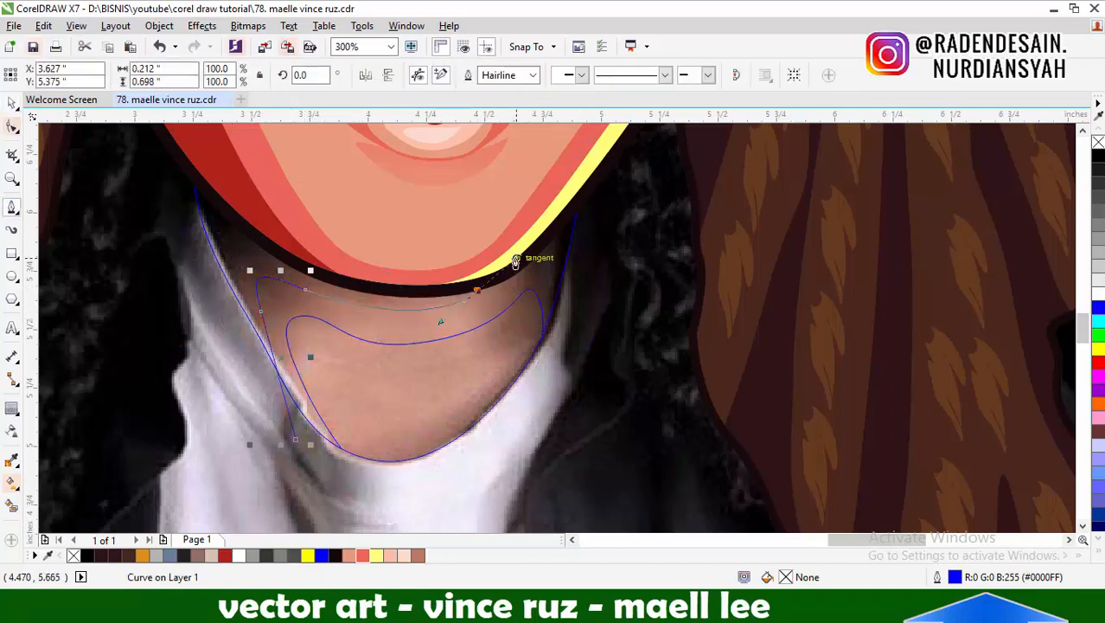
{"action": "left_click", "coordinate": [608, 75]}
{"action": "left_click", "coordinate": [346, 182]}
{"action": "key", "text": "Delete"}
Draw a highlight shape over the lower neck, cut it to the neck outline and delete the excess
{"action": "left_click", "coordinate": [11, 207]}
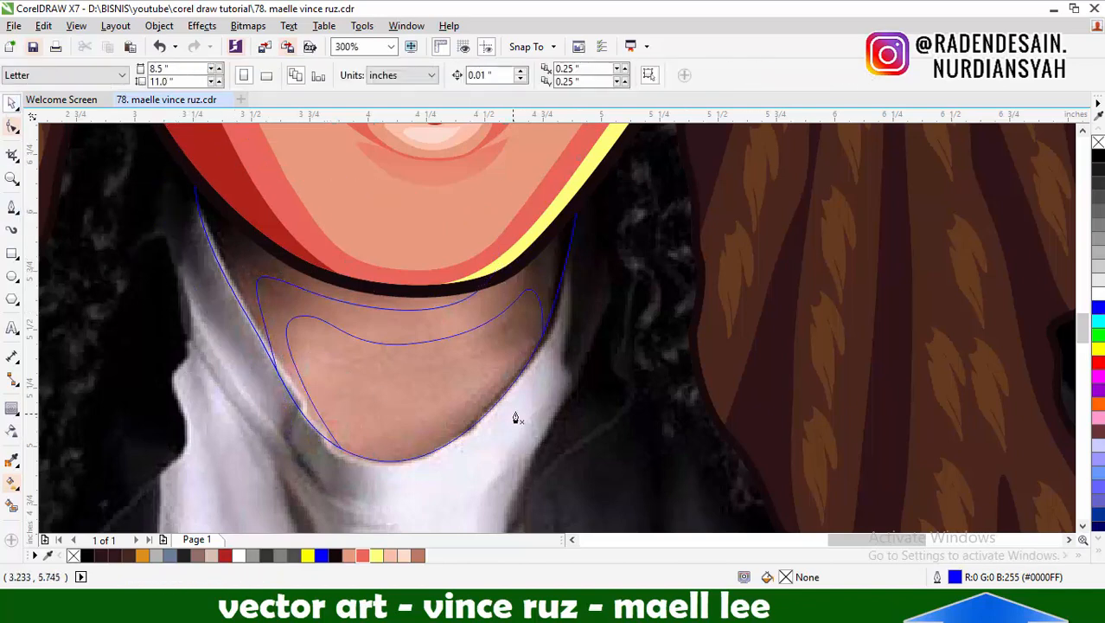
{"action": "left_click_drag", "start_coordinate": [337, 385], "coordinate": [322, 418]}
{"action": "left_click_drag", "start_coordinate": [359, 497], "coordinate": [421, 535]}
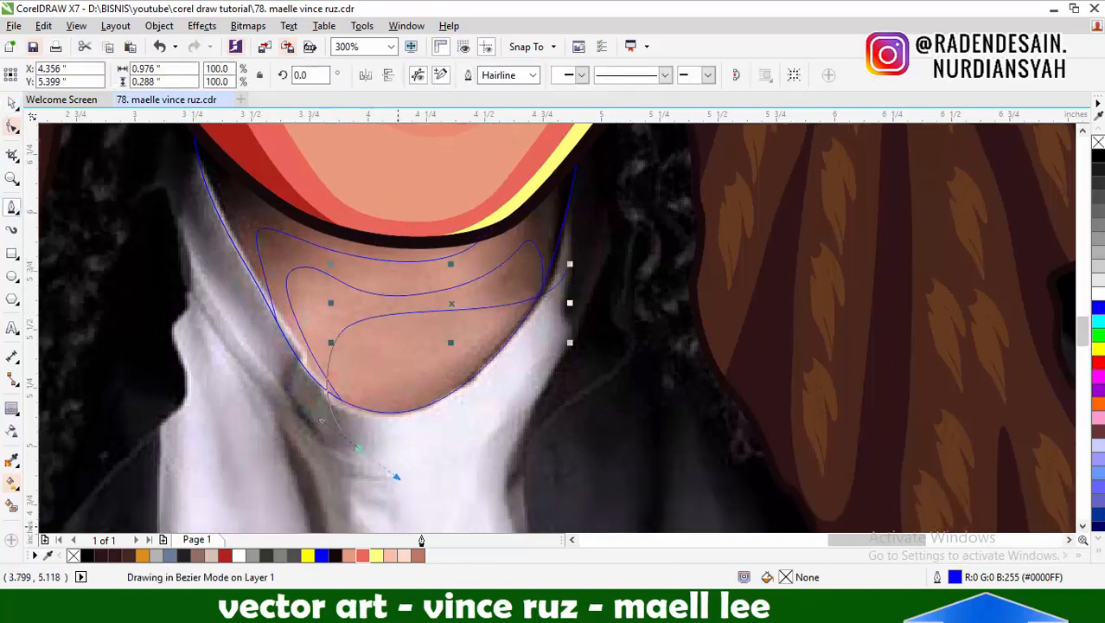
{"action": "left_click", "coordinate": [12, 105]}
{"action": "left_click", "coordinate": [212, 201], "text": "shift"}
{"action": "left_click", "coordinate": [490, 75]}
{"action": "left_click", "coordinate": [432, 435]}
{"action": "key", "text": "Delete"}
Fill the inner neck shape with the face's peach skin tone and the band around it with coral red
{"action": "left_click", "coordinate": [12, 460]}
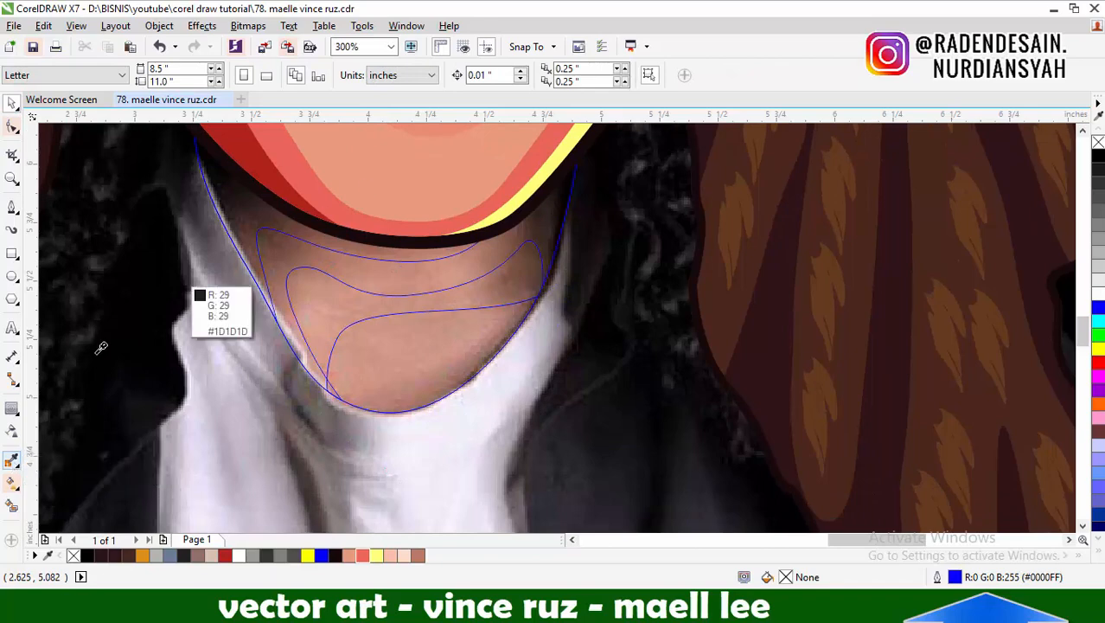
{"action": "left_click", "coordinate": [415, 194]}
{"action": "left_click", "coordinate": [405, 304]}
{"action": "left_click", "coordinate": [445, 226], "text": "shift"}
{"action": "left_click", "coordinate": [381, 276]}
Fill the shadow under the chin with the sampled dark red and the lower neck highlight with the sampled yellow
{"action": "left_click", "coordinate": [260, 177], "text": "shift"}
{"action": "left_click", "coordinate": [237, 206]}
{"action": "left_click", "coordinate": [523, 195], "text": "shift"}
{"action": "left_click", "coordinate": [424, 350]}
{"action": "left_click", "coordinate": [11, 104]}
Remove the outline from the neck shapes
{"action": "scroll", "coordinate": [466, 352], "scroll_direction": "down", "scroll_amount": 2}
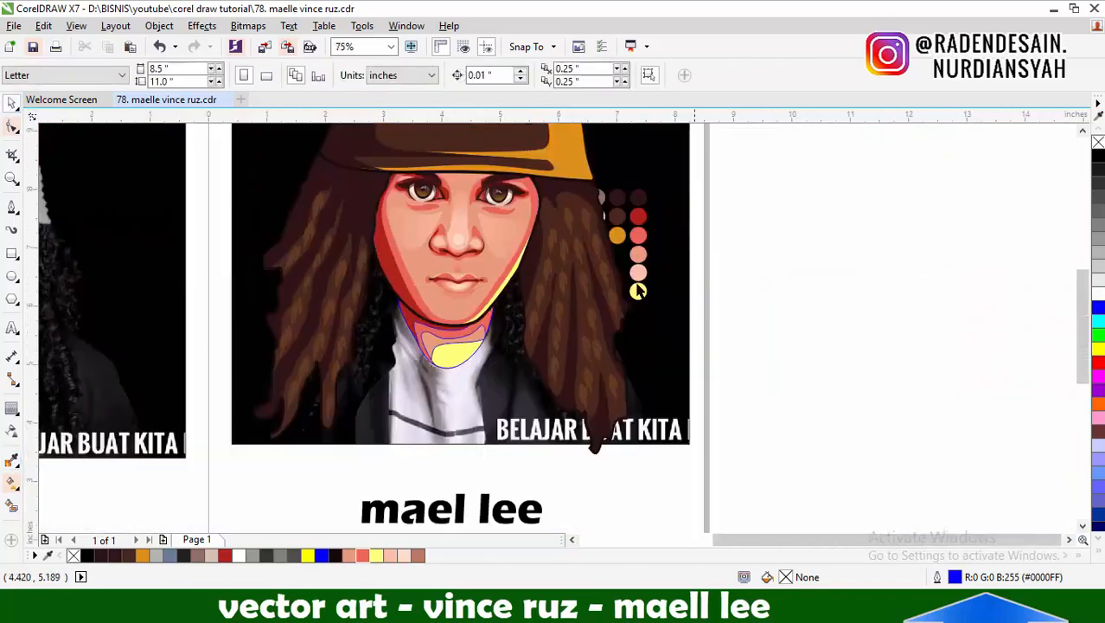
{"action": "right_click", "coordinate": [1099, 143]}
{"action": "left_click", "coordinate": [918, 344]}
Add a one-step black outside contour of 0.04 inches to the coral neck shape and break the contour apart
{"action": "scroll", "coordinate": [451, 366], "scroll_direction": "up", "scroll_amount": 1}
{"action": "left_click", "coordinate": [393, 291]}
{"action": "left_click", "coordinate": [12, 408]}
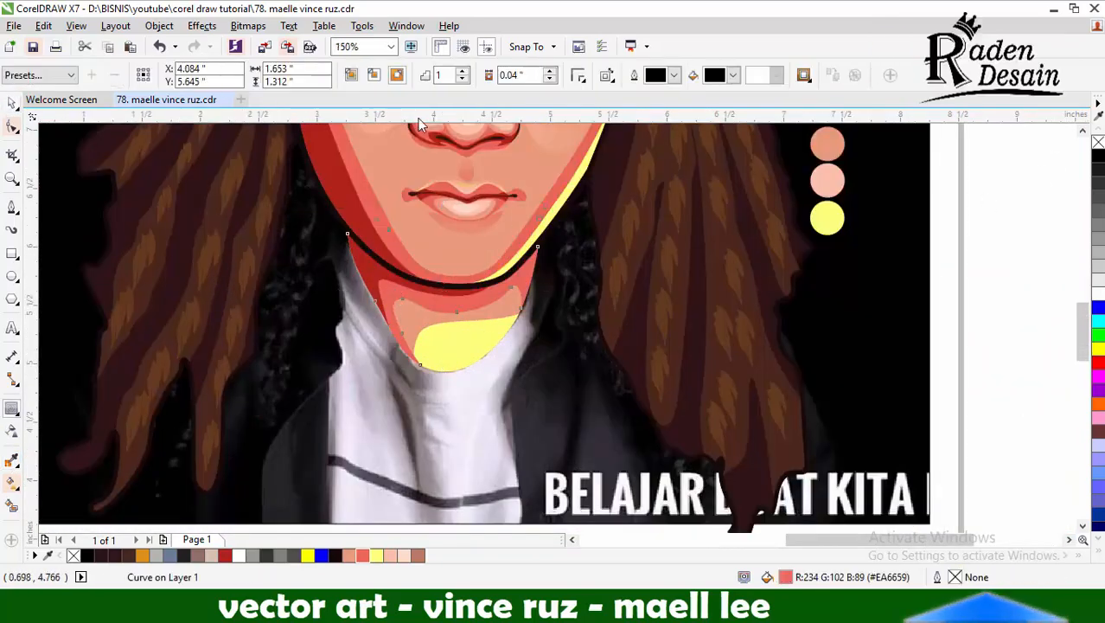
{"action": "scroll", "coordinate": [495, 288], "scroll_direction": "up", "scroll_amount": 1}
{"action": "key", "text": "ctrl+k"}
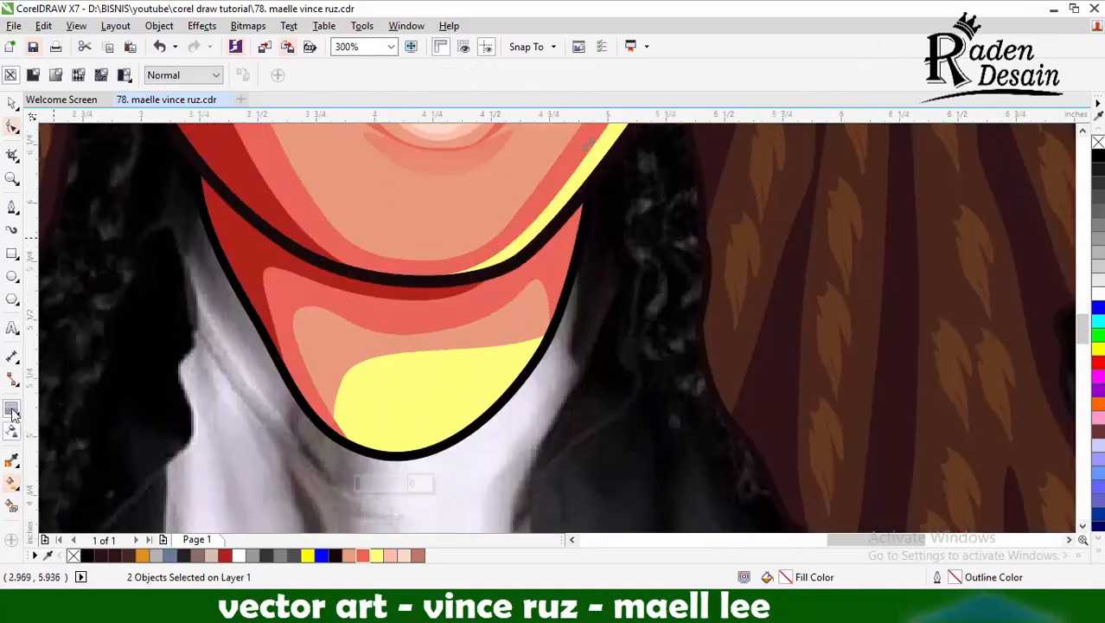
Recolor the contour around the neck with the near-black sampled from the face's jaw outline
{"action": "left_click", "coordinate": [12, 460]}
{"action": "left_click", "coordinate": [457, 284]}
{"action": "left_click", "coordinate": [556, 283]}
{"action": "scroll", "coordinate": [222, 257], "scroll_direction": "down", "scroll_amount": 1}
{"action": "left_click", "coordinate": [11, 104]}
{"action": "scroll", "coordinate": [643, 336], "scroll_direction": "down", "scroll_amount": 1}
Draw a closed shape for one half of the torso, from the jaw over the shoulder to the photo's lower edge, about 3.46 by 2.53 inches
{"action": "left_click", "coordinate": [11, 207]}
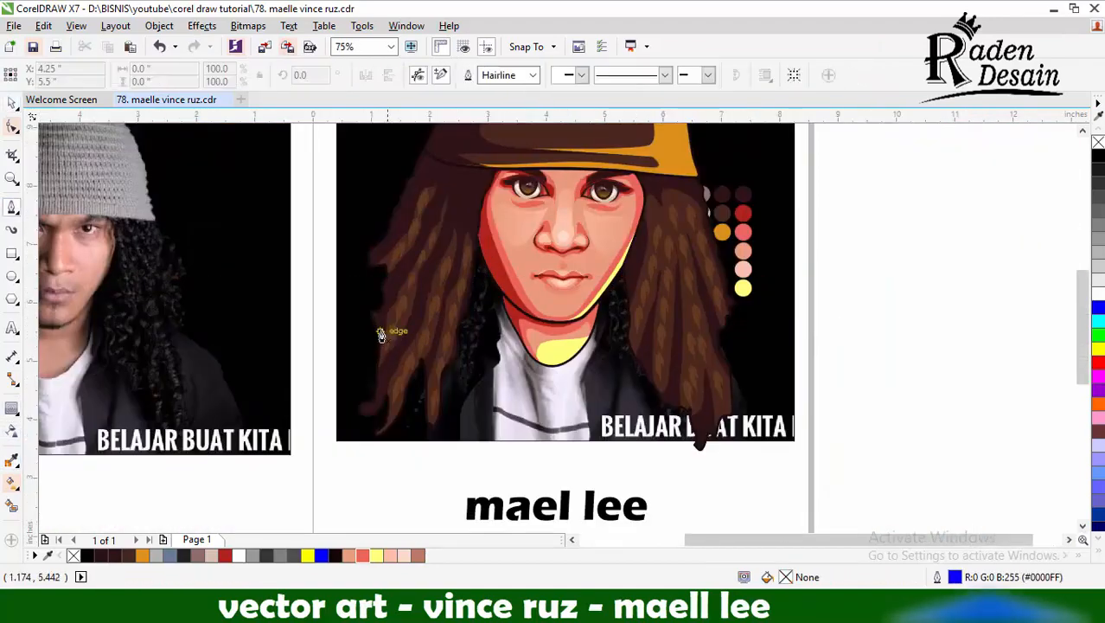
{"action": "scroll", "coordinate": [583, 348], "scroll_direction": "down", "scroll_amount": 1}
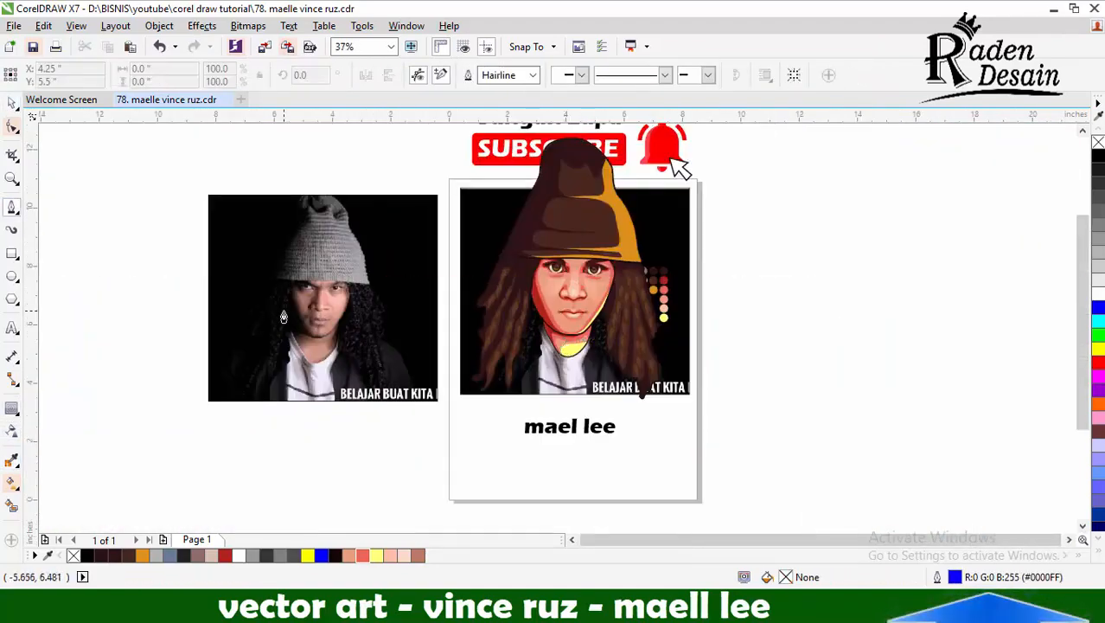
{"action": "scroll", "coordinate": [534, 350], "scroll_direction": "up", "scroll_amount": 1}
{"action": "scroll", "coordinate": [530, 350], "scroll_direction": "down", "scroll_amount": 1}
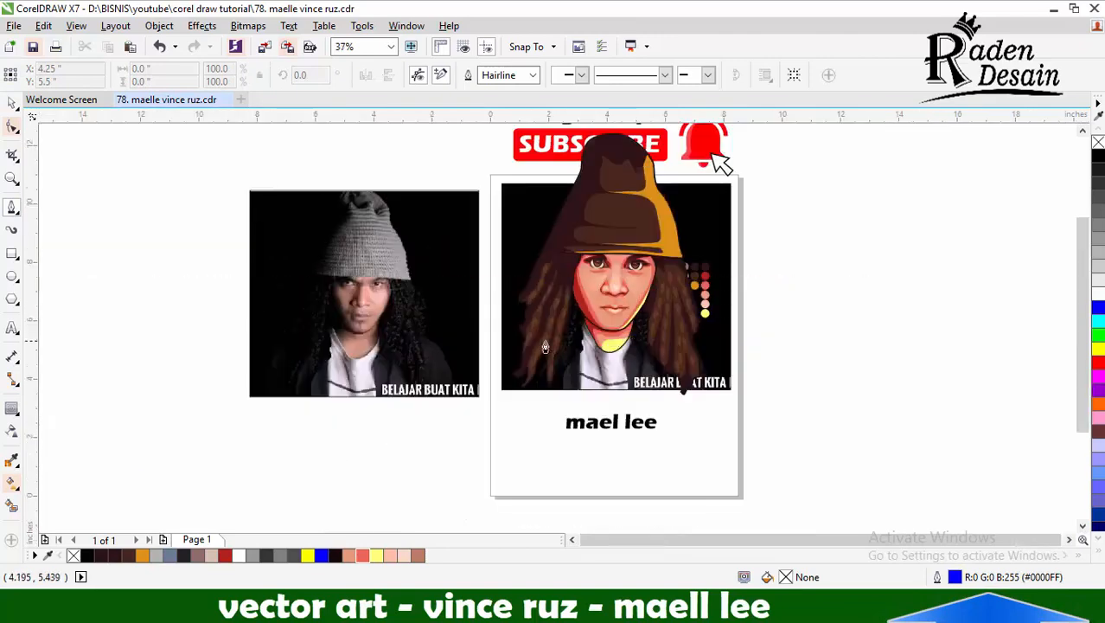
{"action": "scroll", "coordinate": [390, 321], "scroll_direction": "up", "scroll_amount": 2}
{"action": "scroll", "coordinate": [452, 292], "scroll_direction": "down", "scroll_amount": 1}
{"action": "scroll", "coordinate": [518, 296], "scroll_direction": "up", "scroll_amount": 1}
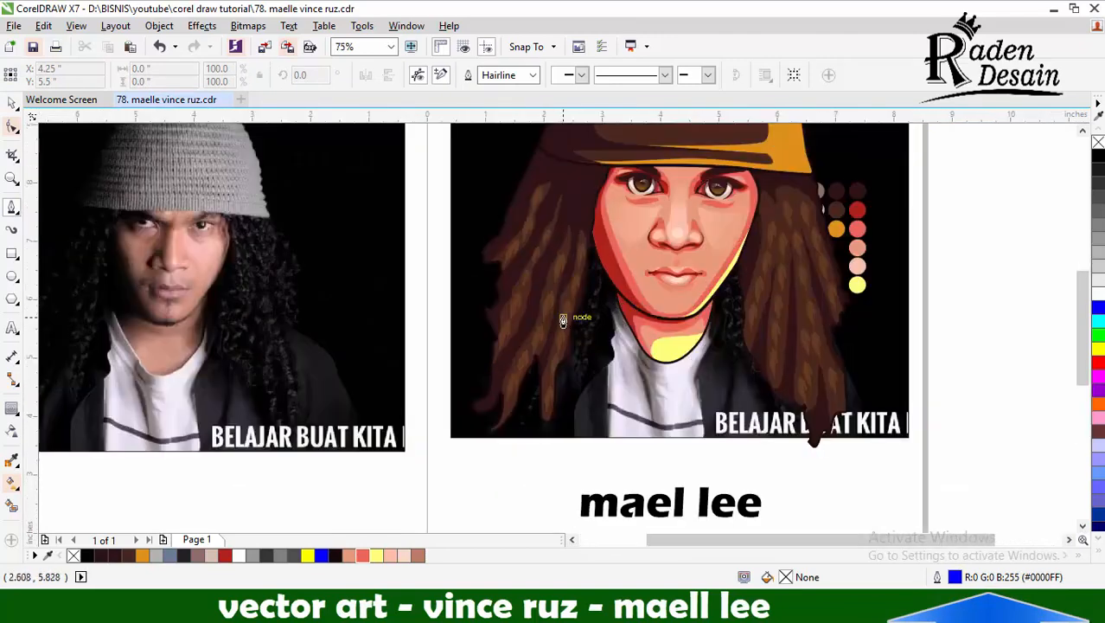
{"action": "scroll", "coordinate": [582, 319], "scroll_direction": "up", "scroll_amount": 1}
{"action": "scroll", "coordinate": [582, 319], "scroll_direction": "down", "scroll_amount": 1}
{"action": "scroll", "coordinate": [905, 437], "scroll_direction": "up", "scroll_amount": 1}
{"action": "left_click", "coordinate": [839, 449]}
{"action": "left_click", "coordinate": [838, 437]}
{"action": "left_click_drag", "start_coordinate": [766, 260], "coordinate": [769, 250]}
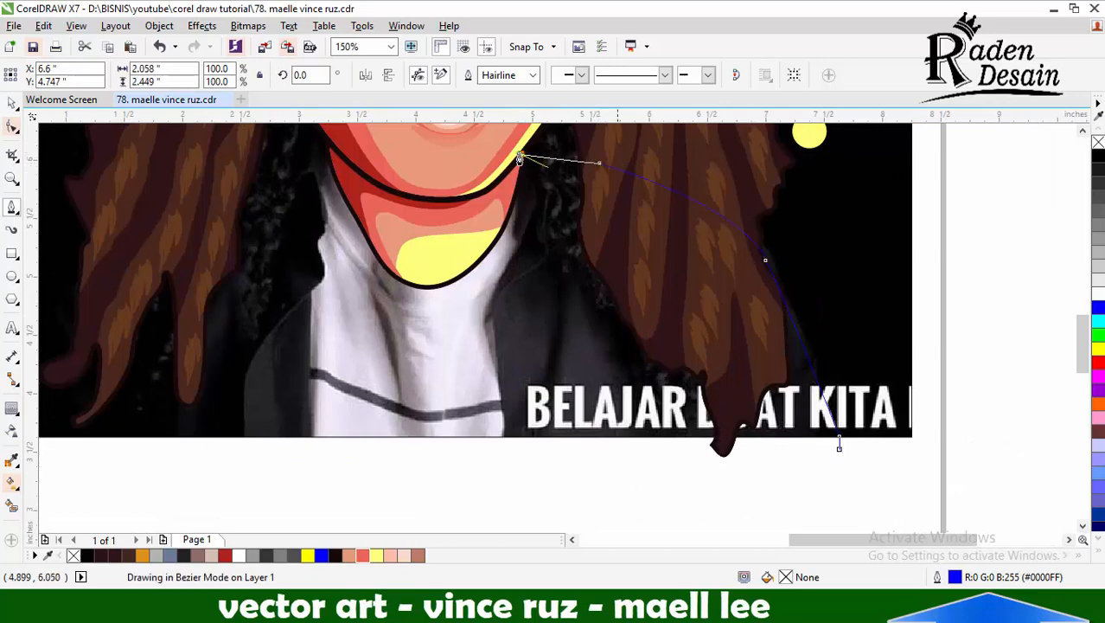
{"action": "left_click", "coordinate": [520, 155]}
{"action": "left_click_drag", "start_coordinate": [441, 249], "coordinate": [608, 261]}
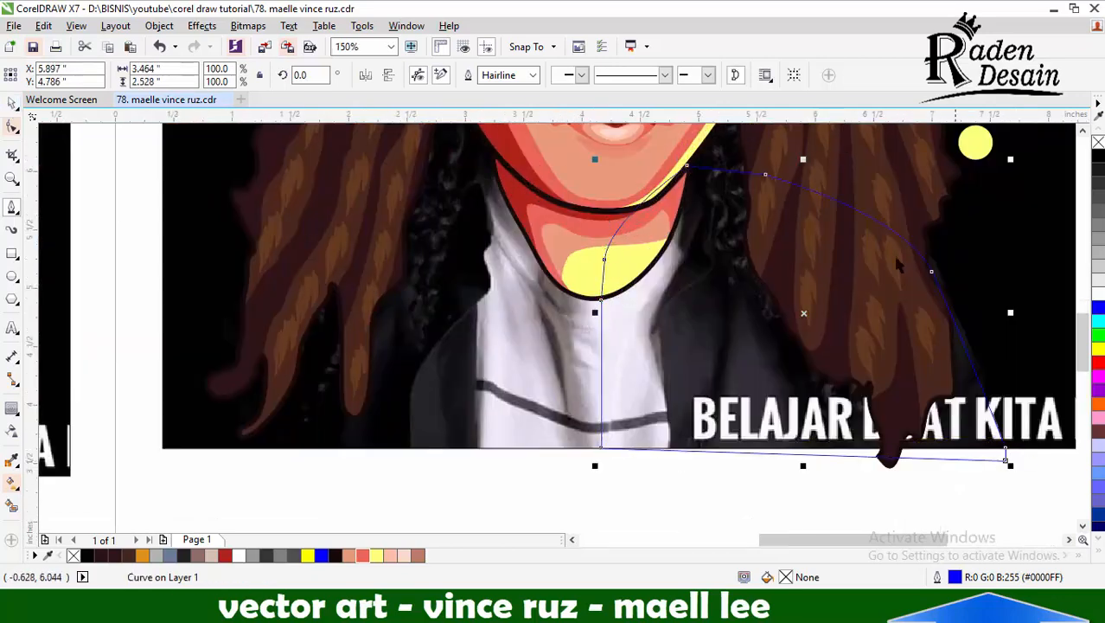
Make a mirrored copy of the half torso on the other side, weld the halves and send the shape behind the hair
{"action": "left_click_drag", "start_coordinate": [447, 312], "coordinate": [449, 315]}
{"action": "right_click", "coordinate": [449, 315]}
{"action": "scroll", "coordinate": [550, 273], "scroll_direction": "down", "scroll_amount": 1}
{"action": "left_click", "coordinate": [675, 363], "text": "shift"}
{"action": "left_click", "coordinate": [444, 76]}
{"action": "left_click", "coordinate": [778, 262], "text": "shift"}
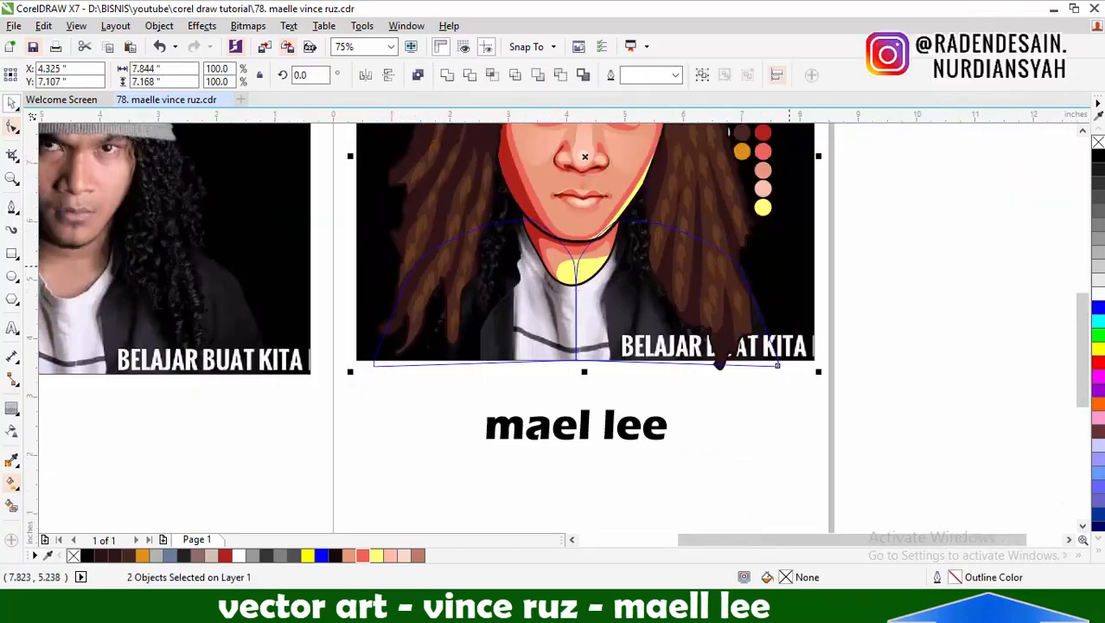
{"action": "key", "text": "shift+Page_Down"}
{"action": "left_click", "coordinate": [644, 371]}
{"action": "left_click", "coordinate": [643, 370]}
{"action": "scroll", "coordinate": [574, 339], "scroll_direction": "up", "scroll_amount": 1}
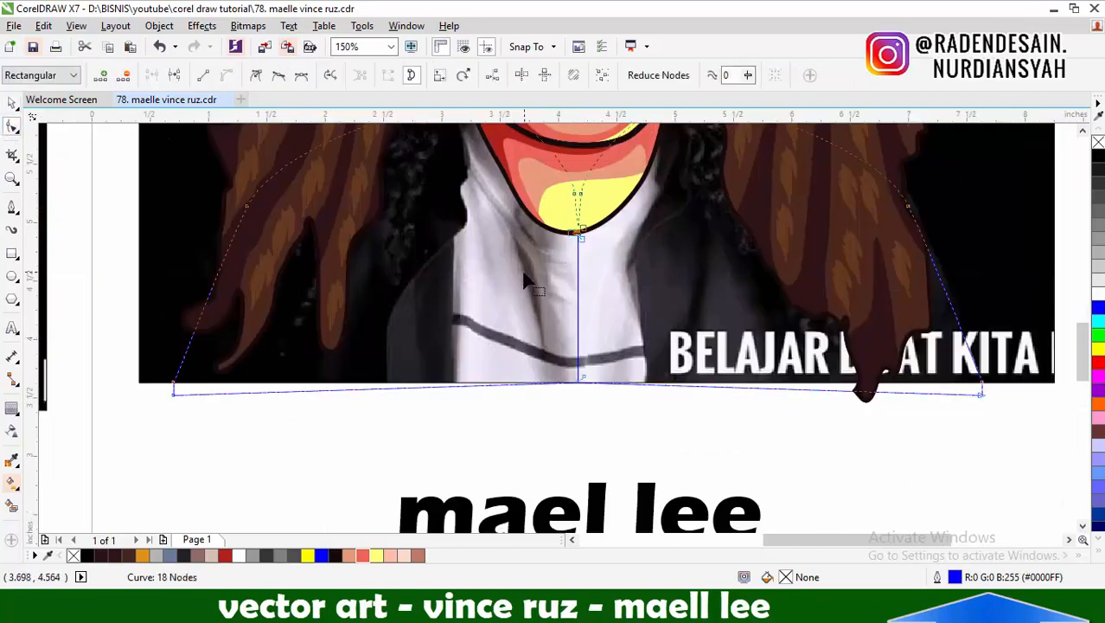
Undo the weld, widen one torso half to about 101.8% so the halves overlap, and weld them again behind the hair
{"action": "key", "text": "ctrl+z"}
{"action": "key", "text": "ctrl+z"}
{"action": "key", "text": "ctrl+z"}
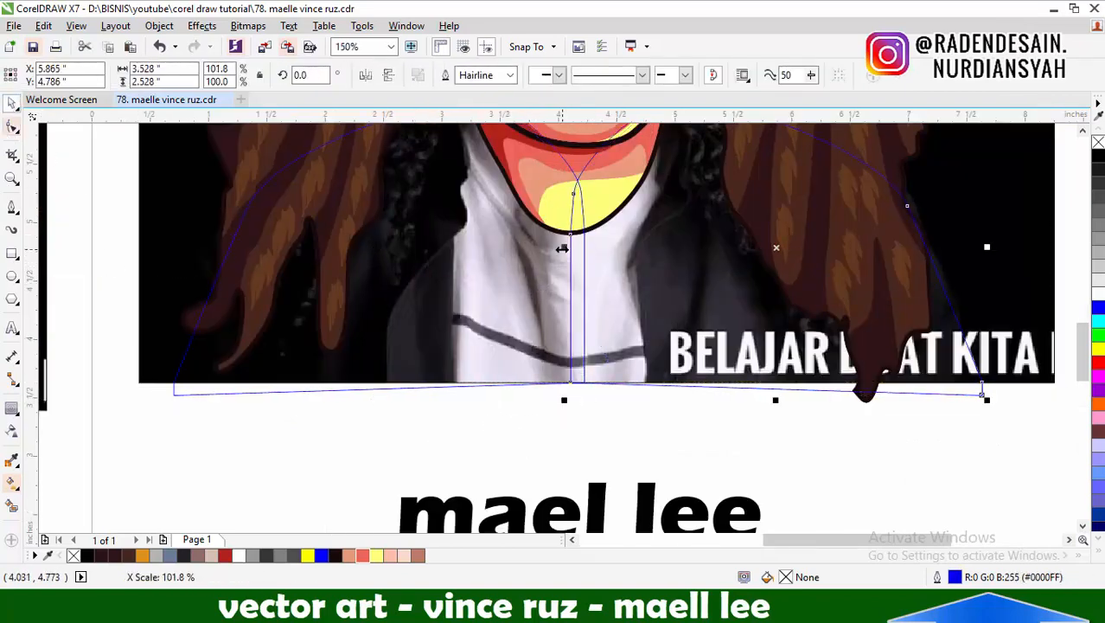
{"action": "scroll", "coordinate": [563, 338], "scroll_direction": "down", "scroll_amount": 1}
{"action": "key", "text": "ctrl+shift+z"}
{"action": "key", "text": "ctrl+shift+z"}
{"action": "scroll", "coordinate": [536, 346], "scroll_direction": "down", "scroll_amount": 1}
{"action": "left_click", "coordinate": [632, 127]}
Reshape the torso outline's neckline nodes so the curve runs behind the chin and neck
{"action": "left_click", "coordinate": [11, 207]}
{"action": "scroll", "coordinate": [553, 303], "scroll_direction": "up", "scroll_amount": 1}
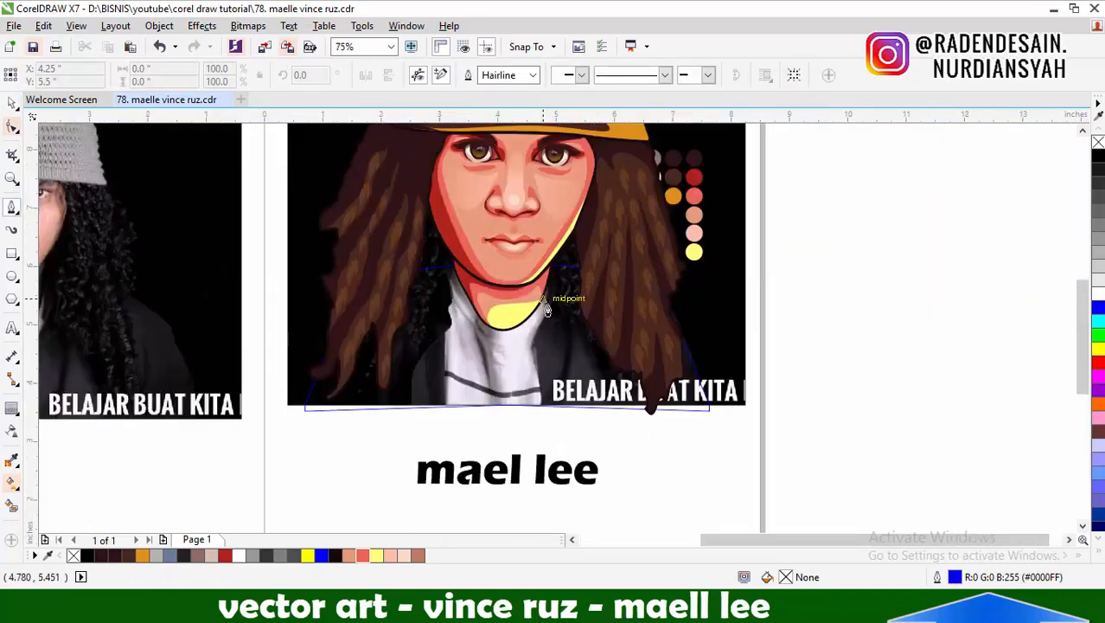
{"action": "scroll", "coordinate": [568, 307], "scroll_direction": "up", "scroll_amount": 1}
{"action": "key", "text": "F10"}
{"action": "left_click", "coordinate": [331, 227]}
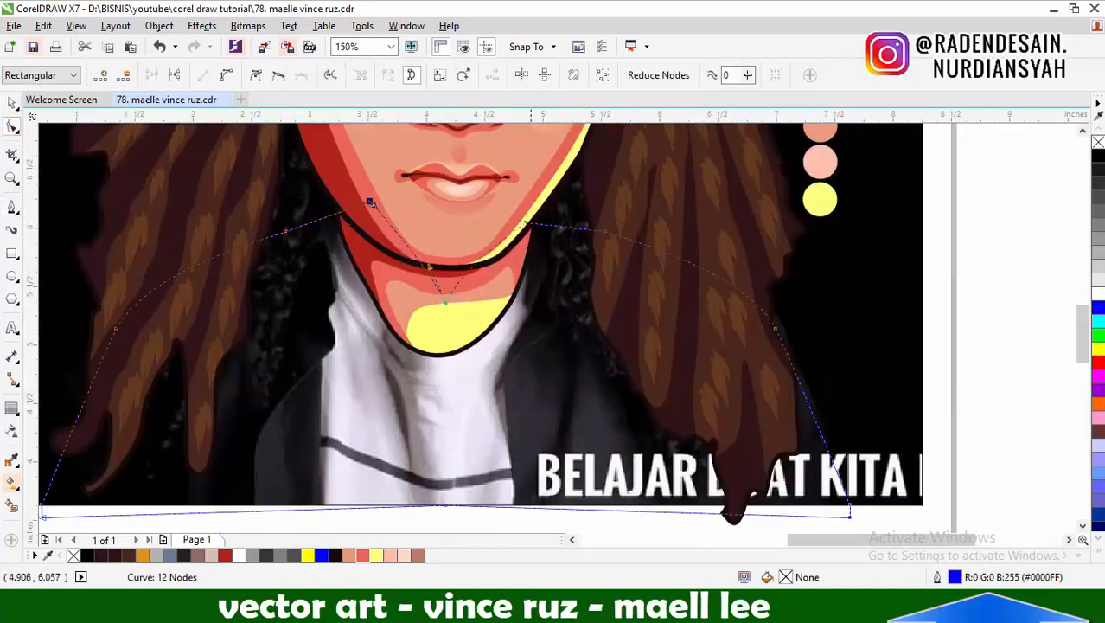
{"action": "left_click_drag", "start_coordinate": [375, 193], "coordinate": [377, 193]}
Draw a closed curve along the white shirt's edge and around the jacket beneath the caption, about 3.82 by 2.89 inches
{"action": "left_click", "coordinate": [12, 207]}
{"action": "scroll", "coordinate": [365, 243], "scroll_direction": "down", "scroll_amount": 1}
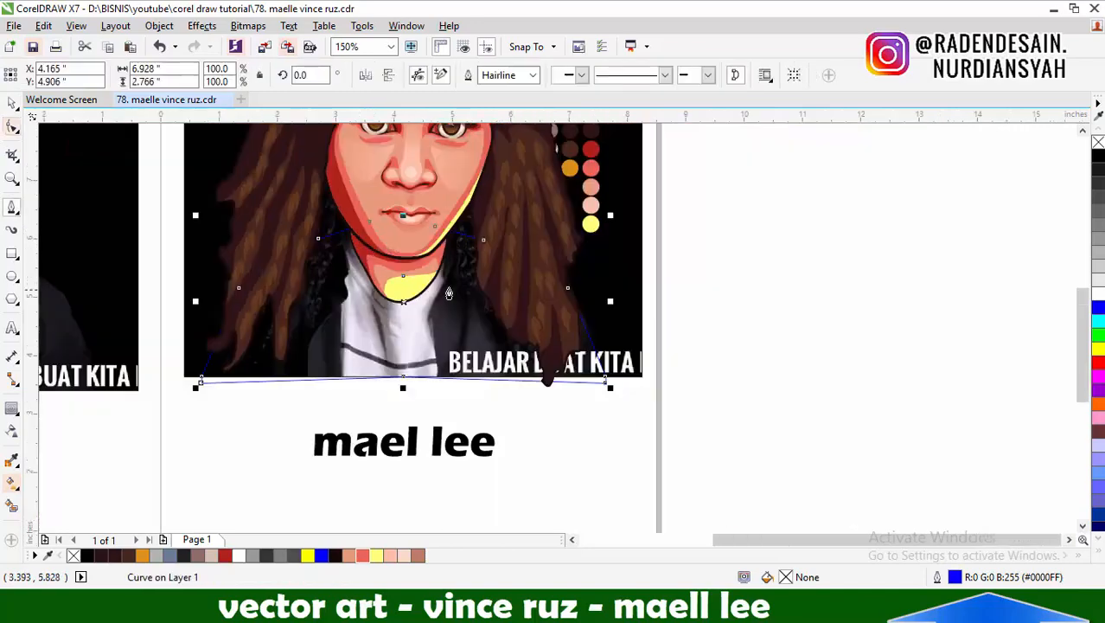
{"action": "scroll", "coordinate": [479, 279], "scroll_direction": "up", "scroll_amount": 1}
{"action": "left_click", "coordinate": [397, 157]}
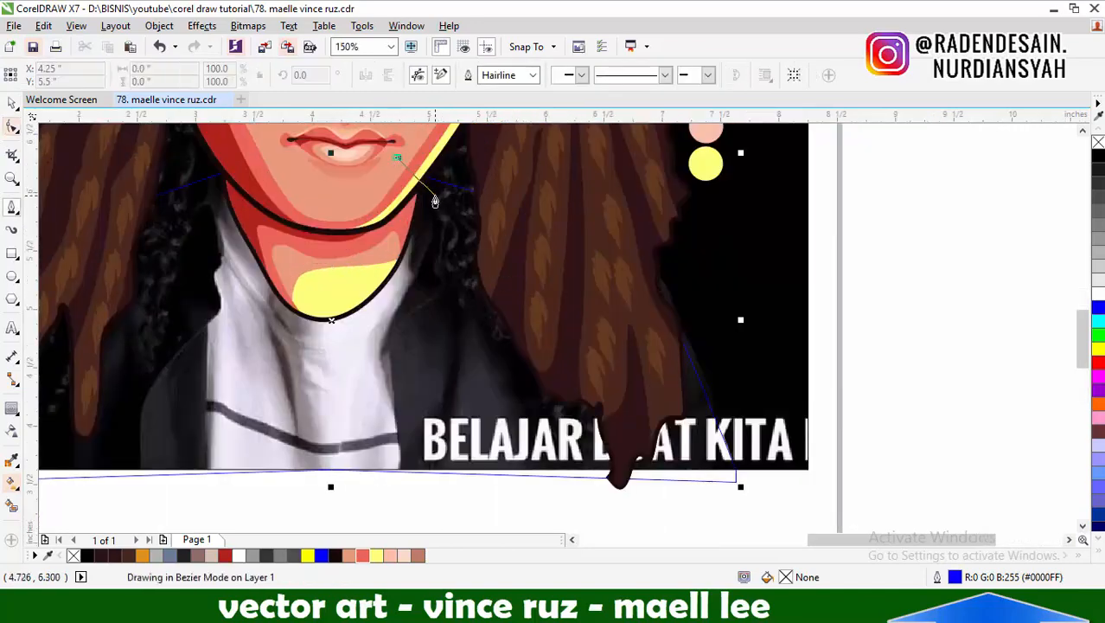
{"action": "left_click", "coordinate": [397, 158]}
Intersect the jacket curve with the torso shape and delete the original oversized curve
{"action": "key", "text": "space"}
{"action": "left_click", "coordinate": [344, 471], "text": "shift"}
{"action": "left_click", "coordinate": [486, 75]}
{"action": "left_click", "coordinate": [831, 378]}
{"action": "key", "text": "Delete"}
{"action": "scroll", "coordinate": [605, 328], "scroll_direction": "down", "scroll_amount": 1}
{"action": "scroll", "coordinate": [510, 348], "scroll_direction": "up", "scroll_amount": 1}
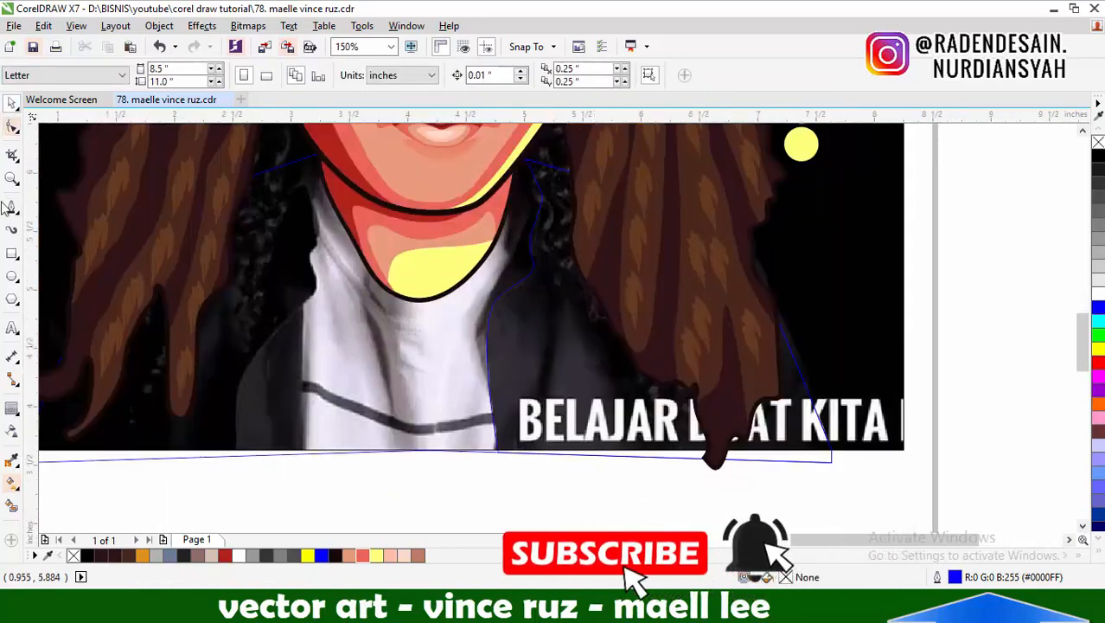
Restore the deleted jacket curve and add a one-step outside contour of 0.04 inches to the torso shape
{"action": "key", "text": "ctrl+z"}
{"action": "left_click", "coordinate": [367, 453]}
{"action": "left_click", "coordinate": [11, 407]}
{"action": "left_click", "coordinate": [396, 75]}
{"action": "key", "text": "space"}
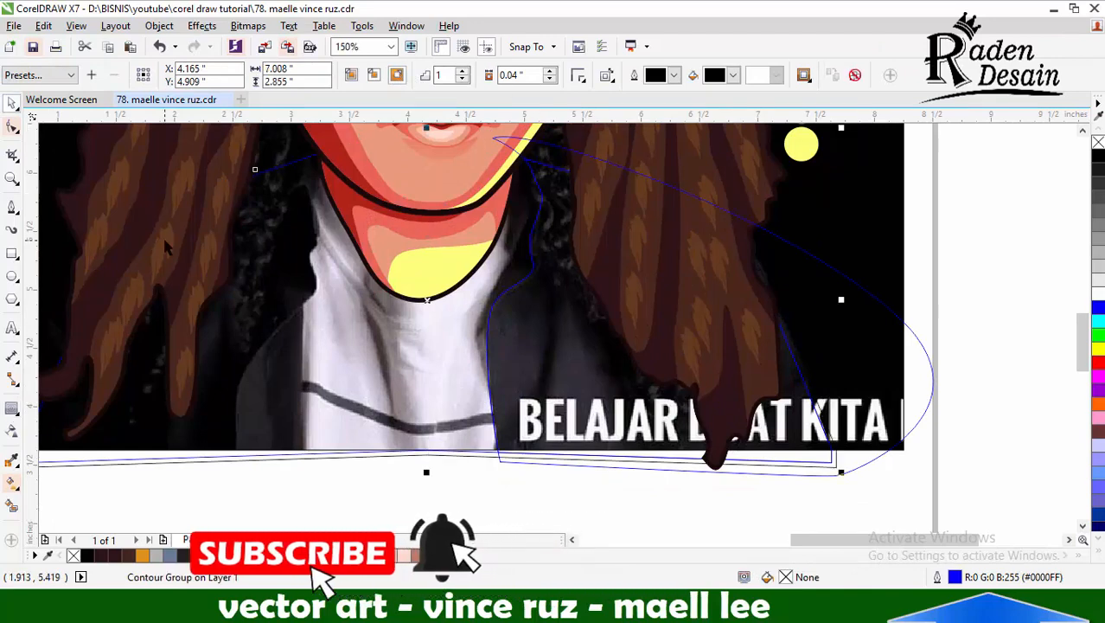
{"action": "left_click", "coordinate": [164, 240]}
{"action": "left_click", "coordinate": [933, 381]}
{"action": "left_click", "coordinate": [12, 460]}
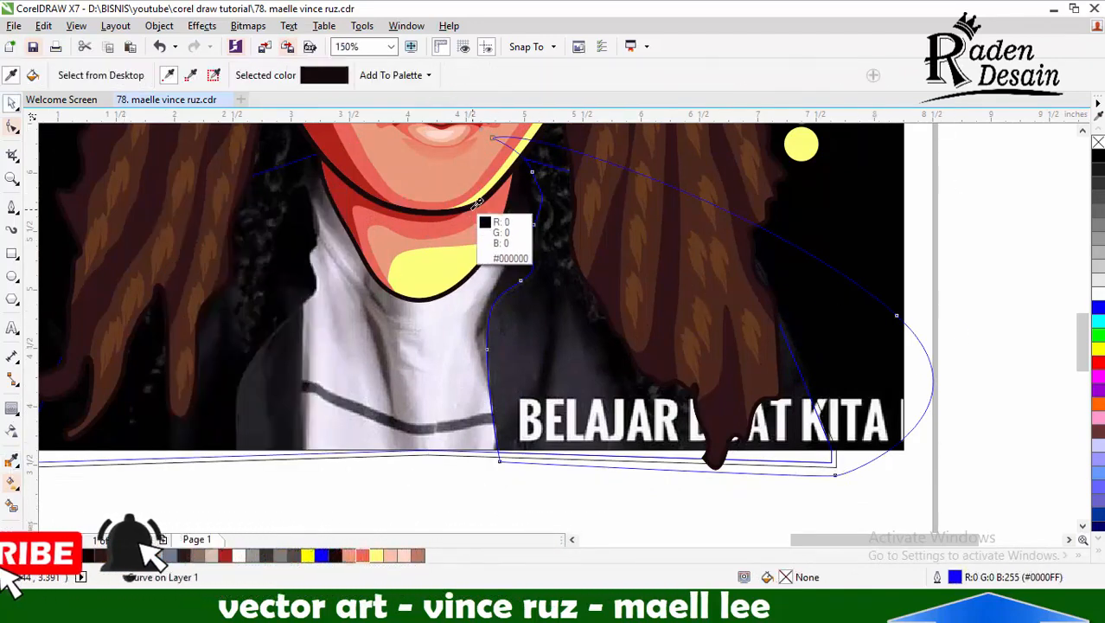
{"action": "left_click", "coordinate": [474, 208]}
{"action": "scroll", "coordinate": [445, 456], "scroll_direction": "up", "scroll_amount": 1}
{"action": "left_click", "coordinate": [443, 451]}
{"action": "key", "text": "ctrl+z"}
Break the torso contour apart, combine it with the torso outline and fill the resulting band with the neck outline's near-black
{"action": "key", "text": "space"}
{"action": "left_click", "coordinate": [530, 450]}
{"action": "left_click", "coordinate": [523, 457]}
{"action": "key", "text": "ctrl+k"}
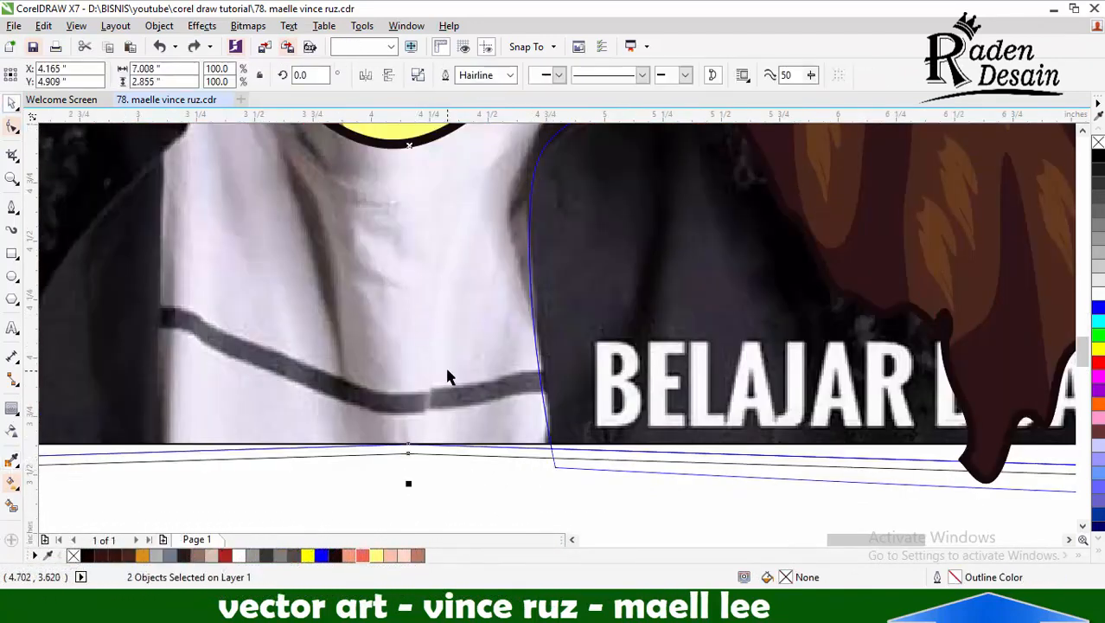
{"action": "key", "text": "ctrl+l"}
{"action": "key", "text": "space"}
{"action": "left_click", "coordinate": [402, 145]}
{"action": "left_click", "coordinate": [510, 451]}
{"action": "scroll", "coordinate": [512, 437], "scroll_direction": "down", "scroll_amount": 2}
Set the oversized jacket curve's outline width to 4.0 pt and convert the outline to an object
{"action": "key", "text": "space"}
{"action": "left_click", "coordinate": [617, 333]}
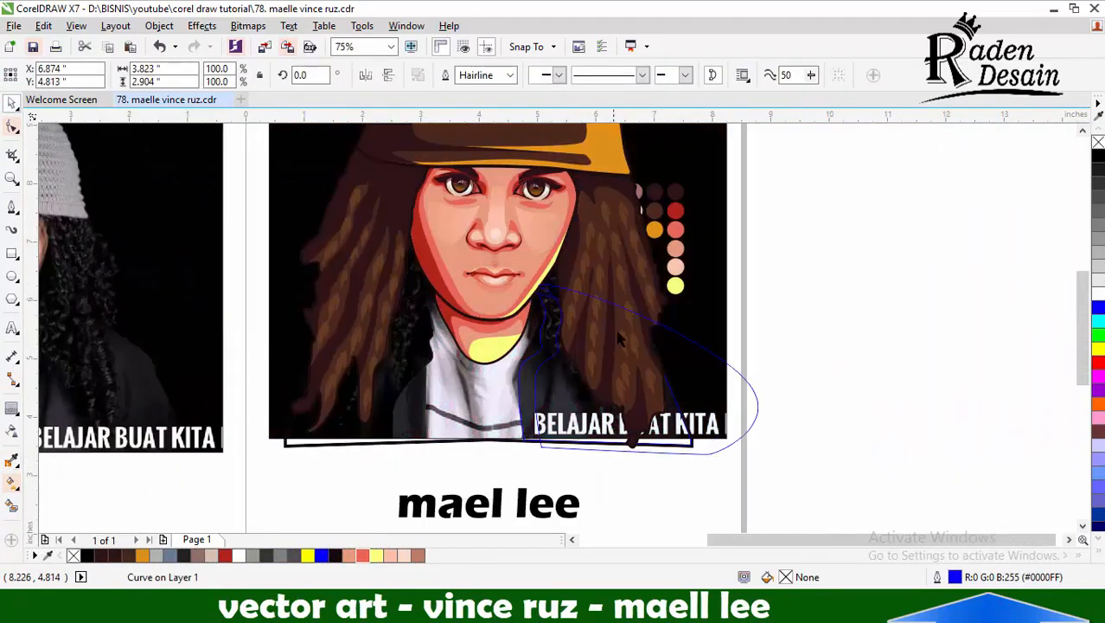
{"action": "scroll", "coordinate": [616, 333], "scroll_direction": "up", "scroll_amount": 1}
{"action": "left_click", "coordinate": [510, 75]}
{"action": "left_click", "coordinate": [506, 190]}
{"action": "left_click", "coordinate": [159, 26]}
{"action": "left_click", "coordinate": [237, 381]}
Intersect the thick jacket outline with the torso, delete the leftover outline and fill the trimmed strip with near-black
{"action": "scroll", "coordinate": [481, 377], "scroll_direction": "up", "scroll_amount": 1}
{"action": "left_click", "coordinate": [462, 136], "text": "shift"}
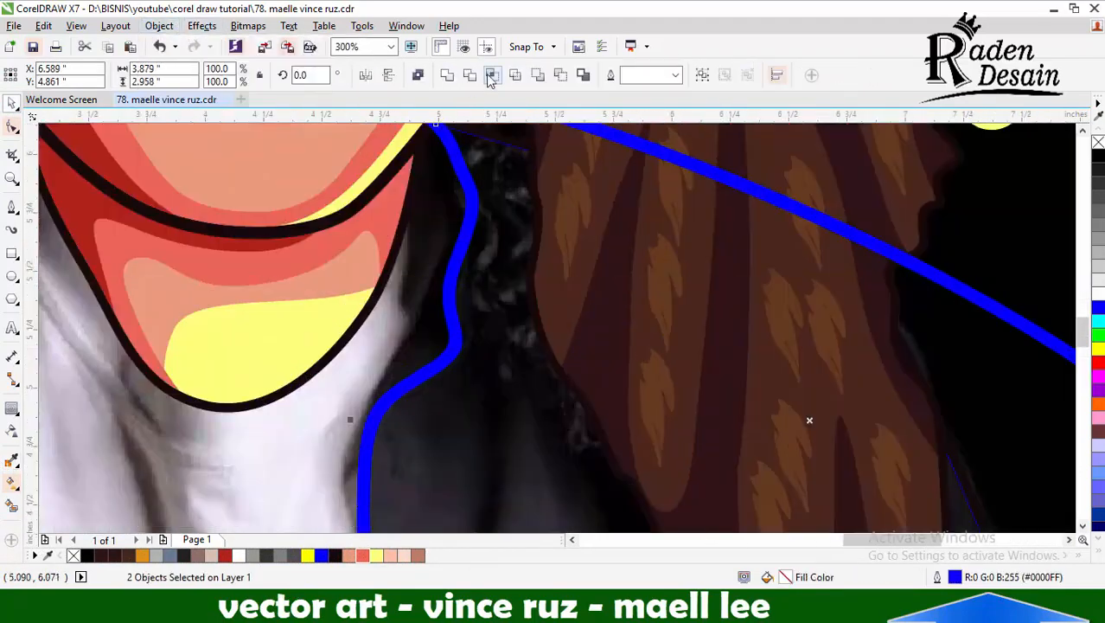
{"action": "key", "text": "Delete"}
{"action": "key", "text": "space"}
{"action": "left_click", "coordinate": [371, 298]}
{"action": "scroll", "coordinate": [461, 222], "scroll_direction": "up", "scroll_amount": 2}
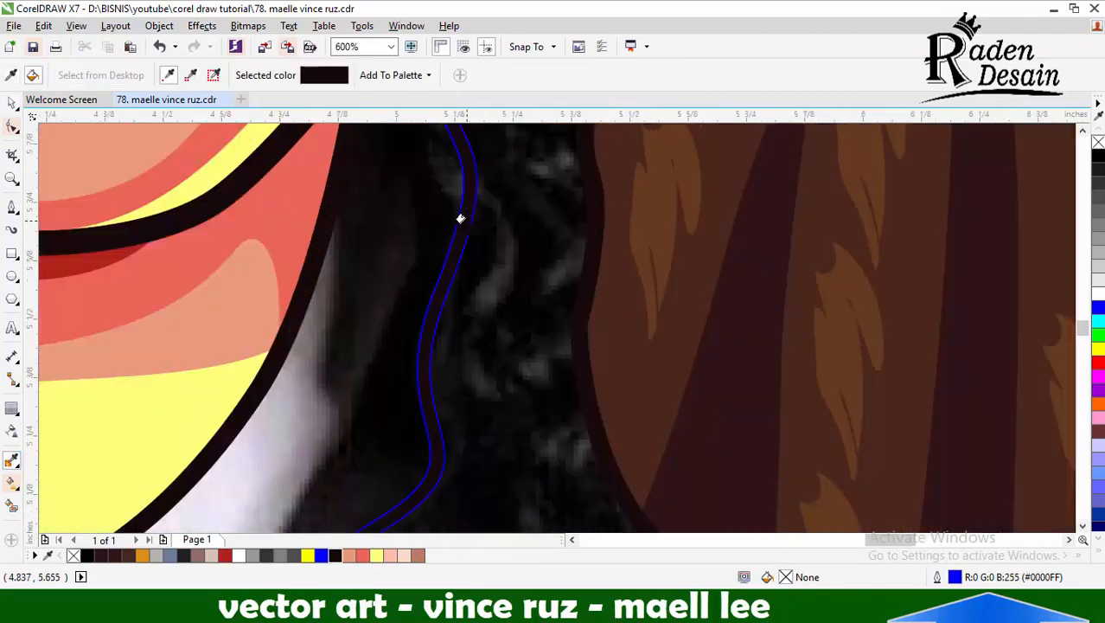
{"action": "left_click", "coordinate": [454, 281]}
{"action": "scroll", "coordinate": [459, 296], "scroll_direction": "down", "scroll_amount": 2}
{"action": "key", "text": "space"}
{"action": "scroll", "coordinate": [470, 300], "scroll_direction": "down", "scroll_amount": 2}
Draw a closed curve beside the neck, from the jacket's edge up to the jaw and hair, about 0.72 by 1.69 inches
{"action": "key", "text": "F5"}
{"action": "scroll", "coordinate": [460, 346], "scroll_direction": "up", "scroll_amount": 3}
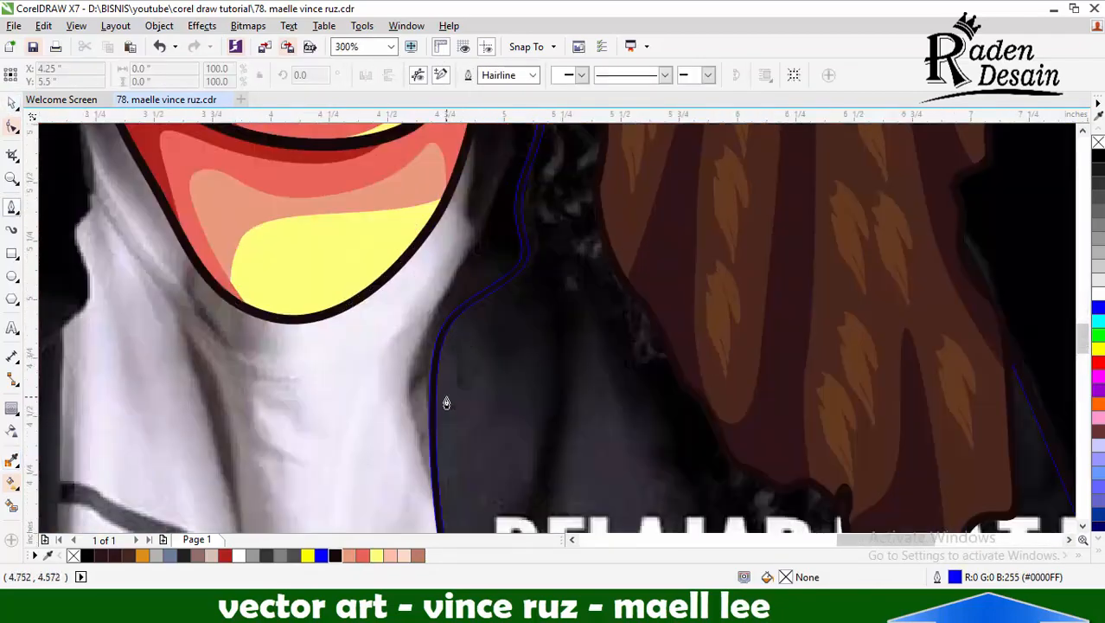
{"action": "left_click", "coordinate": [420, 390]}
{"action": "left_click_drag", "start_coordinate": [437, 226], "coordinate": [456, 173]}
{"action": "scroll", "coordinate": [499, 389], "scroll_direction": "down", "scroll_amount": 2}
{"action": "scroll", "coordinate": [522, 241], "scroll_direction": "up", "scroll_amount": 1}
{"action": "left_click_drag", "start_coordinate": [525, 289], "coordinate": [516, 227]}
{"action": "left_click", "coordinate": [481, 168]}
{"action": "scroll", "coordinate": [623, 244], "scroll_direction": "down", "scroll_amount": 1}
{"action": "left_click_drag", "start_coordinate": [610, 200], "coordinate": [603, 316]}
Try to convert the new neck-side curve's 4.0 pt outline to an object and trim it by intersecting with the jacket shapes
{"action": "left_click", "coordinate": [510, 75]}
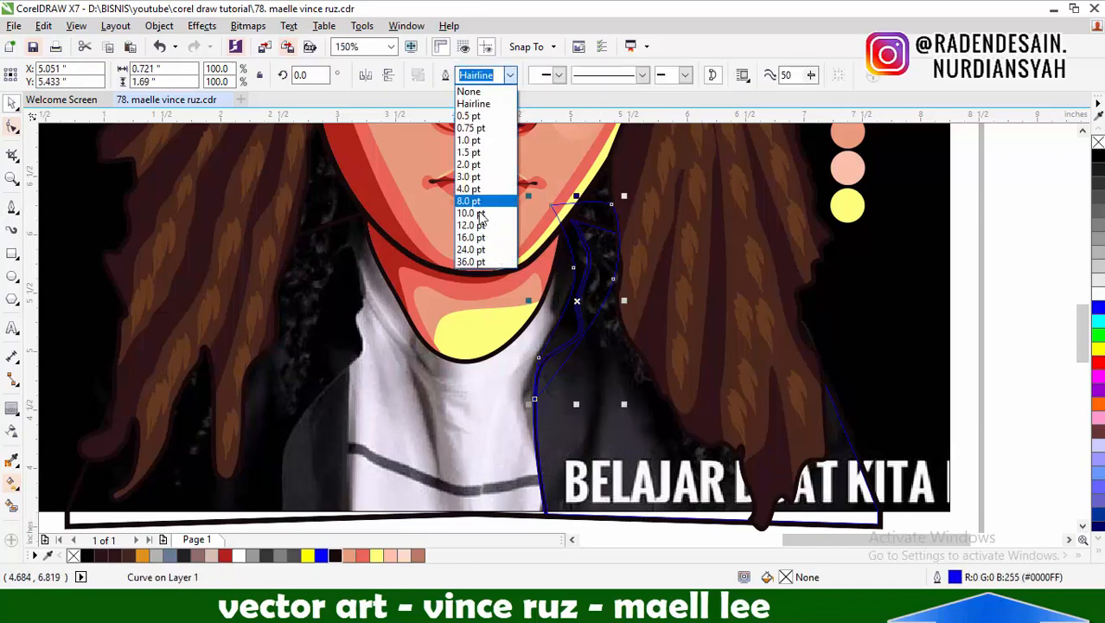
{"action": "left_click", "coordinate": [481, 188]}
{"action": "scroll", "coordinate": [574, 255], "scroll_direction": "up", "scroll_amount": 1}
{"action": "left_click", "coordinate": [587, 252], "text": "shift"}
{"action": "left_click", "coordinate": [494, 76]}
{"action": "left_click", "coordinate": [590, 149]}
{"action": "left_click", "coordinate": [646, 158]}
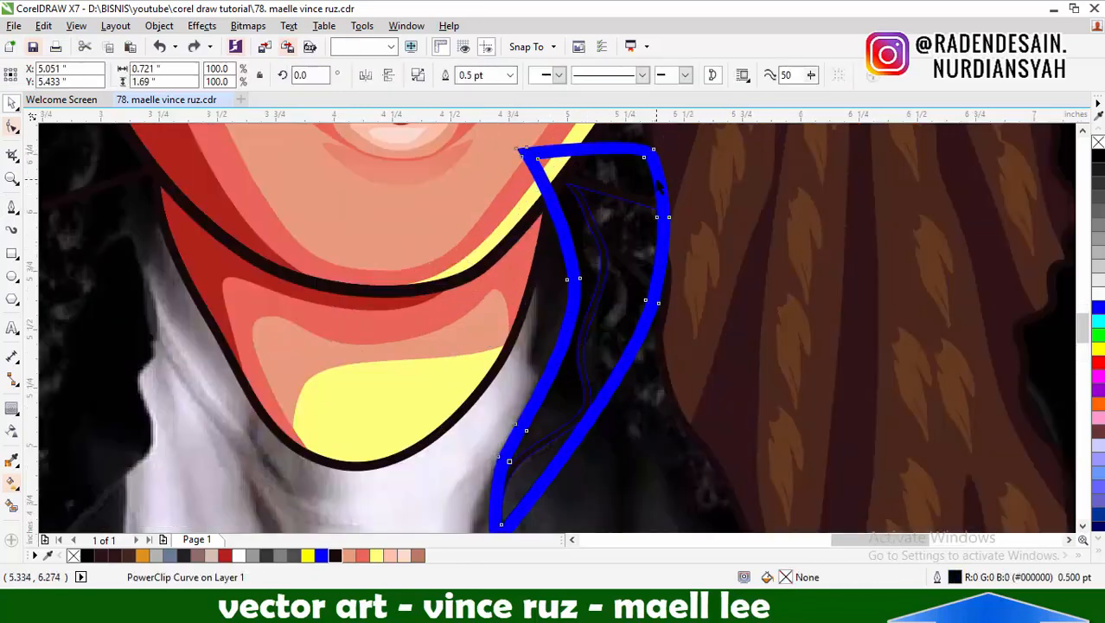
{"action": "key", "text": "Delete"}
Try to fill the trimmed neck-side strip with near-black and pull the piece aside to inspect it
{"action": "key", "text": "i"}
{"action": "scroll", "coordinate": [554, 379], "scroll_direction": "up", "scroll_amount": 1}
{"action": "scroll", "coordinate": [530, 397], "scroll_direction": "up", "scroll_amount": 2}
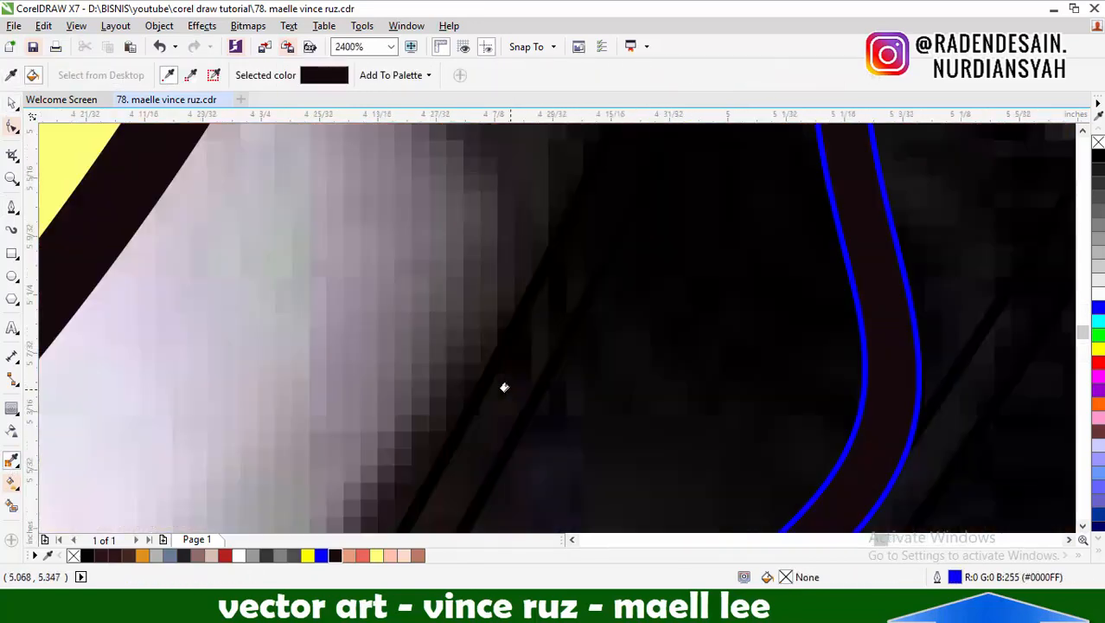
{"action": "left_click", "coordinate": [12, 103]}
{"action": "left_click_drag", "start_coordinate": [519, 337], "coordinate": [392, 289]}
{"action": "key", "text": "ctrl+z"}
{"action": "scroll", "coordinate": [592, 325], "scroll_direction": "down", "scroll_amount": 3}
{"action": "left_click_drag", "start_coordinate": [551, 392], "coordinate": [507, 374]}
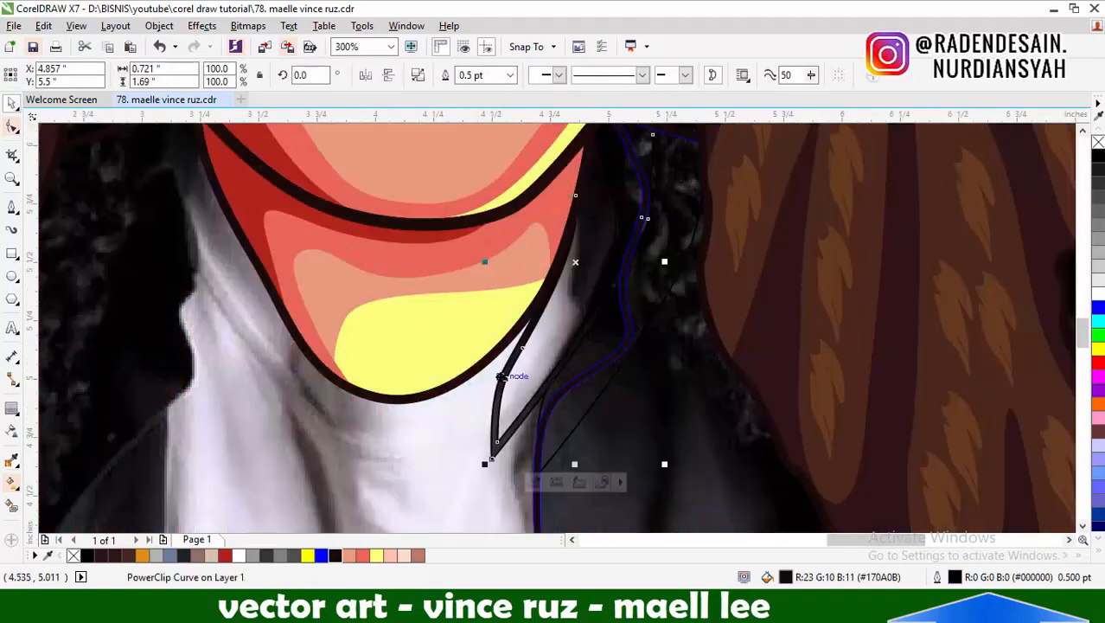
Undo the move, fill and outline conversion of the neck-side curve
{"action": "key", "text": "ctrl+z"}
{"action": "key", "text": "ctrl+z"}
{"action": "scroll", "coordinate": [577, 350], "scroll_direction": "down", "scroll_amount": 1}
{"action": "scroll", "coordinate": [641, 229], "scroll_direction": "up", "scroll_amount": 1}
{"action": "key", "text": "ctrl+z"}
Redo the neck-side curve's thick outline, pull its pieces aside for inspection and undo back to the hairline curve
{"action": "key", "text": "ctrl+z"}
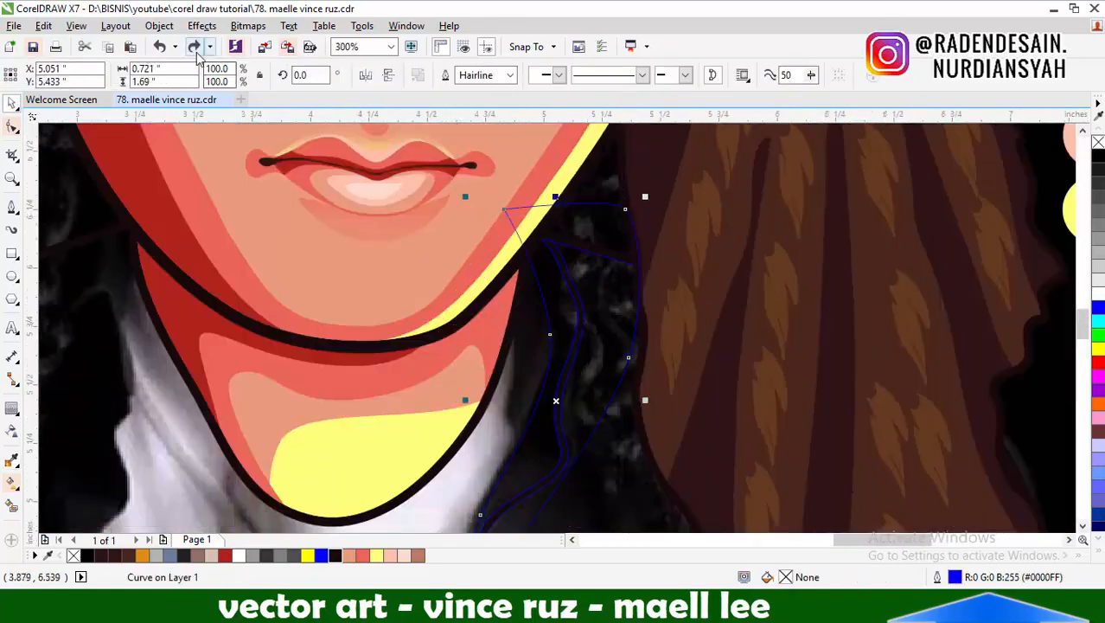
{"action": "left_click", "coordinate": [196, 48]}
{"action": "scroll", "coordinate": [496, 130], "scroll_direction": "down", "scroll_amount": 1}
{"action": "scroll", "coordinate": [509, 290], "scroll_direction": "up", "scroll_amount": 1}
{"action": "left_click", "coordinate": [522, 296], "text": "shift"}
{"action": "left_click_drag", "start_coordinate": [522, 296], "coordinate": [435, 275]}
{"action": "key", "text": "ctrl+z"}
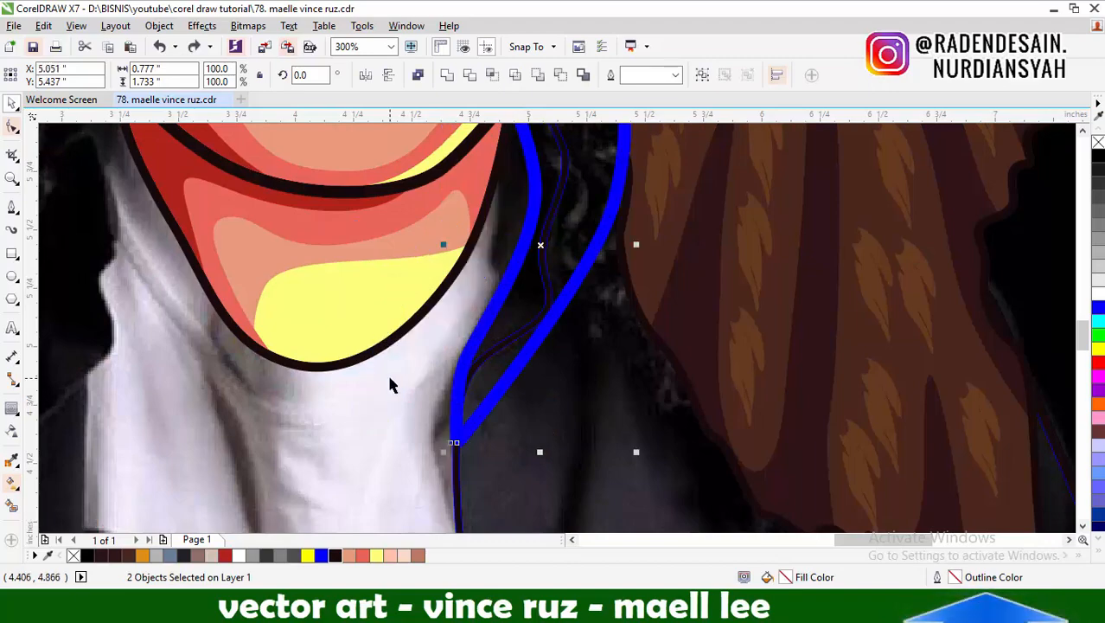
{"action": "left_click", "coordinate": [389, 379]}
{"action": "left_click_drag", "start_coordinate": [513, 308], "coordinate": [435, 298]}
Move the overlapping jacket and neck-side pieces aside to inspect them, undoing each move
{"action": "key", "text": "ctrl+z"}
{"action": "key", "text": "ctrl+z"}
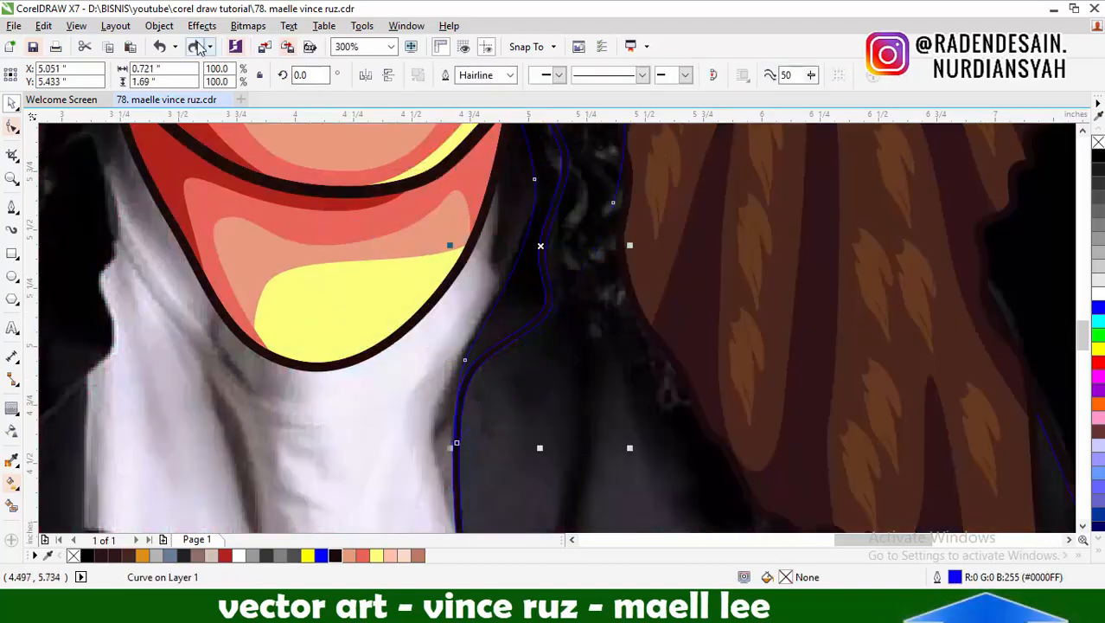
{"action": "scroll", "coordinate": [447, 339], "scroll_direction": "down", "scroll_amount": 1}
{"action": "left_click_drag", "start_coordinate": [424, 398], "coordinate": [333, 334]}
{"action": "key", "text": "ctrl+z"}
{"action": "left_click", "coordinate": [932, 372]}
{"action": "scroll", "coordinate": [739, 373], "scroll_direction": "down", "scroll_amount": 1}
{"action": "scroll", "coordinate": [576, 430], "scroll_direction": "up", "scroll_amount": 1}
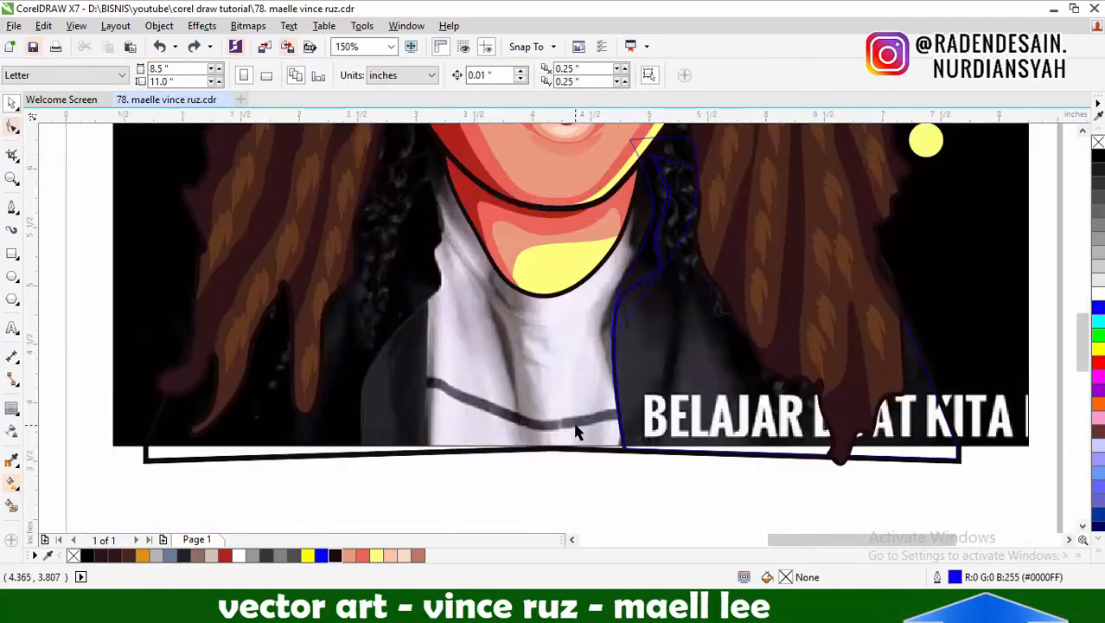
{"action": "left_click_drag", "start_coordinate": [634, 373], "coordinate": [732, 355]}
{"action": "key", "text": "ctrl+z"}
Smart-fill the torso area beside the jacket edge with steel blue and a 0.5 pt black outline
{"action": "left_click", "coordinate": [673, 512]}
{"action": "left_click", "coordinate": [344, 455]}
{"action": "left_click", "coordinate": [11, 506]}
{"action": "left_click", "coordinate": [395, 403]}
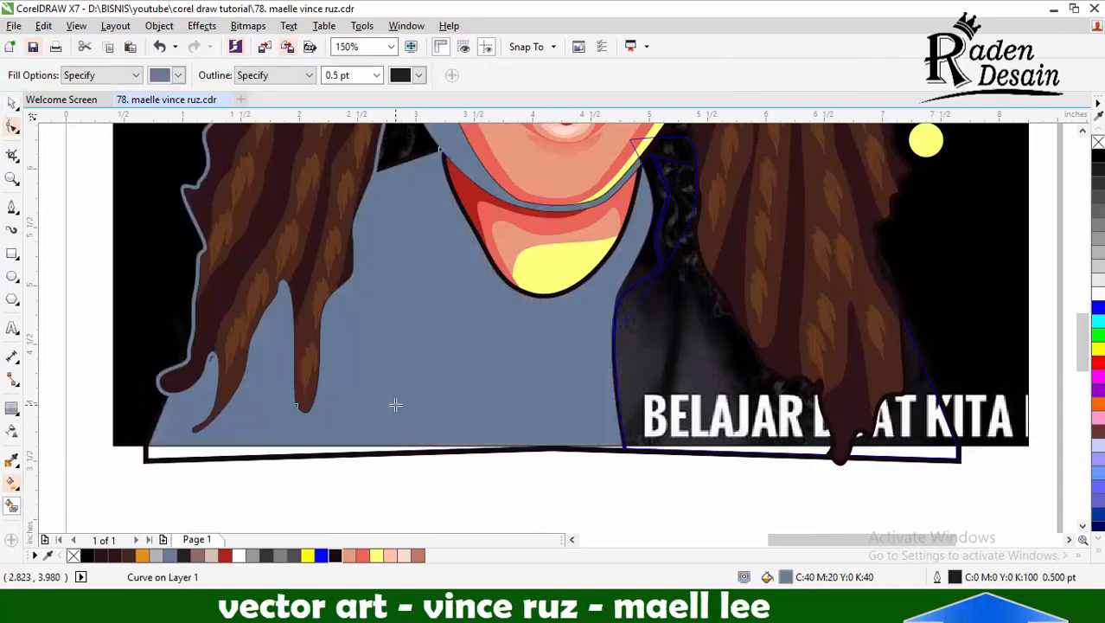
Undo the steel-blue torso fill and the trial move of the torso outline, and reselect the outline
{"action": "key", "text": "ctrl+z"}
{"action": "left_click", "coordinate": [679, 383]}
{"action": "key", "text": "ctrl+z"}
{"action": "key", "text": "space"}
{"action": "scroll", "coordinate": [552, 380], "scroll_direction": "down", "scroll_amount": 1}
{"action": "left_click_drag", "start_coordinate": [551, 379], "coordinate": [555, 447]}
{"action": "key", "text": "ctrl+z"}
{"action": "left_click", "coordinate": [556, 446]}
{"action": "scroll", "coordinate": [477, 322], "scroll_direction": "down", "scroll_amount": 1}
Place a copy of the torso outline beside the page and smart-fill its interior with steel blue and a 0.5 pt outline
{"action": "left_click_drag", "start_coordinate": [499, 369], "coordinate": [802, 405]}
{"action": "left_click", "coordinate": [11, 506]}
{"action": "left_click", "coordinate": [756, 397]}
{"action": "left_click", "coordinate": [12, 102]}
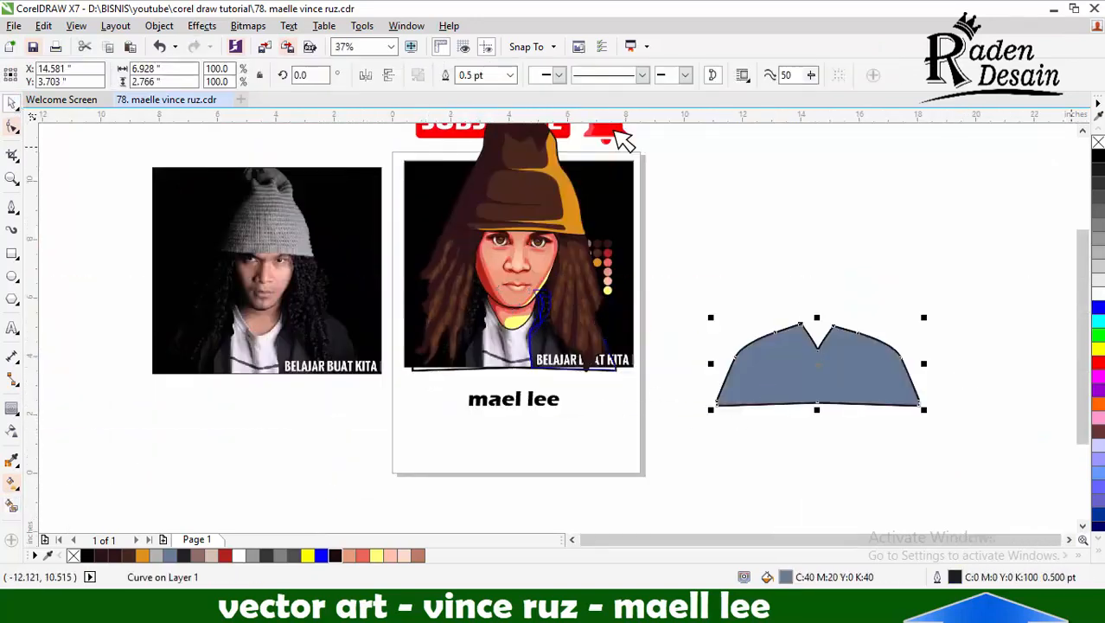
Remove the new torso shape's fill and delete the thick outline copy around it
{"action": "left_click", "coordinate": [1098, 142]}
{"action": "left_click", "coordinate": [940, 386]}
{"action": "scroll", "coordinate": [930, 404], "scroll_direction": "up", "scroll_amount": 1}
{"action": "left_click", "coordinate": [907, 409]}
{"action": "key", "text": "Delete"}
{"action": "scroll", "coordinate": [946, 400], "scroll_direction": "down", "scroll_amount": 1}
Align the unfilled torso shape by its centers back over the portrait
{"action": "left_click", "coordinate": [831, 385]}
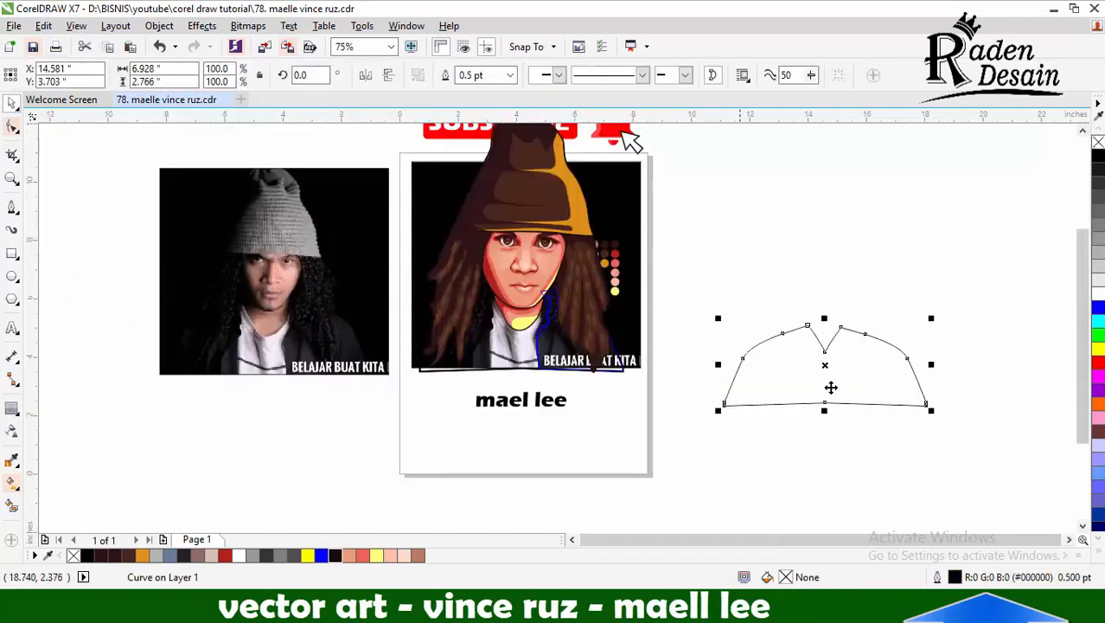
{"action": "scroll", "coordinate": [514, 373], "scroll_direction": "up", "scroll_amount": 2}
{"action": "left_click", "coordinate": [507, 346], "text": "shift"}
{"action": "key", "text": "c"}
{"action": "key", "text": "e"}
{"action": "scroll", "coordinate": [499, 379], "scroll_direction": "down", "scroll_amount": 1}
{"action": "left_click", "coordinate": [499, 381]}
{"action": "scroll", "coordinate": [490, 349], "scroll_direction": "up", "scroll_amount": 1}
{"action": "left_click", "coordinate": [488, 348]}
{"action": "left_click", "coordinate": [913, 247], "text": "shift"}
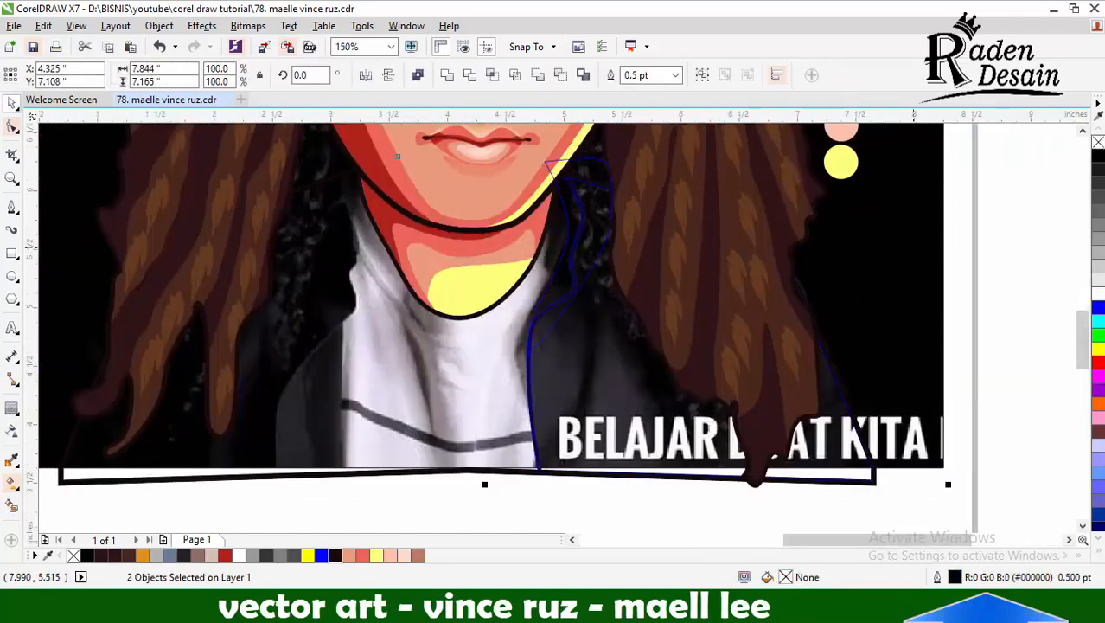
Give the neck-side curve a thick outline and convert that outline to a separate object
{"action": "left_click", "coordinate": [550, 296]}
{"action": "scroll", "coordinate": [548, 297], "scroll_direction": "up", "scroll_amount": 1}
{"action": "left_click", "coordinate": [511, 74]}
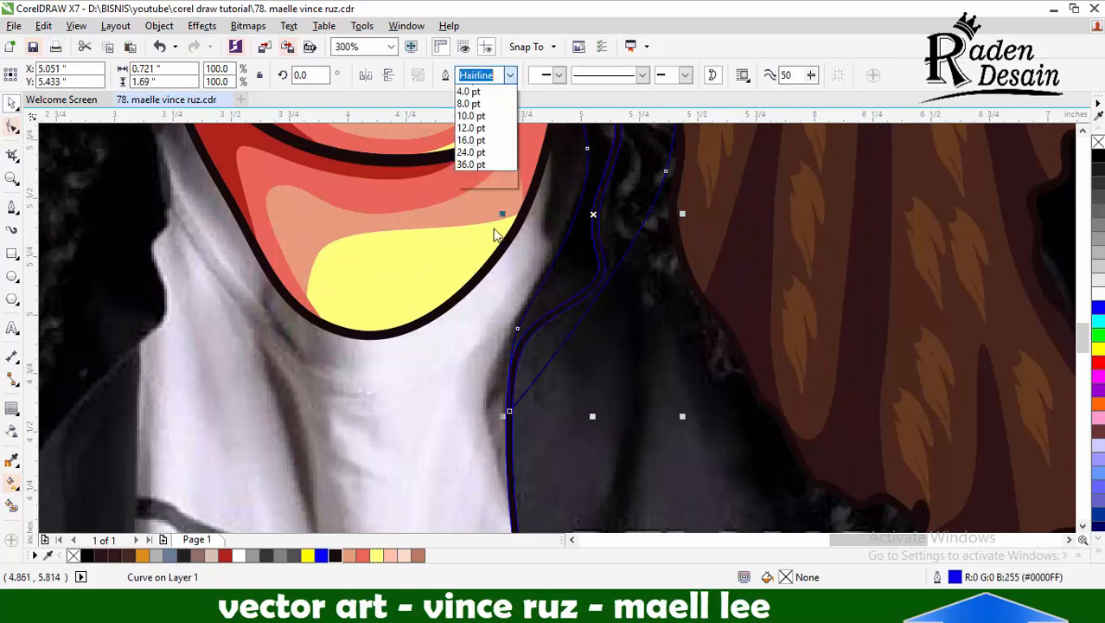
{"action": "left_click", "coordinate": [481, 132]}
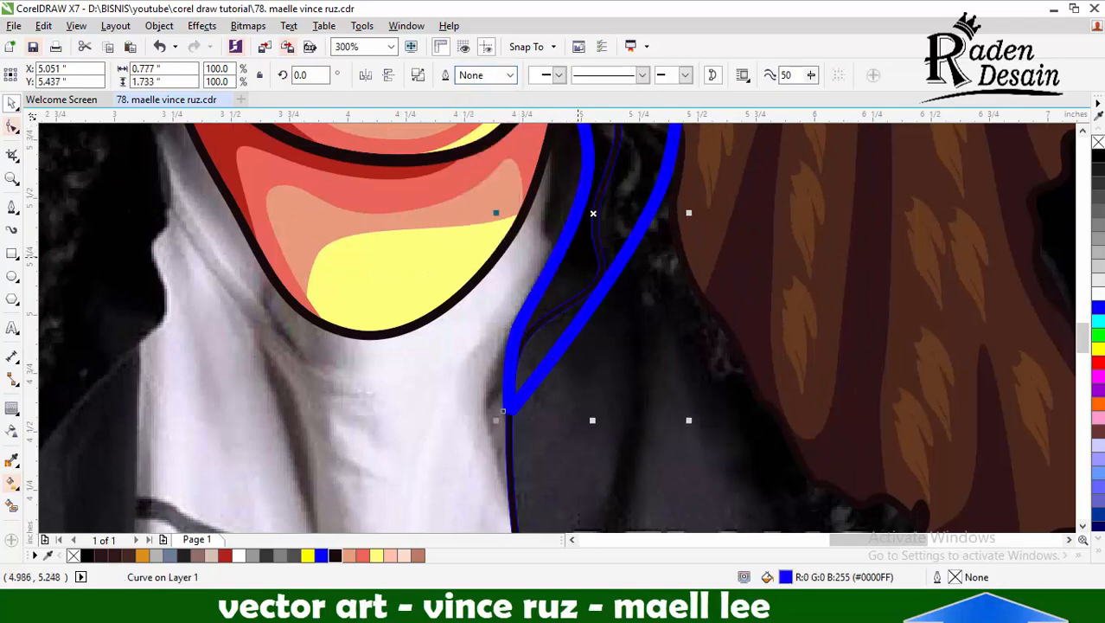
{"action": "left_click", "coordinate": [578, 257], "text": "shift"}
{"action": "left_click", "coordinate": [520, 75]}
{"action": "scroll", "coordinate": [576, 253], "scroll_direction": "up", "scroll_amount": 1}
{"action": "left_click", "coordinate": [545, 258]}
Sample near-black #170A0B from the existing outline, apply it beside the neck and undo the last fill
{"action": "left_click", "coordinate": [11, 460]}
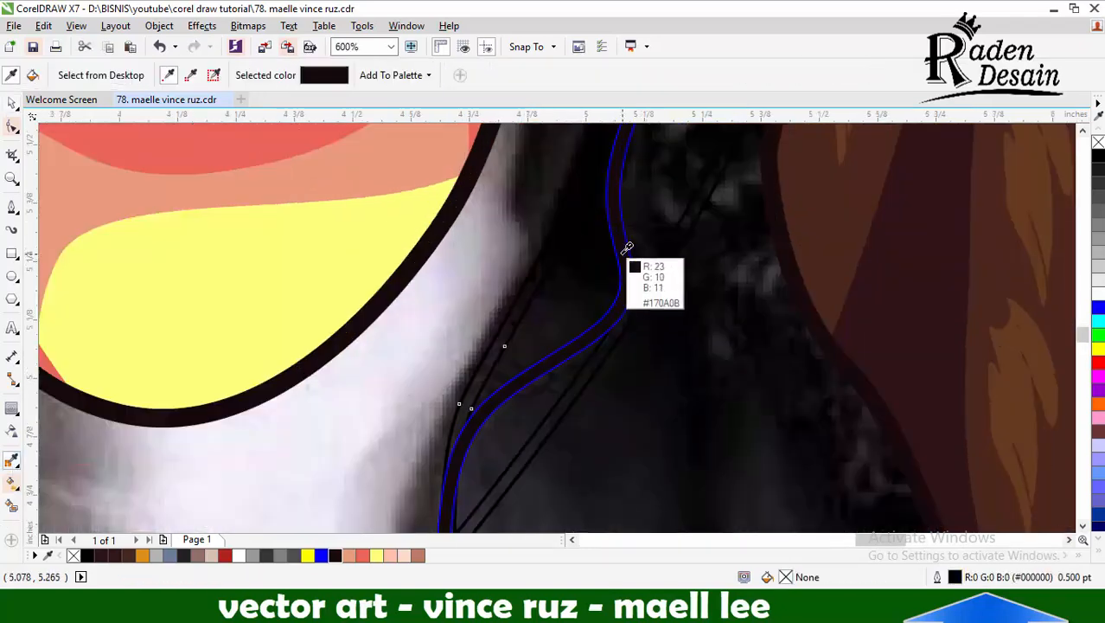
{"action": "left_click", "coordinate": [530, 272]}
{"action": "left_click", "coordinate": [611, 296]}
{"action": "key", "text": "ctrl+z"}
{"action": "left_click", "coordinate": [11, 103]}
{"action": "scroll", "coordinate": [566, 273], "scroll_direction": "down", "scroll_amount": 3}
{"action": "left_click", "coordinate": [674, 402]}
{"action": "scroll", "coordinate": [601, 290], "scroll_direction": "up", "scroll_amount": 1}
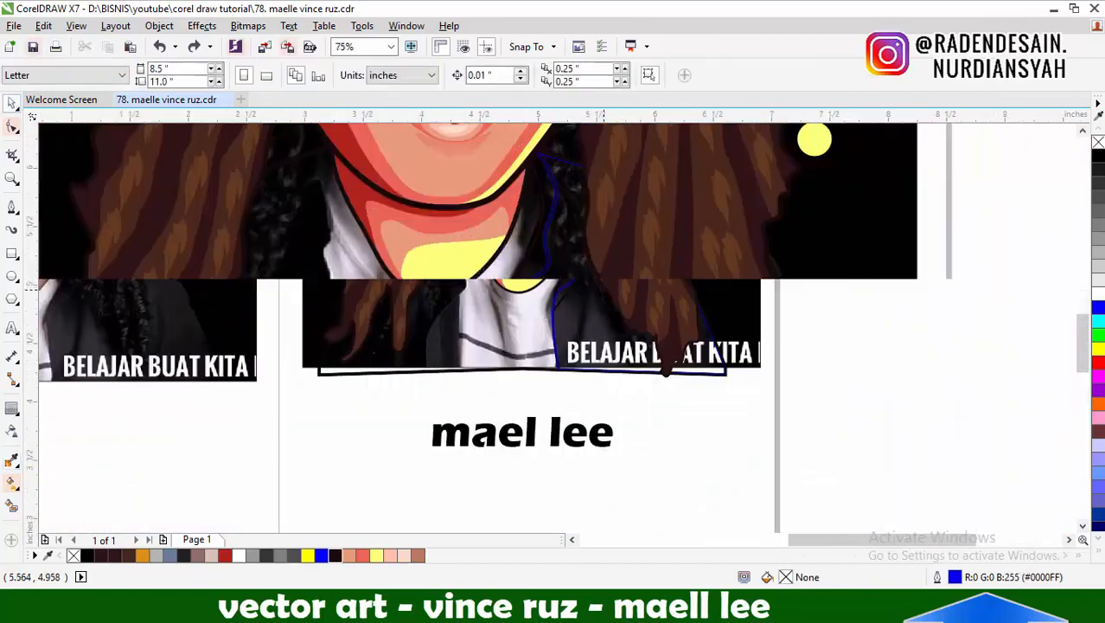
Sample dark brown #2E1415 from the hair and fill the jacket half beside the shirt with it
{"action": "left_click", "coordinate": [11, 207]}
{"action": "left_click", "coordinate": [11, 460]}
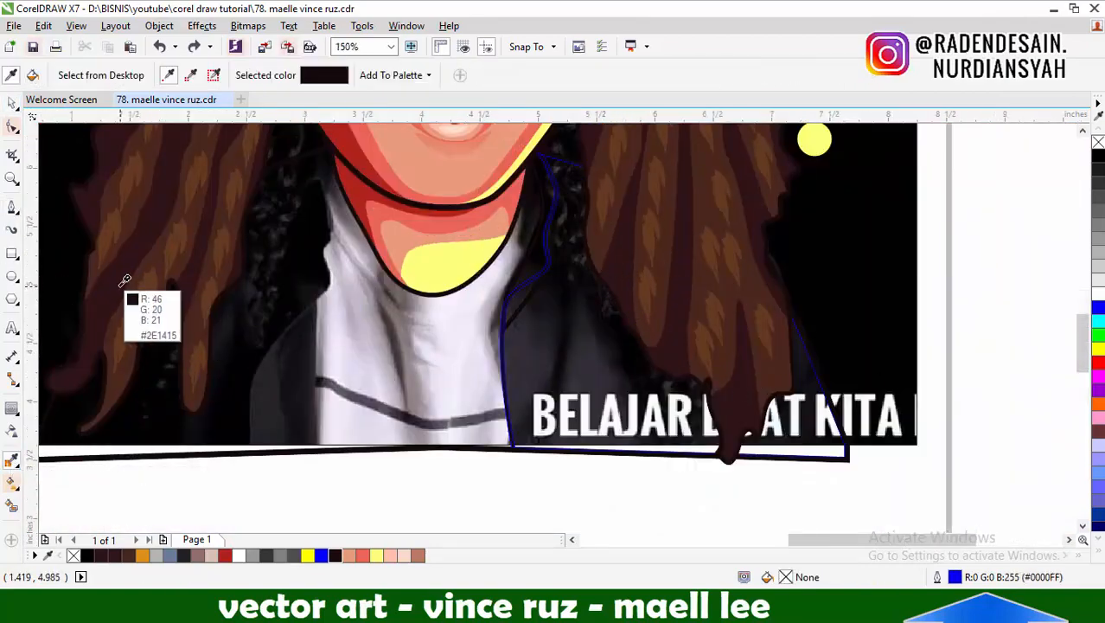
{"action": "left_click", "coordinate": [563, 304]}
{"action": "scroll", "coordinate": [562, 305], "scroll_direction": "down", "scroll_amount": 1}
{"action": "scroll", "coordinate": [566, 312], "scroll_direction": "up", "scroll_amount": 1}
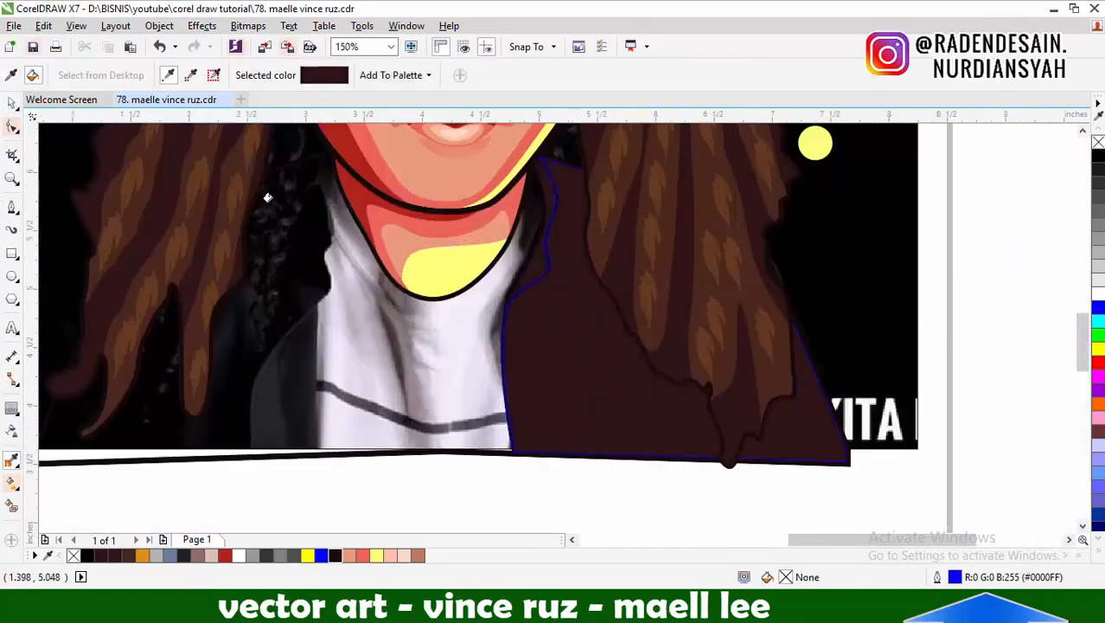
Try grey #524F5A sampled from the photo's jacket as the fill of the jacket half
{"action": "left_click", "coordinate": [11, 102]}
{"action": "left_click", "coordinate": [562, 346]}
{"action": "left_click", "coordinate": [12, 460]}
{"action": "left_click", "coordinate": [259, 398]}
{"action": "left_click", "coordinate": [556, 345]}
{"action": "scroll", "coordinate": [556, 343], "scroll_direction": "down", "scroll_amount": 1}
{"action": "left_click", "coordinate": [497, 422], "text": "shift"}
{"action": "left_click", "coordinate": [553, 380]}
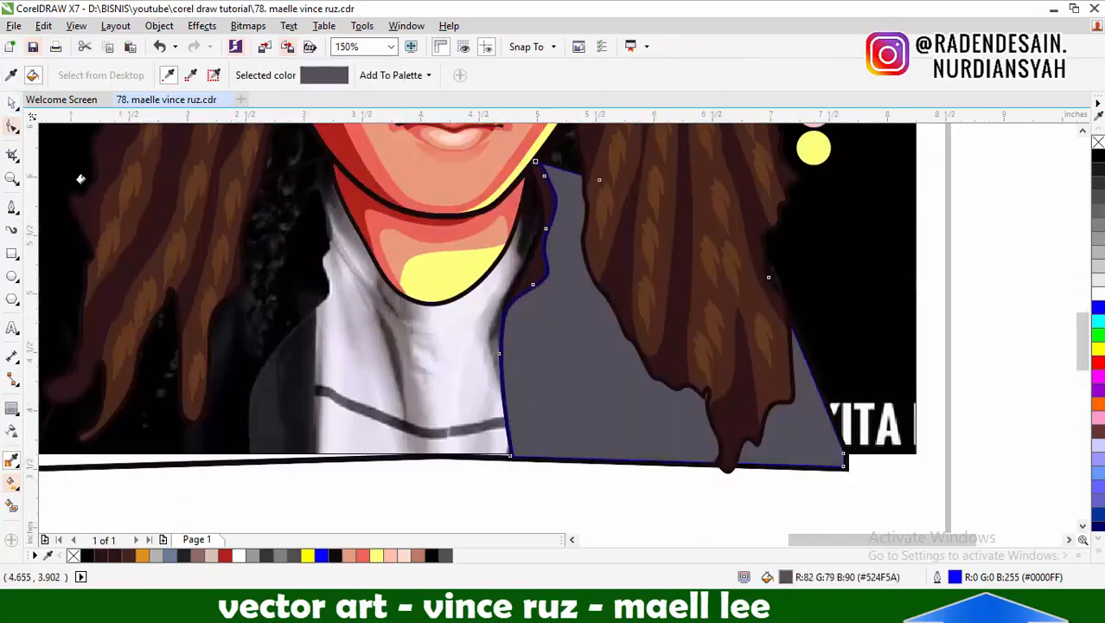
{"action": "left_click", "coordinate": [11, 103]}
{"action": "double_click", "coordinate": [786, 577]}
{"action": "left_click", "coordinate": [1049, 146]}
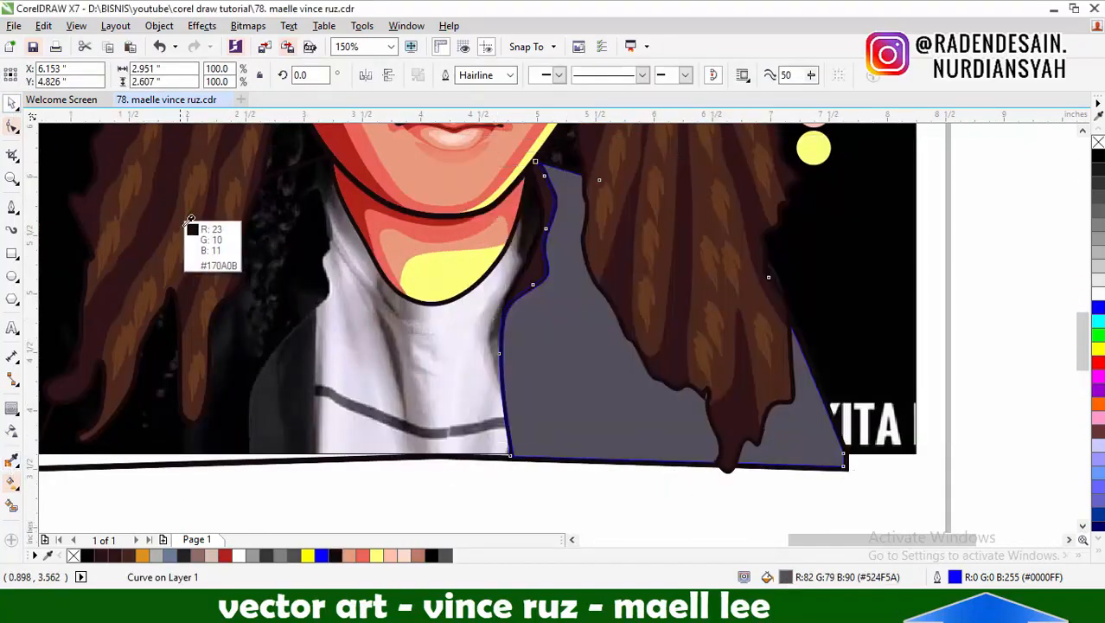
Fill the jacket half with brown #49271E sampled from the artwork
{"action": "scroll", "coordinate": [525, 333], "scroll_direction": "down", "scroll_amount": 3}
{"action": "scroll", "coordinate": [530, 268], "scroll_direction": "up", "scroll_amount": 3}
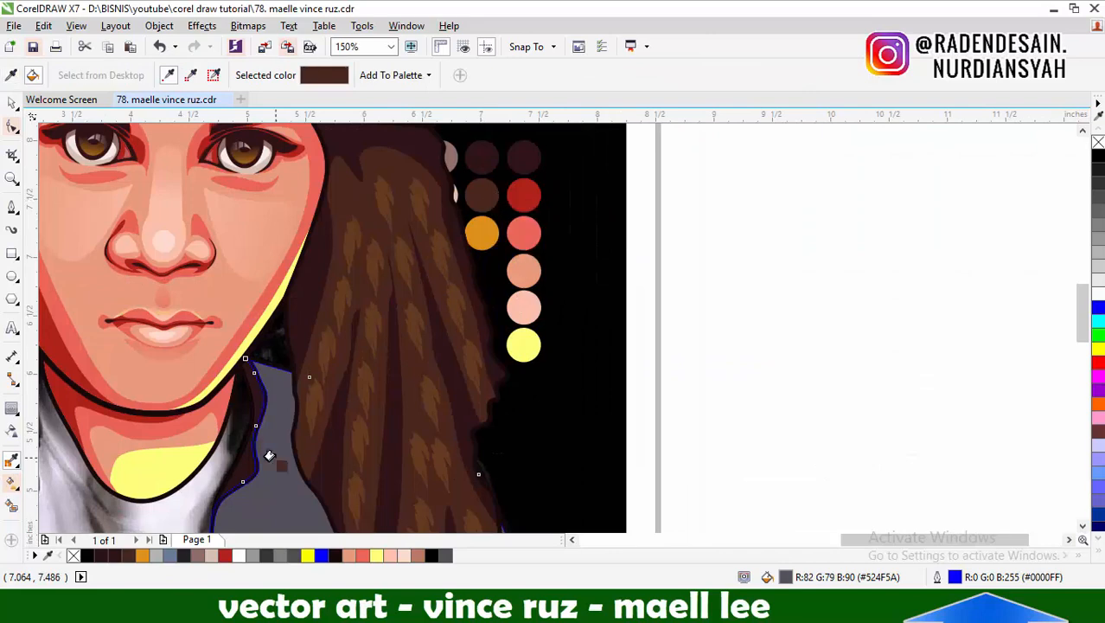
{"action": "left_click", "coordinate": [269, 456]}
{"action": "scroll", "coordinate": [286, 454], "scroll_direction": "down", "scroll_amount": 1}
{"action": "scroll", "coordinate": [447, 444], "scroll_direction": "up", "scroll_amount": 1}
{"action": "scroll", "coordinate": [454, 429], "scroll_direction": "down", "scroll_amount": 1}
{"action": "scroll", "coordinate": [610, 208], "scroll_direction": "up", "scroll_amount": 1}
Draw a closed shape about 2.99 × 3.18 in around the hair tips and keep only its intersection with the jacket half
{"action": "left_click", "coordinate": [12, 207]}
{"action": "scroll", "coordinate": [455, 251], "scroll_direction": "down", "scroll_amount": 1}
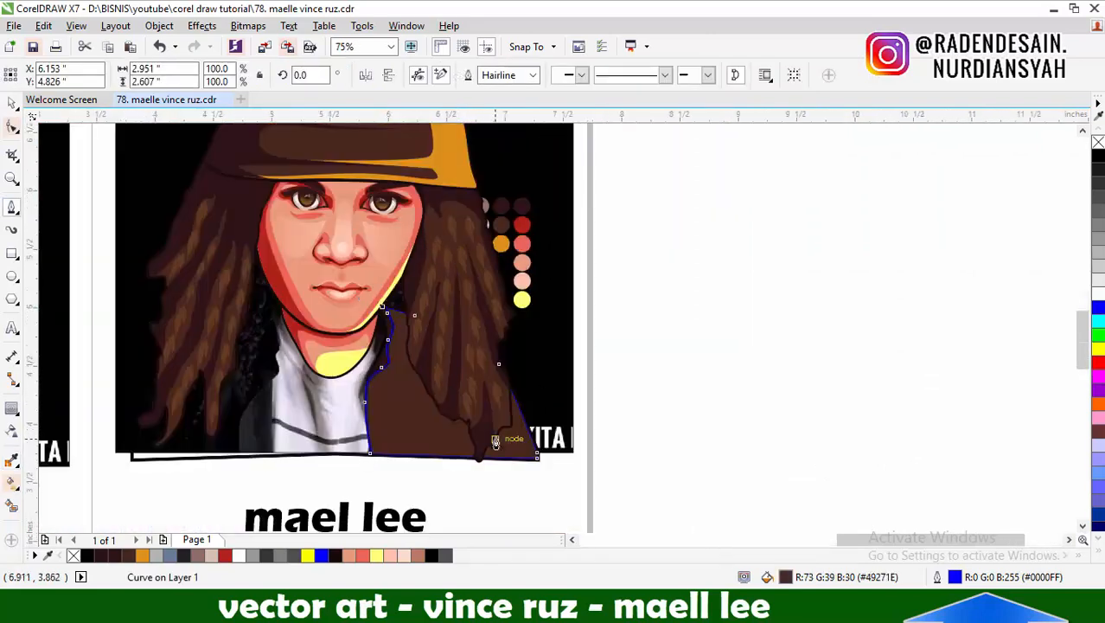
{"action": "scroll", "coordinate": [493, 436], "scroll_direction": "up", "scroll_amount": 1}
{"action": "left_click", "coordinate": [607, 399]}
{"action": "left_click_drag", "start_coordinate": [532, 429], "coordinate": [509, 460]}
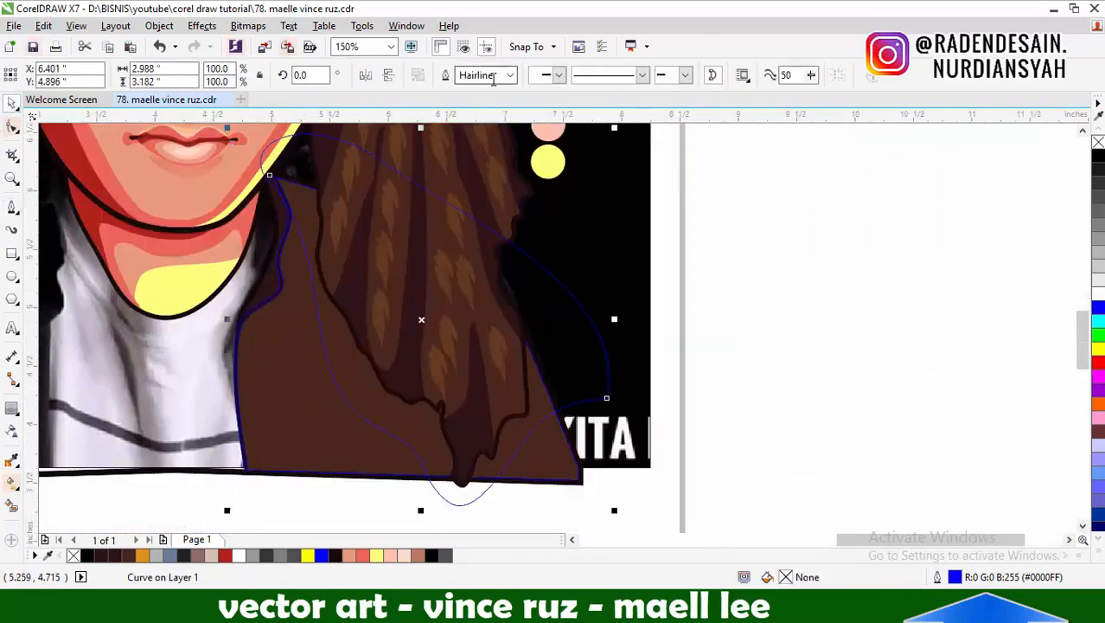
{"action": "left_click", "coordinate": [494, 76]}
{"action": "left_click", "coordinate": [516, 449]}
{"action": "key", "text": "Delete"}
Fill the hair-shadow shape on the jacket with dark brown #2E1415 and remove its outline
{"action": "left_click", "coordinate": [12, 460]}
{"action": "left_click", "coordinate": [349, 290]}
{"action": "left_click", "coordinate": [340, 350]}
{"action": "left_click", "coordinate": [12, 103]}
{"action": "left_click", "coordinate": [342, 353]}
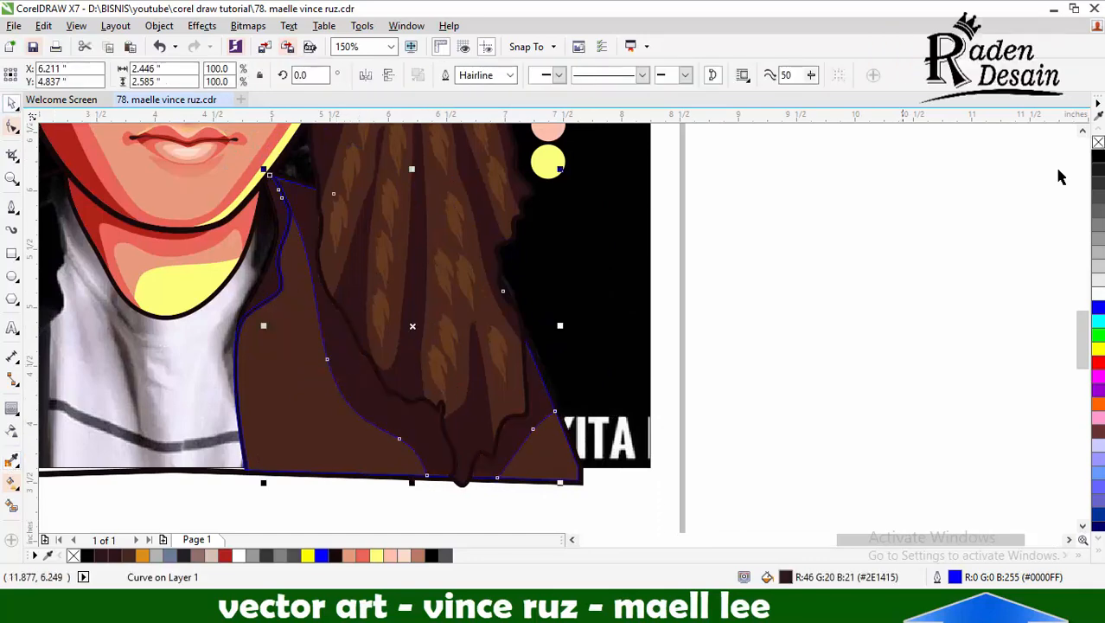
{"action": "right_click", "coordinate": [1098, 142]}
{"action": "left_click", "coordinate": [994, 203]}
Draw a closed curved shape for the shadow along the jacket's inner collar and front edge
{"action": "scroll", "coordinate": [744, 332], "scroll_direction": "down", "scroll_amount": 1}
{"action": "left_click", "coordinate": [11, 208]}
{"action": "scroll", "coordinate": [519, 320], "scroll_direction": "up", "scroll_amount": 1}
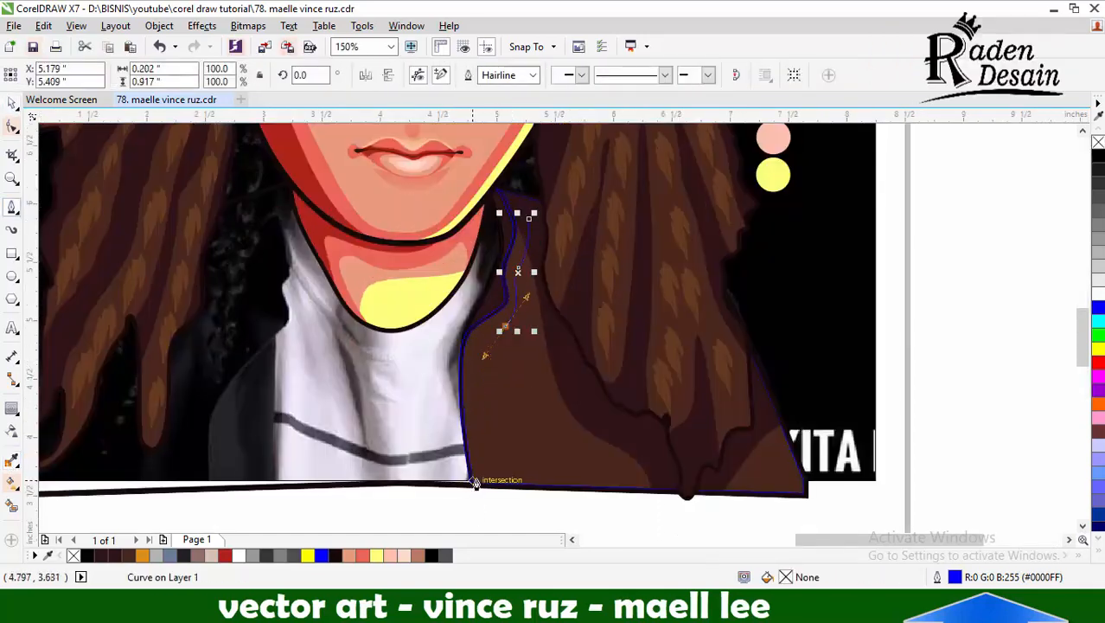
{"action": "left_click_drag", "start_coordinate": [474, 482], "coordinate": [474, 537]}
{"action": "left_click_drag", "start_coordinate": [429, 399], "coordinate": [424, 350]}
{"action": "left_click_drag", "start_coordinate": [504, 143], "coordinate": [520, 121]}
{"action": "left_click", "coordinate": [530, 211]}
Intersect the drawn shape with the jacket half as a dark brown edge shadow and delete the drawn shape
{"action": "left_click", "coordinate": [12, 103]}
{"action": "left_click", "coordinate": [506, 365], "text": "shift"}
{"action": "left_click", "coordinate": [493, 77]}
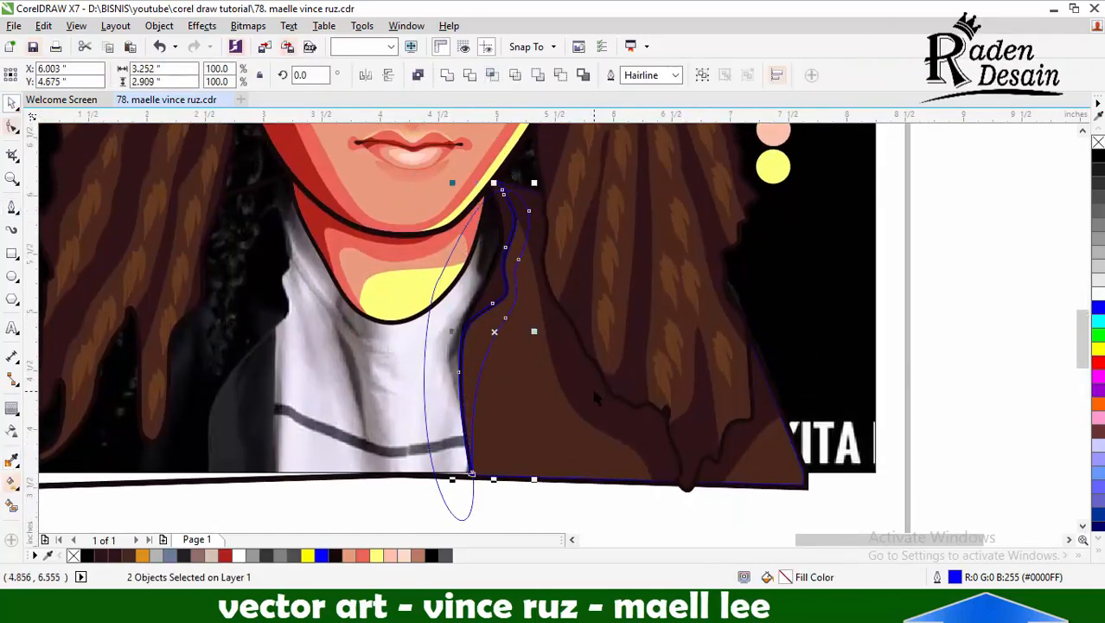
{"action": "left_click", "coordinate": [594, 391], "text": "shift"}
{"action": "left_click", "coordinate": [447, 76]}
{"action": "left_click", "coordinate": [432, 449]}
{"action": "key", "text": "Delete"}
Draw a narrow closed highlight shape along the lower front edge of the jacket, overlapping the shirt
{"action": "left_click", "coordinate": [11, 208]}
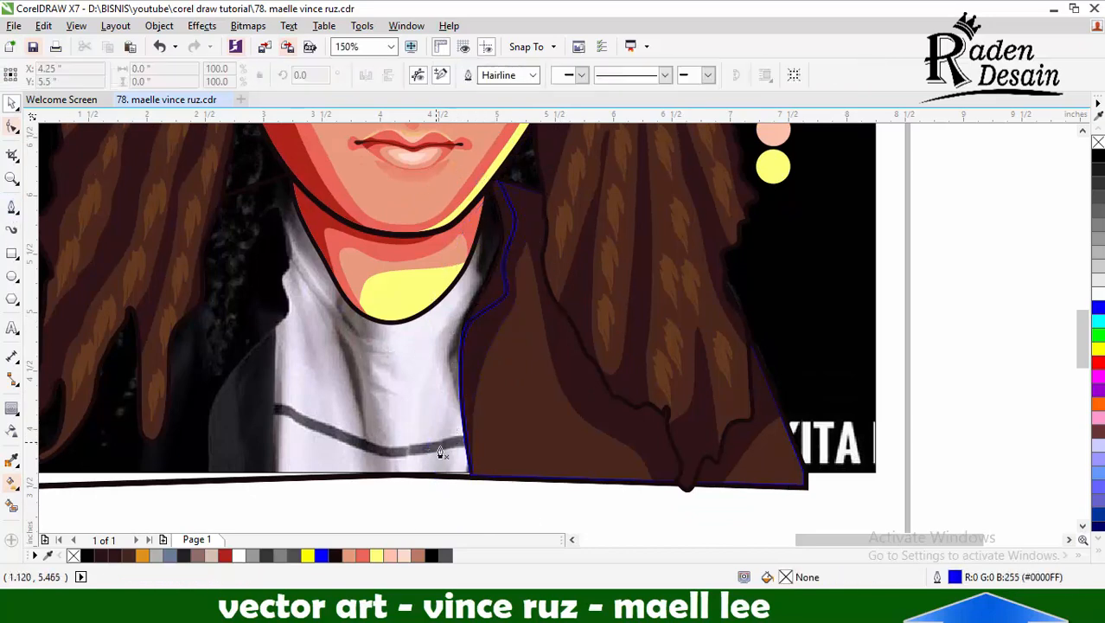
{"action": "scroll", "coordinate": [441, 453], "scroll_direction": "up", "scroll_amount": 1}
{"action": "left_click_drag", "start_coordinate": [437, 180], "coordinate": [454, 151]}
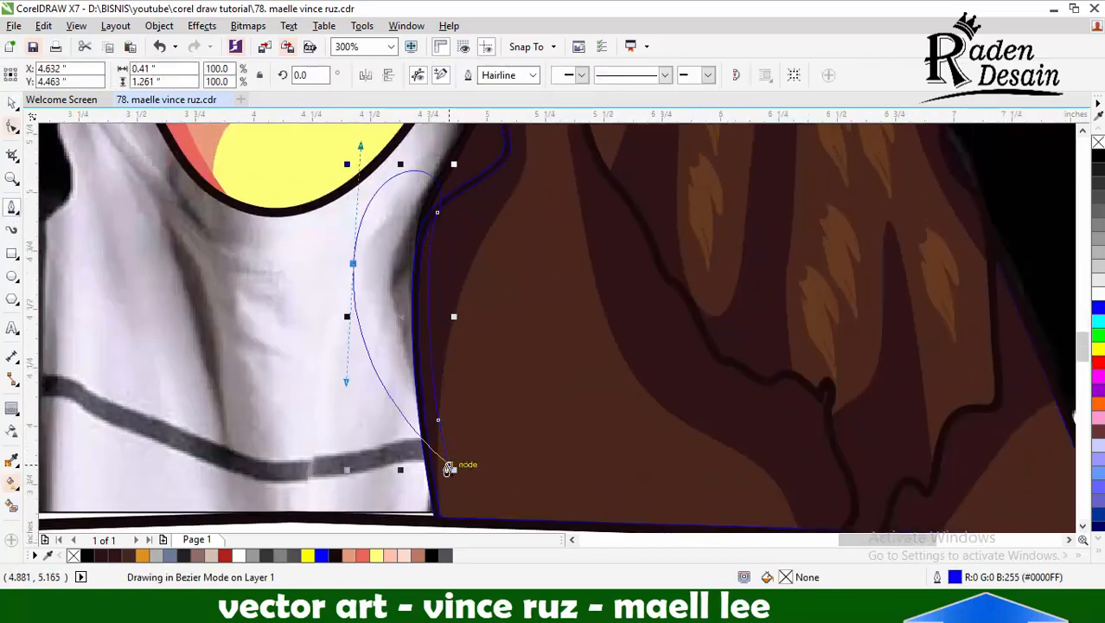
{"action": "left_click_drag", "start_coordinate": [448, 466], "coordinate": [447, 494]}
Intersect the highlight shape with the jacket front, fill the sliver orange without outline, and delete the drawn shape
{"action": "key", "text": "space"}
{"action": "left_click", "coordinate": [444, 172], "text": "shift"}
{"action": "left_click", "coordinate": [494, 76]}
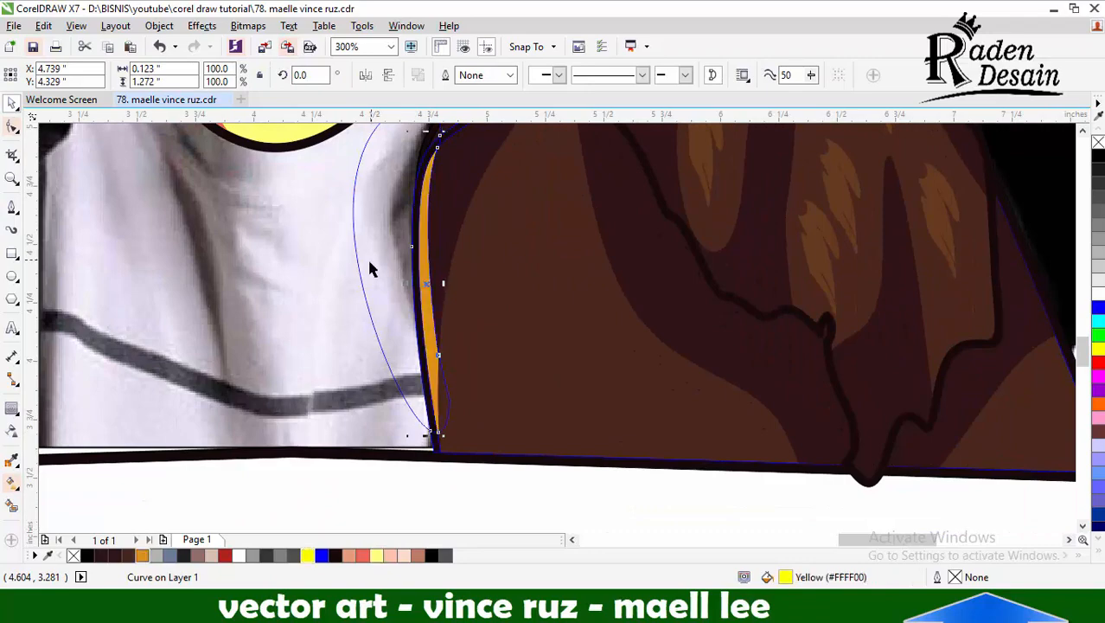
{"action": "left_click", "coordinate": [358, 262]}
{"action": "key", "text": "Delete"}
Remove the outline from the near-black line along the jacket's inner edge
{"action": "scroll", "coordinate": [523, 333], "scroll_direction": "down", "scroll_amount": 3}
{"action": "scroll", "coordinate": [527, 300], "scroll_direction": "up", "scroll_amount": 3}
{"action": "left_click", "coordinate": [494, 299]}
{"action": "right_click", "coordinate": [73, 555]}
Draw a closed curved highlight shape following the upper collar edge from the jaw down to the collar fold
{"action": "key", "text": "space"}
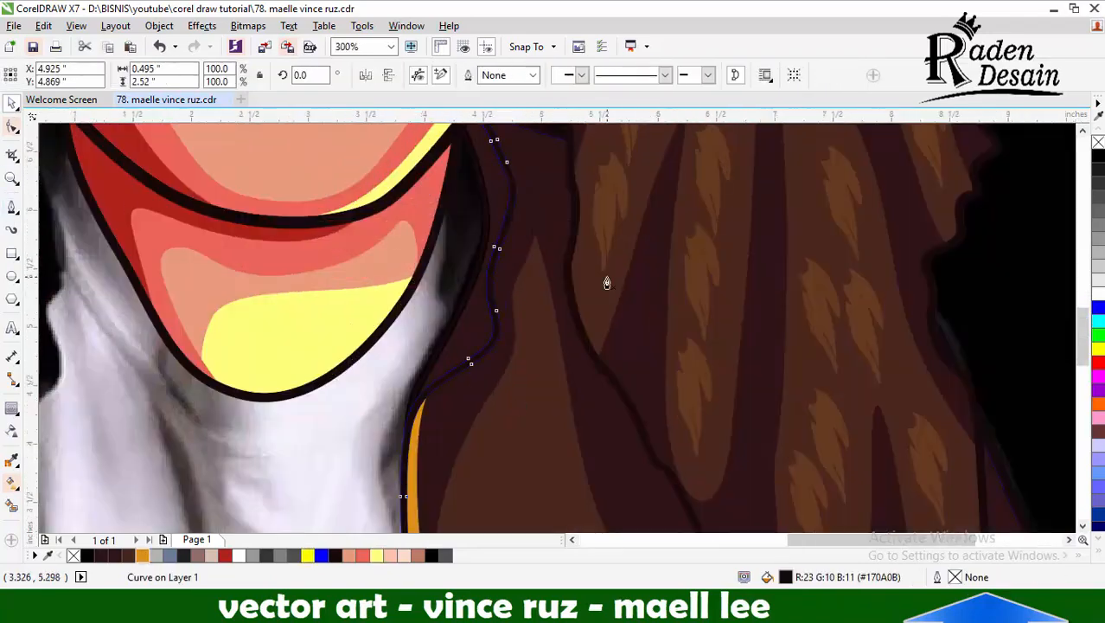
{"action": "scroll", "coordinate": [550, 259], "scroll_direction": "up", "scroll_amount": 2}
{"action": "left_click", "coordinate": [494, 138]}
{"action": "scroll", "coordinate": [524, 353], "scroll_direction": "down", "scroll_amount": 2}
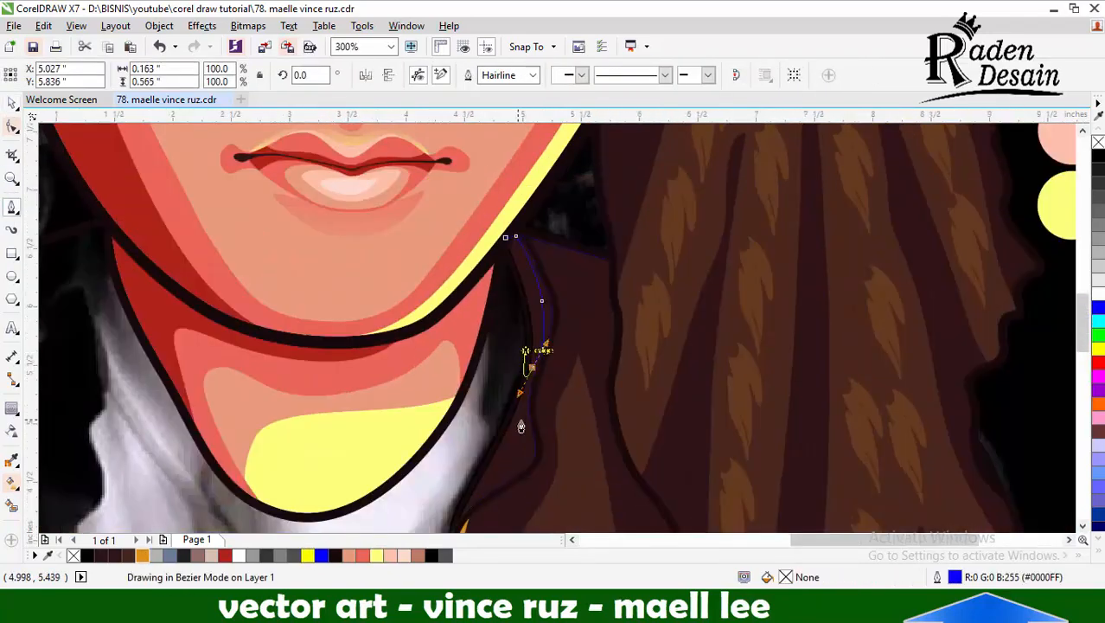
{"action": "scroll", "coordinate": [520, 450], "scroll_direction": "up", "scroll_amount": 2}
{"action": "left_click_drag", "start_coordinate": [545, 300], "coordinate": [540, 324]}
{"action": "left_click_drag", "start_coordinate": [440, 414], "coordinate": [398, 434]}
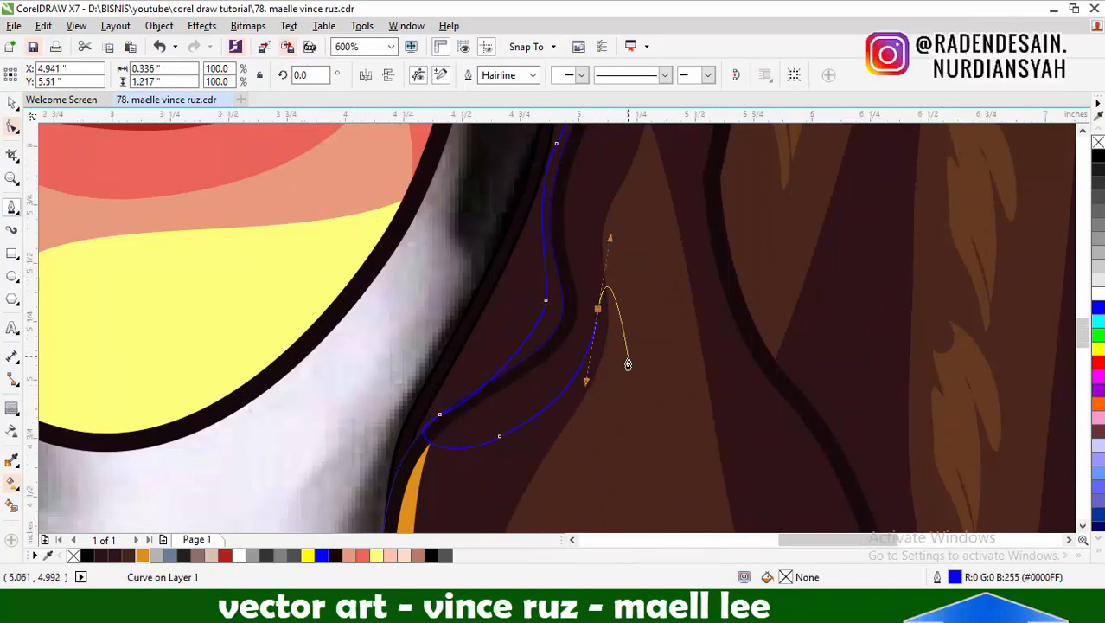
{"action": "scroll", "coordinate": [628, 357], "scroll_direction": "down", "scroll_amount": 2}
{"action": "scroll", "coordinate": [643, 236], "scroll_direction": "up", "scroll_amount": 1}
{"action": "left_click_drag", "start_coordinate": [628, 264], "coordinate": [565, 217]}
Cut the collar highlight from the drawn shape as an orange sliver along the collar edge
{"action": "left_click", "coordinate": [12, 103]}
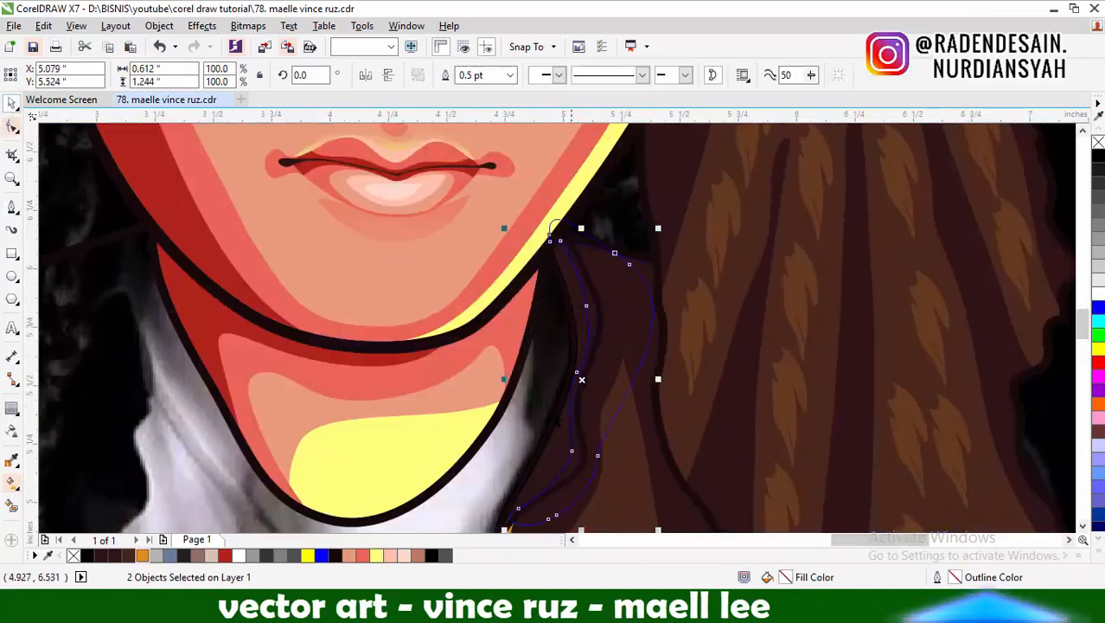
{"action": "key", "text": "Escape"}
{"action": "scroll", "coordinate": [623, 316], "scroll_direction": "down", "scroll_amount": 4}
{"action": "scroll", "coordinate": [624, 275], "scroll_direction": "down", "scroll_amount": 1}
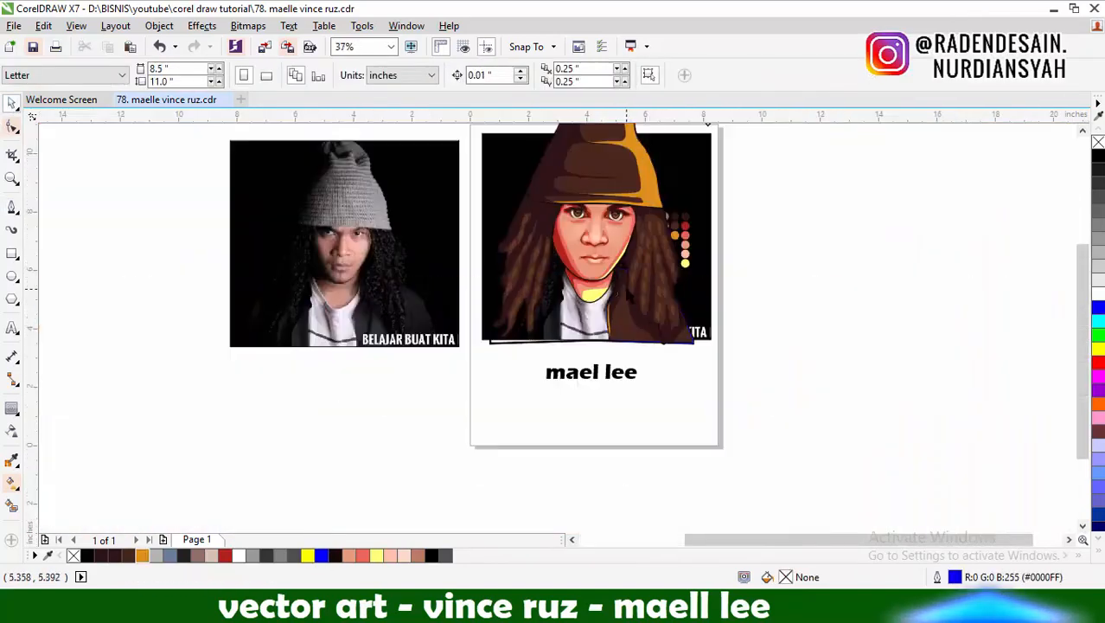
{"action": "scroll", "coordinate": [626, 286], "scroll_direction": "up", "scroll_amount": 1}
{"action": "key", "text": "space"}
{"action": "scroll", "coordinate": [584, 401], "scroll_direction": "up", "scroll_amount": 1}
{"action": "scroll", "coordinate": [585, 401], "scroll_direction": "down", "scroll_amount": 1}
Remove the outlines from all pieces of the jacket half together
{"action": "left_click", "coordinate": [15, 106]}
{"action": "left_click_drag", "start_coordinate": [912, 223], "coordinate": [549, 422]}
{"action": "right_click", "coordinate": [1098, 142]}
{"action": "key", "text": "Escape"}
{"action": "scroll", "coordinate": [736, 374], "scroll_direction": "down", "scroll_amount": 1}
{"action": "scroll", "coordinate": [731, 385], "scroll_direction": "up", "scroll_amount": 2}
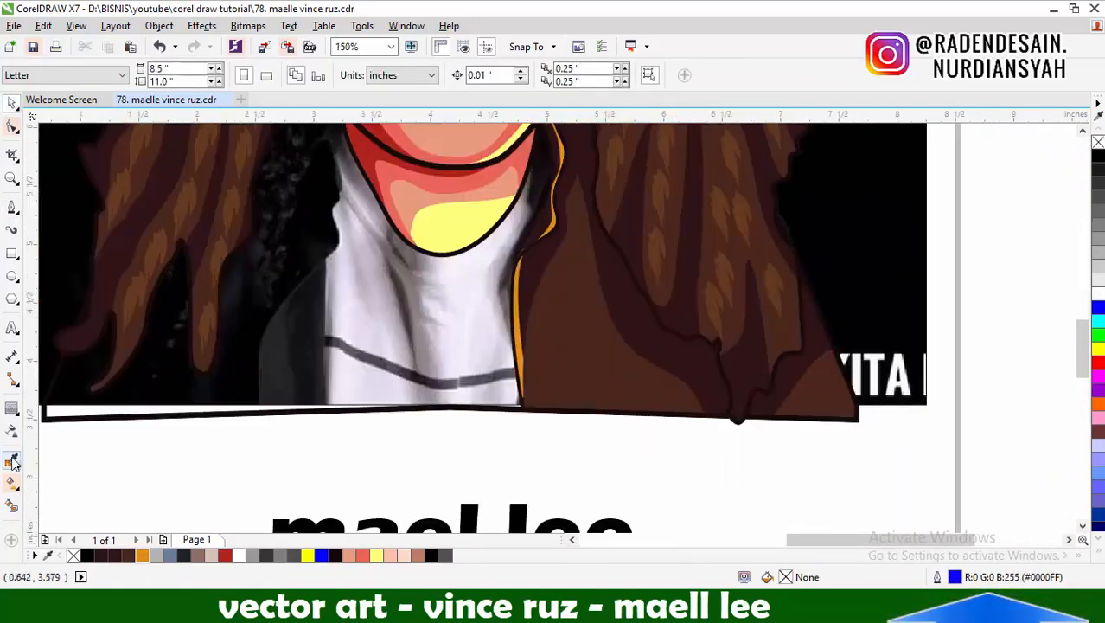
Apply jacket brown #49271E to the hair-shadow shape and darken it to #3E1E1A
{"action": "left_click", "coordinate": [12, 482]}
{"action": "left_click", "coordinate": [619, 320]}
{"action": "left_click", "coordinate": [12, 462]}
{"action": "left_click", "coordinate": [581, 344]}
{"action": "left_click", "coordinate": [634, 304]}
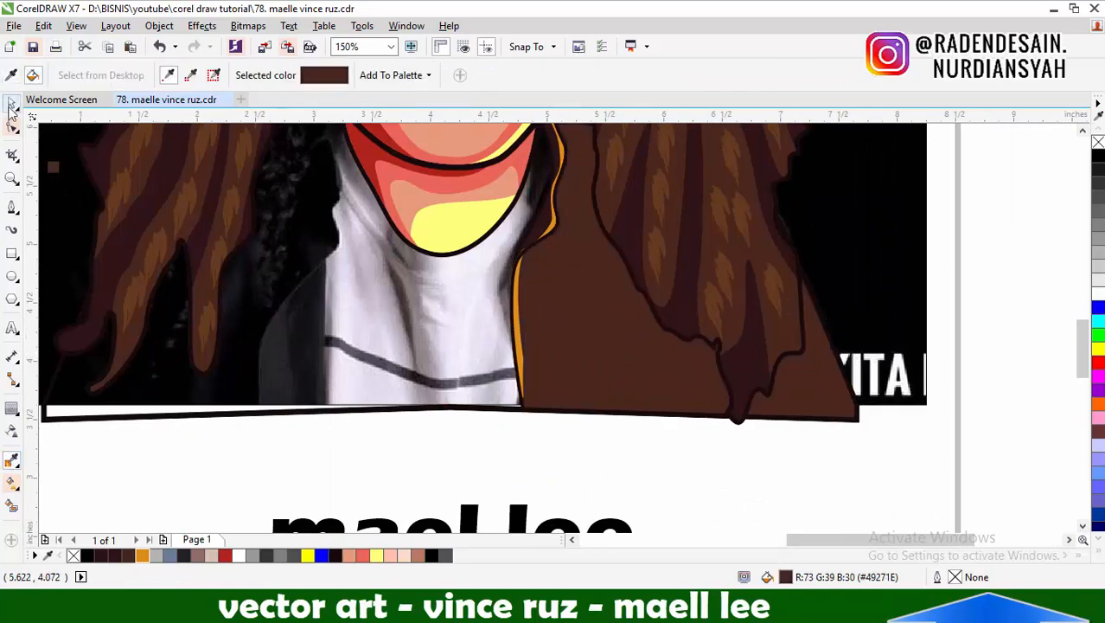
{"action": "left_click", "coordinate": [12, 104]}
{"action": "key", "text": "F3"}
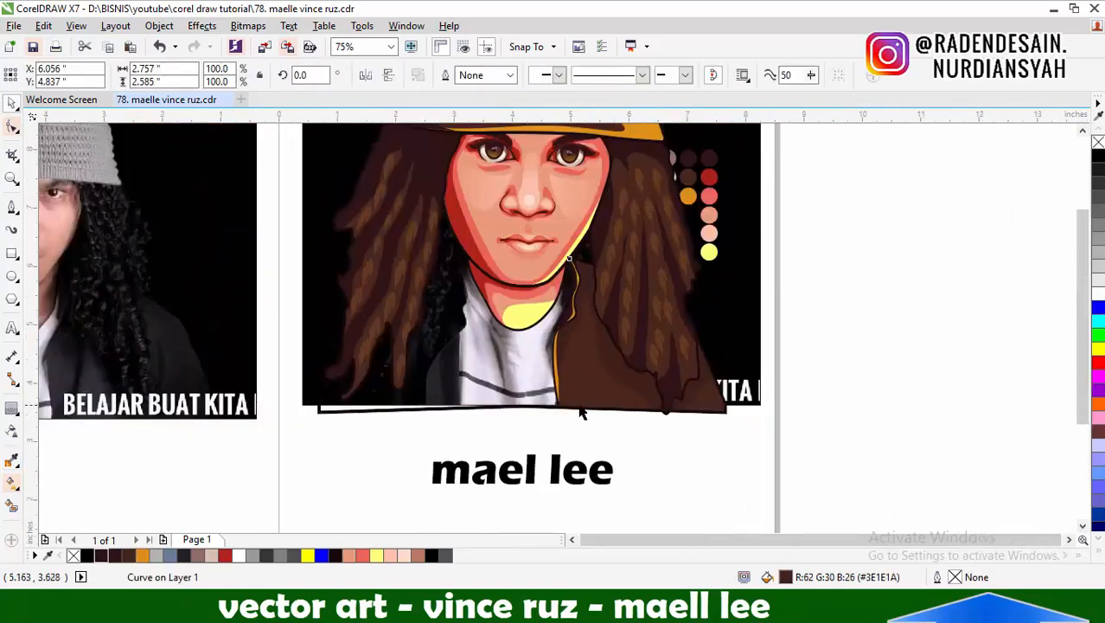
Select the seven jacket-half pieces, undo their trial move and group them
{"action": "left_click", "coordinate": [888, 300]}
{"action": "left_click_drag", "start_coordinate": [871, 243], "coordinate": [471, 458]}
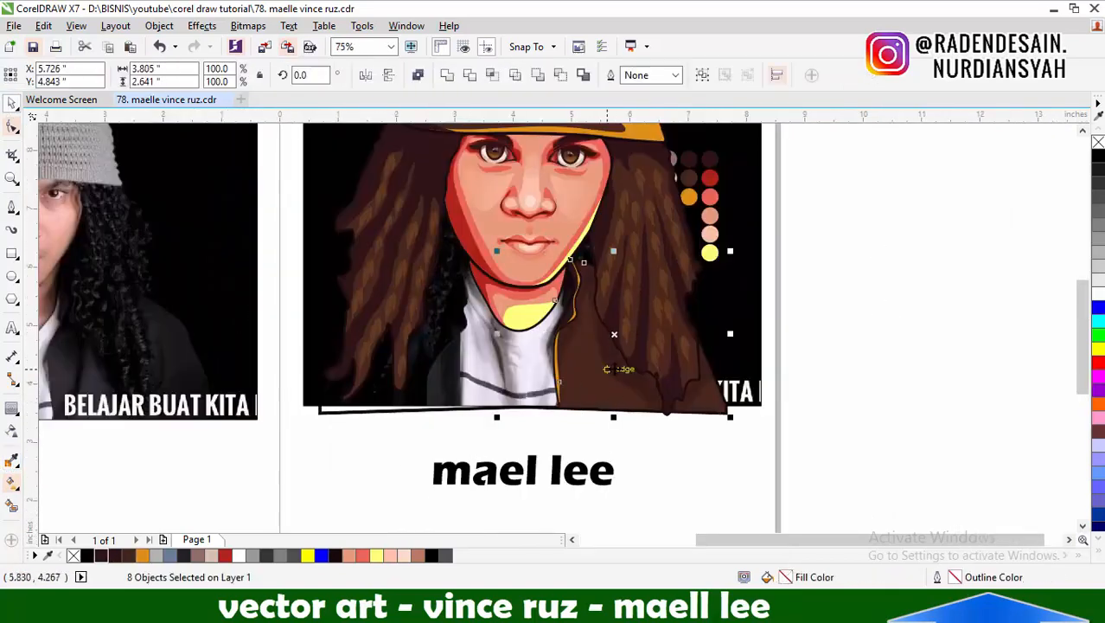
{"action": "left_click_drag", "start_coordinate": [610, 376], "coordinate": [413, 367]}
{"action": "key", "text": "ctrl+z"}
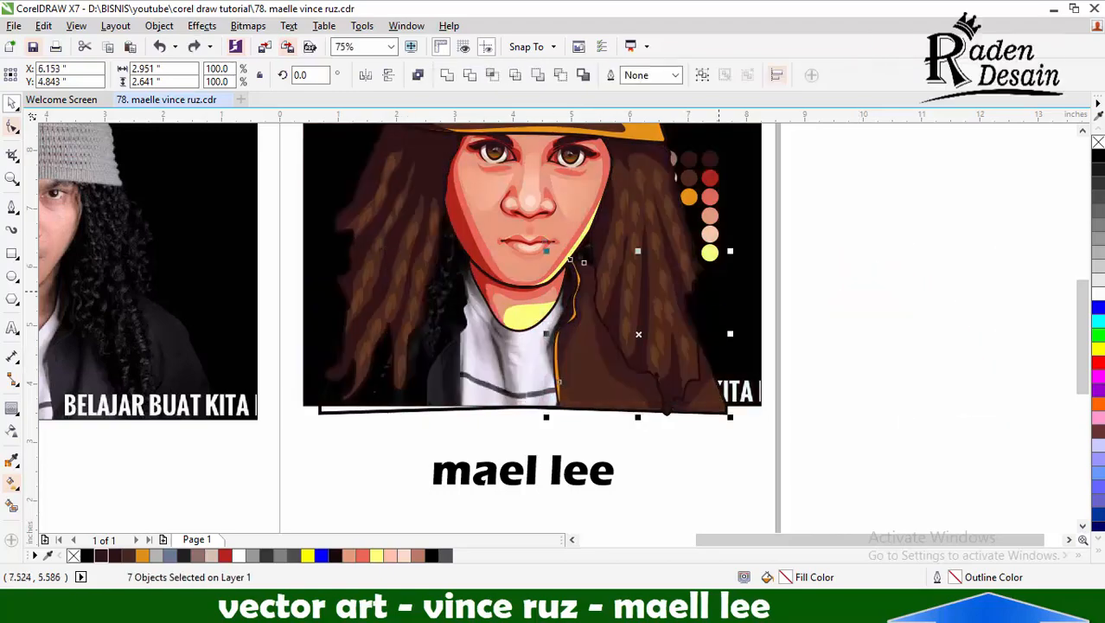
{"action": "key", "text": "ctrl+g"}
Copy the jacket group to the opposite side, mirror it horizontally and position its collar beside the neck
{"action": "left_click_drag", "start_coordinate": [609, 368], "coordinate": [401, 372]}
{"action": "left_click", "coordinate": [366, 75]}
{"action": "scroll", "coordinate": [492, 265], "scroll_direction": "up", "scroll_amount": 1}
{"action": "left_click_drag", "start_coordinate": [509, 264], "coordinate": [456, 259]}
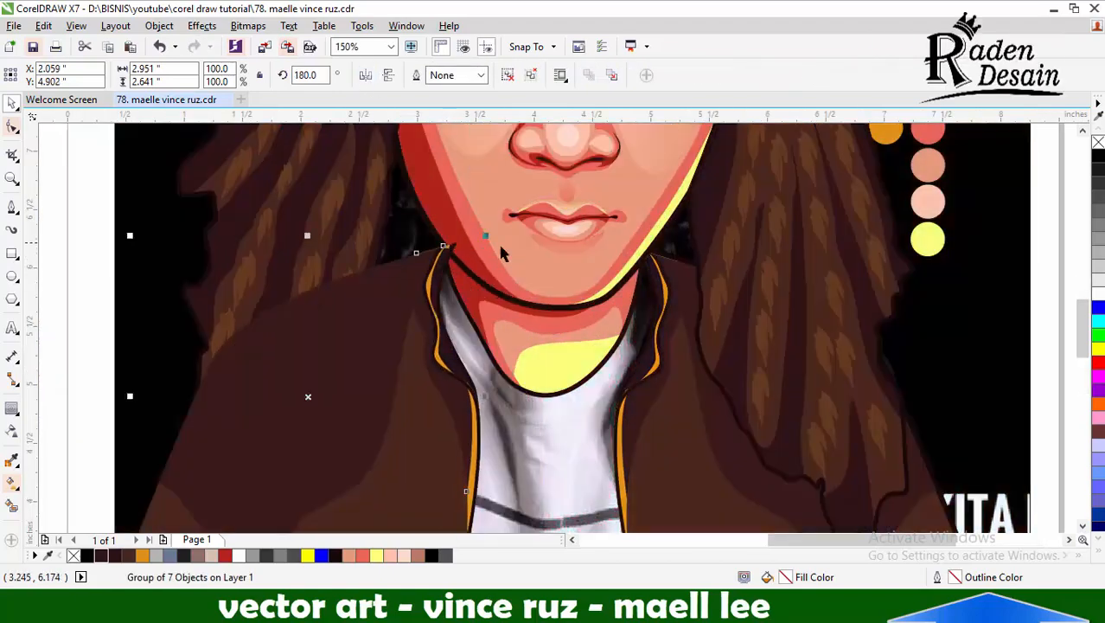
Fine-tune the mirrored jacket group's position to about X 2.056, Y 4.897 in so its collar tip meets the jaw
{"action": "scroll", "coordinate": [551, 242], "scroll_direction": "down", "scroll_amount": 1}
{"action": "scroll", "coordinate": [526, 391], "scroll_direction": "up", "scroll_amount": 2}
{"action": "left_click_drag", "start_coordinate": [481, 403], "coordinate": [489, 424]}
{"action": "scroll", "coordinate": [513, 381], "scroll_direction": "down", "scroll_amount": 2}
{"action": "scroll", "coordinate": [506, 245], "scroll_direction": "up", "scroll_amount": 2}
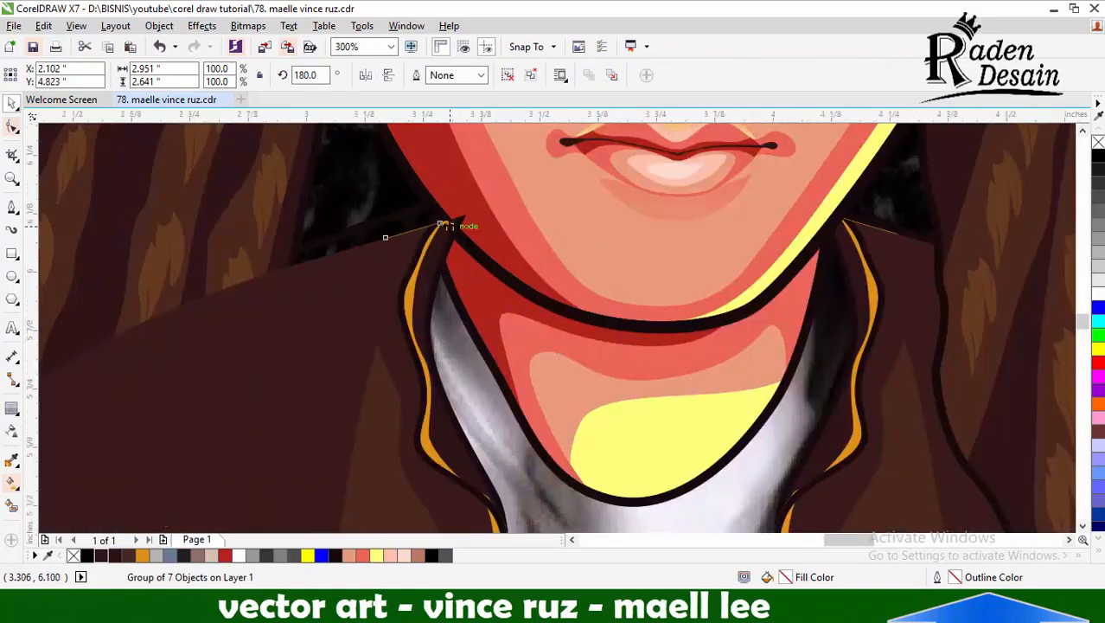
{"action": "left_click_drag", "start_coordinate": [448, 228], "coordinate": [438, 211]}
{"action": "scroll", "coordinate": [456, 234], "scroll_direction": "up", "scroll_amount": 1}
{"action": "scroll", "coordinate": [477, 281], "scroll_direction": "down", "scroll_amount": 3}
{"action": "scroll", "coordinate": [617, 242], "scroll_direction": "down", "scroll_amount": 2}
{"action": "scroll", "coordinate": [619, 184], "scroll_direction": "up", "scroll_amount": 1}
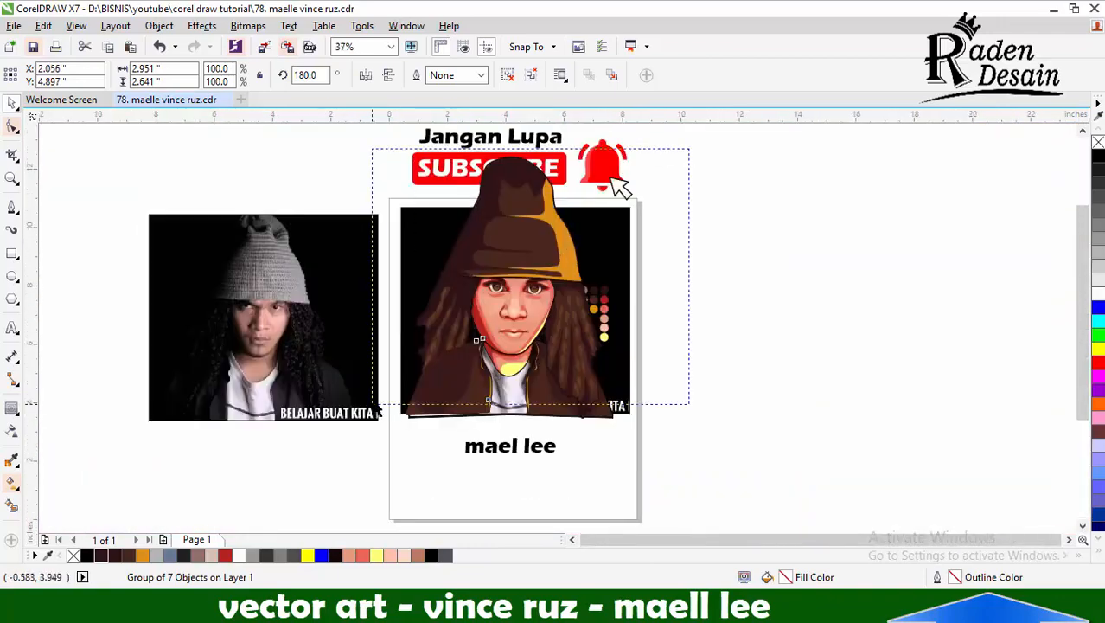
Try to move the jacket away from the portrait and undo the move
{"action": "left_click", "coordinate": [530, 235]}
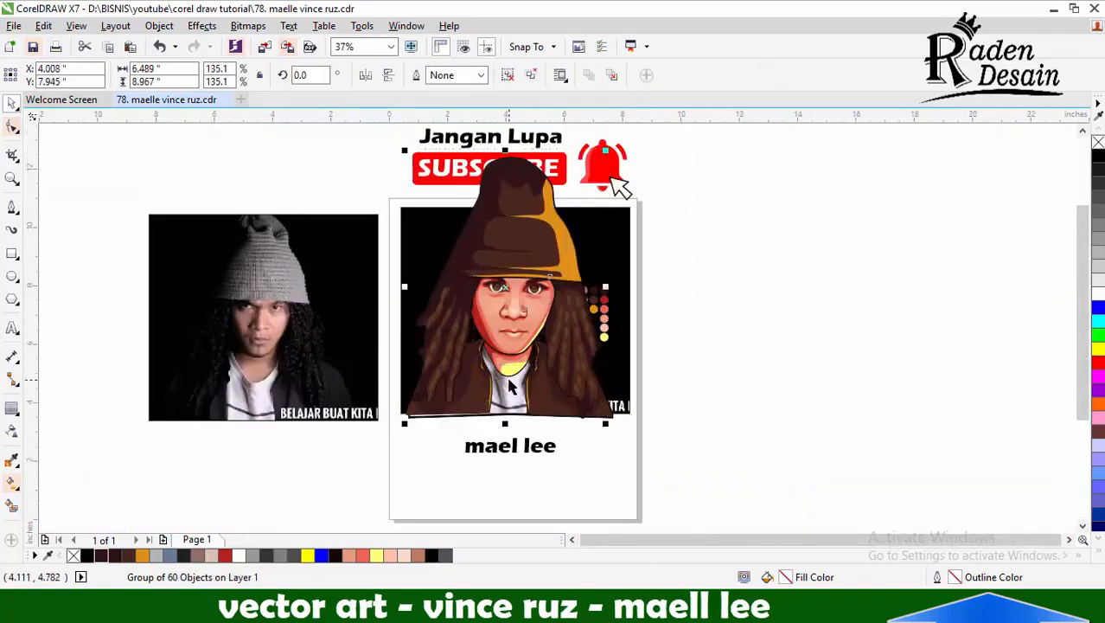
{"action": "scroll", "coordinate": [511, 387], "scroll_direction": "up", "scroll_amount": 3}
{"action": "scroll", "coordinate": [452, 304], "scroll_direction": "down", "scroll_amount": 2}
{"action": "key", "text": "Escape"}
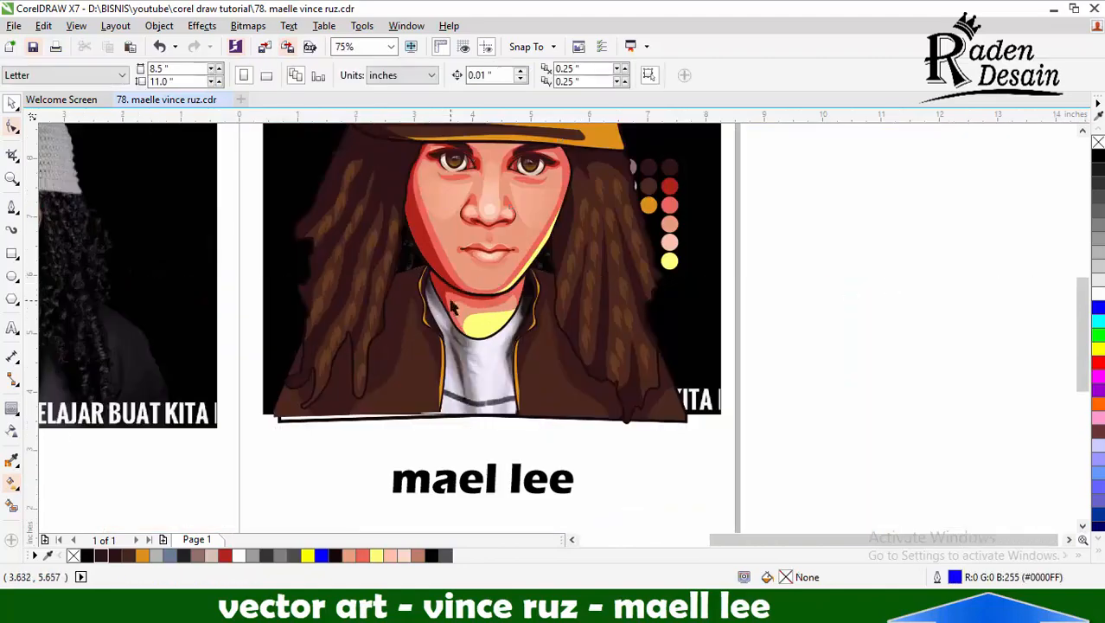
{"action": "left_click_drag", "start_coordinate": [517, 377], "coordinate": [789, 369]}
{"action": "key", "text": "ctrl+z"}
{"action": "key", "text": "ctrl+z"}
{"action": "scroll", "coordinate": [418, 417], "scroll_direction": "up", "scroll_amount": 1}
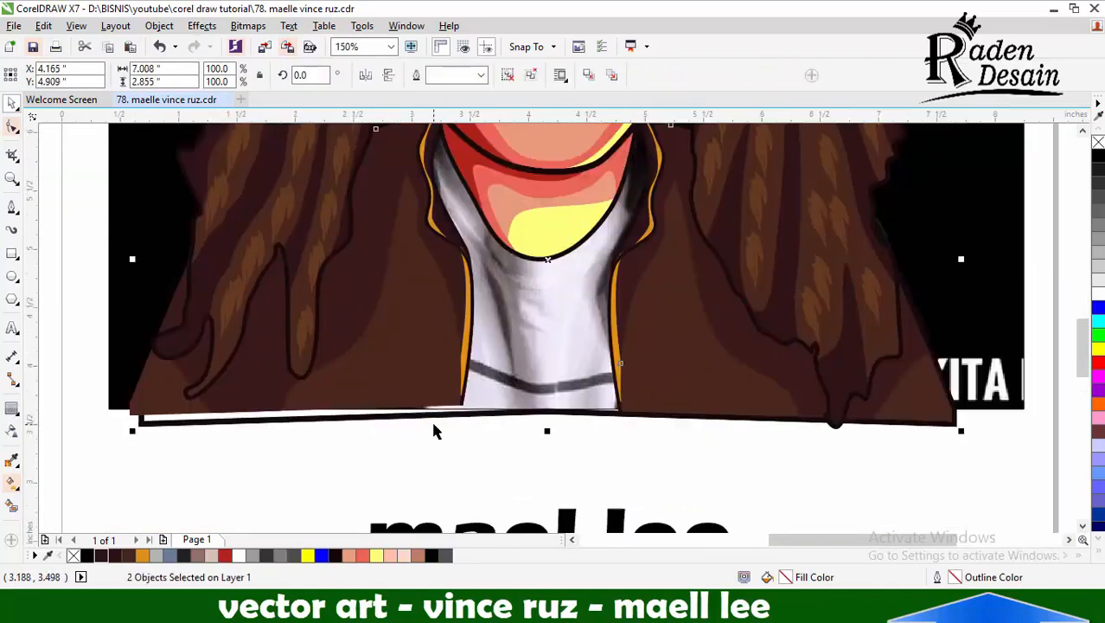
Group the two jacket halves and enclose the jacket half on the torso's right side with a closed curve for cutting
{"action": "key", "text": "ctrl+g"}
{"action": "scroll", "coordinate": [433, 421], "scroll_direction": "down", "scroll_amount": 1}
{"action": "left_click", "coordinate": [11, 208]}
{"action": "left_click", "coordinate": [498, 217]}
{"action": "left_click_drag", "start_coordinate": [501, 445], "coordinate": [520, 449]}
{"action": "left_click_drag", "start_coordinate": [766, 470], "coordinate": [778, 454]}
{"action": "left_click_drag", "start_coordinate": [762, 273], "coordinate": [732, 252]}
{"action": "left_click_drag", "start_coordinate": [497, 217], "coordinate": [473, 228]}
{"action": "left_click", "coordinate": [553, 380], "text": "shift"}
{"action": "left_click", "coordinate": [636, 75]}
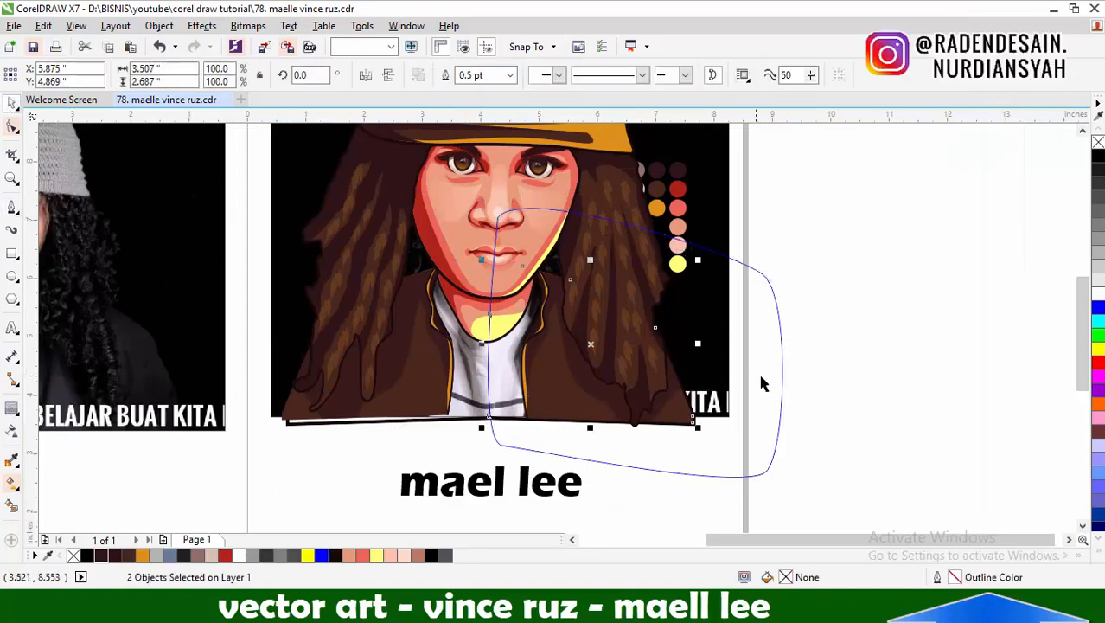
Try to delete the cutting curve and opposite jacket half and move the remaining jacket aside, undoing these changes and a trial move of the curve
{"action": "left_click", "coordinate": [782, 371]}
{"action": "key", "text": "Delete"}
{"action": "left_click", "coordinate": [417, 372]}
{"action": "key", "text": "Delete"}
{"action": "left_click_drag", "start_coordinate": [554, 370], "coordinate": [445, 370]}
{"action": "key", "text": "ctrl+z"}
{"action": "left_click_drag", "start_coordinate": [572, 410], "coordinate": [873, 335]}
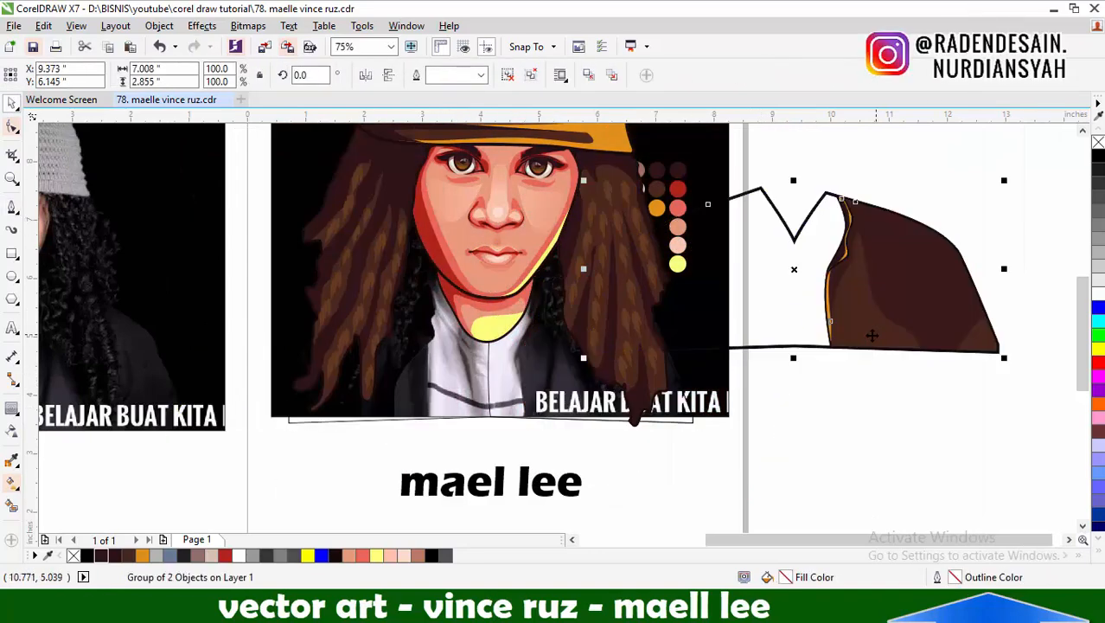
{"action": "key", "text": "ctrl+z"}
{"action": "key", "text": "ctrl+z"}
{"action": "key", "text": "ctrl+z"}
{"action": "key", "text": "ctrl+z"}
{"action": "key", "text": "ctrl+z"}
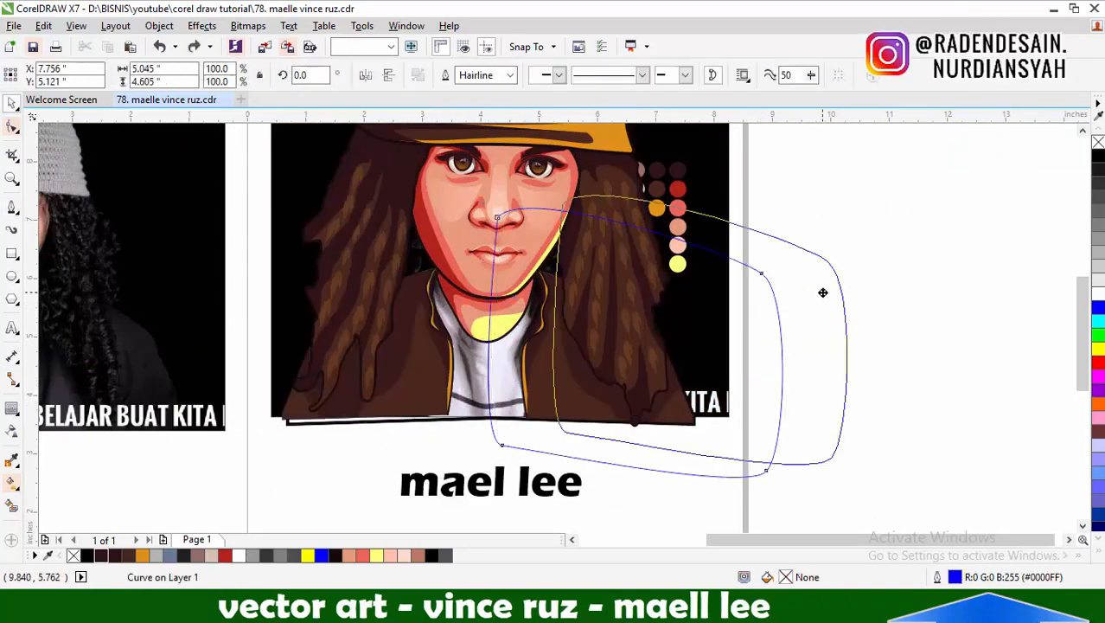
{"action": "left_click", "coordinate": [562, 391], "text": "shift"}
{"action": "left_click_drag", "start_coordinate": [563, 390], "coordinate": [701, 299]}
{"action": "key", "text": "ctrl+z"}
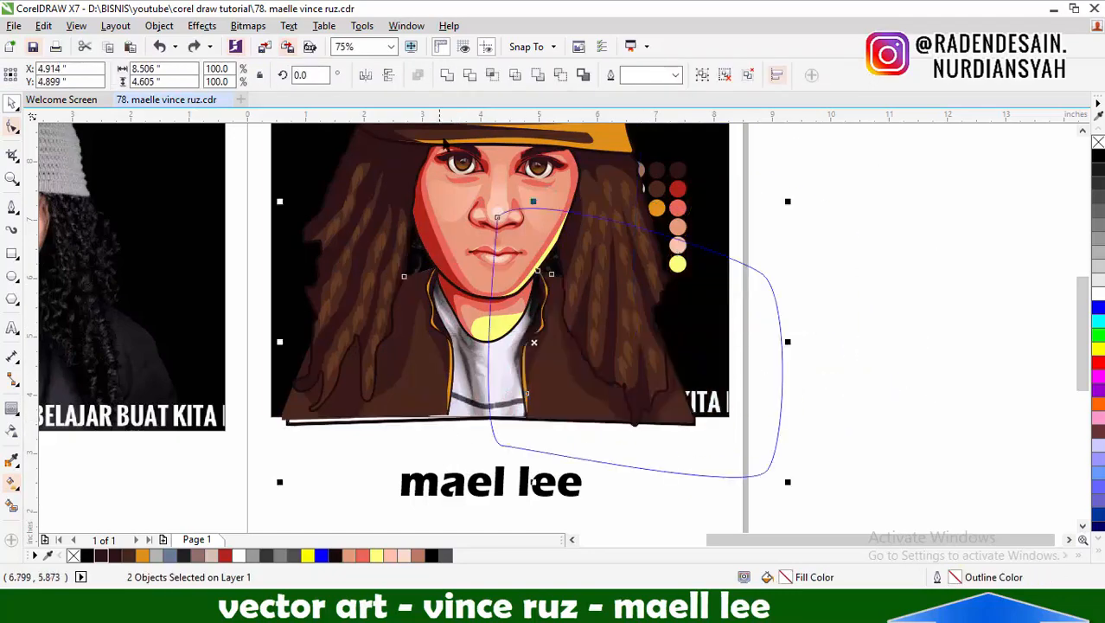
Group the cut-out jacket half and remove the cutting curve and the old opposite half
{"action": "key", "text": "ctrl+g"}
{"action": "left_click", "coordinate": [781, 347]}
{"action": "key", "text": "Delete"}
{"action": "left_click", "coordinate": [419, 372]}
{"action": "key", "text": "Delete"}
Place a horizontally mirrored copy of the jacket-half group on the opposite side at about X 2.326, Y 4.916 in
{"action": "left_click_drag", "start_coordinate": [564, 378], "coordinate": [432, 381]}
{"action": "right_click", "coordinate": [432, 380]}
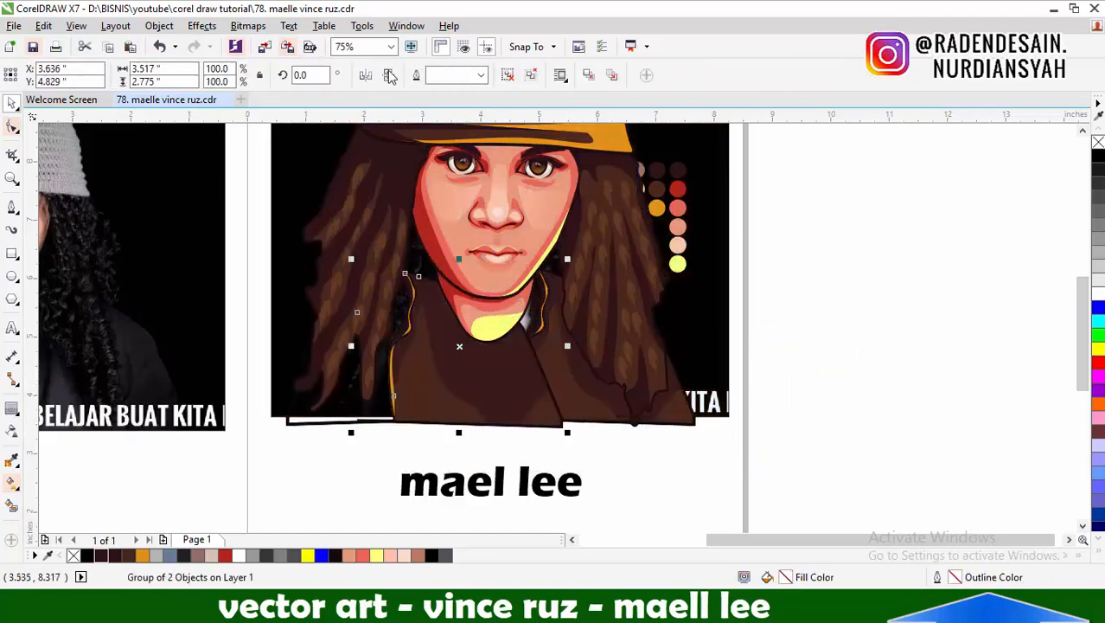
{"action": "left_click", "coordinate": [365, 75]}
{"action": "left_click_drag", "start_coordinate": [559, 306], "coordinate": [483, 298]}
{"action": "scroll", "coordinate": [434, 265], "scroll_direction": "up", "scroll_amount": 2}
{"action": "left_click_drag", "start_coordinate": [446, 264], "coordinate": [451, 277]}
{"action": "scroll", "coordinate": [561, 264], "scroll_direction": "down", "scroll_amount": 2}
{"action": "scroll", "coordinate": [532, 433], "scroll_direction": "up", "scroll_amount": 1}
{"action": "scroll", "coordinate": [608, 419], "scroll_direction": "down", "scroll_amount": 3}
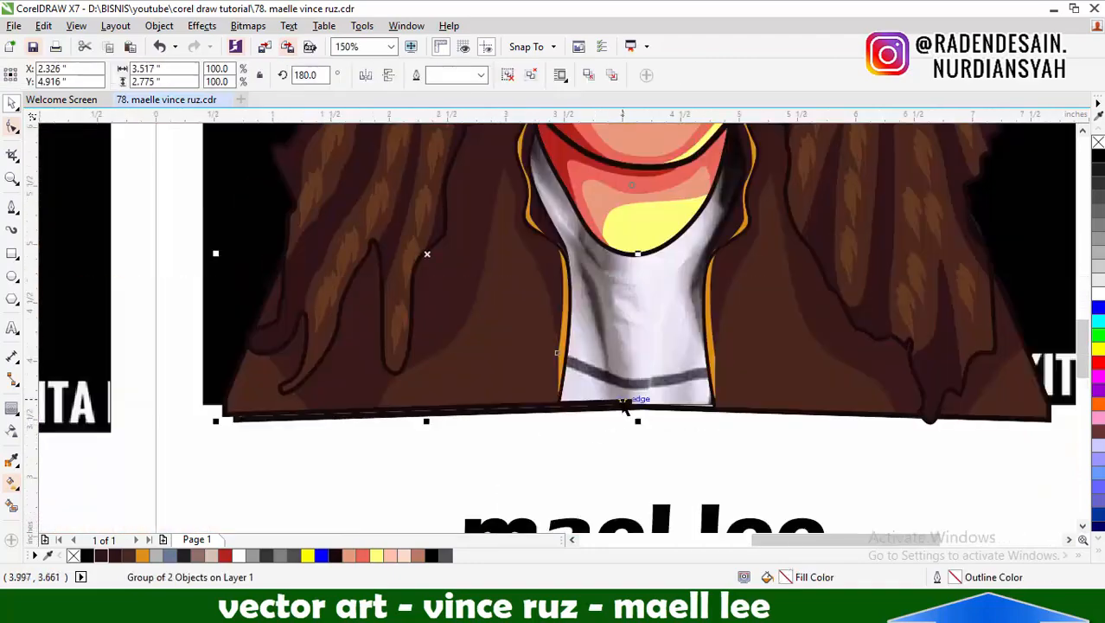
Ungroup the mirrored jacket half and draw a closed curve about 4.2 by 1.0 in over its overlapping hem line
{"action": "key", "text": "ctrl+u"}
{"action": "scroll", "coordinate": [536, 418], "scroll_direction": "up", "scroll_amount": 1}
{"action": "key", "text": "Escape"}
{"action": "key", "text": "p"}
{"action": "left_click", "coordinate": [330, 404]}
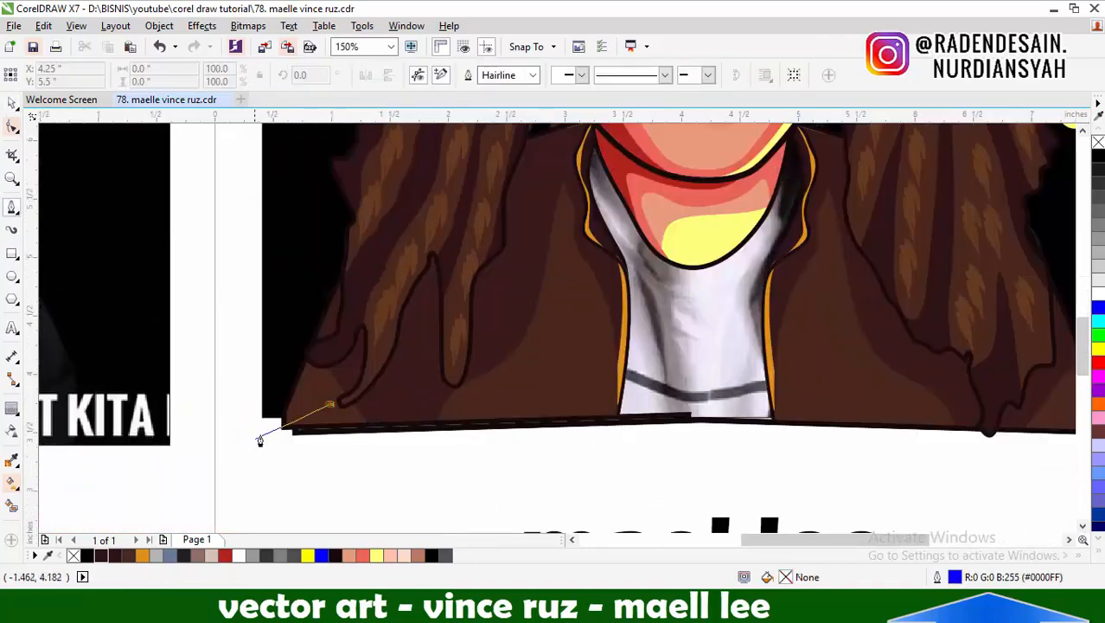
{"action": "key", "text": "Escape"}
Trim the overlapping hem pieces with the closed curve and delete the curve
{"action": "scroll", "coordinate": [305, 438], "scroll_direction": "up", "scroll_amount": 1}
{"action": "left_click", "coordinate": [469, 75]}
{"action": "left_click", "coordinate": [596, 326]}
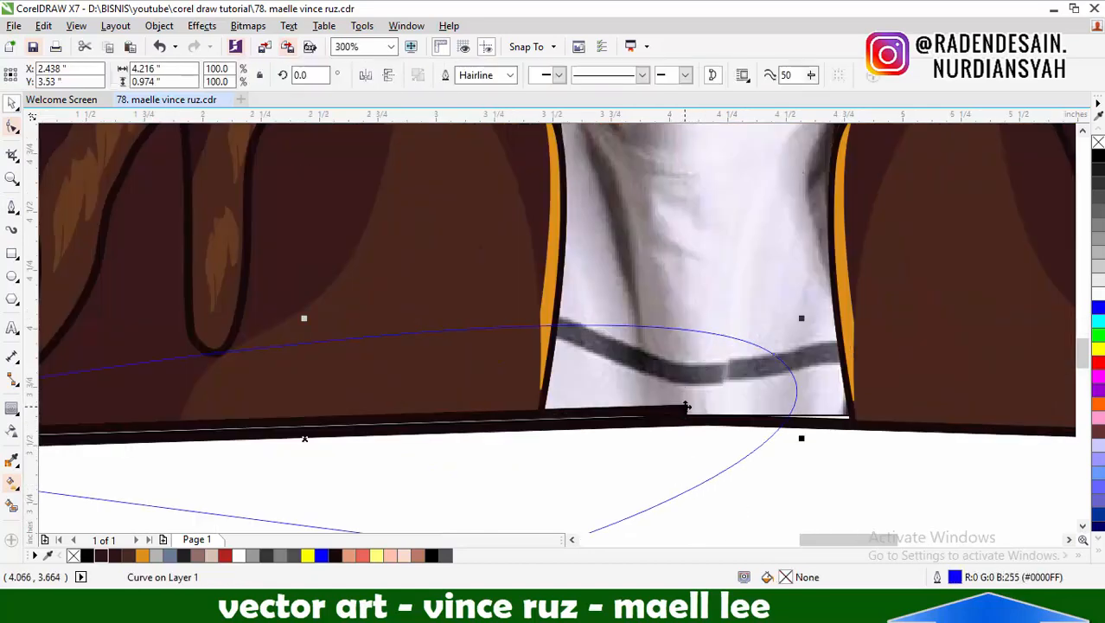
{"action": "left_click", "coordinate": [657, 414], "text": "shift"}
{"action": "left_click", "coordinate": [470, 75]}
{"action": "left_click", "coordinate": [565, 326]}
{"action": "key", "text": "Delete"}
{"action": "scroll", "coordinate": [628, 449], "scroll_direction": "down", "scroll_amount": 2}
Draw a closed curve about 2.3 by 1.9 in around the neck and turn its thickened outline into the shirt's neckline band
{"action": "key", "text": "p"}
{"action": "scroll", "coordinate": [761, 391], "scroll_direction": "up", "scroll_amount": 1}
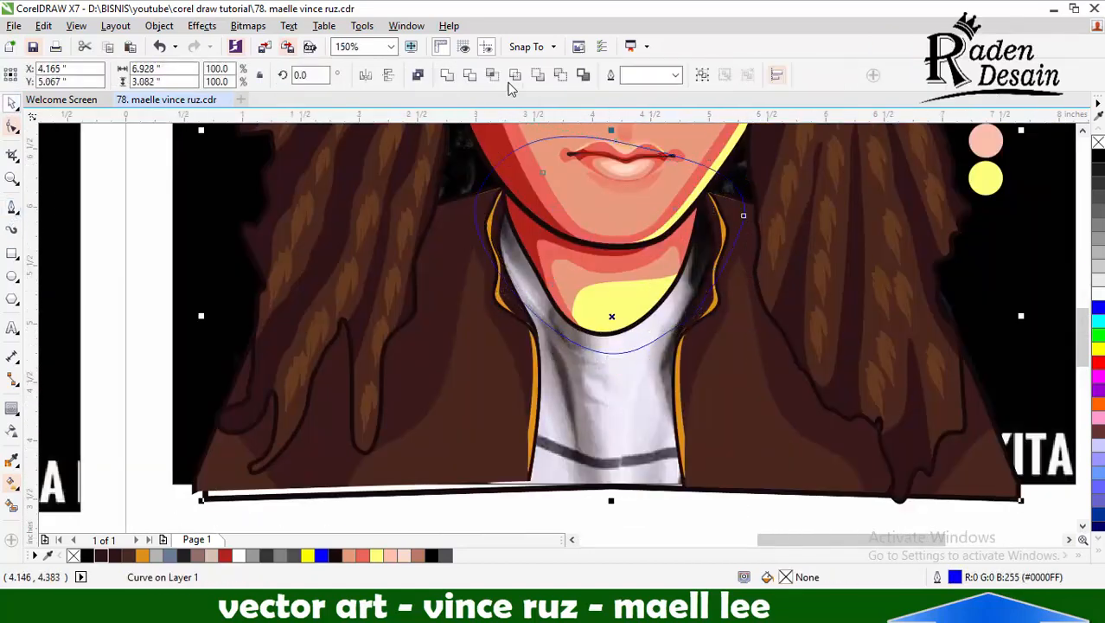
{"action": "left_click", "coordinate": [662, 323]}
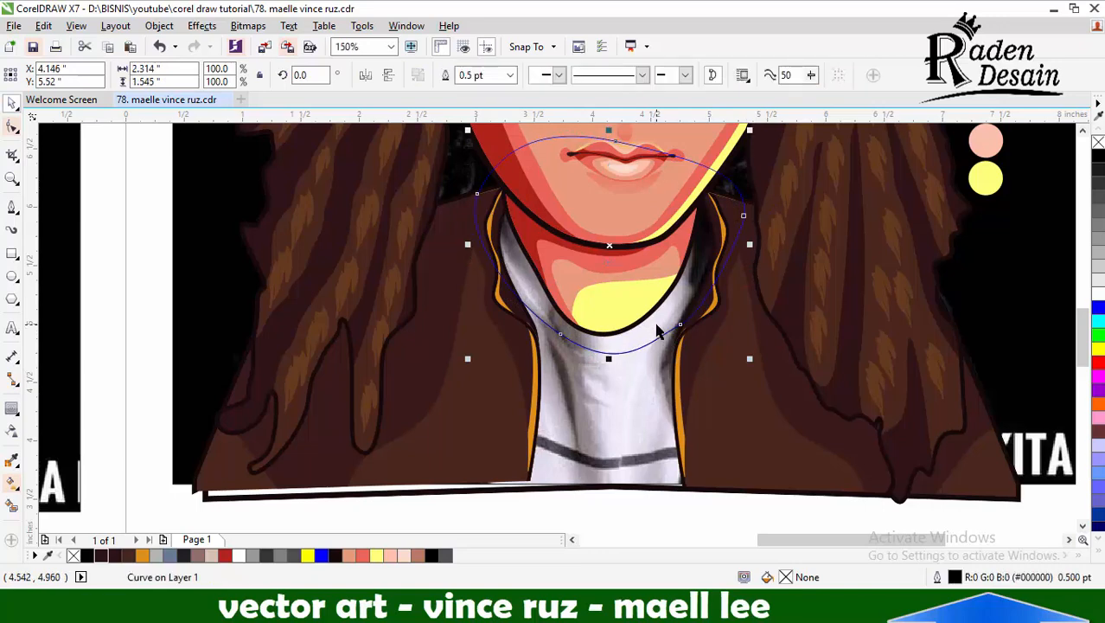
{"action": "left_click", "coordinate": [510, 75]}
{"action": "left_click", "coordinate": [480, 205]}
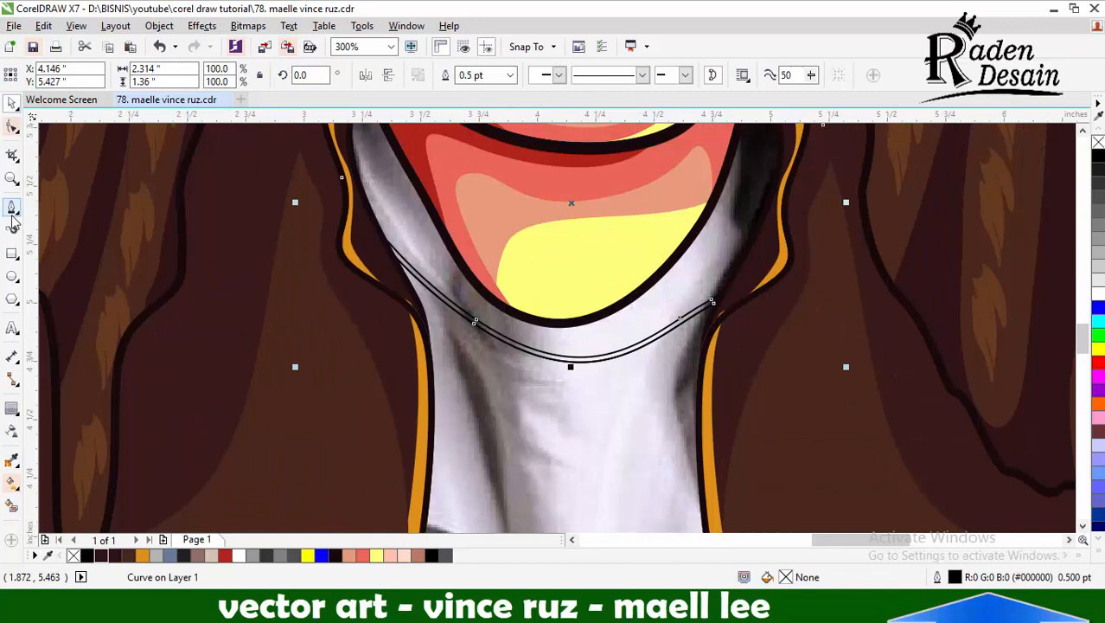
{"action": "scroll", "coordinate": [513, 410], "scroll_direction": "down", "scroll_amount": 1}
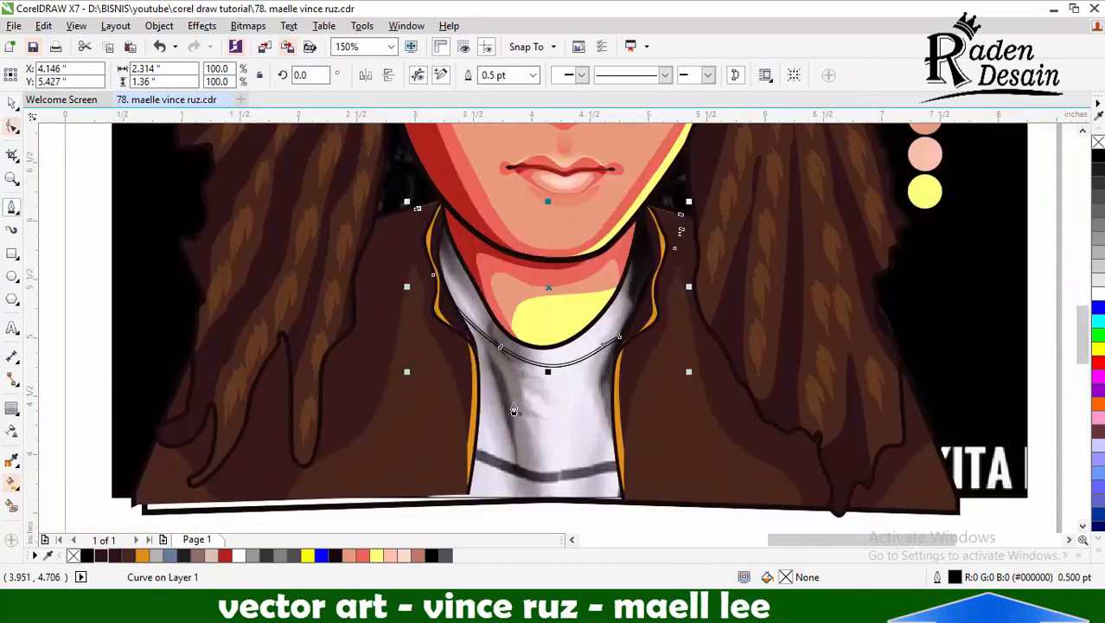
Draw shadow shapes along both sides of the shirt beside the jacket edges and crop them to the torso
{"action": "left_click_drag", "start_coordinate": [515, 410], "coordinate": [533, 473]}
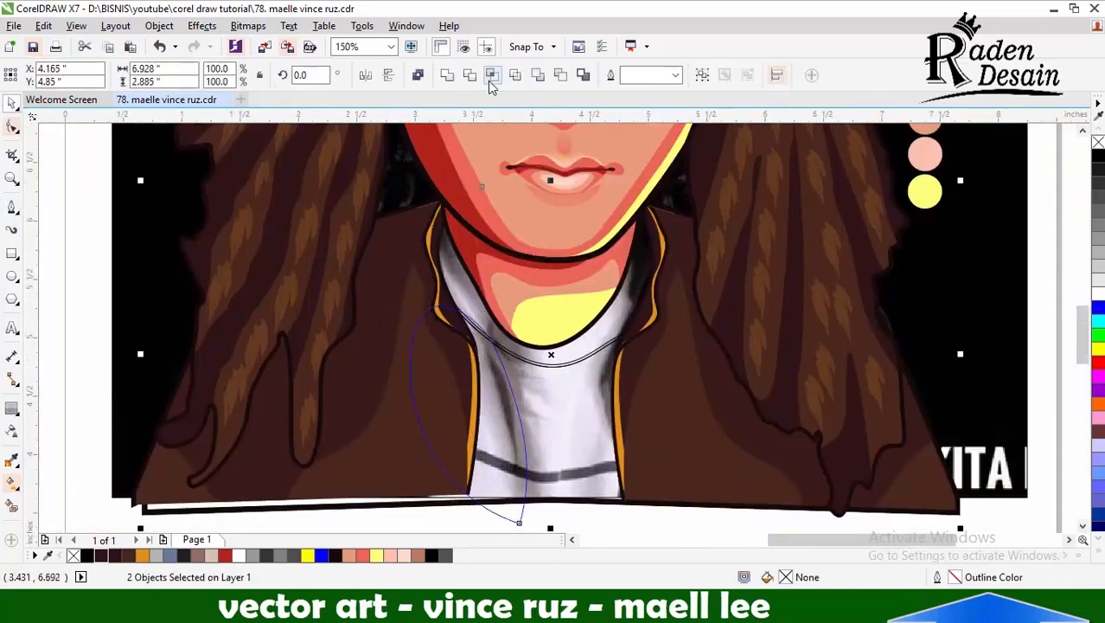
{"action": "left_click", "coordinate": [491, 76]}
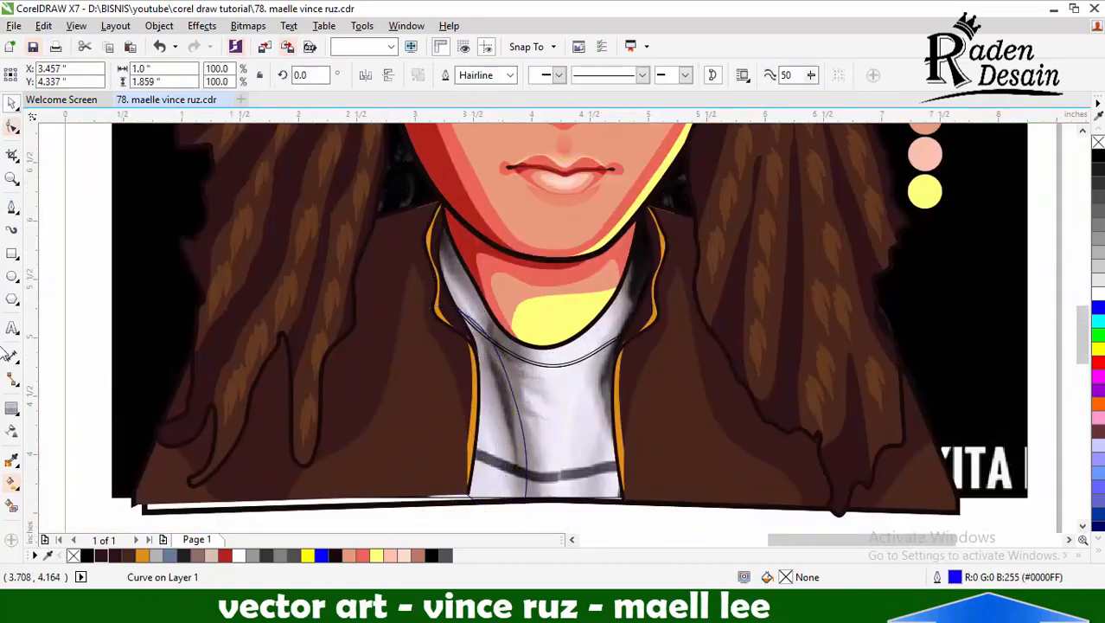
{"action": "left_click", "coordinate": [668, 310]}
{"action": "key", "text": "space"}
{"action": "left_click", "coordinate": [561, 75]}
{"action": "key", "text": "Escape"}
Draw a curved fold shape running down the middle of the shirt from the neckline to the hem
{"action": "left_click", "coordinate": [12, 207]}
{"action": "scroll", "coordinate": [591, 524], "scroll_direction": "up", "scroll_amount": 1}
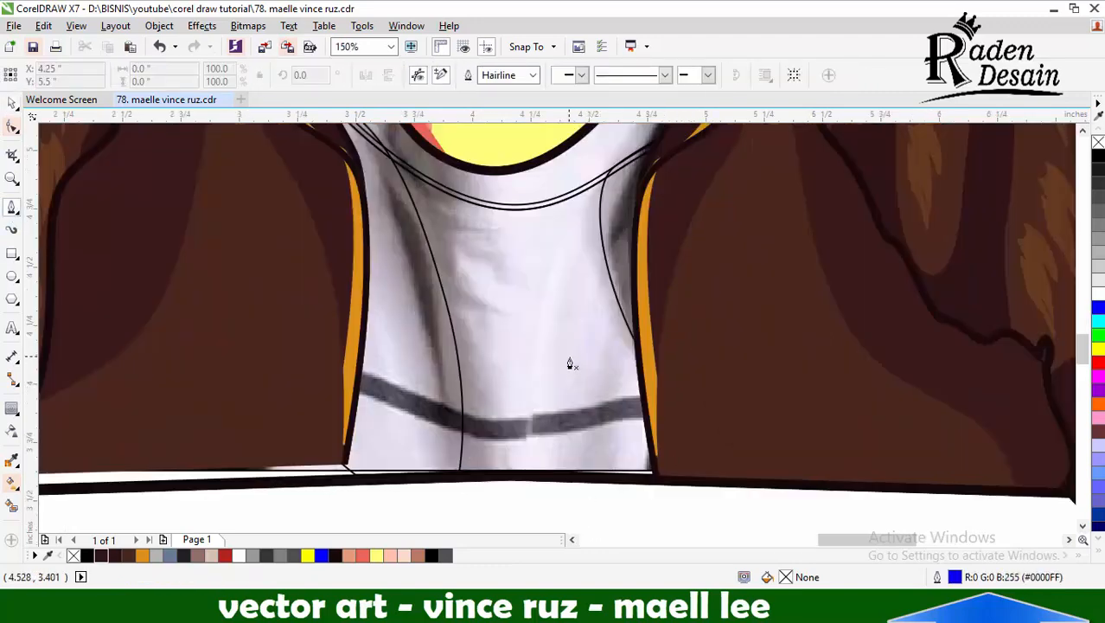
{"action": "scroll", "coordinate": [570, 363], "scroll_direction": "down", "scroll_amount": 1}
{"action": "scroll", "coordinate": [471, 264], "scroll_direction": "up", "scroll_amount": 1}
{"action": "left_click", "coordinate": [465, 257]}
{"action": "left_click_drag", "start_coordinate": [491, 253], "coordinate": [525, 269]}
{"action": "left_click_drag", "start_coordinate": [592, 350], "coordinate": [613, 444]}
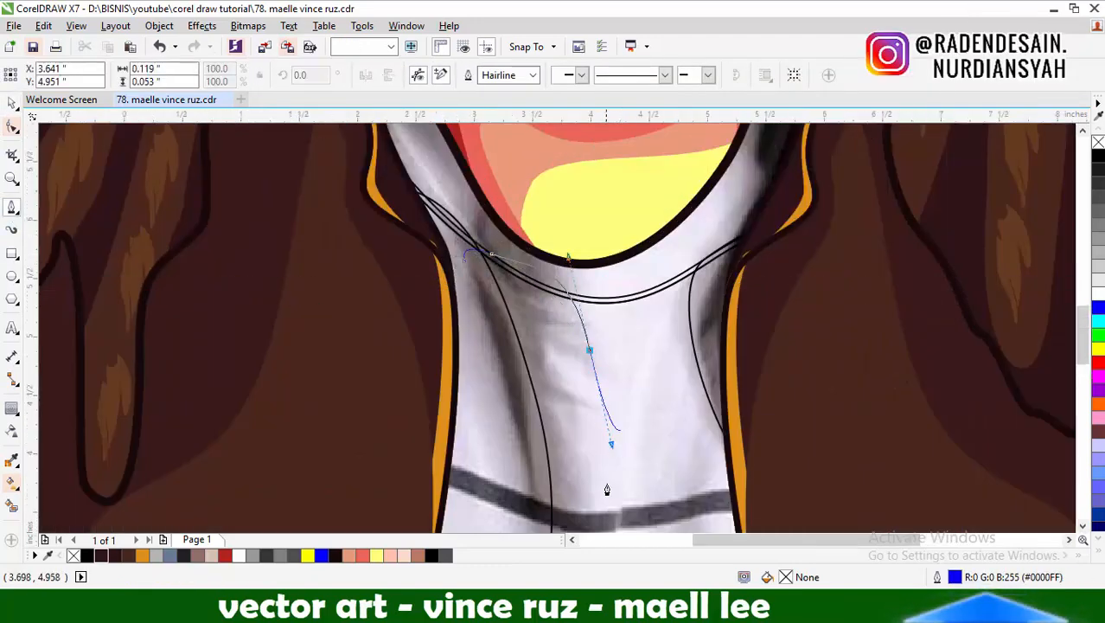
{"action": "scroll", "coordinate": [618, 433], "scroll_direction": "down", "scroll_amount": 1}
{"action": "left_click", "coordinate": [586, 511]}
{"action": "left_click", "coordinate": [589, 455], "text": "shift"}
{"action": "key", "text": "ctrl+l"}
{"action": "key", "text": "Escape"}
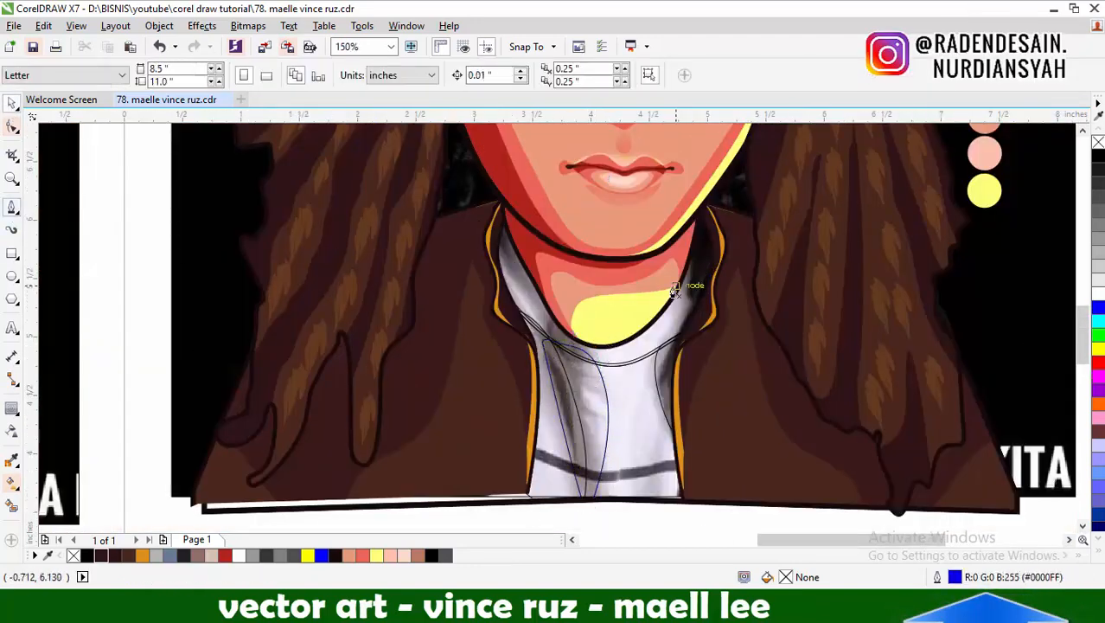
Draw a closed shadow shape across the shirt collar, following the curve of the neck on both sides
{"action": "key", "text": "space"}
{"action": "scroll", "coordinate": [680, 302], "scroll_direction": "up", "scroll_amount": 1}
{"action": "left_click_drag", "start_coordinate": [619, 354], "coordinate": [584, 383]}
{"action": "left_click_drag", "start_coordinate": [421, 307], "coordinate": [343, 237]}
{"action": "left_click_drag", "start_coordinate": [295, 269], "coordinate": [254, 313]}
{"action": "scroll", "coordinate": [254, 313], "scroll_direction": "down", "scroll_amount": 1}
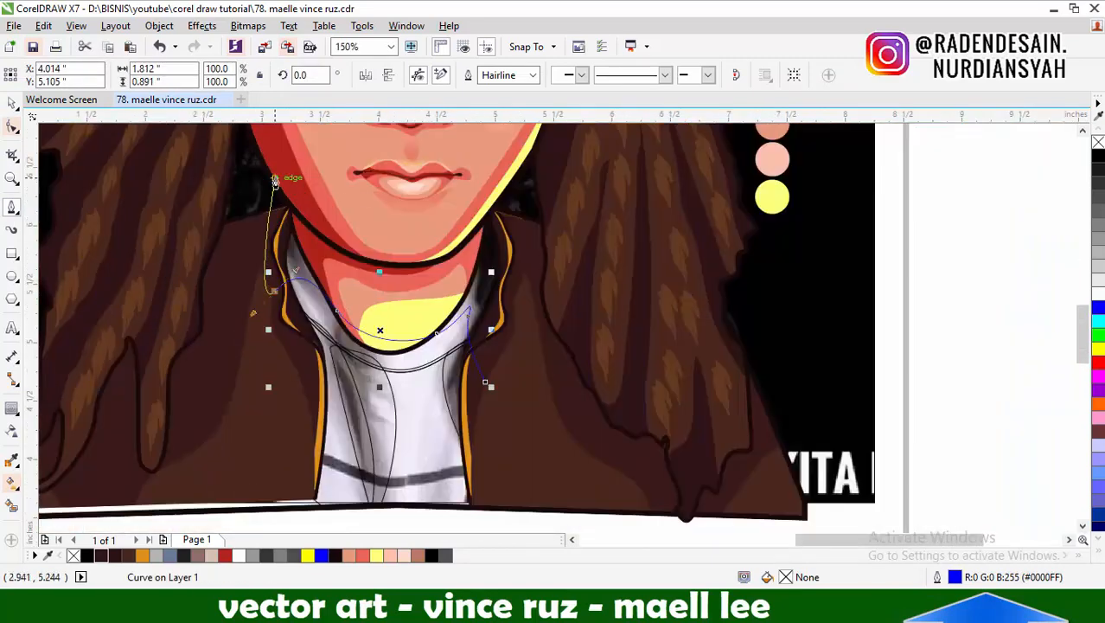
{"action": "key", "text": "Escape"}
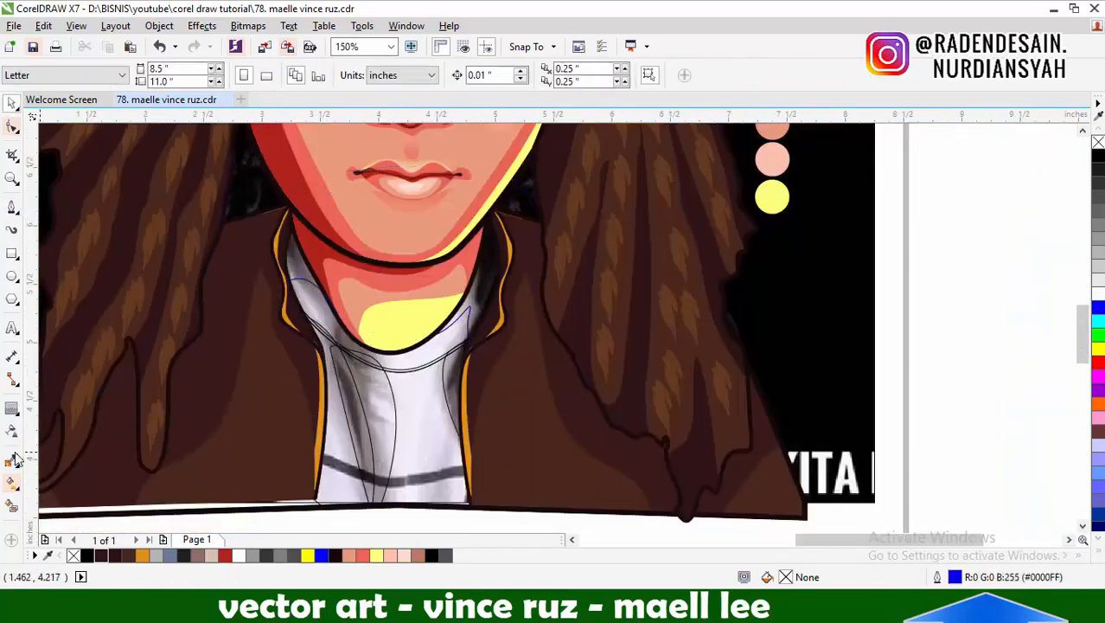
Fill the shirt with pale lavender sampled from the photo and the neckline band with dark gray #4D4D4D
{"action": "key", "text": "i"}
{"action": "scroll", "coordinate": [438, 322], "scroll_direction": "up", "scroll_amount": 1}
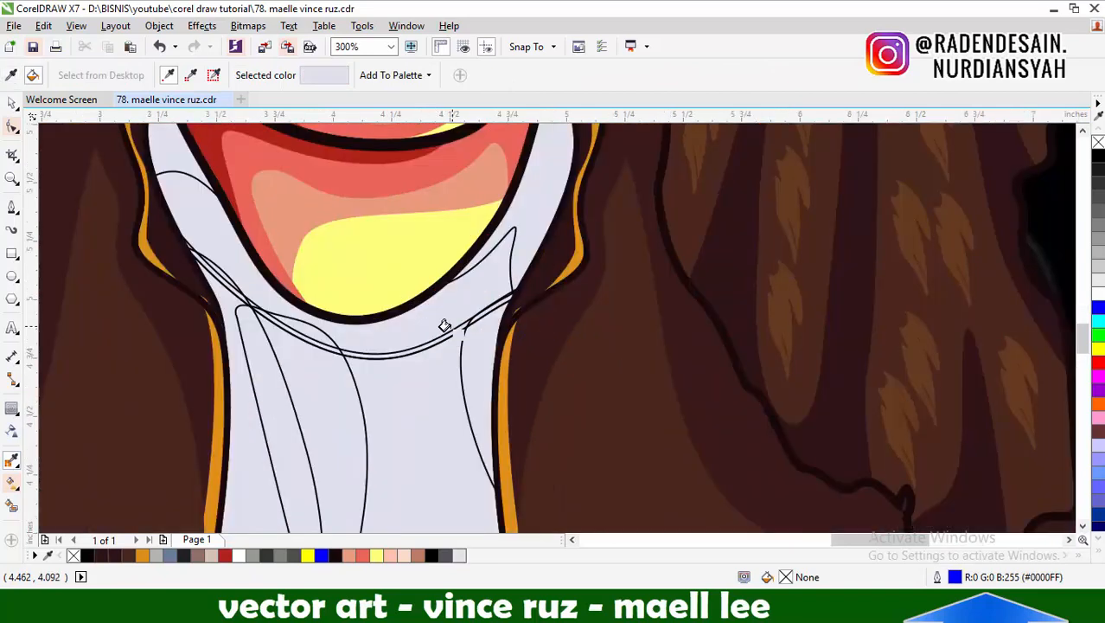
{"action": "key", "text": "space"}
{"action": "left_click", "coordinate": [436, 329]}
{"action": "key", "text": "i"}
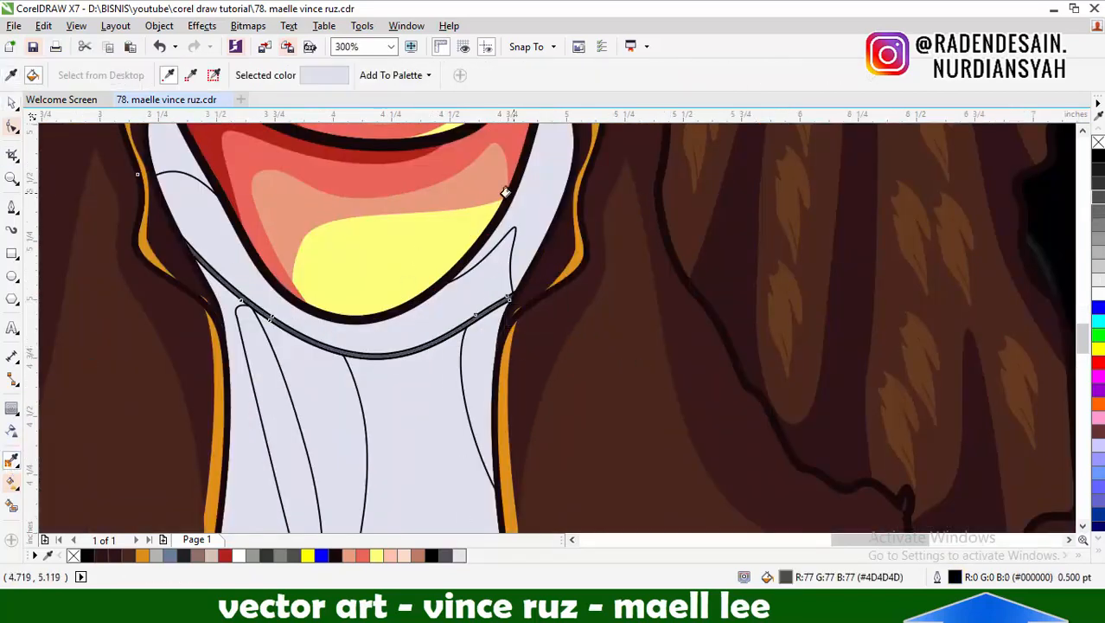
Fill the collar shadow shape with gray #B0AFB5
{"action": "left_click", "coordinate": [13, 103]}
{"action": "left_click", "coordinate": [538, 215]}
{"action": "double_click", "coordinate": [787, 577]}
{"action": "left_click_drag", "start_coordinate": [543, 150], "coordinate": [727, 150]}
{"action": "left_click", "coordinate": [669, 261]}
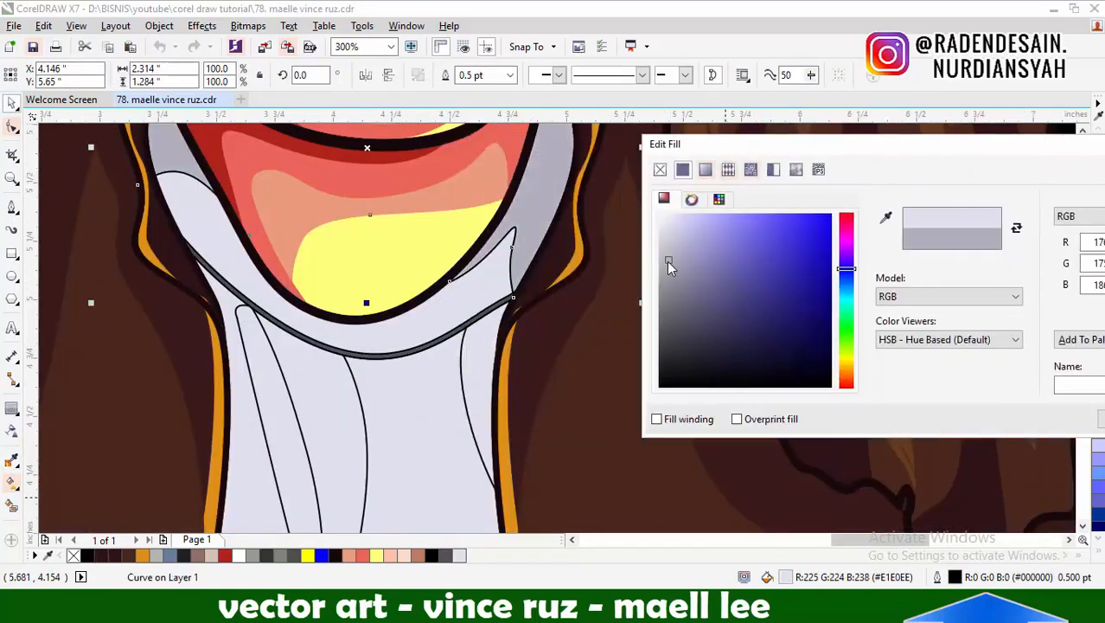
{"action": "key", "text": "Return"}
Apply the collar shadow's gray #B0AFB5 to the shadow shapes on both sides of the shirt
{"action": "key", "text": "i"}
{"action": "left_click", "coordinate": [523, 206]}
{"action": "left_click", "coordinate": [266, 384]}
{"action": "scroll", "coordinate": [388, 341], "scroll_direction": "down", "scroll_amount": 1}
{"action": "left_click", "coordinate": [435, 357]}
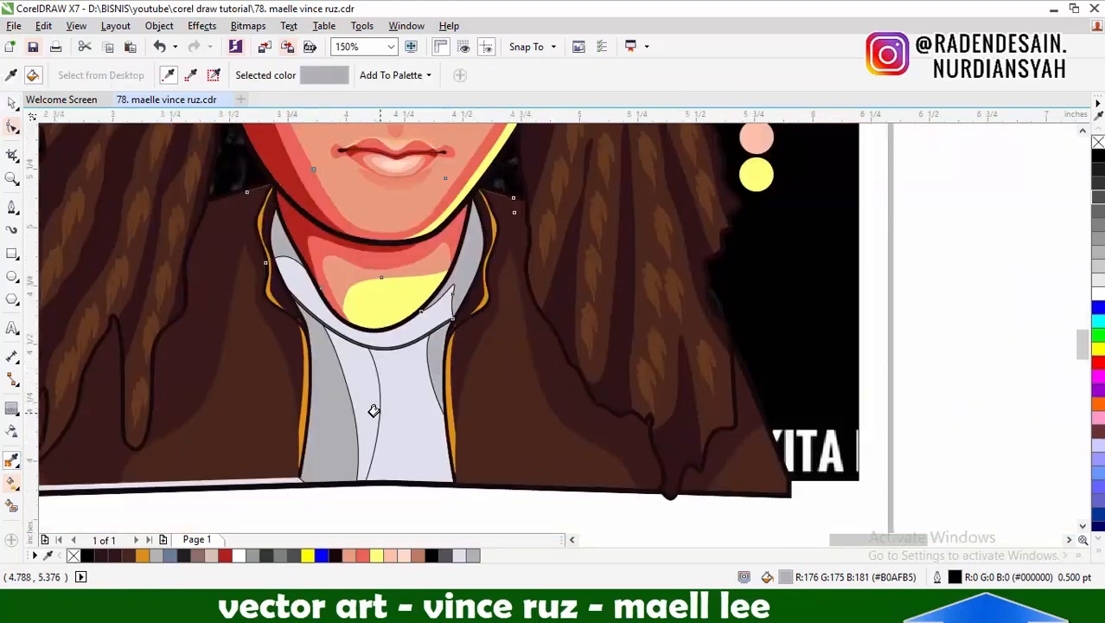
Lighten the fold shape in the middle of the shirt by mixing in white
{"action": "scroll", "coordinate": [374, 411], "scroll_direction": "up", "scroll_amount": 1}
{"action": "left_click", "coordinate": [350, 344]}
{"action": "key", "text": "space"}
{"action": "key", "text": "ctrl+z"}
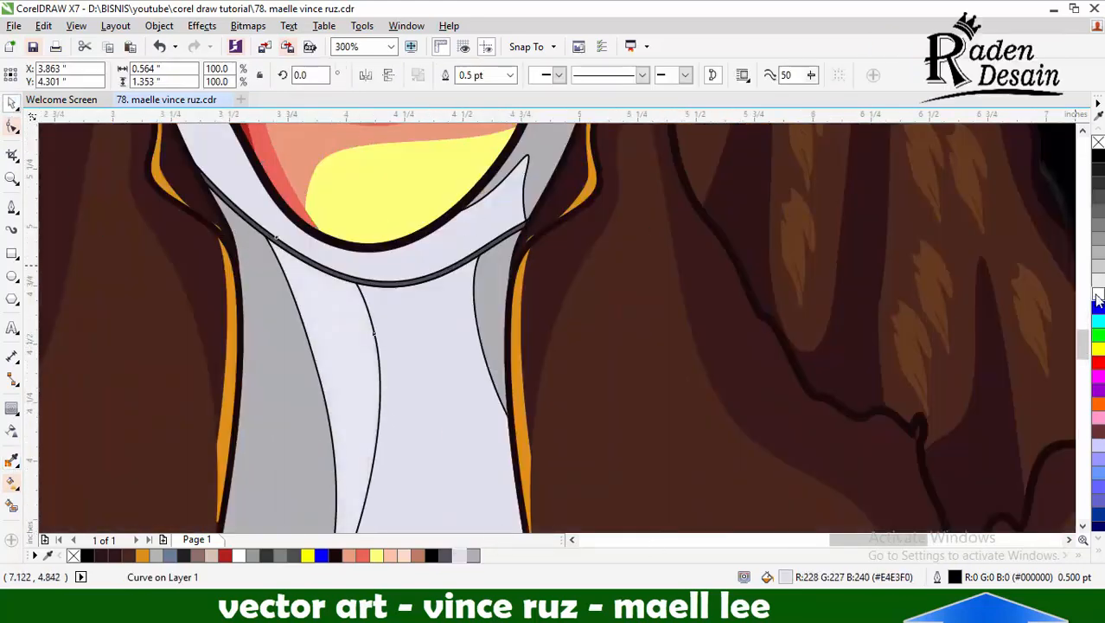
{"action": "left_click", "coordinate": [1098, 297], "text": "ctrl"}
Remove the outlines from the shirt's shading shapes
{"action": "scroll", "coordinate": [439, 376], "scroll_direction": "down", "scroll_amount": 2}
{"action": "left_click_drag", "start_coordinate": [339, 247], "coordinate": [545, 435]}
{"action": "right_click", "coordinate": [1099, 142]}
{"action": "scroll", "coordinate": [615, 415], "scroll_direction": "down", "scroll_amount": 1}
{"action": "left_click", "coordinate": [878, 418]}
{"action": "scroll", "coordinate": [512, 377], "scroll_direction": "up", "scroll_amount": 3}
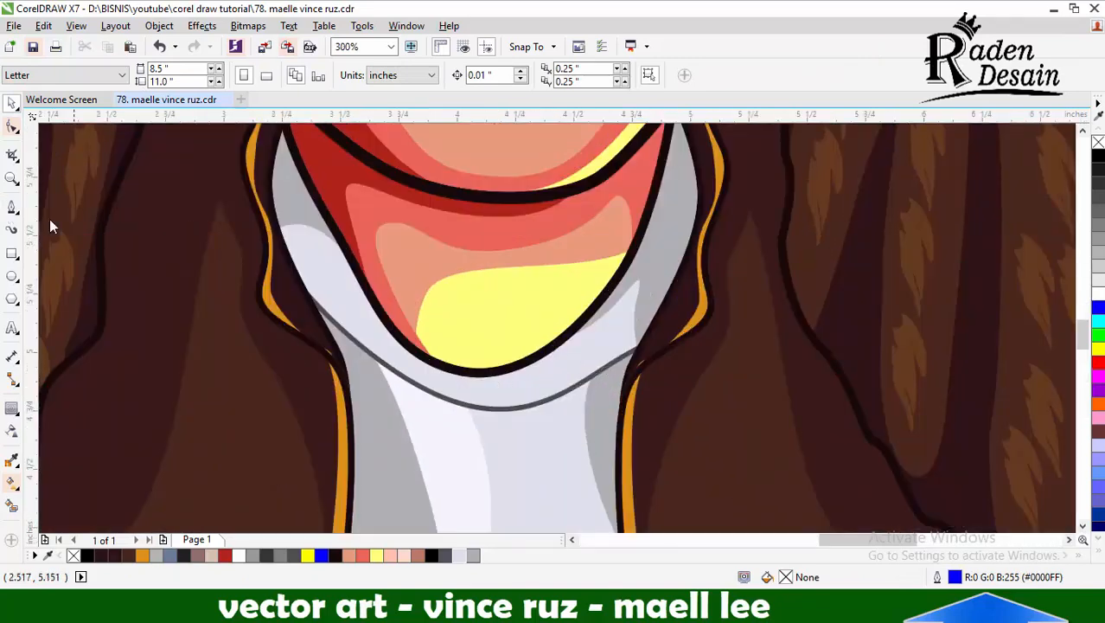
Draw a closed curve along the left side of the collar and use it to extend the gray collar shadow
{"action": "left_click", "coordinate": [12, 207]}
{"action": "left_click", "coordinate": [387, 432]}
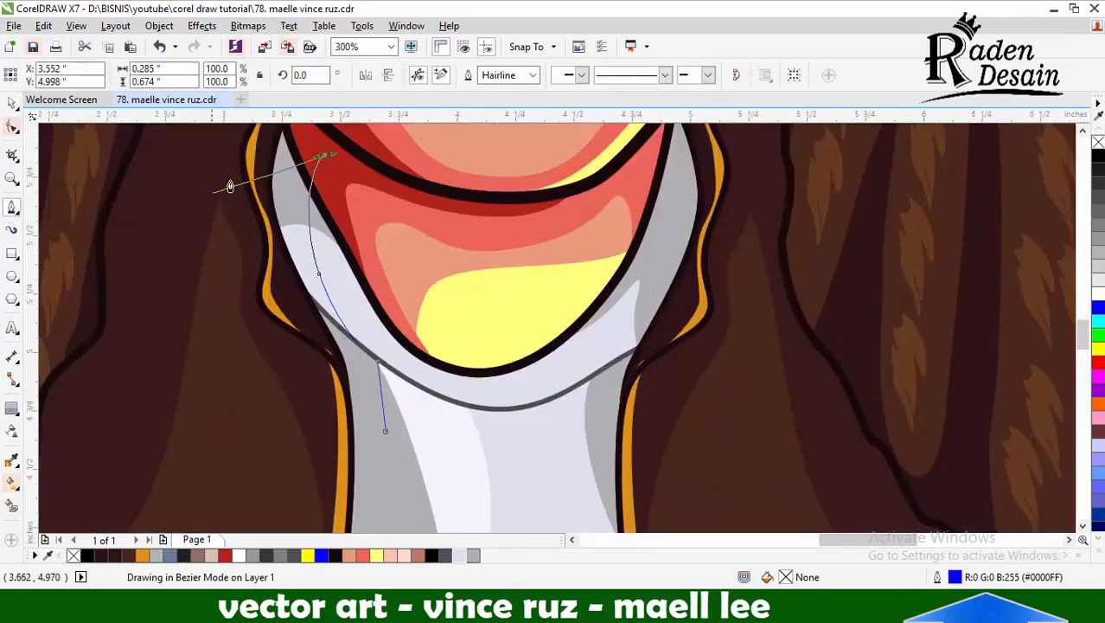
{"action": "key", "text": "t"}
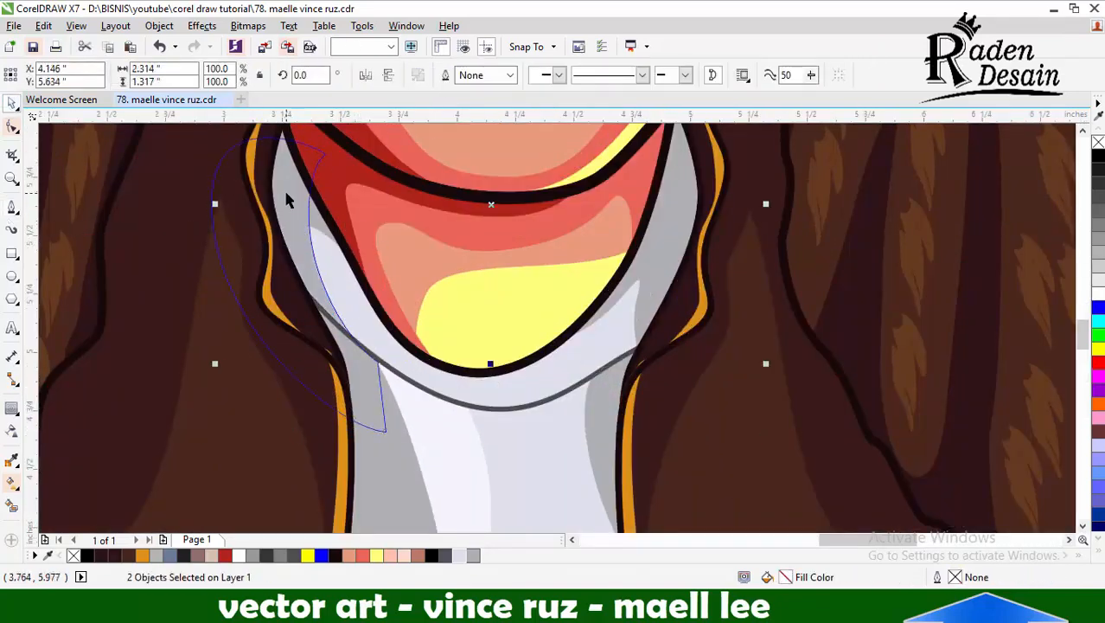
{"action": "key", "text": "Escape"}
{"action": "scroll", "coordinate": [606, 269], "scroll_direction": "down", "scroll_amount": 4}
{"action": "scroll", "coordinate": [625, 272], "scroll_direction": "up", "scroll_amount": 2}
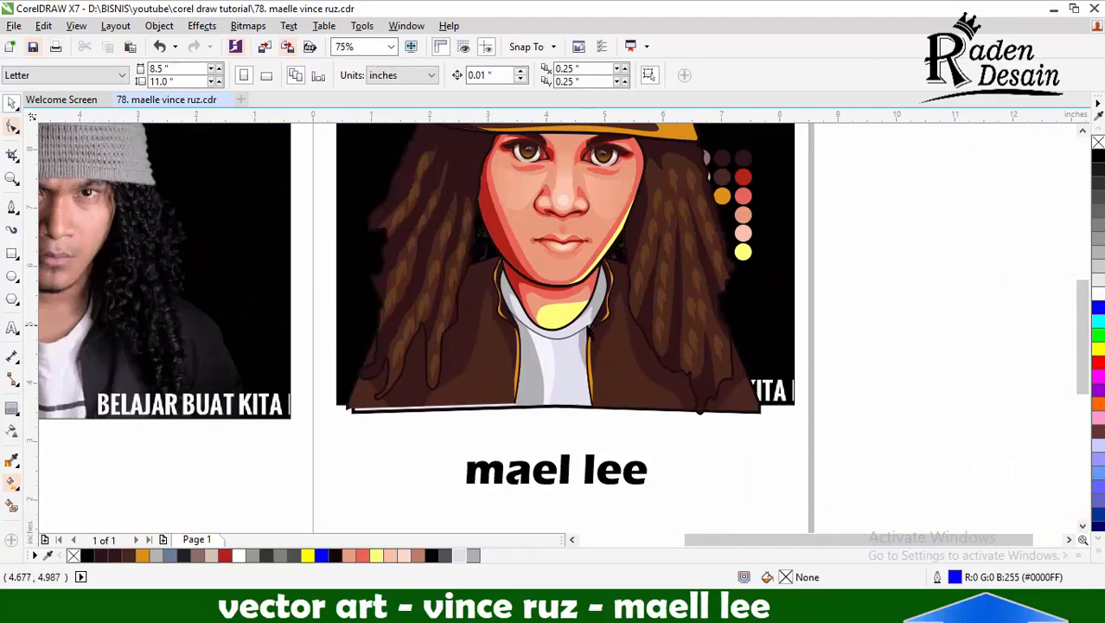
Try to move the background photo away from the portrait and undo the move
{"action": "scroll", "coordinate": [585, 372], "scroll_direction": "down", "scroll_amount": 1}
{"action": "left_click_drag", "start_coordinate": [659, 217], "coordinate": [910, 209]}
{"action": "scroll", "coordinate": [759, 351], "scroll_direction": "down", "scroll_amount": 1}
{"action": "key", "text": "ctrl+z"}
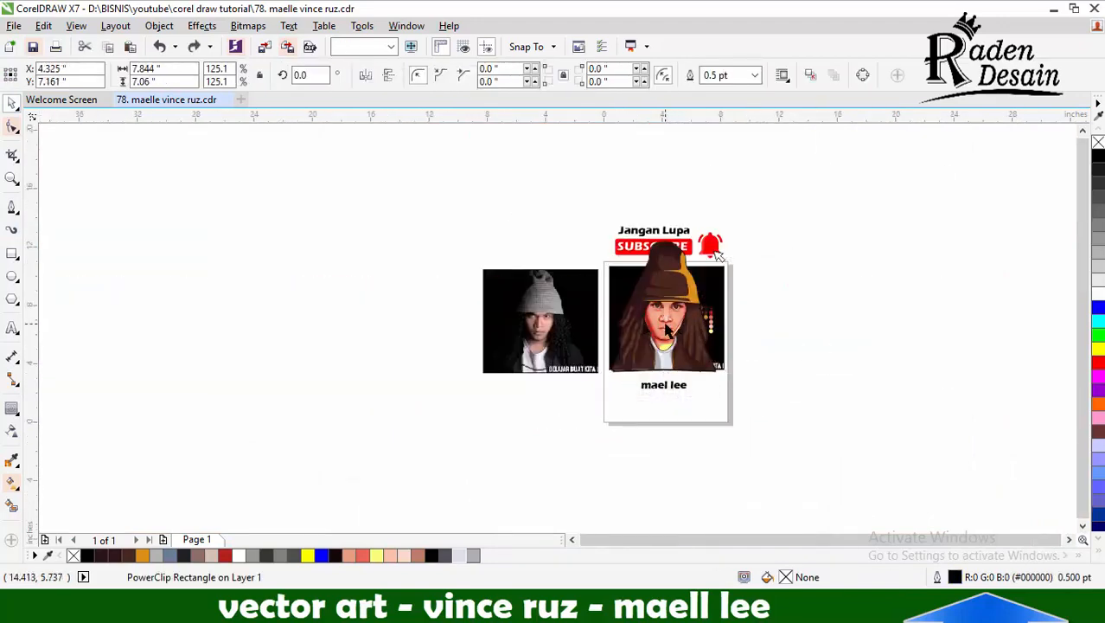
Draw a closed curve over the hair beside the left cheek, covering the gap between hair, face and jacket
{"action": "scroll", "coordinate": [668, 333], "scroll_direction": "up", "scroll_amount": 3}
{"action": "scroll", "coordinate": [596, 333], "scroll_direction": "up", "scroll_amount": 1}
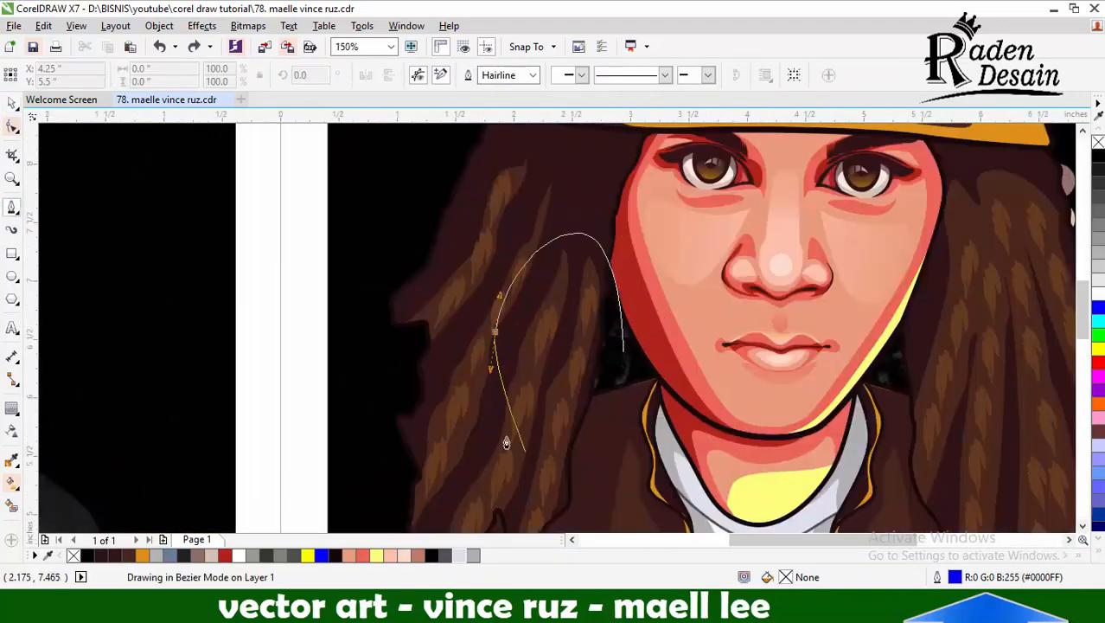
{"action": "left_click_drag", "start_coordinate": [460, 487], "coordinate": [486, 497]}
{"action": "left_click_drag", "start_coordinate": [607, 471], "coordinate": [623, 432]}
{"action": "left_click", "coordinate": [623, 351]}
{"action": "left_click", "coordinate": [11, 103]}
Close a curve around the hair beside the face, cut out a matching hair piece, remove the curve and place the piece beside the portrait
{"action": "left_click", "coordinate": [372, 251], "text": "shift"}
{"action": "left_click", "coordinate": [316, 281]}
{"action": "left_click", "coordinate": [509, 290]}
{"action": "left_click", "coordinate": [557, 187], "text": "shift"}
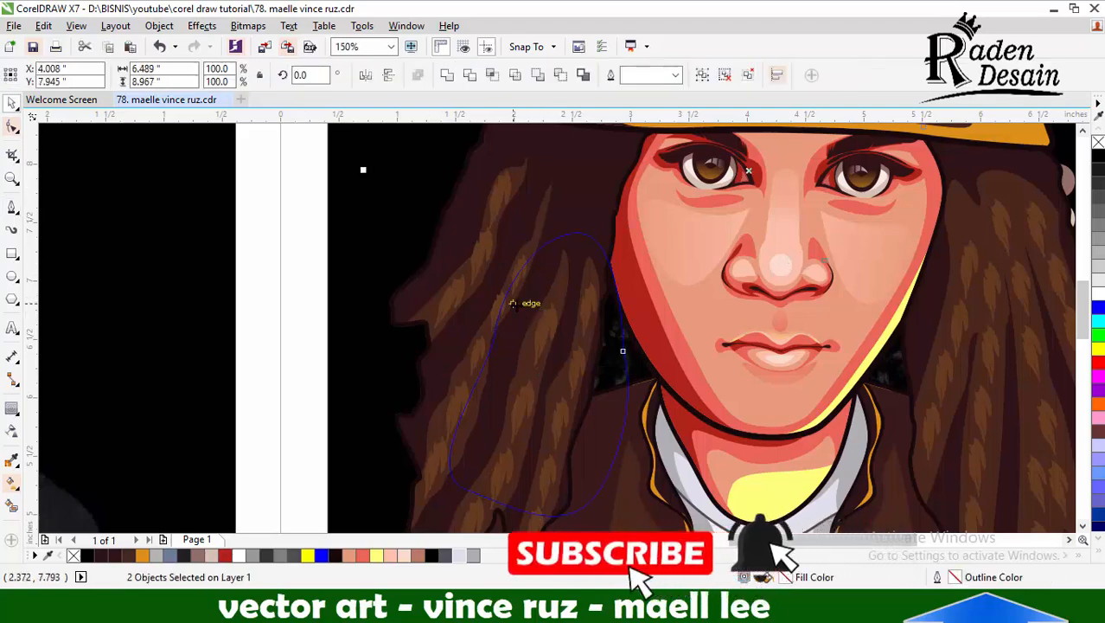
{"action": "scroll", "coordinate": [513, 304], "scroll_direction": "down", "scroll_amount": 2}
{"action": "scroll", "coordinate": [508, 155], "scroll_direction": "up", "scroll_amount": 2}
{"action": "key", "text": "Delete"}
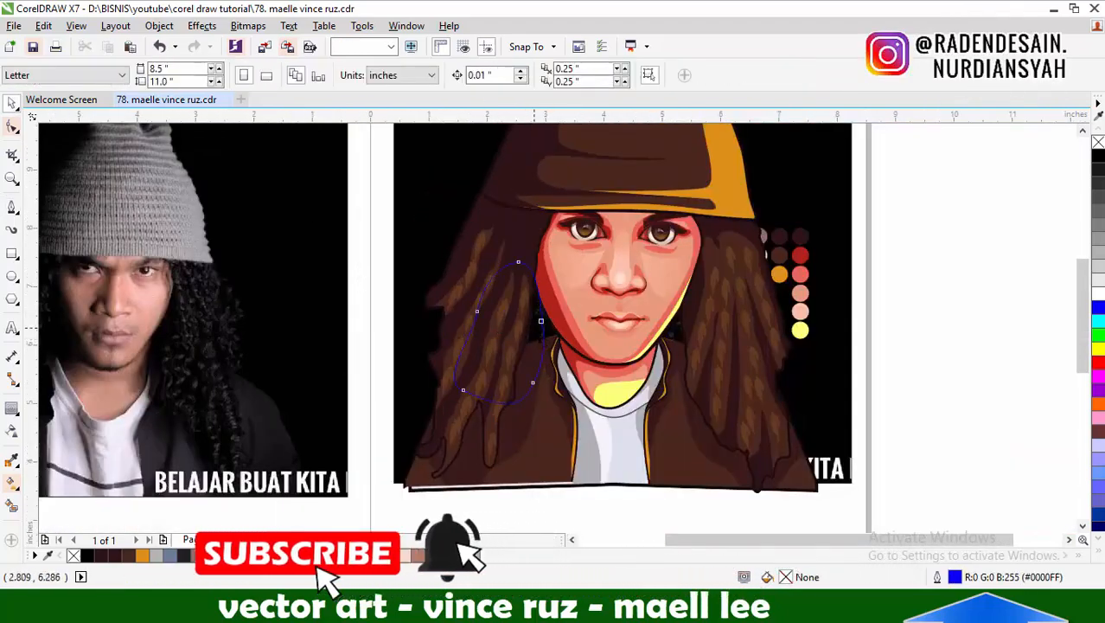
{"action": "left_click_drag", "start_coordinate": [514, 328], "coordinate": [969, 294]}
{"action": "scroll", "coordinate": [969, 294], "scroll_direction": "down", "scroll_amount": 1}
Move the "Jangan Lupa SUBSCRIBE" banner and bell from above the portrait to above the reference photo
{"action": "left_click", "coordinate": [651, 167]}
{"action": "scroll", "coordinate": [534, 264], "scroll_direction": "down", "scroll_amount": 1}
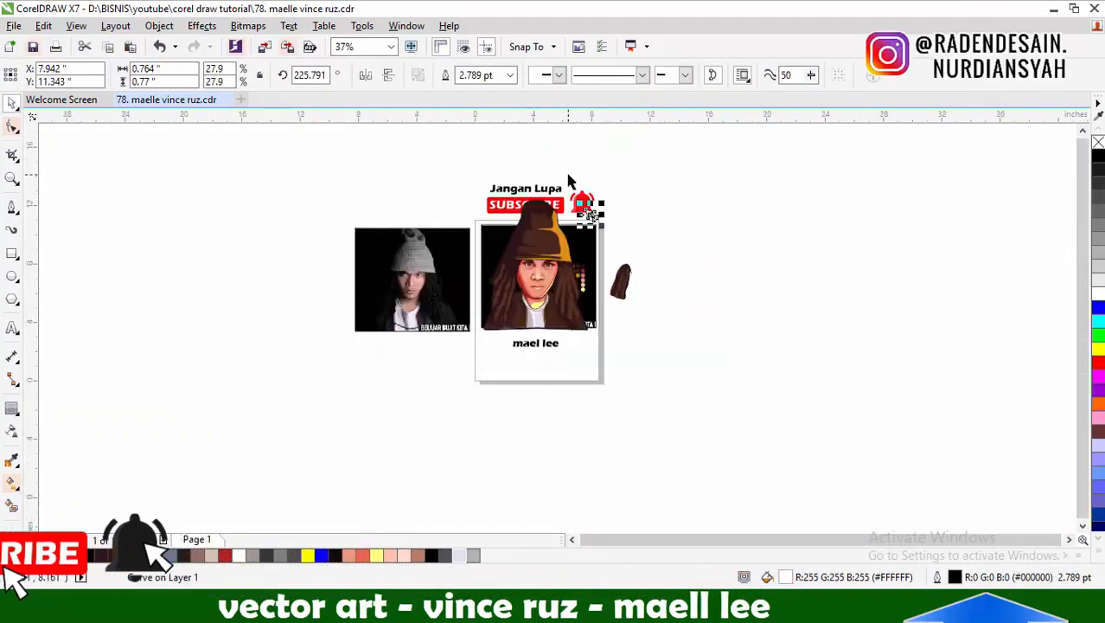
{"action": "scroll", "coordinate": [570, 178], "scroll_direction": "up", "scroll_amount": 1}
{"action": "left_click_drag", "start_coordinate": [389, 178], "coordinate": [650, 283]}
{"action": "left_click_drag", "start_coordinate": [609, 246], "coordinate": [355, 204]}
Duplicate the whole vector portrait, without the background photo, onto the empty area beside the page
{"action": "left_click_drag", "start_coordinate": [387, 190], "coordinate": [745, 422]}
{"action": "left_click_drag", "start_coordinate": [625, 205], "coordinate": [391, 491]}
{"action": "scroll", "coordinate": [387, 375], "scroll_direction": "down", "scroll_amount": 1}
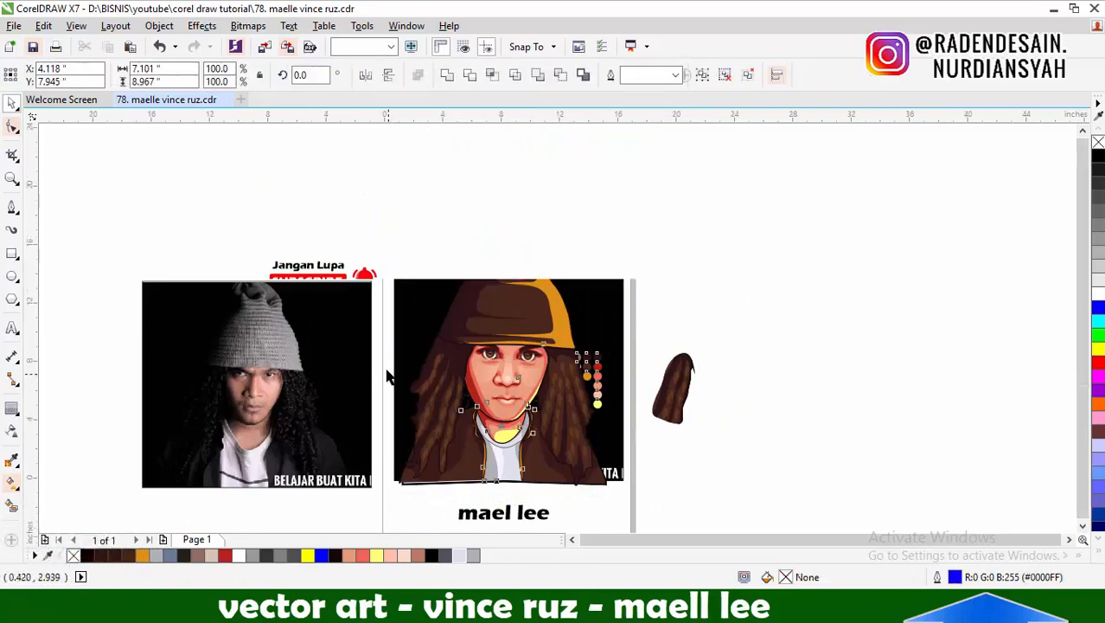
{"action": "left_click_drag", "start_coordinate": [445, 376], "coordinate": [608, 377]}
{"action": "right_click", "coordinate": [607, 377]}
Fill the gaps beside both cheeks of the portrait copy with the hair piece and its horizontally mirrored copy, sent to the back
{"action": "left_click", "coordinate": [664, 382]}
{"action": "scroll", "coordinate": [664, 382], "scroll_direction": "up", "scroll_amount": 1}
{"action": "scroll", "coordinate": [632, 465], "scroll_direction": "up", "scroll_amount": 1}
{"action": "left_click", "coordinate": [162, 287]}
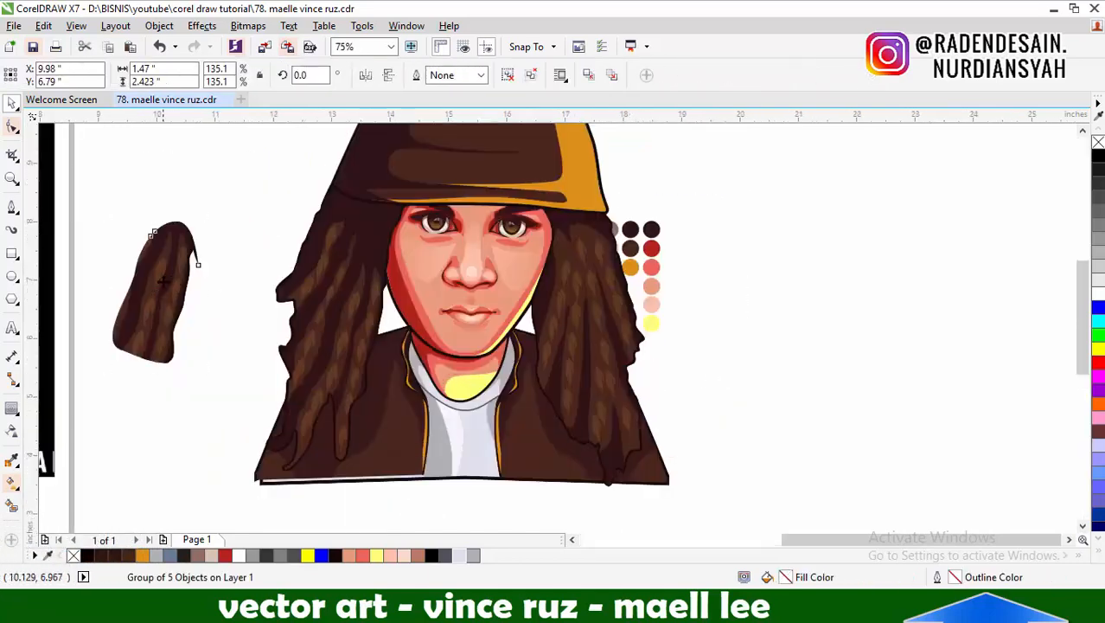
{"action": "left_click_drag", "start_coordinate": [162, 286], "coordinate": [531, 297]}
{"action": "right_click", "coordinate": [531, 298]}
{"action": "left_click", "coordinate": [367, 75]}
{"action": "key", "text": "shift+Page_Down"}
Move the color swatches away from the hair of the portrait copy onto empty space
{"action": "scroll", "coordinate": [522, 313], "scroll_direction": "down", "scroll_amount": 2}
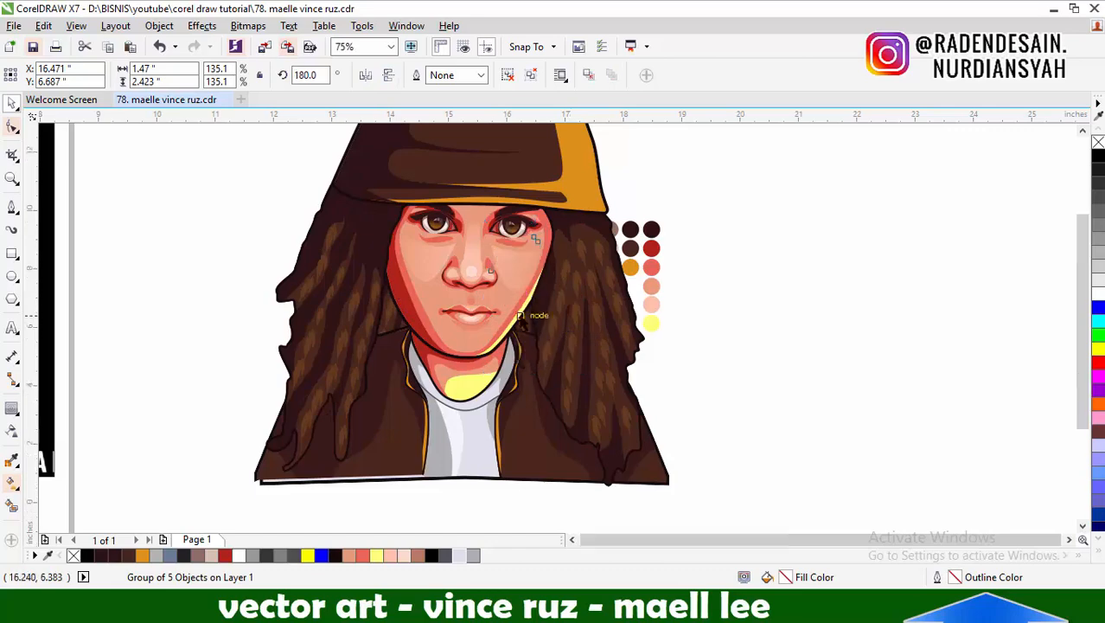
{"action": "key", "text": "Escape"}
{"action": "scroll", "coordinate": [480, 321], "scroll_direction": "up", "scroll_amount": 1}
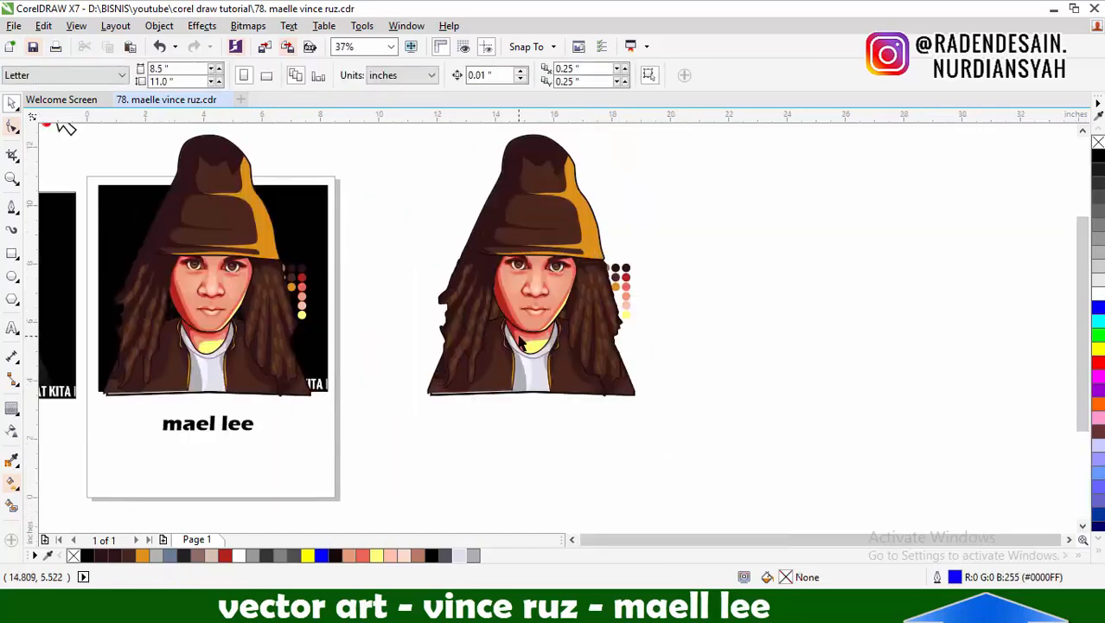
{"action": "key", "text": "F5"}
{"action": "scroll", "coordinate": [679, 358], "scroll_direction": "down", "scroll_amount": 1}
{"action": "scroll", "coordinate": [616, 355], "scroll_direction": "up", "scroll_amount": 1}
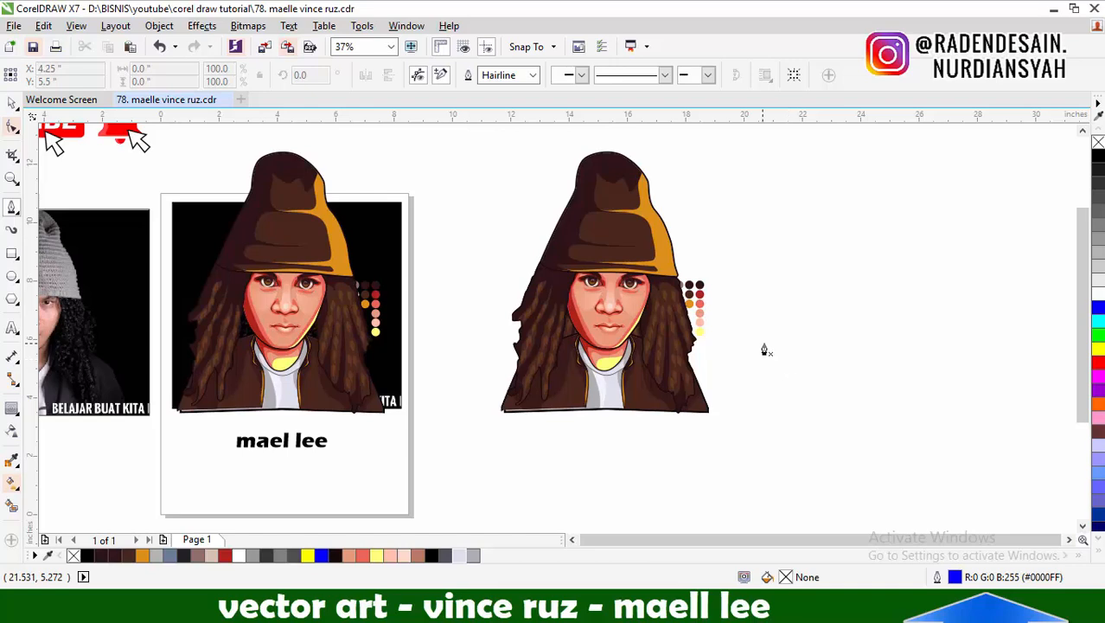
{"action": "left_click_drag", "start_coordinate": [684, 305], "coordinate": [812, 307]}
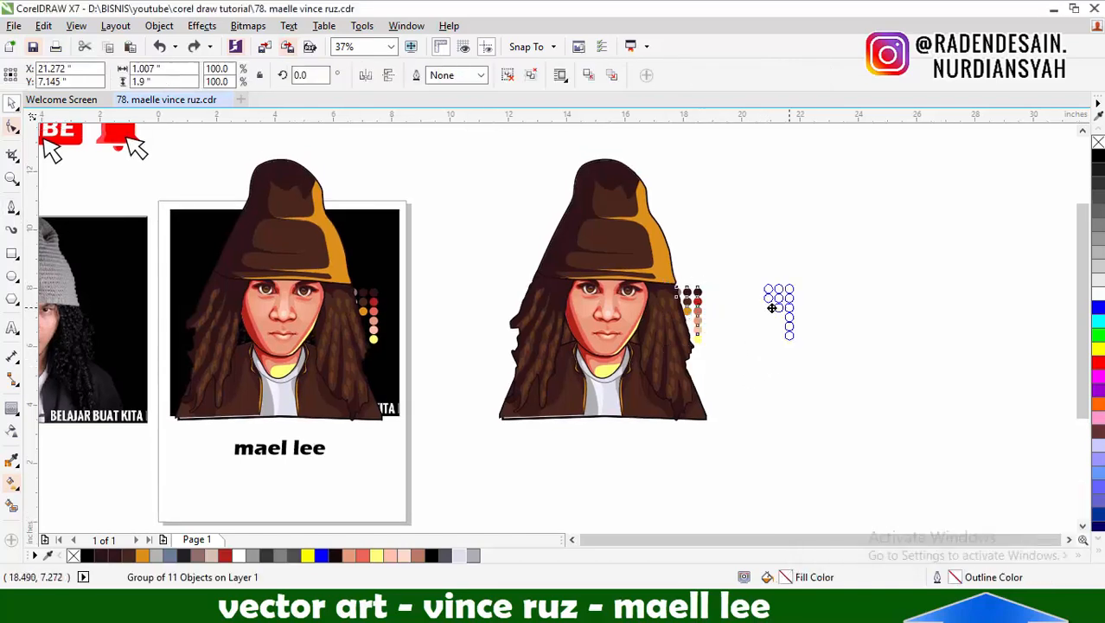
{"action": "left_click_drag", "start_coordinate": [473, 451], "coordinate": [765, 153]}
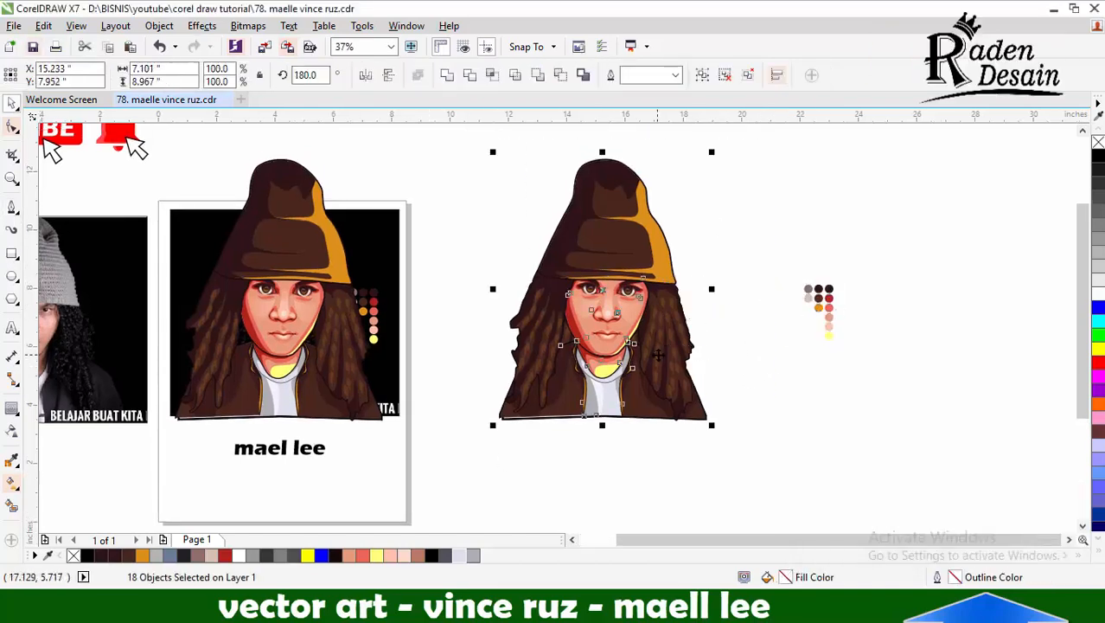
{"action": "left_click", "coordinate": [750, 468]}
Draw a jagged line with long overlapping points across the bottom of the jacket on the portrait copy
{"action": "key", "text": "F5"}
{"action": "scroll", "coordinate": [638, 431], "scroll_direction": "up", "scroll_amount": 2}
{"action": "scroll", "coordinate": [293, 394], "scroll_direction": "down", "scroll_amount": 1}
{"action": "scroll", "coordinate": [98, 341], "scroll_direction": "up", "scroll_amount": 1}
{"action": "left_click", "coordinate": [231, 400]}
{"action": "left_click", "coordinate": [525, 403]}
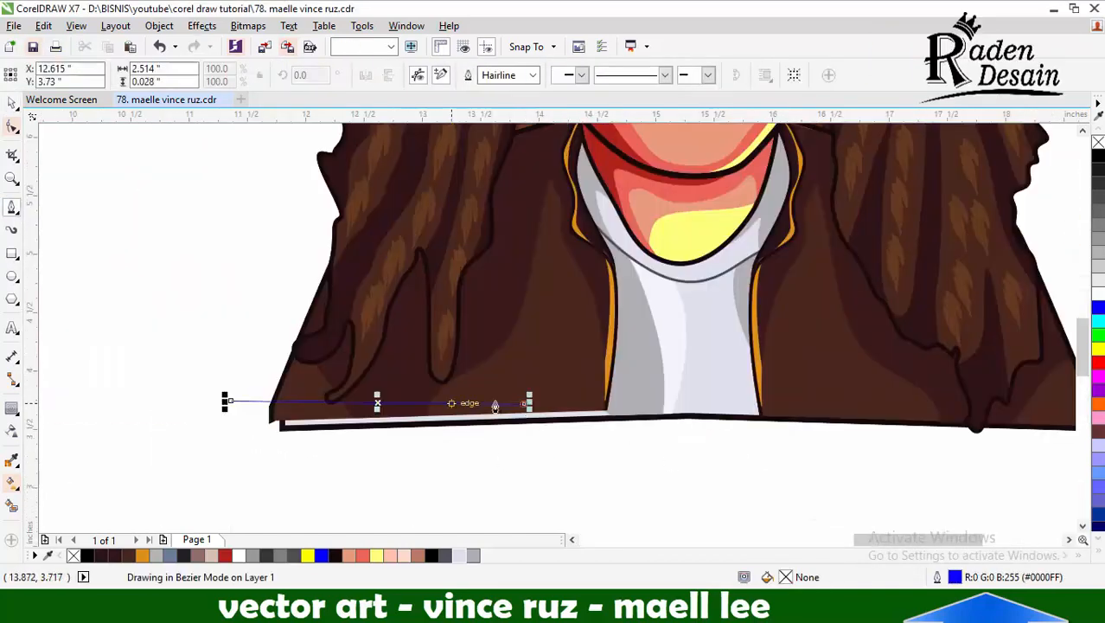
{"action": "left_click", "coordinate": [919, 410]}
{"action": "left_click", "coordinate": [888, 398]}
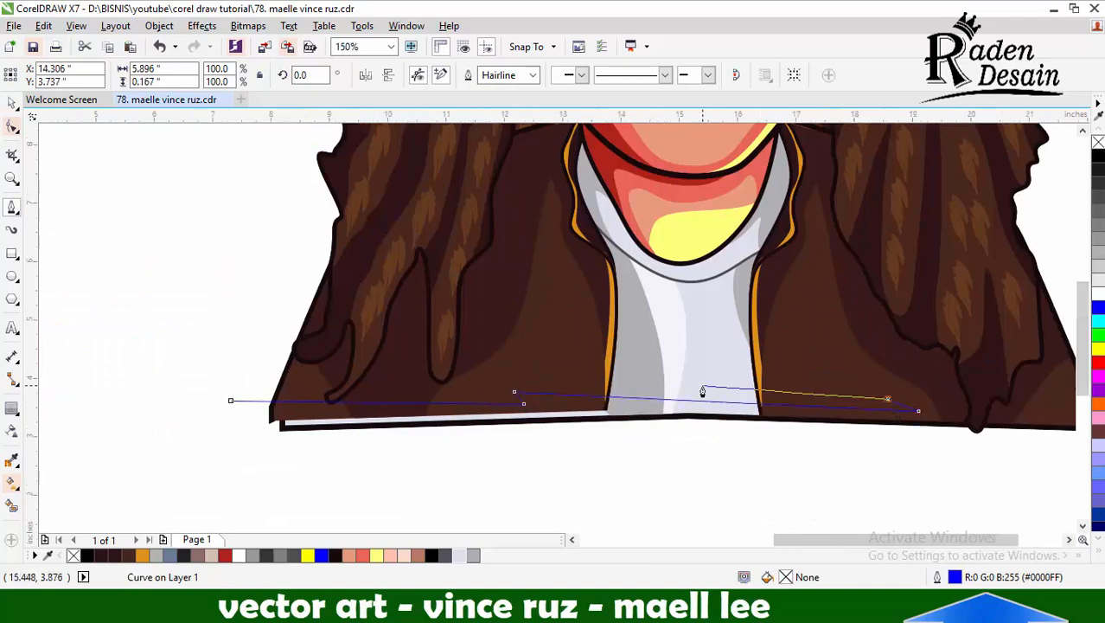
{"action": "scroll", "coordinate": [703, 387], "scroll_direction": "down", "scroll_amount": 1}
{"action": "left_click", "coordinate": [975, 394]}
Close the jagged curve below the jacket, trim the portrait's lower edge with it and delete the curve
{"action": "left_click_drag", "start_coordinate": [565, 446], "coordinate": [521, 445]}
{"action": "left_click_drag", "start_coordinate": [467, 393], "coordinate": [421, 408]}
{"action": "key", "text": "space"}
{"action": "left_click", "coordinate": [531, 363], "text": "shift"}
{"action": "left_click", "coordinate": [469, 78]}
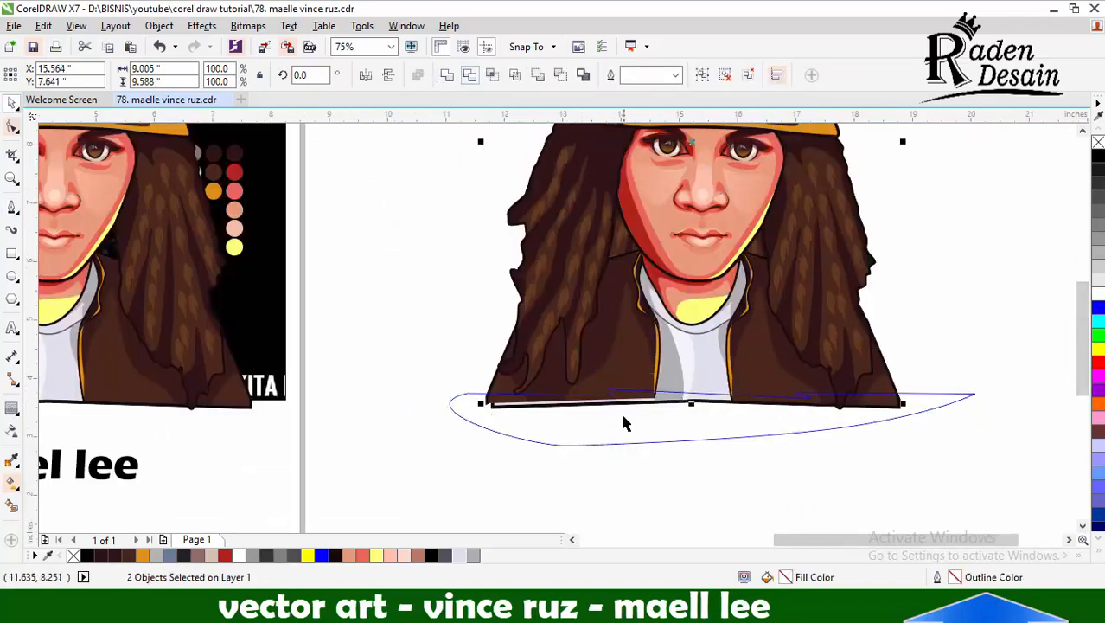
{"action": "left_click", "coordinate": [622, 417]}
{"action": "key", "text": "Delete"}
{"action": "scroll", "coordinate": [623, 418], "scroll_direction": "down", "scroll_amount": 2}
{"action": "scroll", "coordinate": [649, 371], "scroll_direction": "up", "scroll_amount": 1}
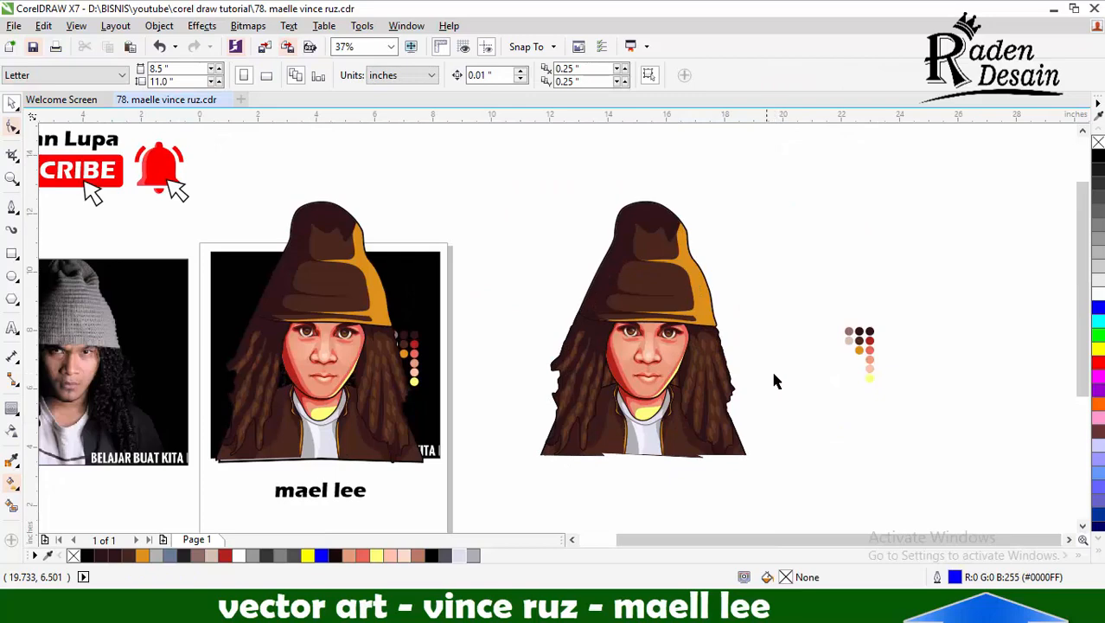
Draw a long, narrow closed triangle across the hat, extending past both sides of the portrait copy
{"action": "key", "text": "F5"}
{"action": "scroll", "coordinate": [766, 304], "scroll_direction": "up", "scroll_amount": 1}
{"action": "left_click", "coordinate": [319, 286]}
{"action": "left_click", "coordinate": [729, 313]}
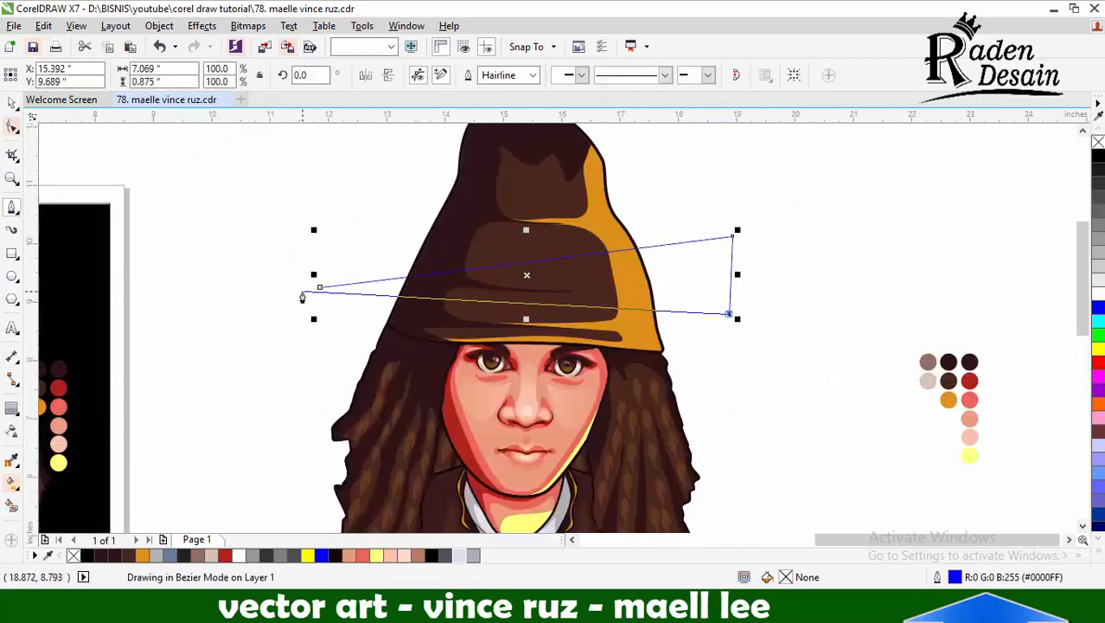
{"action": "left_click", "coordinate": [326, 303]}
{"action": "left_click", "coordinate": [712, 221]}
{"action": "left_click", "coordinate": [711, 298]}
{"action": "left_click", "coordinate": [326, 303]}
{"action": "key", "text": "space"}
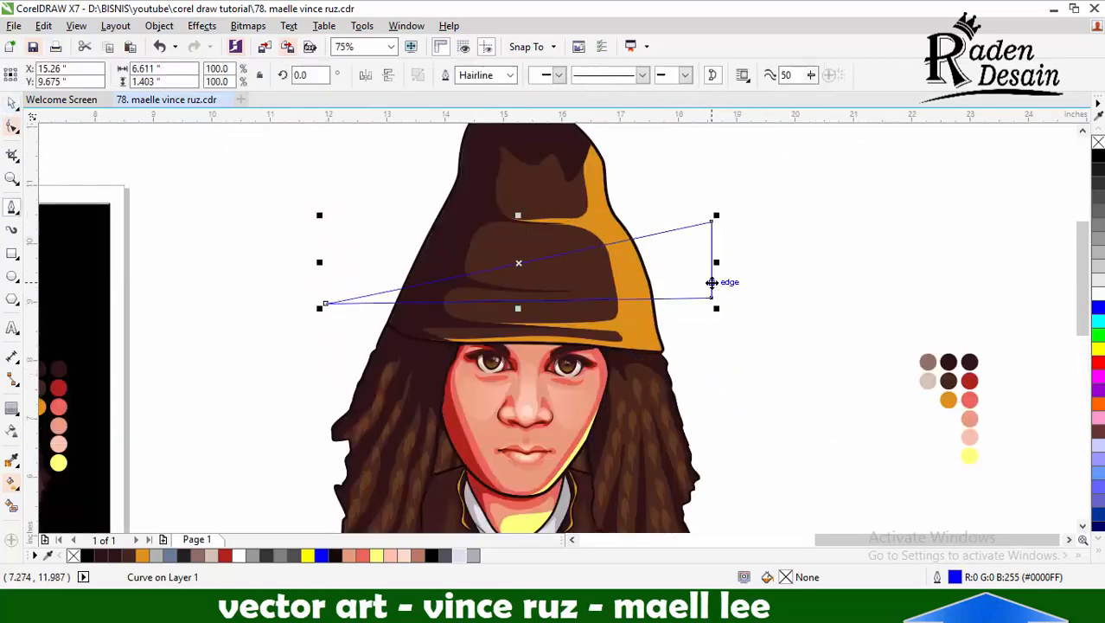
Enlarge the triangle slightly and make copies above it, flipping the uppermost one to point the opposite way
{"action": "left_click_drag", "start_coordinate": [717, 215], "coordinate": [741, 206]}
{"action": "scroll", "coordinate": [723, 213], "scroll_direction": "down", "scroll_amount": 1}
{"action": "left_click_drag", "start_coordinate": [713, 242], "coordinate": [685, 262]}
{"action": "scroll", "coordinate": [706, 239], "scroll_direction": "up", "scroll_amount": 1}
{"action": "scroll", "coordinate": [697, 330], "scroll_direction": "down", "scroll_amount": 1}
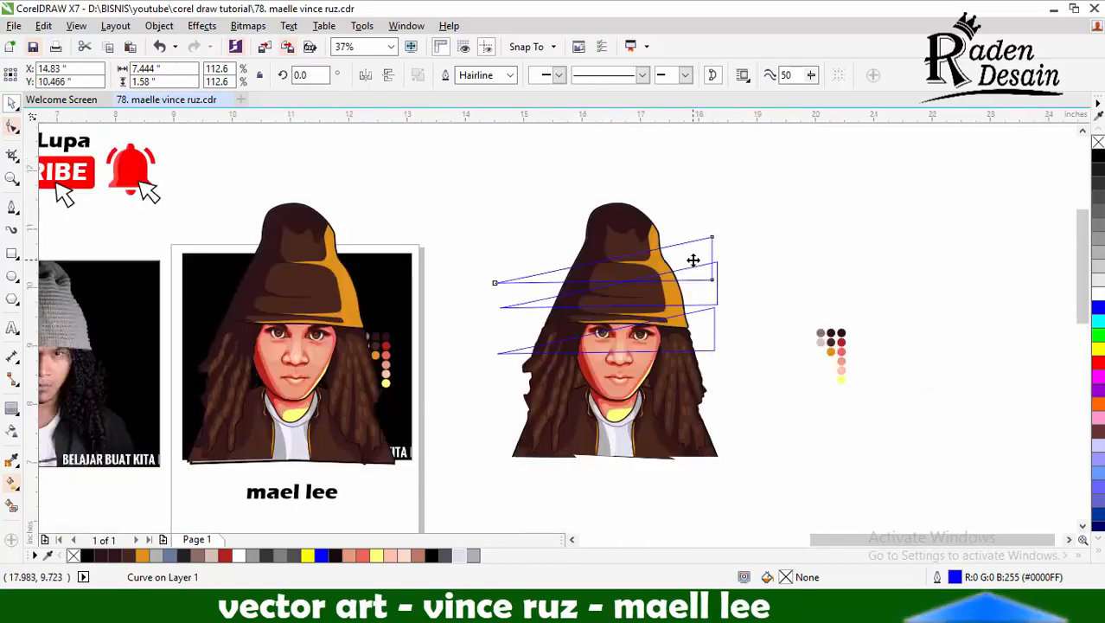
{"action": "scroll", "coordinate": [693, 257], "scroll_direction": "up", "scroll_amount": 1}
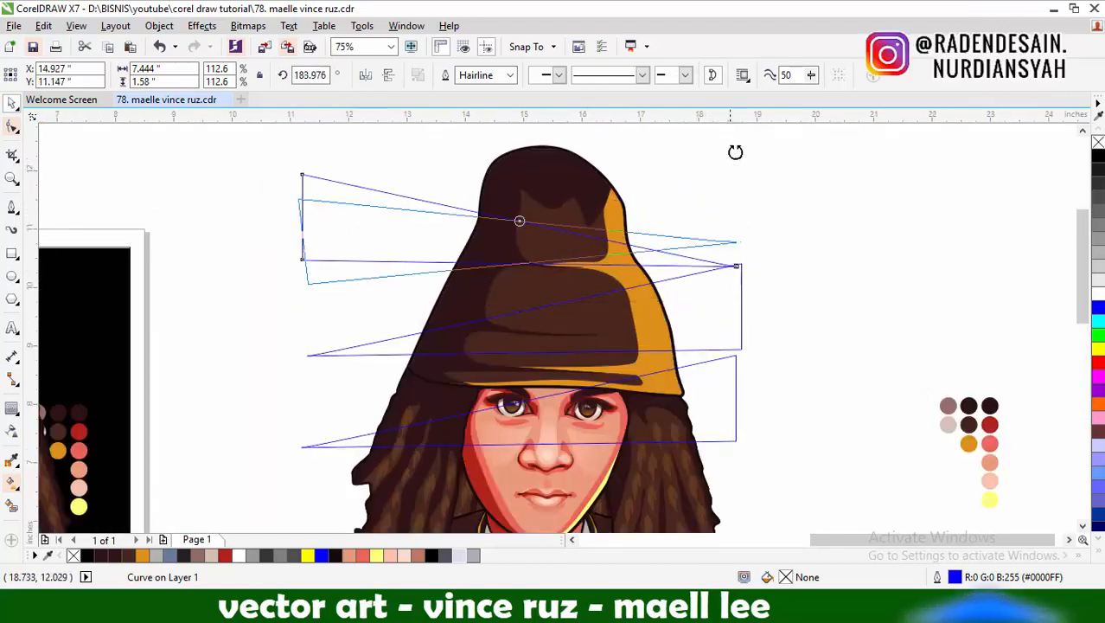
Rotate and reposition the three triangles so they slant at different angles across the hat and face
{"action": "left_click_drag", "start_coordinate": [713, 303], "coordinate": [714, 302]}
{"action": "left_click", "coordinate": [713, 302]}
{"action": "left_click_drag", "start_coordinate": [306, 348], "coordinate": [314, 383]}
{"action": "left_click_drag", "start_coordinate": [691, 270], "coordinate": [684, 302]}
{"action": "left_click_drag", "start_coordinate": [356, 261], "coordinate": [370, 309]}
{"action": "scroll", "coordinate": [571, 314], "scroll_direction": "down", "scroll_amount": 1}
{"action": "scroll", "coordinate": [481, 313], "scroll_direction": "up", "scroll_amount": 1}
{"action": "left_click_drag", "start_coordinate": [481, 313], "coordinate": [485, 317]}
{"action": "left_click", "coordinate": [485, 318]}
{"action": "left_click_drag", "start_coordinate": [855, 229], "coordinate": [856, 227]}
Duplicate the upper slanted triangle down to mouth level and rotate the copy to a flatter angle
{"action": "scroll", "coordinate": [566, 225], "scroll_direction": "down", "scroll_amount": 1}
{"action": "left_click_drag", "start_coordinate": [529, 252], "coordinate": [531, 355]}
{"action": "right_click", "coordinate": [531, 356]}
{"action": "scroll", "coordinate": [530, 356], "scroll_direction": "up", "scroll_amount": 1}
{"action": "left_click", "coordinate": [495, 383]}
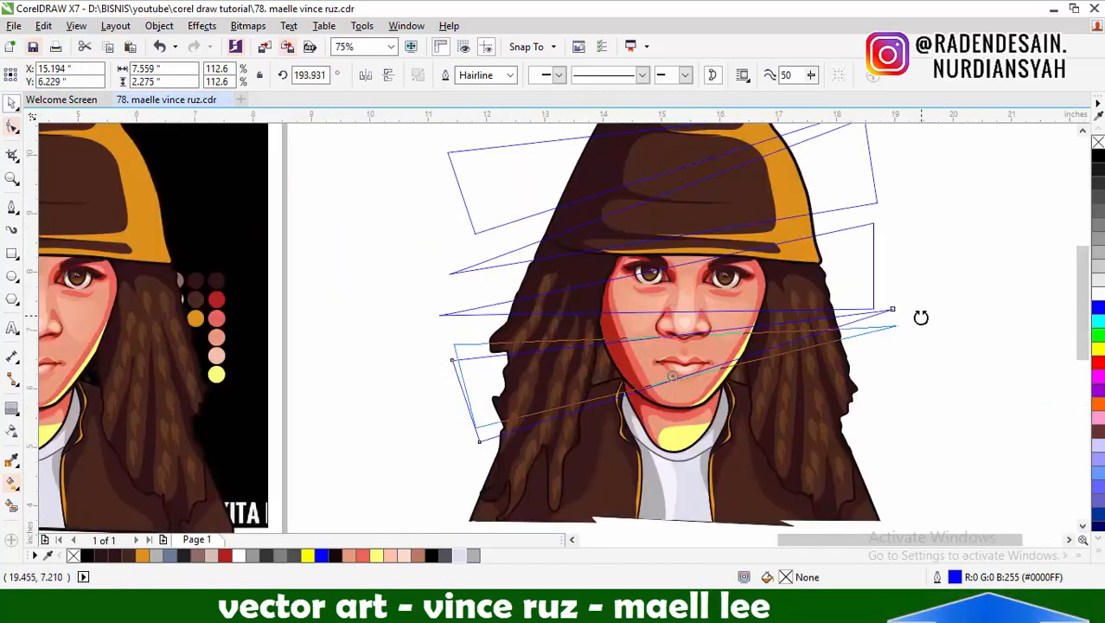
{"action": "left_click_drag", "start_coordinate": [921, 318], "coordinate": [921, 318]}
{"action": "left_click_drag", "start_coordinate": [473, 344], "coordinate": [466, 334]}
Fill the four triangles with dark browns sampled from the artwork, using #3B1B1A for the uppermost and lowest ones
{"action": "scroll", "coordinate": [664, 359], "scroll_direction": "down", "scroll_amount": 1}
{"action": "left_click", "coordinate": [11, 460]}
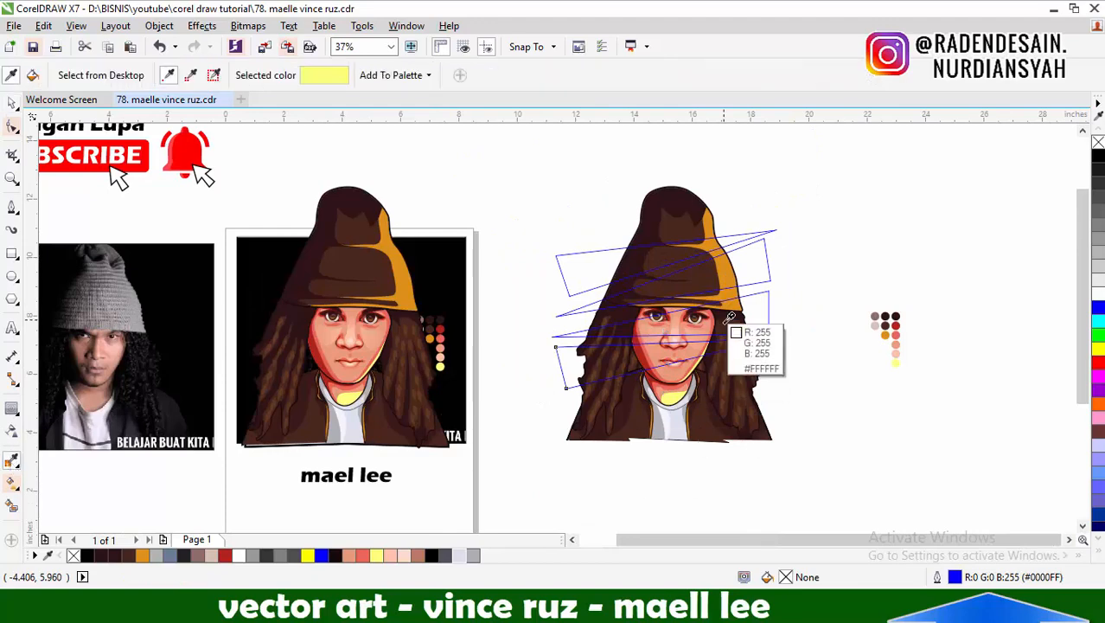
{"action": "scroll", "coordinate": [729, 319], "scroll_direction": "up", "scroll_amount": 1}
{"action": "left_click", "coordinate": [765, 180]}
{"action": "left_click", "coordinate": [770, 233]}
{"action": "left_click", "coordinate": [776, 281]}
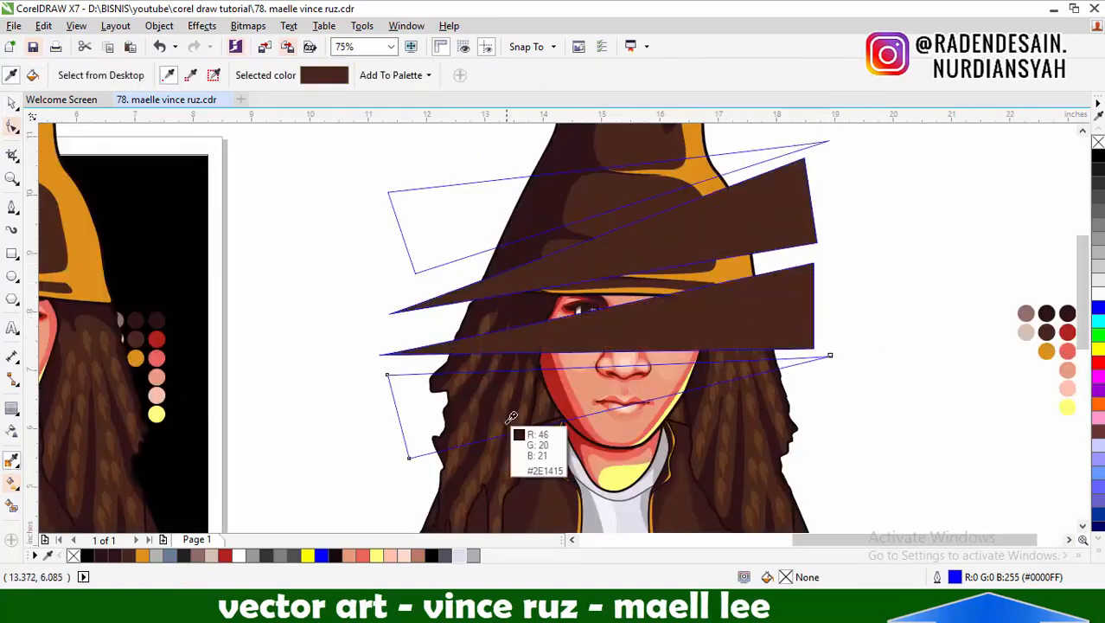
{"action": "left_click", "coordinate": [751, 156]}
{"action": "left_click", "coordinate": [422, 400]}
Send the brown triangles to the back, behind the portrait copy
{"action": "key", "text": "space"}
{"action": "left_click", "coordinate": [796, 232], "text": "shift"}
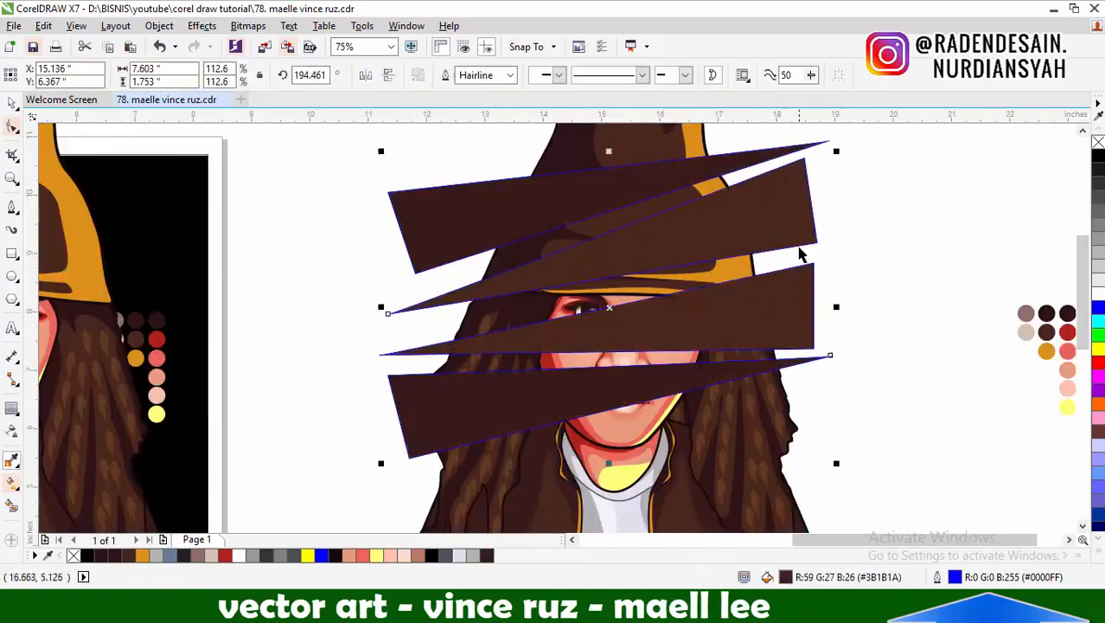
{"action": "left_click", "coordinate": [795, 290], "text": "shift"}
{"action": "key", "text": "shift+Page_Down"}
{"action": "left_click", "coordinate": [755, 162]}
{"action": "key", "text": "shift+Page_Down"}
Nudge the triangles into place behind the portrait and remove the outlines from all four
{"action": "scroll", "coordinate": [597, 372], "scroll_direction": "down", "scroll_amount": 1}
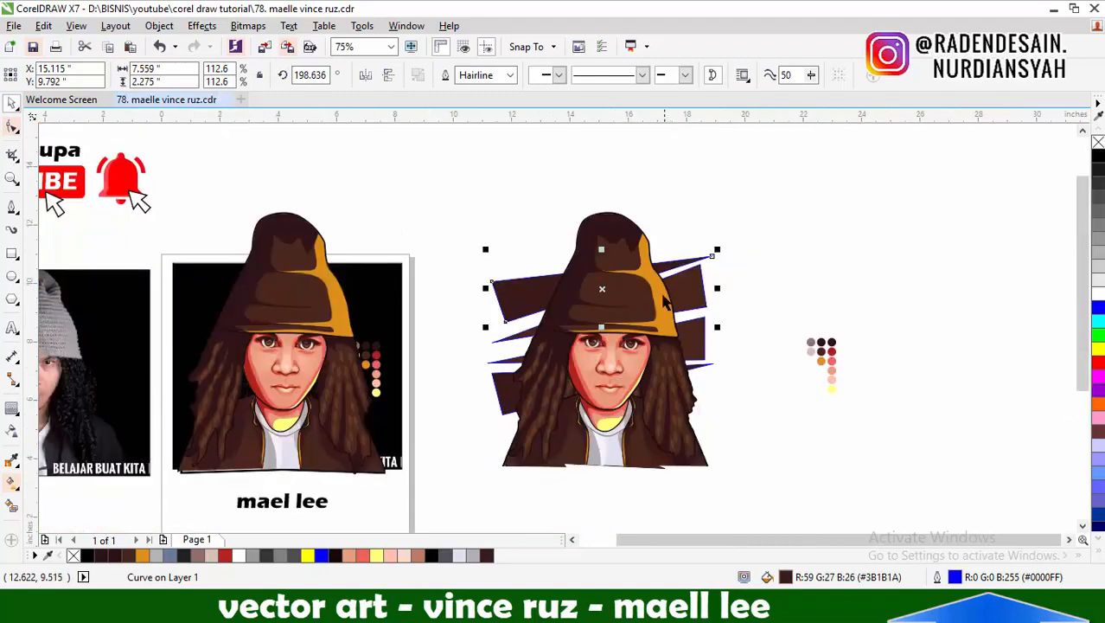
{"action": "left_click", "coordinate": [687, 331], "text": "shift"}
{"action": "left_click", "coordinate": [695, 368], "text": "shift"}
{"action": "left_click", "coordinate": [686, 299], "text": "shift"}
{"action": "left_click_drag", "start_coordinate": [687, 299], "coordinate": [683, 318]}
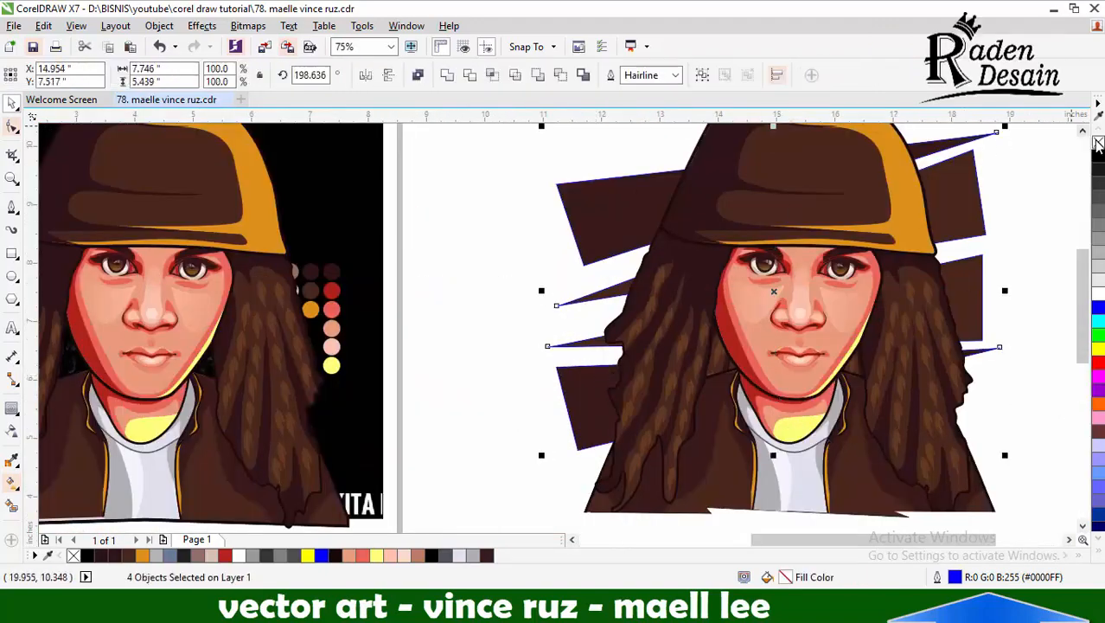
{"action": "scroll", "coordinate": [770, 282], "scroll_direction": "down", "scroll_amount": 1}
{"action": "left_click_drag", "start_coordinate": [772, 283], "coordinate": [781, 292]}
Move the color swatches farther away and draw a square of about 10.75 inches around the portrait copy
{"action": "left_click", "coordinate": [924, 339]}
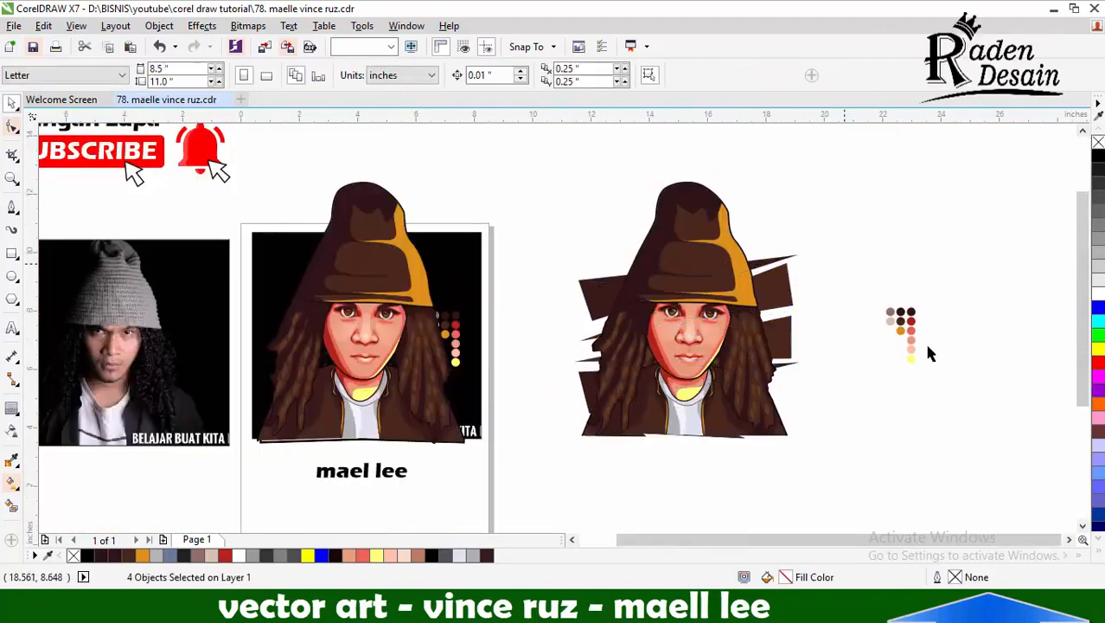
{"action": "left_click_drag", "start_coordinate": [910, 332], "coordinate": [991, 257]}
{"action": "key", "text": "F6"}
{"action": "left_click_drag", "start_coordinate": [531, 166], "coordinate": [845, 479]}
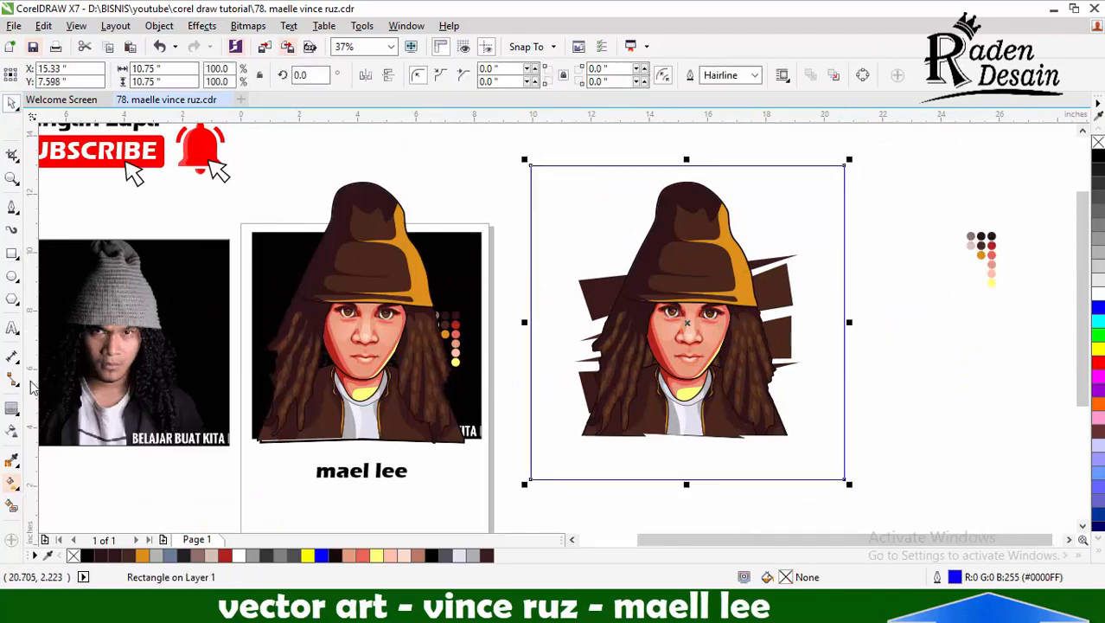
Fill the square with the hat's orange, #DE8F19, and send it behind the portrait and triangles
{"action": "left_click", "coordinate": [11, 460]}
{"action": "left_click", "coordinate": [415, 267]}
{"action": "left_click", "coordinate": [554, 252]}
{"action": "left_click", "coordinate": [11, 103]}
{"action": "key", "text": "shift+Page_Down"}
{"action": "left_click", "coordinate": [1005, 411]}
Select the four brown triangles and shift them slightly upward behind the portrait
{"action": "left_click", "coordinate": [585, 379]}
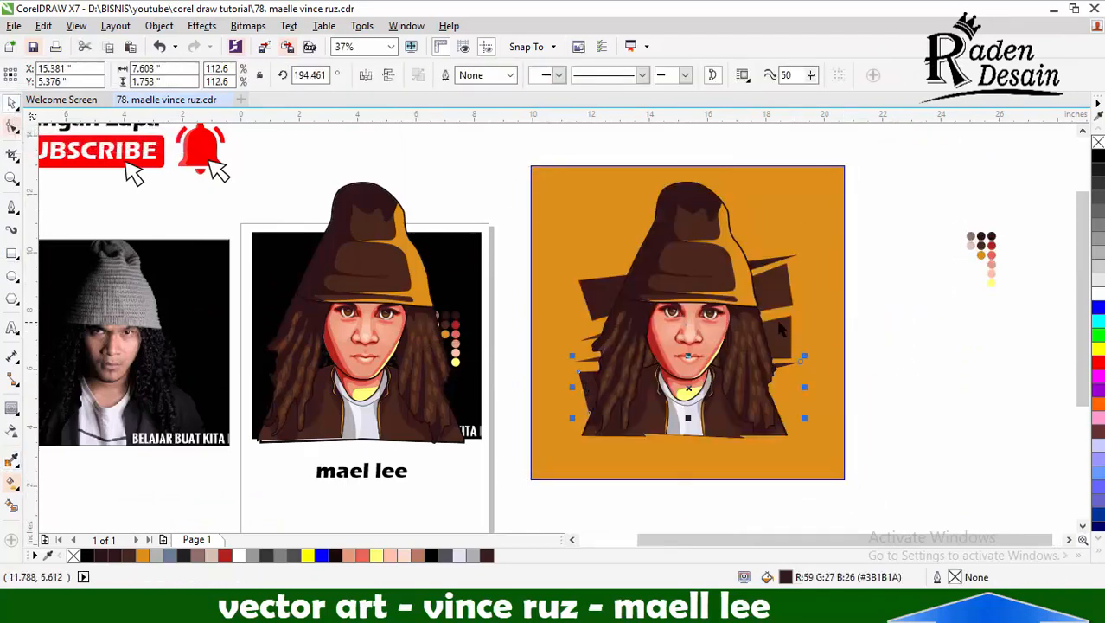
{"action": "left_click", "coordinate": [778, 325], "text": "shift"}
{"action": "left_click", "coordinate": [775, 288], "text": "shift"}
{"action": "left_click", "coordinate": [603, 307], "text": "shift"}
{"action": "left_click_drag", "start_coordinate": [603, 309], "coordinate": [605, 301]}
{"action": "left_click", "coordinate": [876, 328]}
Copy the title text below the portrait on the orange background and correct it to "maell lee"
{"action": "left_click_drag", "start_coordinate": [359, 472], "coordinate": [678, 486]}
{"action": "scroll", "coordinate": [683, 457], "scroll_direction": "up", "scroll_amount": 2}
{"action": "left_click", "coordinate": [759, 443]}
Duplicate the title directly below itself and replace the copy's text with "BUKAN KALENG - KALENG"
{"action": "left_click", "coordinate": [679, 503]}
{"action": "left_click", "coordinate": [701, 435]}
{"action": "key", "text": "ctrl+a"}
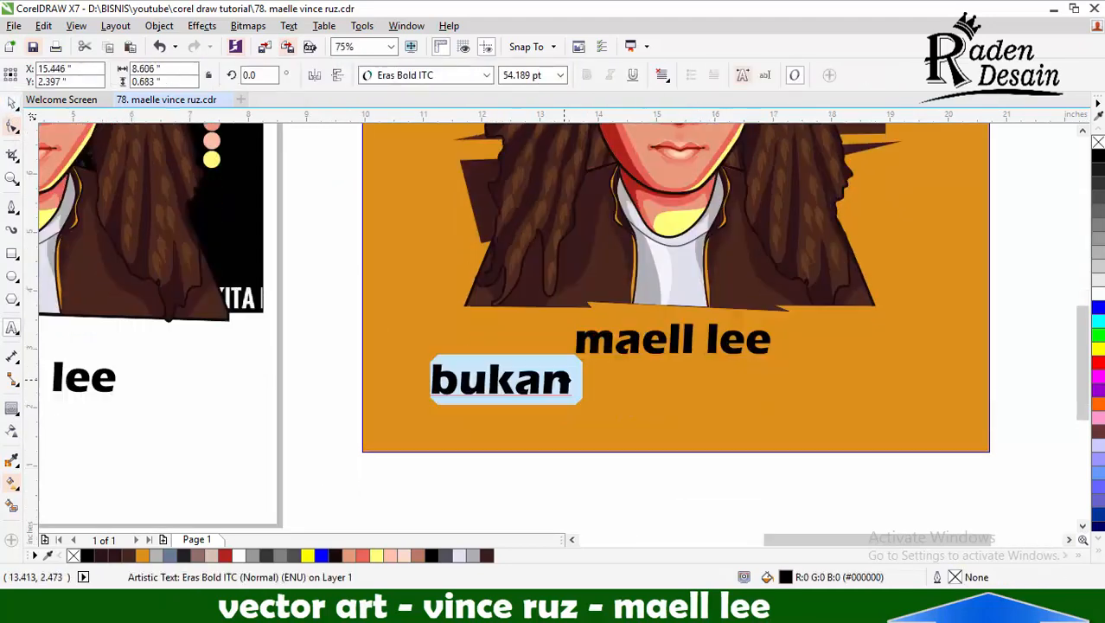
{"action": "type", "text": "BUKAN"}
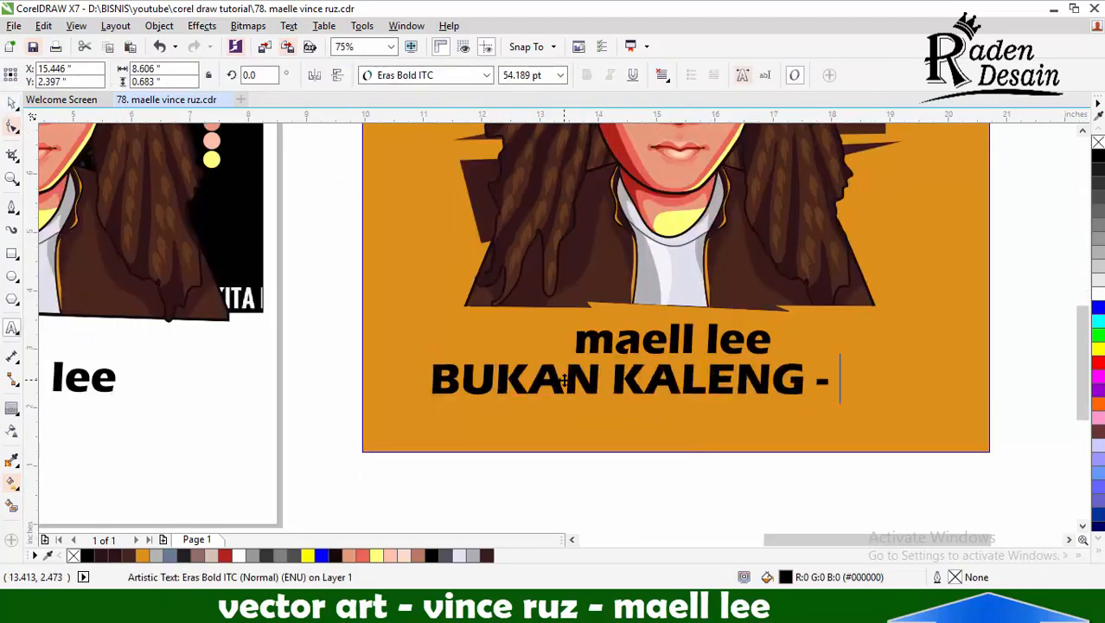
Shrink the "BUKAN KALENG - KALENG" line to about the title's width and center it beneath the title
{"action": "left_click_drag", "start_coordinate": [1038, 361], "coordinate": [1021, 363]}
{"action": "left_click_drag", "start_coordinate": [895, 379], "coordinate": [855, 389]}
{"action": "left_click_drag", "start_coordinate": [757, 351], "coordinate": [662, 363]}
{"action": "left_click", "coordinate": [742, 382], "text": "shift"}
{"action": "left_click", "coordinate": [727, 297], "text": "shift"}
Extend the orange background downward below the tagline to a height of about 11.06 inches
{"action": "left_click", "coordinate": [996, 276]}
{"action": "scroll", "coordinate": [647, 370], "scroll_direction": "down", "scroll_amount": 1}
{"action": "left_click", "coordinate": [651, 378]}
{"action": "scroll", "coordinate": [692, 378], "scroll_direction": "up", "scroll_amount": 1}
{"action": "left_click", "coordinate": [666, 341], "text": "shift"}
{"action": "left_click", "coordinate": [655, 420]}
{"action": "scroll", "coordinate": [638, 372], "scroll_direction": "down", "scroll_amount": 1}
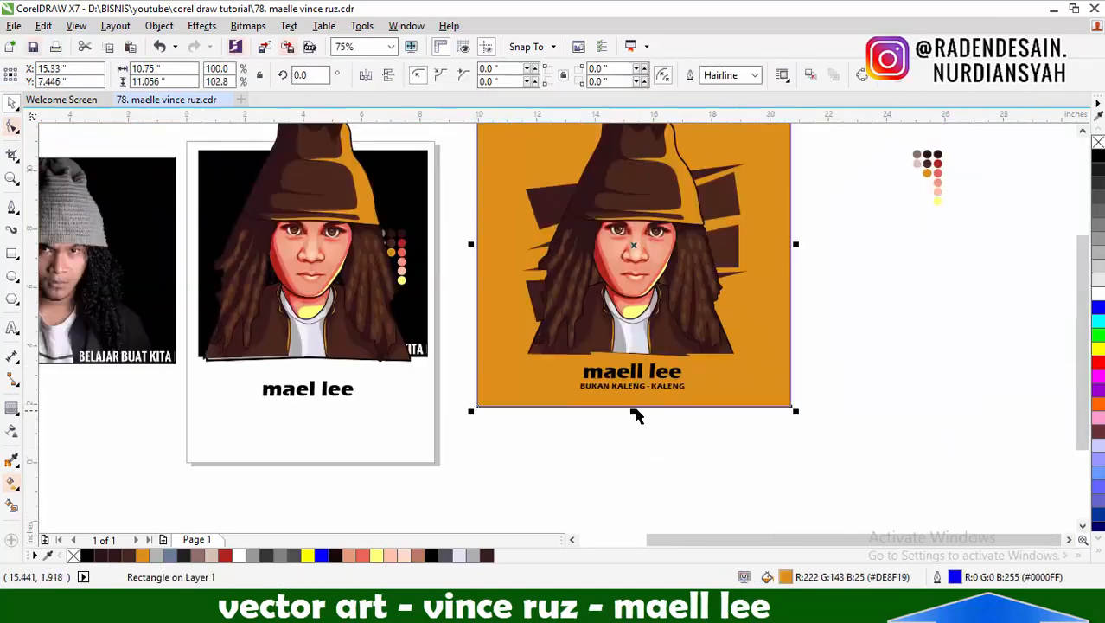
{"action": "left_click", "coordinate": [644, 418]}
{"action": "scroll", "coordinate": [692, 403], "scroll_direction": "down", "scroll_amount": 1}
{"action": "scroll", "coordinate": [718, 335], "scroll_direction": "up", "scroll_amount": 1}
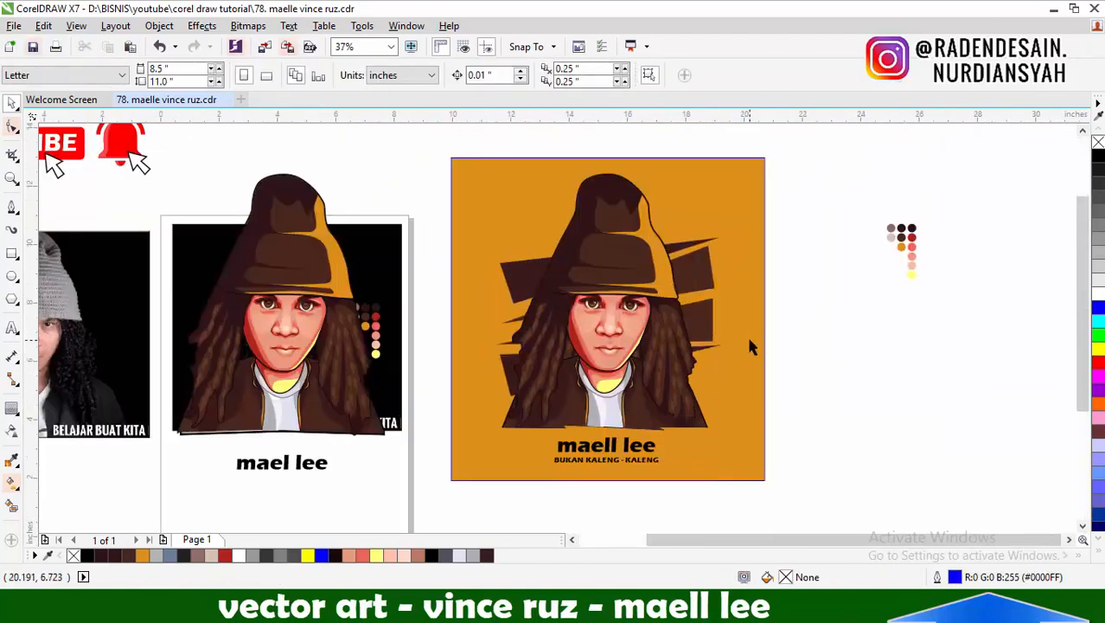